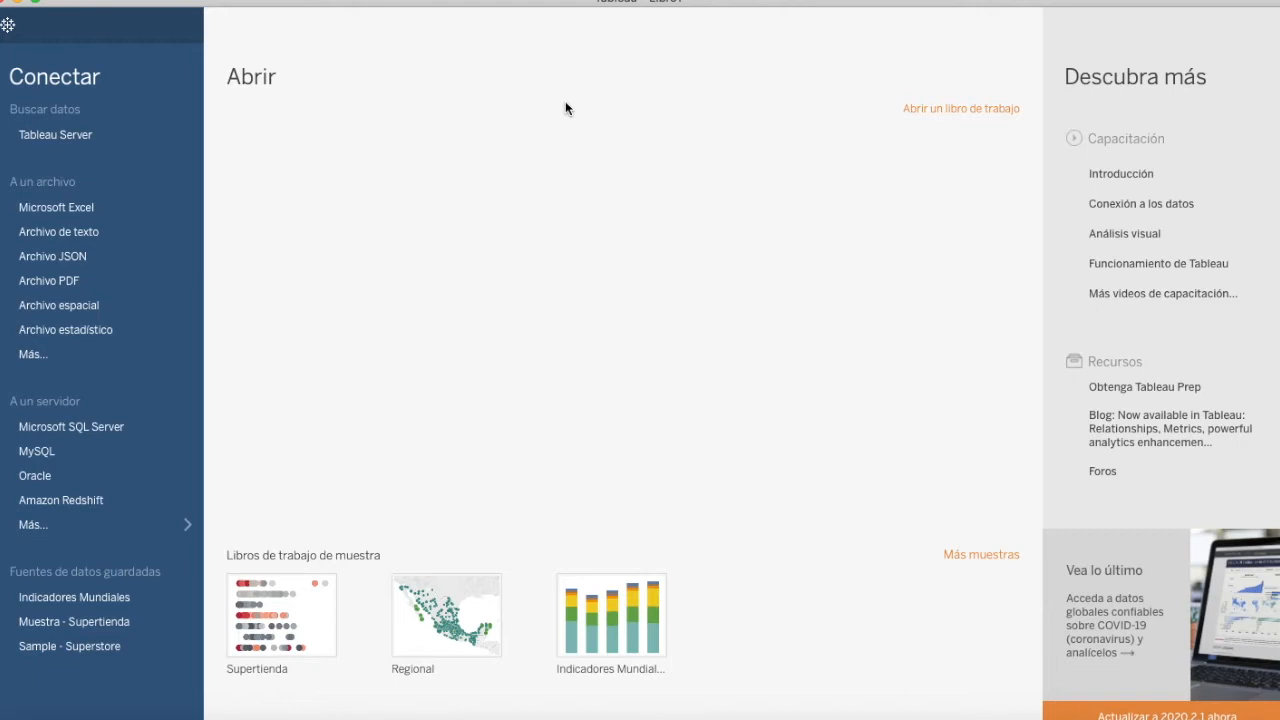
Connect to the Microsoft Excel workbook Deportadas.SV.xlsx stored in the Escritorio folder.
{"action": "left_click", "coordinate": [118, 207]}
{"action": "left_click", "coordinate": [495, 140]}
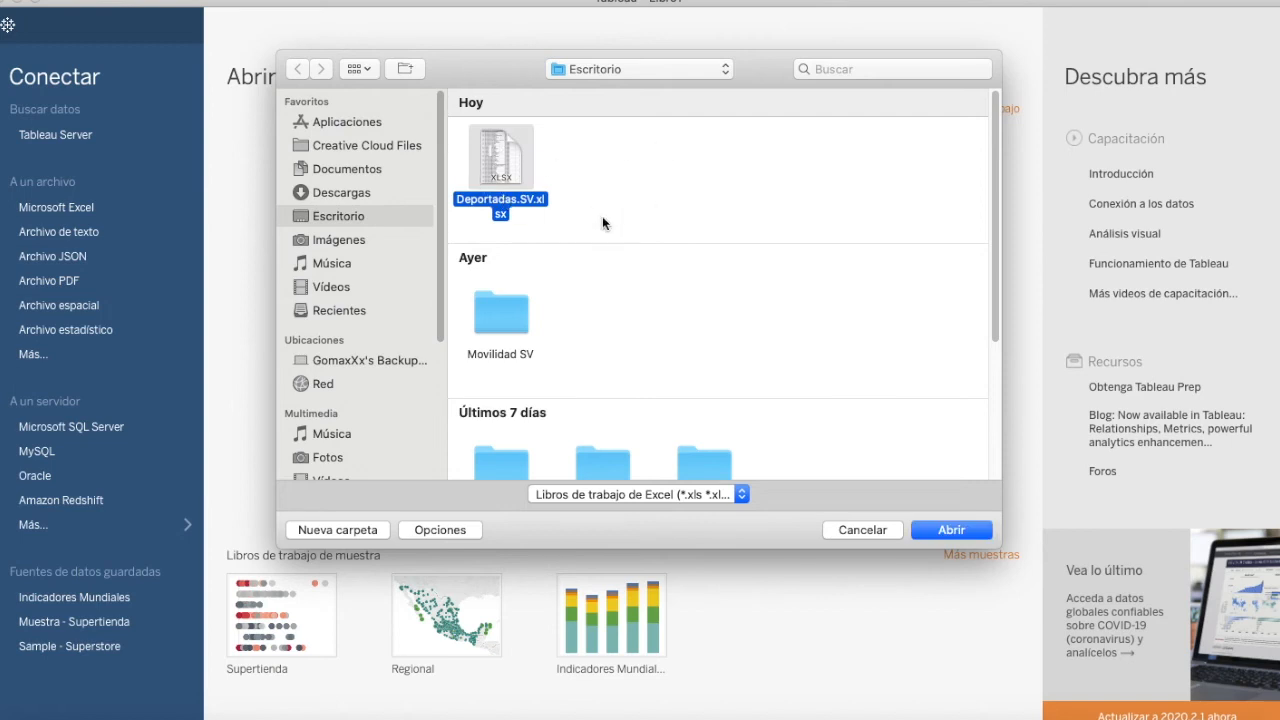
{"action": "left_click", "coordinate": [955, 531]}
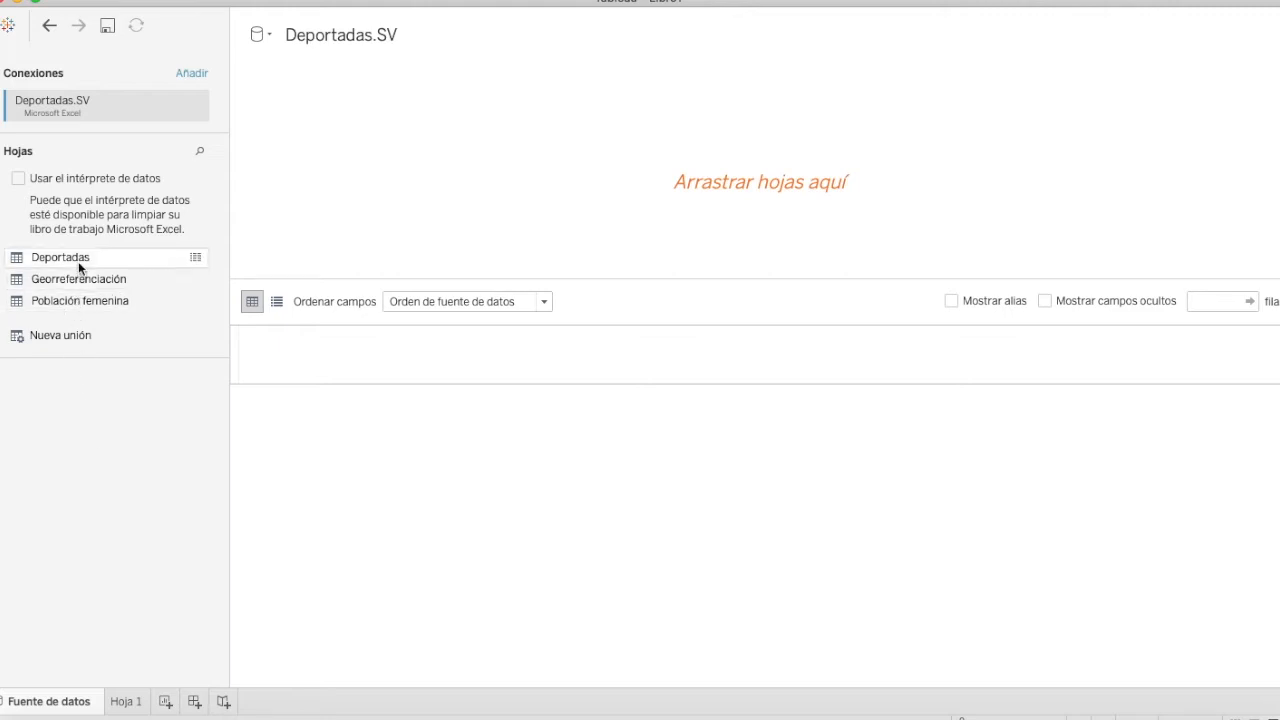
Add the Deportadas sheet to the data source canvas as the base table.
{"action": "left_click_drag", "start_coordinate": [78, 261], "coordinate": [466, 170]}
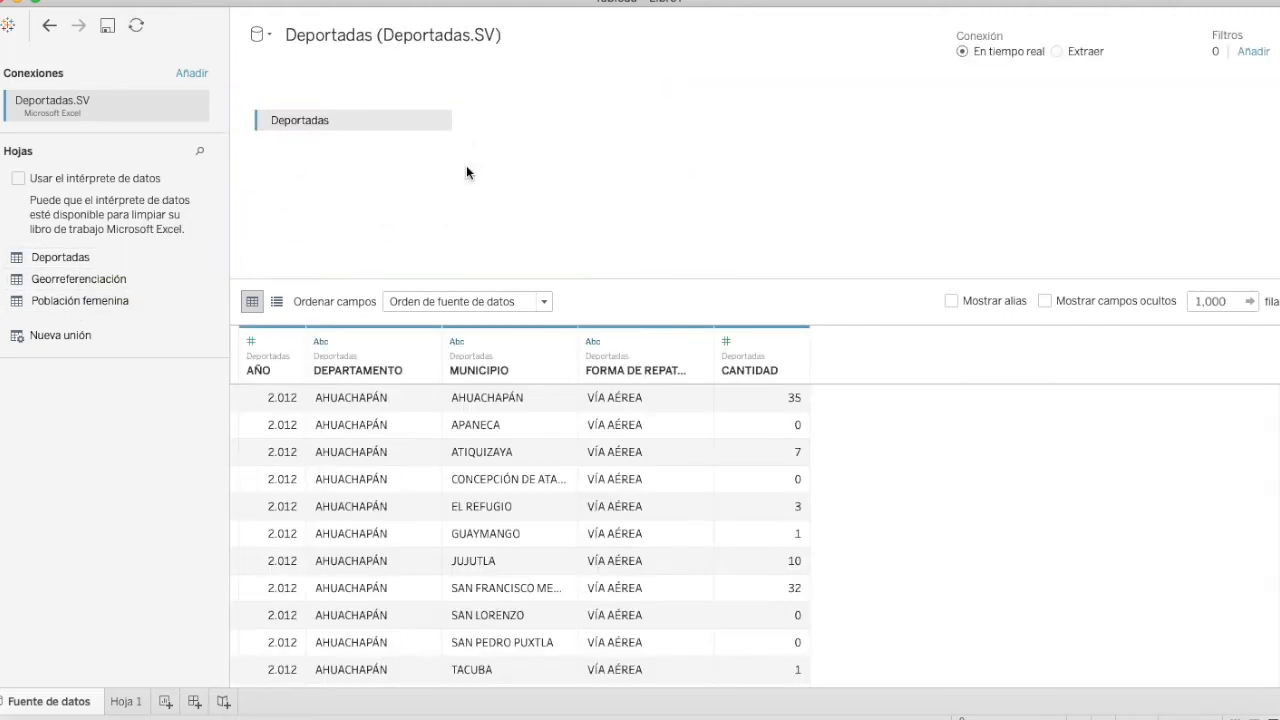
{"action": "left_click_drag", "start_coordinate": [1279, 395], "coordinate": [1251, 369]}
{"action": "left_click_drag", "start_coordinate": [1279, 396], "coordinate": [1277, 355]}
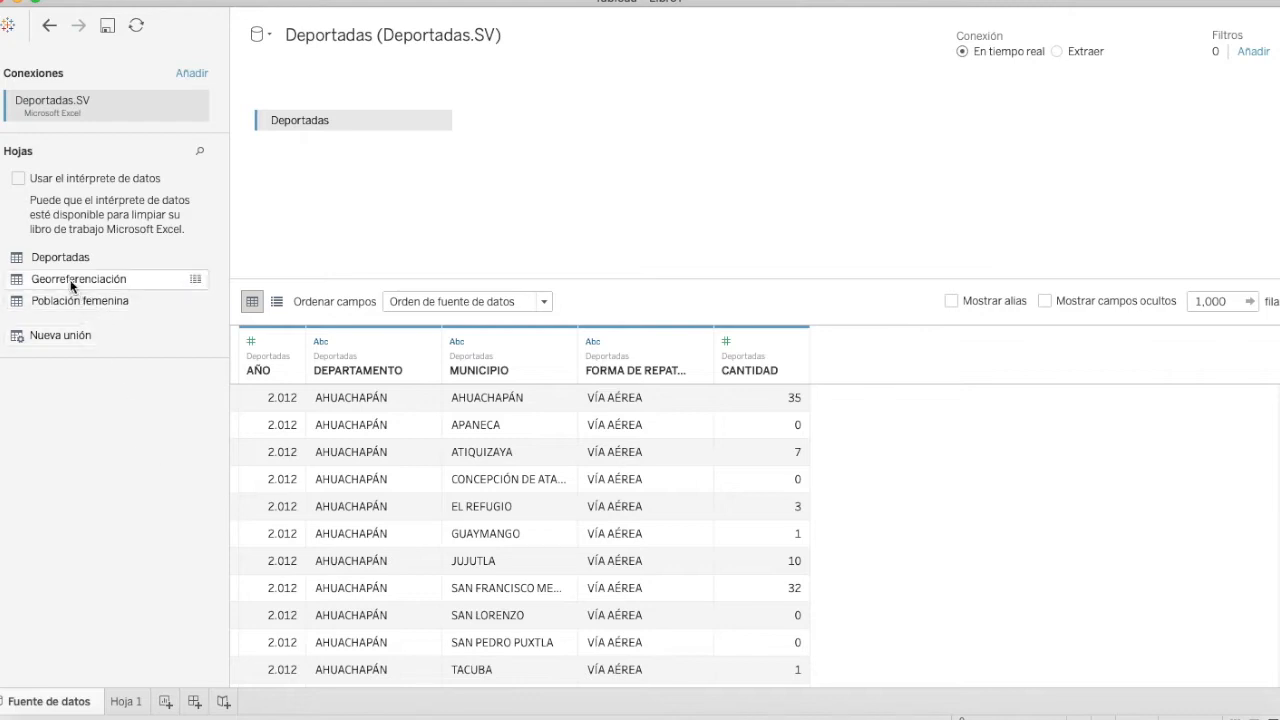
Add the Georreferenciación sheet beside Deportadas and set their join type to Izquierda.
{"action": "left_click_drag", "start_coordinate": [71, 284], "coordinate": [537, 119]}
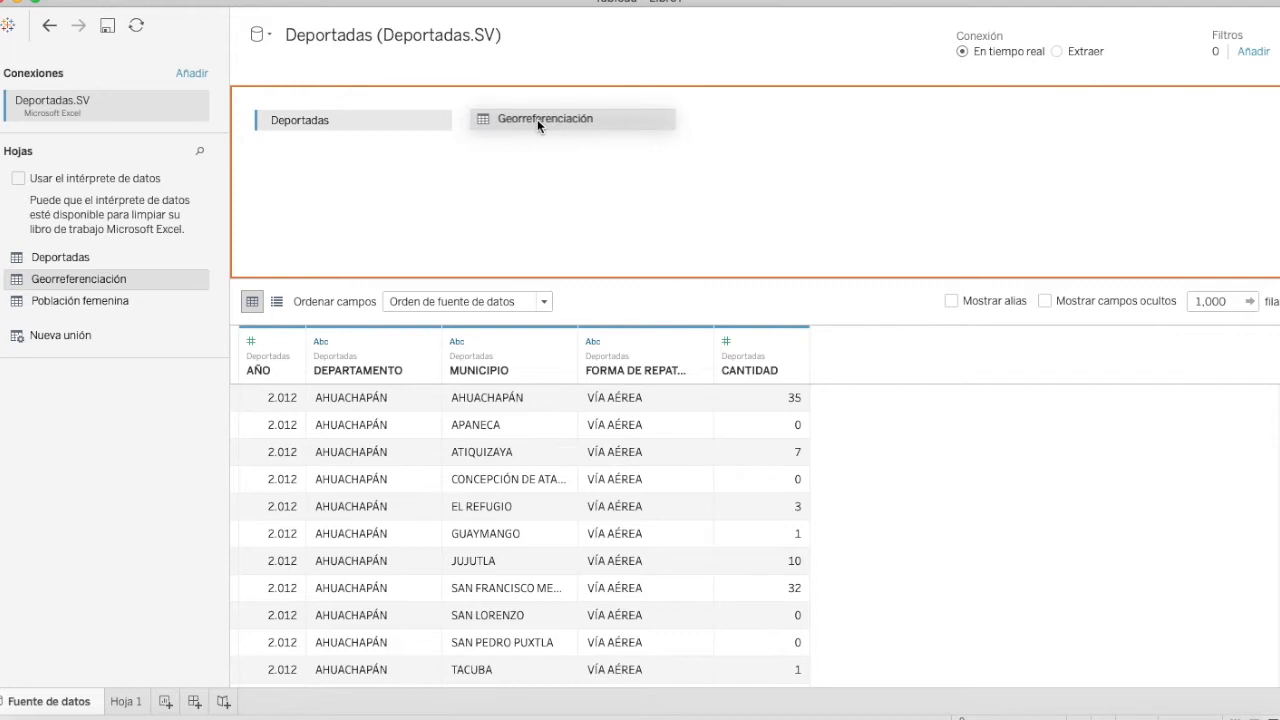
{"action": "left_click_drag", "start_coordinate": [537, 119], "coordinate": [537, 119]}
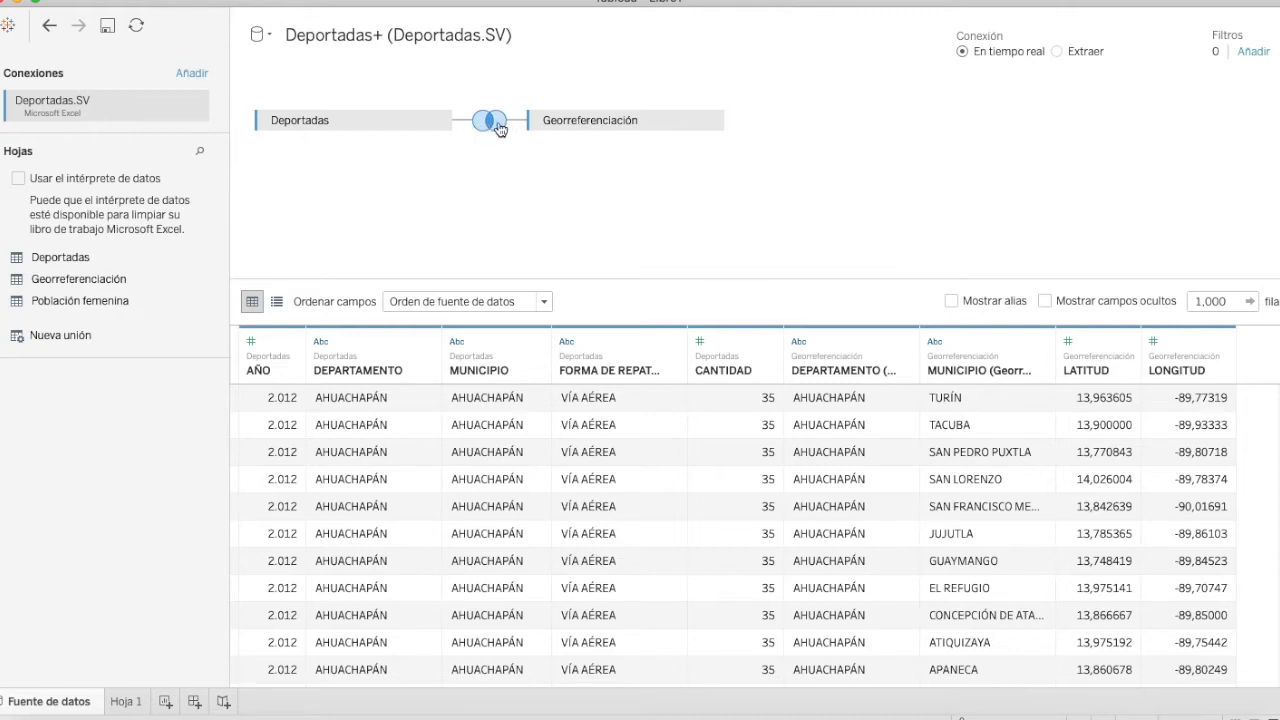
{"action": "mouse_move", "coordinate": [499, 127]}
{"action": "left_click", "coordinate": [490, 124]}
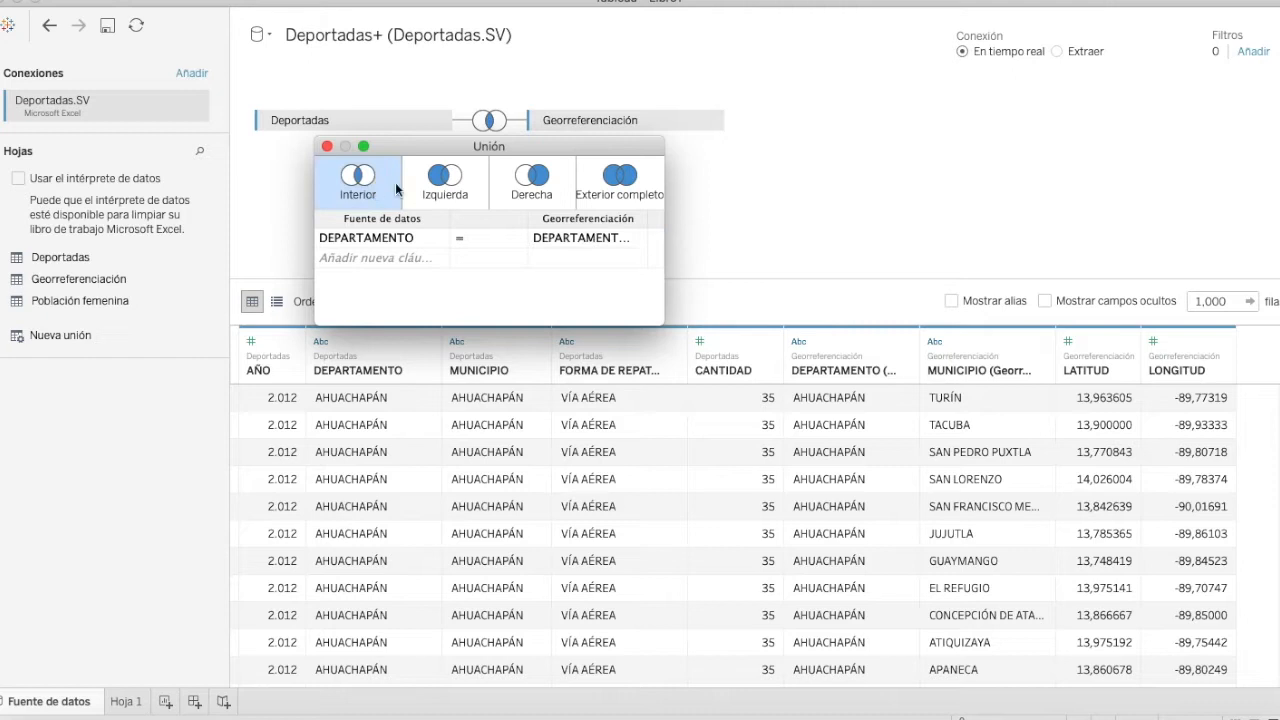
{"action": "left_click", "coordinate": [430, 192]}
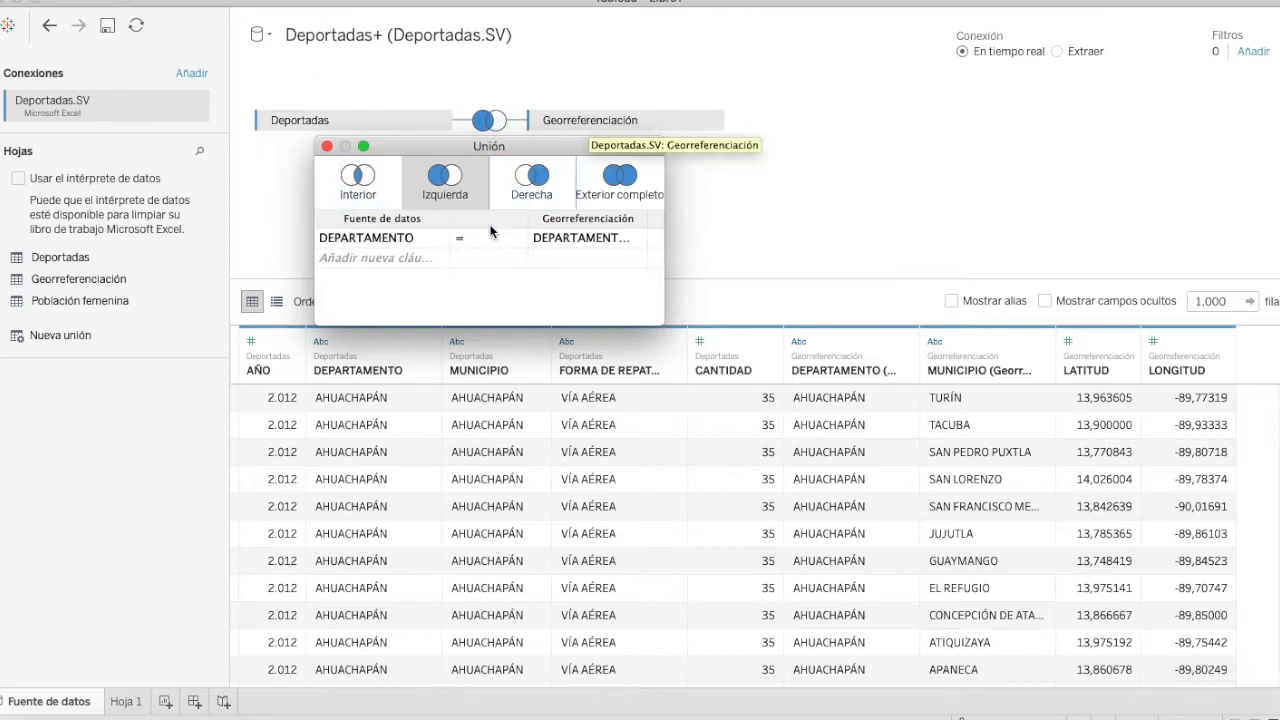
Add a join clause matching MUNICIPIO with MUNICIPIO (Georreferenciación) to the Georreferenciación join.
{"action": "left_click", "coordinate": [430, 237]}
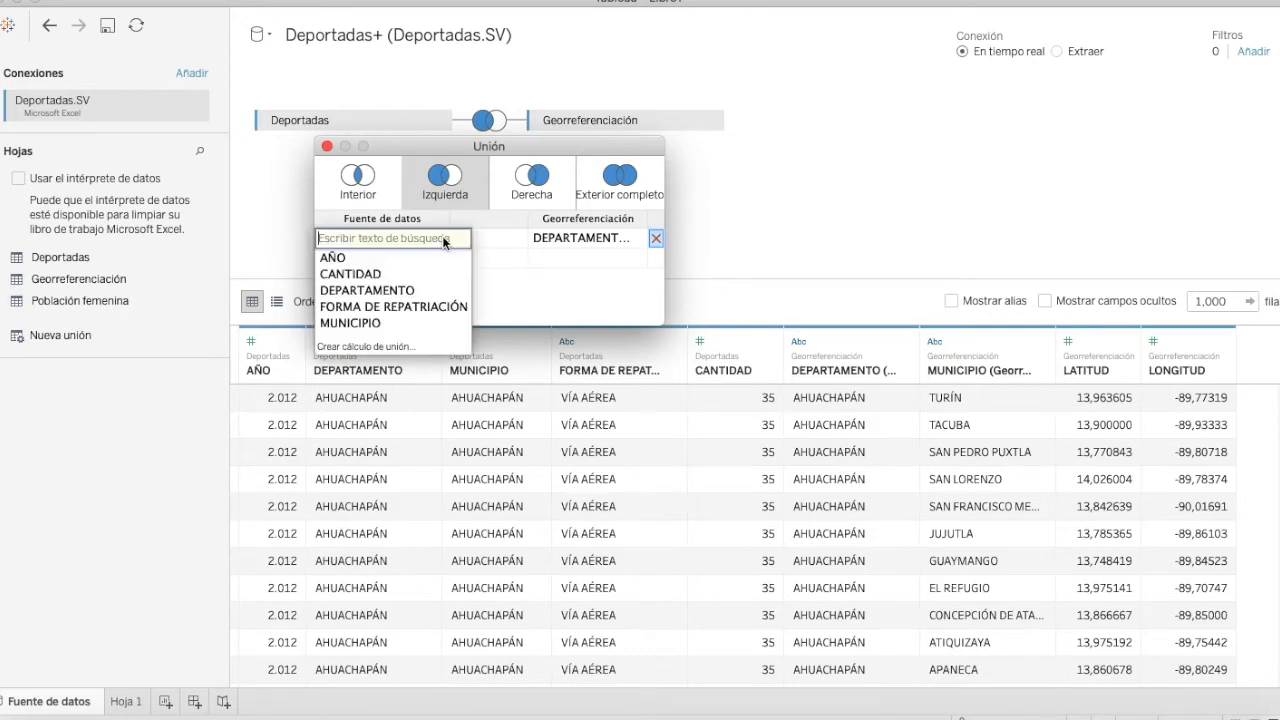
{"action": "left_click", "coordinate": [591, 237]}
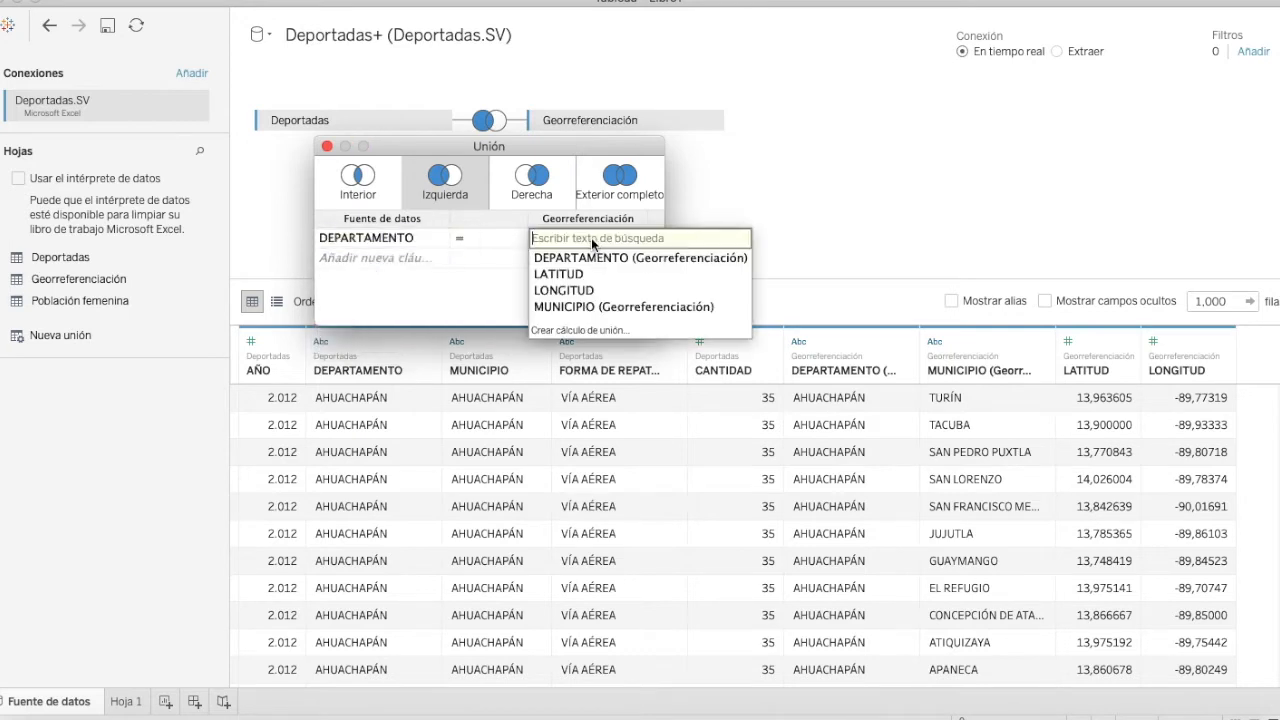
{"action": "left_click", "coordinate": [414, 251]}
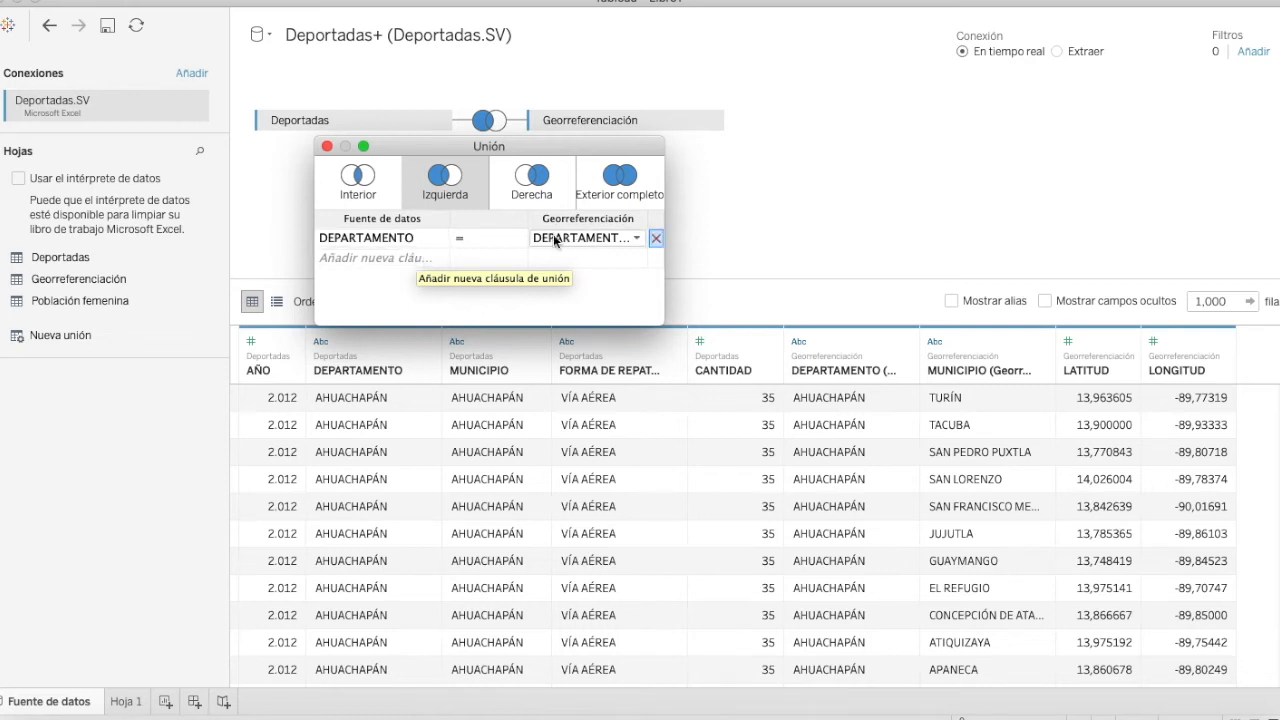
{"action": "left_click", "coordinate": [441, 263]}
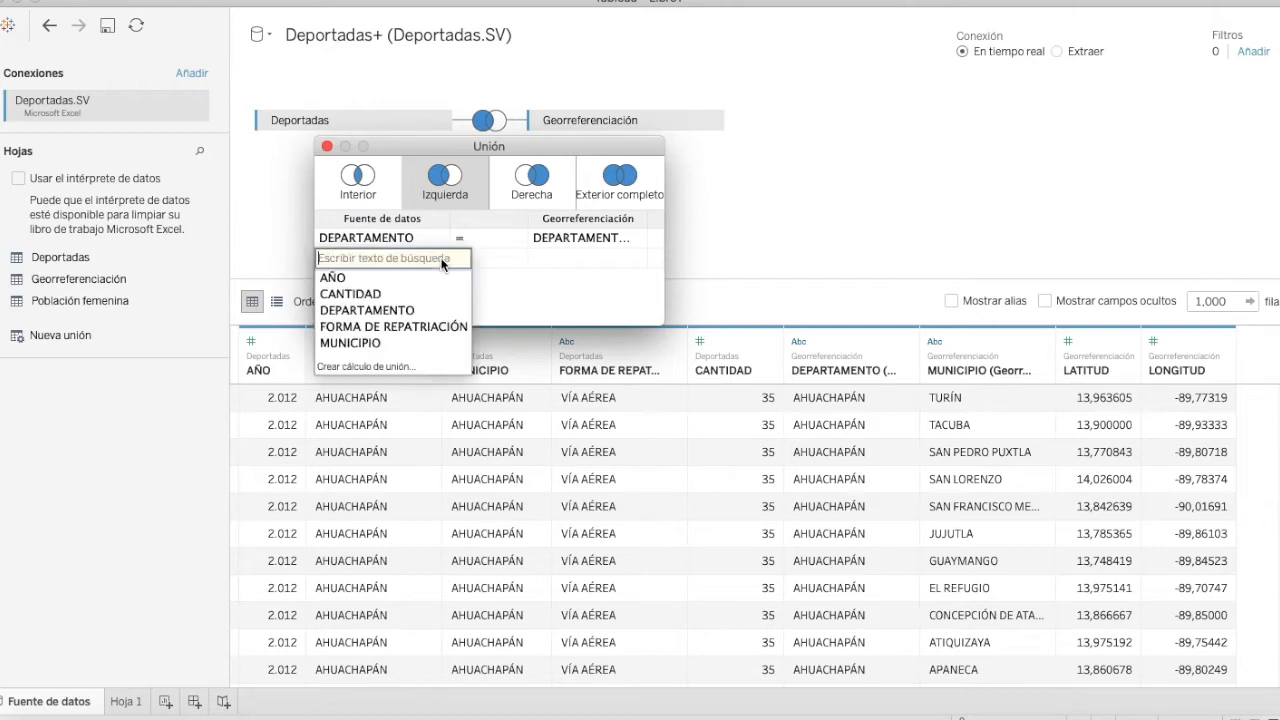
{"action": "left_click", "coordinate": [422, 254]}
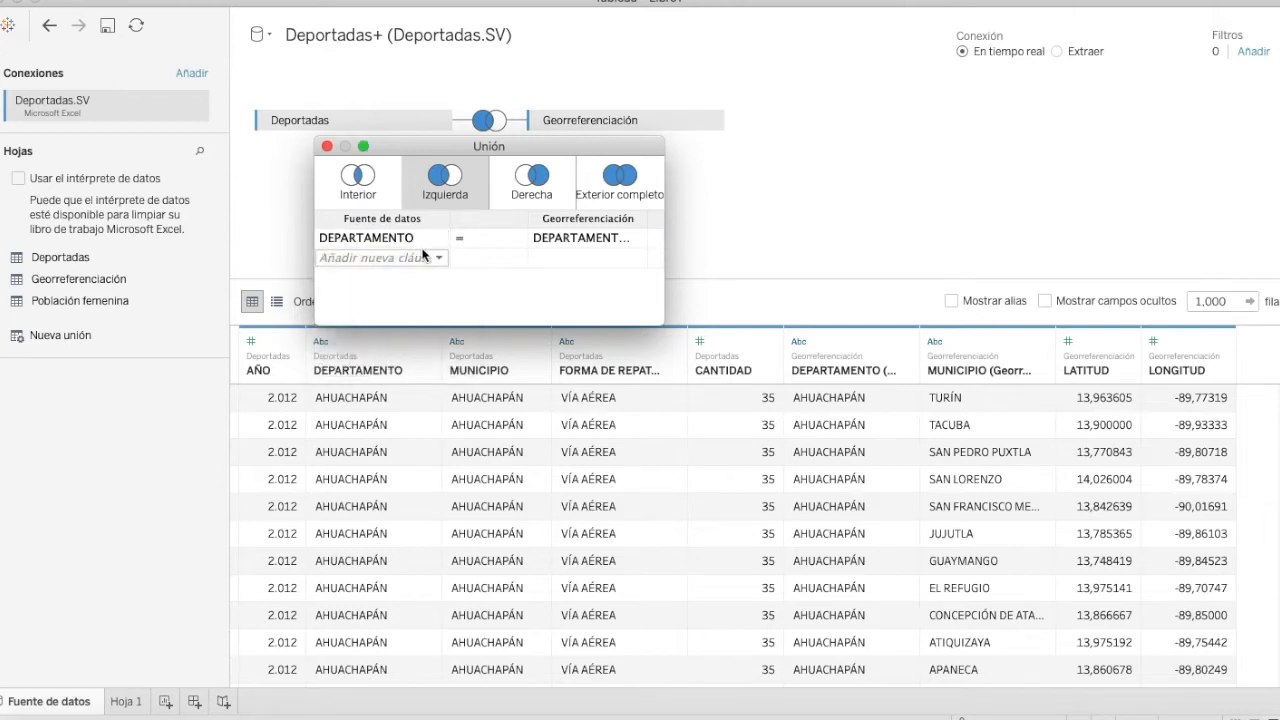
{"action": "left_click", "coordinate": [441, 258]}
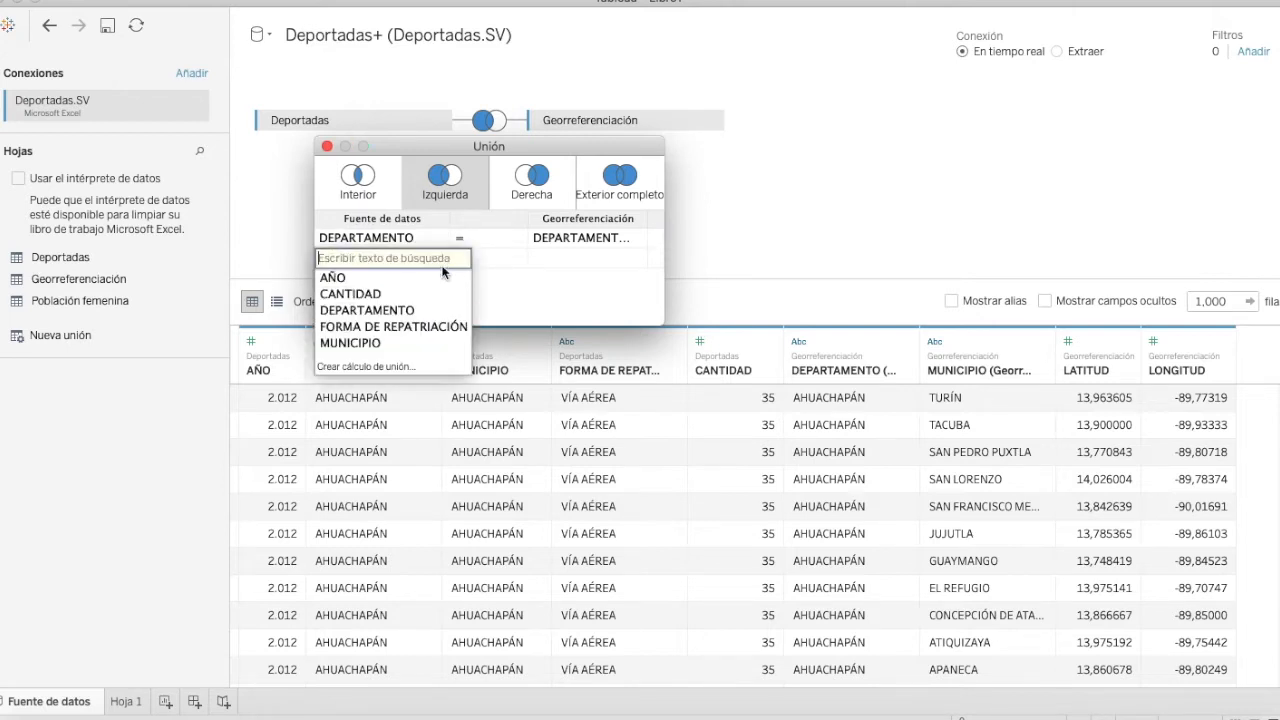
{"action": "left_click", "coordinate": [357, 343]}
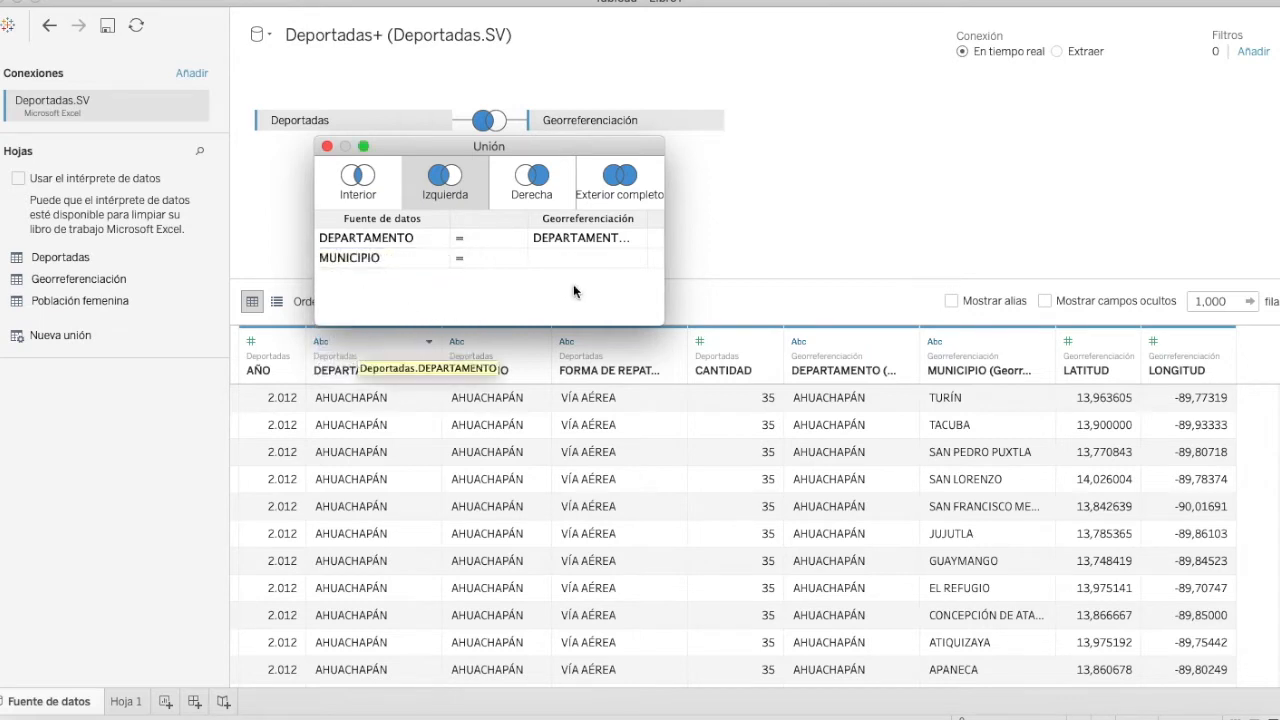
{"action": "left_click", "coordinate": [630, 259]}
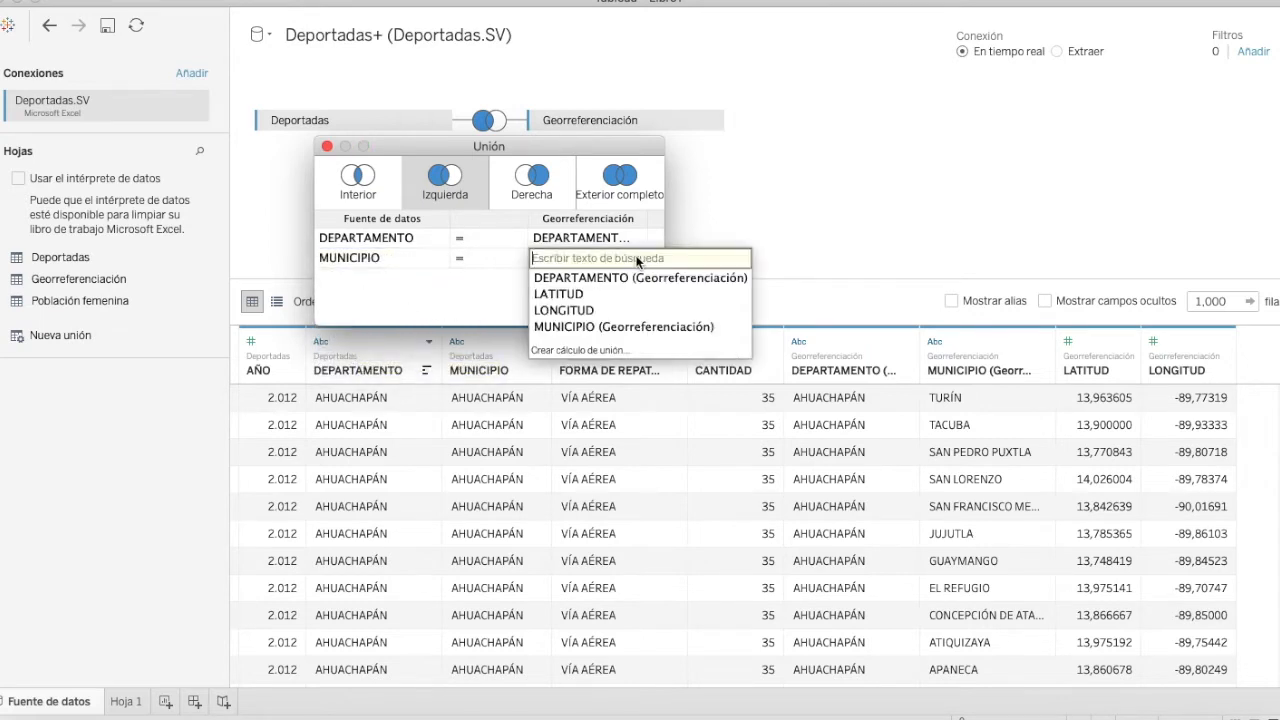
{"action": "left_click", "coordinate": [583, 327]}
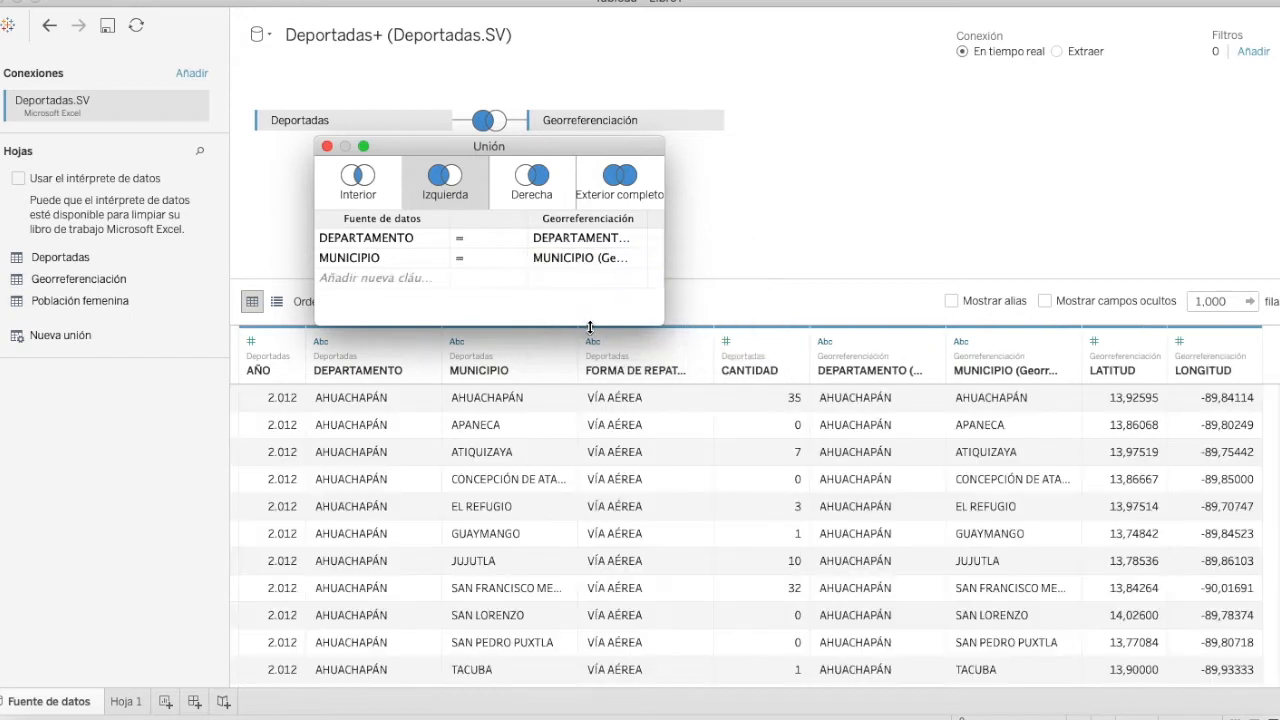
{"action": "left_click_drag", "start_coordinate": [1278, 400], "coordinate": [1262, 373]}
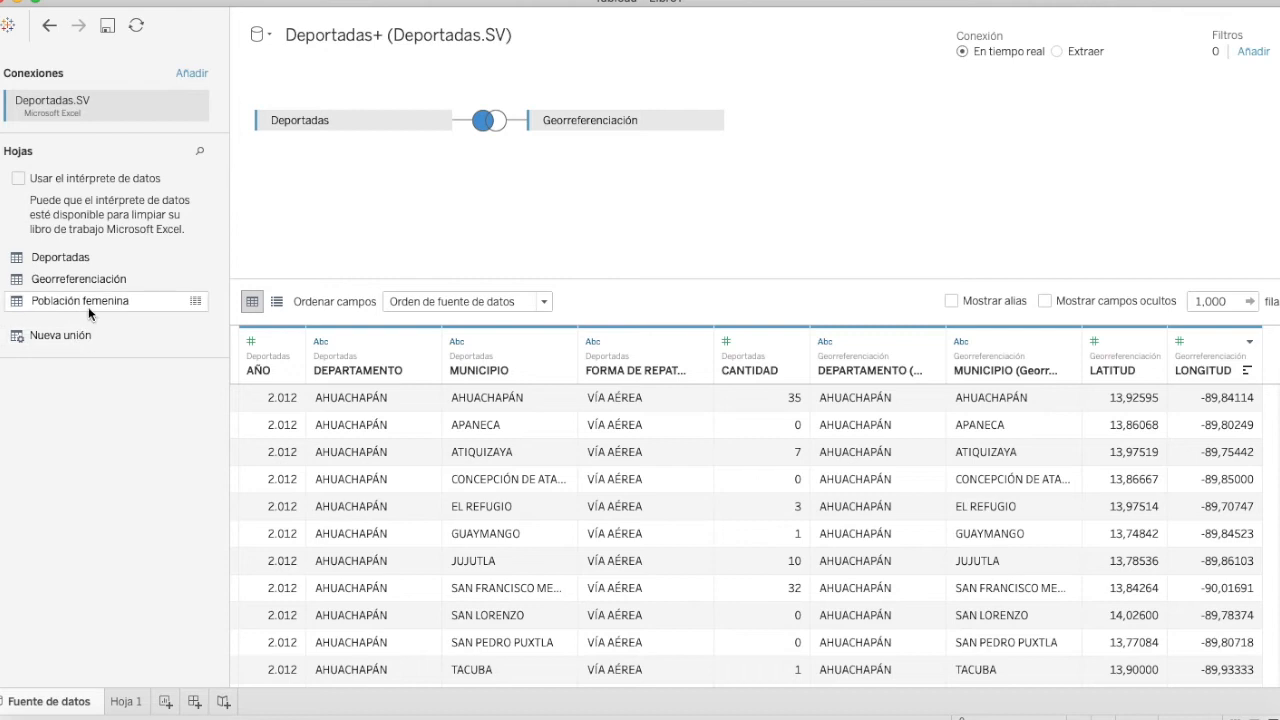
Add the Población femenina sheet below Georreferenciación and set its join with Deportadas to Izquierda.
{"action": "left_click_drag", "start_coordinate": [90, 313], "coordinate": [610, 176]}
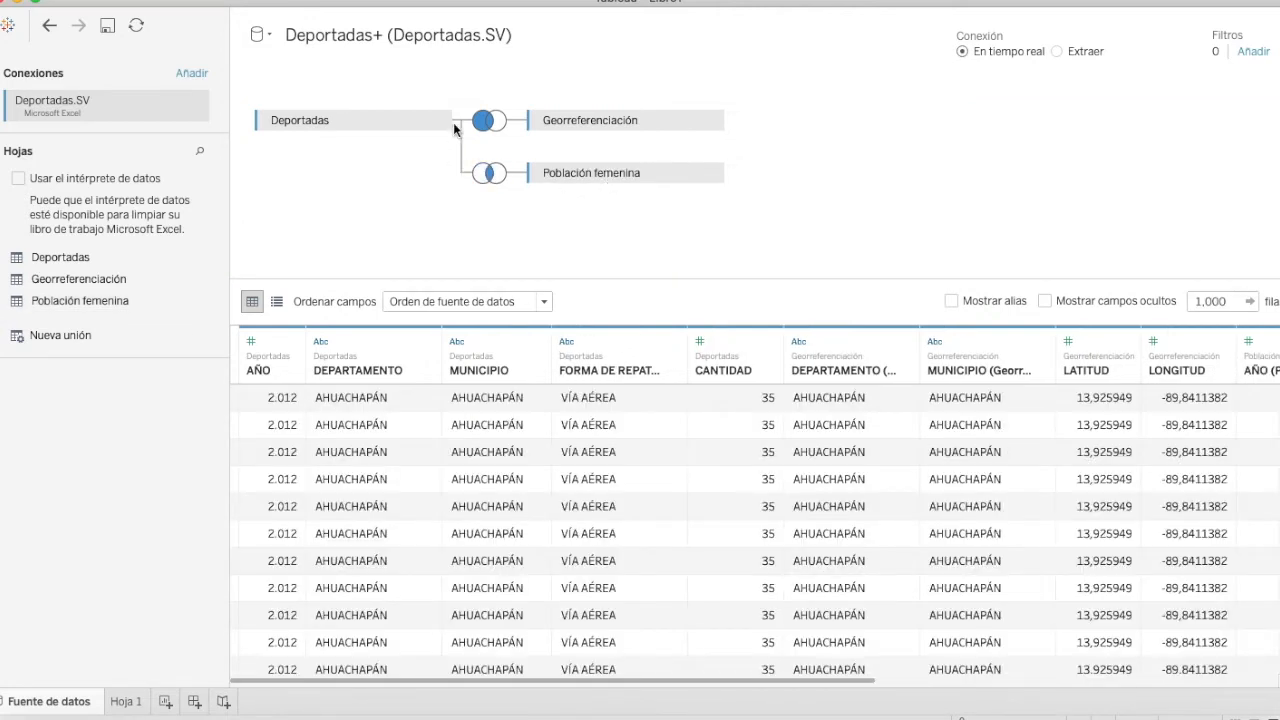
{"action": "left_click", "coordinate": [490, 175]}
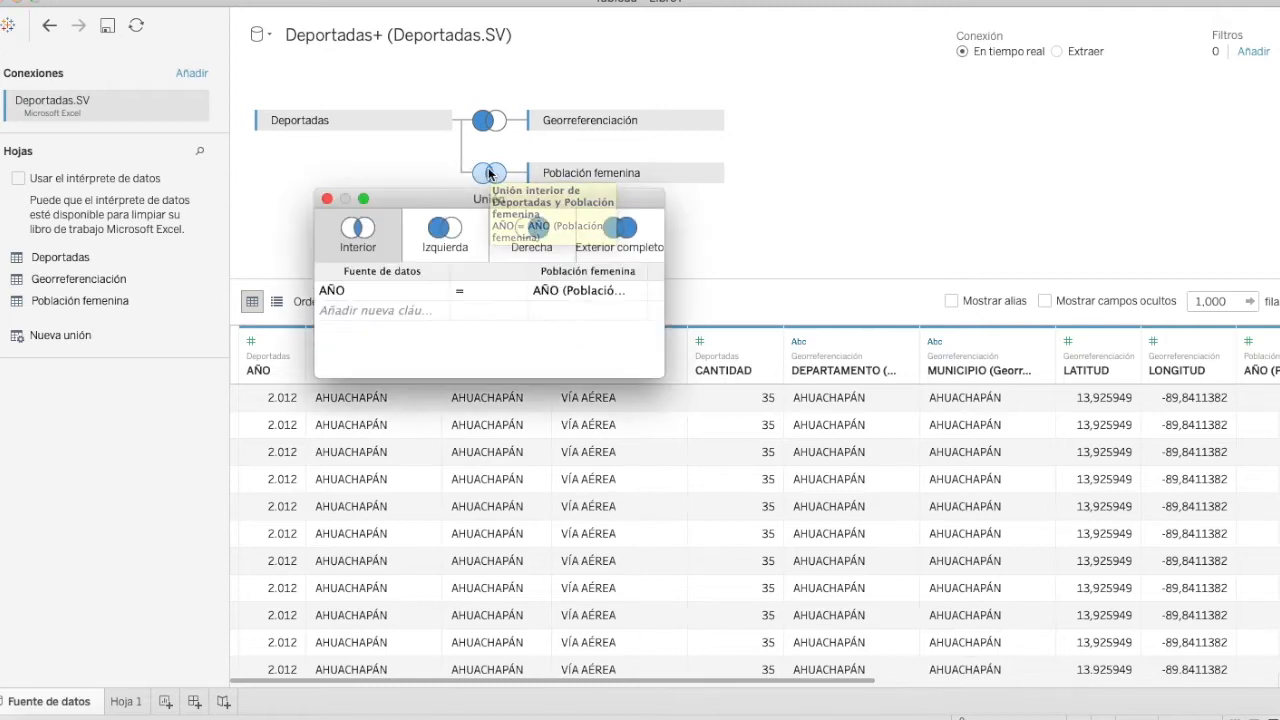
{"action": "left_click", "coordinate": [437, 232]}
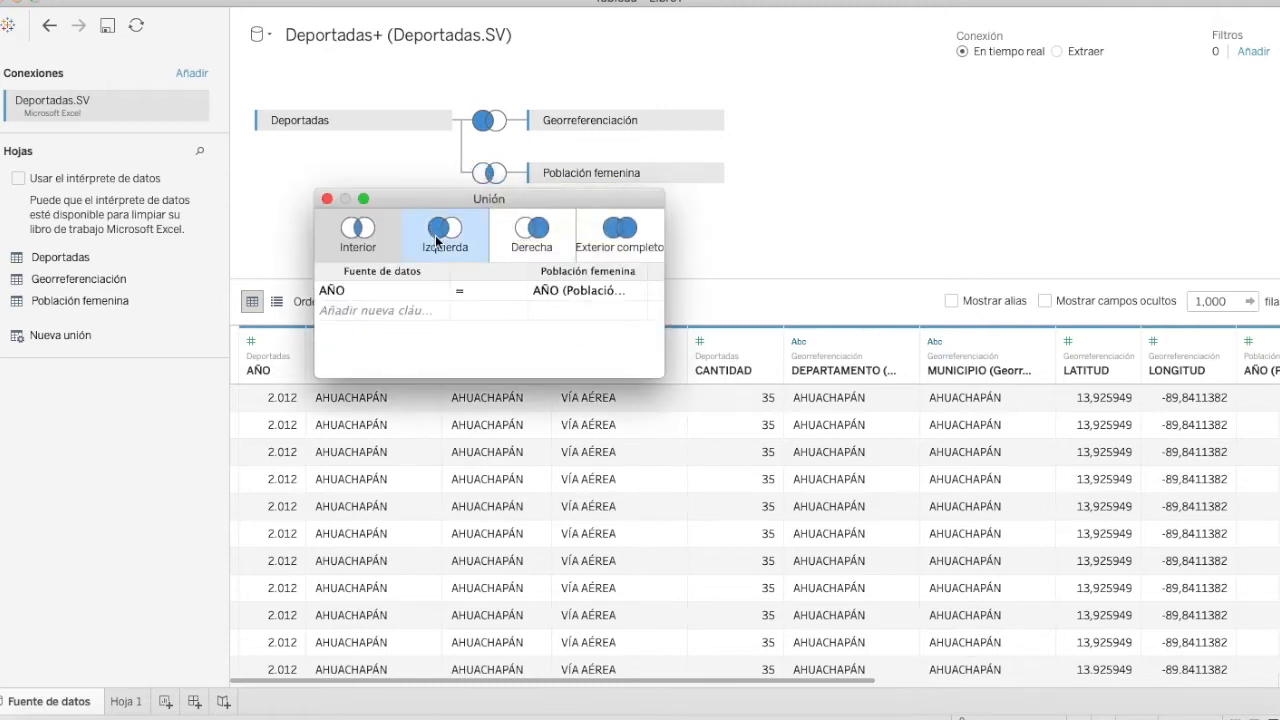
{"action": "left_click", "coordinate": [438, 240]}
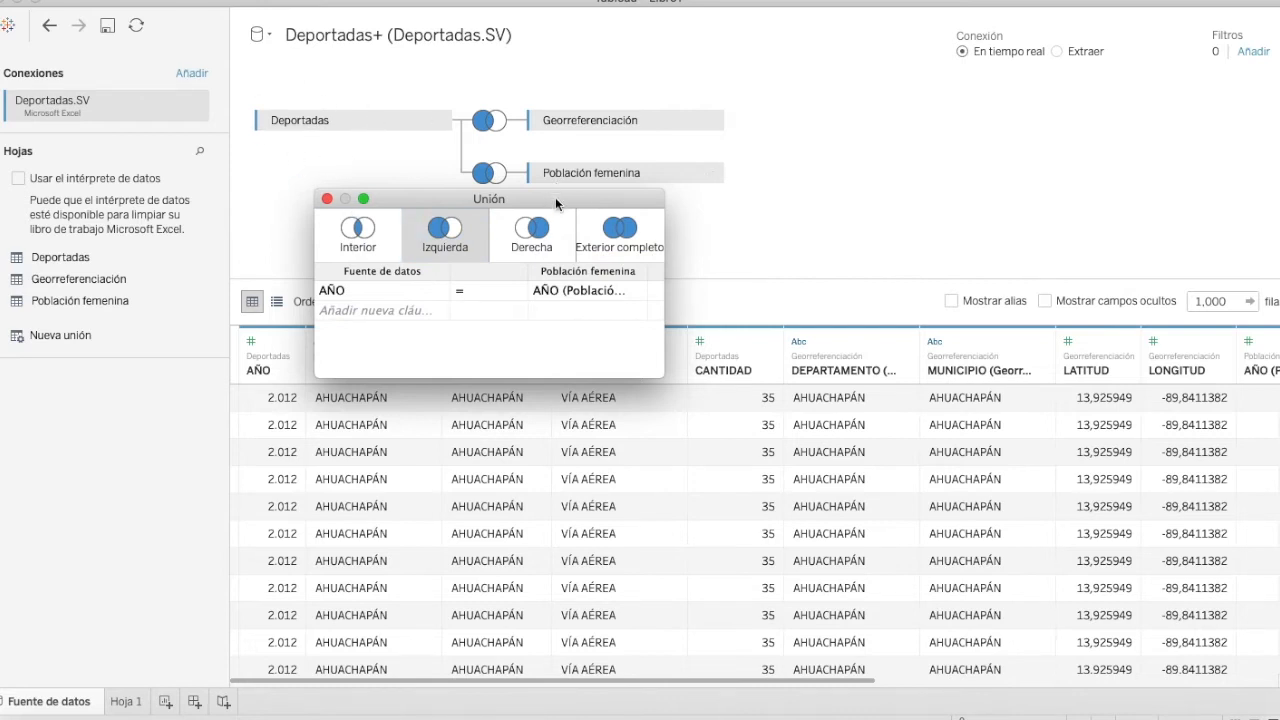
Add a join clause matching DEPARTAMENTO with DEPARTAMENTO (Población femenina), keeping the AÑO clause.
{"action": "left_click", "coordinate": [424, 293]}
{"action": "left_click", "coordinate": [618, 286]}
{"action": "left_click", "coordinate": [620, 282]}
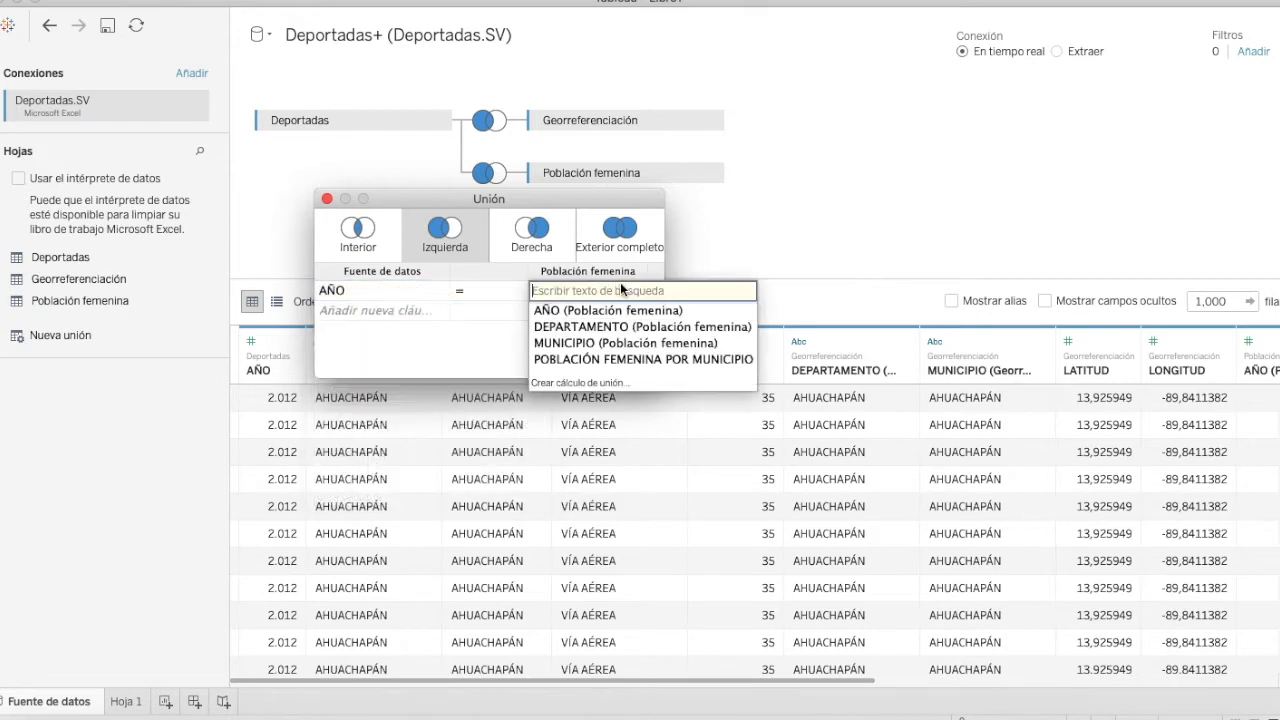
{"action": "left_click", "coordinate": [410, 302]}
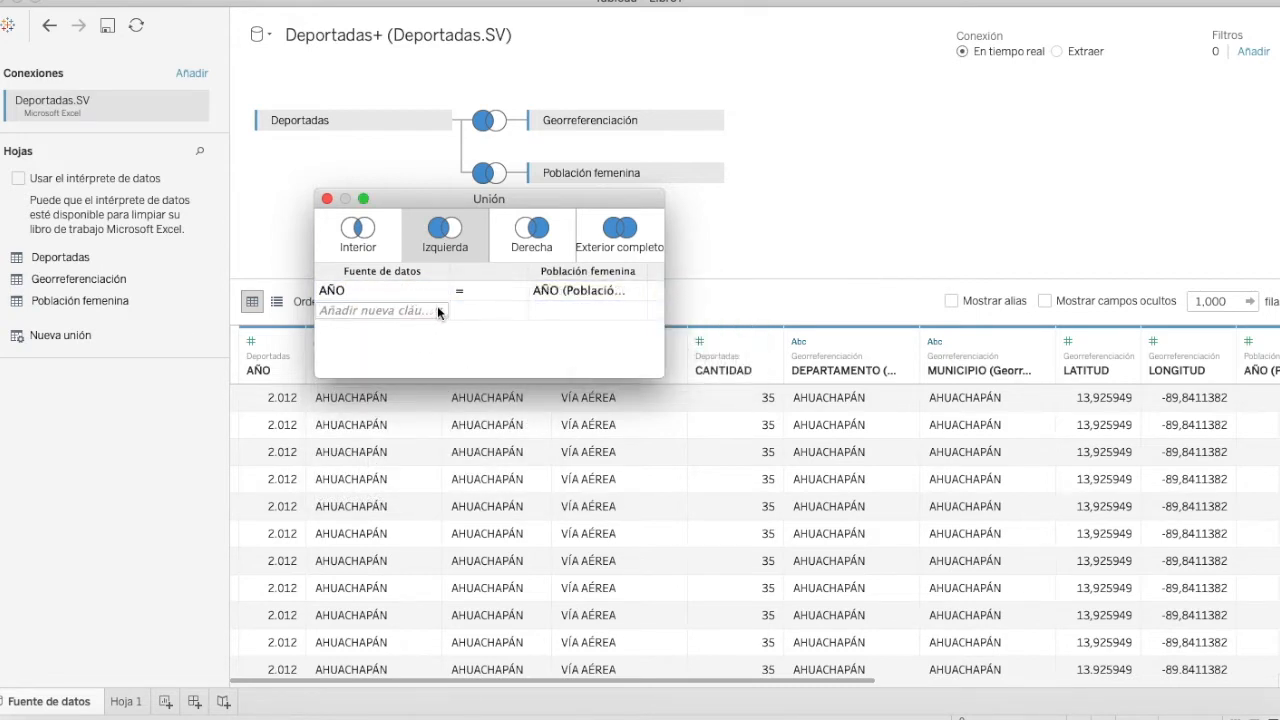
{"action": "left_click", "coordinate": [433, 311]}
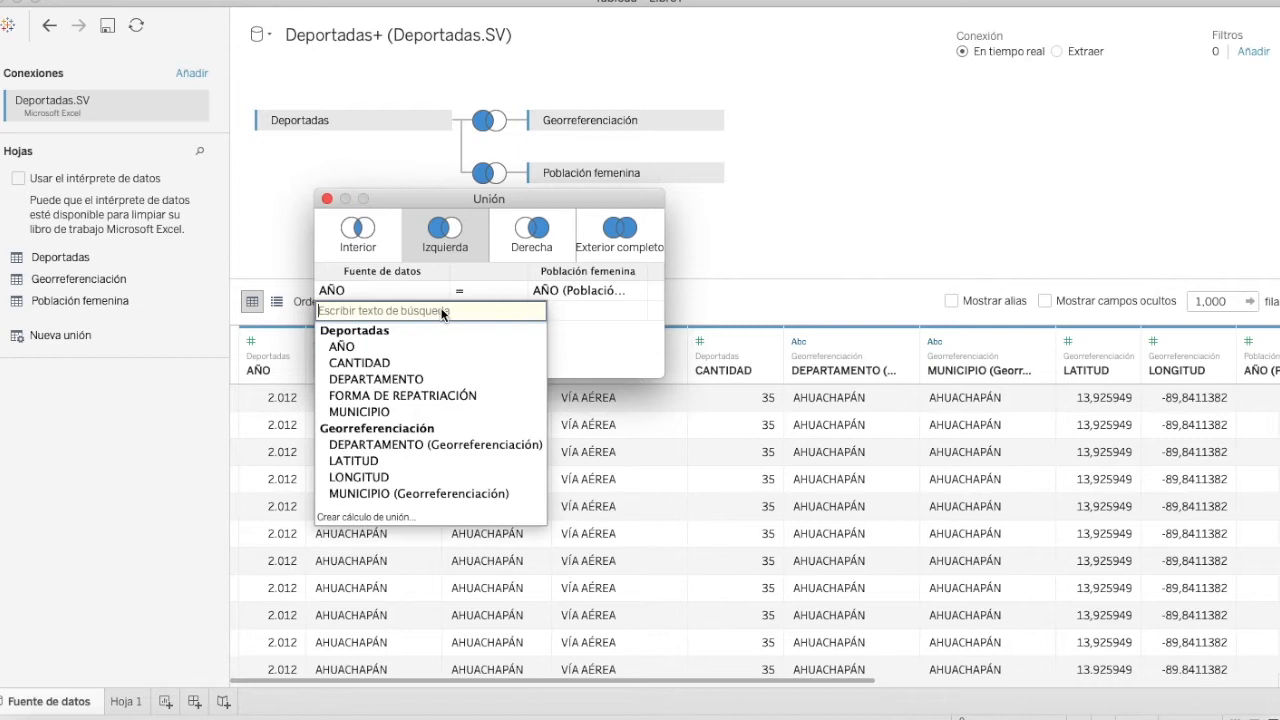
{"action": "left_click", "coordinate": [396, 379]}
{"action": "left_click", "coordinate": [628, 311]}
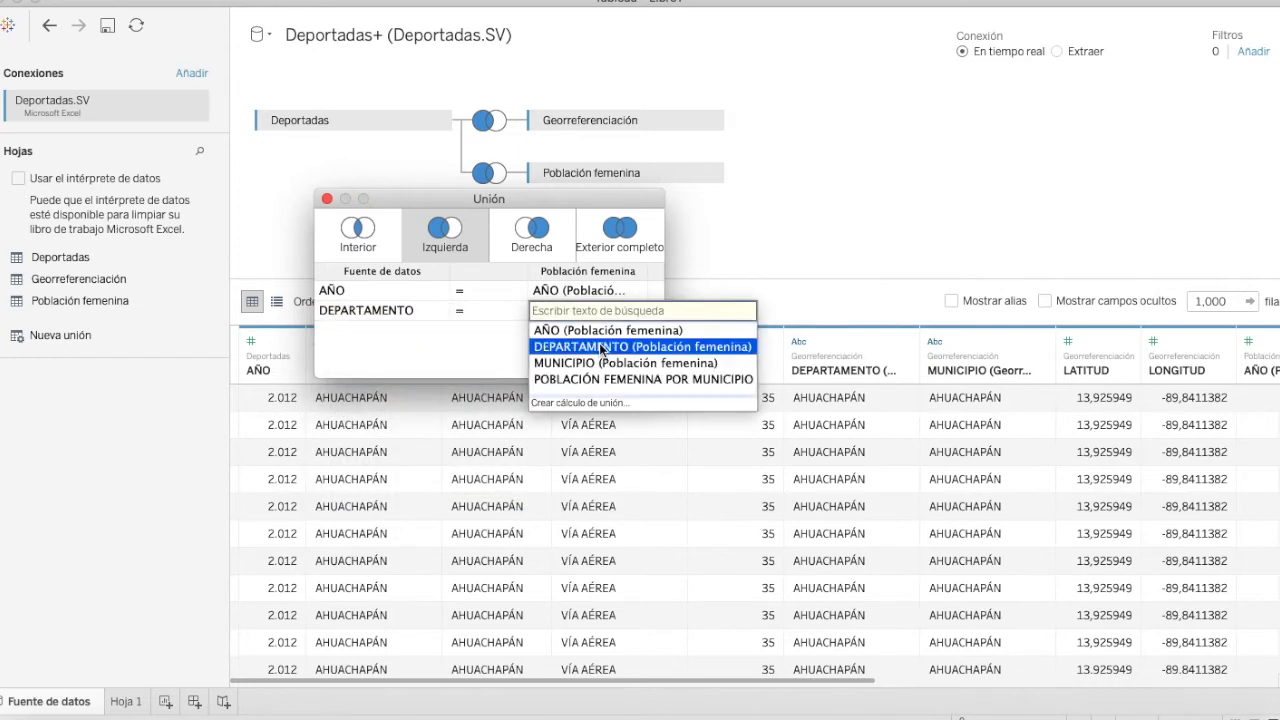
{"action": "left_click", "coordinate": [603, 347]}
Add a join clause matching MUNICIPIO with MUNICIPIO (Población femenina) and close the join settings.
{"action": "left_click", "coordinate": [442, 331]}
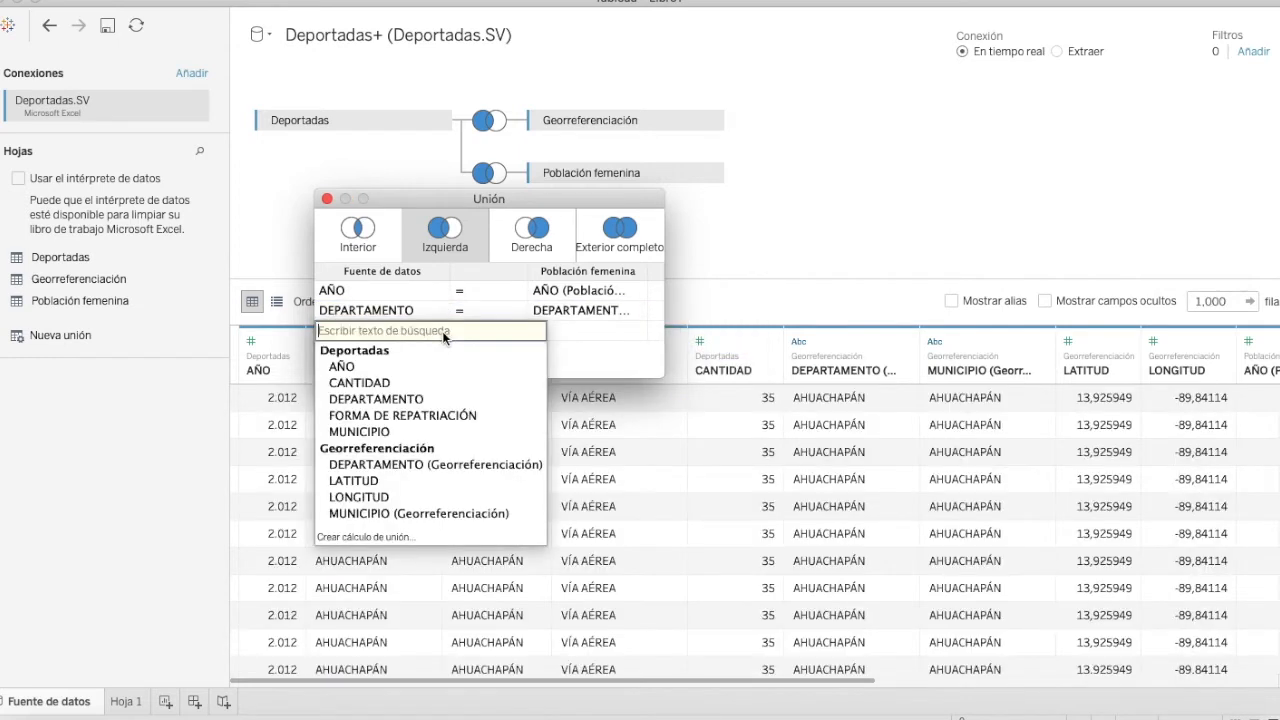
{"action": "left_click", "coordinate": [387, 430]}
{"action": "left_click", "coordinate": [632, 330]}
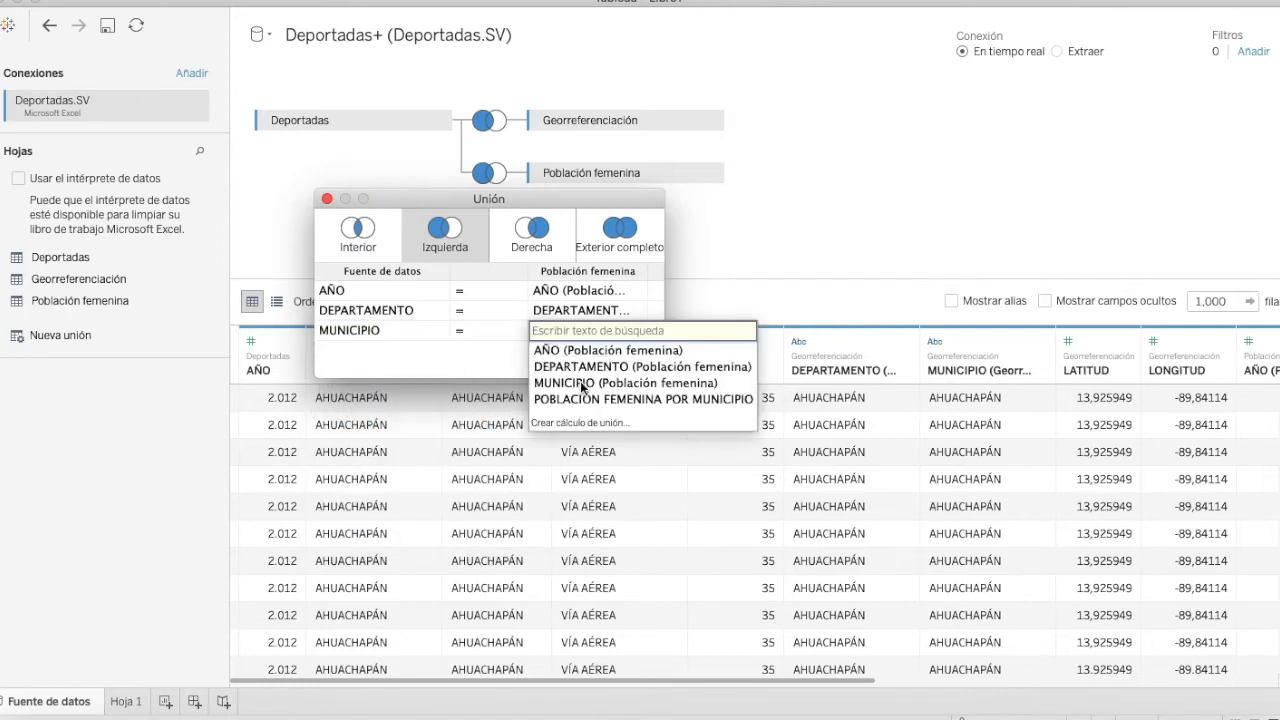
{"action": "left_click", "coordinate": [584, 384]}
{"action": "left_click", "coordinate": [820, 268]}
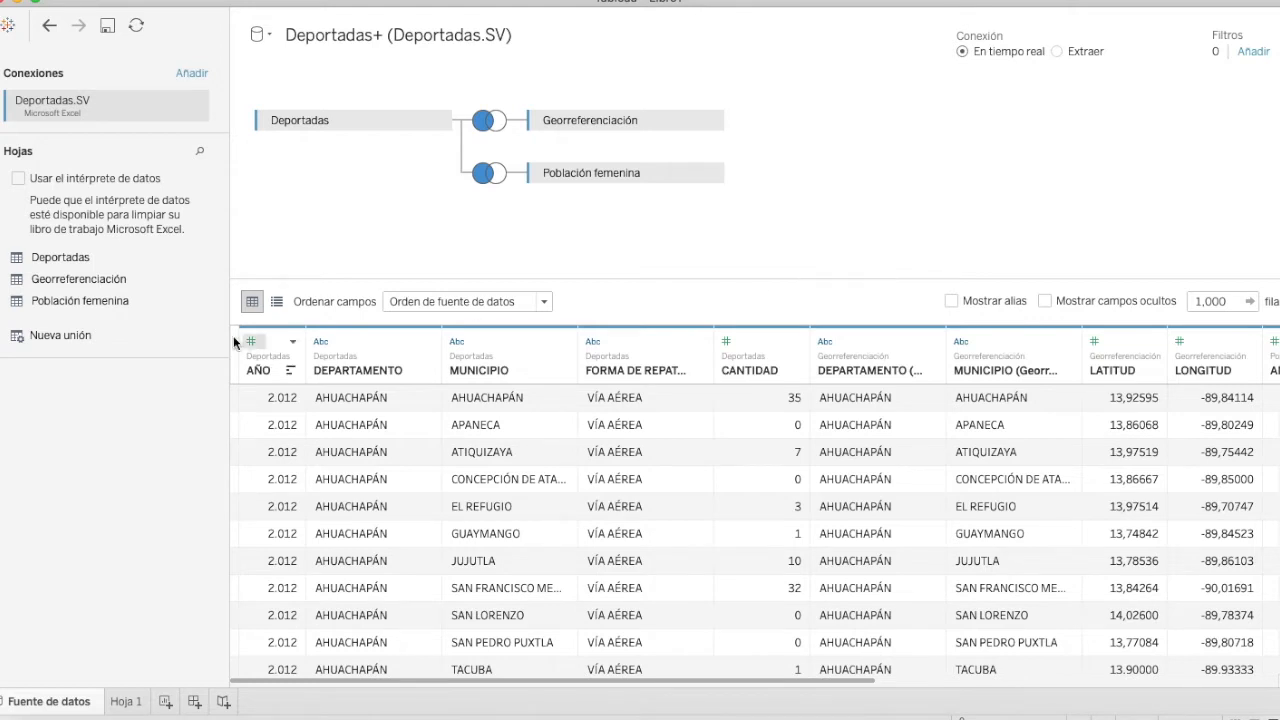
Change the data type of the AÑO field from the Deportadas table to Cadena.
{"action": "left_click_drag", "start_coordinate": [834, 686], "coordinate": [491, 686]}
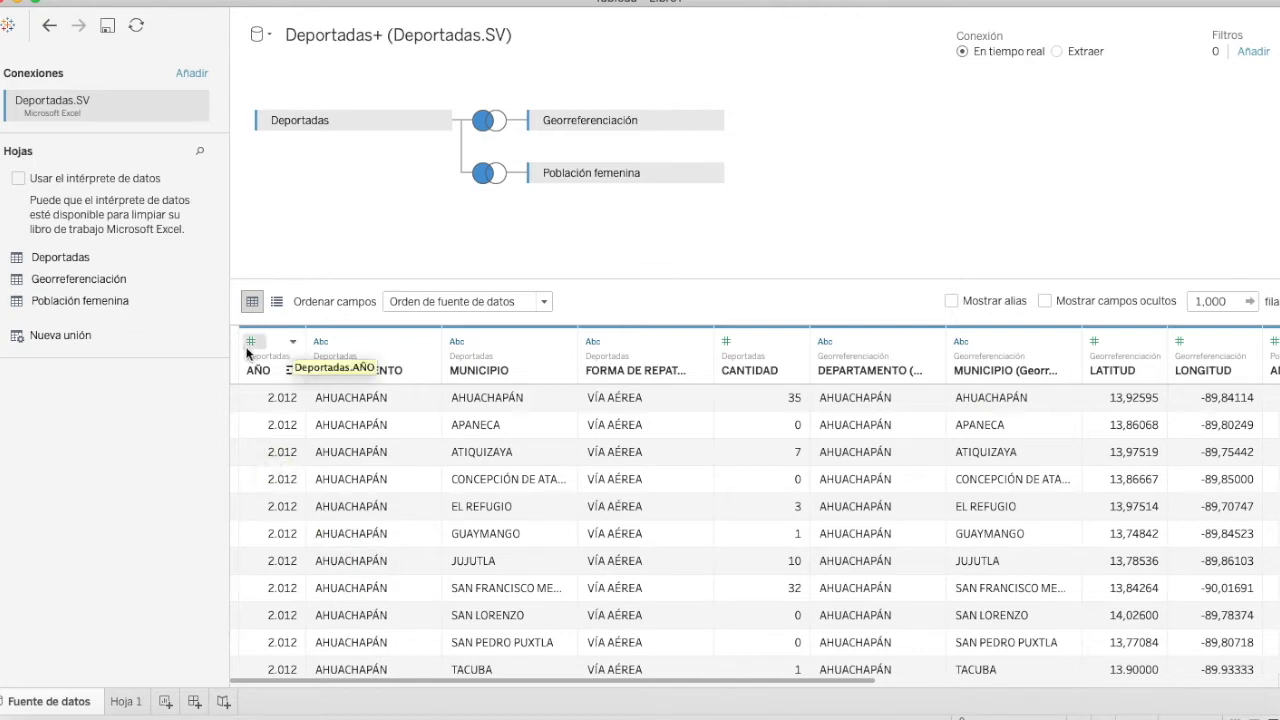
{"action": "left_click", "coordinate": [291, 341]}
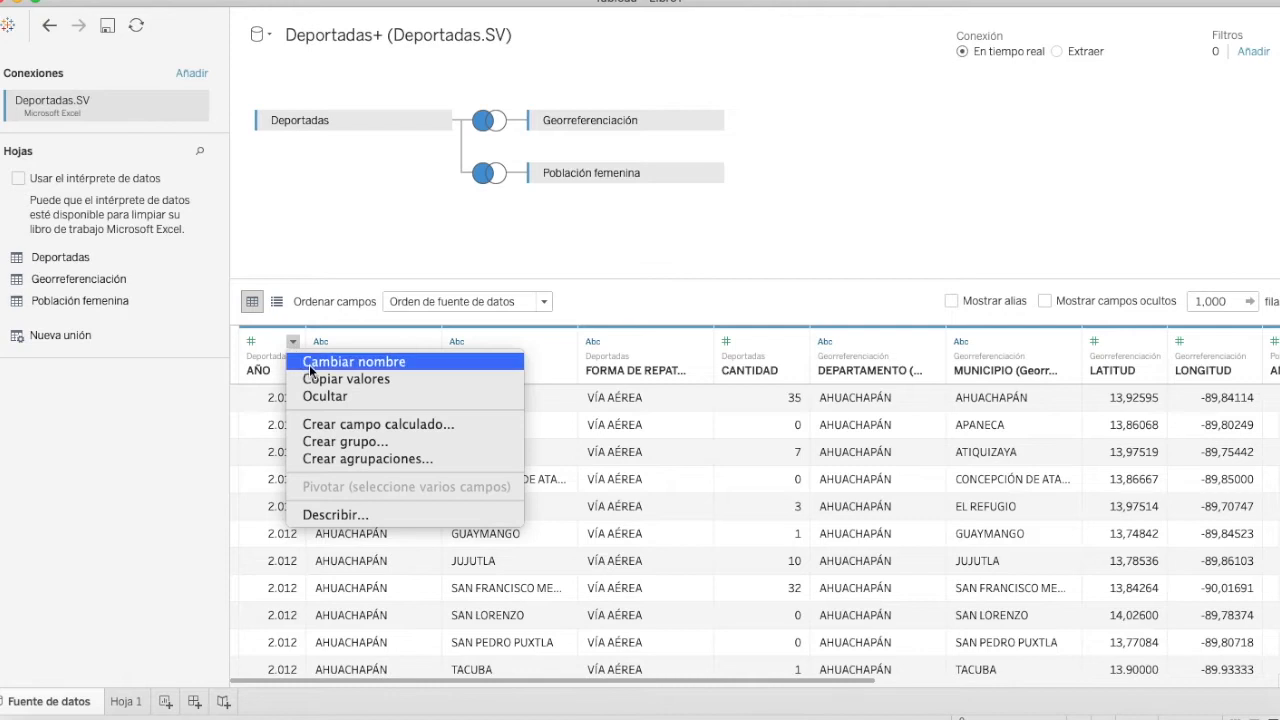
{"action": "left_click", "coordinate": [251, 342]}
{"action": "left_click", "coordinate": [251, 342]}
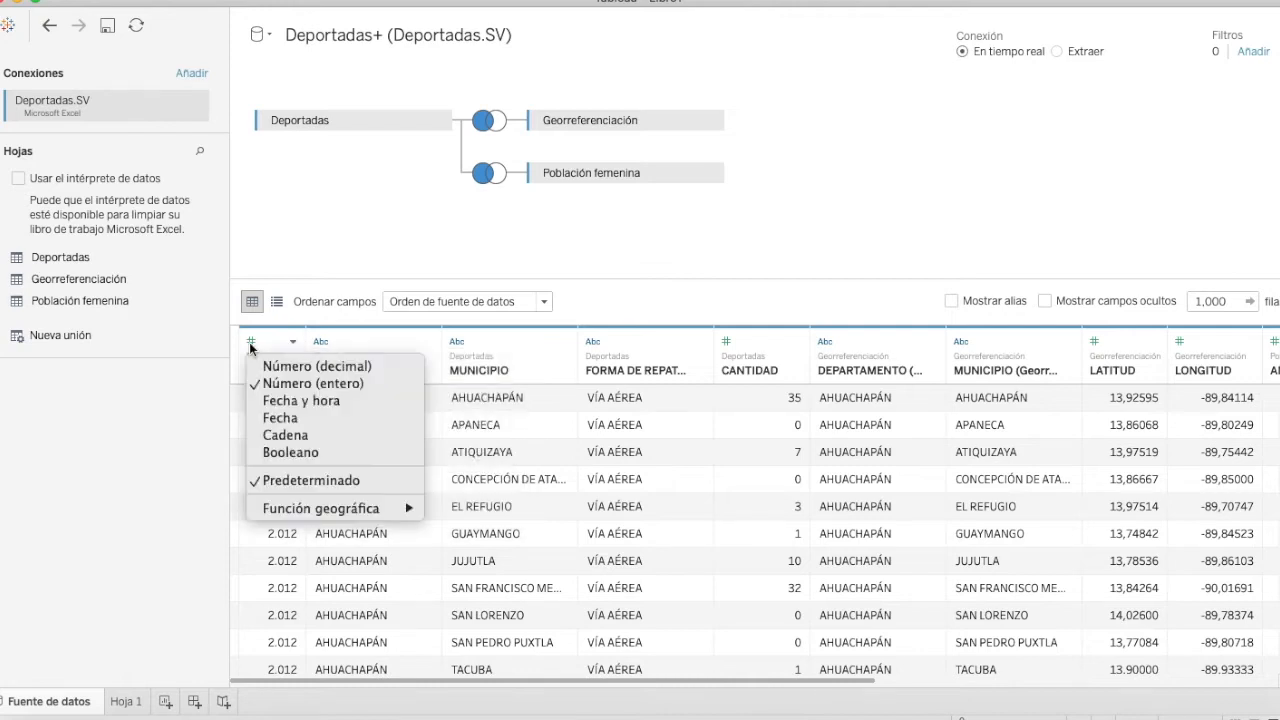
{"action": "left_click", "coordinate": [285, 436]}
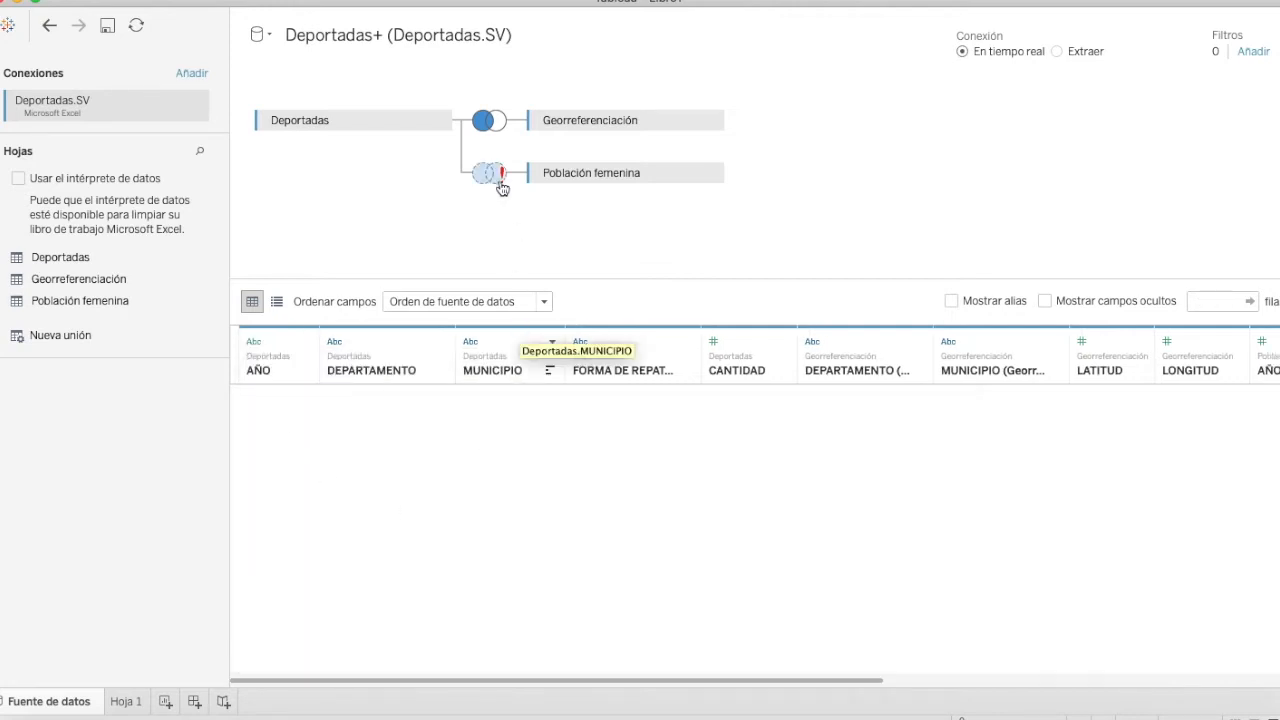
Change the data type of the AÑO field from the Población femenina table to Cadena.
{"action": "left_click_drag", "start_coordinate": [803, 684], "coordinate": [640, 680]}
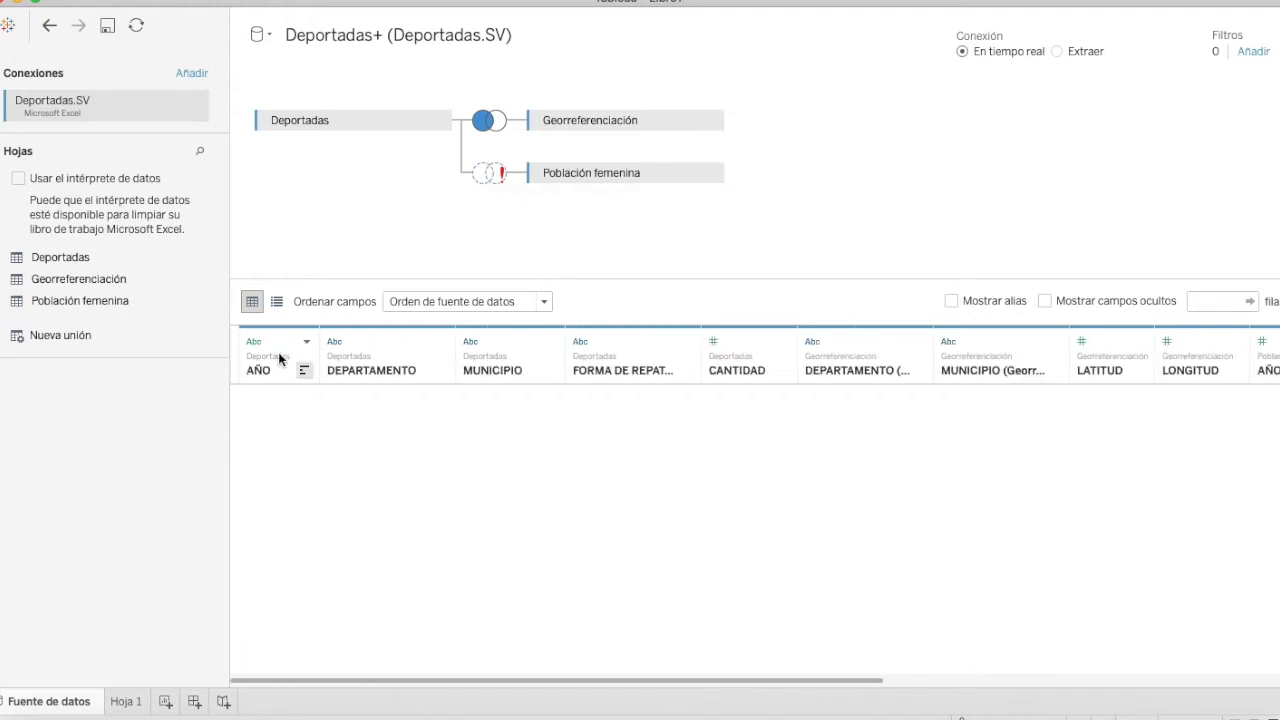
{"action": "left_click", "coordinate": [1270, 344]}
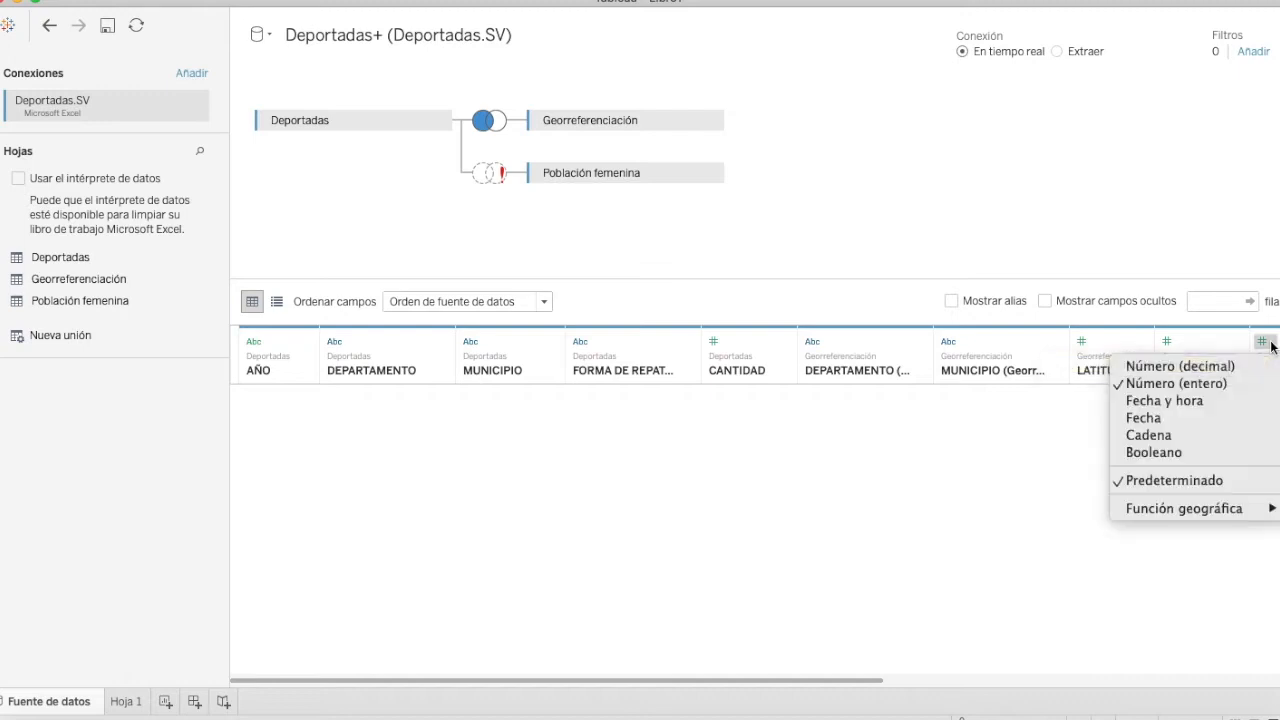
{"action": "left_click", "coordinate": [1183, 436]}
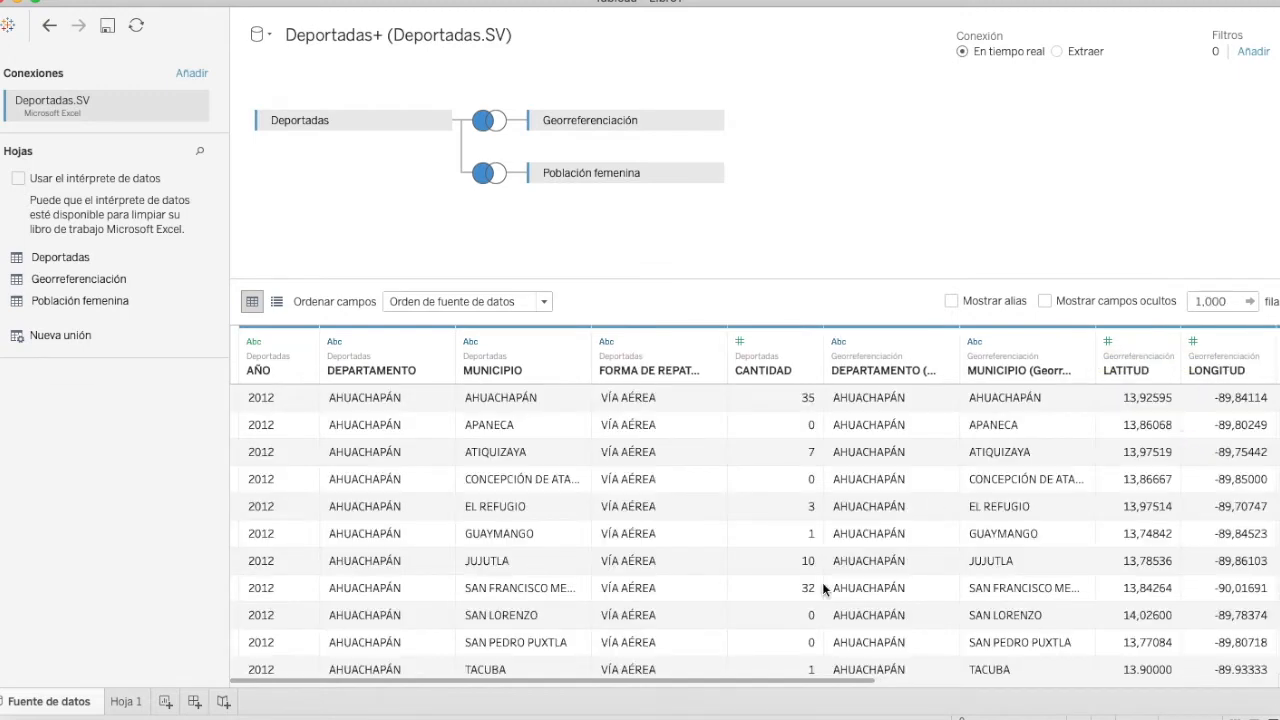
Assign the geographic role Latitud to the LATITUD field and Longitud to the LONGITUD field.
{"action": "left_click_drag", "start_coordinate": [795, 681], "coordinate": [731, 680]}
{"action": "left_click", "coordinate": [1108, 343]}
{"action": "mouse_move", "coordinate": [1178, 508]}
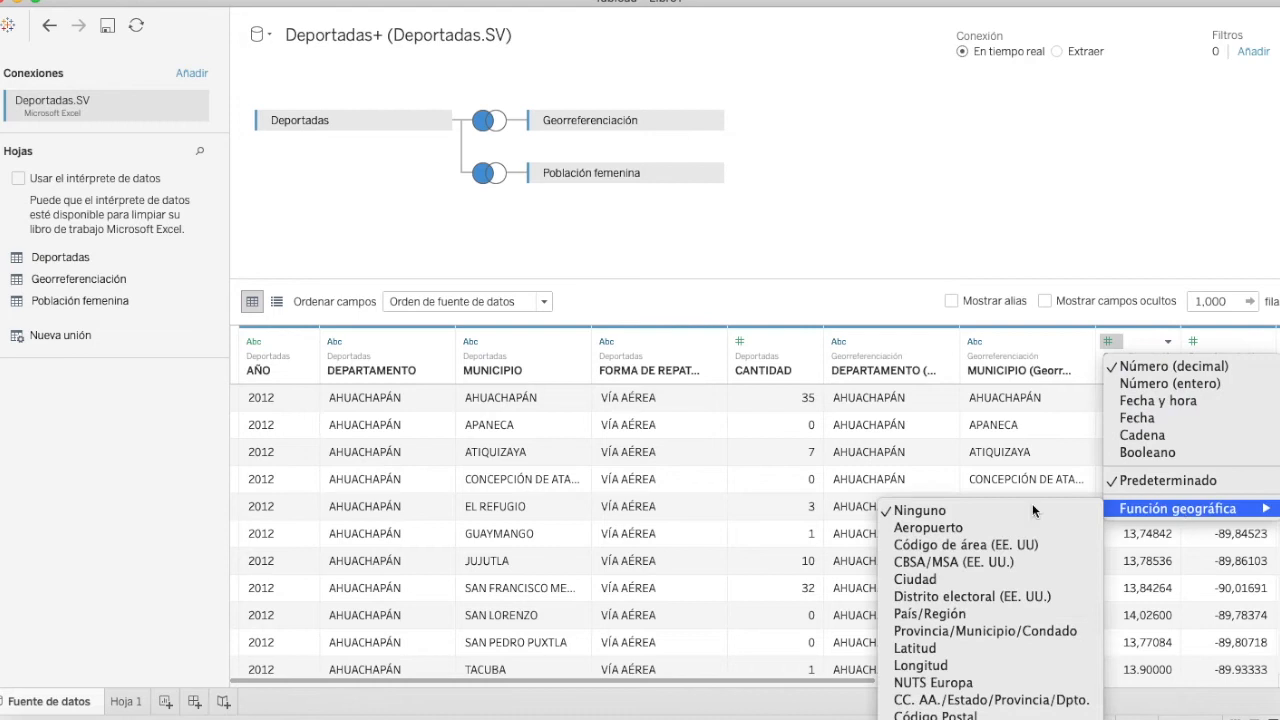
{"action": "left_click", "coordinate": [935, 650]}
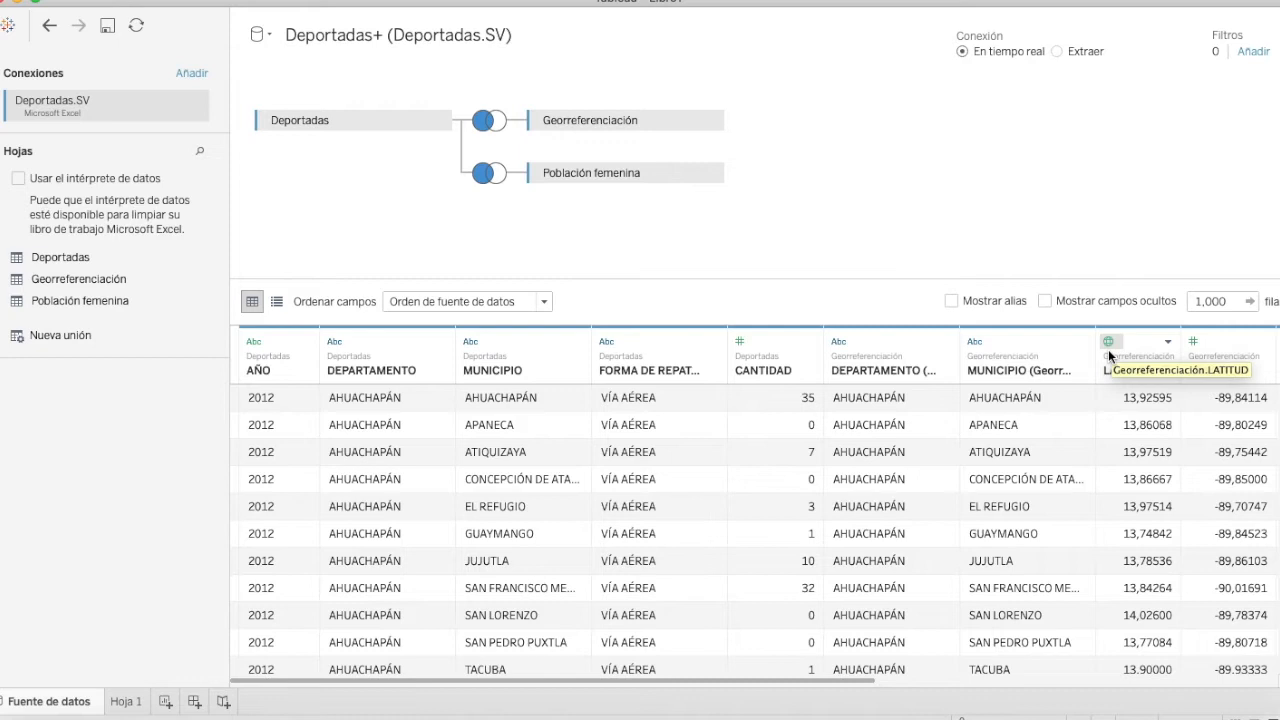
{"action": "left_click", "coordinate": [1202, 344]}
{"action": "mouse_move", "coordinate": [1182, 508]}
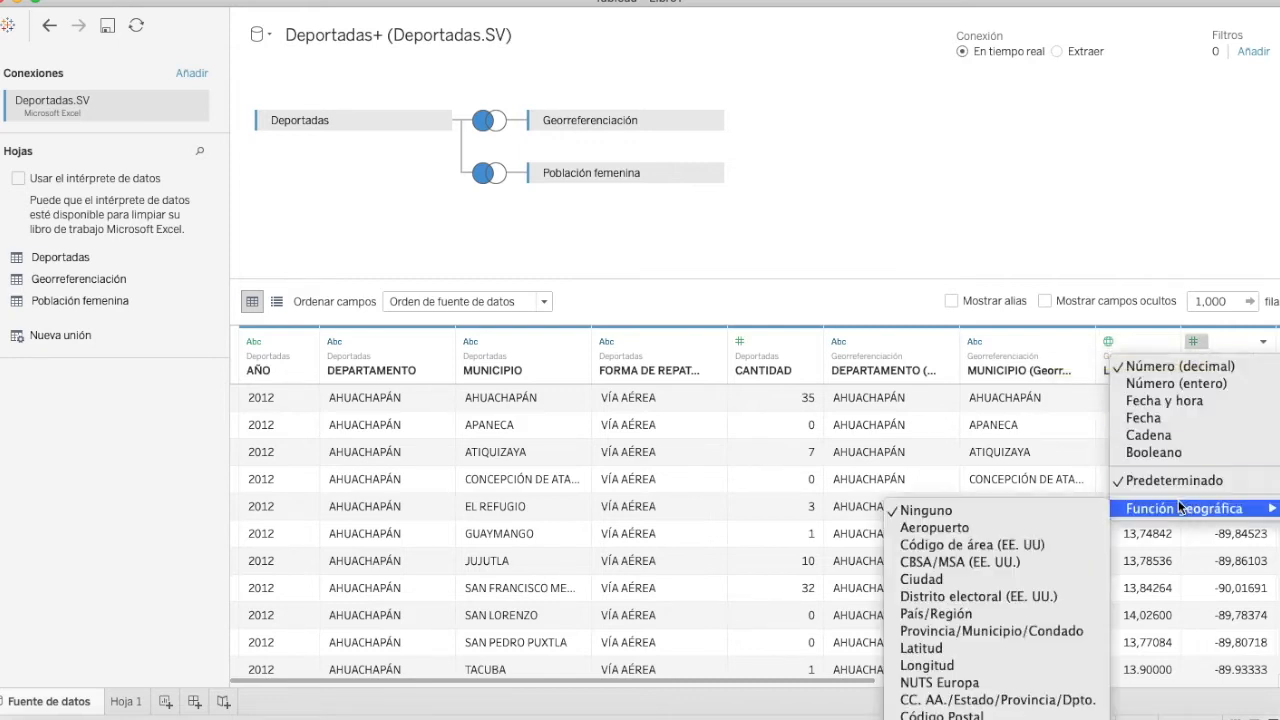
{"action": "left_click", "coordinate": [930, 667]}
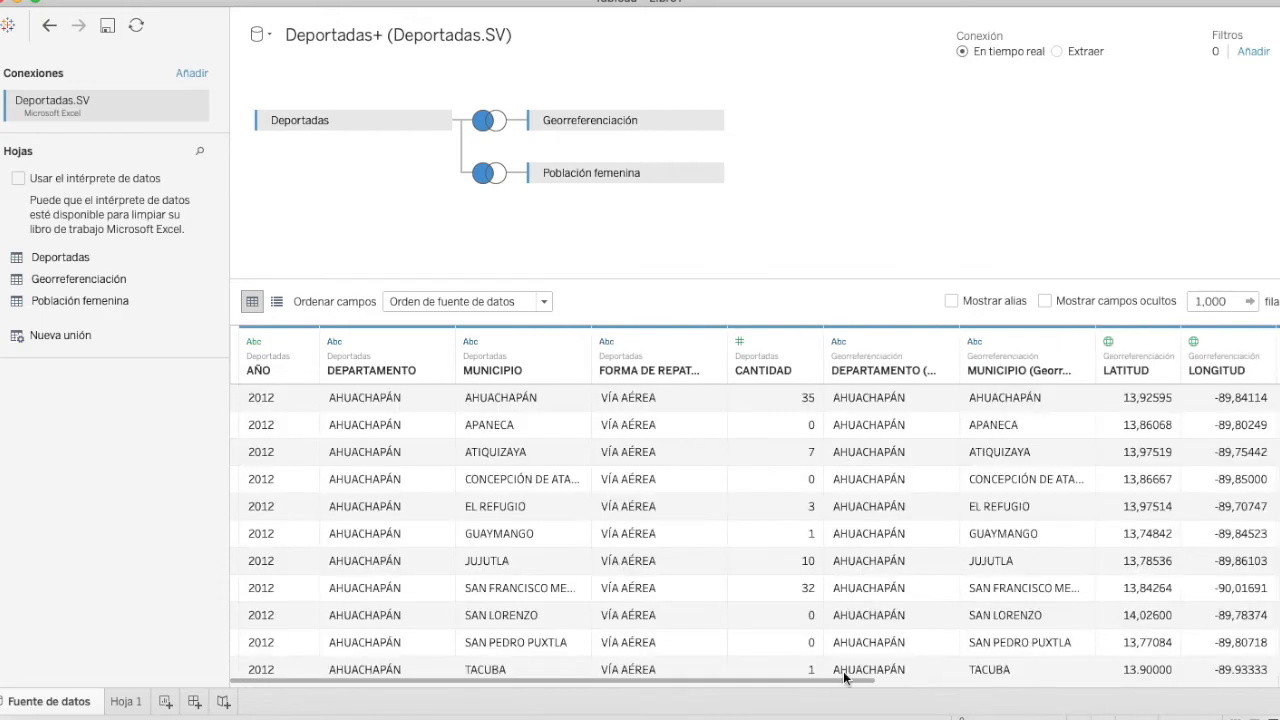
{"action": "left_click_drag", "start_coordinate": [847, 682], "coordinate": [1274, 682]}
{"action": "left_click_drag", "start_coordinate": [1186, 680], "coordinate": [616, 662]}
{"action": "left_click_drag", "start_coordinate": [819, 684], "coordinate": [766, 684]}
Try to rename the data source to DeportadasSV-2012-2014.
{"action": "mouse_move", "coordinate": [487, 178]}
{"action": "left_click", "coordinate": [377, 35]}
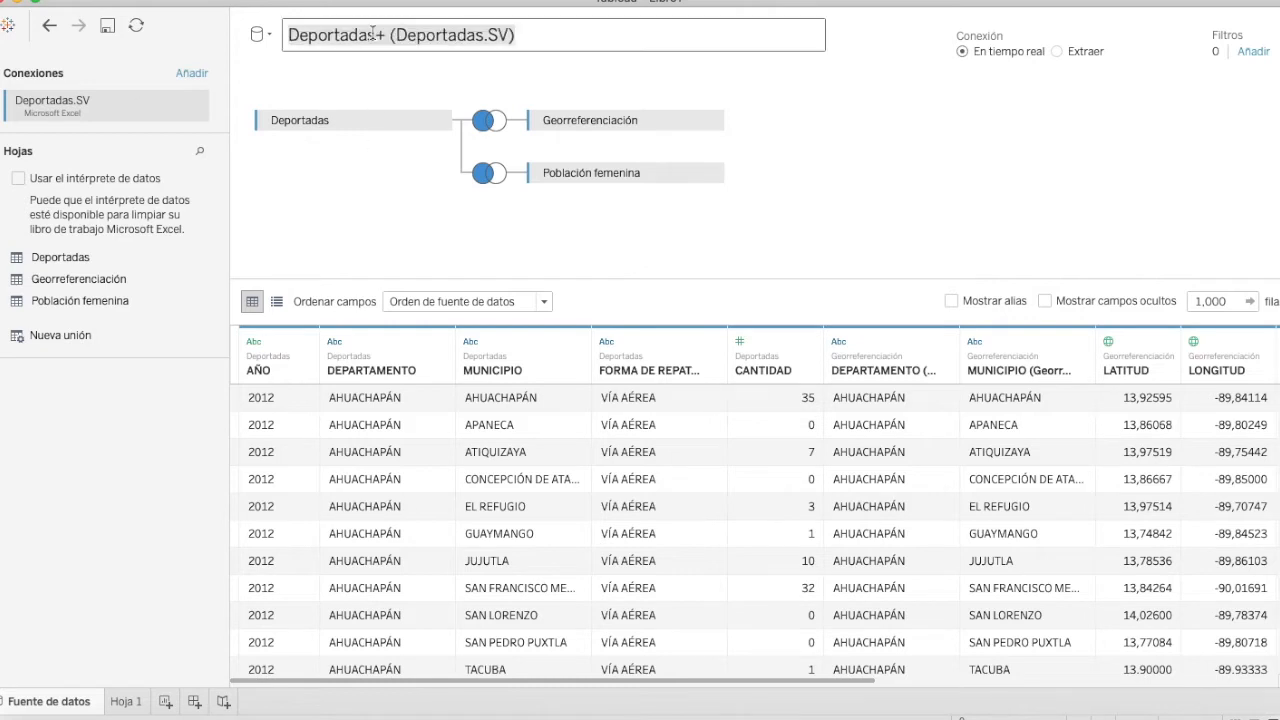
{"action": "left_click_drag", "start_coordinate": [377, 35], "coordinate": [594, 41]}
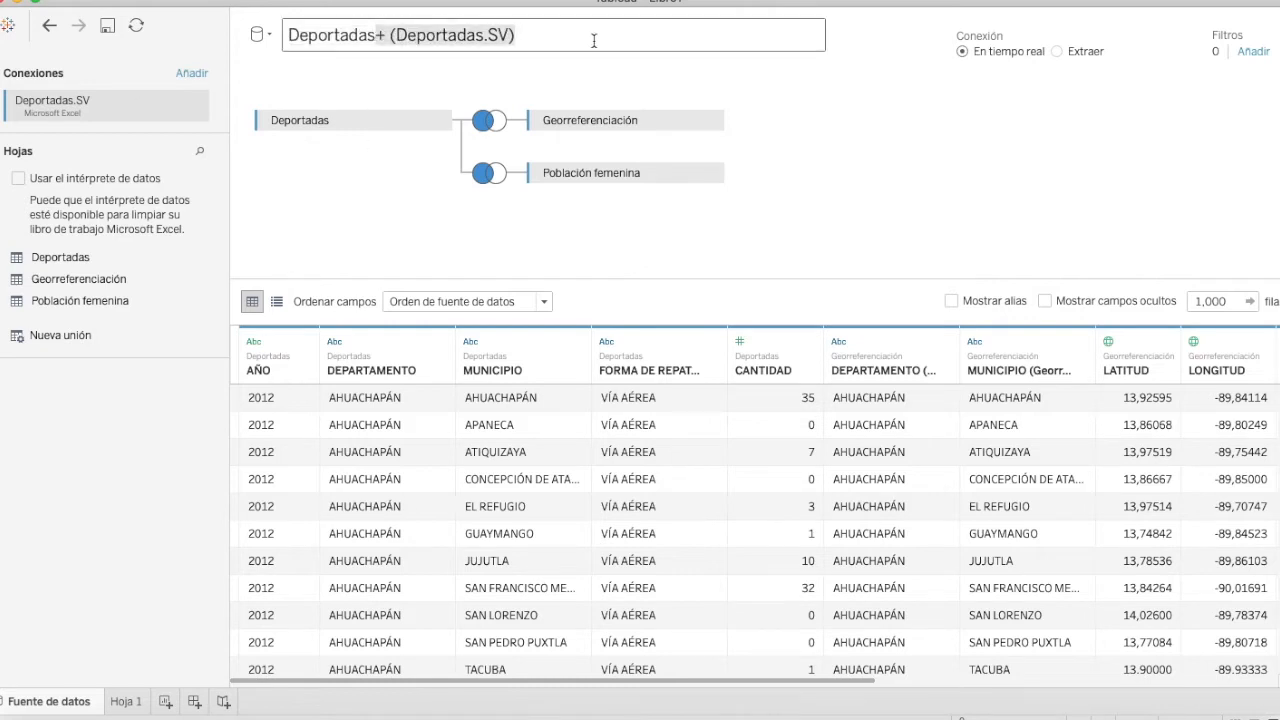
{"action": "key", "text": "BackSpace"}
{"action": "type", "text": "SV-2012-2014"}
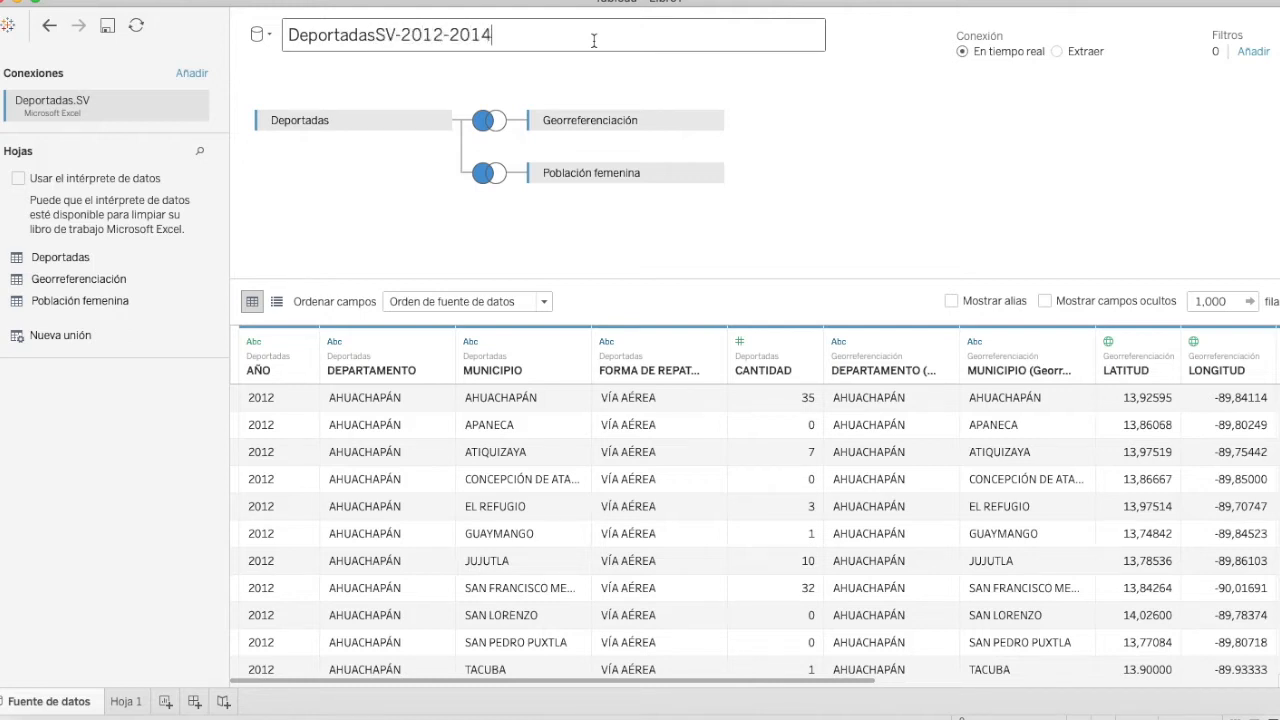
{"action": "key", "text": "Return"}
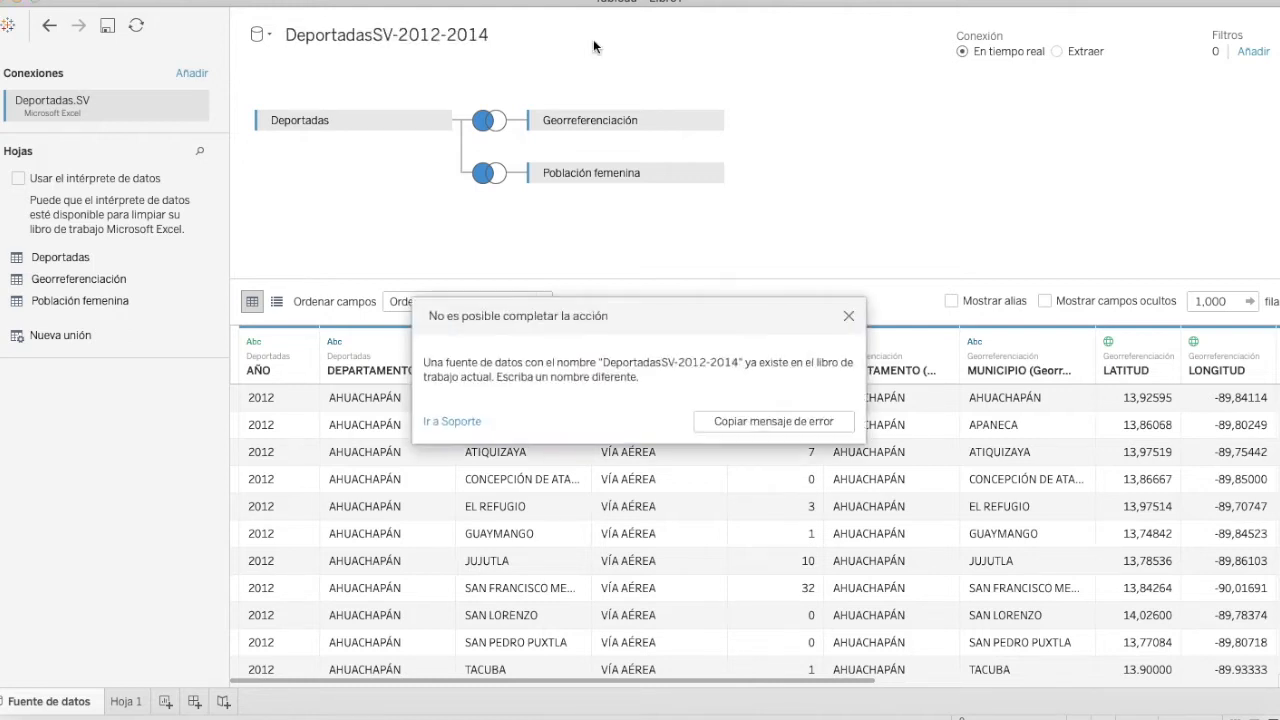
{"action": "left_click", "coordinate": [849, 317]}
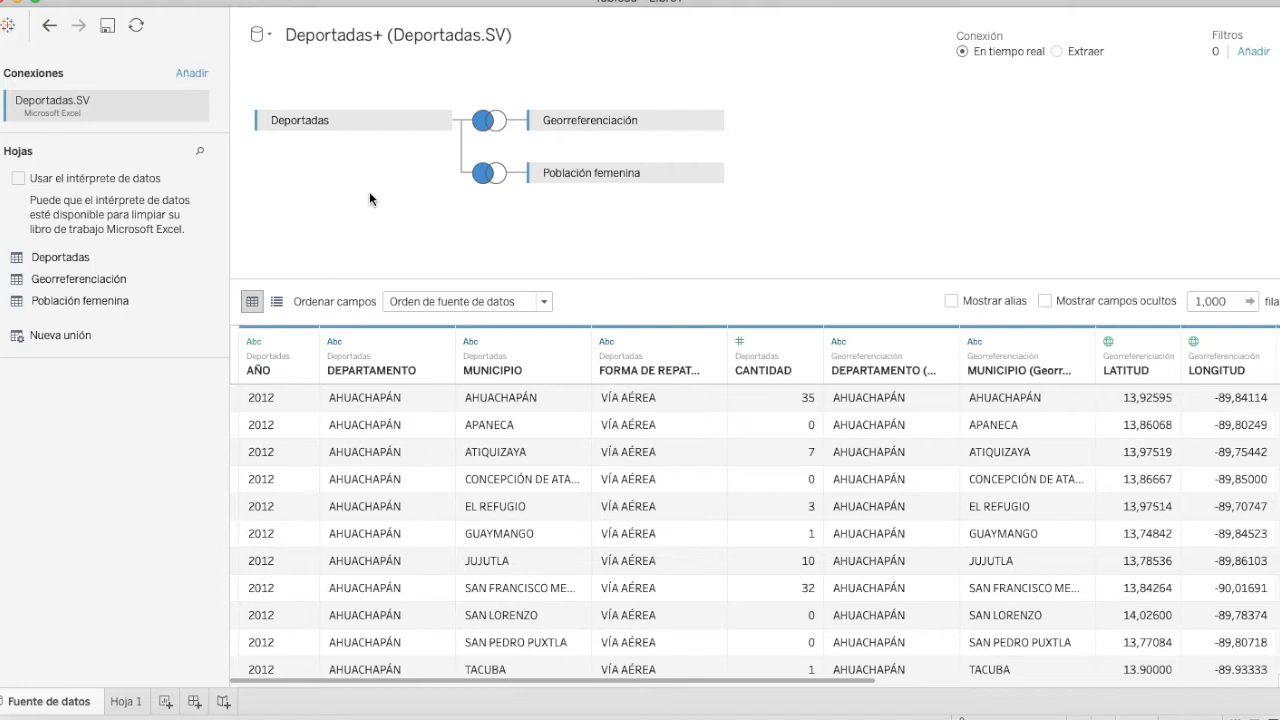
Go to Hoja 1 and close the other data source already named DeportadasSV-2012-2014.
{"action": "left_click", "coordinate": [127, 702]}
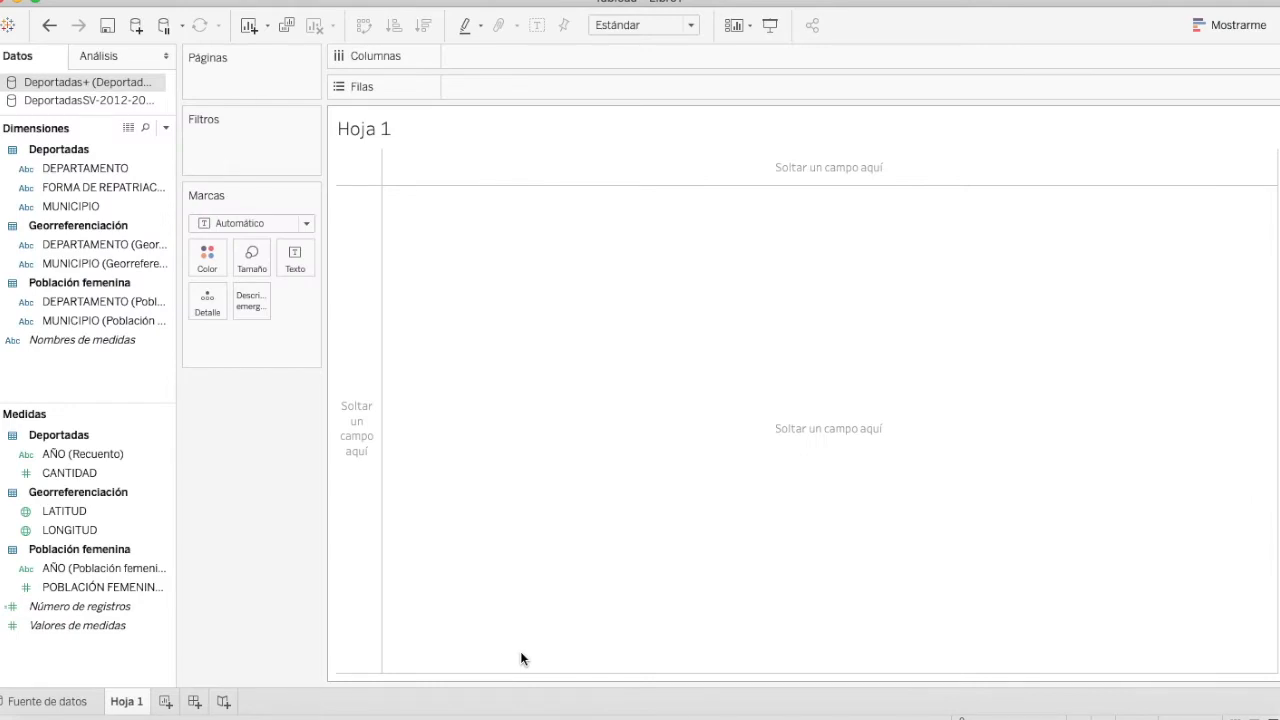
{"action": "right_click", "coordinate": [109, 102]}
{"action": "left_click", "coordinate": [115, 211]}
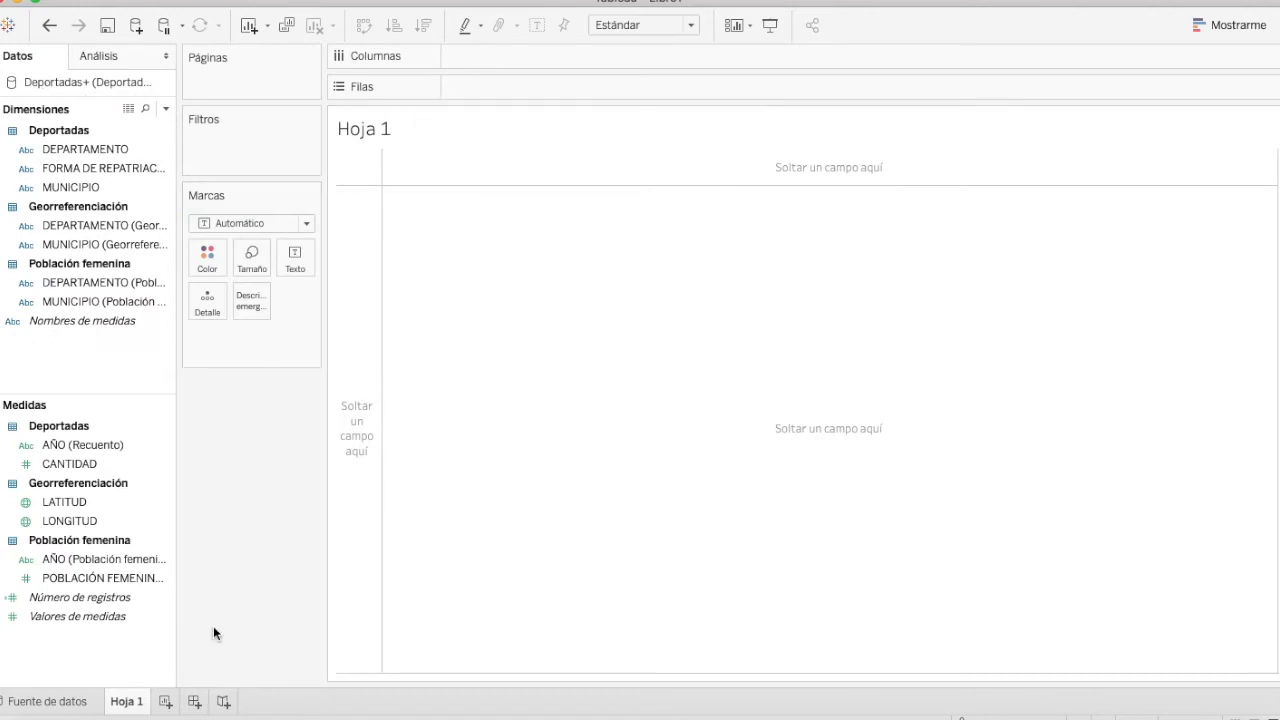
Return to the data source page and rename the Deportadas+ (Deportadas.SV) source to DeportadasSV-2012-2014.
{"action": "left_click", "coordinate": [62, 701]}
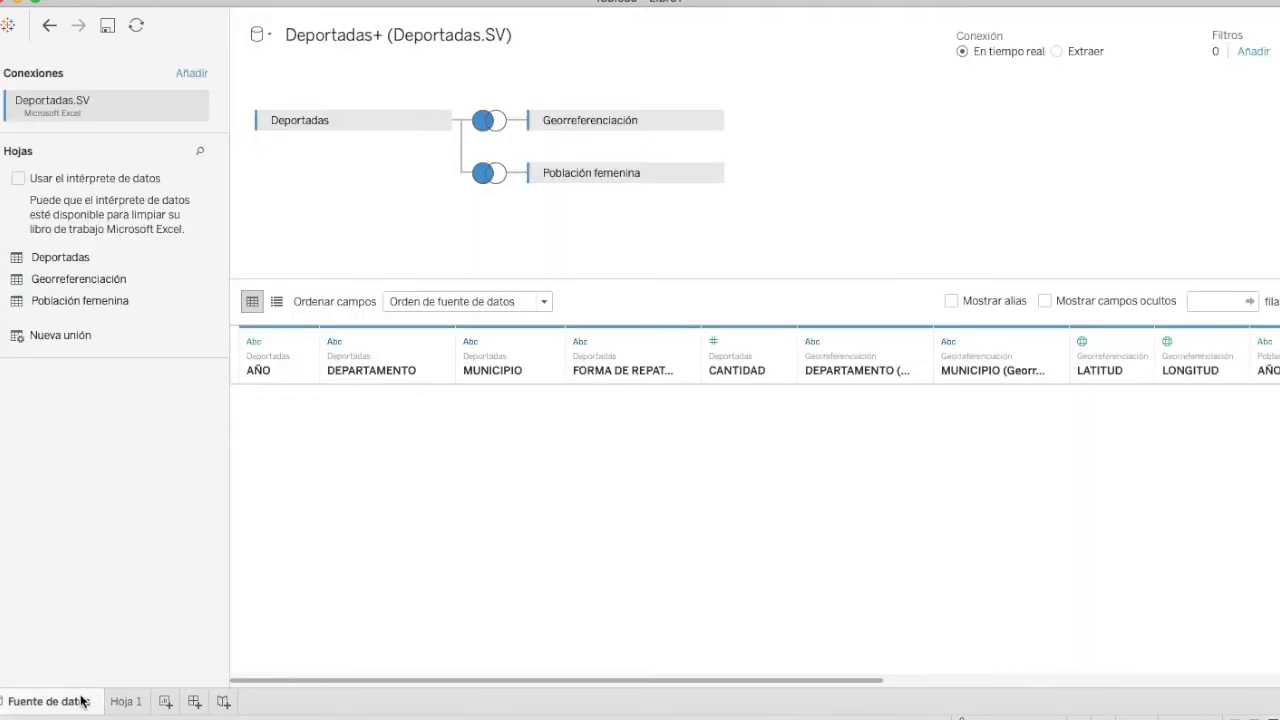
{"action": "left_click_drag", "start_coordinate": [382, 37], "coordinate": [707, 36]}
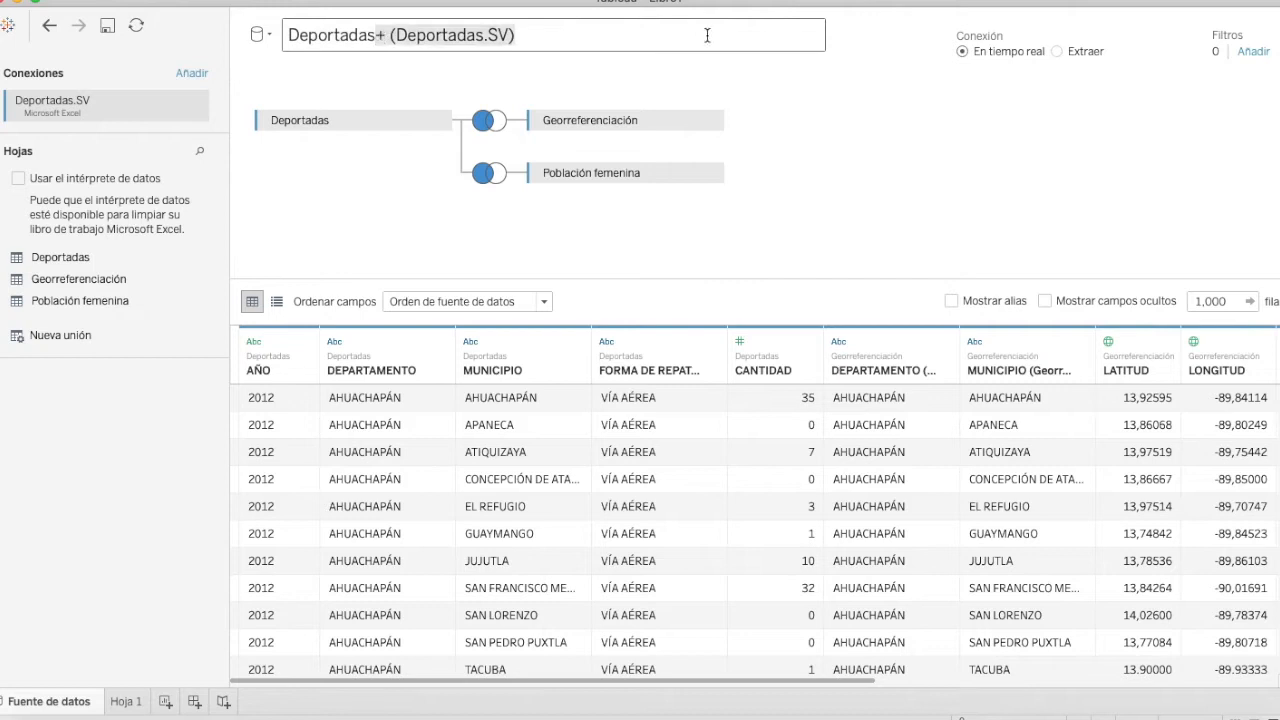
{"action": "key", "text": "BackSpace"}
{"action": "type", "text": "SV"}
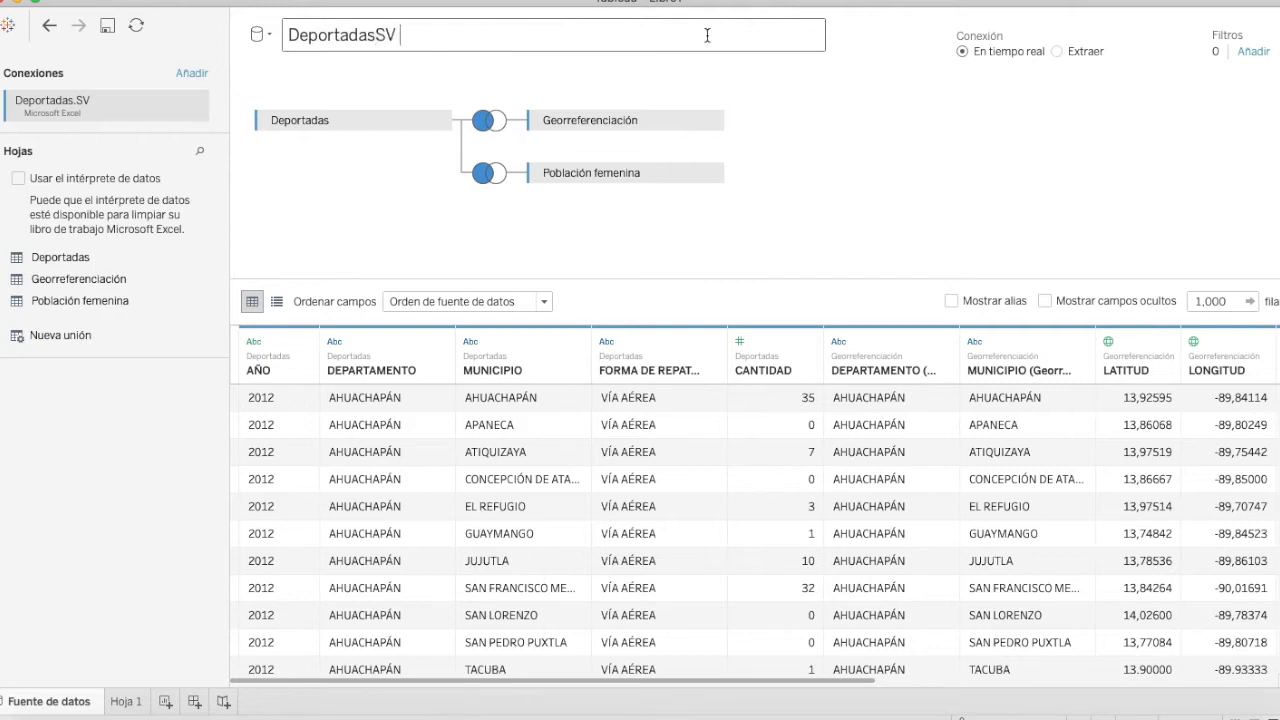
{"action": "type", "text": "-2012-2014"}
{"action": "key", "text": "Return"}
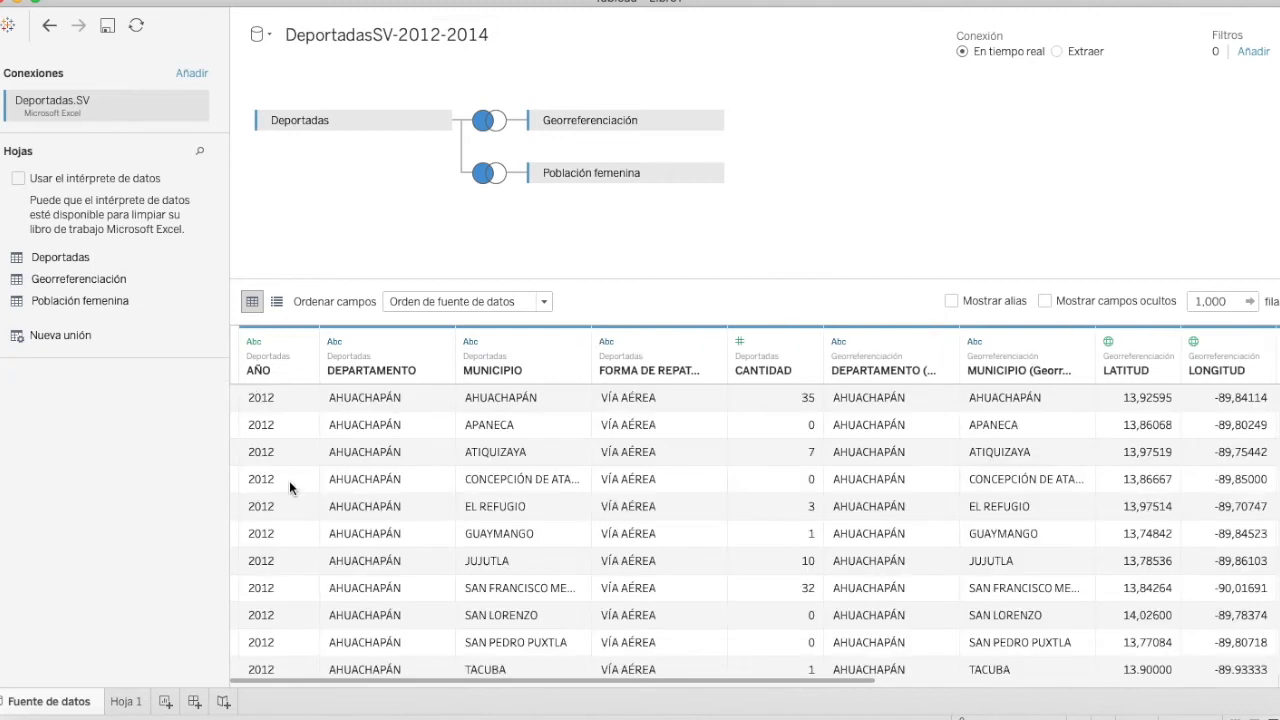
In Hoja 1, widen the data pane and convert the Deportadas and Población femenina AÑO fields from measures to dimensions.
{"action": "left_click", "coordinate": [130, 704]}
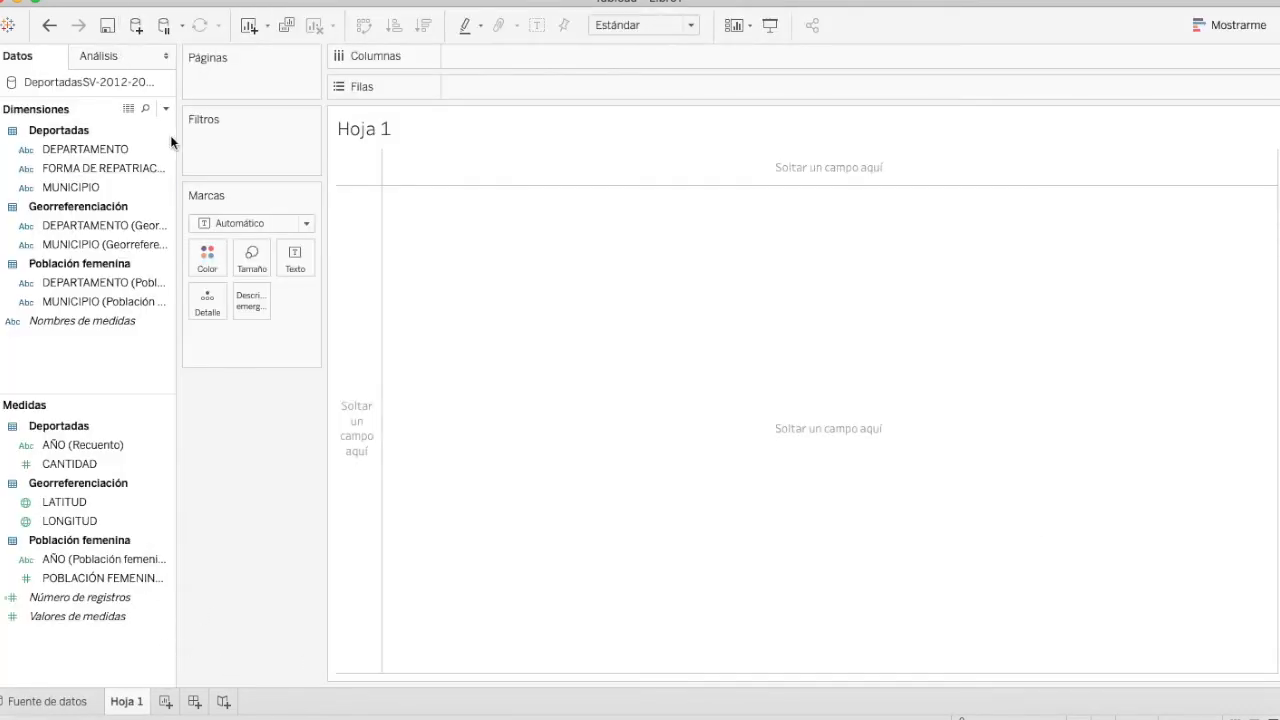
{"action": "left_click_drag", "start_coordinate": [175, 137], "coordinate": [282, 117]}
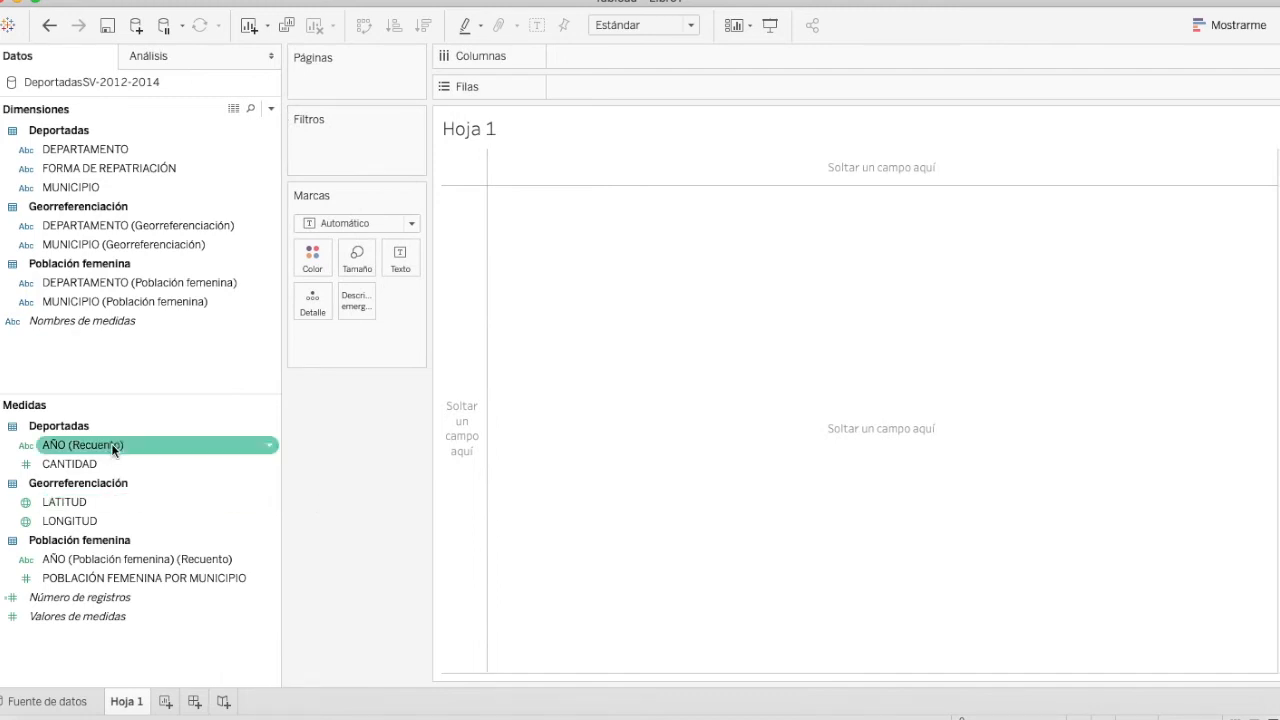
{"action": "left_click_drag", "start_coordinate": [111, 443], "coordinate": [120, 376]}
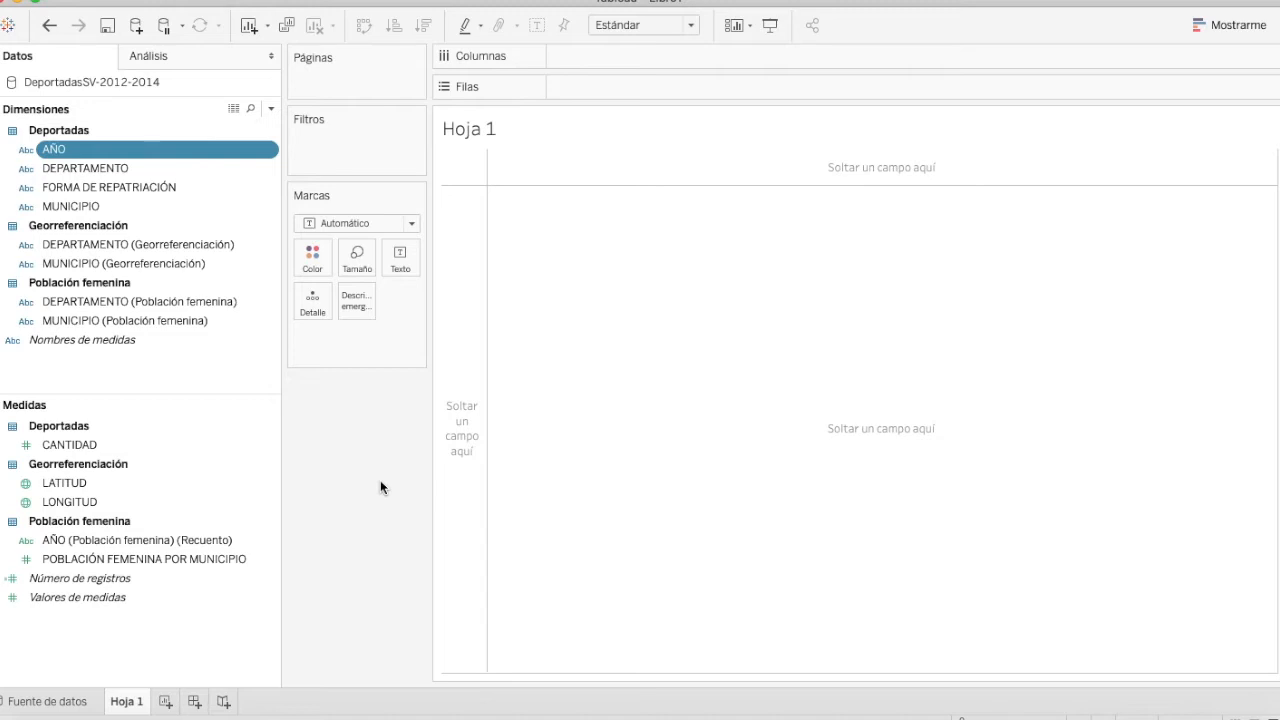
{"action": "left_click_drag", "start_coordinate": [136, 540], "coordinate": [145, 385]}
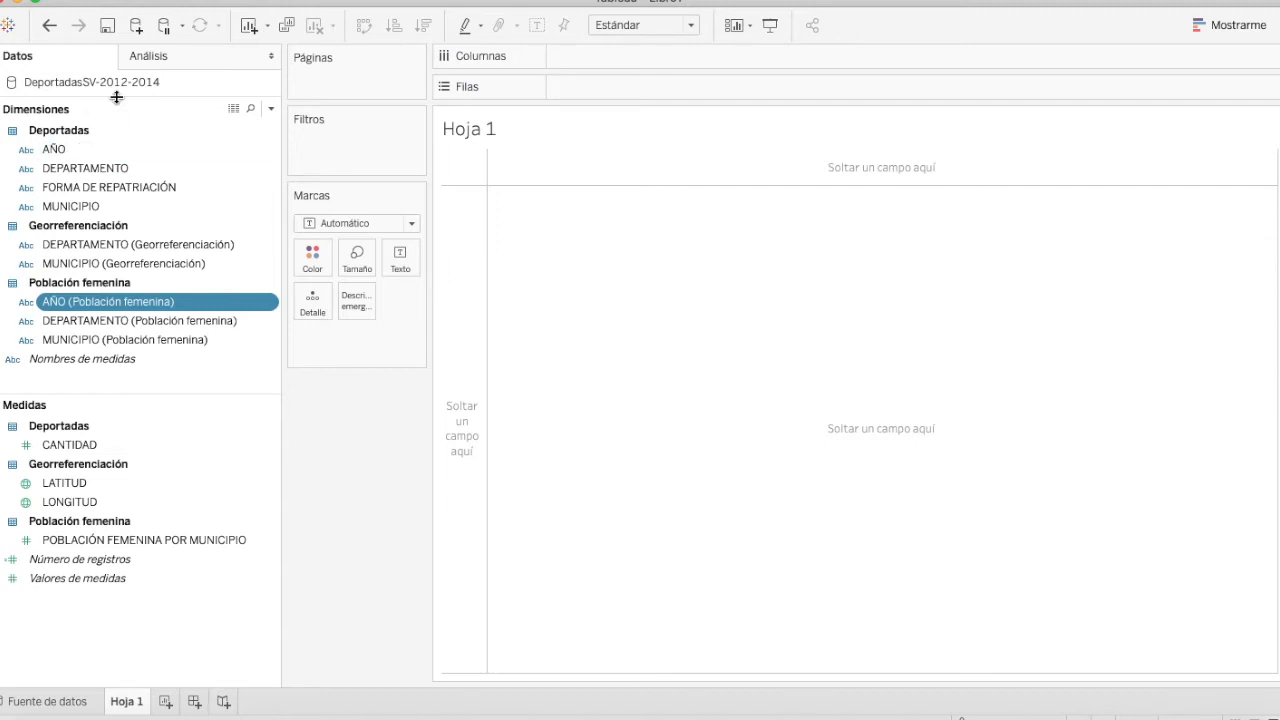
Save the workbook to Escritorio as a packaged Tableau workbook (.twbx) named DeportadasSV-2012.2014.
{"action": "left_click", "coordinate": [111, 32]}
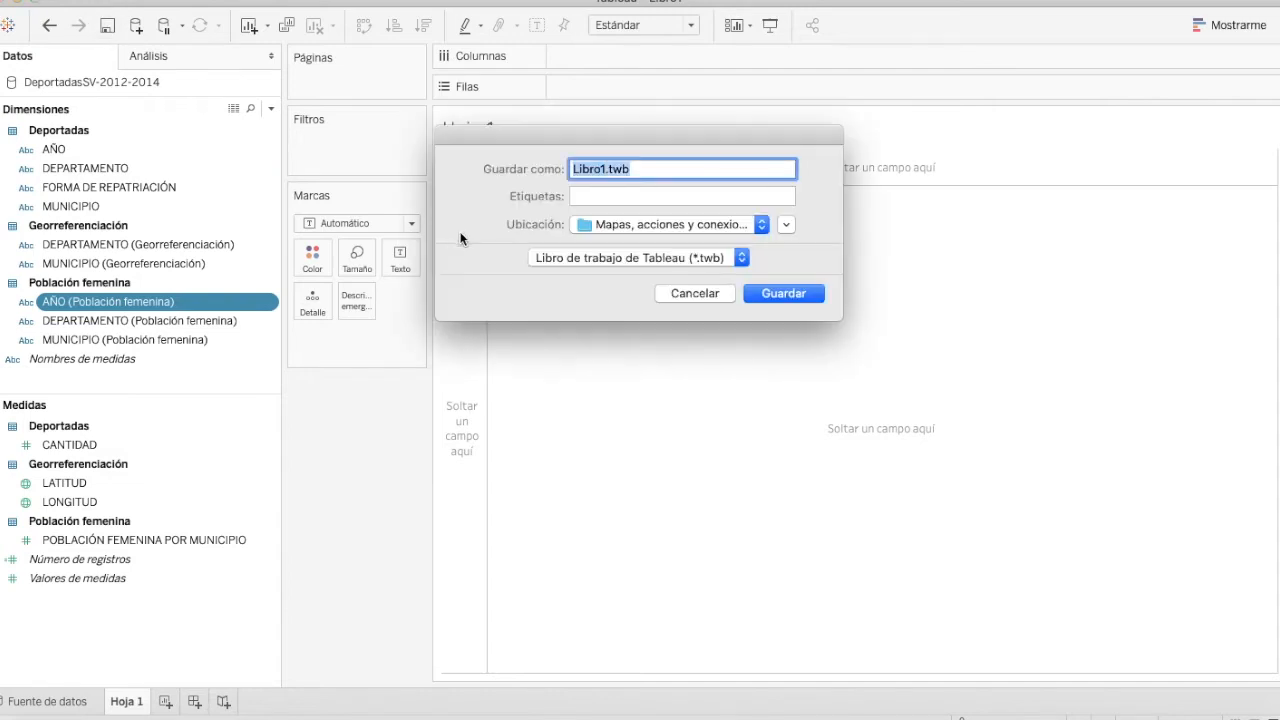
{"action": "left_click", "coordinate": [659, 226]}
{"action": "left_click", "coordinate": [641, 519]}
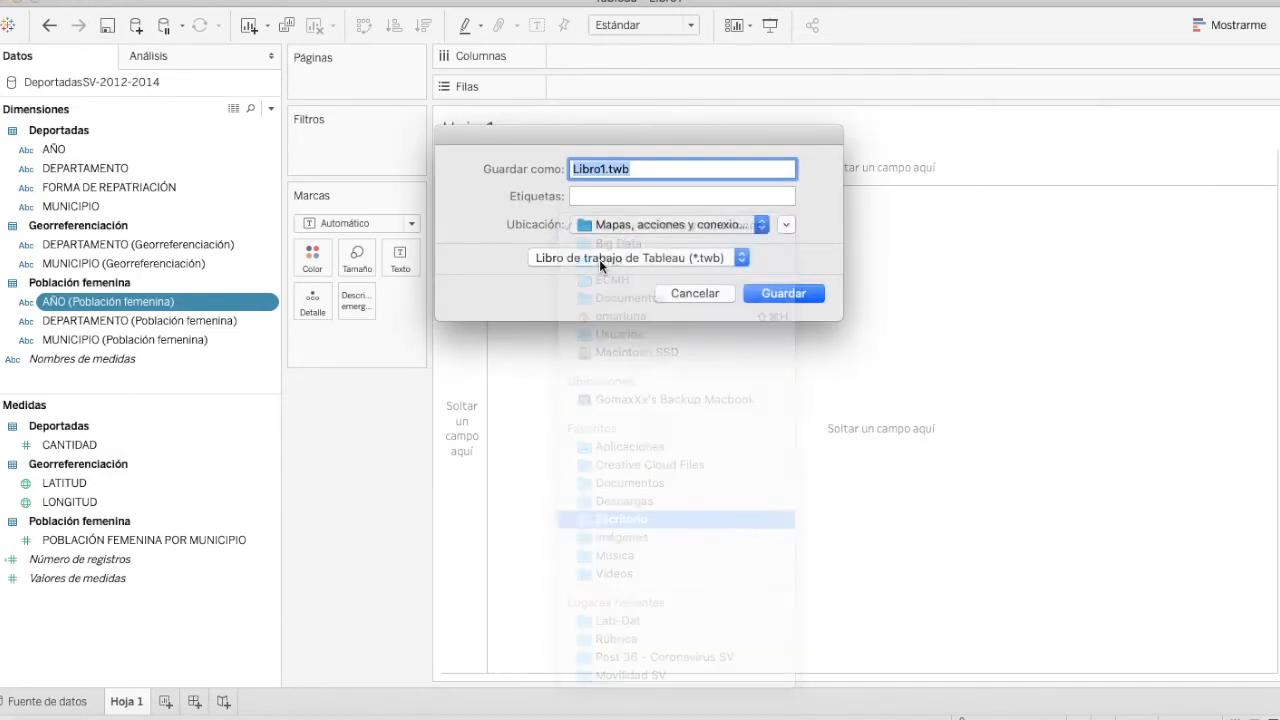
{"action": "left_click", "coordinate": [599, 259]}
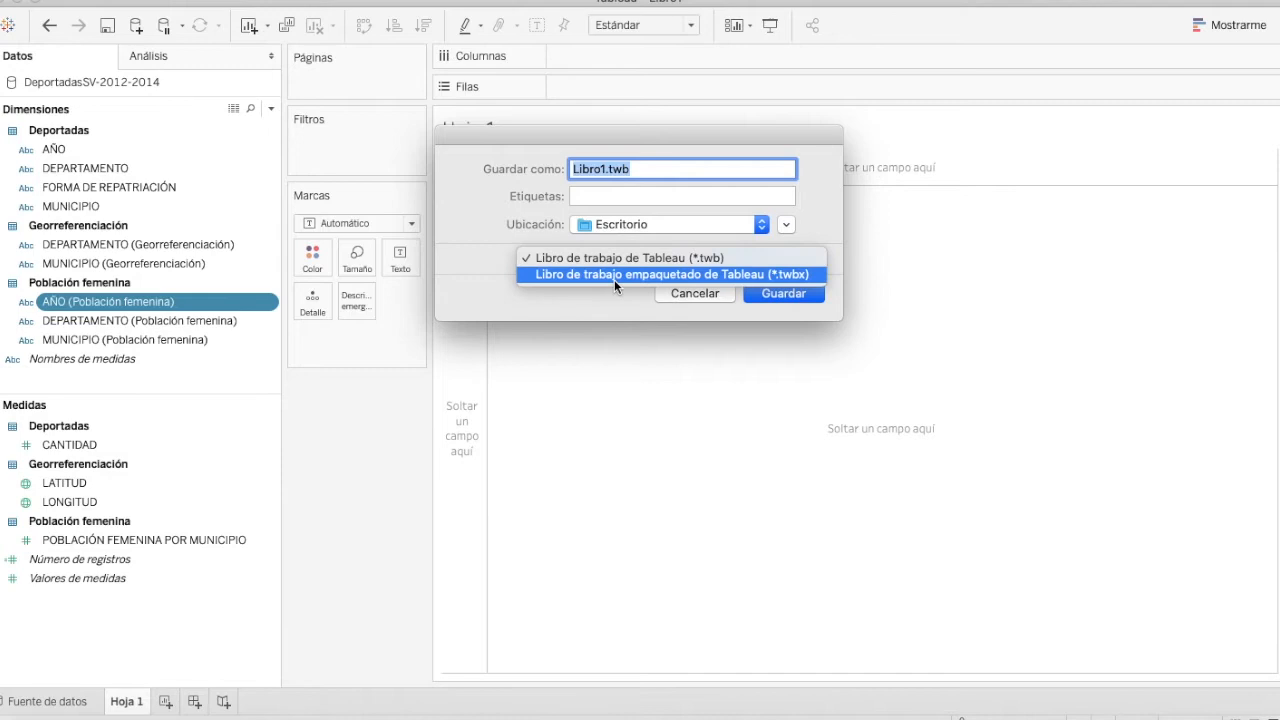
{"action": "left_click", "coordinate": [614, 279]}
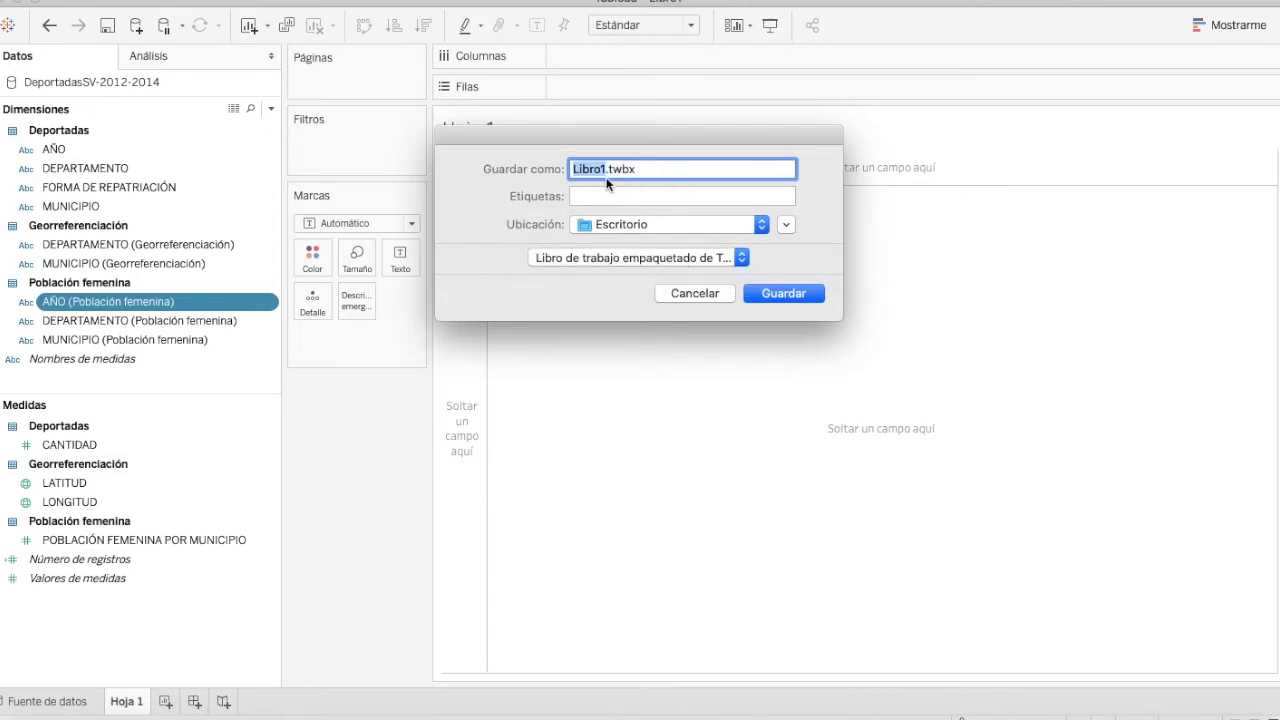
{"action": "type", "text": "DeportadasSV-2012-2"}
{"action": "key", "text": "BackSpace"}
{"action": "key", "text": "BackSpace"}
{"action": "type", "text": ".2014"}
{"action": "left_click", "coordinate": [771, 294]}
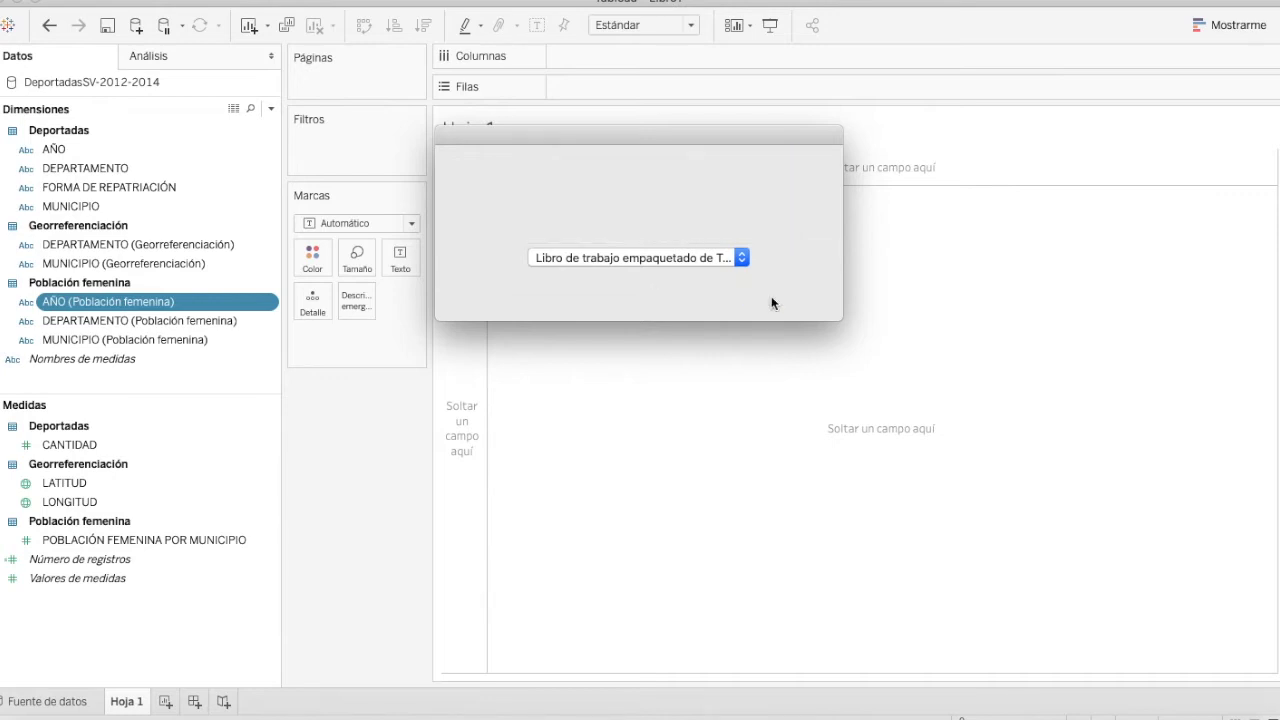
Extract the data of the DeportadasSV-2012-2014 source as a Tabla individual with all rows and save the extract.
{"action": "right_click", "coordinate": [85, 88]}
{"action": "left_click", "coordinate": [182, 218]}
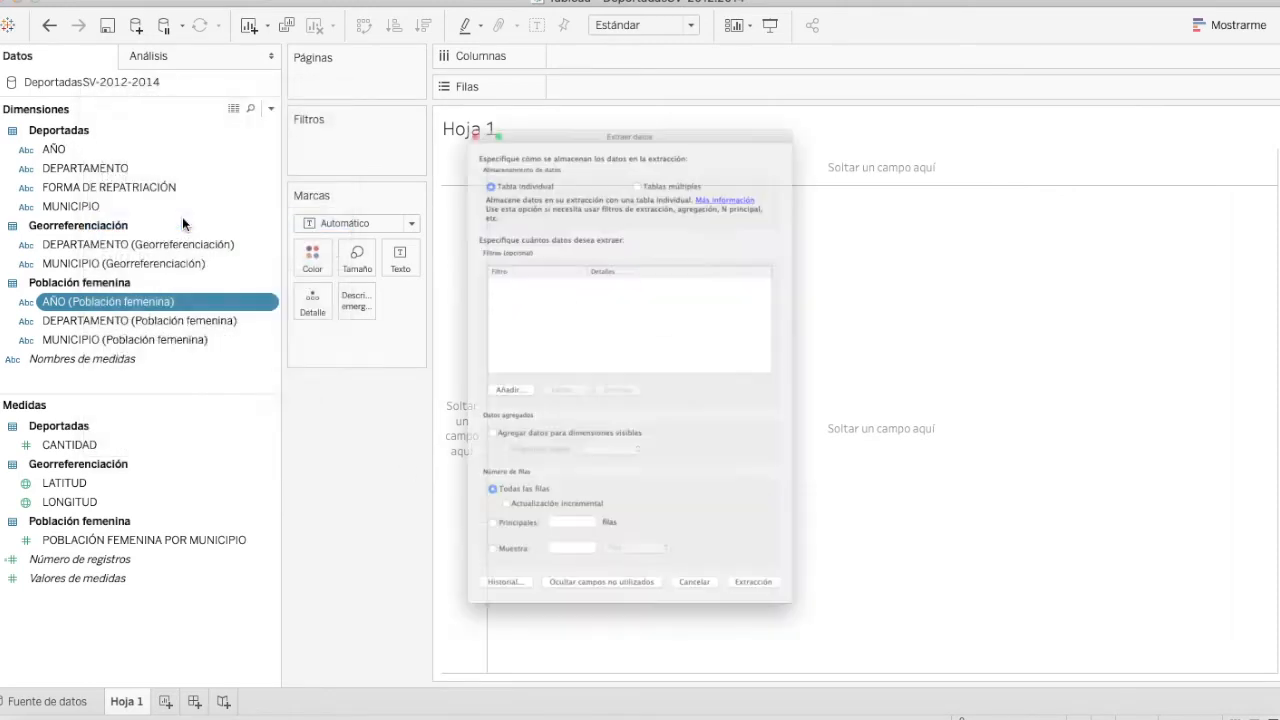
{"action": "left_click", "coordinate": [826, 710]}
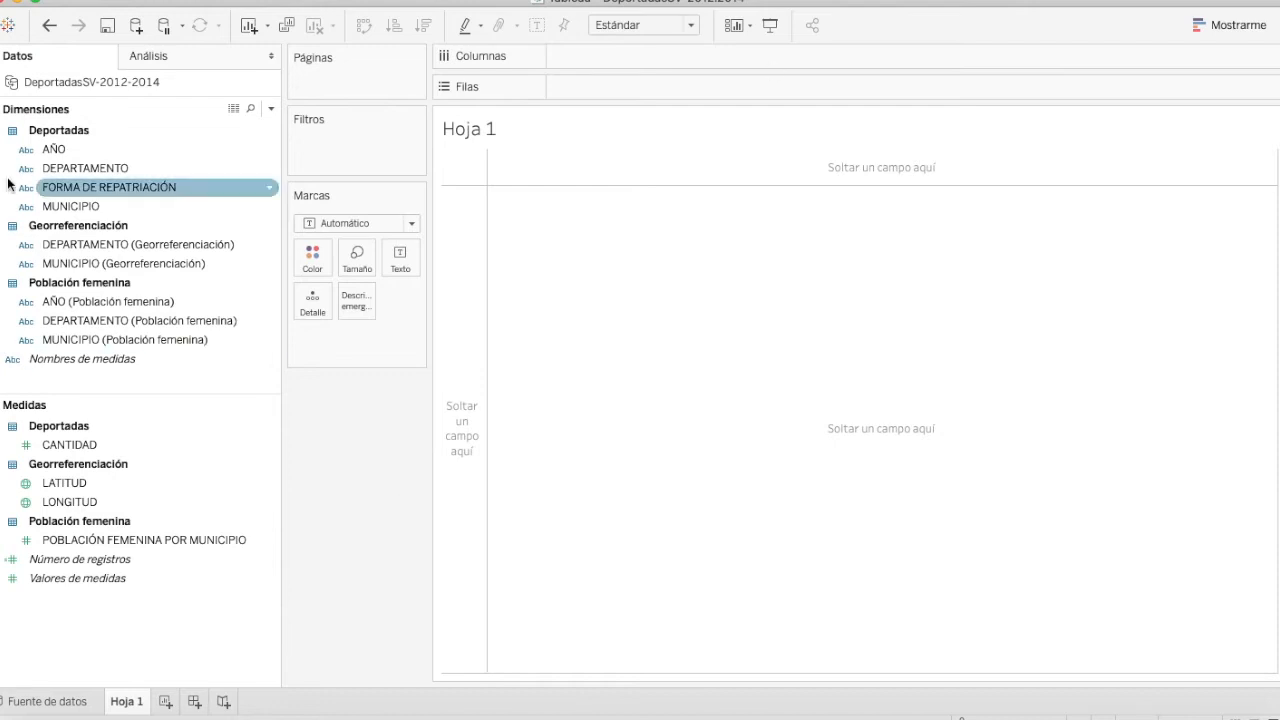
Build a text table in Hoja 1 with DEPARTAMENTO as rows and the sum of CANTIDAD as text.
{"action": "mouse_move", "coordinate": [75, 168]}
{"action": "left_mouse_down"}
{"action": "mouse_move", "coordinate": [220, 163]}
{"action": "mouse_move", "coordinate": [590, 100]}
{"action": "mouse_move", "coordinate": [80, 170]}
{"action": "mouse_move", "coordinate": [78, 152]}
{"action": "left_mouse_up"}
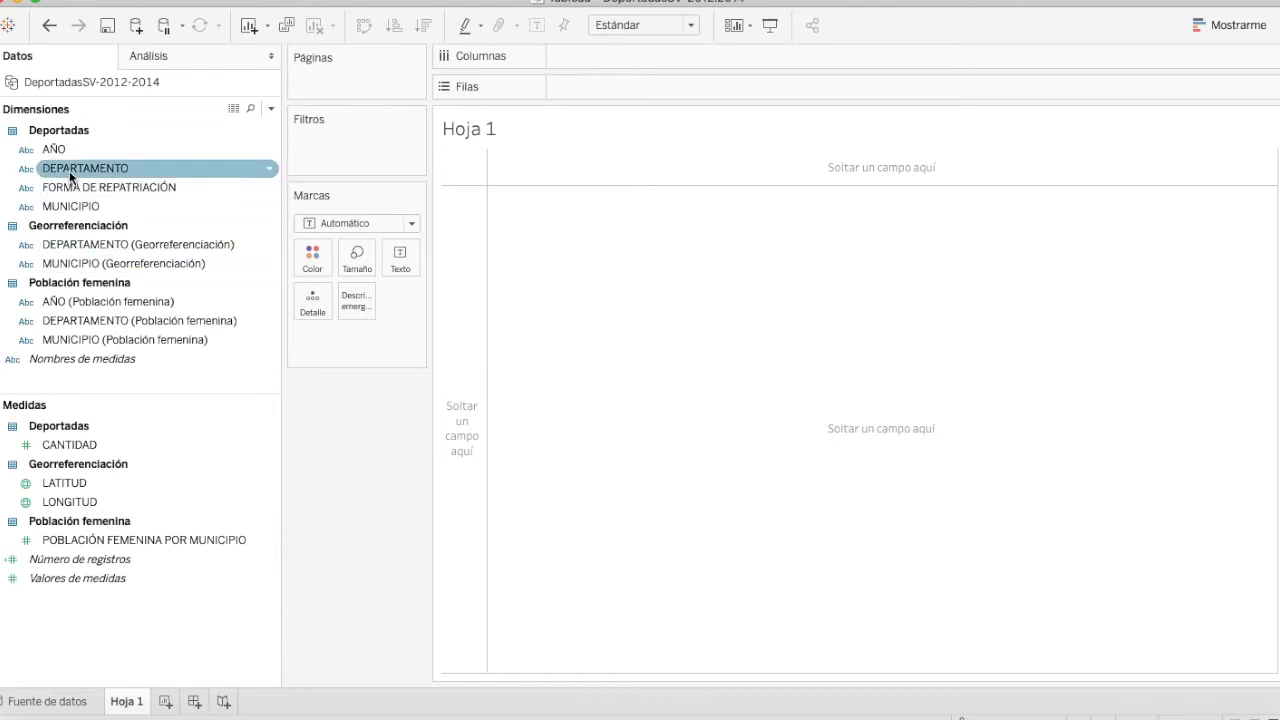
{"action": "mouse_move", "coordinate": [69, 170]}
{"action": "left_mouse_down"}
{"action": "mouse_move", "coordinate": [183, 168]}
{"action": "mouse_move", "coordinate": [643, 94]}
{"action": "left_mouse_up"}
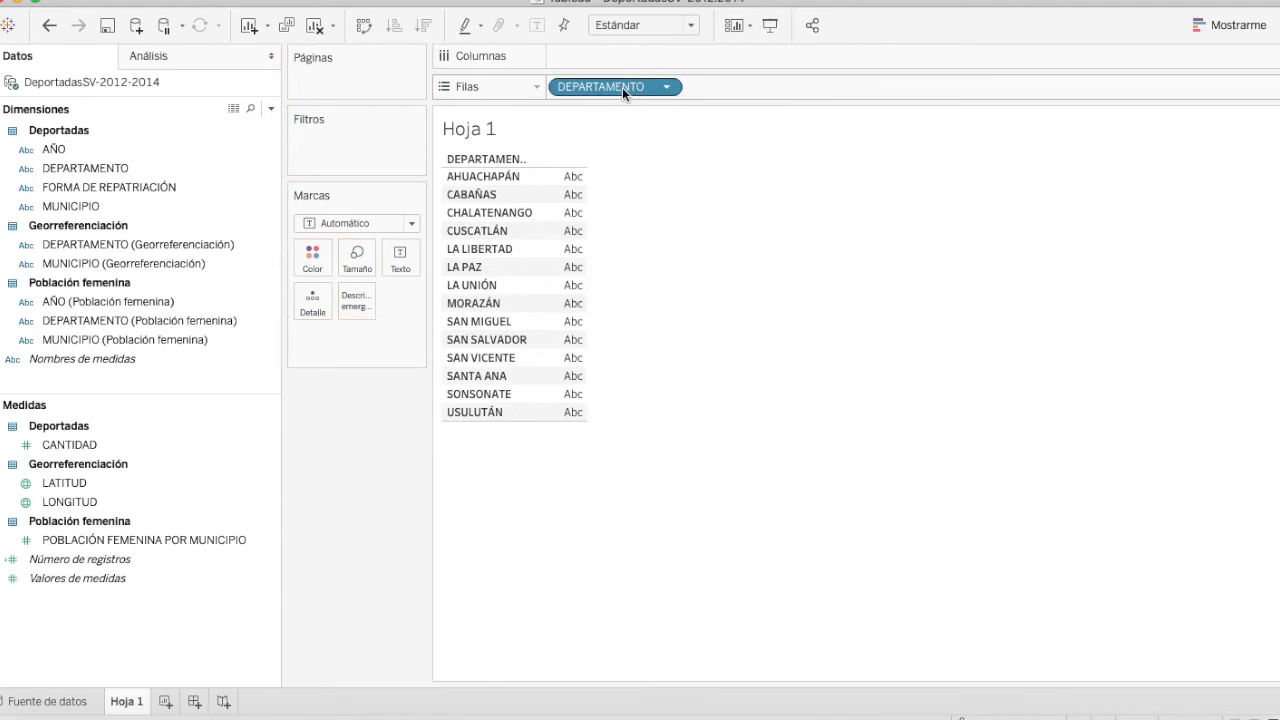
{"action": "left_click", "coordinate": [93, 445]}
{"action": "left_click_drag", "start_coordinate": [93, 445], "coordinate": [404, 258]}
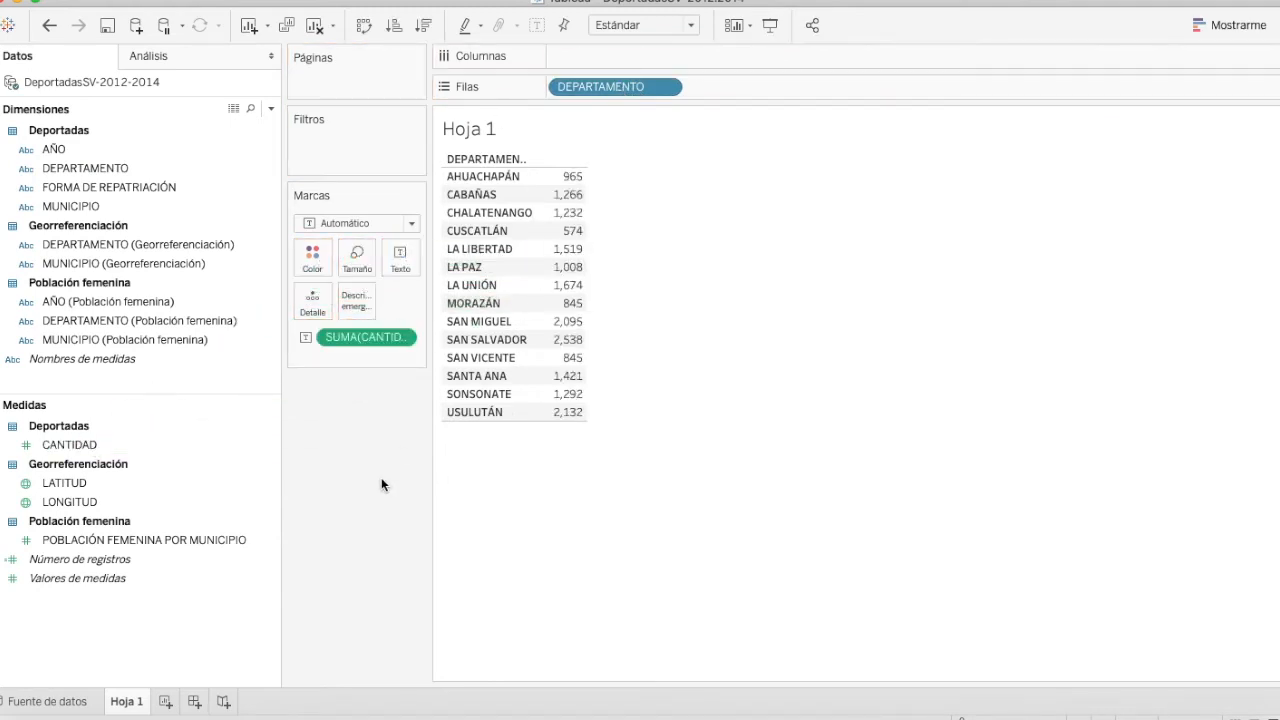
Set the table's fit to Vista completa and widen the DEPARTAMENTO column.
{"action": "left_click", "coordinate": [688, 25]}
{"action": "left_click", "coordinate": [676, 86]}
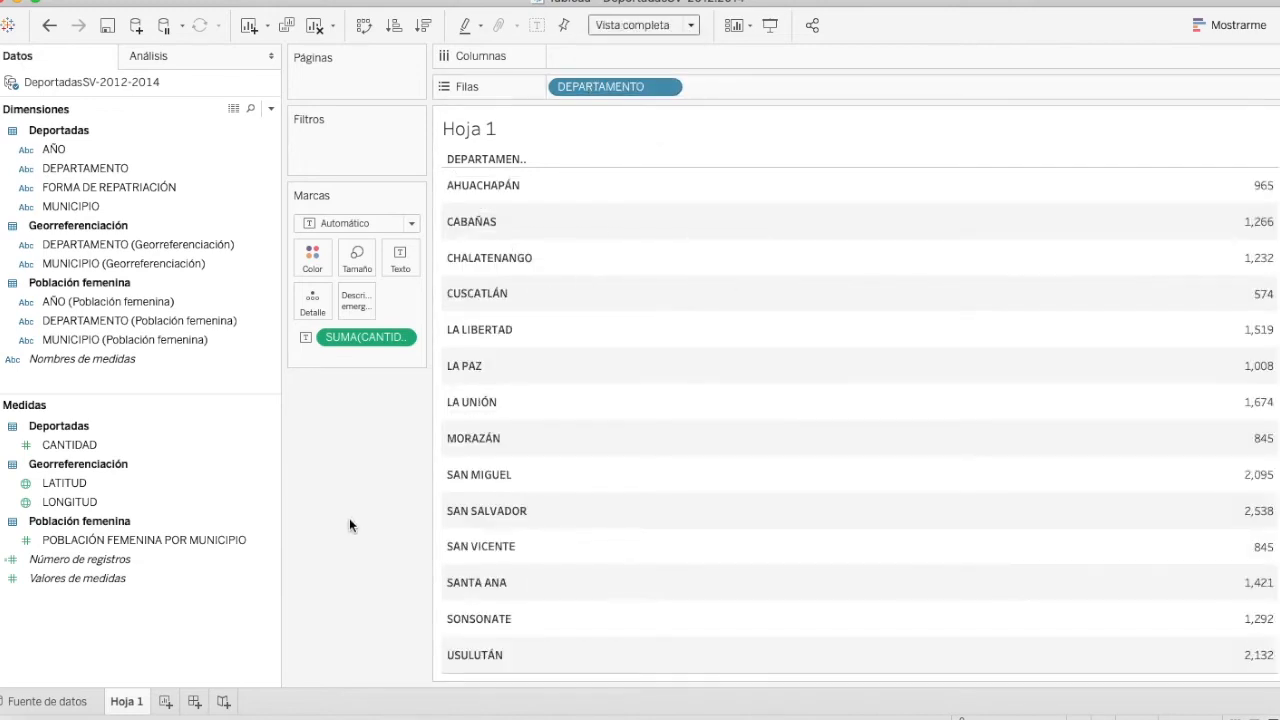
{"action": "left_click_drag", "start_coordinate": [527, 195], "coordinate": [585, 197]}
Convert the table of CANTIDAD by DEPARTAMENTO into a horizontal bar chart.
{"action": "left_click", "coordinate": [1238, 22]}
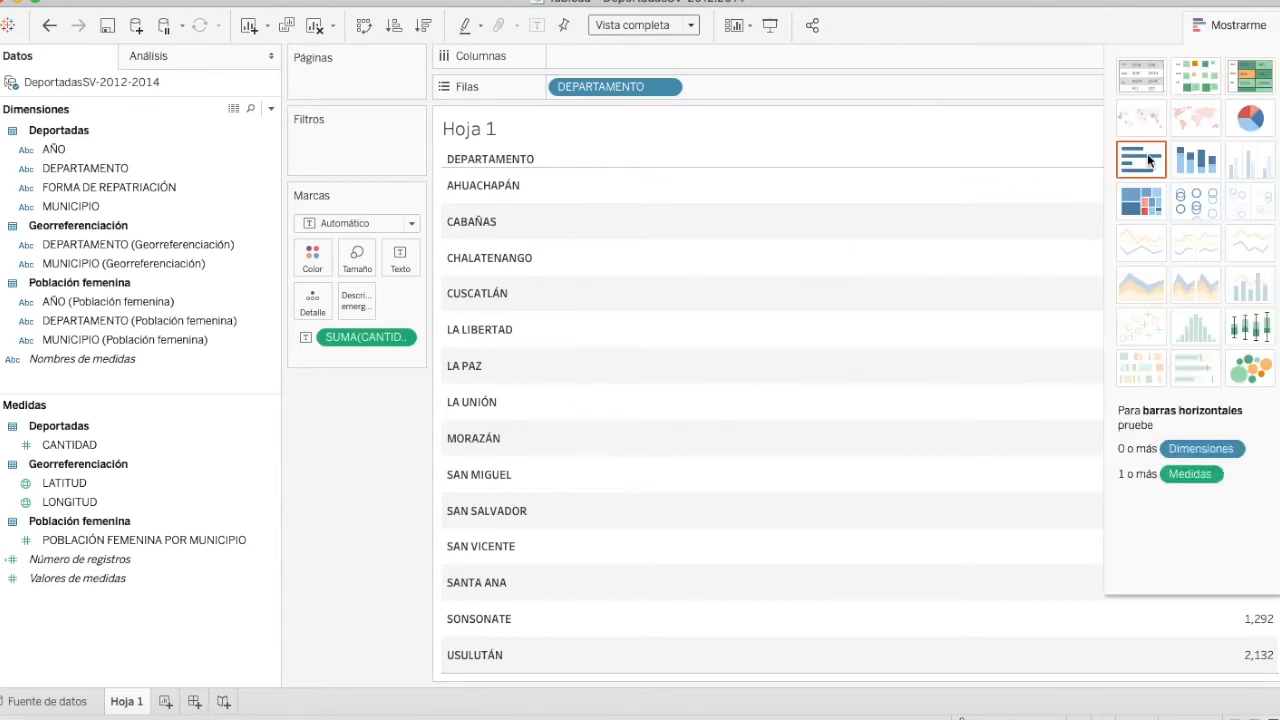
{"action": "left_click", "coordinate": [1148, 160]}
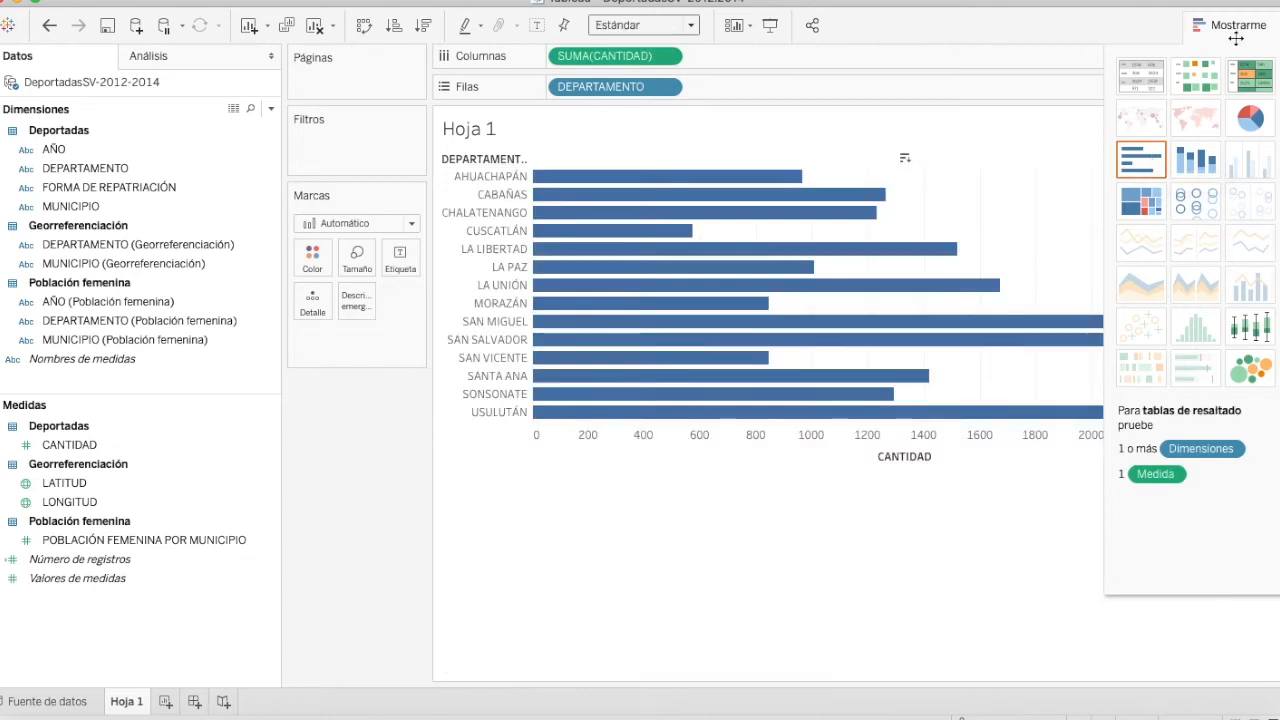
Widen the DEPARTAMENTO label column of the horizontal bar chart so its header fits.
{"action": "left_click", "coordinate": [1233, 30]}
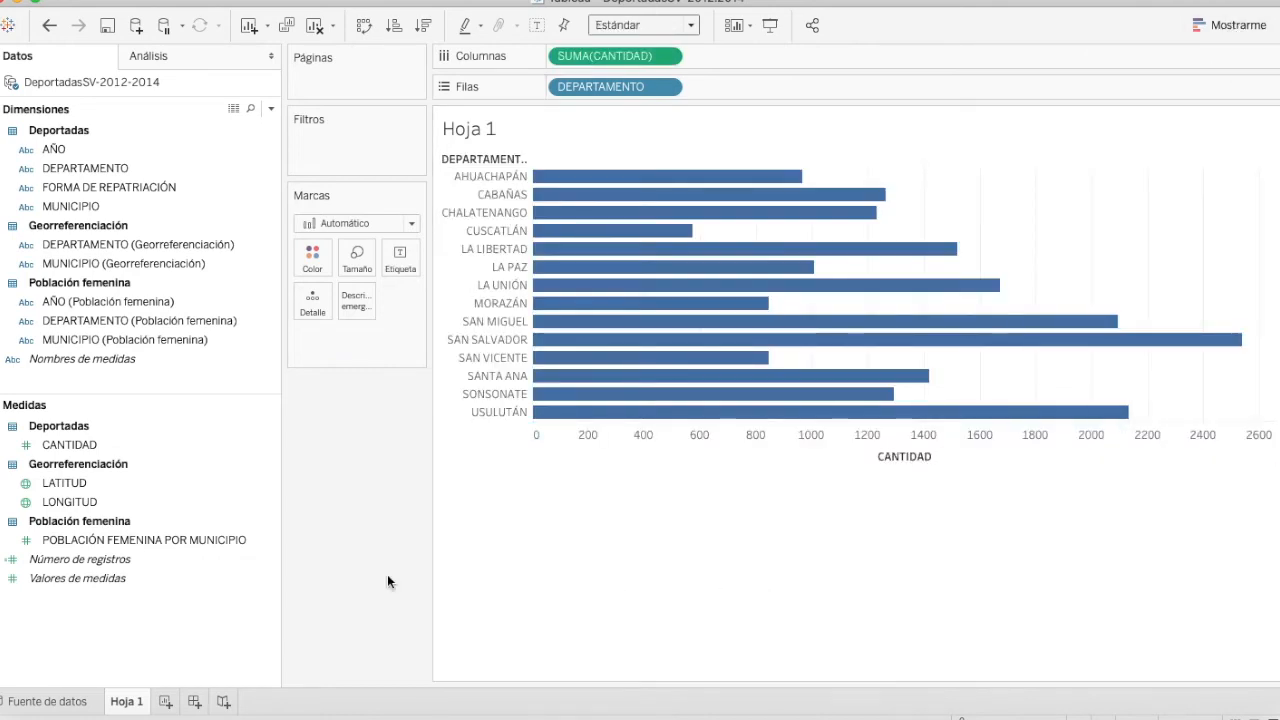
{"action": "left_click_drag", "start_coordinate": [530, 284], "coordinate": [568, 277]}
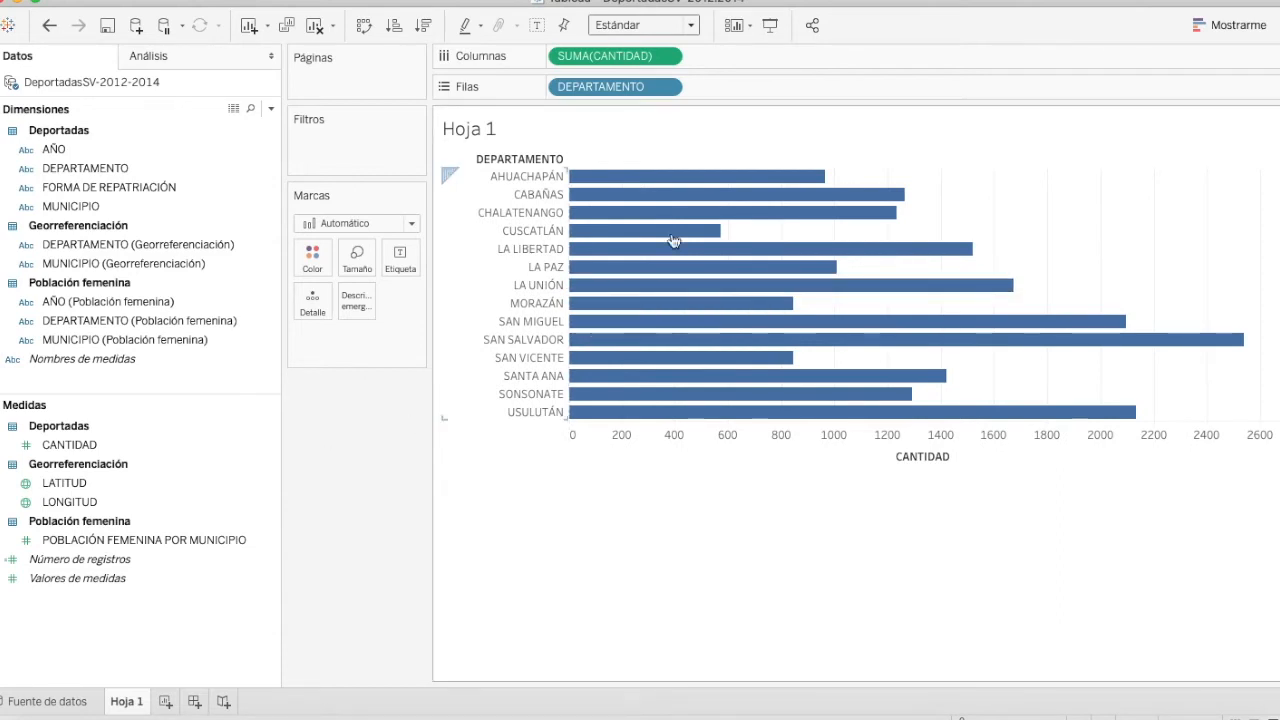
Convert the bar chart into a treemap and set its fit to Vista completa.
{"action": "left_click", "coordinate": [1270, 24]}
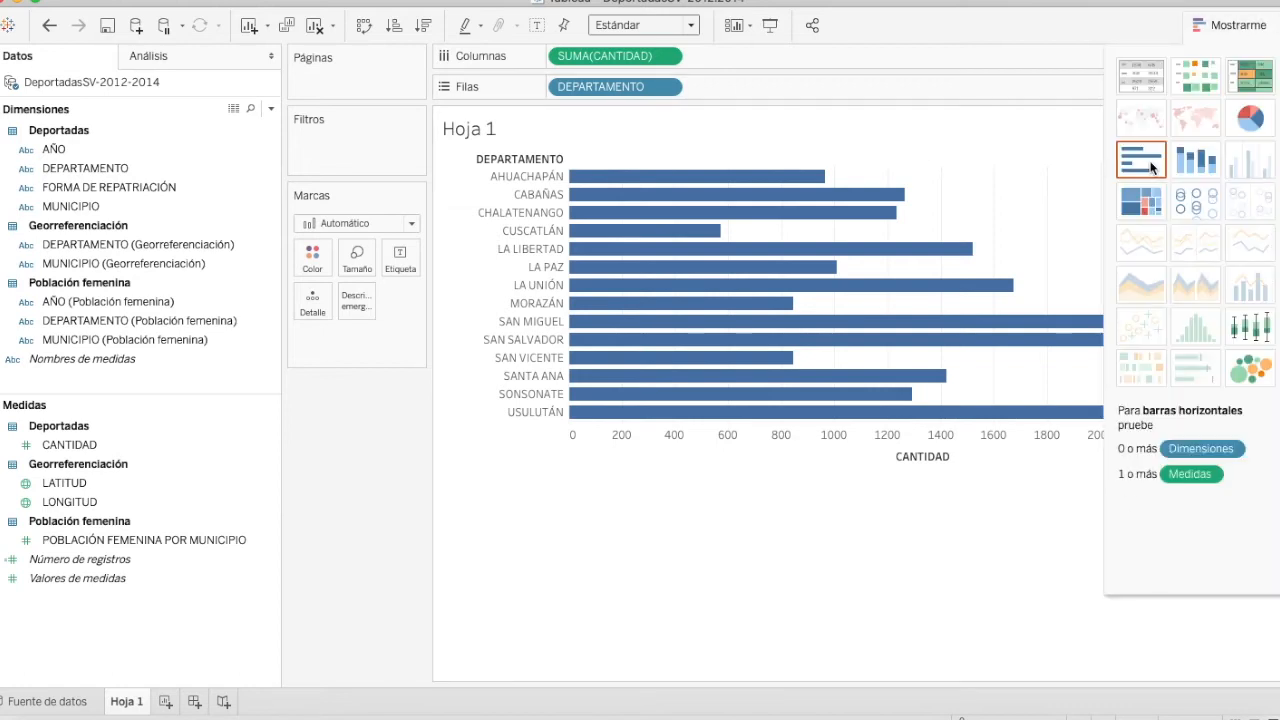
{"action": "left_click", "coordinate": [1128, 204]}
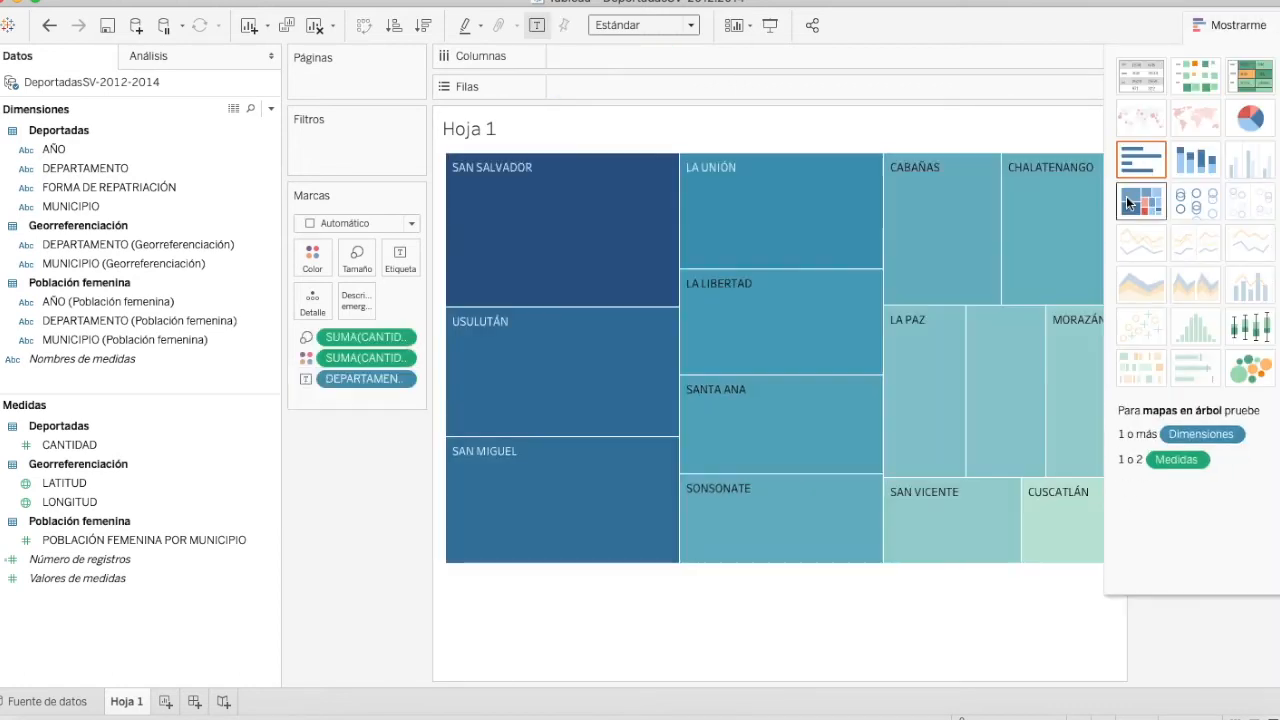
{"action": "left_click", "coordinate": [1226, 24]}
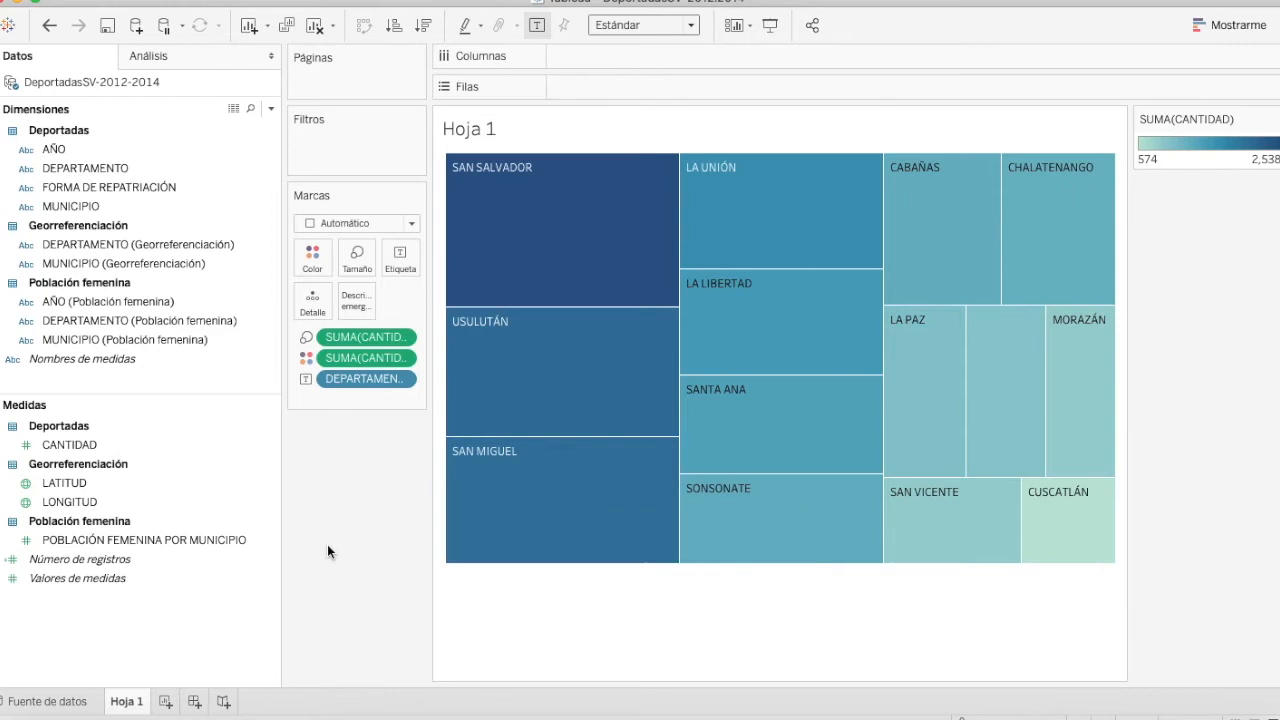
{"action": "left_click", "coordinate": [694, 28]}
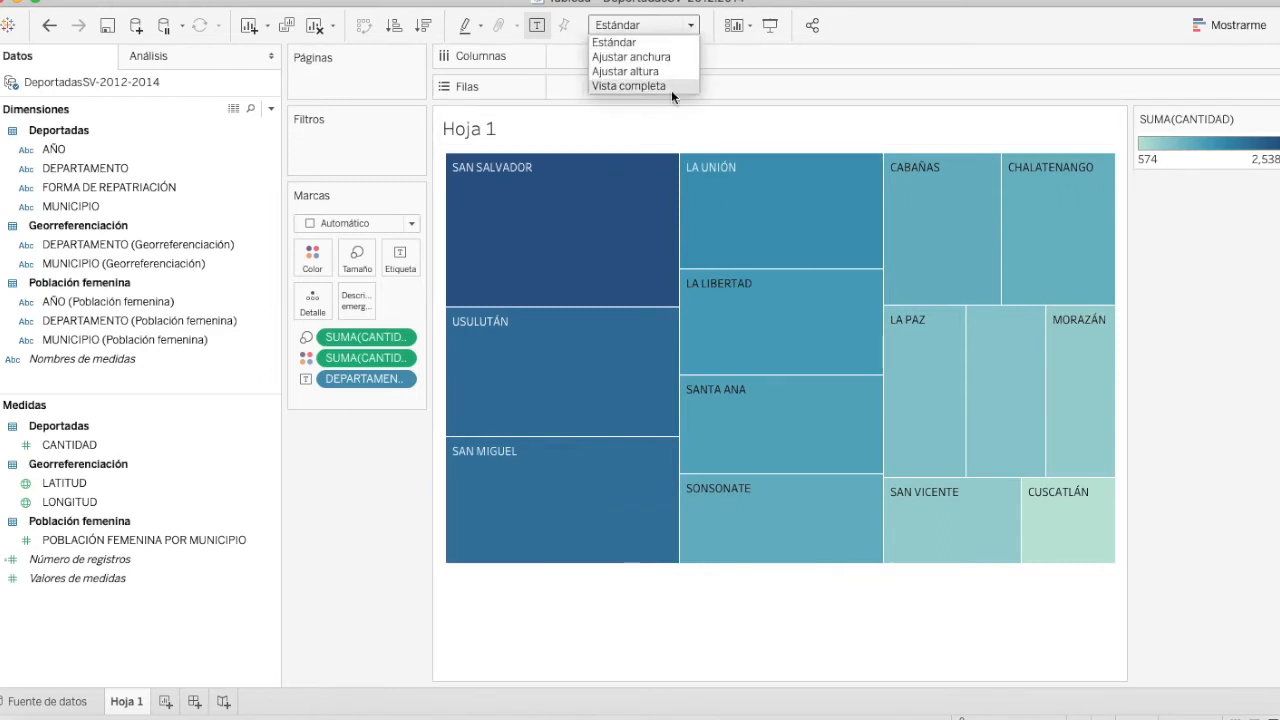
{"action": "left_click", "coordinate": [669, 85]}
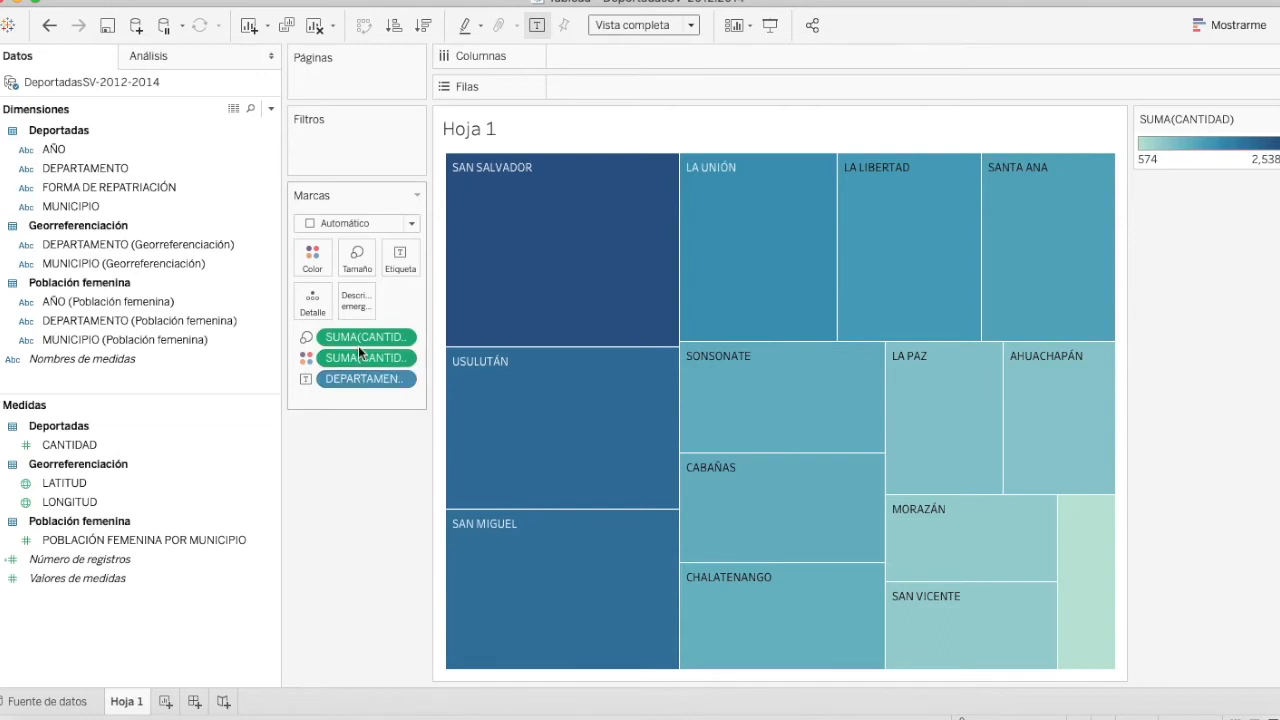
Add the sum of CANTIDAD to the treemap's labels and color the marks with the Rojo palette.
{"action": "left_click_drag", "start_coordinate": [358, 339], "coordinate": [400, 283]}
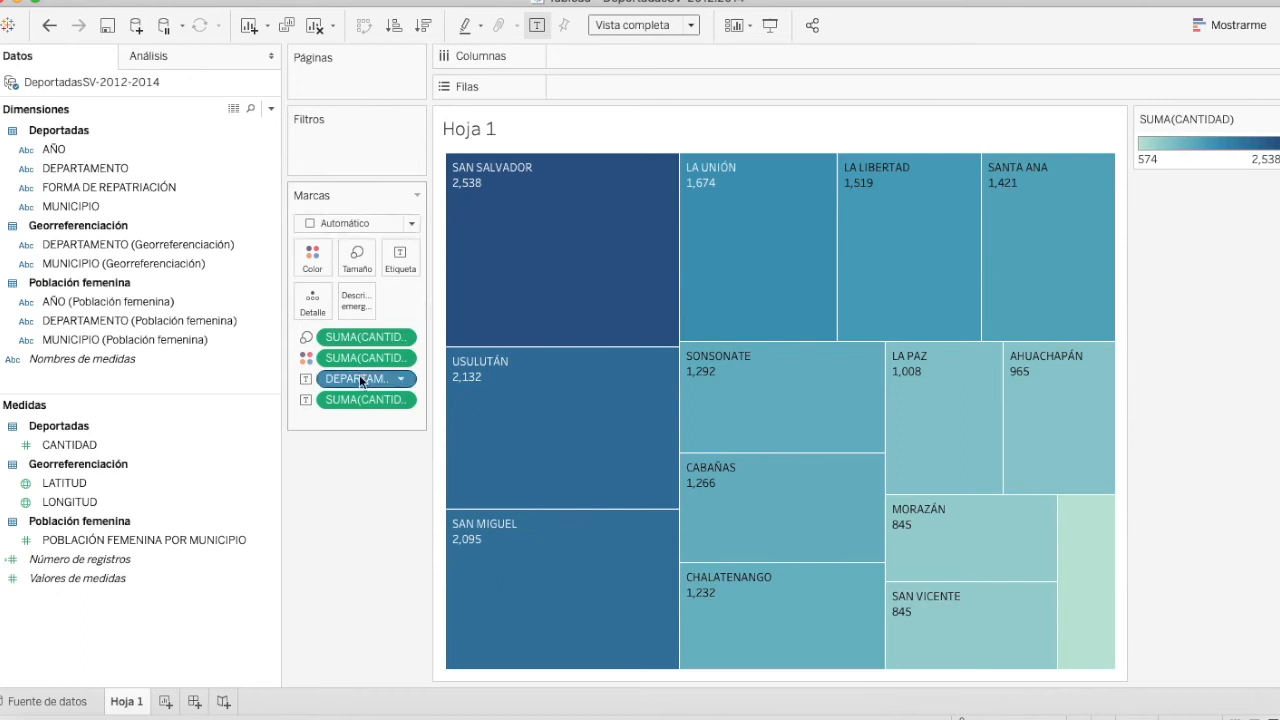
{"action": "left_click_drag", "start_coordinate": [352, 360], "coordinate": [326, 258]}
{"action": "left_click", "coordinate": [326, 270]}
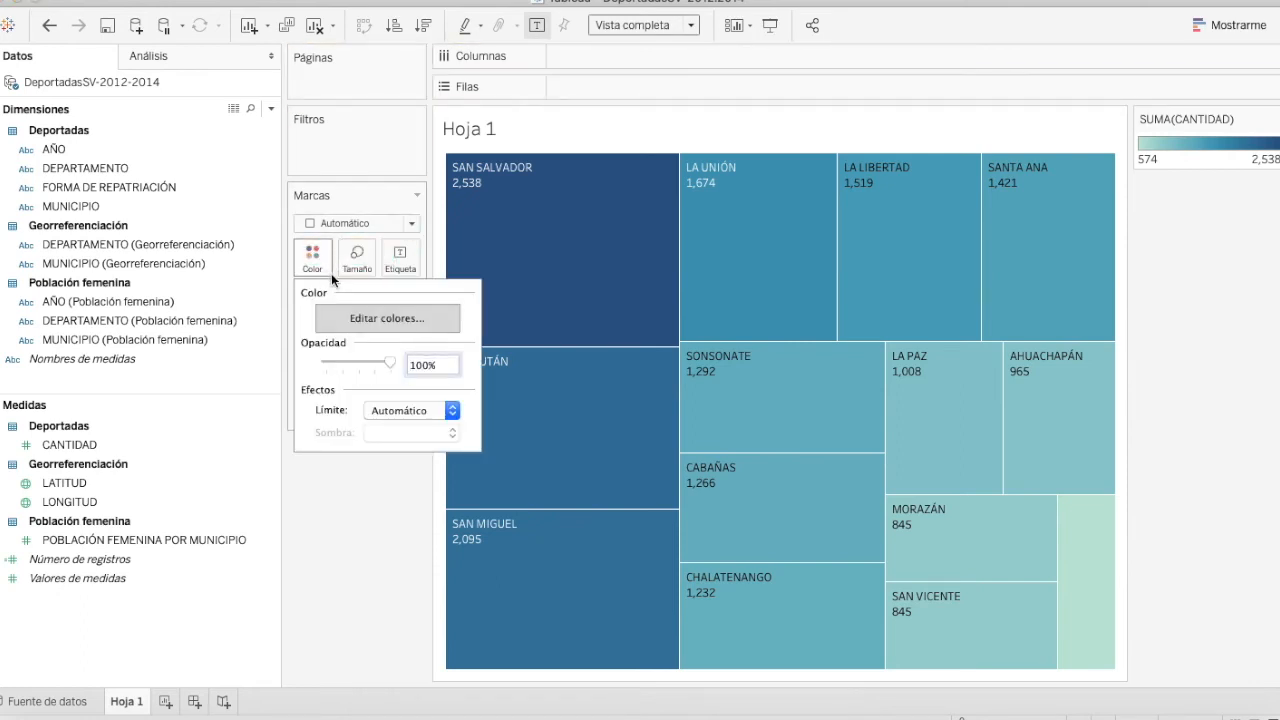
{"action": "left_click", "coordinate": [447, 320]}
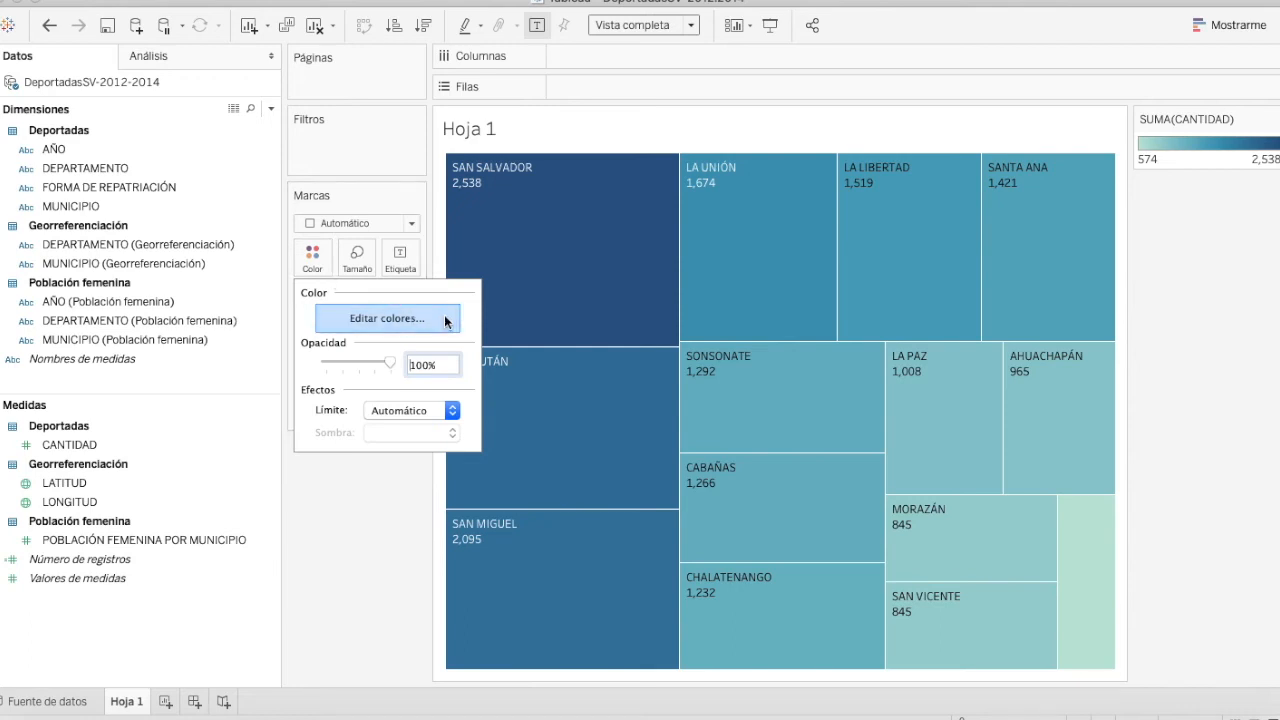
{"action": "left_click", "coordinate": [561, 258]}
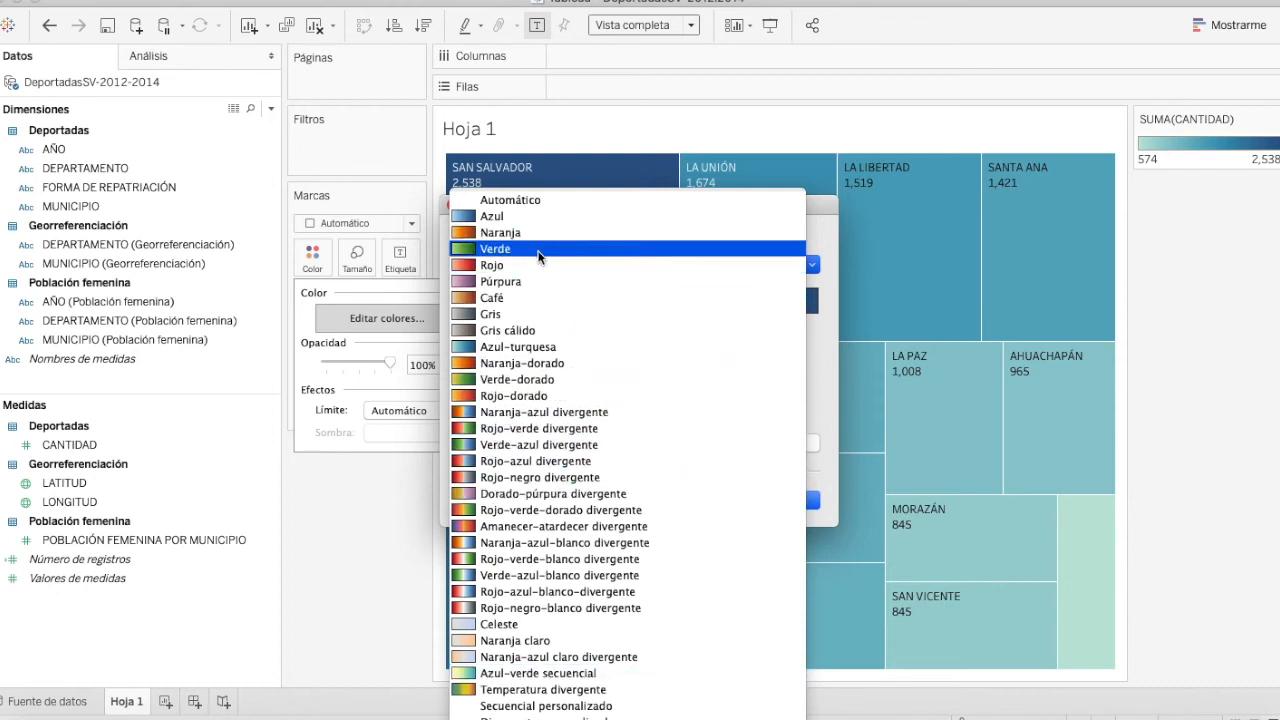
{"action": "left_click", "coordinate": [649, 267]}
{"action": "left_click", "coordinate": [796, 497]}
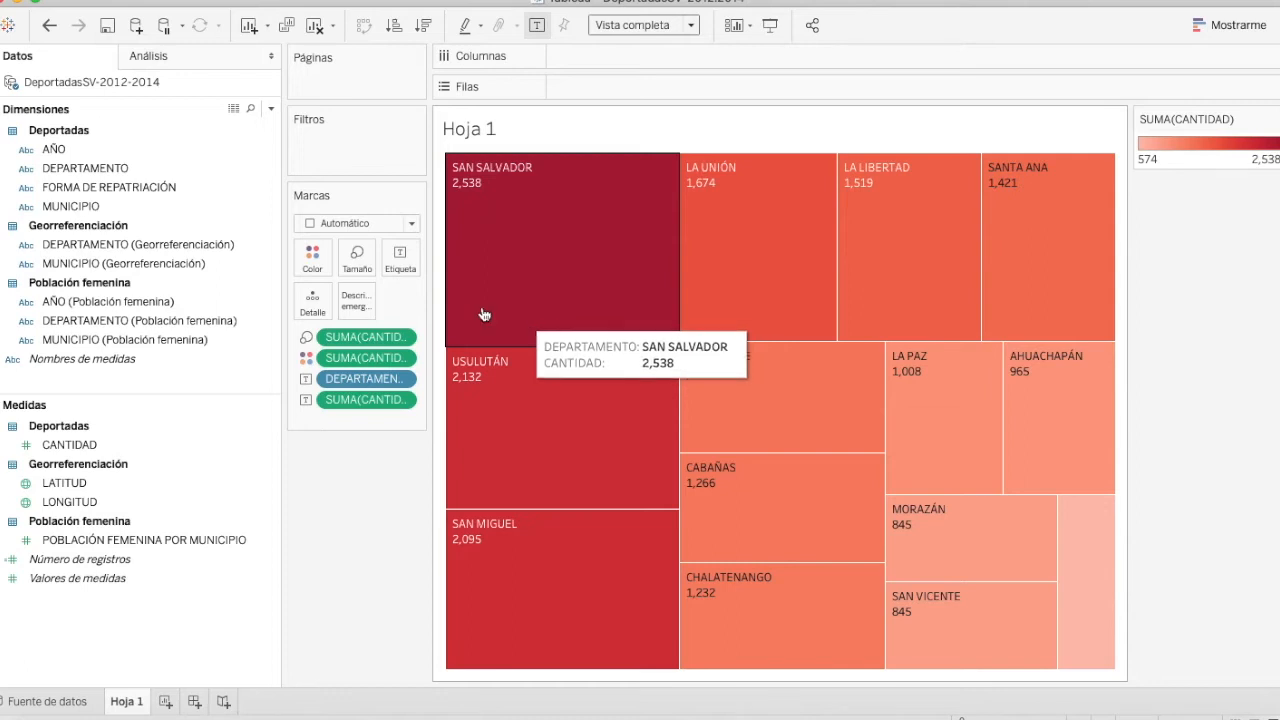
{"action": "left_click", "coordinate": [399, 262]}
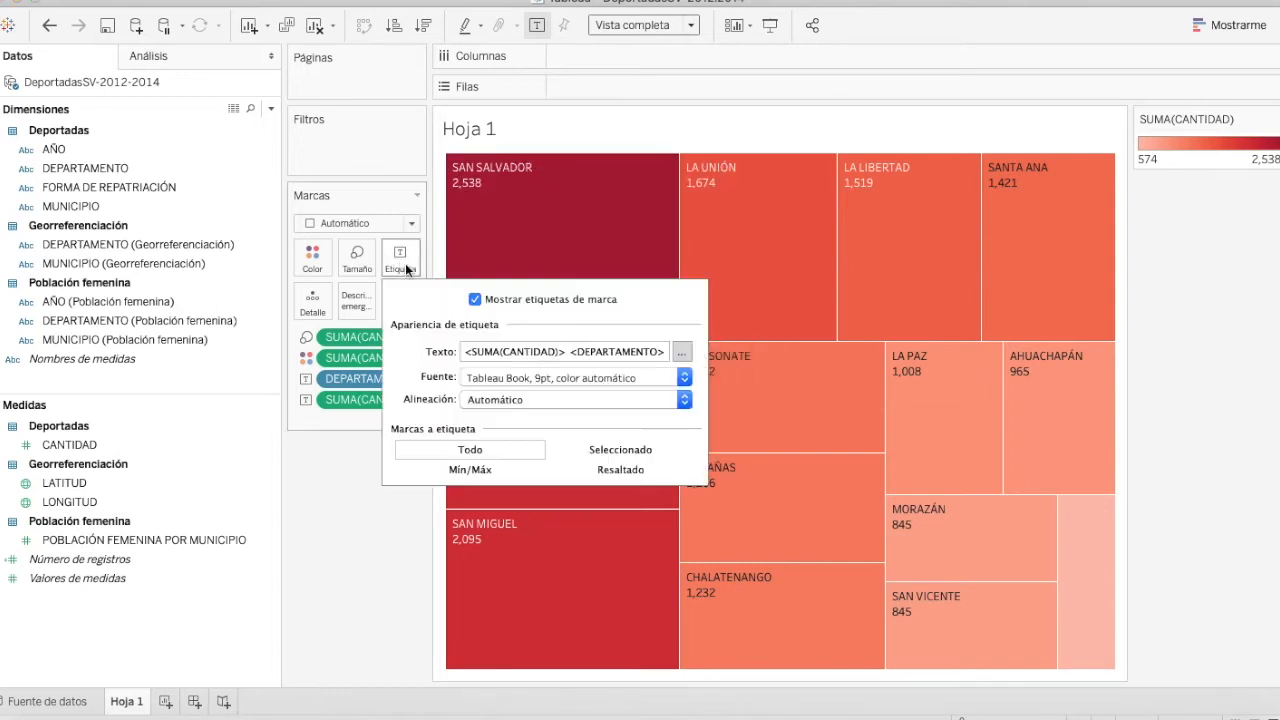
{"action": "left_click", "coordinate": [682, 352]}
{"action": "left_click_drag", "start_coordinate": [720, 351], "coordinate": [752, 256]}
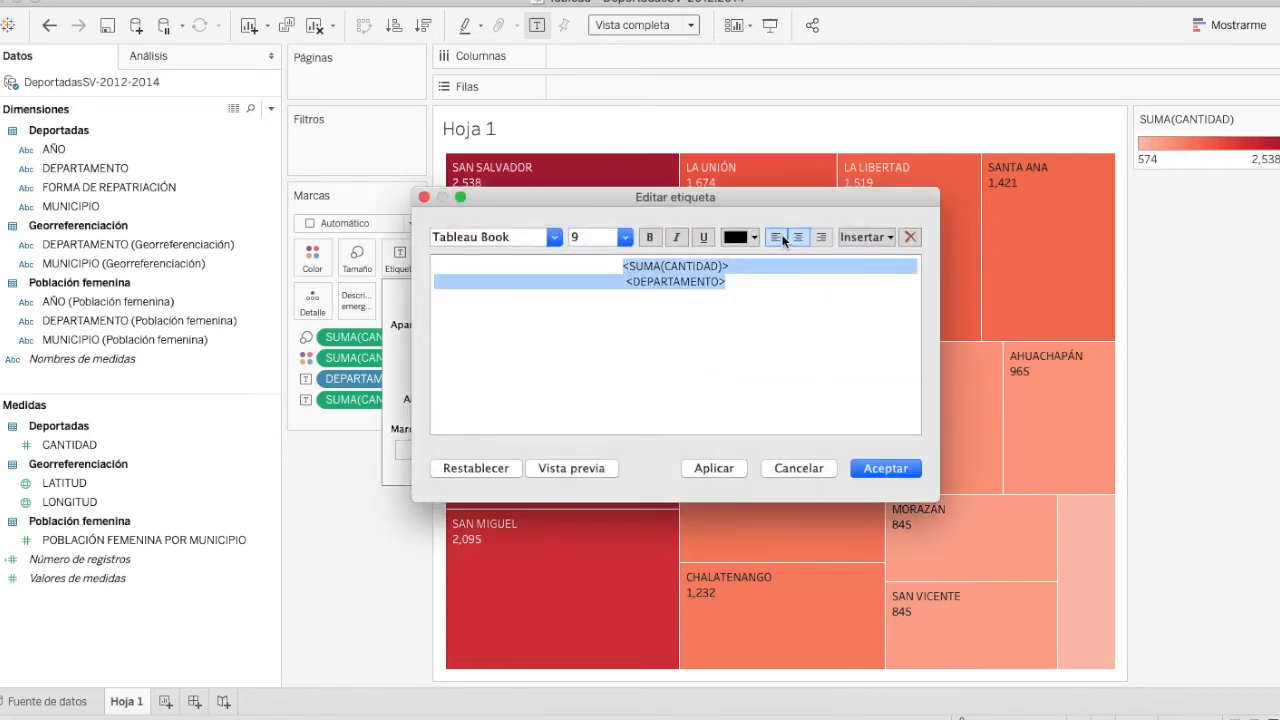
{"action": "left_click", "coordinate": [780, 238]}
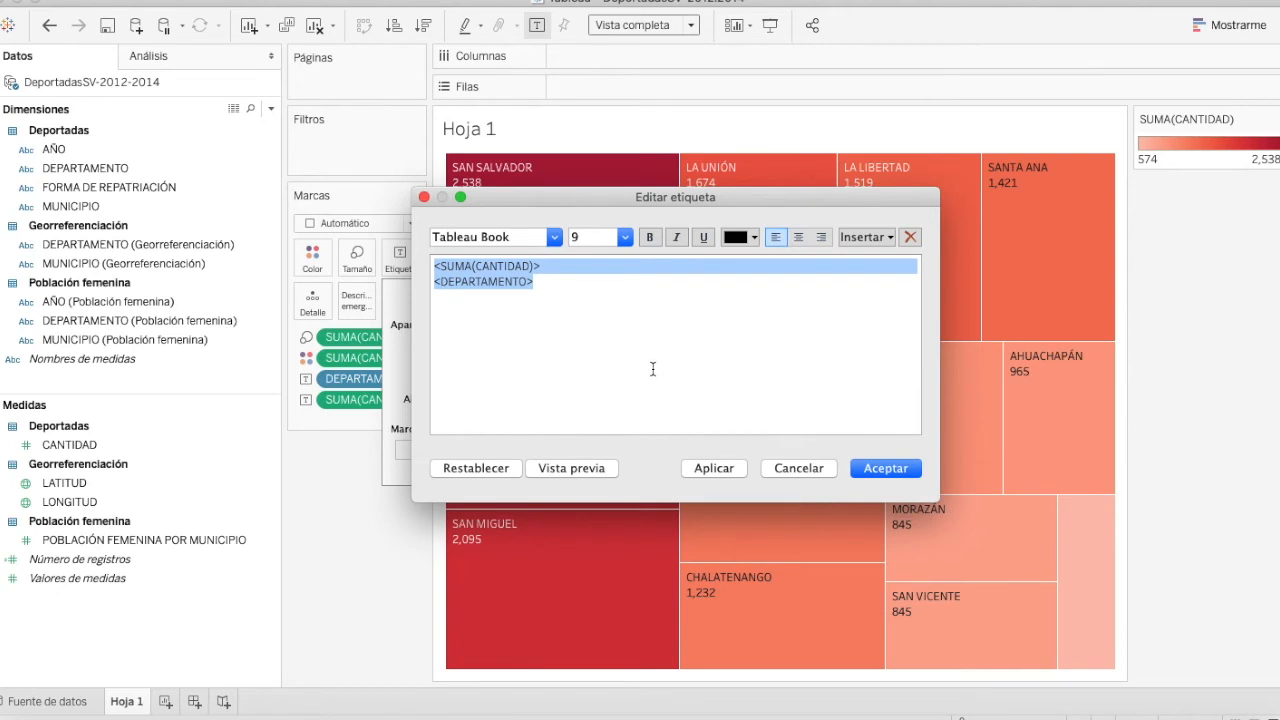
{"action": "left_click", "coordinate": [806, 470]}
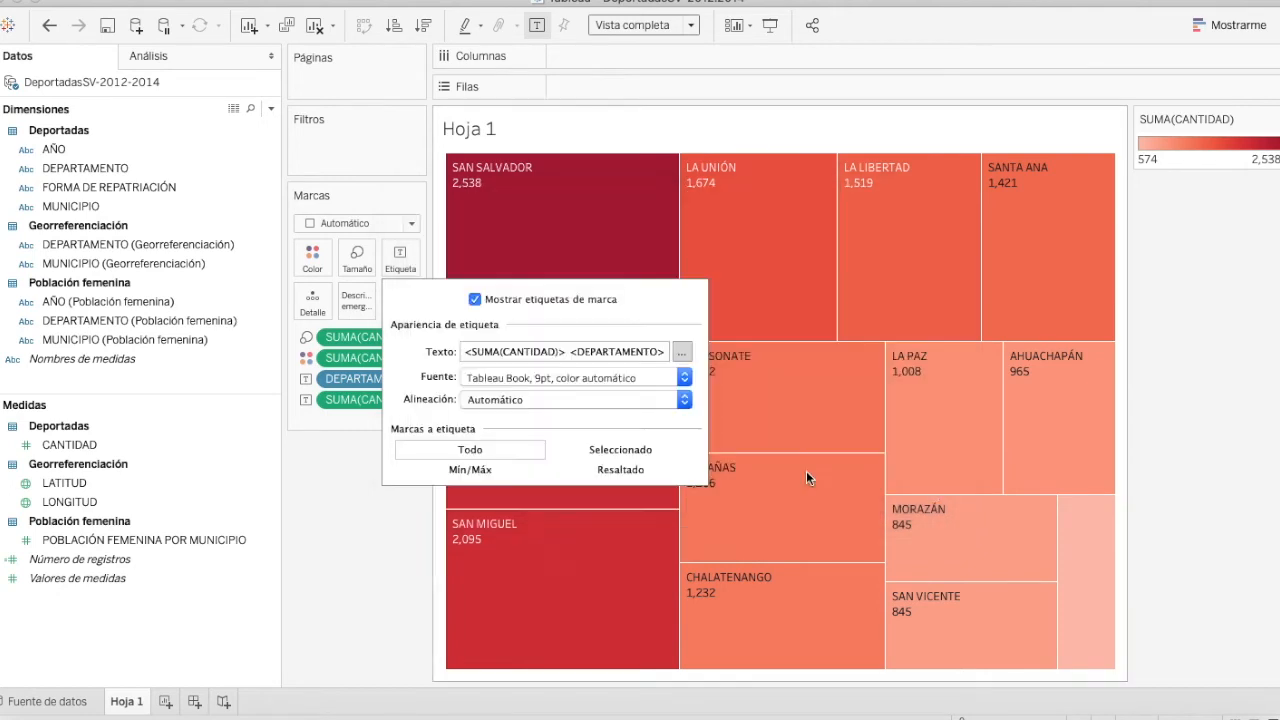
Make both lines of the mark label, SUMA(CANTIDAD) and DEPARTAMENTO, bold.
{"action": "left_click", "coordinate": [682, 352]}
{"action": "left_click_drag", "start_coordinate": [781, 336], "coordinate": [437, 213]}
{"action": "left_click", "coordinate": [650, 237]}
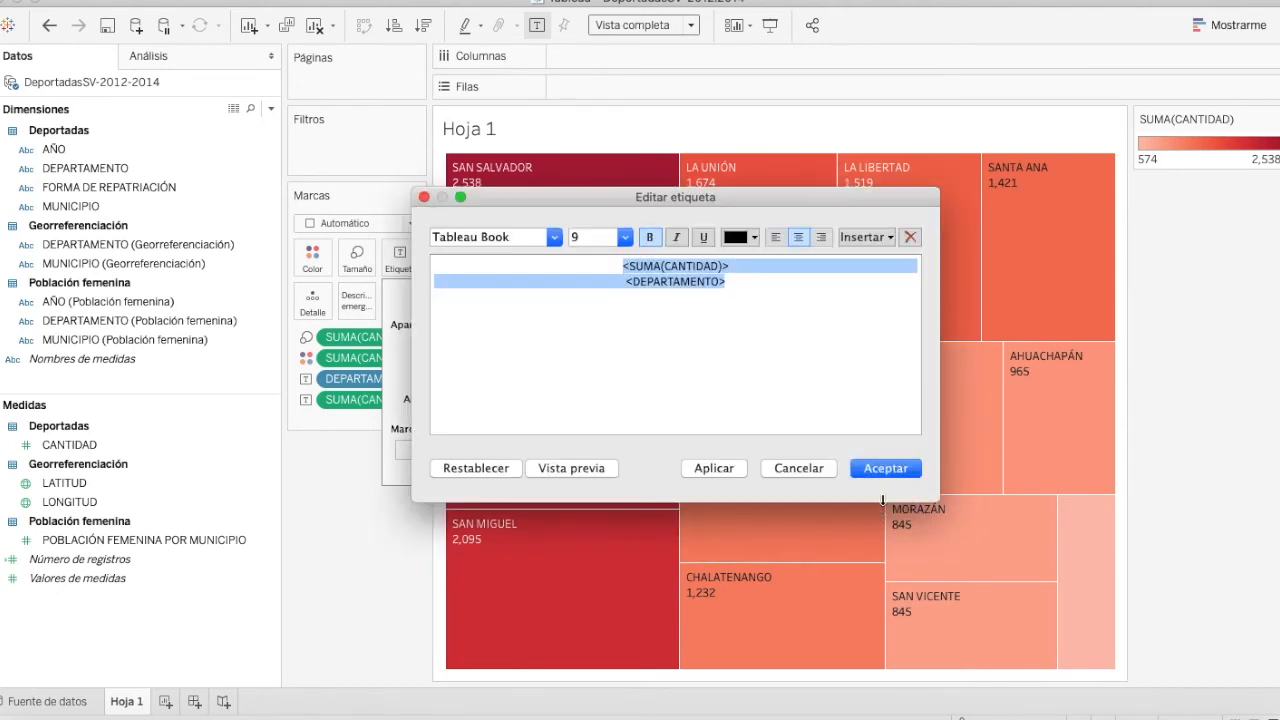
{"action": "left_click", "coordinate": [885, 468]}
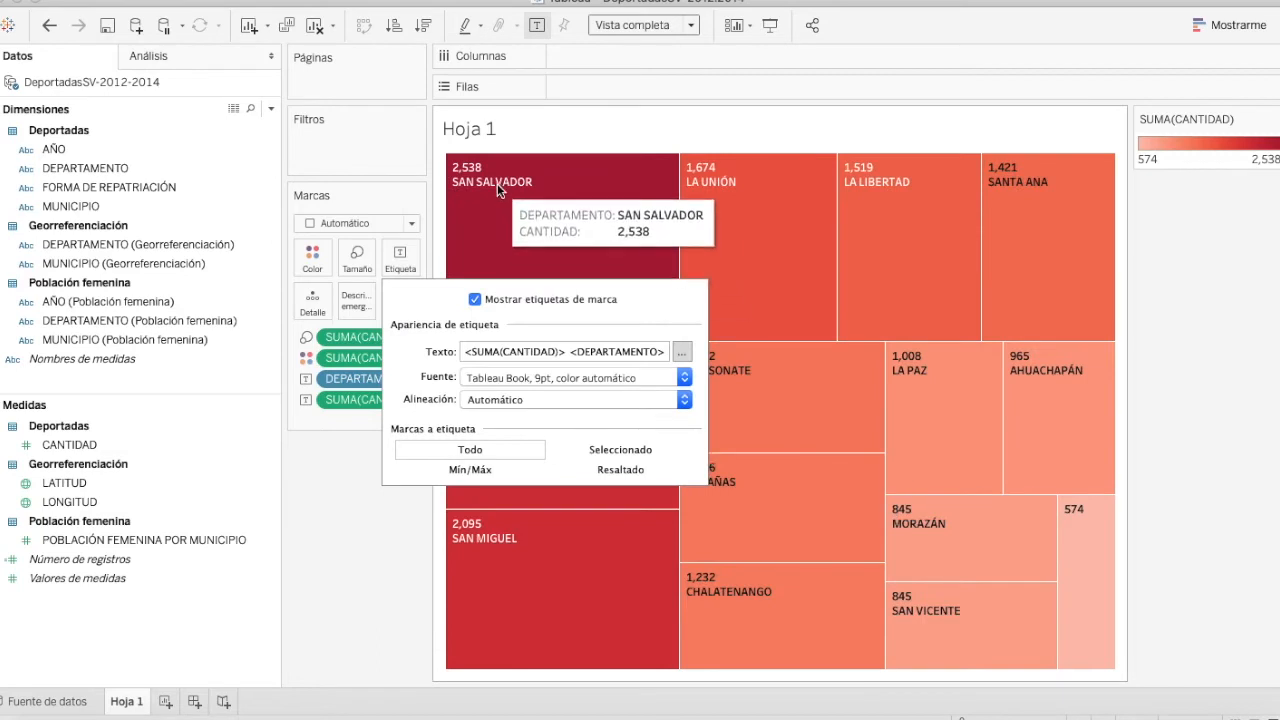
Left-align the mark label text and set its font size to 12.
{"action": "left_click", "coordinate": [681, 352]}
{"action": "left_click_drag", "start_coordinate": [714, 292], "coordinate": [678, 258]}
{"action": "left_click", "coordinate": [782, 238]}
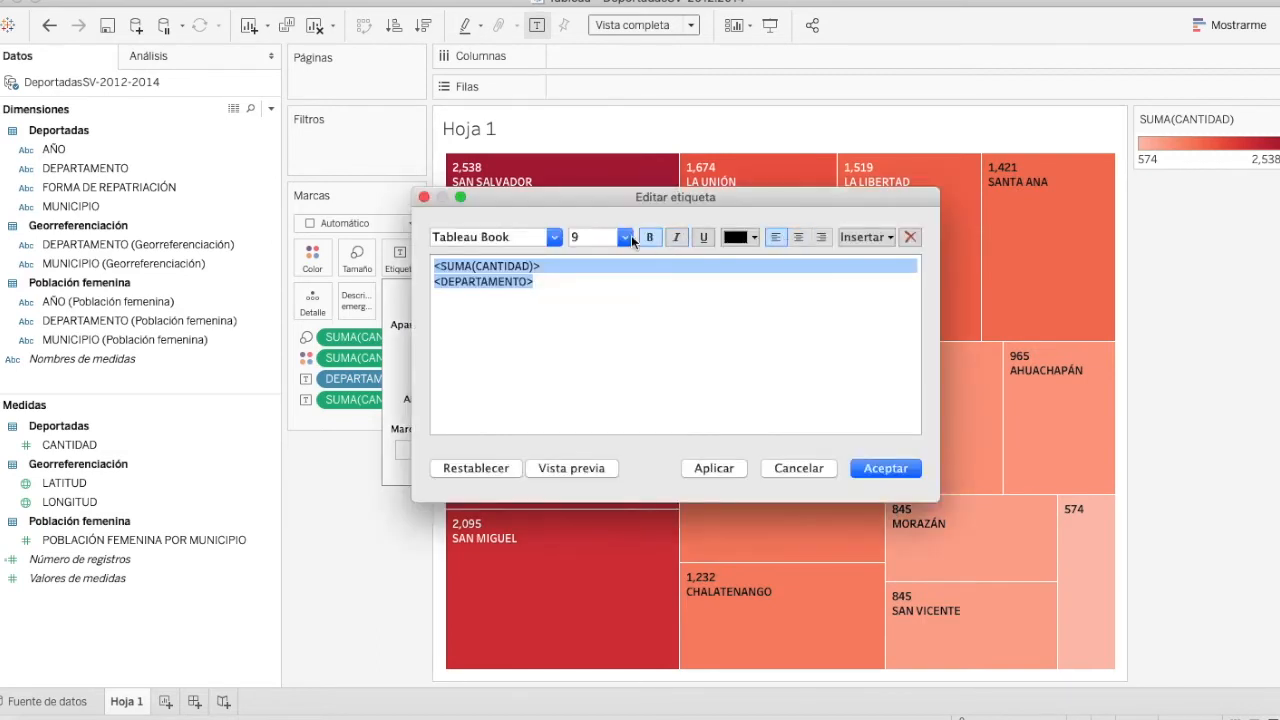
{"action": "left_click", "coordinate": [624, 237]}
{"action": "left_click", "coordinate": [591, 310]}
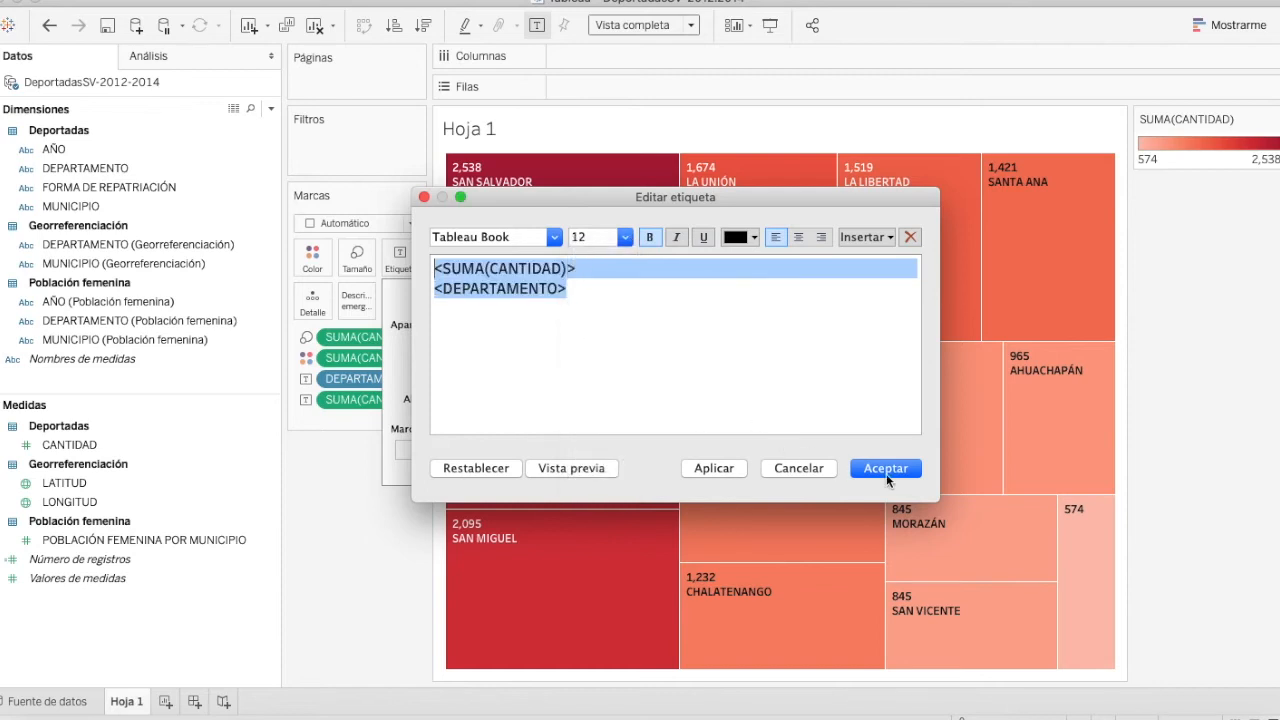
{"action": "left_click", "coordinate": [886, 468]}
{"action": "left_click", "coordinate": [371, 525]}
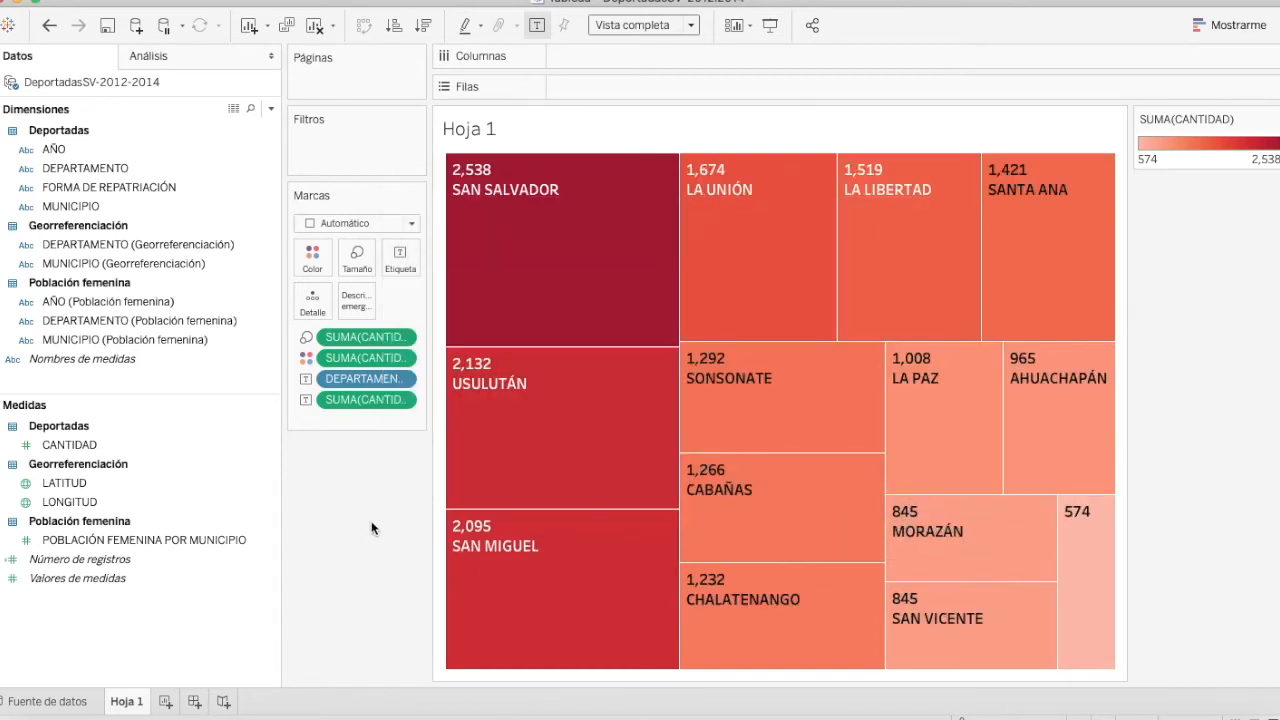
Reorder the mark label so DEPARTAMENTO comes on the first line and SUMA(CANTIDAD) on the line below.
{"action": "left_click_drag", "start_coordinate": [346, 380], "coordinate": [349, 415]}
{"action": "left_click", "coordinate": [396, 262]}
{"action": "left_click", "coordinate": [682, 350]}
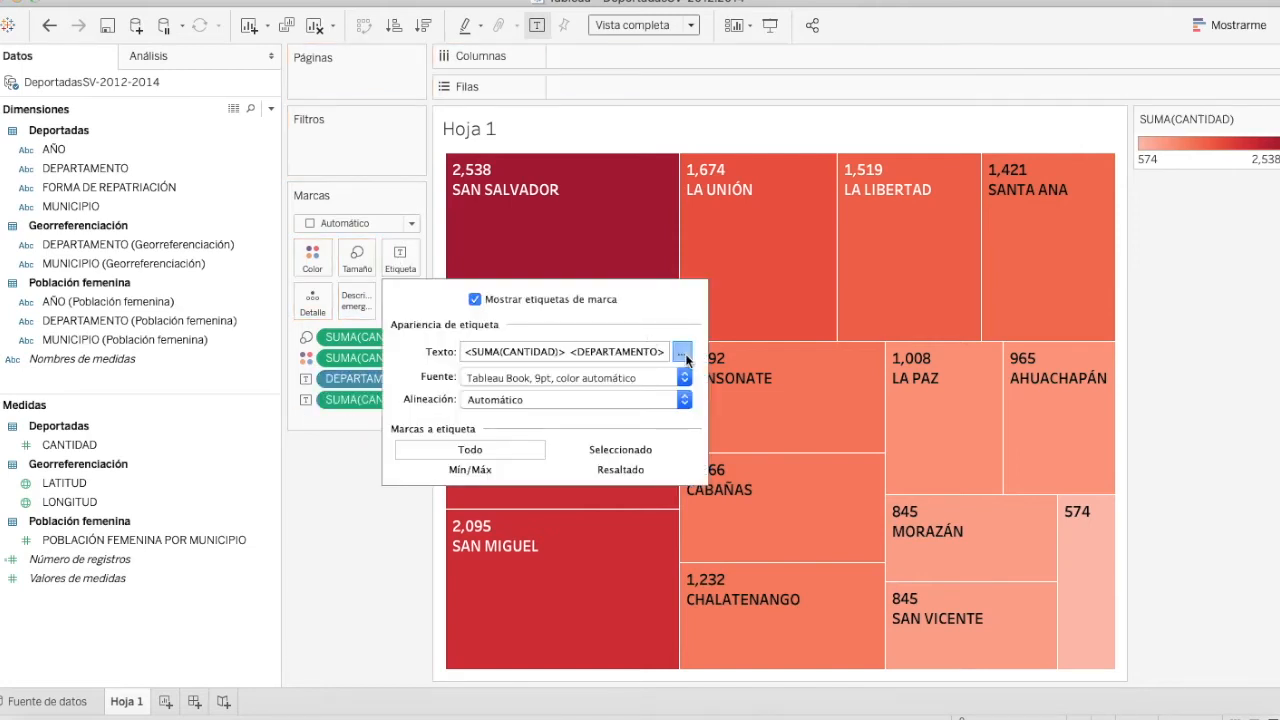
{"action": "left_click_drag", "start_coordinate": [626, 270], "coordinate": [527, 280]}
{"action": "key", "text": "super+c"}
{"action": "key", "text": "BackSpace"}
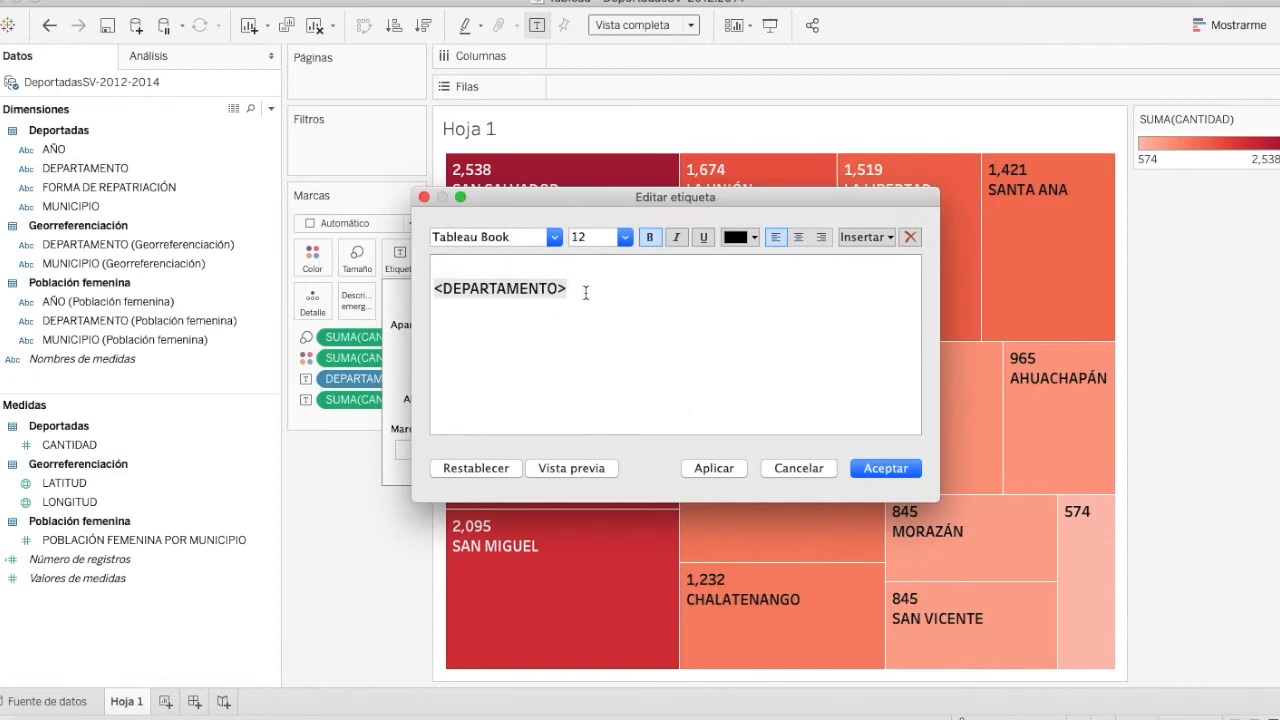
{"action": "key", "text": "super+v"}
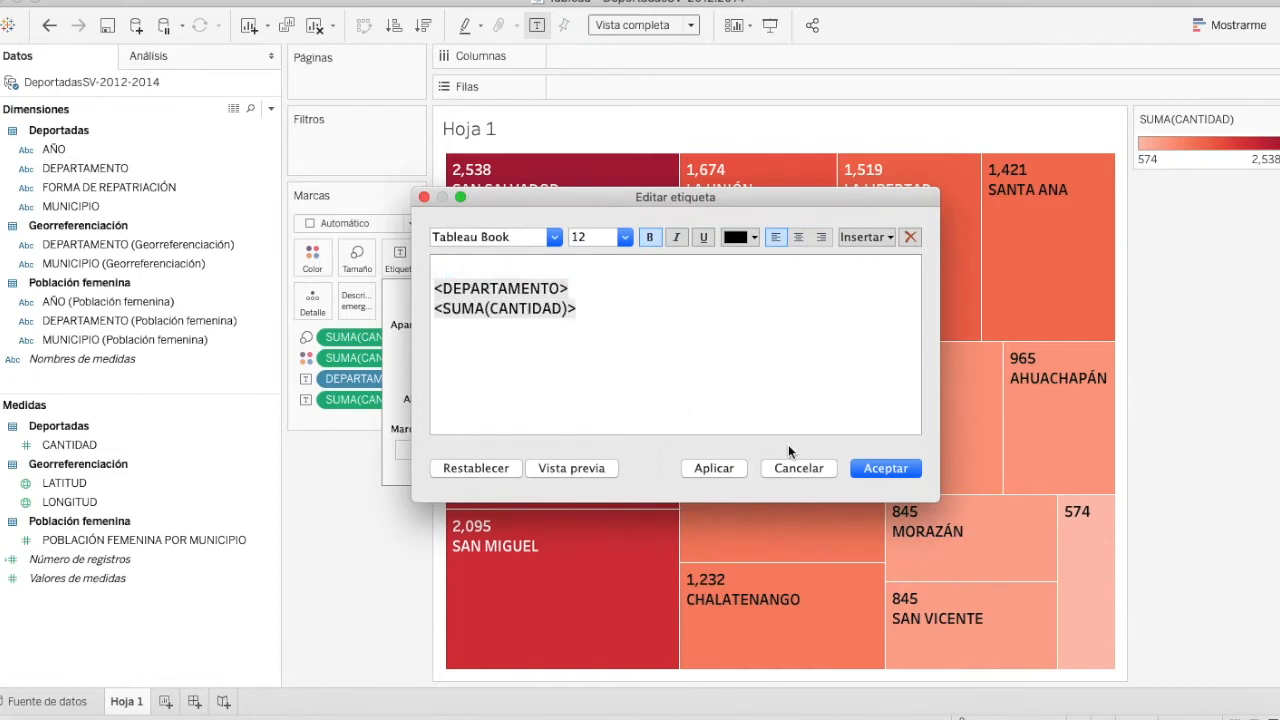
{"action": "left_click", "coordinate": [466, 371]}
{"action": "left_click", "coordinate": [866, 472]}
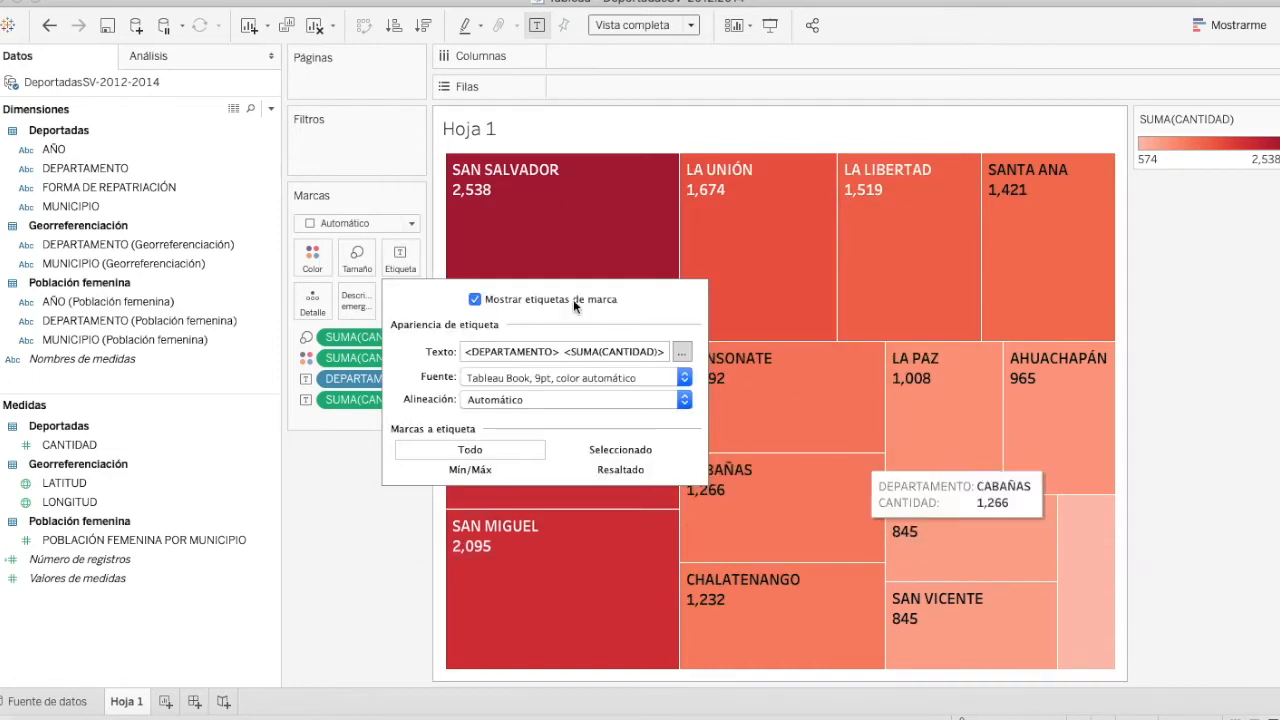
Set the font of the SUMA(CANTIDAD) line in the mark label to Tableau Bold.
{"action": "left_click", "coordinate": [681, 351]}
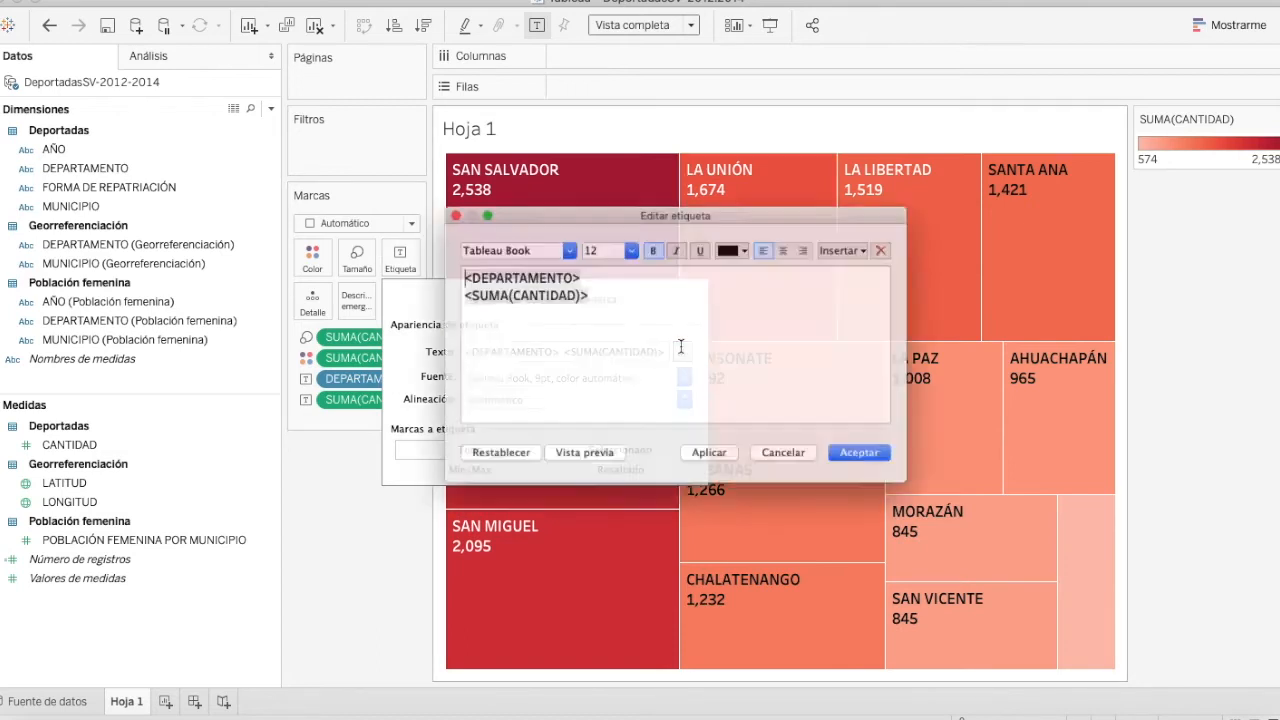
{"action": "left_click_drag", "start_coordinate": [611, 288], "coordinate": [399, 287]}
{"action": "left_click", "coordinate": [552, 241]}
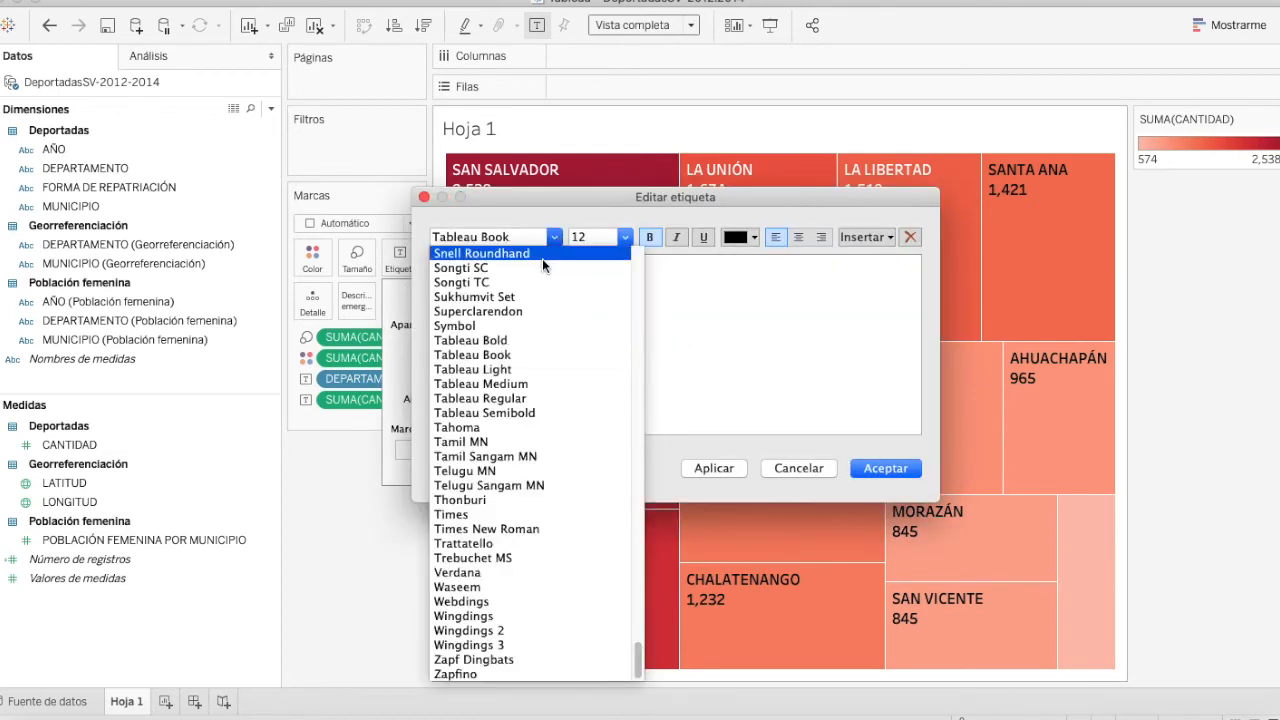
{"action": "left_click", "coordinate": [500, 337]}
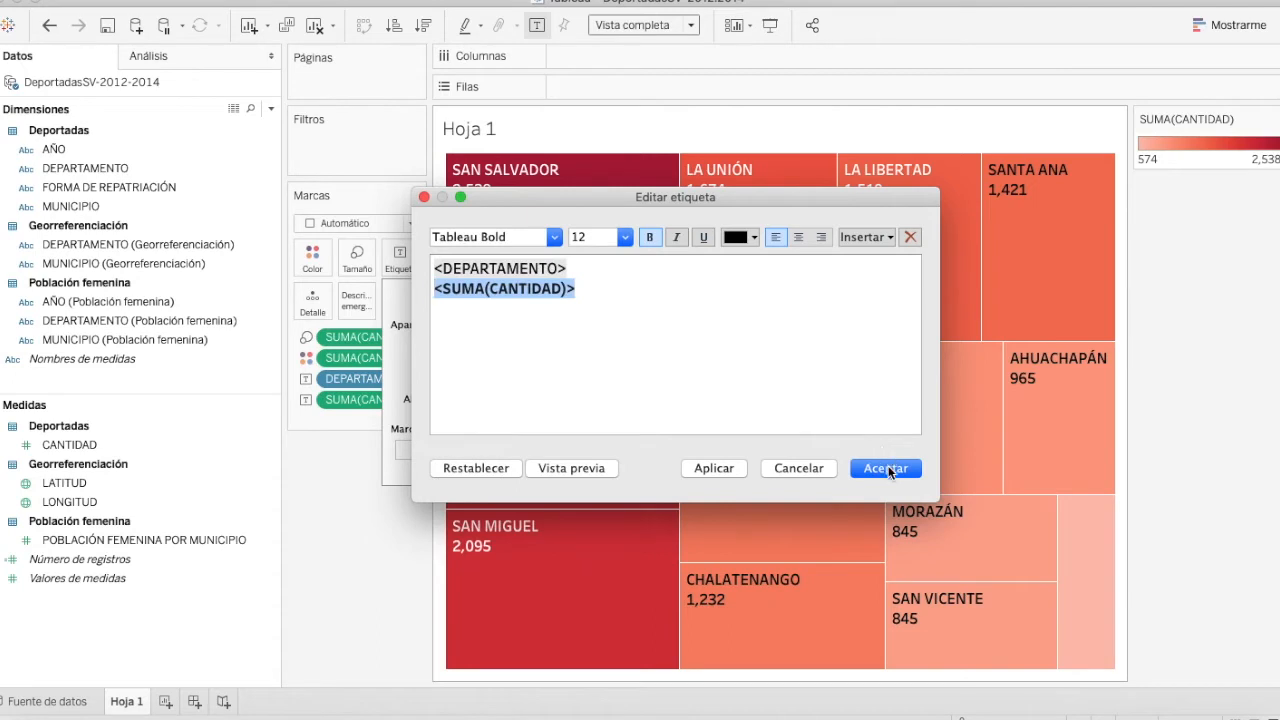
{"action": "left_click", "coordinate": [886, 467]}
{"action": "left_click", "coordinate": [351, 564]}
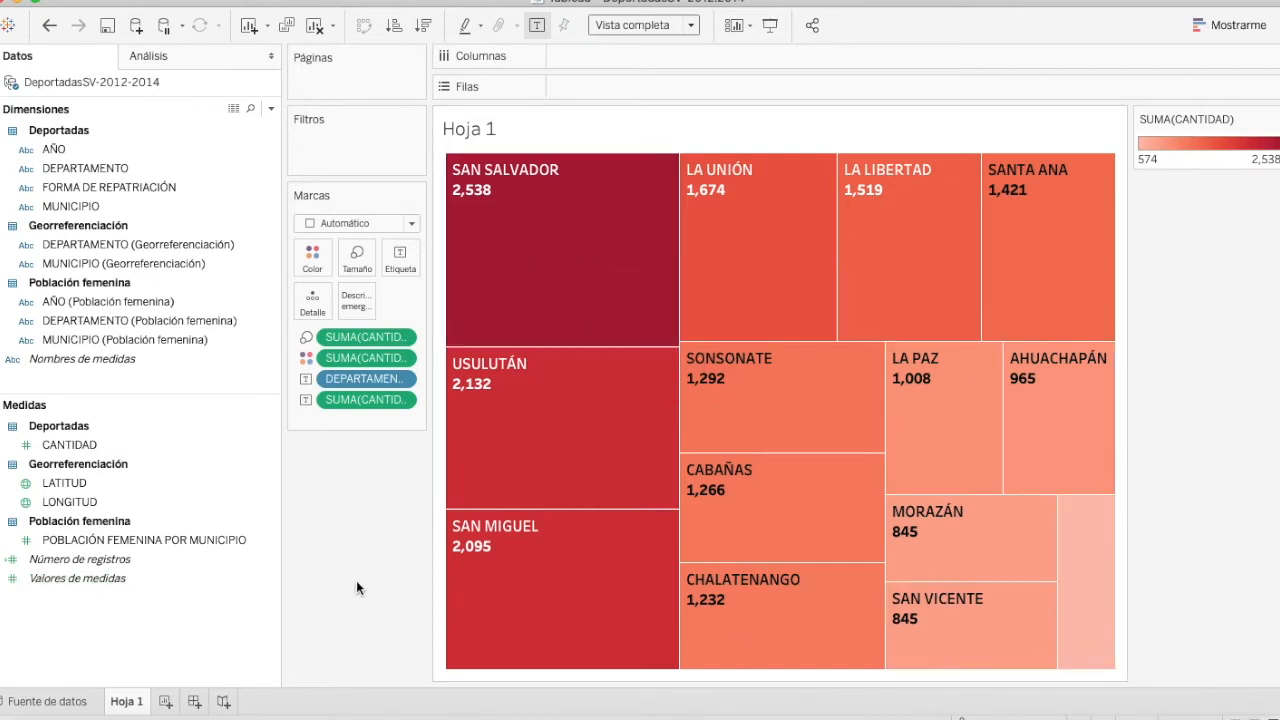
In the marks' tooltip text, remove the extra spacing between the DEPARTAMENTO and CANTIDAD captions and their field values.
{"action": "left_click", "coordinate": [361, 297]}
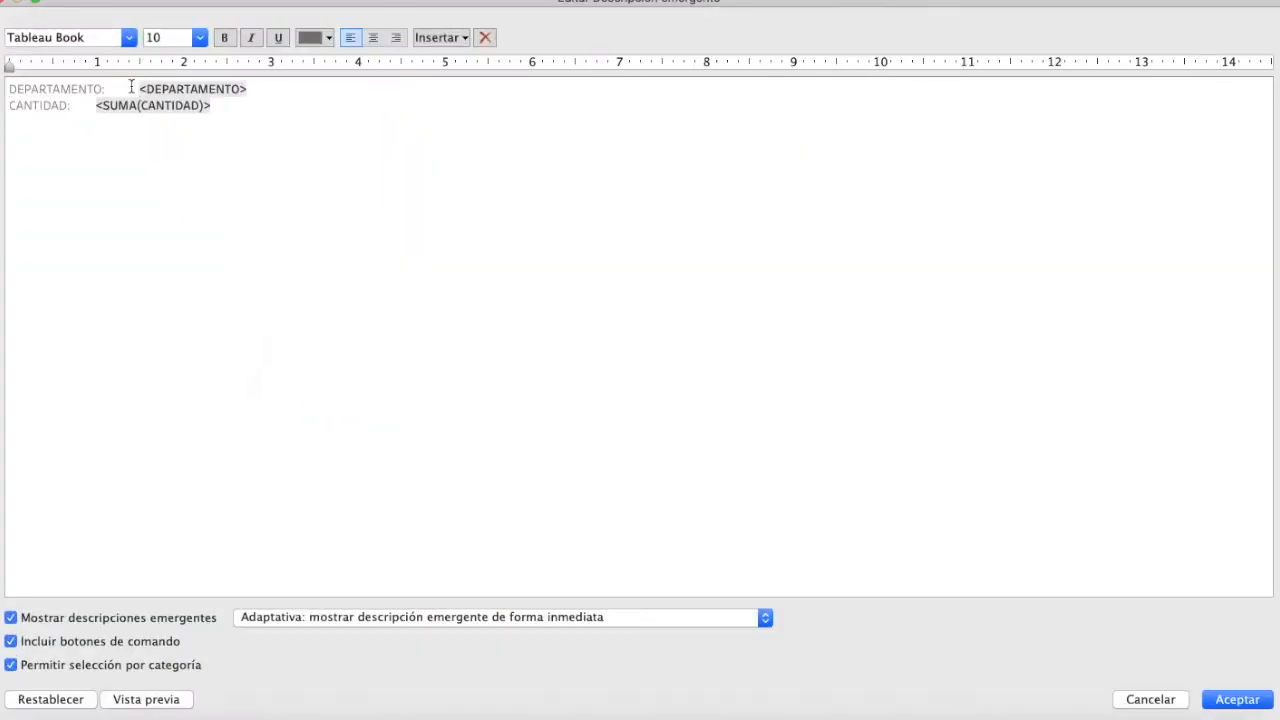
{"action": "left_click", "coordinate": [131, 88]}
{"action": "key", "text": "BackSpace"}
{"action": "left_click", "coordinate": [80, 109]}
{"action": "left_click", "coordinate": [88, 104]}
{"action": "key", "text": "BackSpace"}
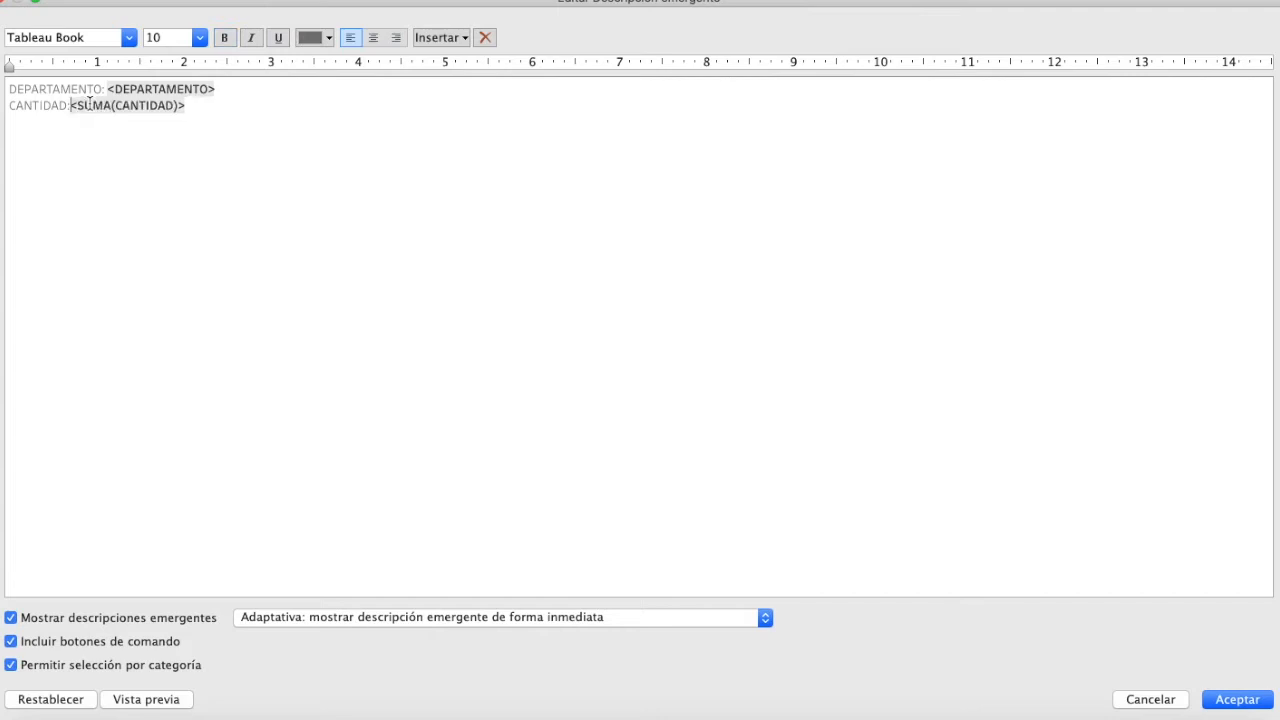
Remove the CANTIDAD: caption before the SUMA(CANTIDAD) field in the tooltip and put the word CASOS after the field.
{"action": "left_click_drag", "start_coordinate": [73, 105], "coordinate": [9, 105]}
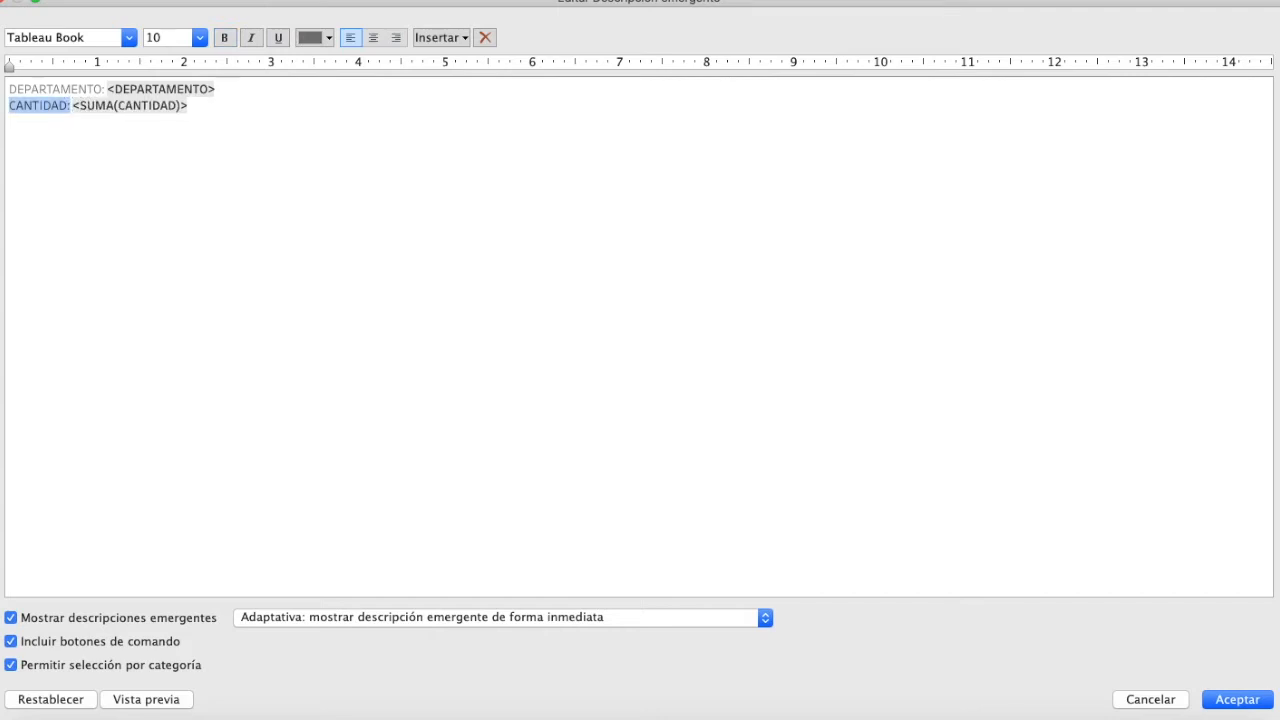
{"action": "key", "text": "BackSpace"}
{"action": "left_click", "coordinate": [211, 126]}
{"action": "type", "text": "CANTIDAD:"}
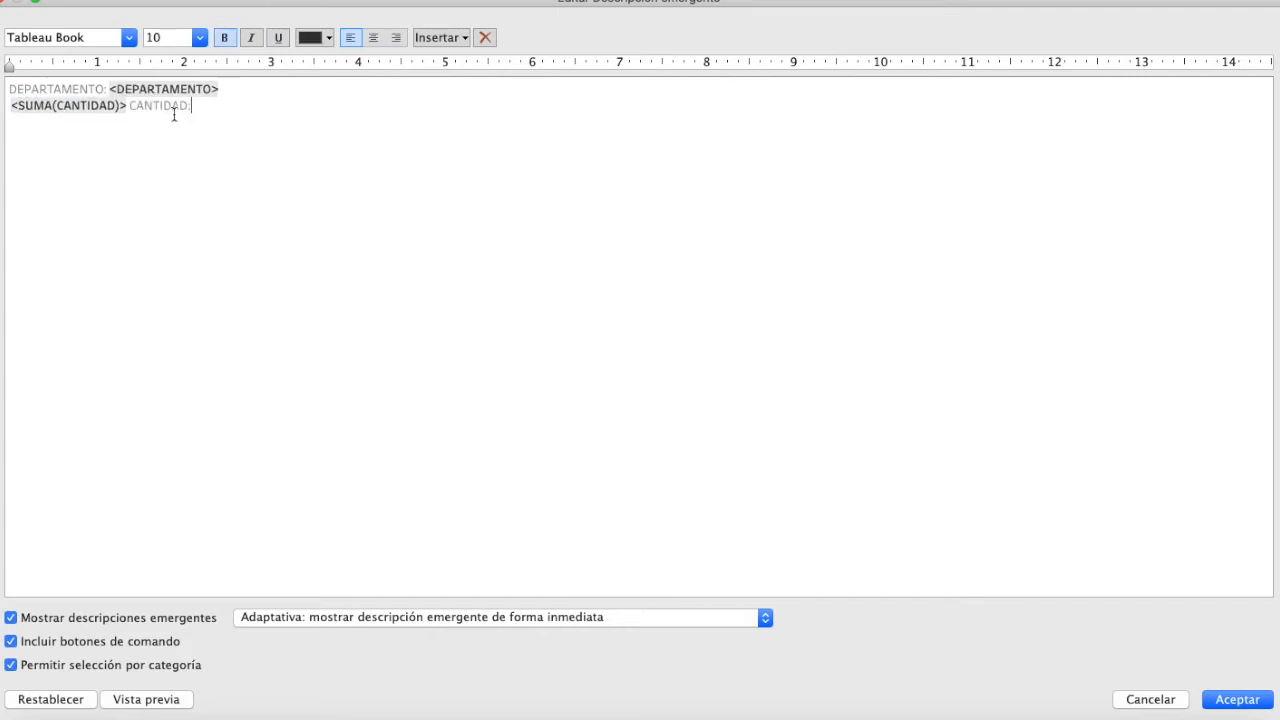
{"action": "double_click", "coordinate": [171, 105]}
{"action": "type", "text": "ca"}
{"action": "key", "text": "BackSpace"}
{"action": "key", "text": "BackSpace"}
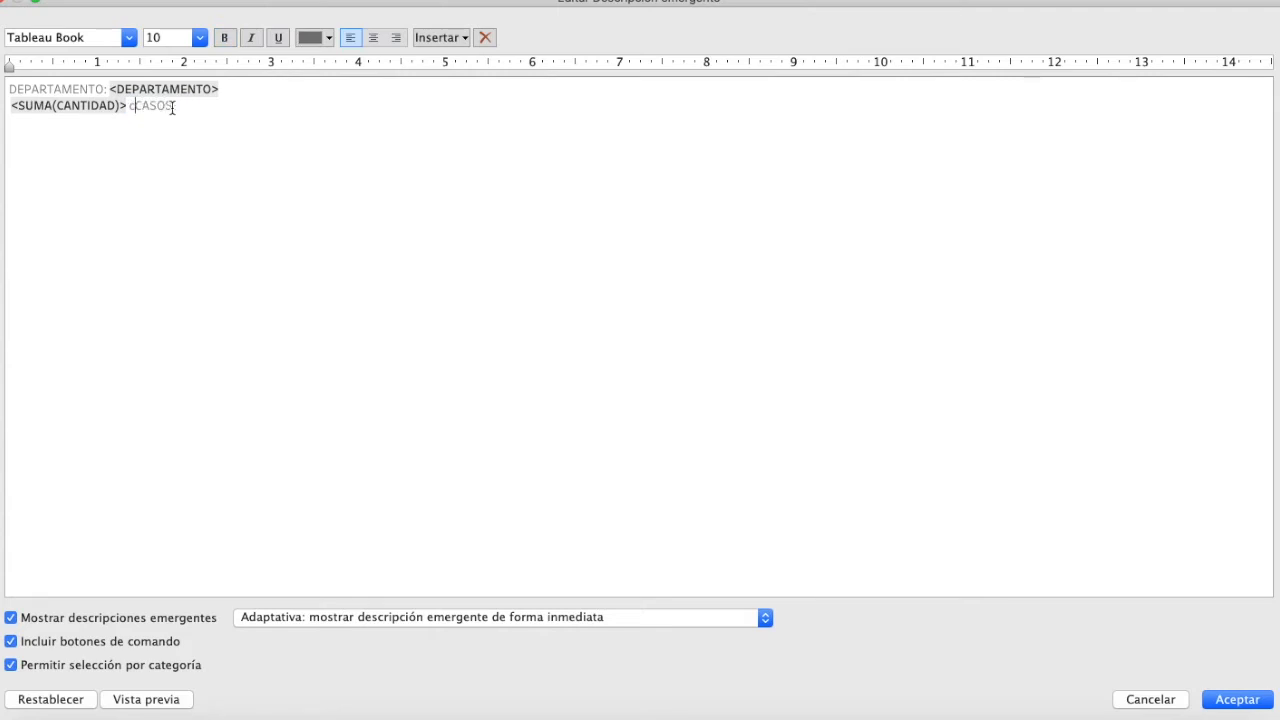
Delete the DEPARTAMENTO: caption and the leading spaces of both tooltip lines, and select the whole tooltip text.
{"action": "left_click_drag", "start_coordinate": [103, 89], "coordinate": [8, 91]}
{"action": "key", "text": "BackSpace"}
{"action": "key", "text": "Delete"}
{"action": "key", "text": "Down"}
{"action": "key", "text": "Delete"}
{"action": "key", "text": "super+a"}
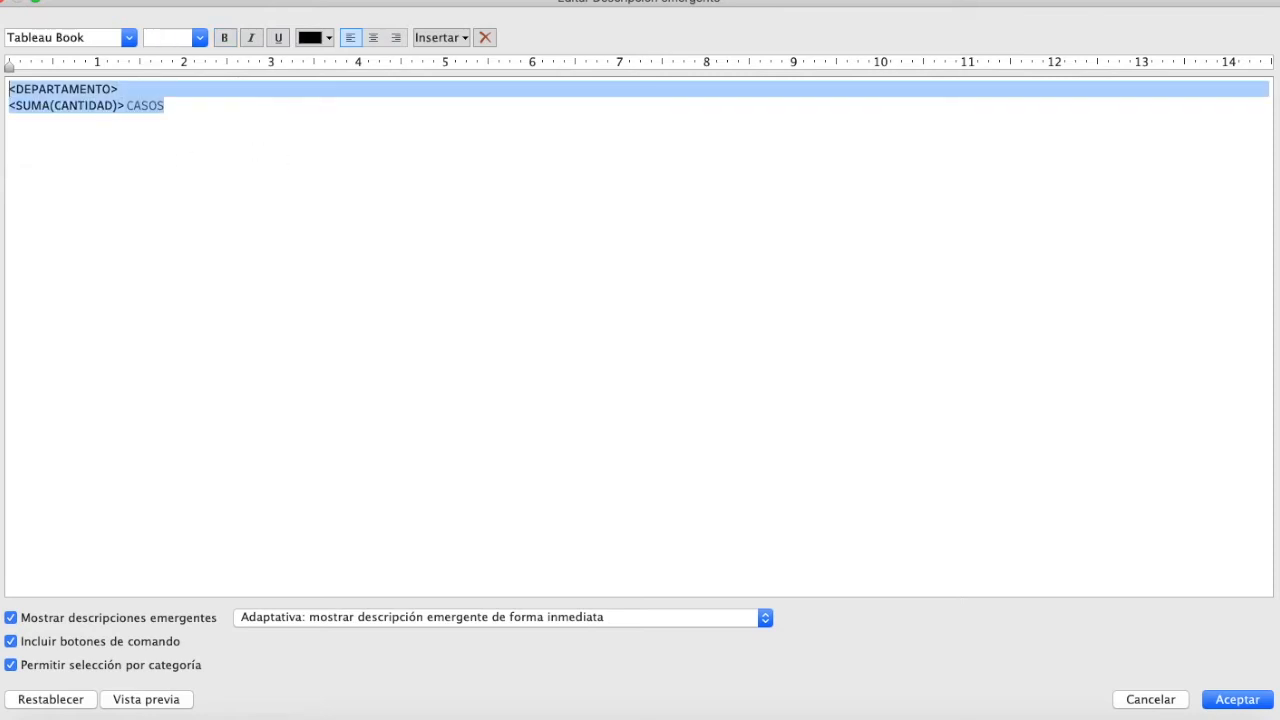
Set the whole tooltip text to size 12 in the Tableau Bold font.
{"action": "left_click", "coordinate": [181, 40]}
{"action": "type", "text": "12"}
{"action": "key", "text": "Return"}
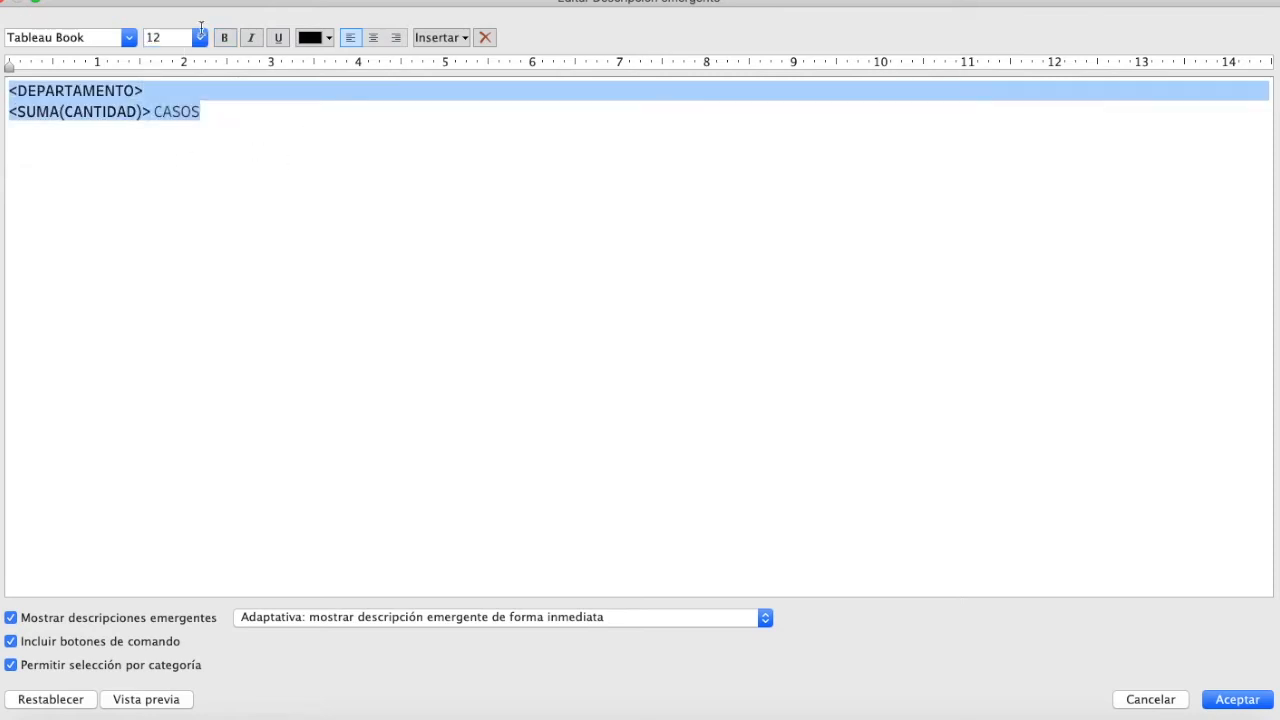
{"action": "left_click", "coordinate": [131, 37]}
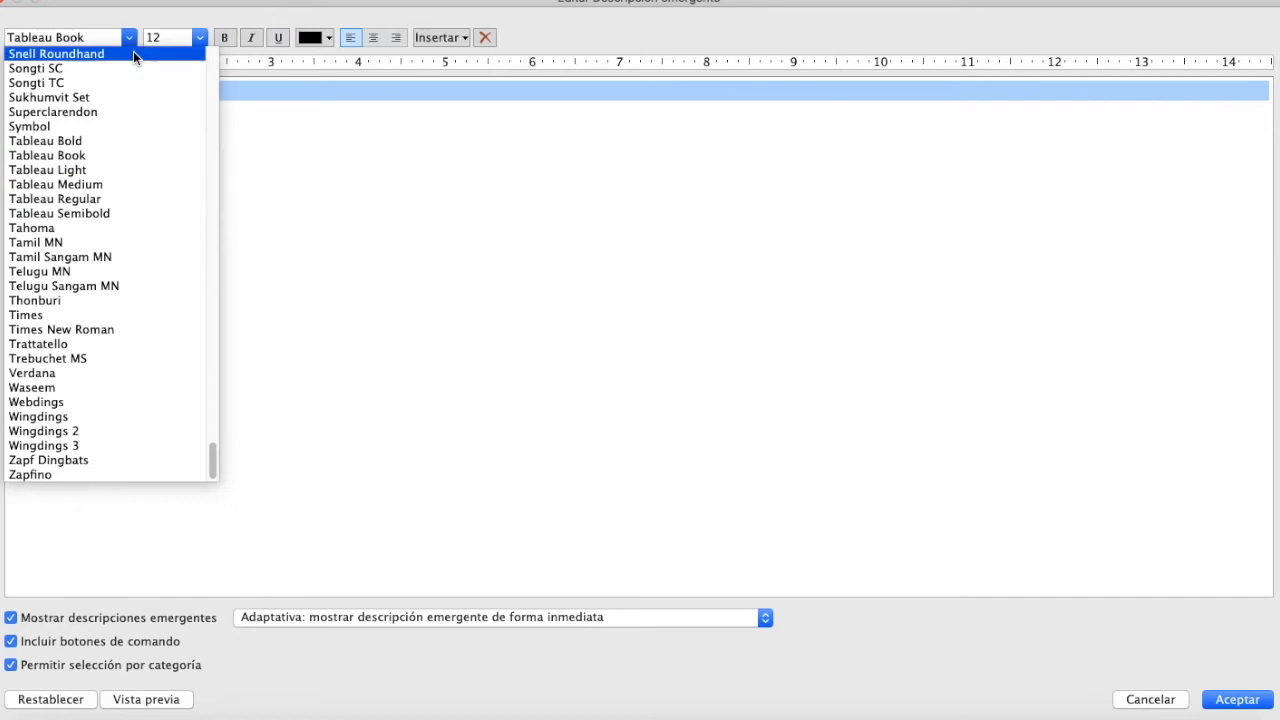
{"action": "left_click", "coordinate": [100, 137]}
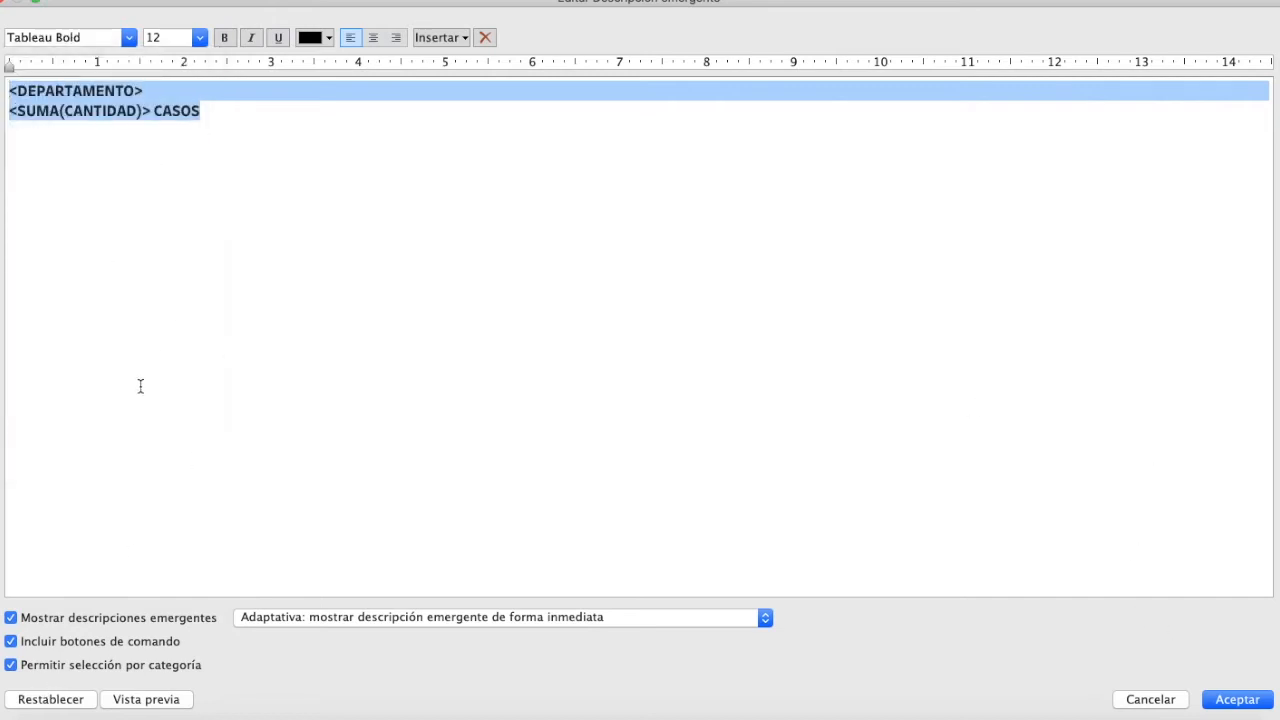
Turn off the tooltip's command buttons and category selection, apply the changes and check the tooltip on the treemap.
{"action": "left_click", "coordinate": [96, 639]}
{"action": "left_click", "coordinate": [95, 670]}
{"action": "left_click", "coordinate": [1238, 699]}
{"action": "mouse_move", "coordinate": [561, 285]}
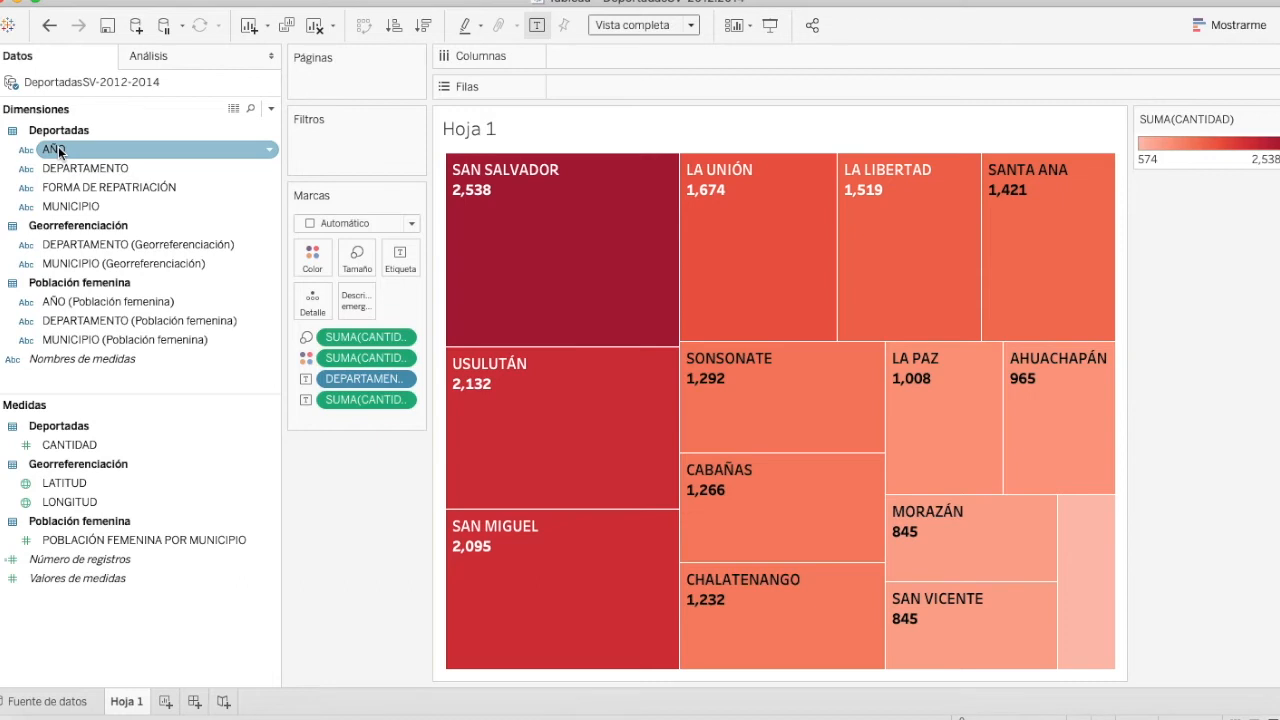
Add AÑO and FORMA DE REPATRIACIÓN to the marks' tooltip and insert the ATTR(AÑO) field on a new first line of its text.
{"action": "left_click_drag", "start_coordinate": [58, 152], "coordinate": [350, 303]}
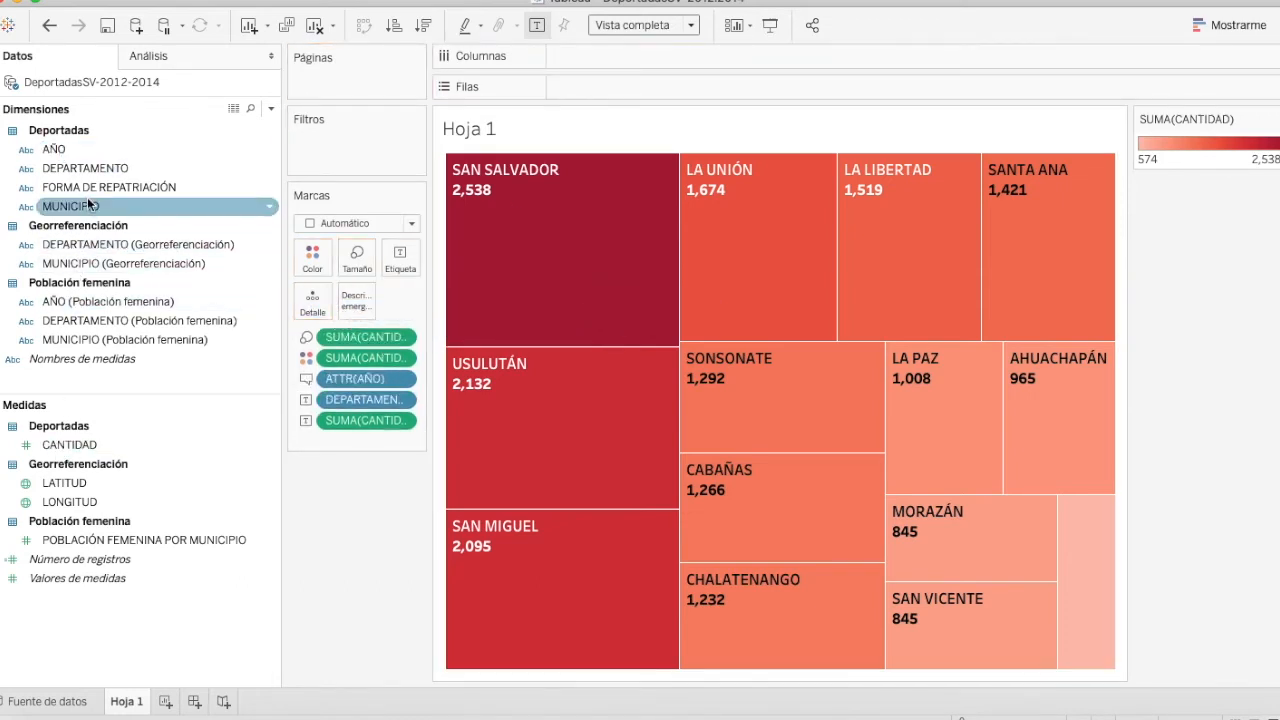
{"action": "left_click_drag", "start_coordinate": [88, 189], "coordinate": [360, 304]}
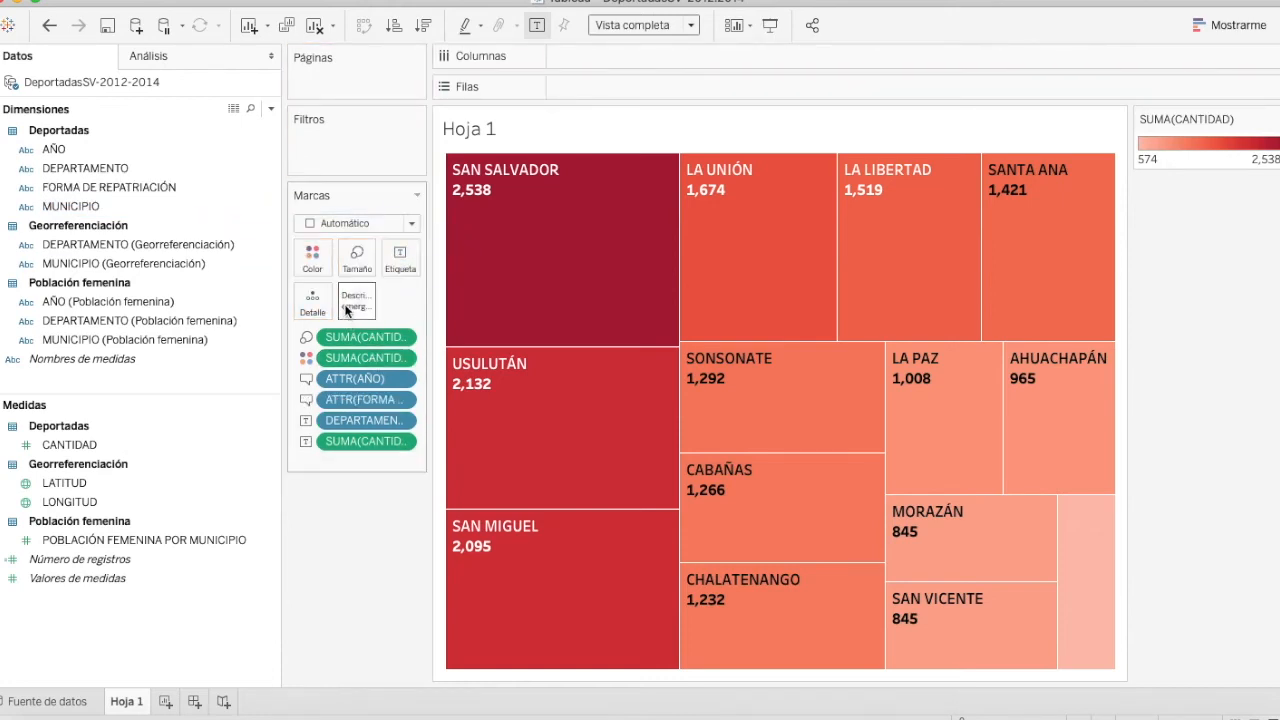
{"action": "left_click", "coordinate": [347, 311]}
{"action": "key", "text": "Return"}
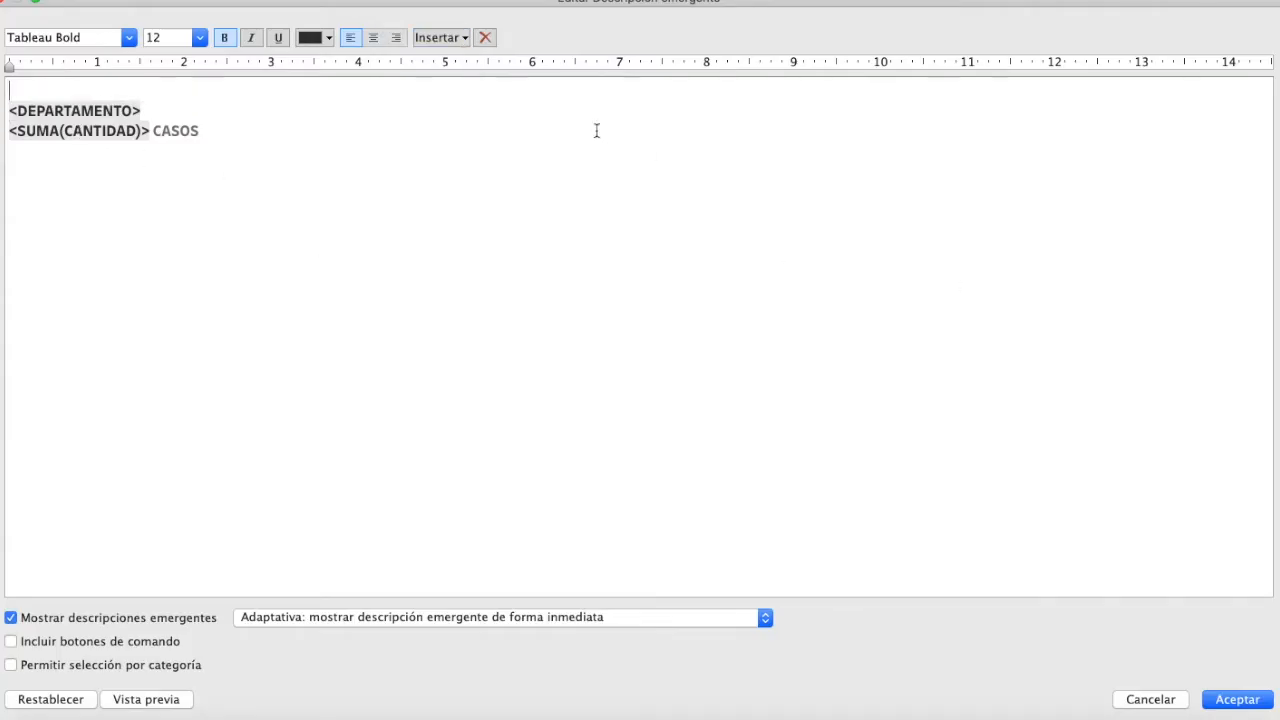
{"action": "left_click", "coordinate": [441, 37]}
{"action": "left_click", "coordinate": [524, 320]}
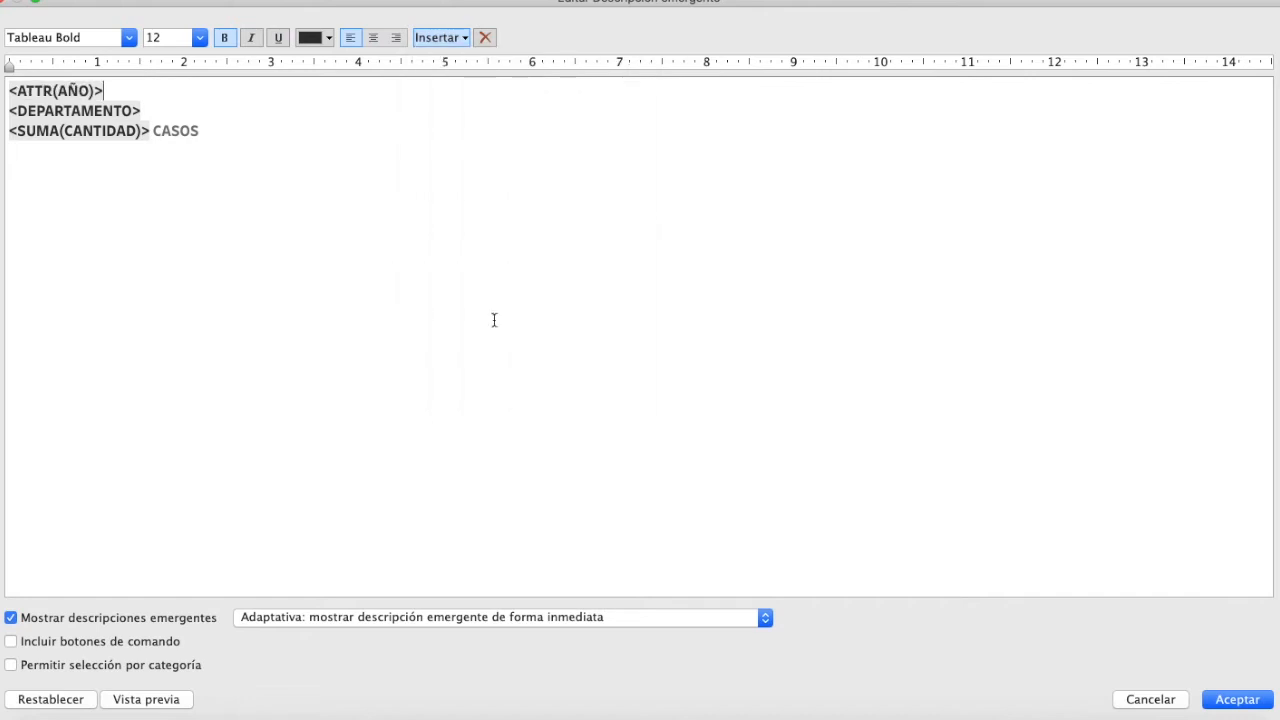
Append DE MUJERES REPATRIADAS VÍA after CASOS in the tooltip, followed by the ATTR(FORMA DE REPATRIACIÓN) field.
{"action": "left_click", "coordinate": [199, 132]}
{"action": "type", "text": "DE MUJERES REPATRIADAS VÍA"}
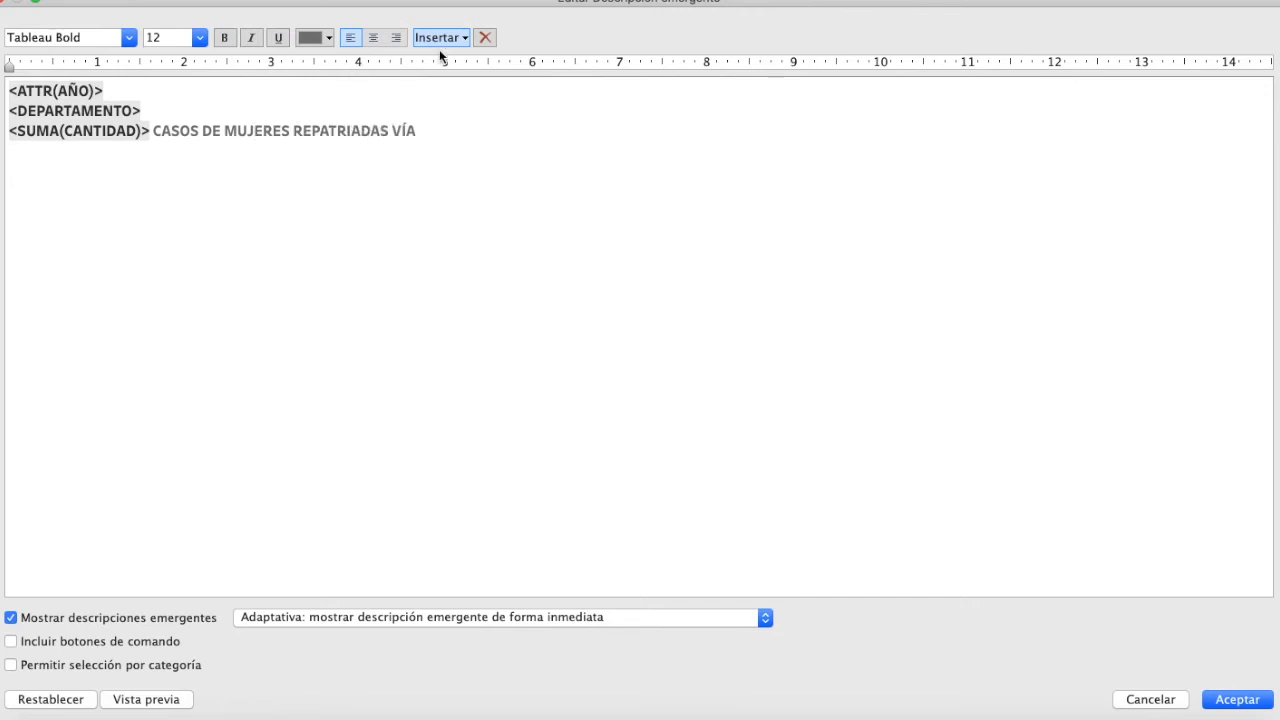
{"action": "left_click", "coordinate": [440, 38]}
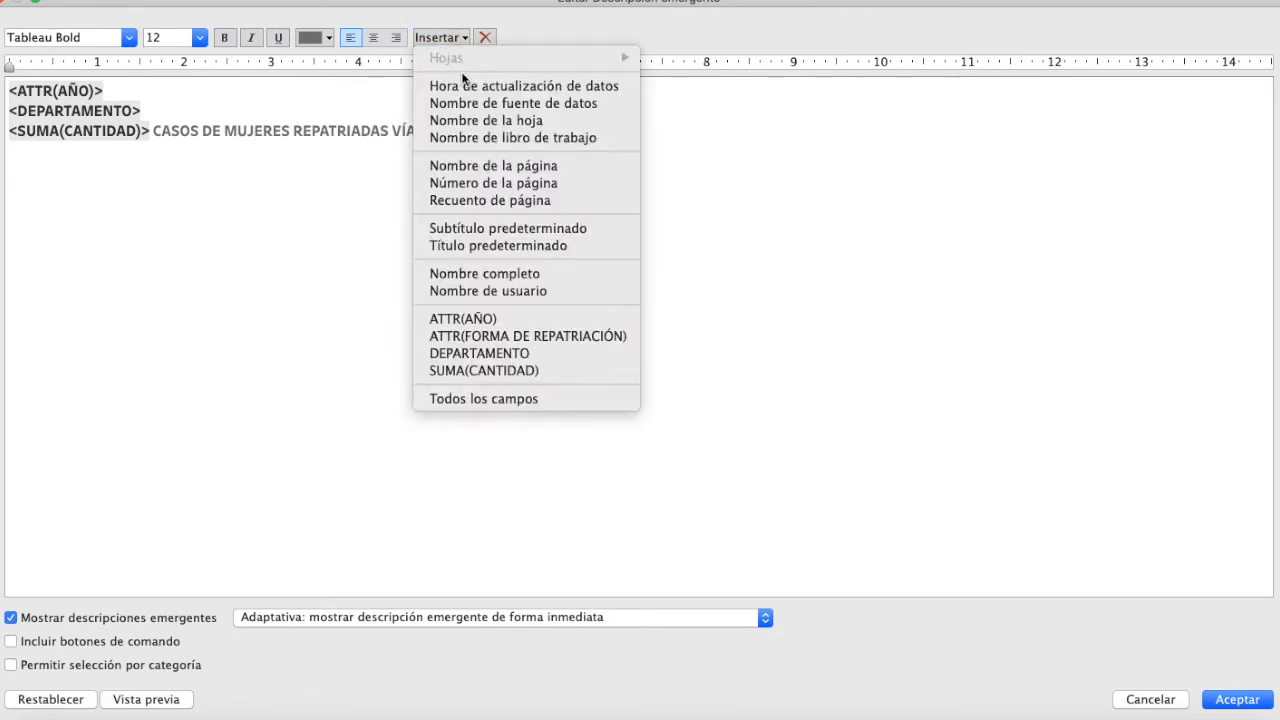
{"action": "left_click", "coordinate": [509, 336]}
Color the ATTR(FORMA DE REPATRIACIÓN) and DEPARTAMENTO fields dark grey in the tooltip text and preview the tooltip.
{"action": "left_click_drag", "start_coordinate": [688, 134], "coordinate": [420, 140]}
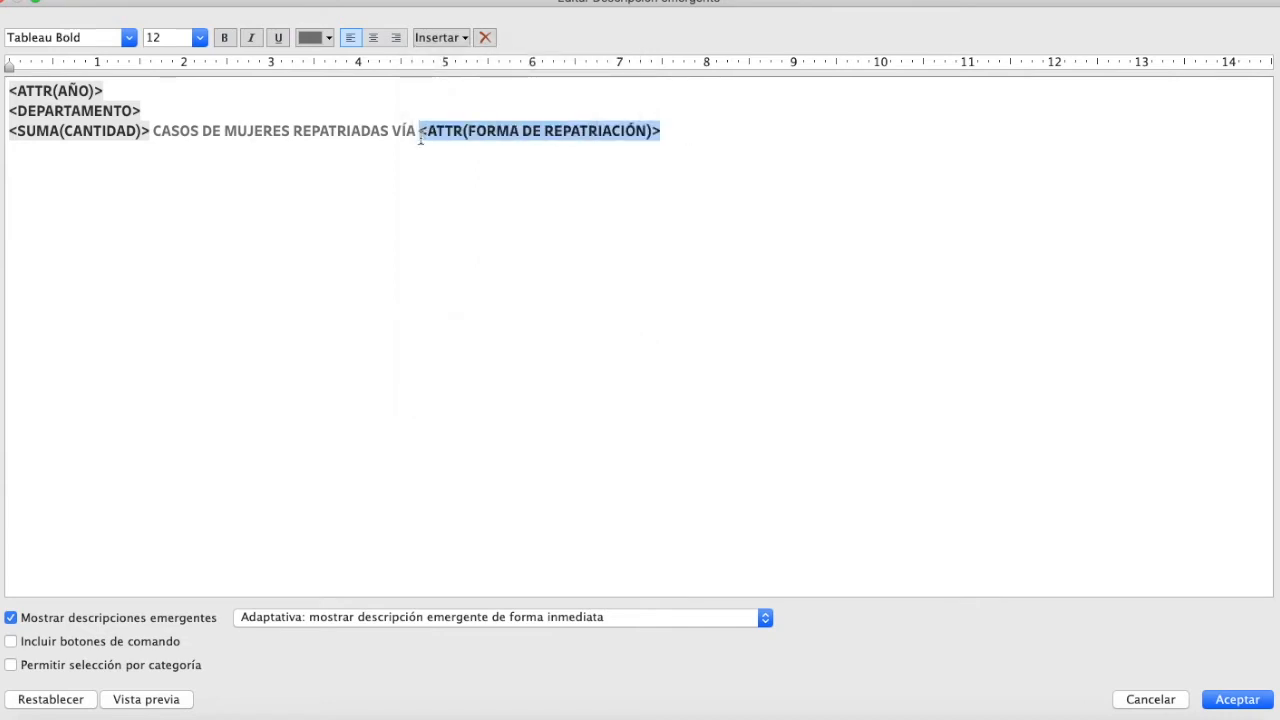
{"action": "left_click", "coordinate": [315, 38]}
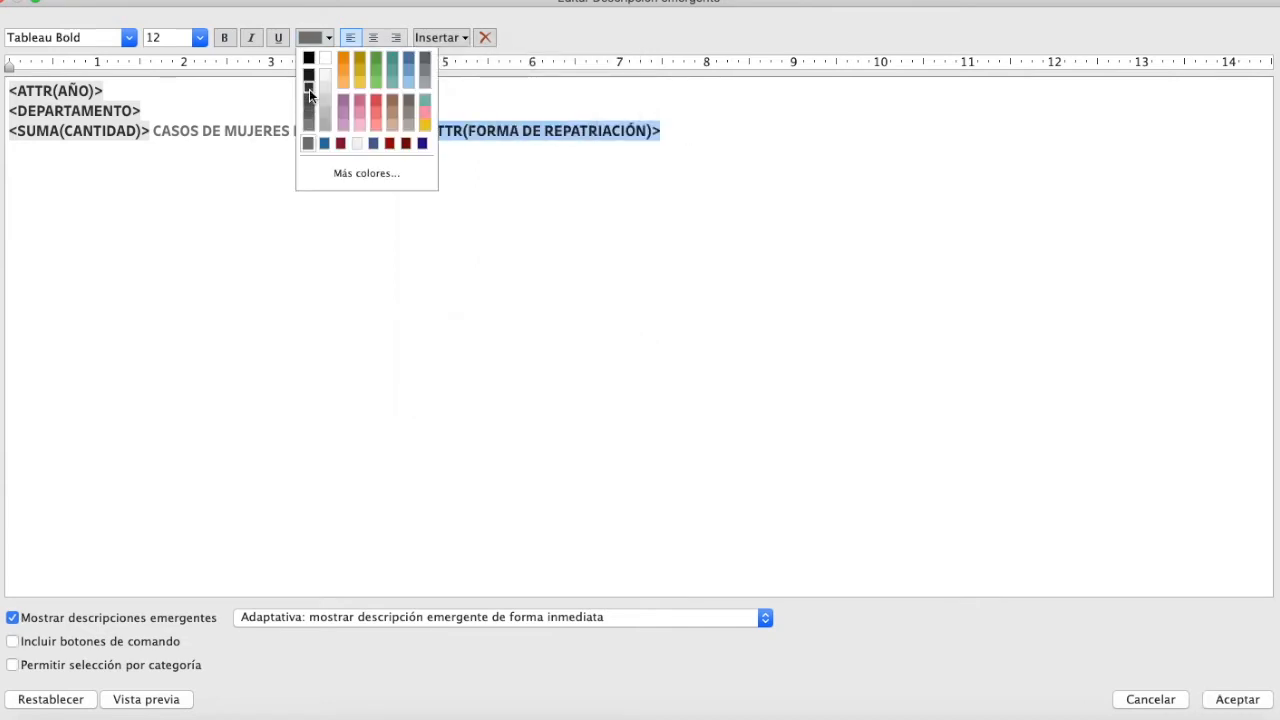
{"action": "left_click", "coordinate": [309, 95]}
{"action": "left_click_drag", "start_coordinate": [143, 111], "coordinate": [9, 111]}
{"action": "left_click", "coordinate": [315, 38]}
{"action": "left_click", "coordinate": [170, 165]}
{"action": "left_click", "coordinate": [143, 700]}
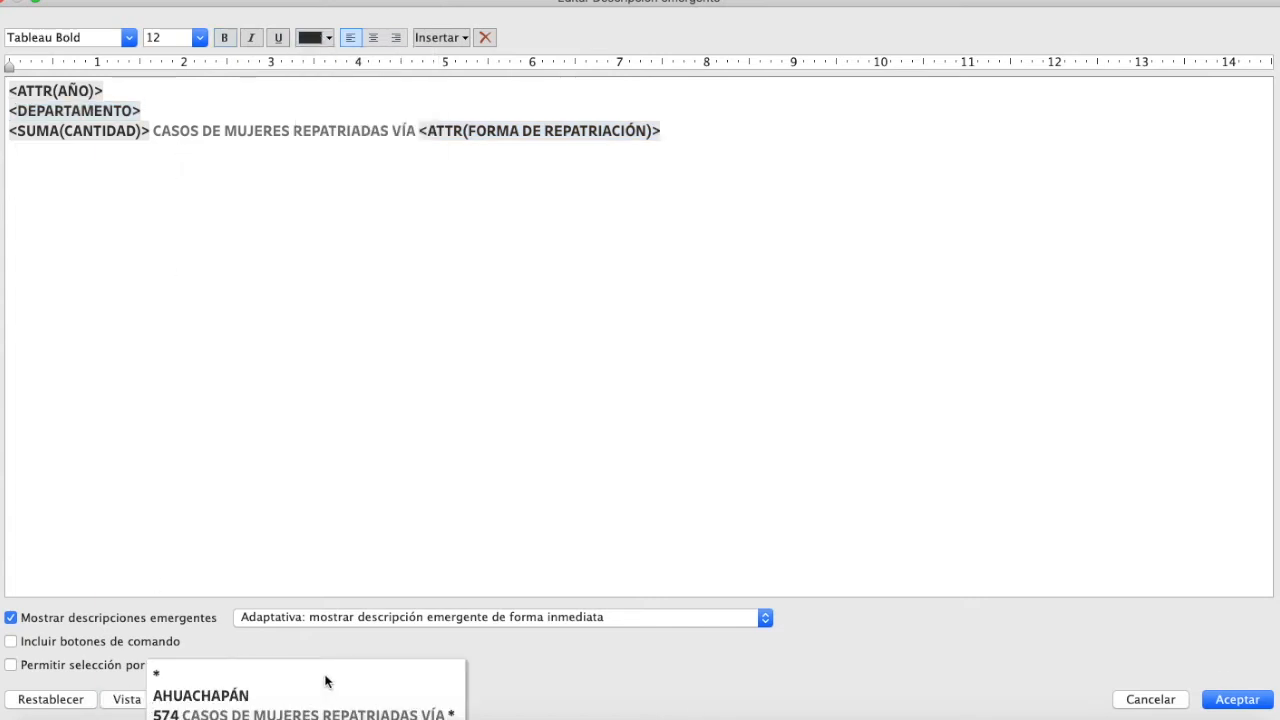
Put a DEPARTAMENTO: caption before the DEPARTAMENTO field, in the same grey as the CASOS DE MUJERES text, and accept the tooltip.
{"action": "double_click", "coordinate": [79, 111]}
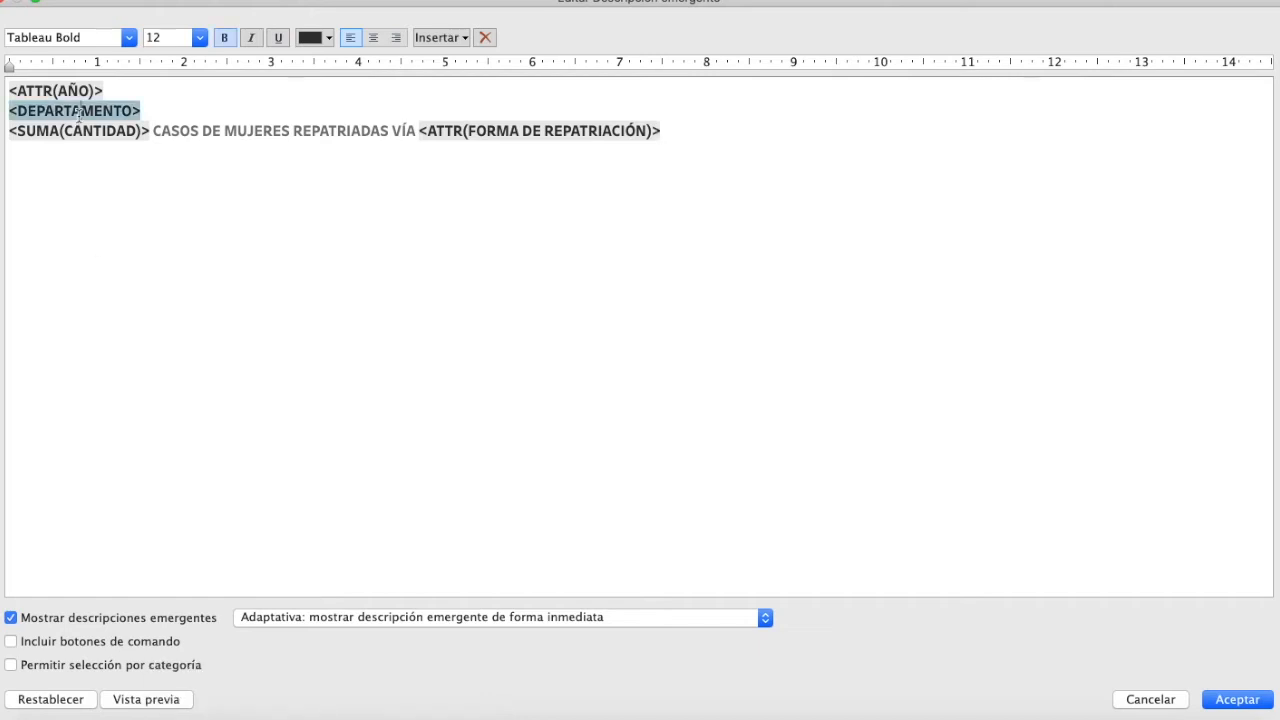
{"action": "double_click", "coordinate": [253, 131]}
{"action": "key", "text": "super+c"}
{"action": "left_click", "coordinate": [12, 112]}
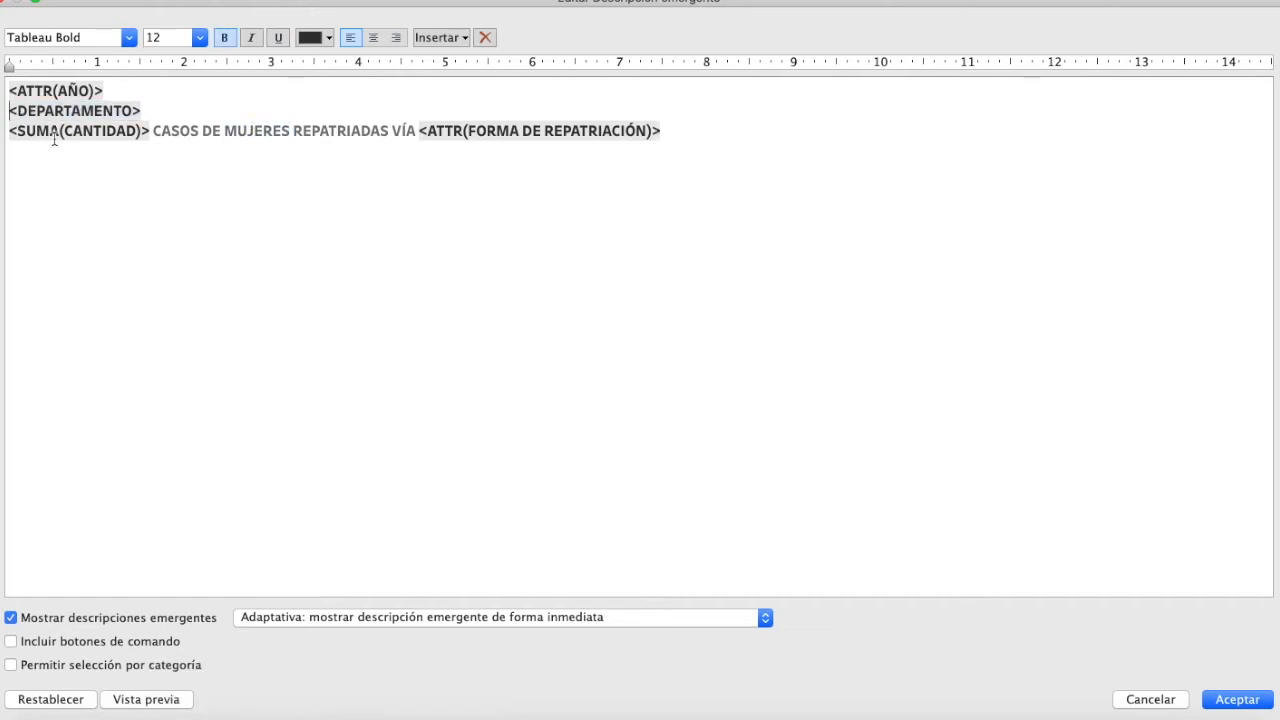
{"action": "key", "text": "super+v"}
{"action": "double_click", "coordinate": [36, 112]}
{"action": "type", "text": "ded"}
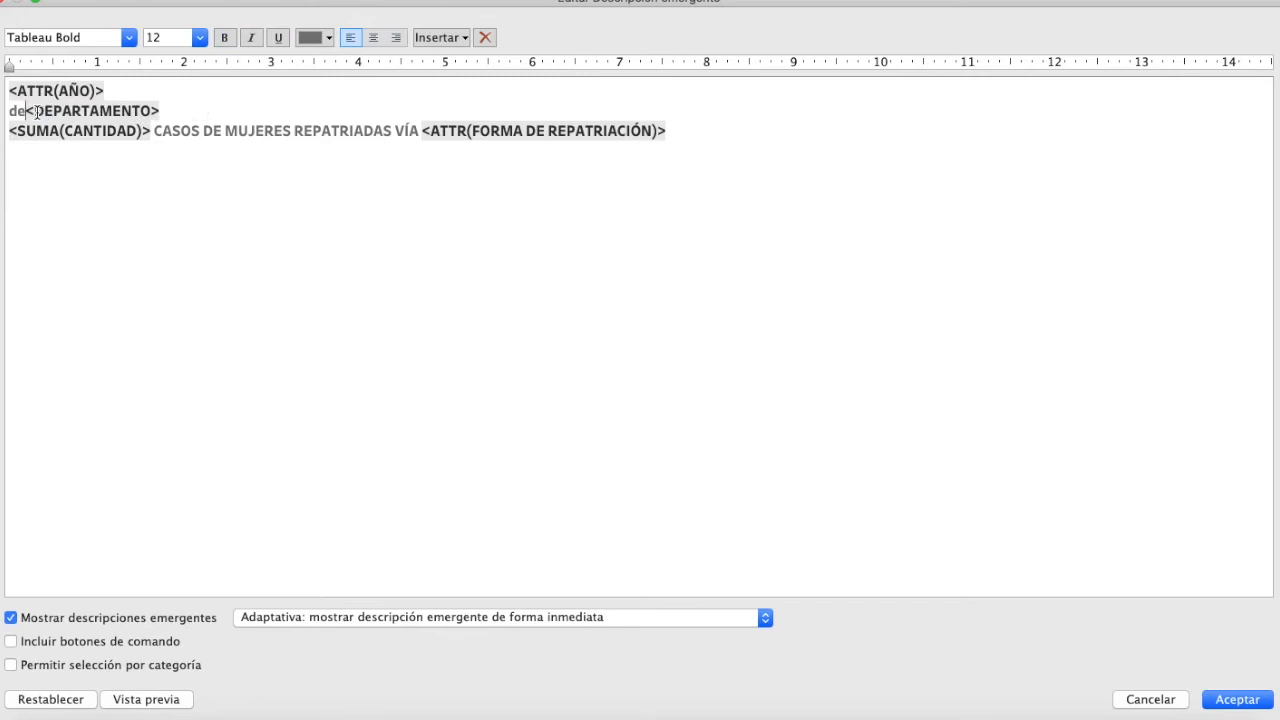
{"action": "type", "text": "dDEPARTAMENTO:"}
{"action": "left_click_drag", "start_coordinate": [37, 111], "coordinate": [9, 111]}
{"action": "key", "text": "BackSpace"}
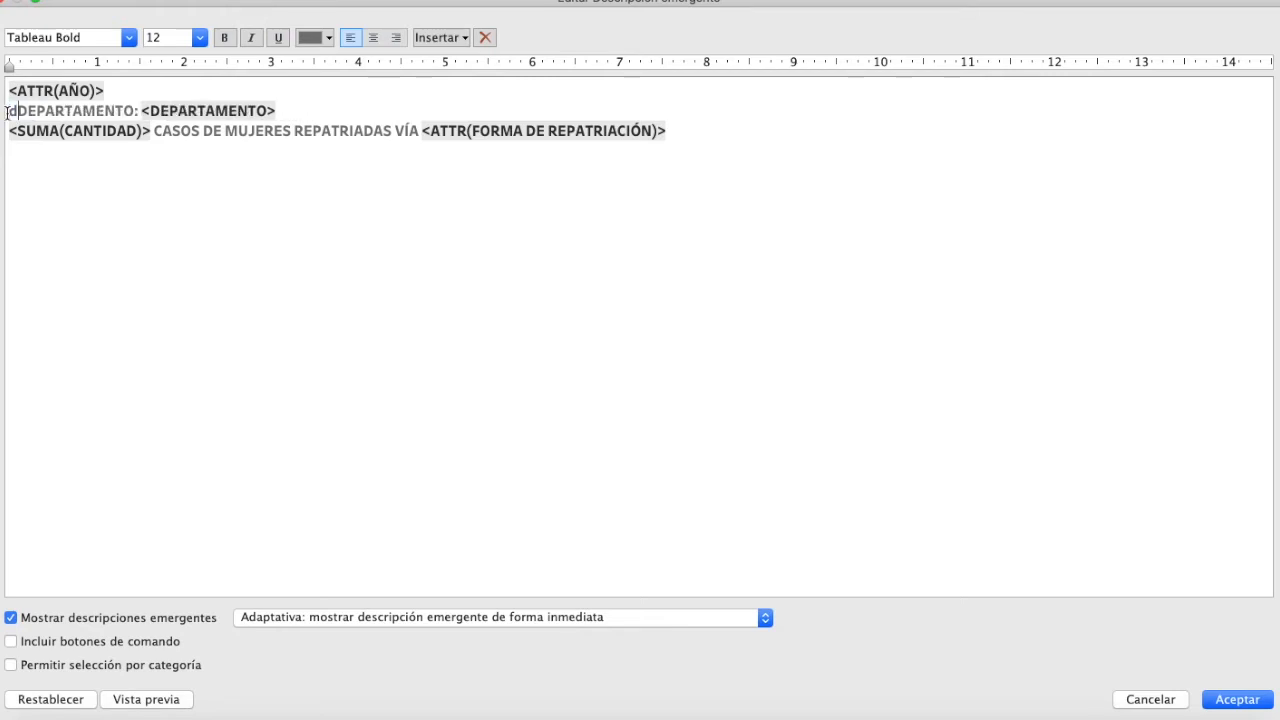
{"action": "left_click", "coordinate": [1237, 699]}
{"action": "mouse_move", "coordinate": [513, 255]}
Put an AÑO: caption before the ATTR(AÑO) field in the tooltip, formatted like the DEPARTAMENTO: caption, and check it on the treemap.
{"action": "left_click", "coordinate": [356, 298]}
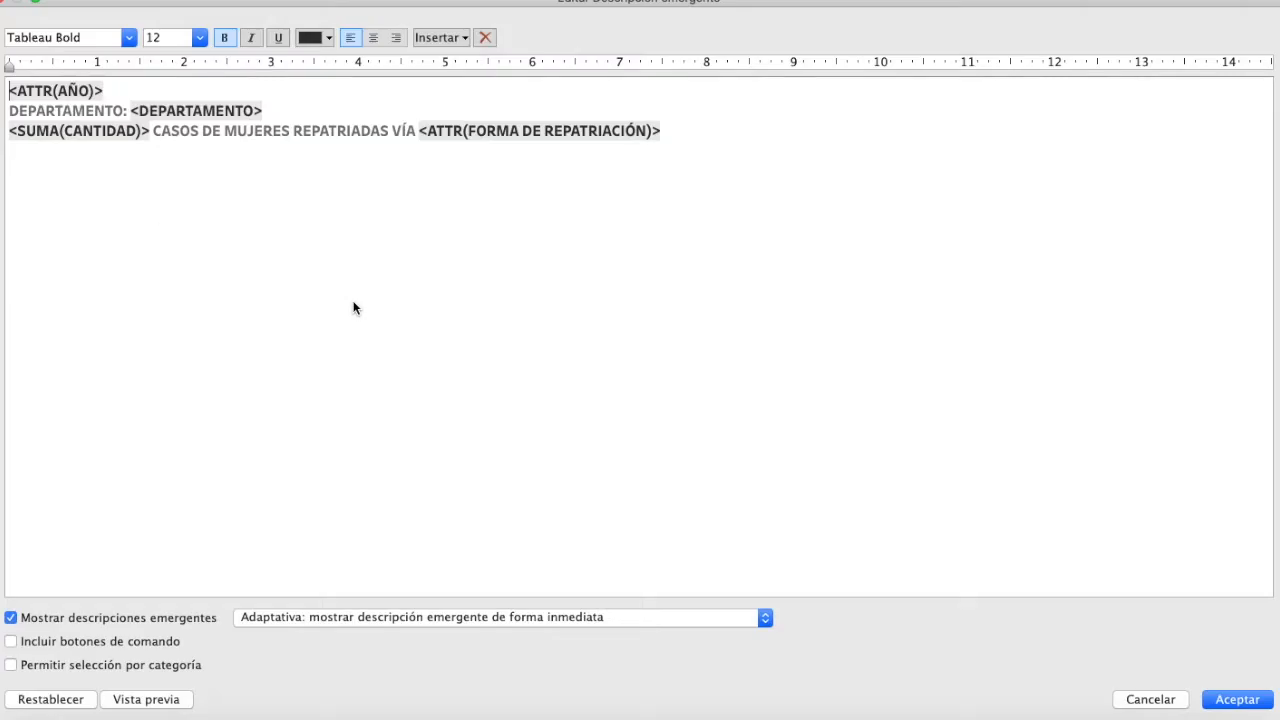
{"action": "double_click", "coordinate": [34, 111]}
{"action": "key", "text": "super+c"}
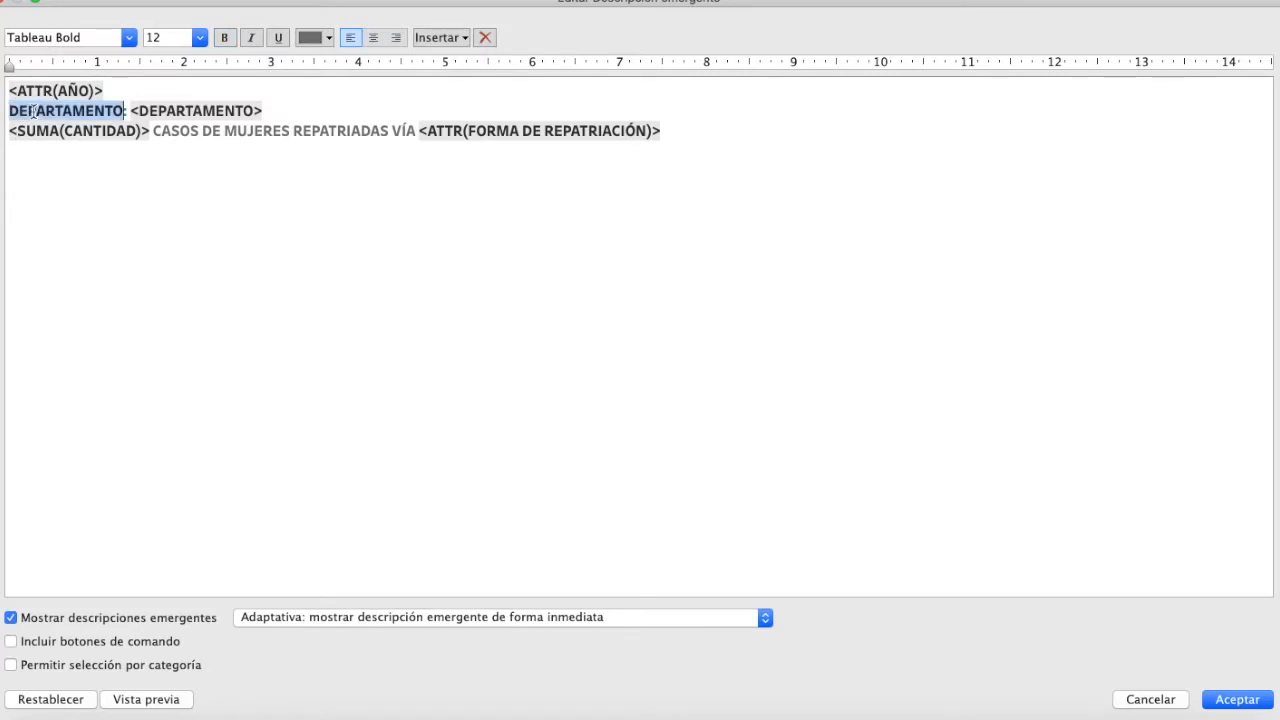
{"action": "double_click", "coordinate": [13, 92]}
{"action": "key", "text": "super+v"}
{"action": "double_click", "coordinate": [15, 92]}
{"action": "type", "text": "a"}
{"action": "key", "text": "BackSpace"}
{"action": "type", "text": "AÑO"}
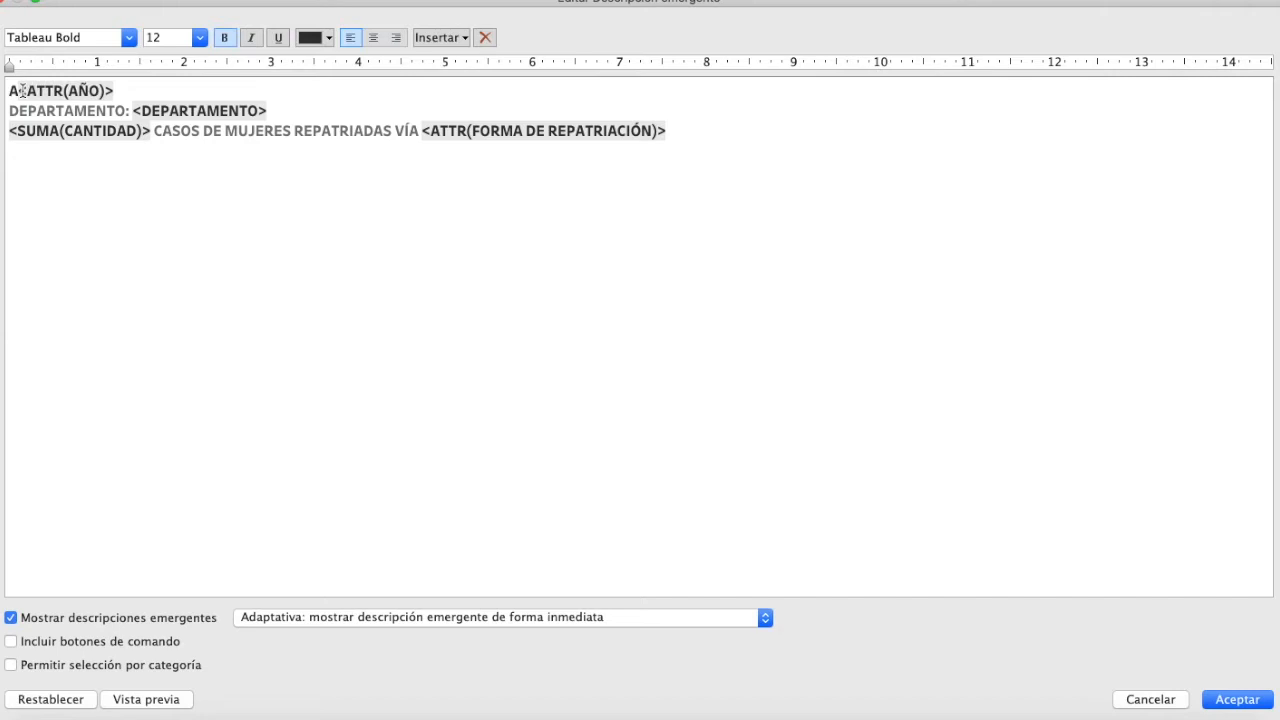
{"action": "key", "text": "super+z"}
{"action": "key", "text": "super+z"}
{"action": "type", "text": "a"}
{"action": "type", "text": "AÑO:"}
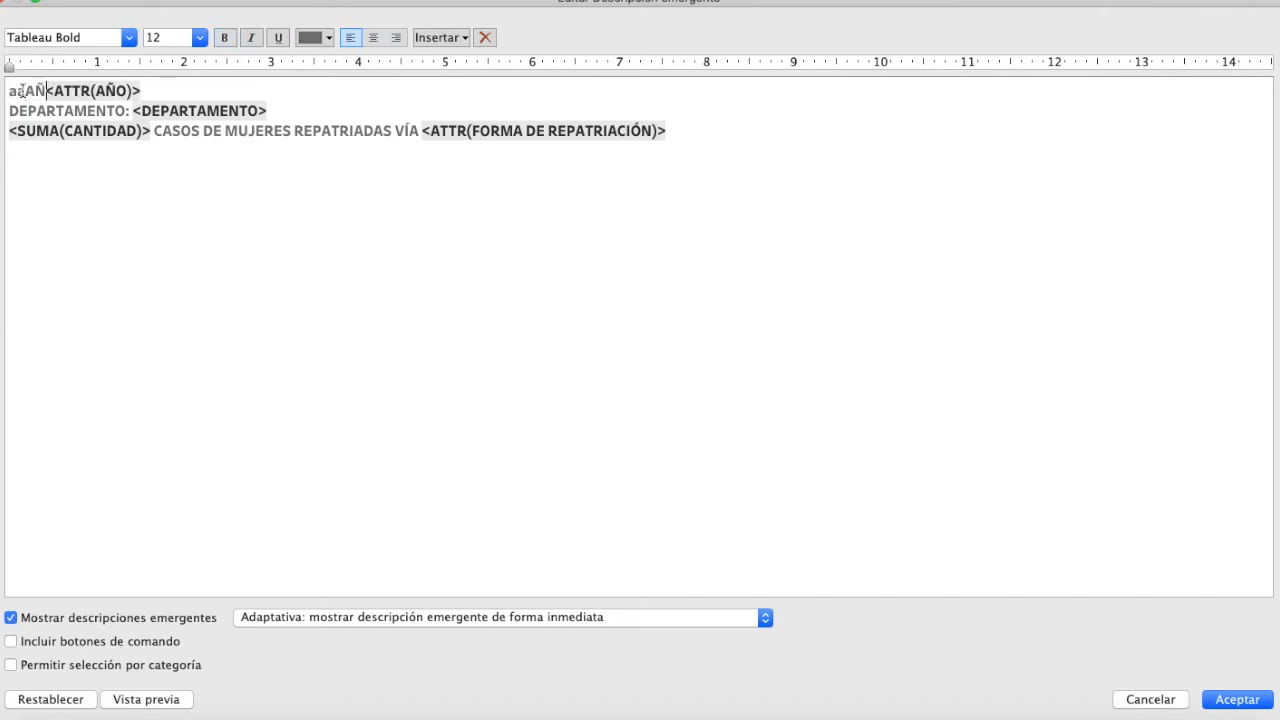
{"action": "left_click", "coordinate": [19, 91]}
{"action": "key", "text": "BackSpace"}
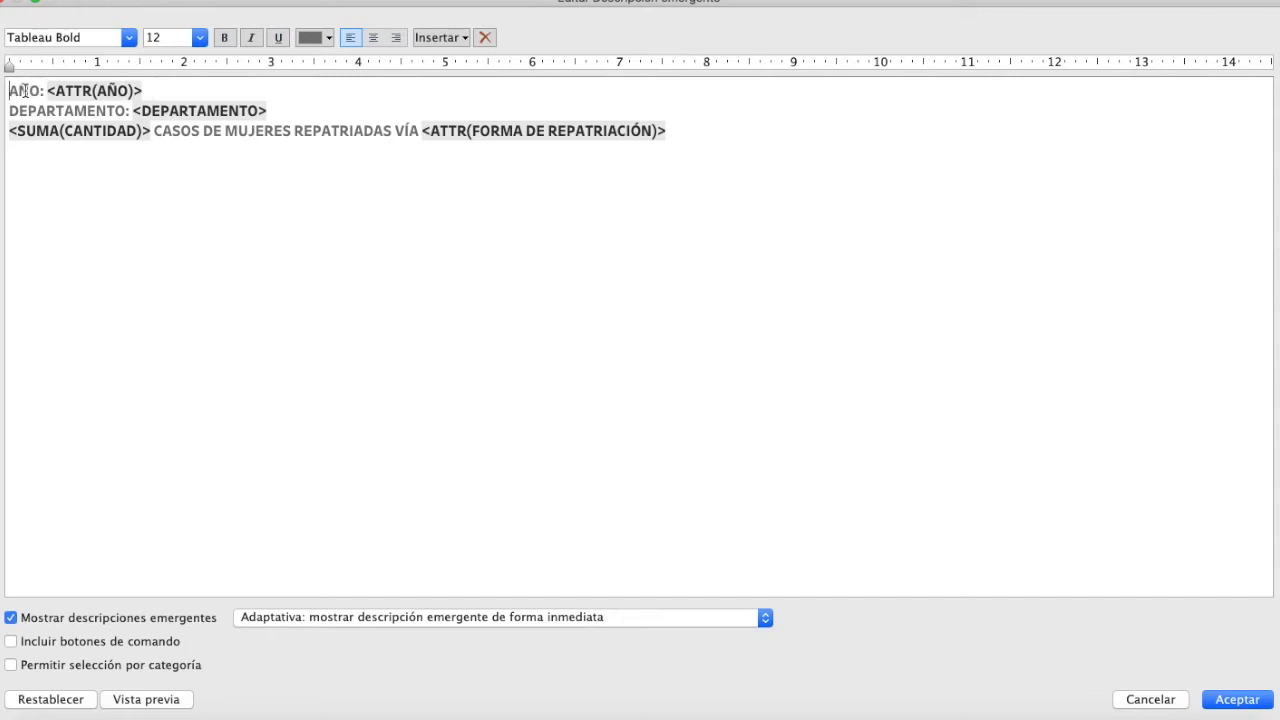
{"action": "left_click", "coordinate": [1237, 699]}
{"action": "mouse_move", "coordinate": [530, 237]}
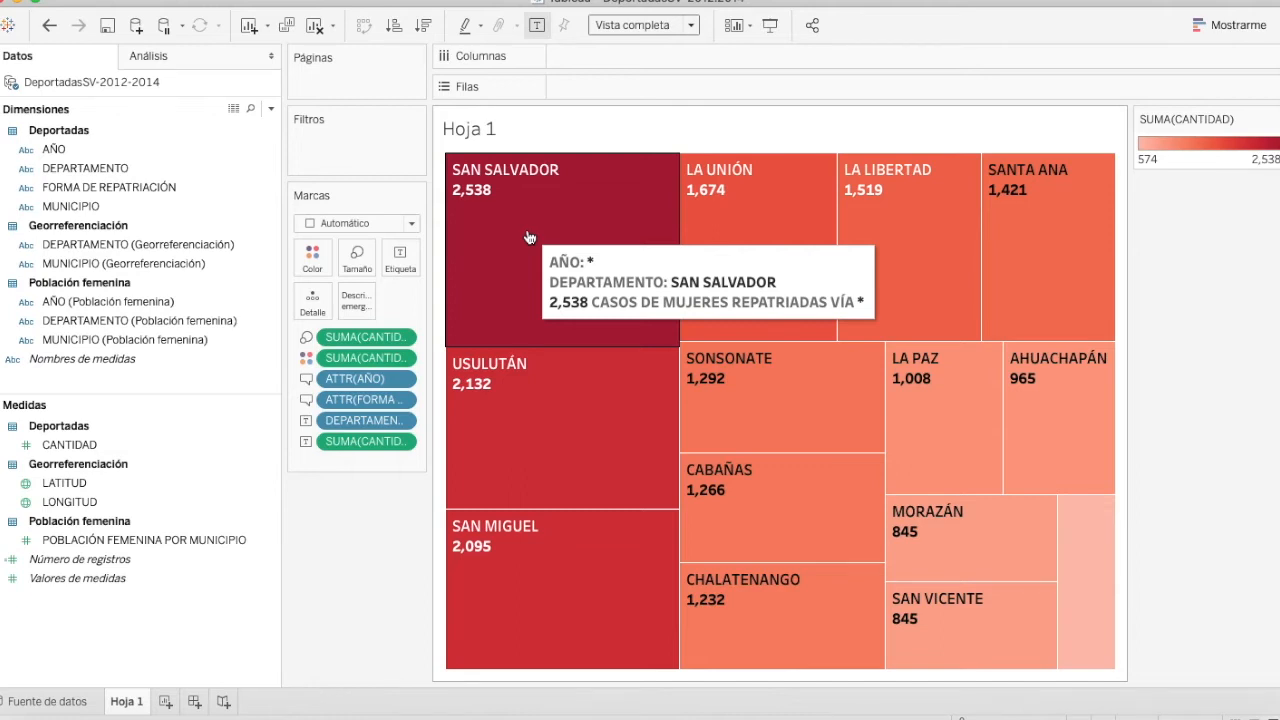
Rename the worksheet Hoja 1 as 1. Situación general.
{"action": "double_click", "coordinate": [127, 701]}
{"action": "type", "text": "1."}
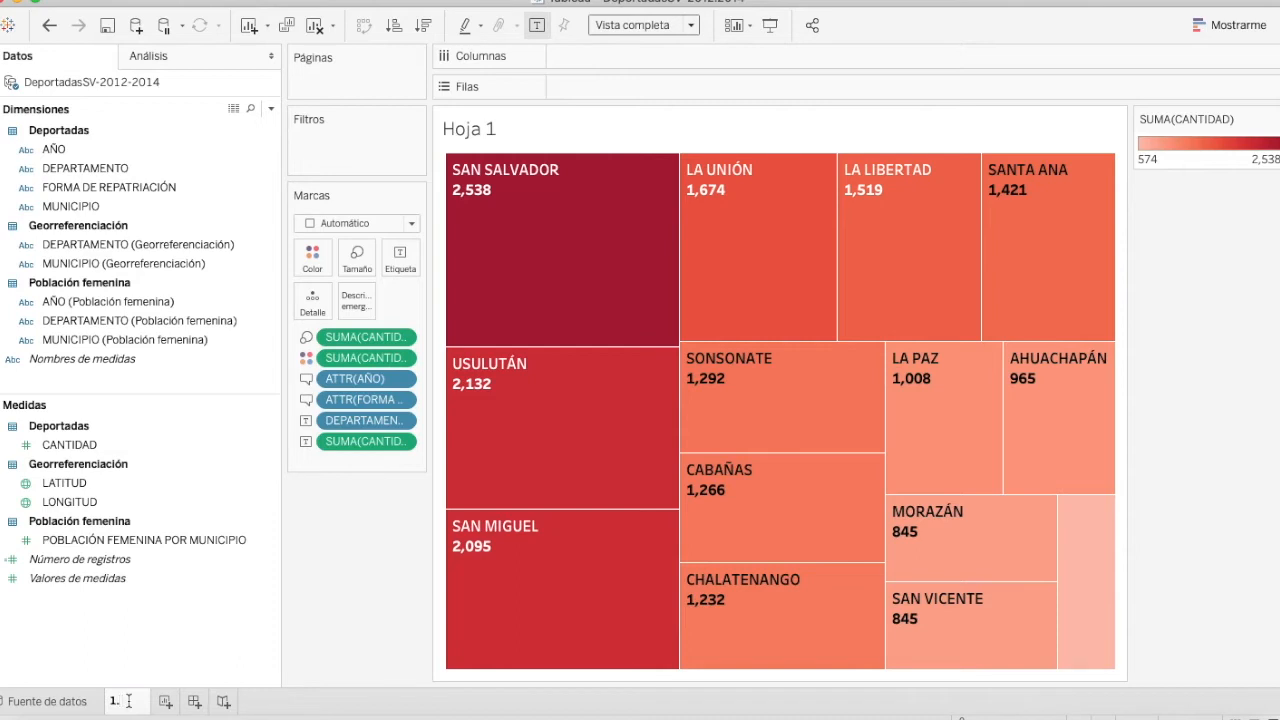
{"action": "type", "text": " c"}
{"action": "key", "text": "BackSpace"}
{"action": "type", "text": "Copm"}
{"action": "key", "text": "BackSpace"}
{"action": "key", "text": "BackSpace"}
{"action": "key", "text": "BackSpace"}
{"action": "type", "text": "ituación gne"}
{"action": "key", "text": "BackSpace"}
{"action": "key", "text": "BackSpace"}
{"action": "type", "text": "eneral"}
{"action": "key", "text": "Return"}
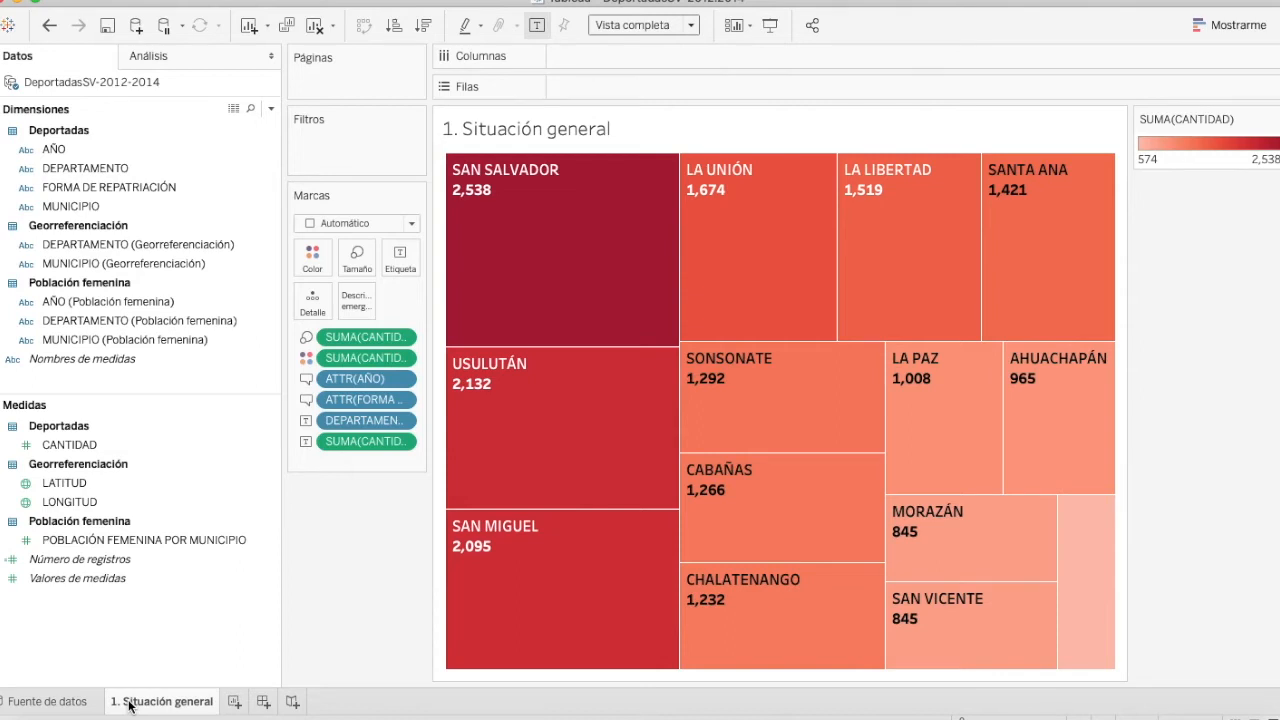
Add the Deportadas AÑO dimension as a filter with all of its values selected.
{"action": "left_click_drag", "start_coordinate": [84, 155], "coordinate": [340, 160]}
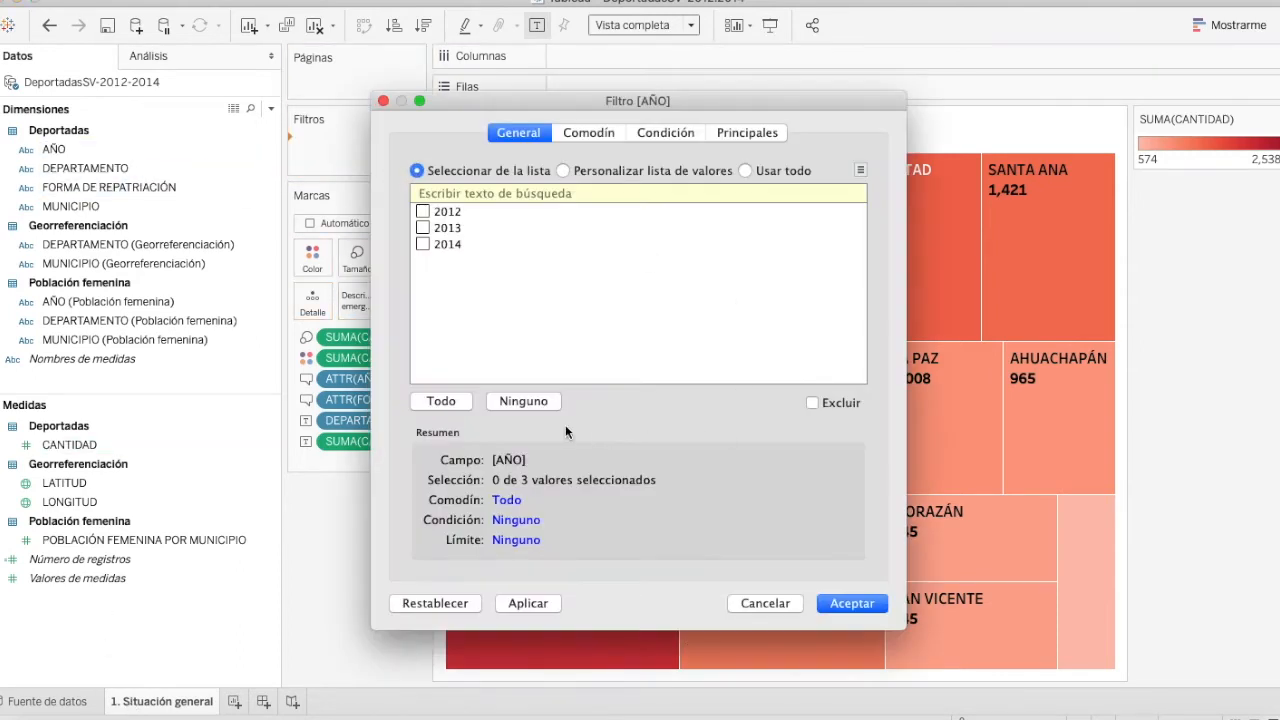
{"action": "left_click", "coordinate": [439, 406]}
{"action": "left_click", "coordinate": [839, 402]}
{"action": "left_click", "coordinate": [839, 402]}
{"action": "left_click", "coordinate": [851, 603]}
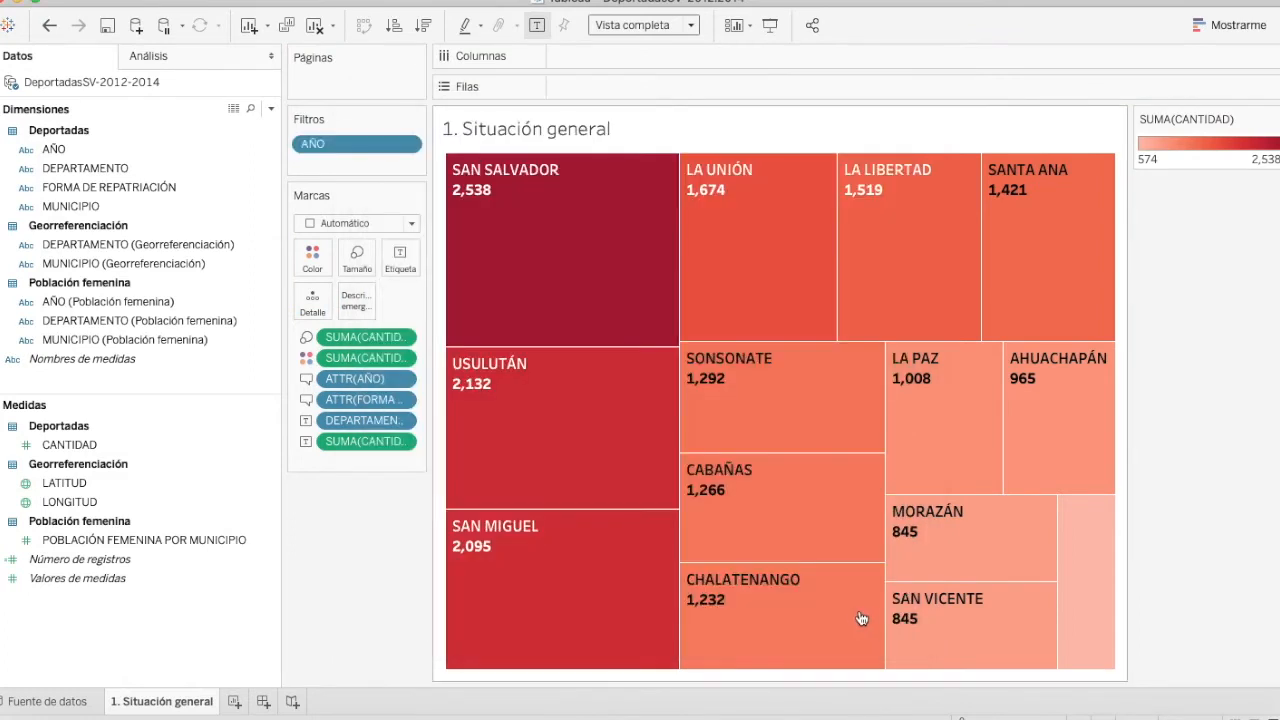
Add the FORMA DE REPATRIACIÓN dimension as a filter with all of its values selected.
{"action": "left_click", "coordinate": [95, 211]}
{"action": "left_click", "coordinate": [97, 168]}
{"action": "left_click_drag", "start_coordinate": [95, 185], "coordinate": [306, 170]}
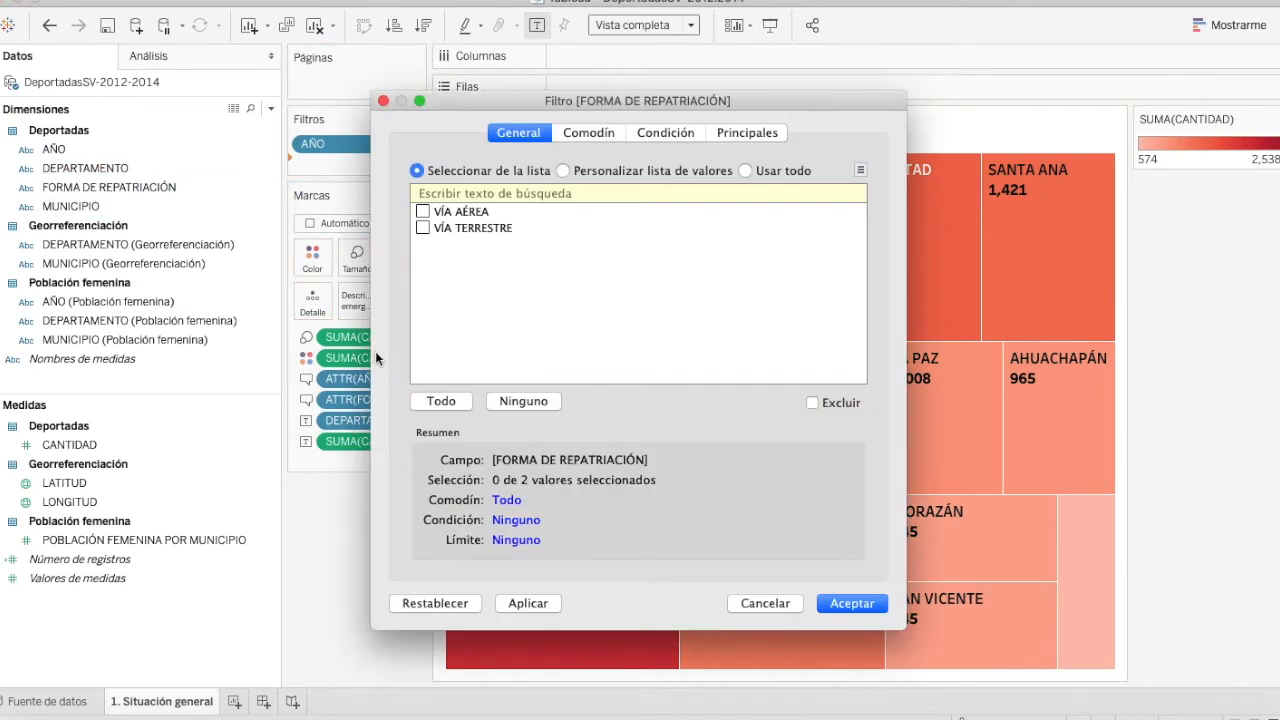
{"action": "left_click", "coordinate": [440, 401]}
{"action": "left_click", "coordinate": [851, 604]}
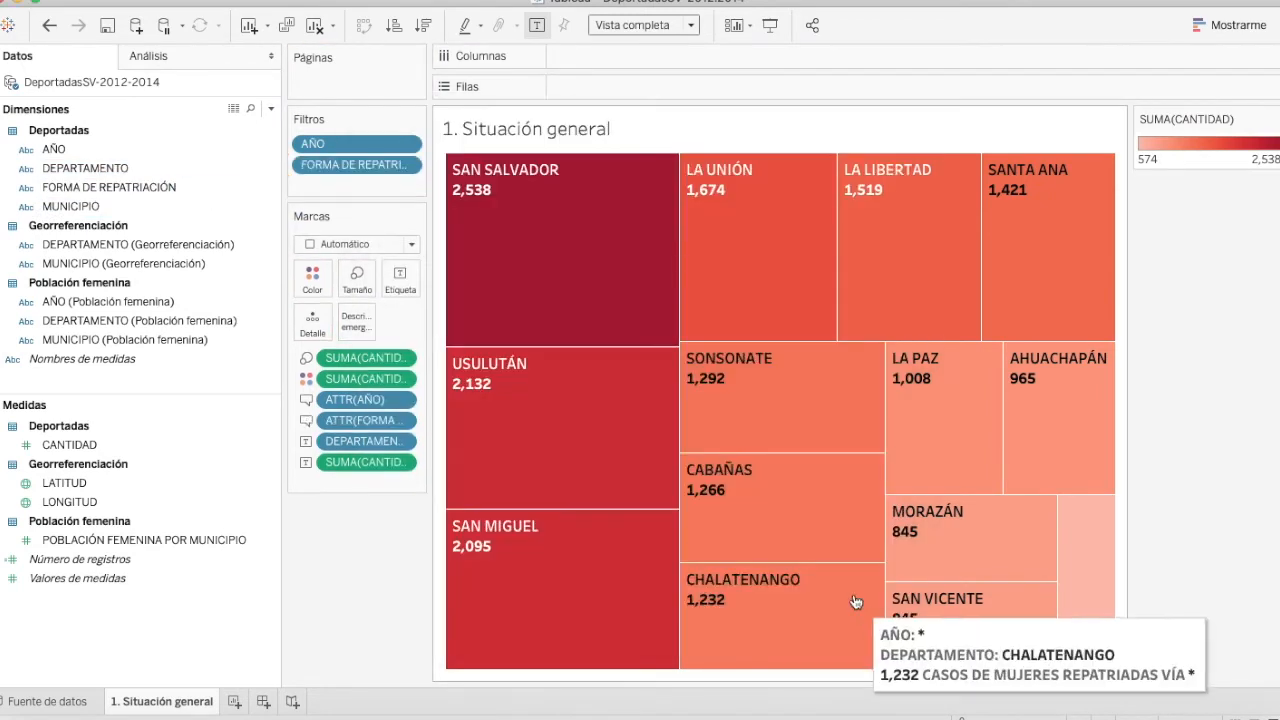
Replace the worksheet title's text with SITUACIÓN DE MUJERES REPATRIADAS A ESCALA NACIONAL.
{"action": "double_click", "coordinate": [655, 124]}
{"action": "key", "text": "super+a"}
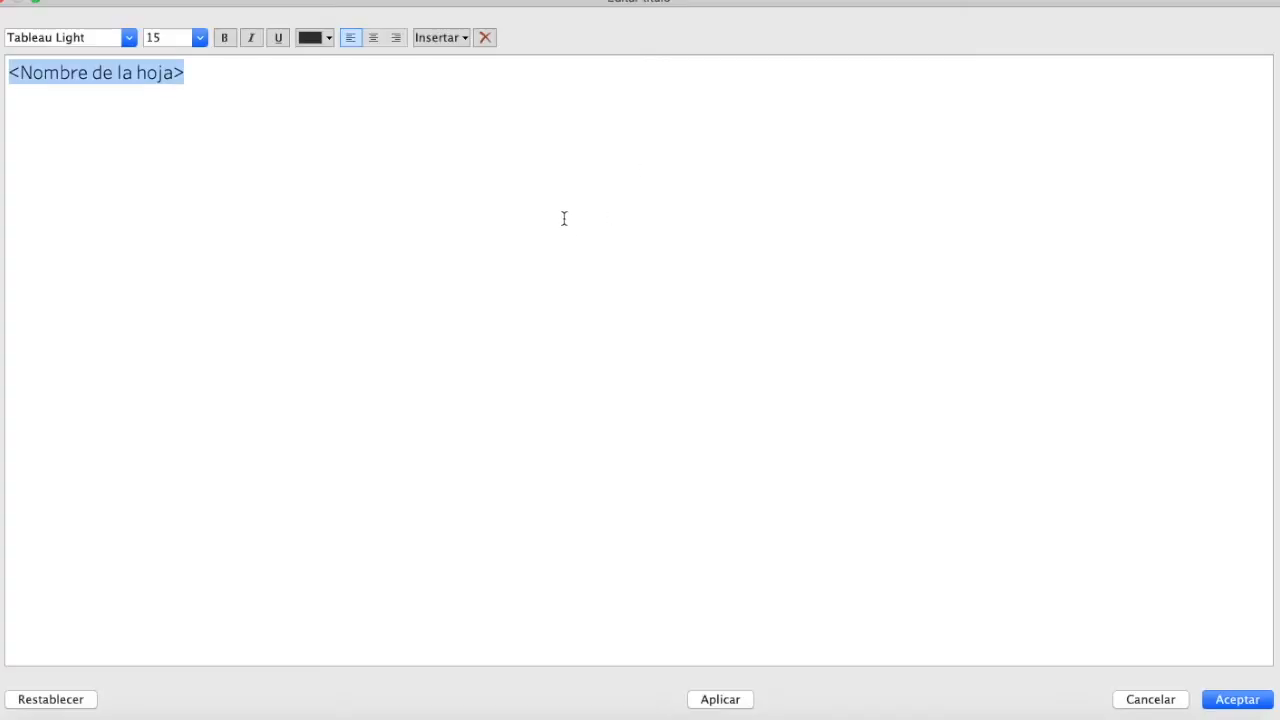
{"action": "type", "text": "SITUAC"}
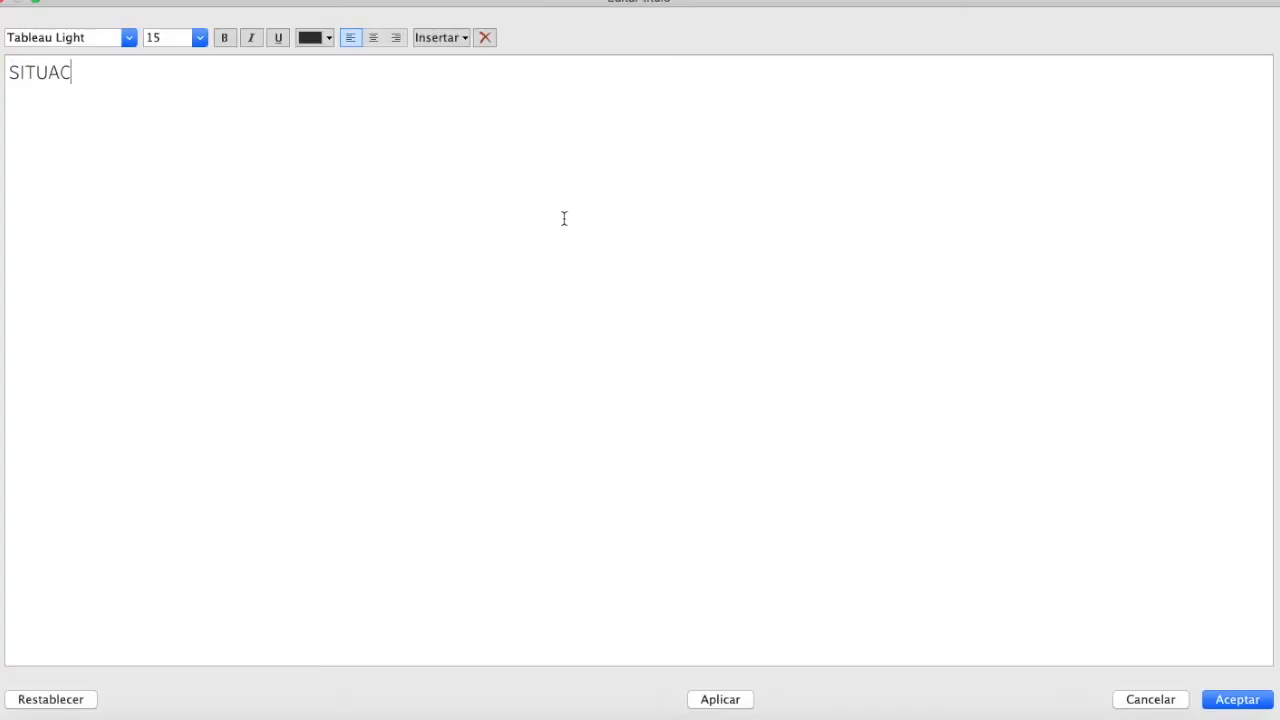
{"action": "type", "text": "IÓN "}
{"action": "type", "text": "DE MUJERES REPA"}
{"action": "type", "text": "TRIADAS A ES"}
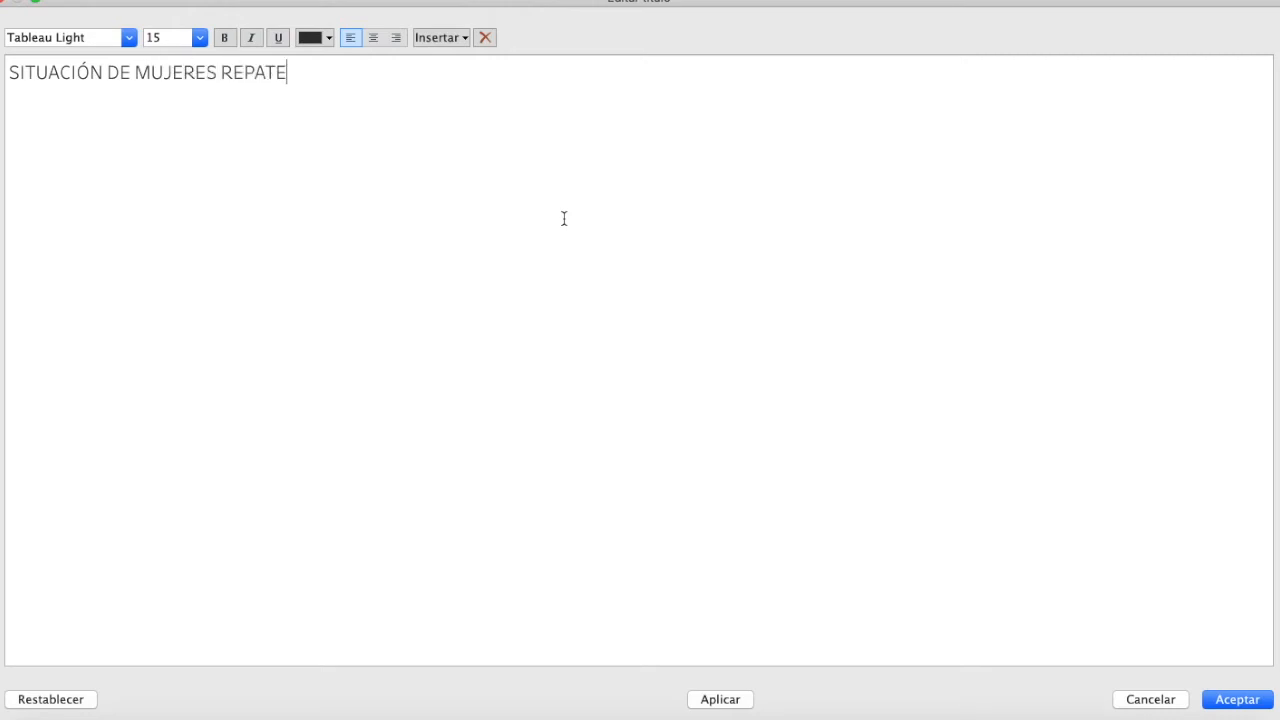
{"action": "type", "text": "CALA"}
{"action": "key", "text": "BackSpace"}
{"action": "type", "text": "LA NACIONAL"}
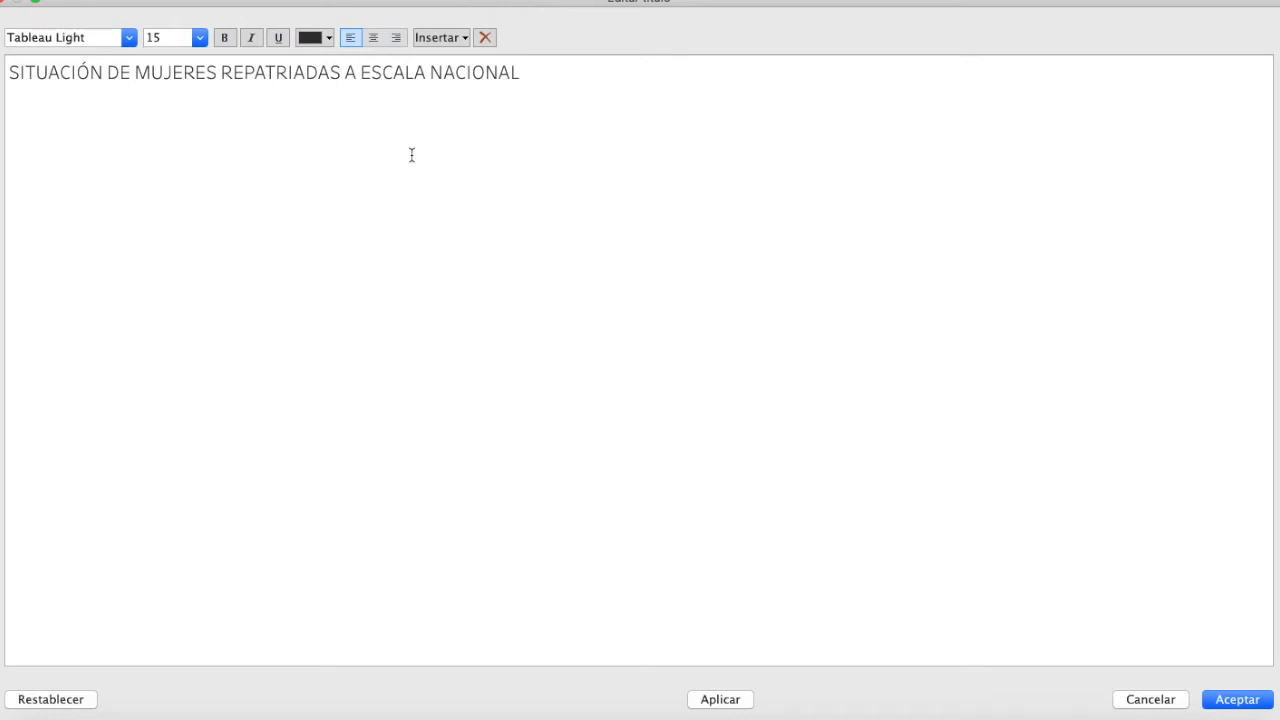
Extend the title with VÍA and the ATTR(FORMA DE REPATRIACIÓN) field after REPATRIADAS, and PARA EL AÑO with the ATTR(AÑO) field at its end.
{"action": "left_click", "coordinate": [346, 72]}
{"action": "type", "text": "VÍA"}
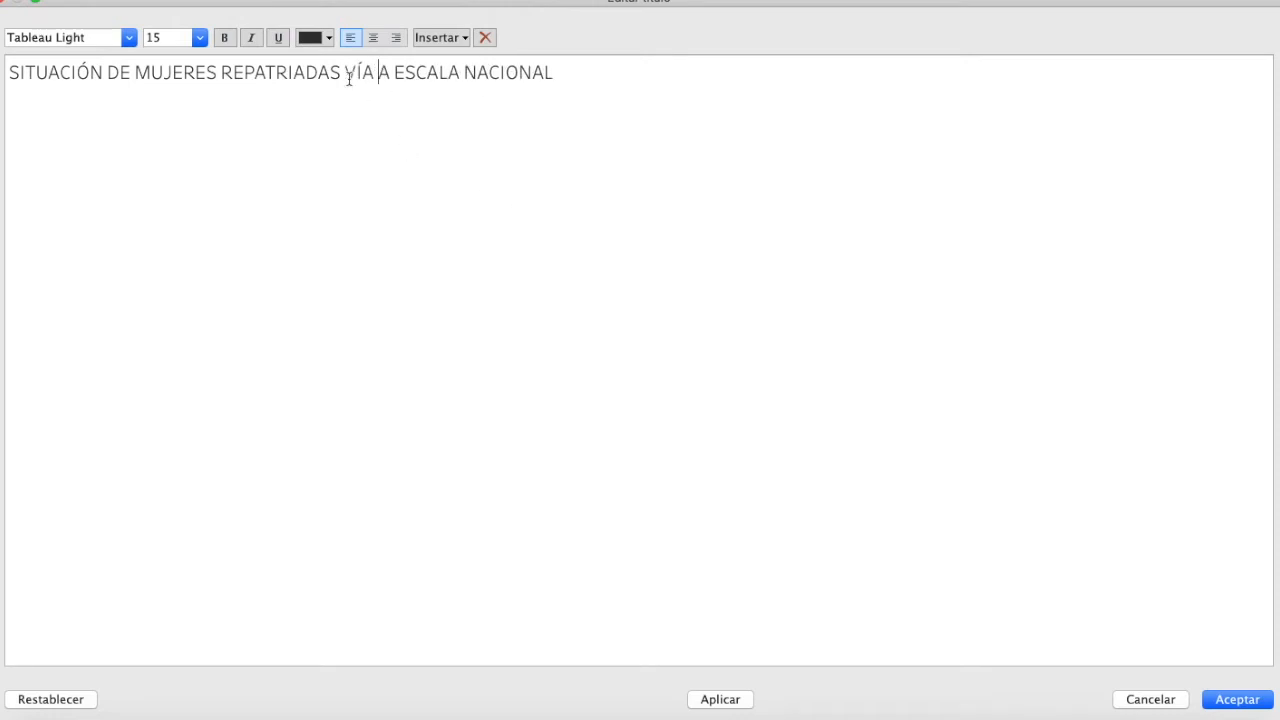
{"action": "left_click", "coordinate": [440, 37]}
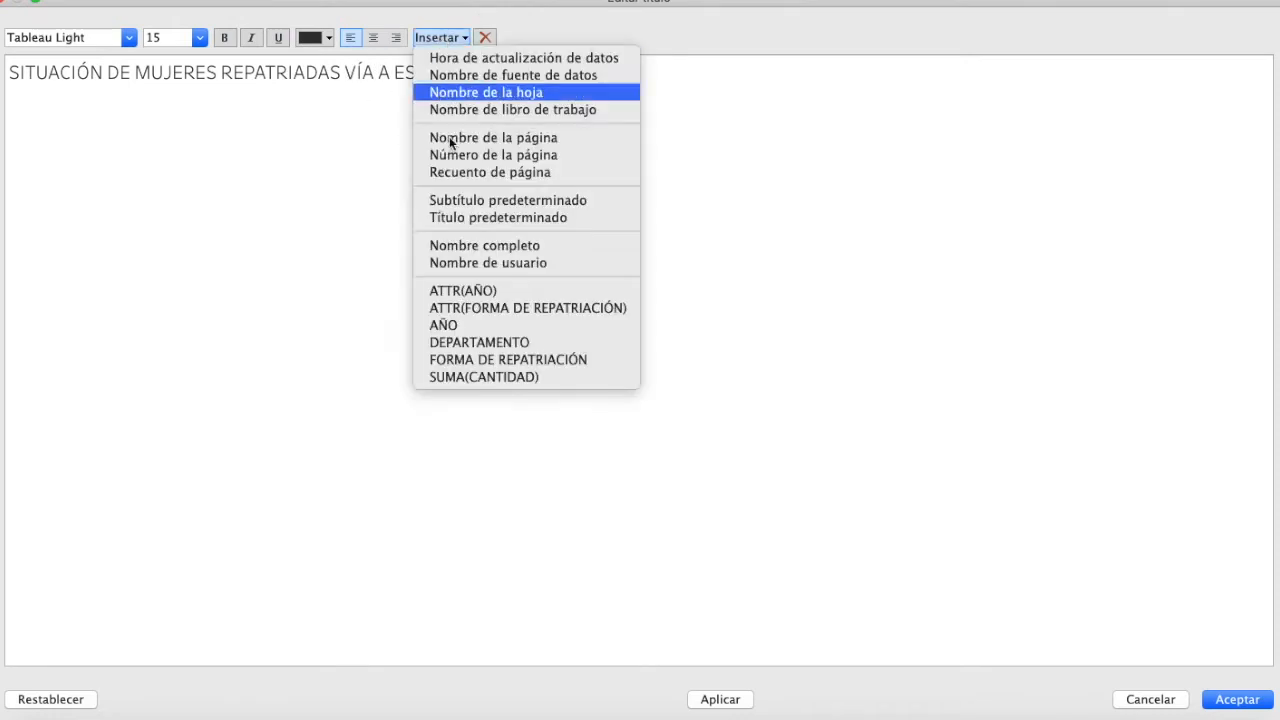
{"action": "left_click", "coordinate": [482, 308]}
{"action": "left_click", "coordinate": [866, 72]}
{"action": "type", "text": "PARA EL AÑO"}
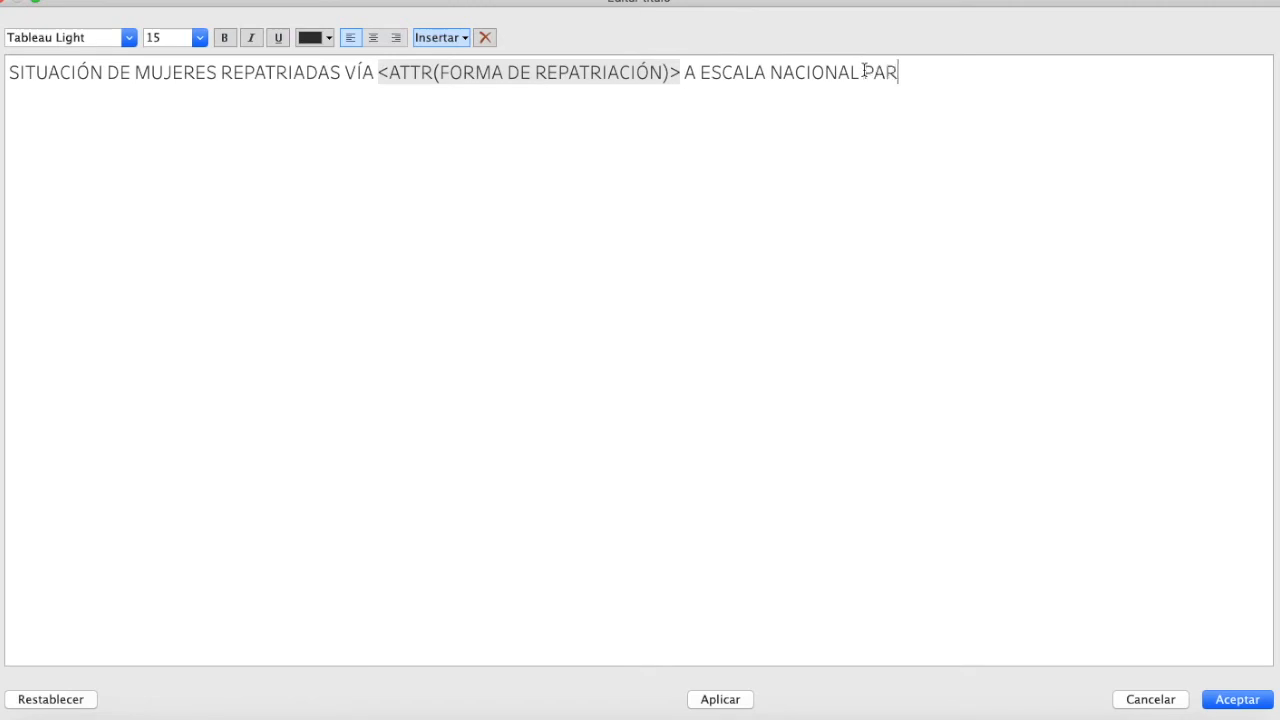
{"action": "left_click", "coordinate": [459, 41]}
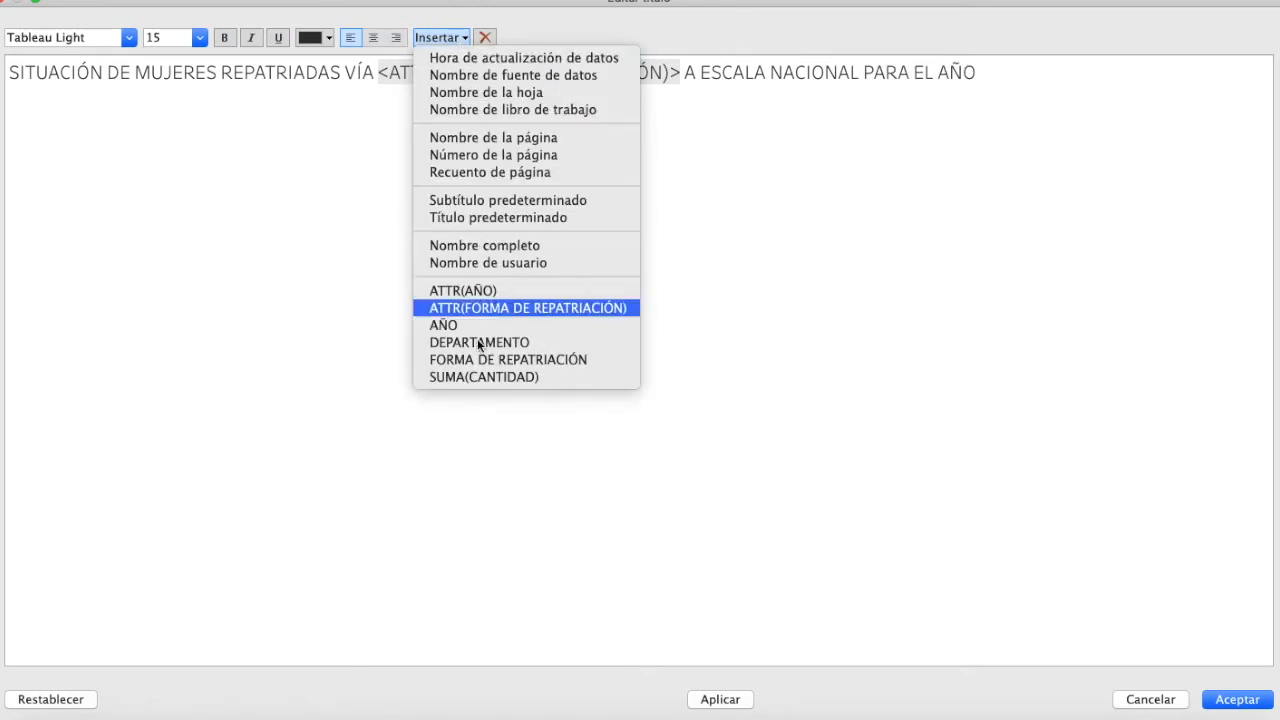
{"action": "left_click", "coordinate": [468, 290]}
Format the whole worksheet title in the Tableau Bold font, centre it, and accept the title changes.
{"action": "key", "text": "super+a"}
{"action": "left_click", "coordinate": [307, 40]}
{"action": "left_click", "coordinate": [298, 52]}
{"action": "left_click", "coordinate": [127, 38]}
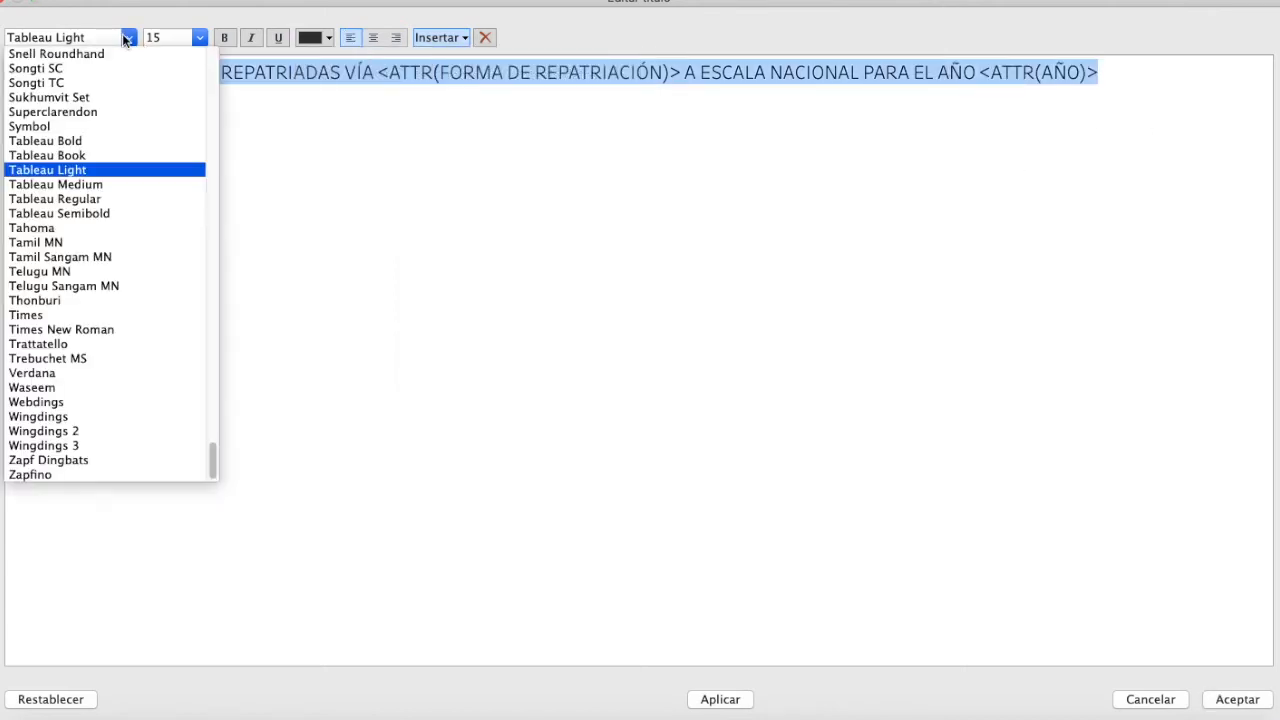
{"action": "left_click", "coordinate": [100, 141]}
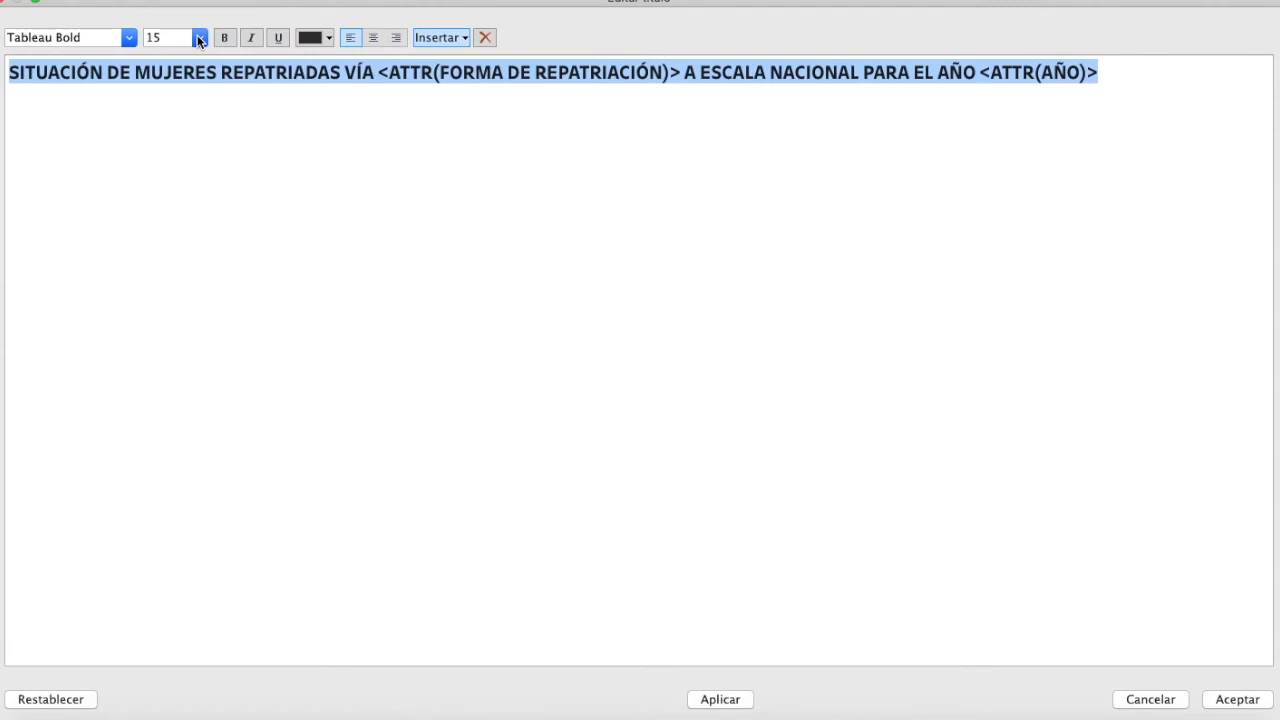
{"action": "left_click", "coordinate": [373, 37]}
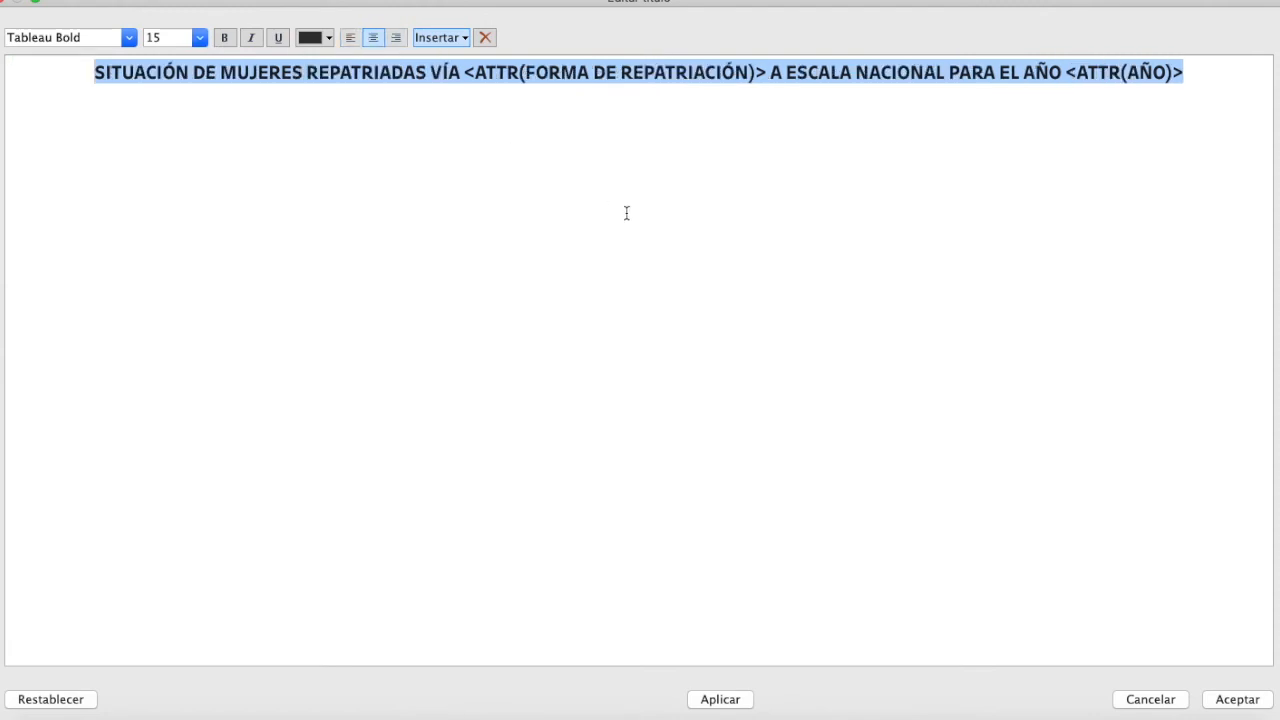
{"action": "left_click", "coordinate": [626, 211]}
{"action": "left_click", "coordinate": [1237, 699]}
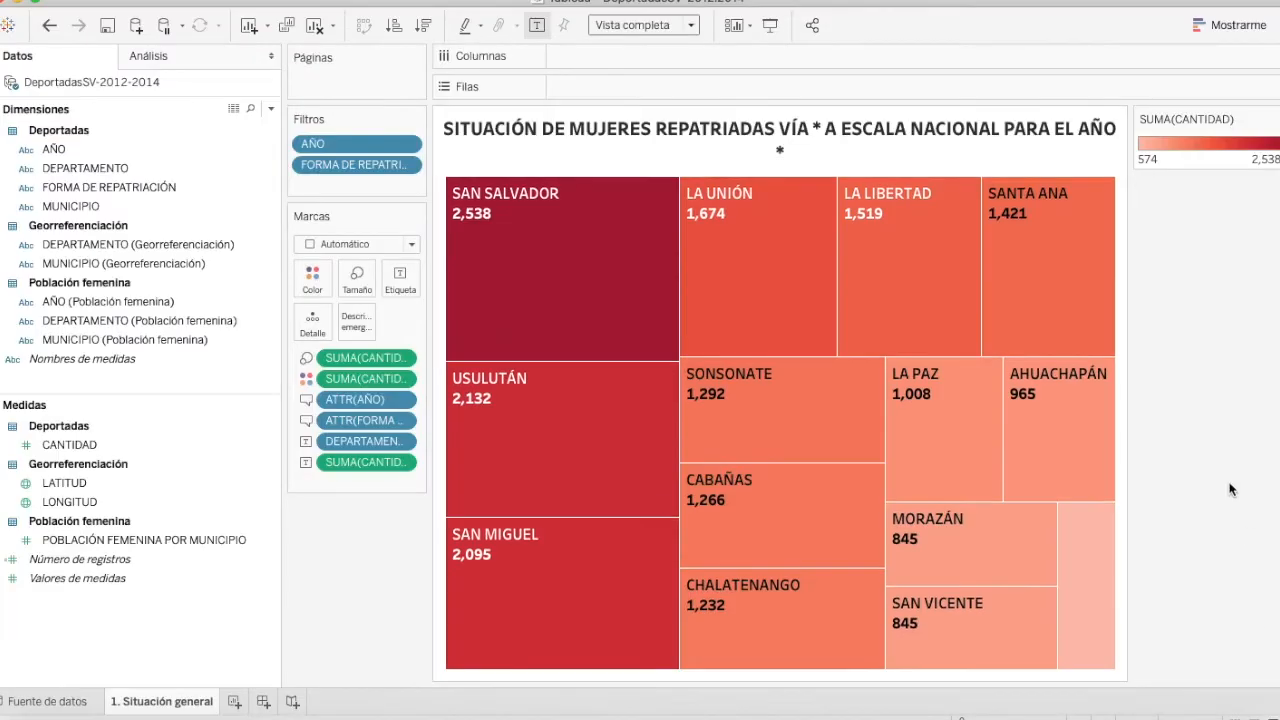
{"action": "right_click", "coordinate": [717, 150]}
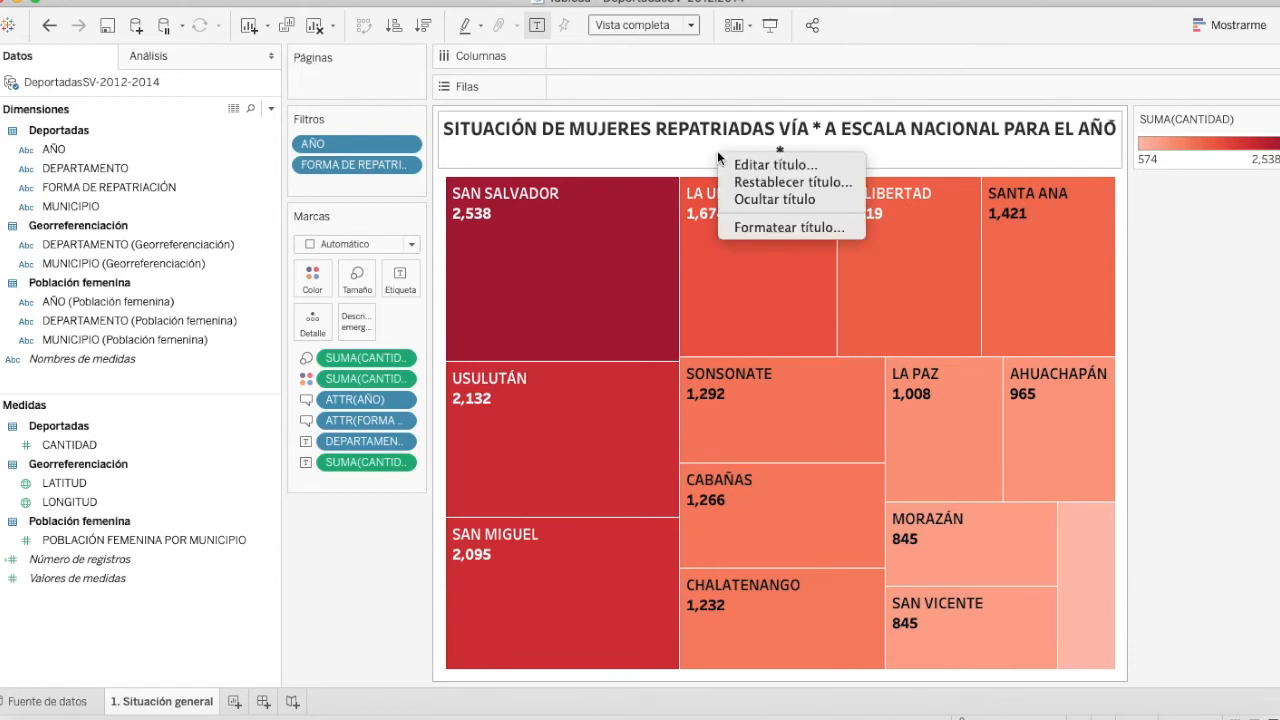
{"action": "left_click", "coordinate": [760, 229]}
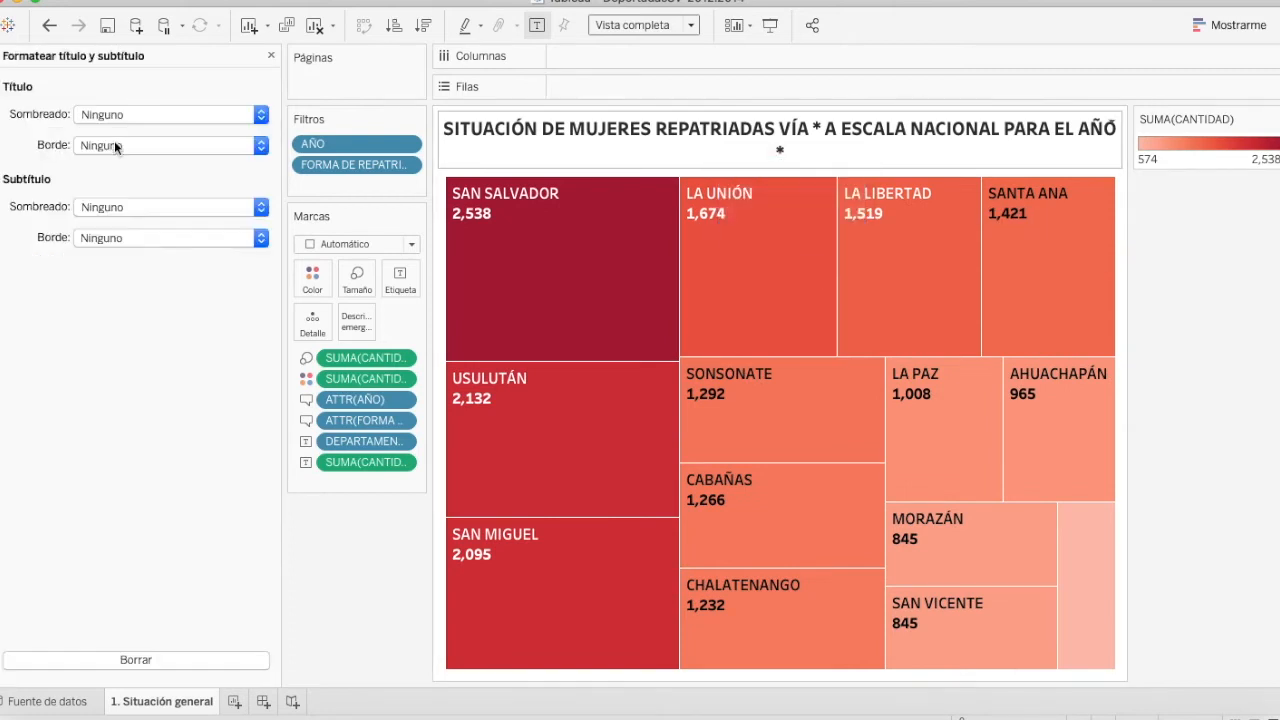
{"action": "left_click", "coordinate": [270, 55]}
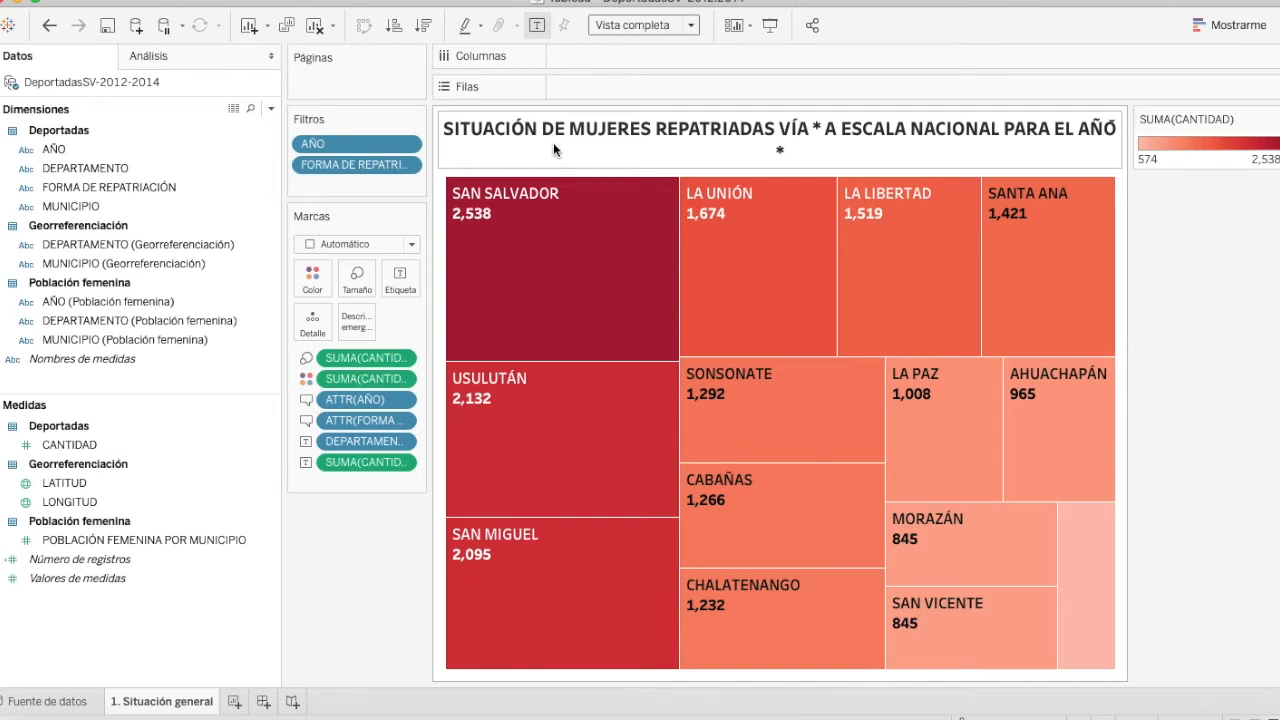
{"action": "right_click", "coordinate": [553, 142]}
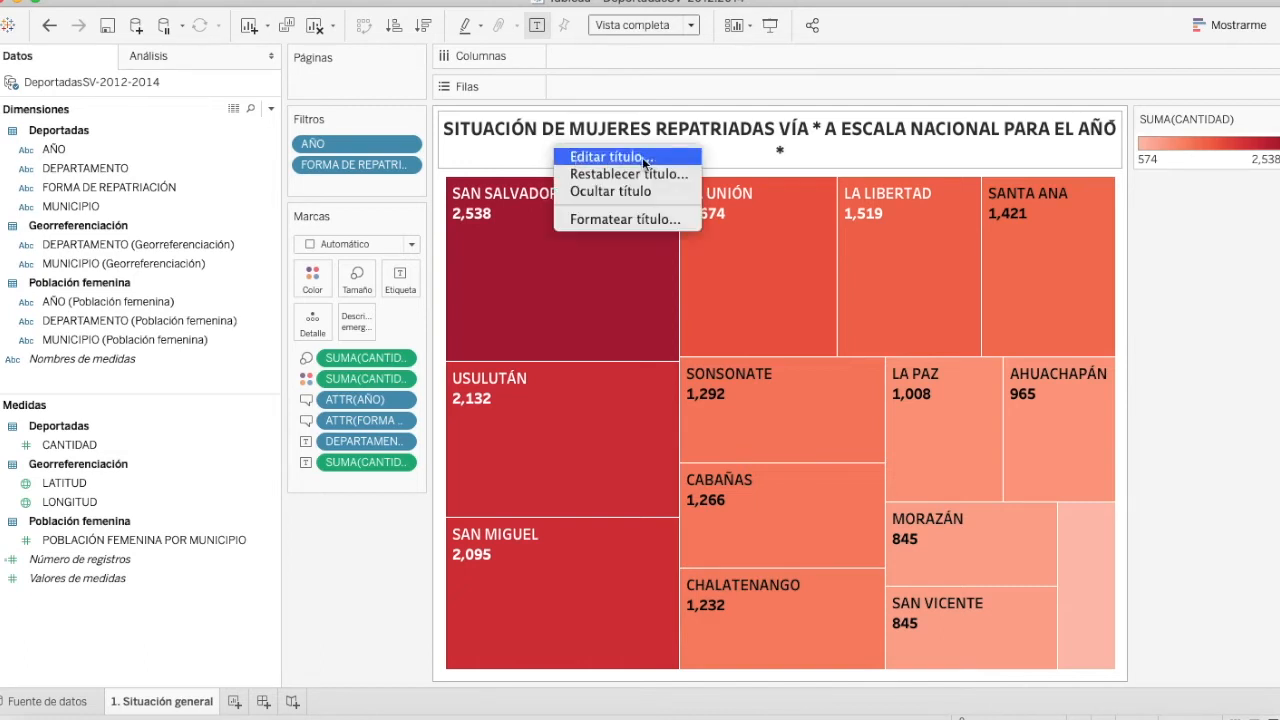
Shade the worksheet title's background in black at 10% opacity and close the title formatting.
{"action": "right_click", "coordinate": [725, 147]}
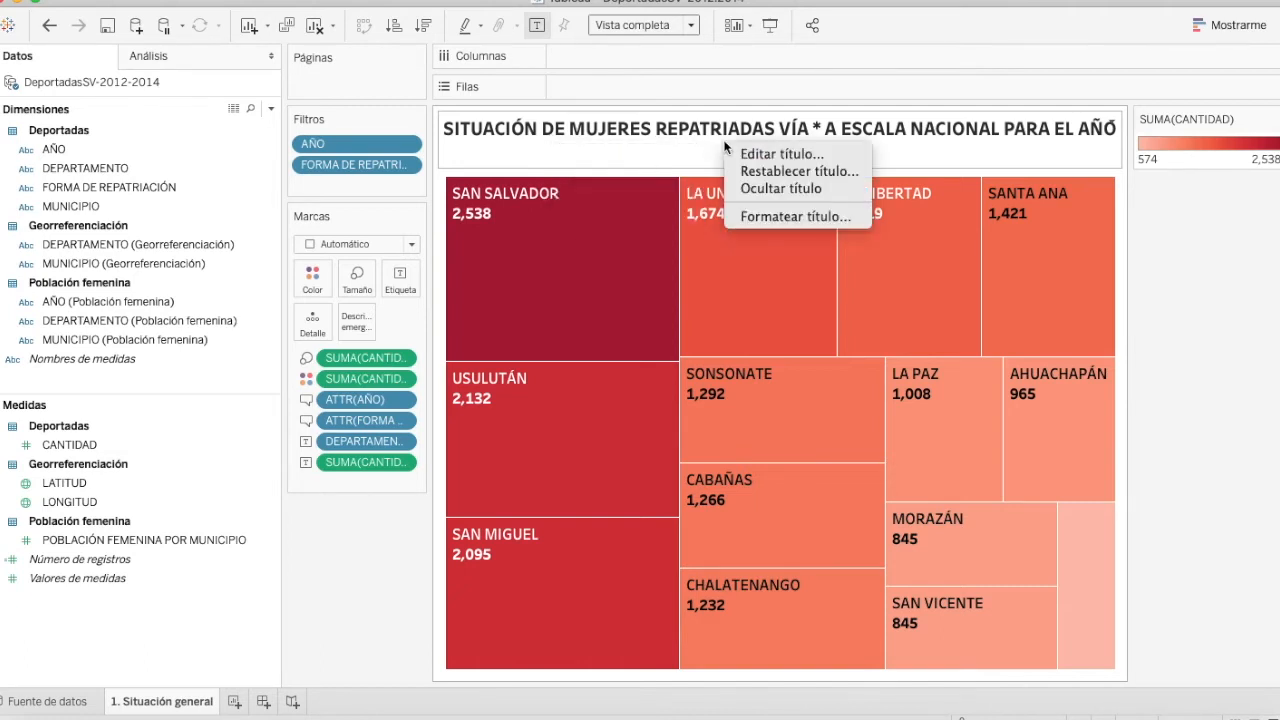
{"action": "left_click", "coordinate": [793, 217]}
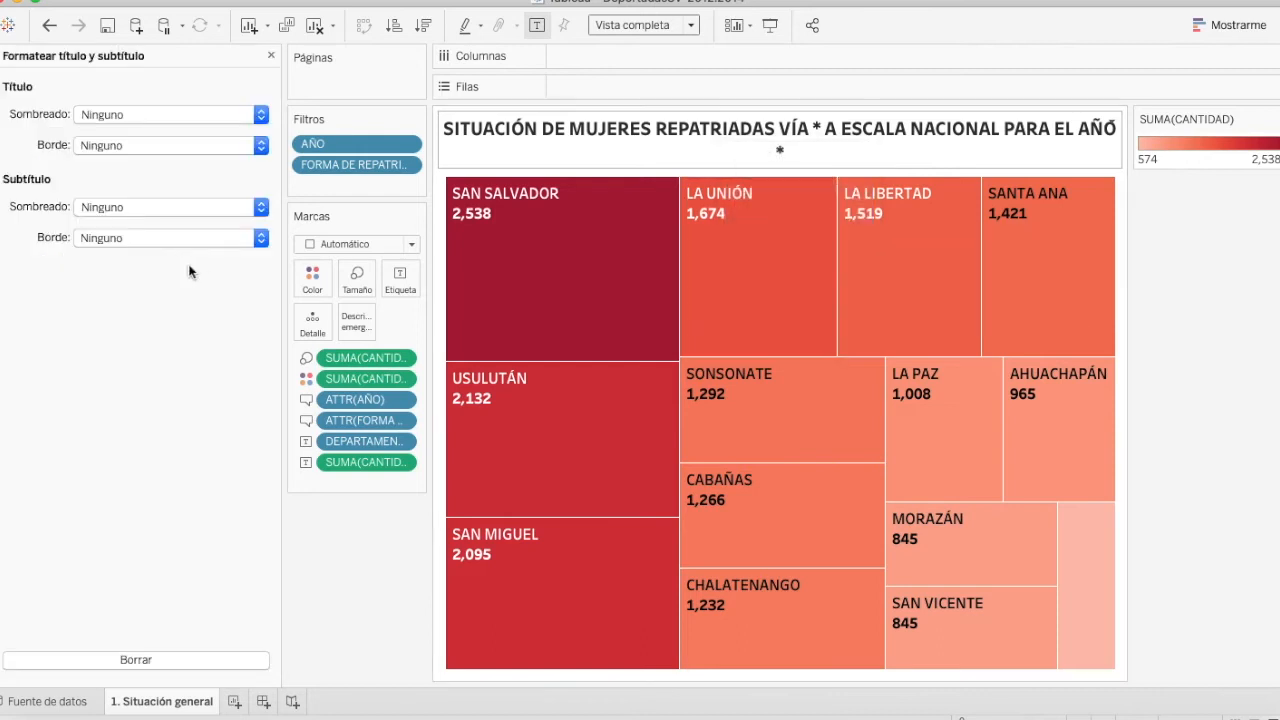
{"action": "left_click", "coordinate": [122, 116]}
{"action": "left_click", "coordinate": [86, 169]}
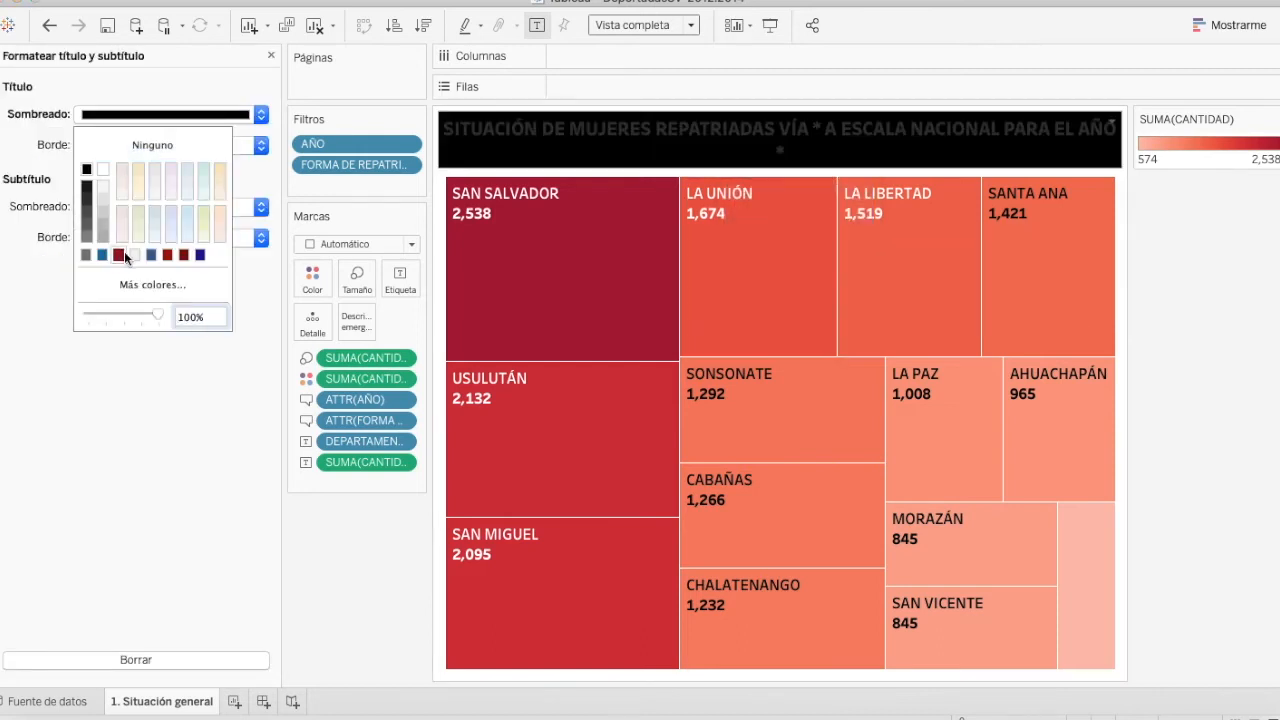
{"action": "left_click", "coordinate": [189, 318]}
{"action": "key", "text": "BackSpace"}
{"action": "key", "text": "Return"}
{"action": "left_click", "coordinate": [375, 565]}
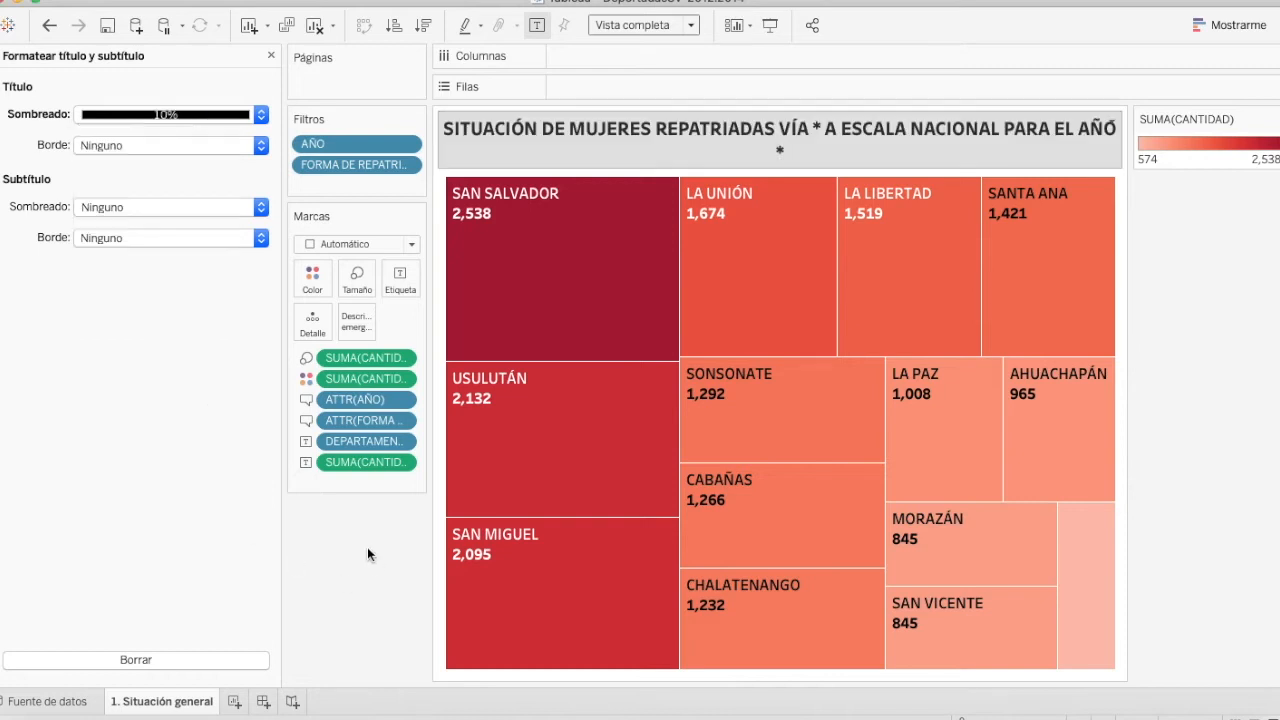
{"action": "left_click", "coordinate": [270, 55]}
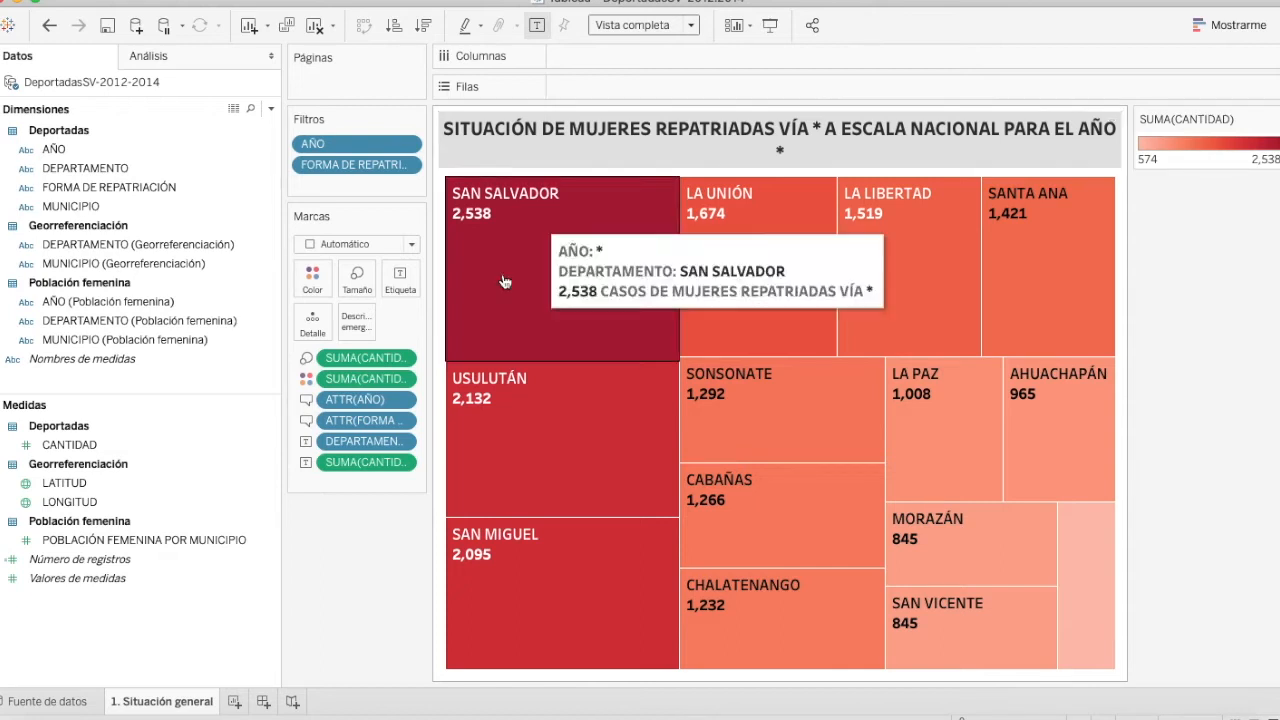
Create a new worksheet and place LATITUD on its columns and LONGITUD on its rows.
{"action": "left_click", "coordinate": [240, 700]}
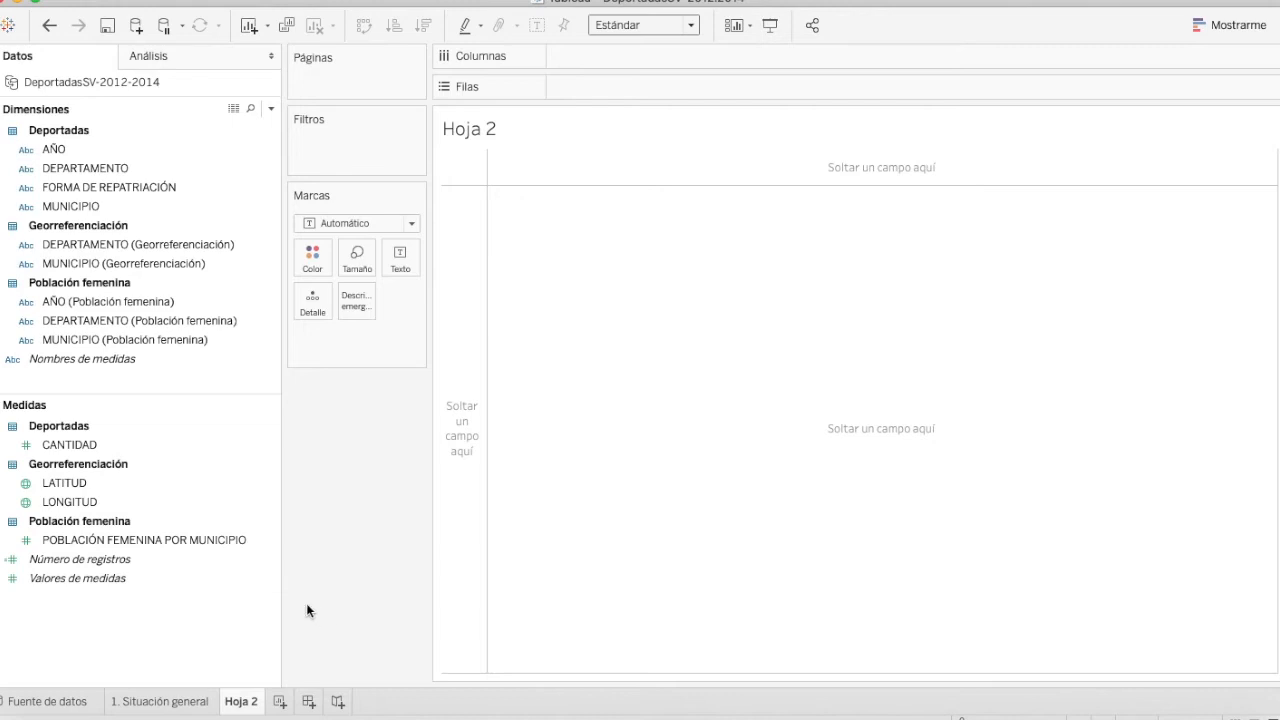
{"action": "left_click", "coordinate": [74, 483]}
{"action": "left_click_drag", "start_coordinate": [74, 482], "coordinate": [577, 62]}
{"action": "left_click", "coordinate": [57, 508]}
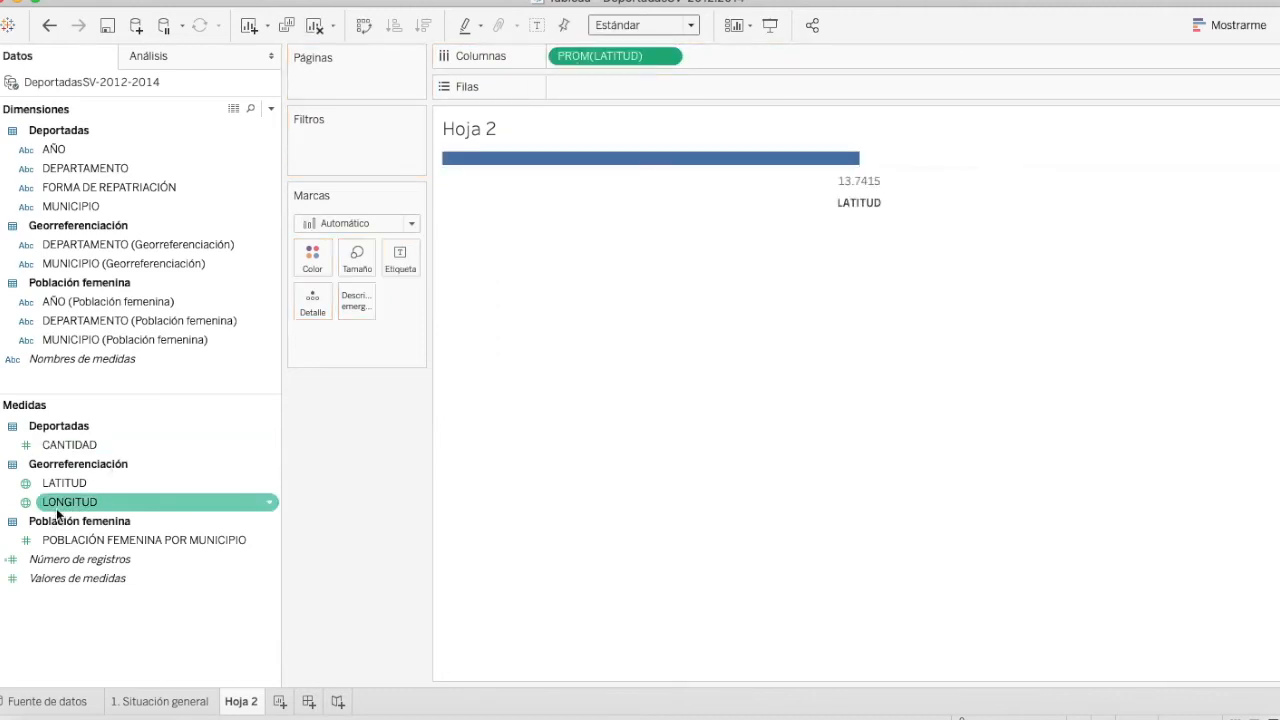
{"action": "left_click_drag", "start_coordinate": [57, 514], "coordinate": [569, 98]}
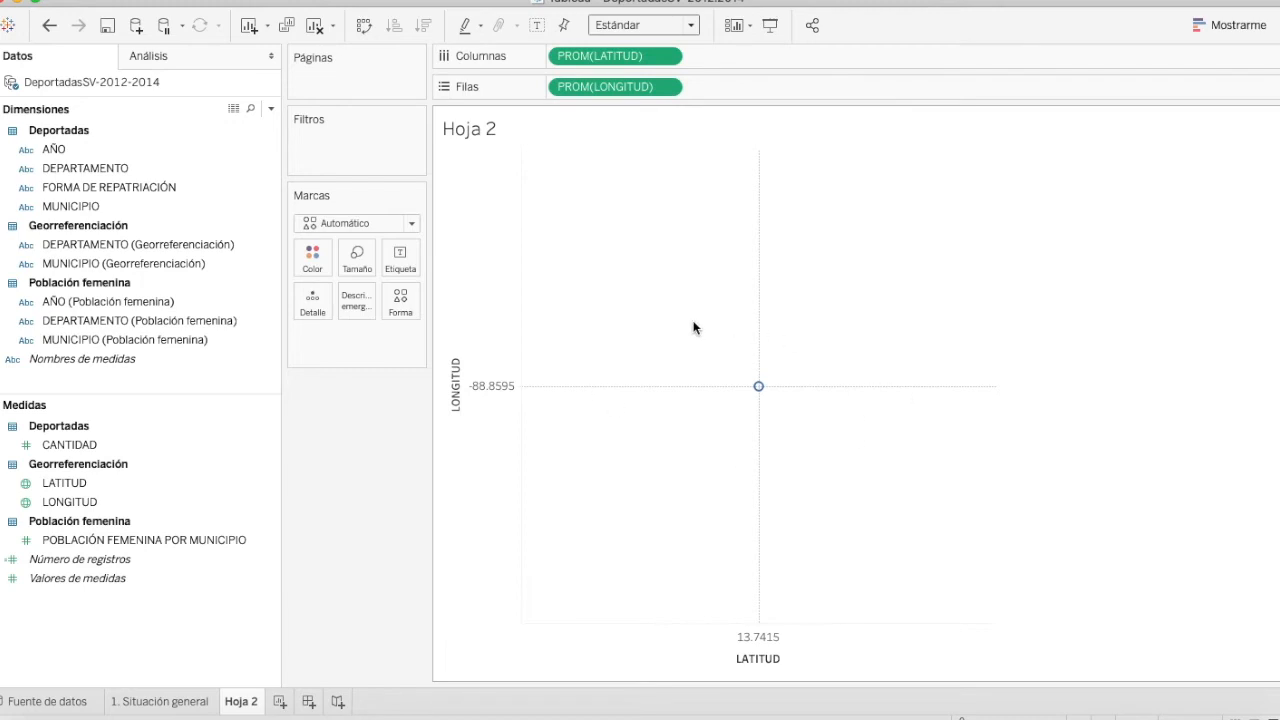
Try converting the LATITUD column field to a dimension, and undo the conversion.
{"action": "left_click", "coordinate": [666, 56]}
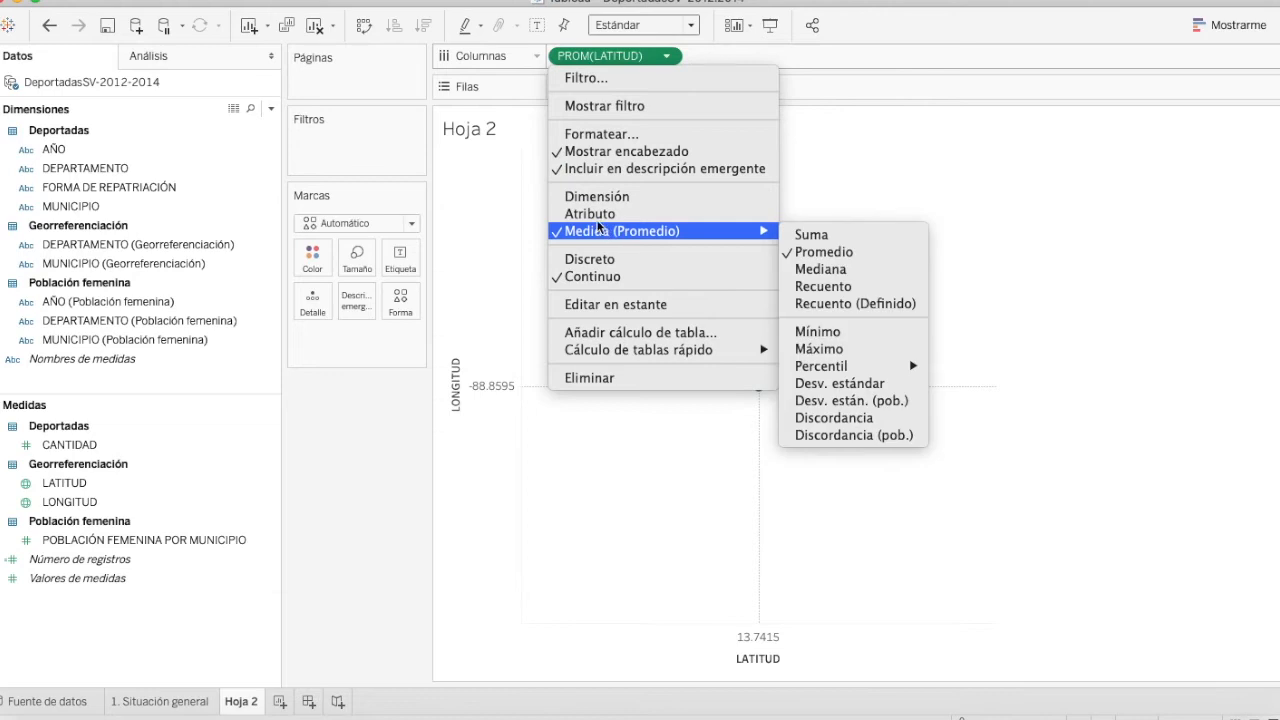
{"action": "left_click", "coordinate": [507, 214]}
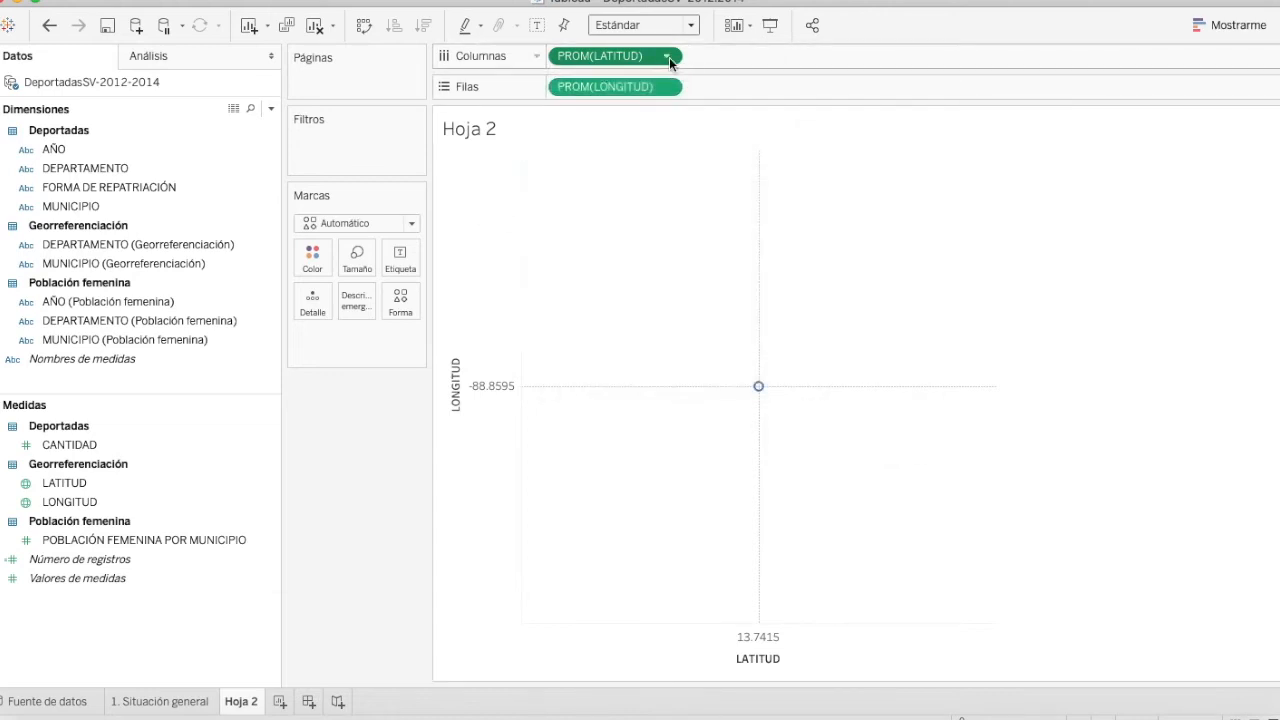
{"action": "left_click", "coordinate": [666, 56]}
{"action": "left_click", "coordinate": [612, 195]}
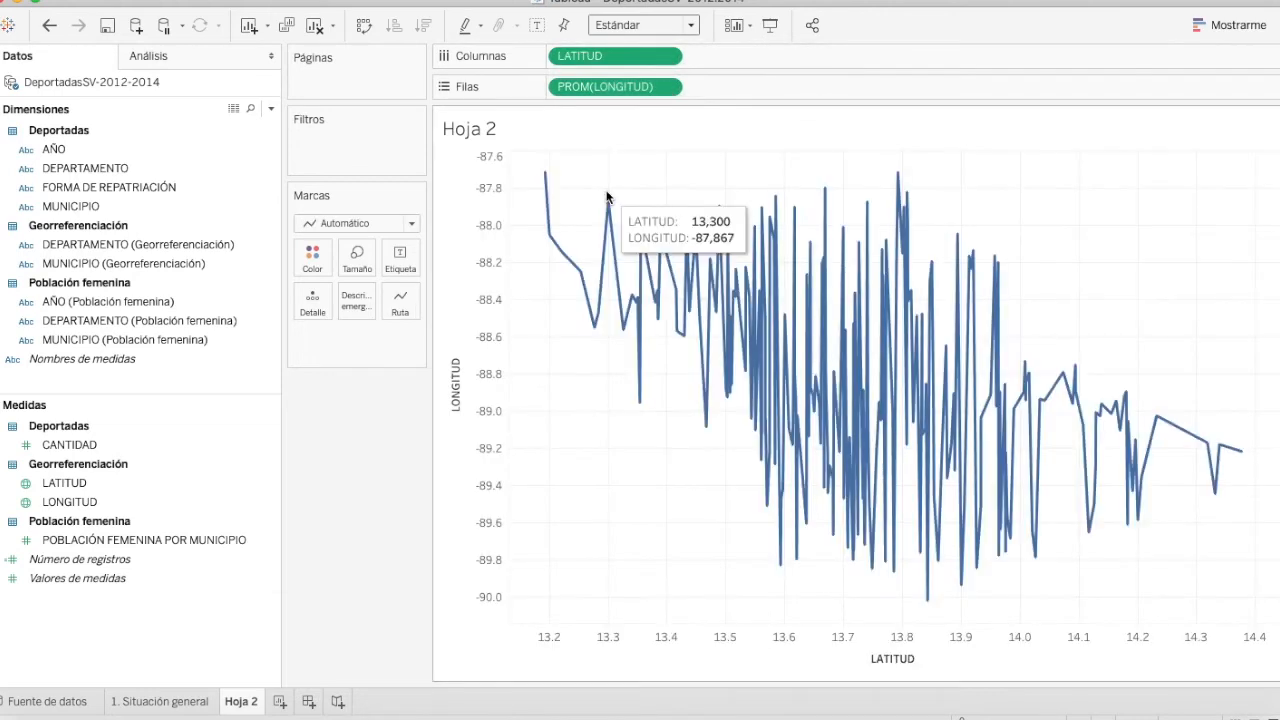
{"action": "left_click", "coordinate": [665, 88]}
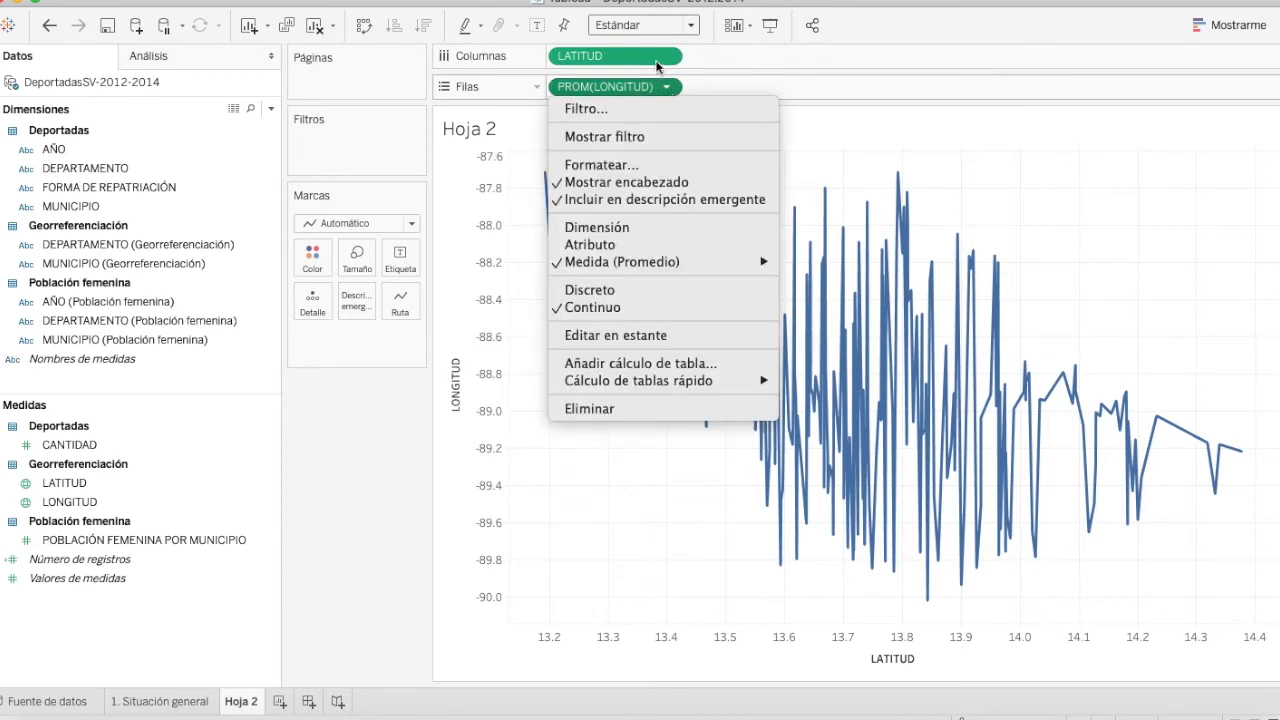
{"action": "left_click", "coordinate": [666, 65]}
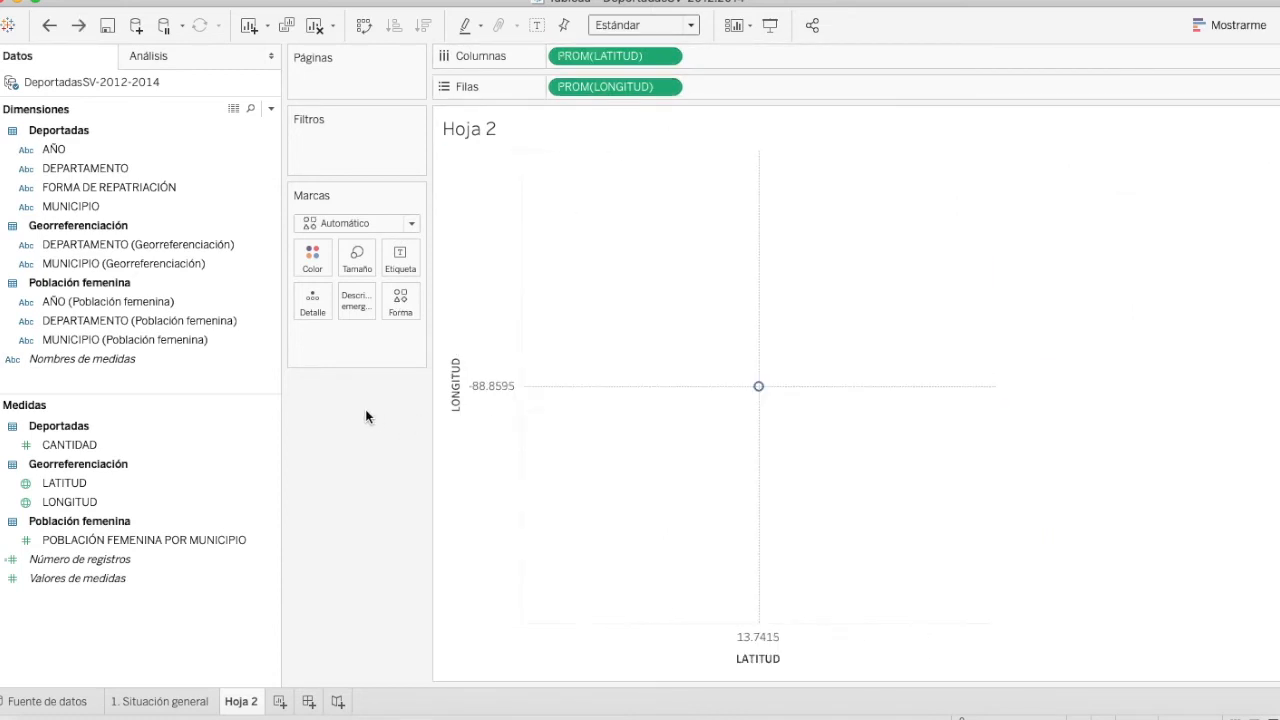
Convert both the LATITUD column field and the LONGITUD row field from averaged measures to dimensions.
{"action": "left_click", "coordinate": [667, 57]}
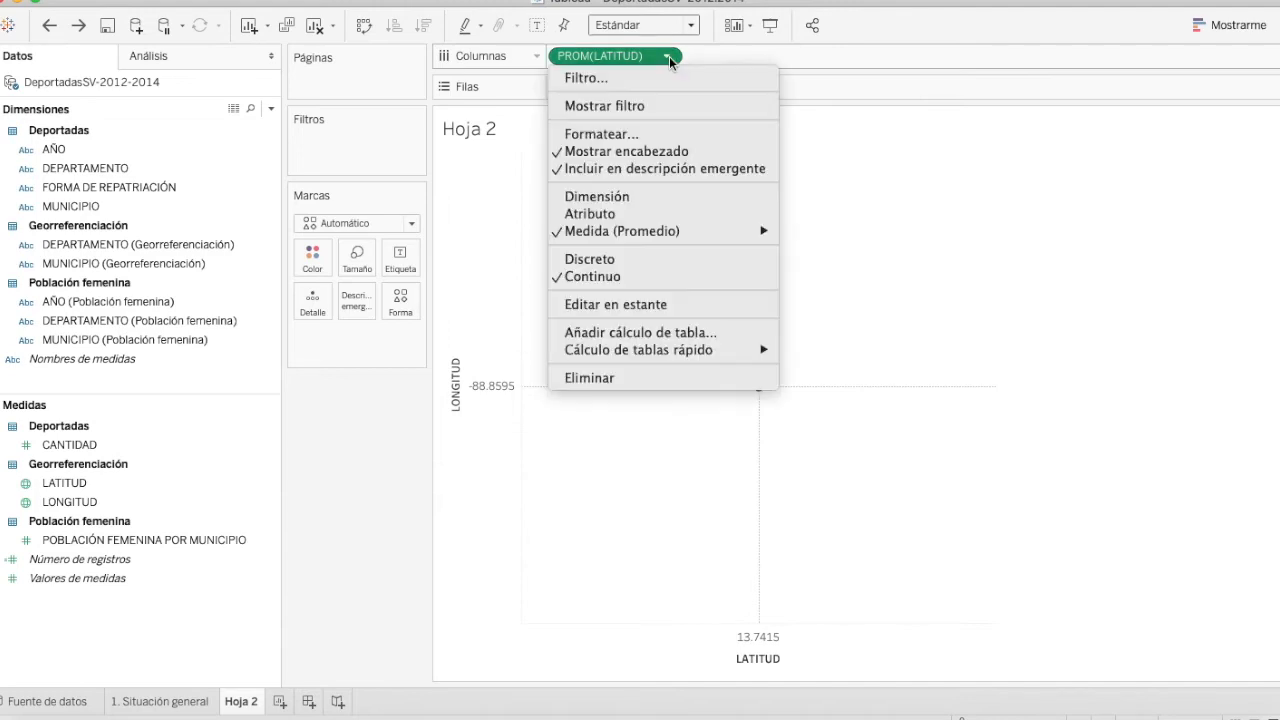
{"action": "left_click", "coordinate": [632, 196]}
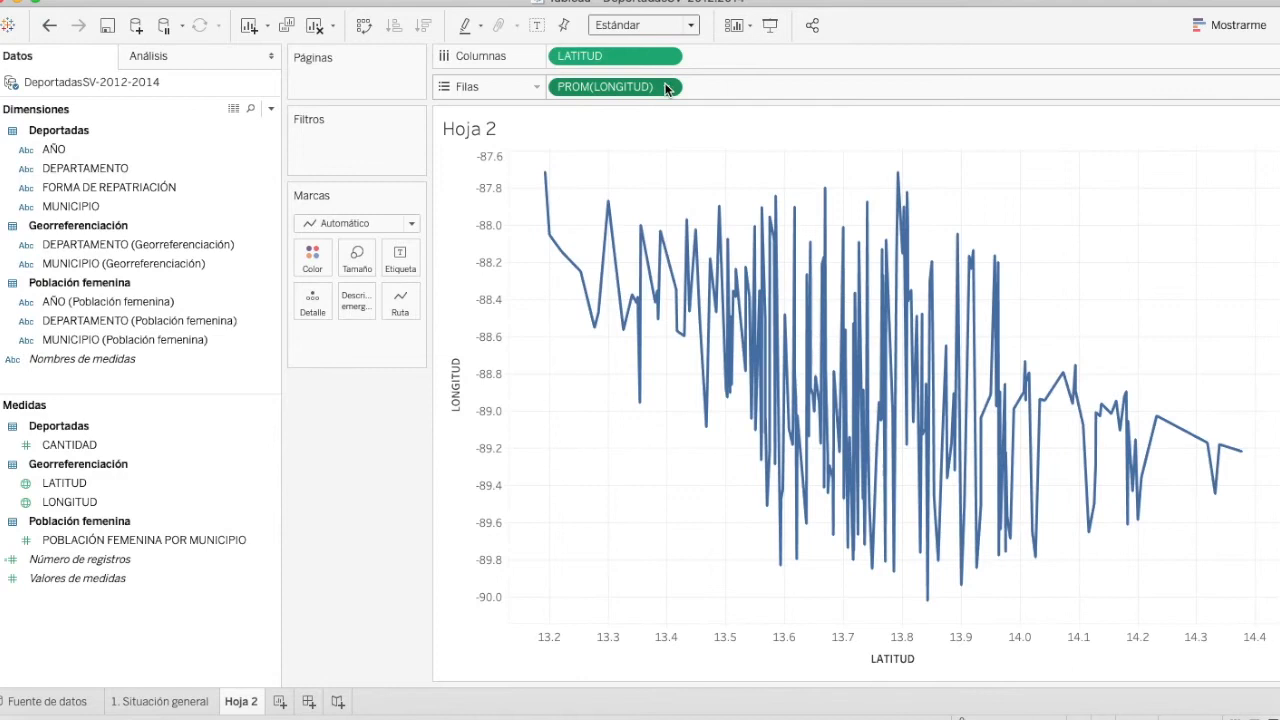
{"action": "left_click", "coordinate": [667, 88]}
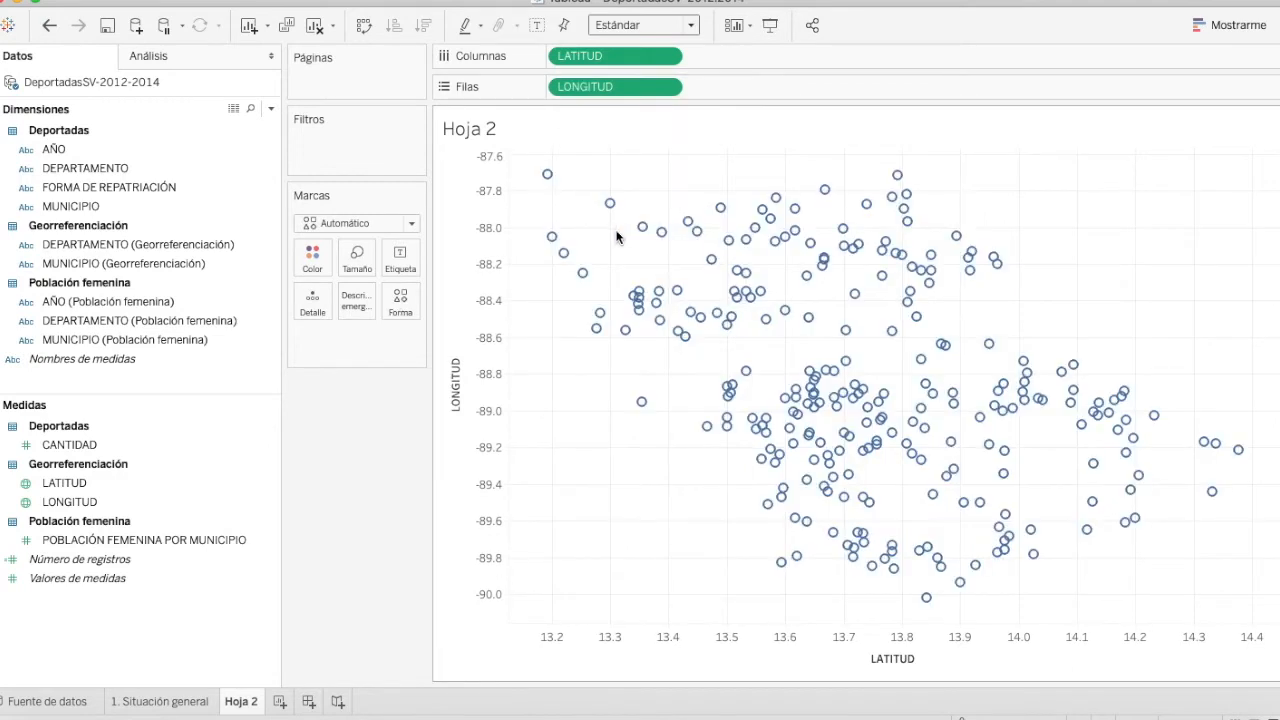
{"action": "mouse_move", "coordinate": [680, 340]}
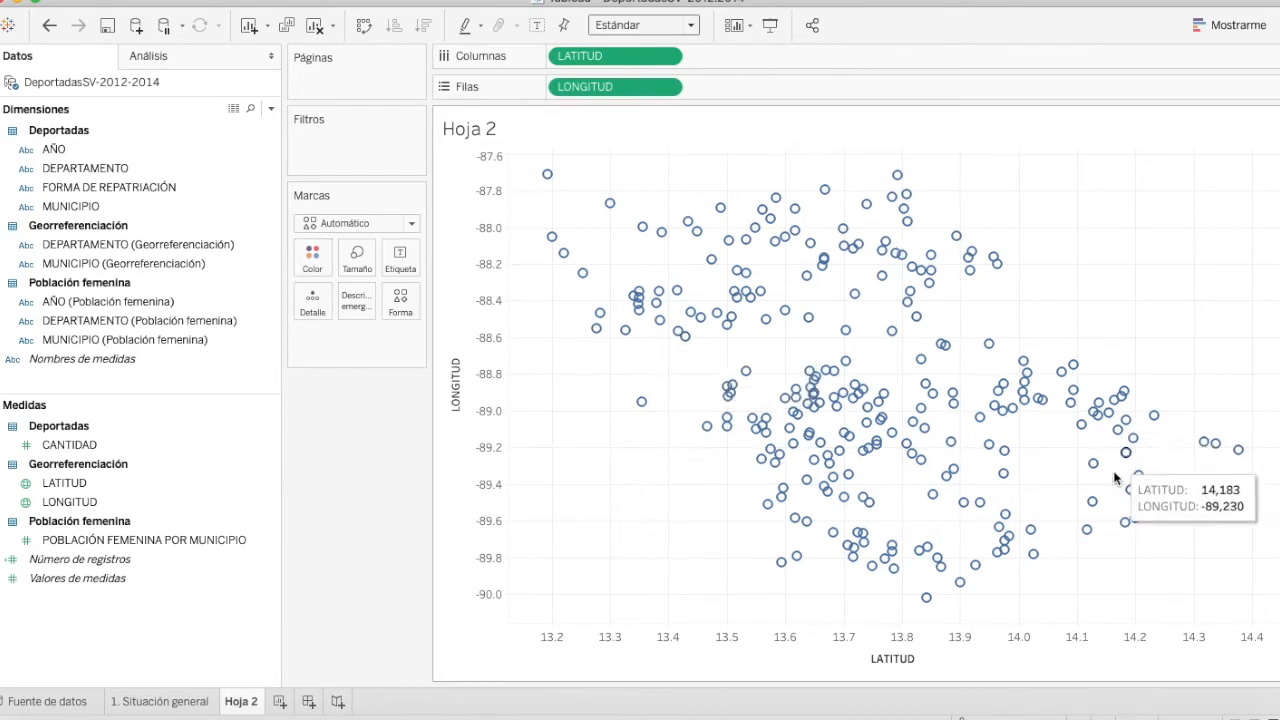
{"action": "mouse_move", "coordinate": [1133, 520]}
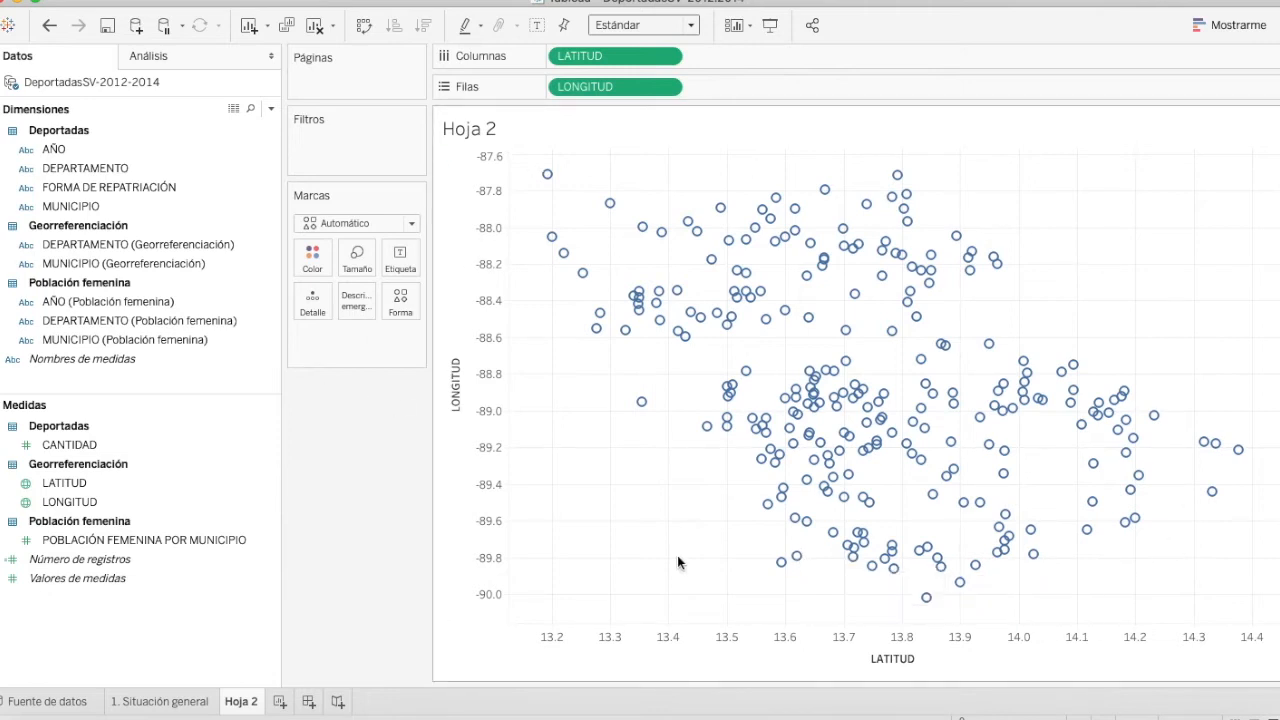
Turn the scatter of LATITUD and LONGITUD points into a symbol map and hide the chart suggestions.
{"action": "left_click", "coordinate": [1226, 28]}
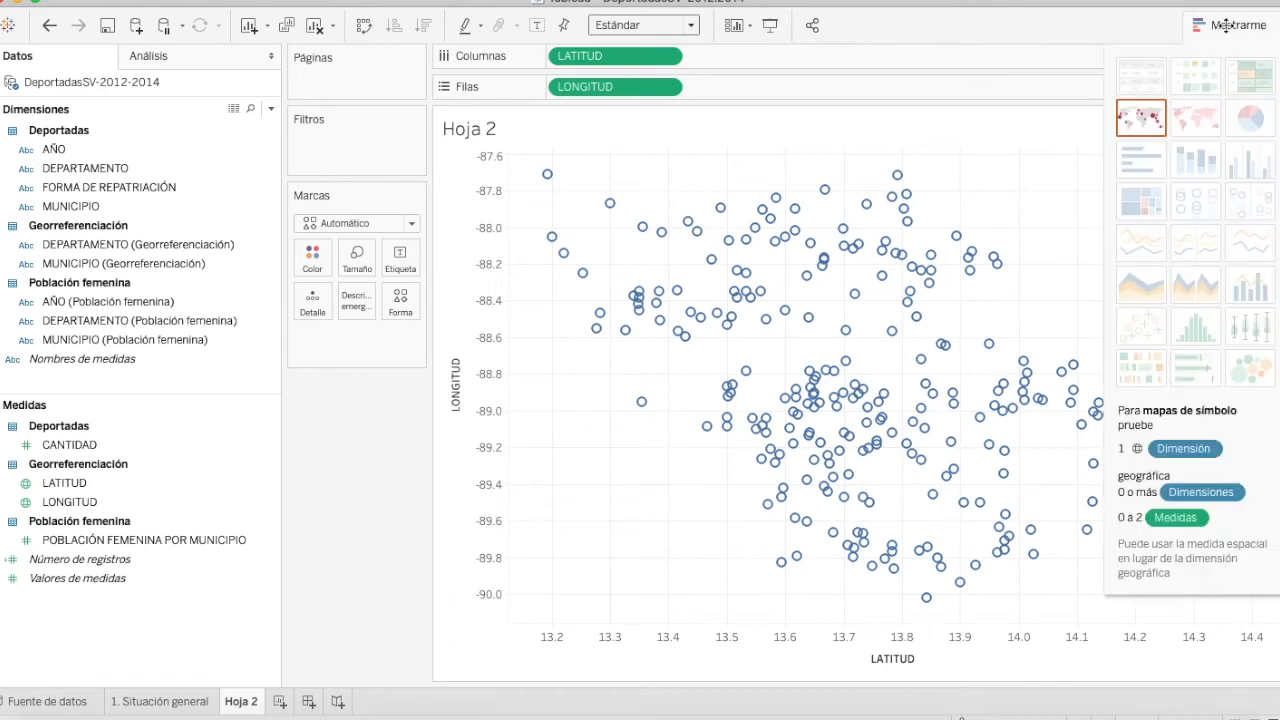
{"action": "left_click", "coordinate": [1150, 118]}
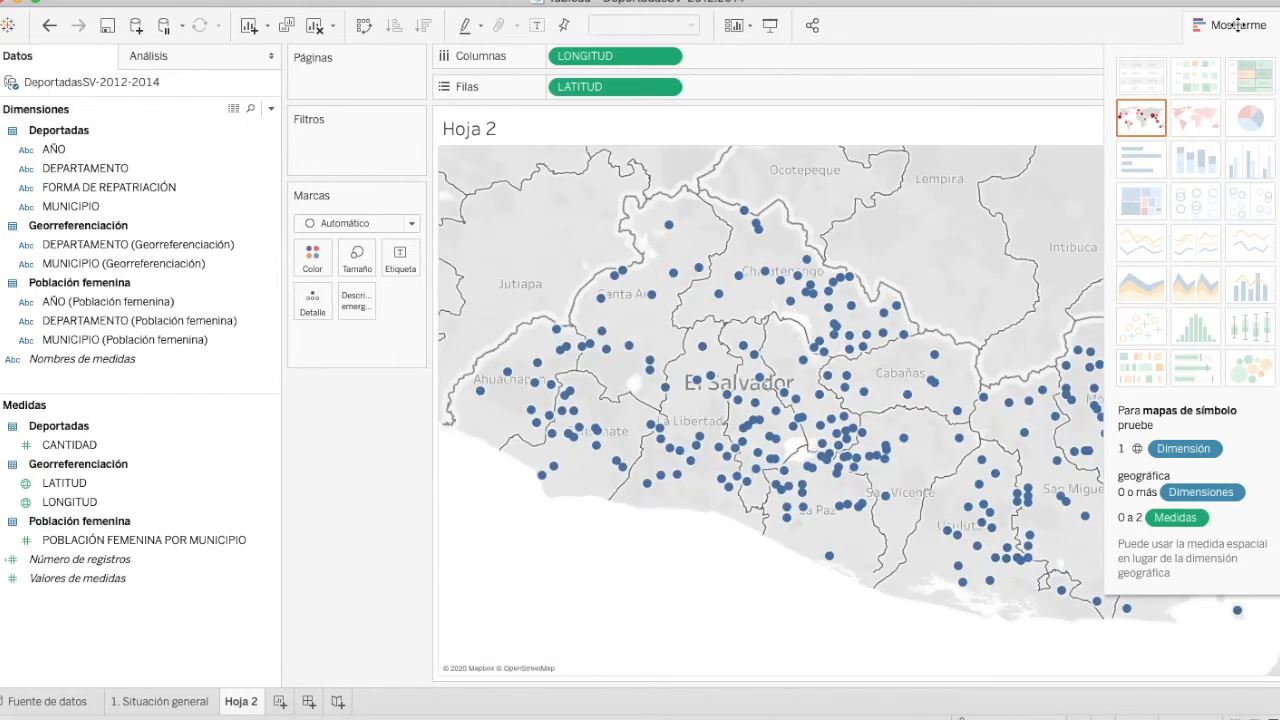
{"action": "left_click", "coordinate": [1238, 25]}
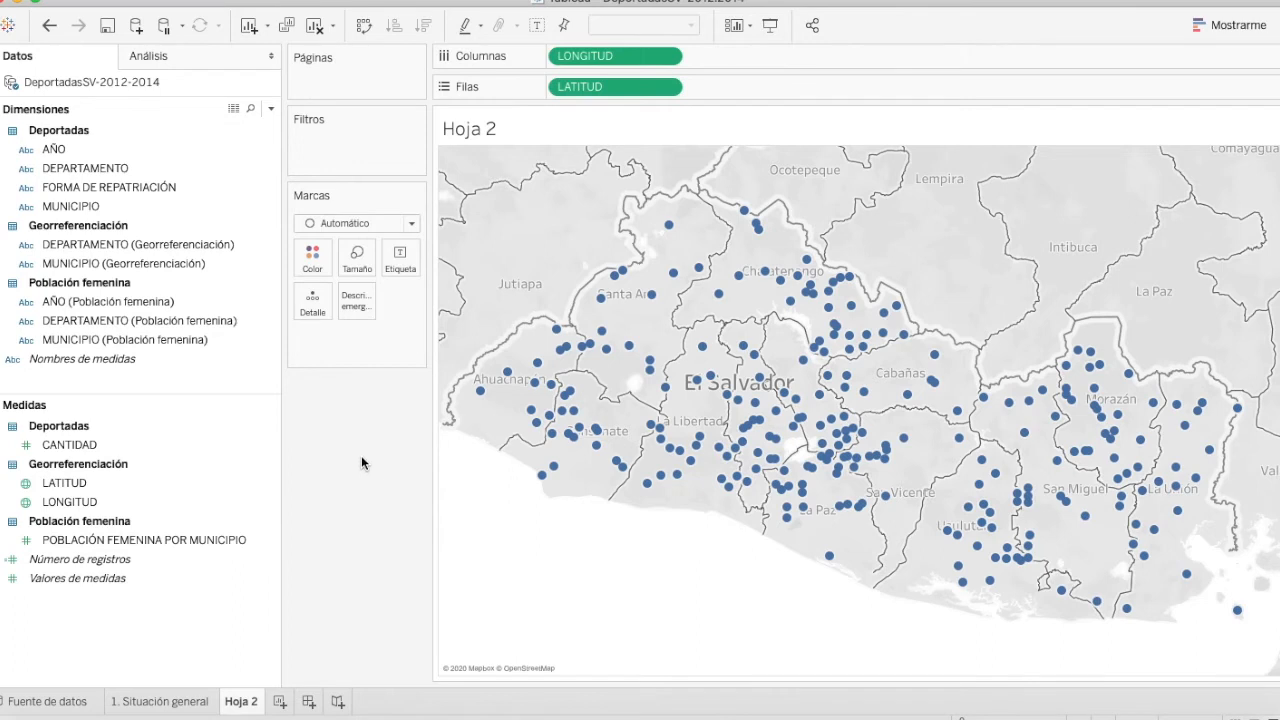
Create a calculated field and name it TASA POR 10,000 HABITANTES MUJERES.
{"action": "left_click", "coordinate": [270, 109]}
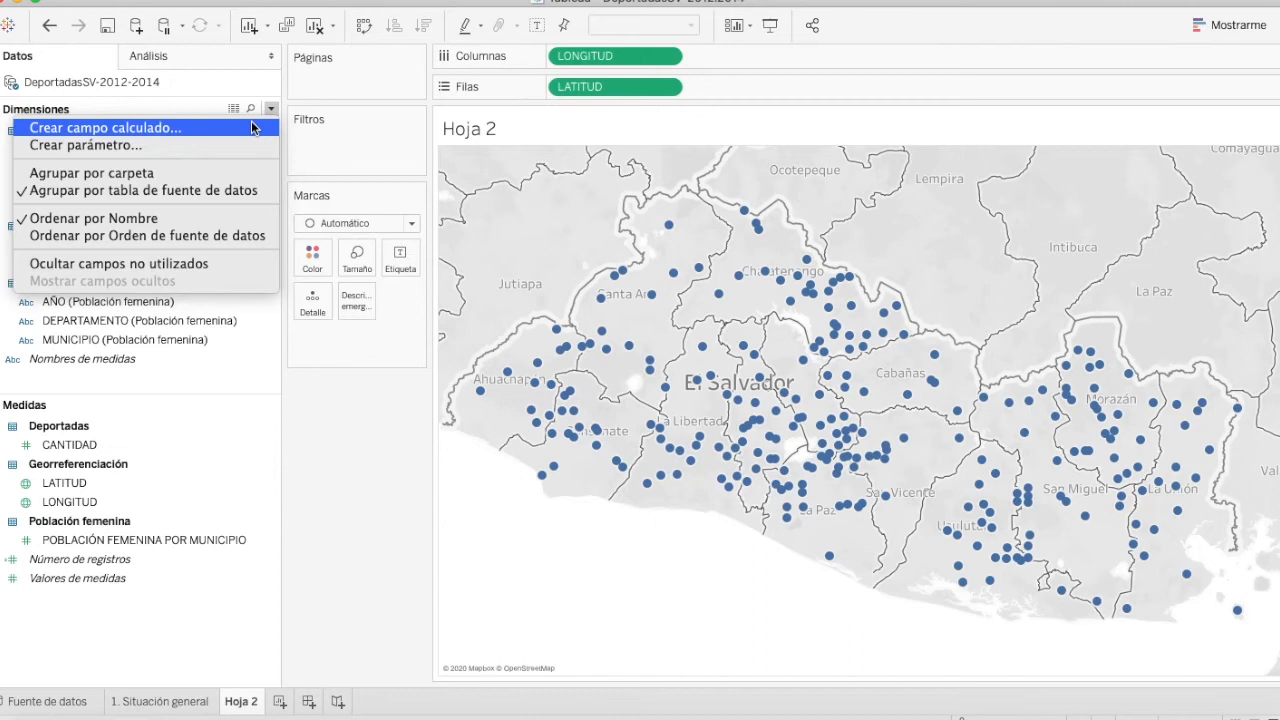
{"action": "left_click", "coordinate": [252, 127]}
{"action": "left_click_drag", "start_coordinate": [520, 88], "coordinate": [530, 209]}
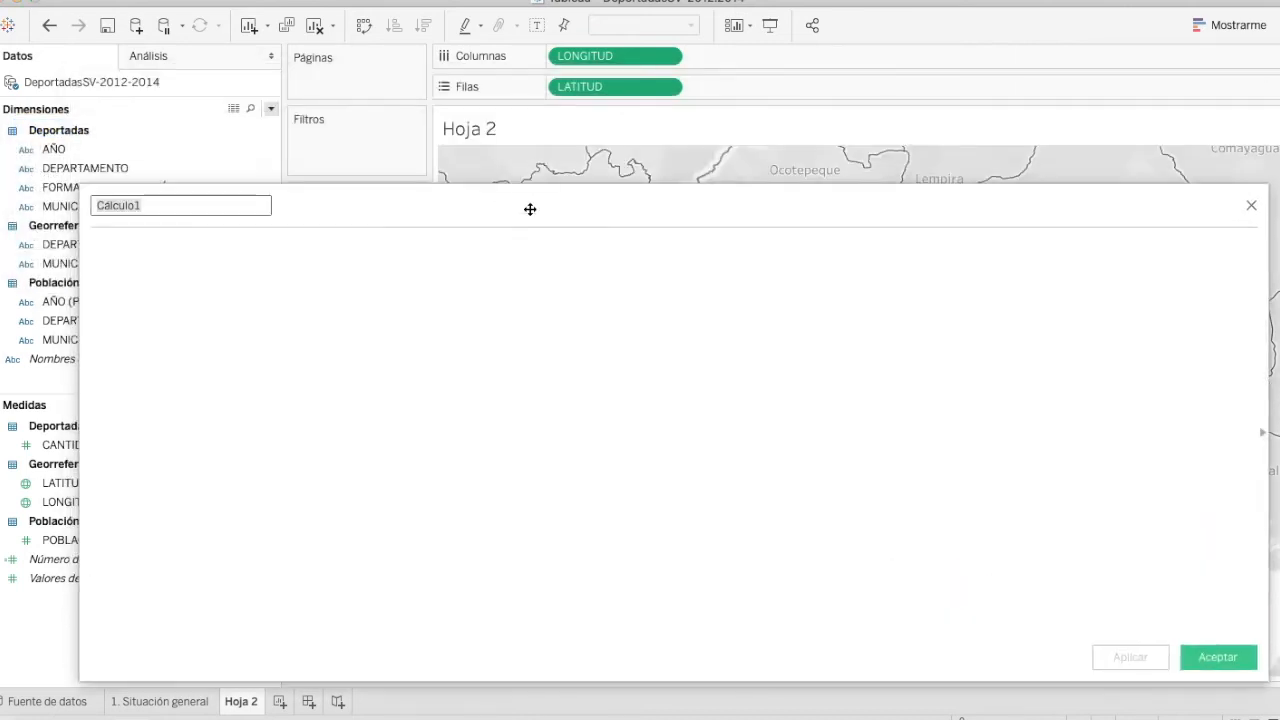
{"action": "left_click", "coordinate": [158, 272]}
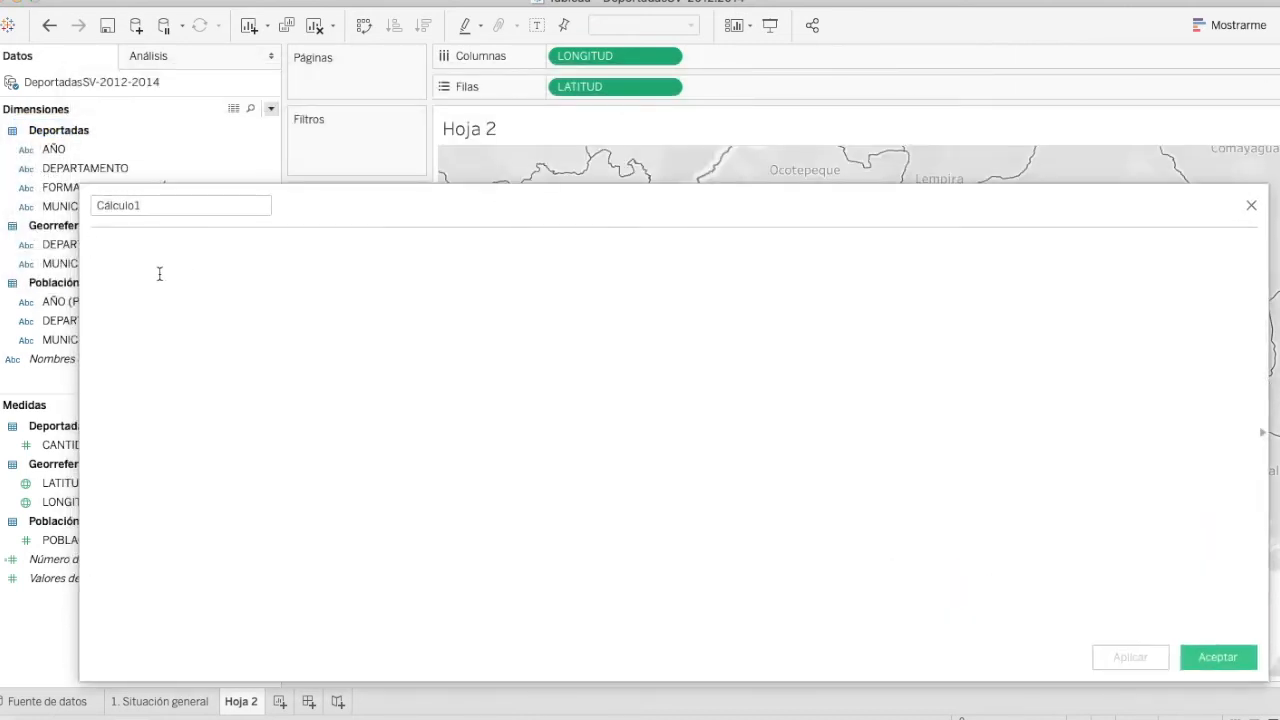
{"action": "left_click", "coordinate": [145, 207]}
{"action": "type", "text": "T"}
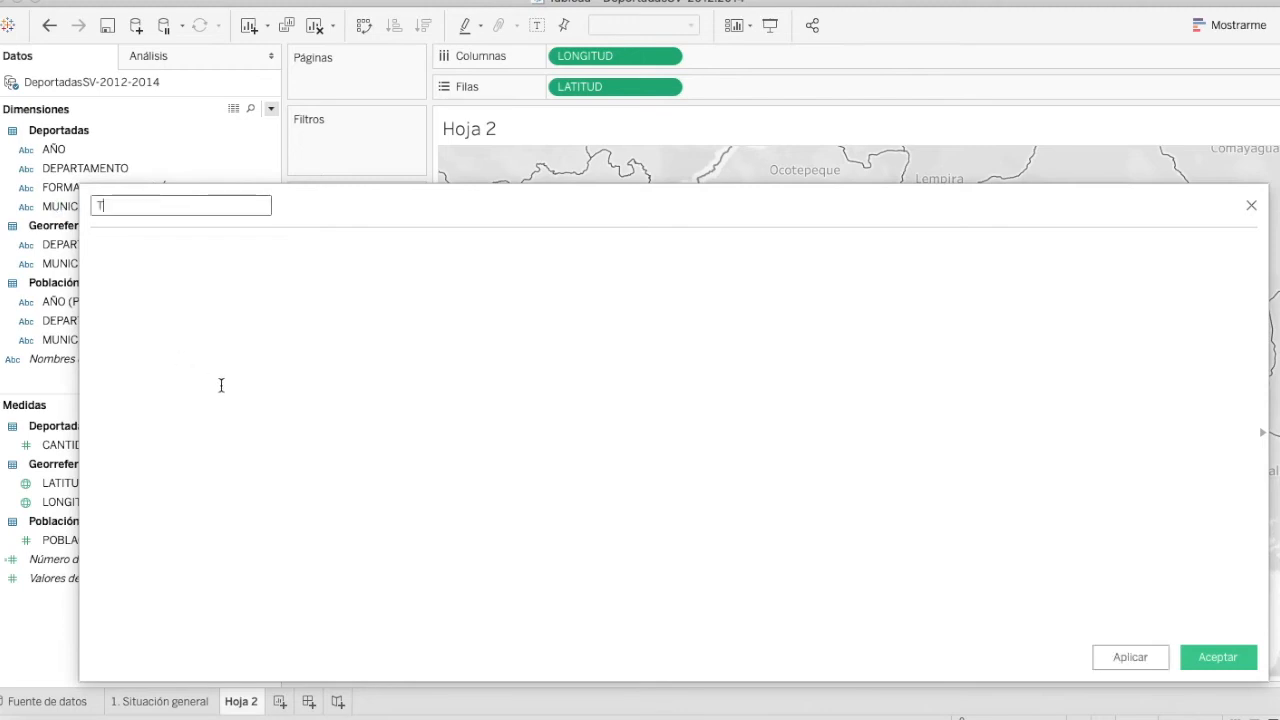
{"action": "type", "text": "ASA POR 10,000 HABITANTES"}
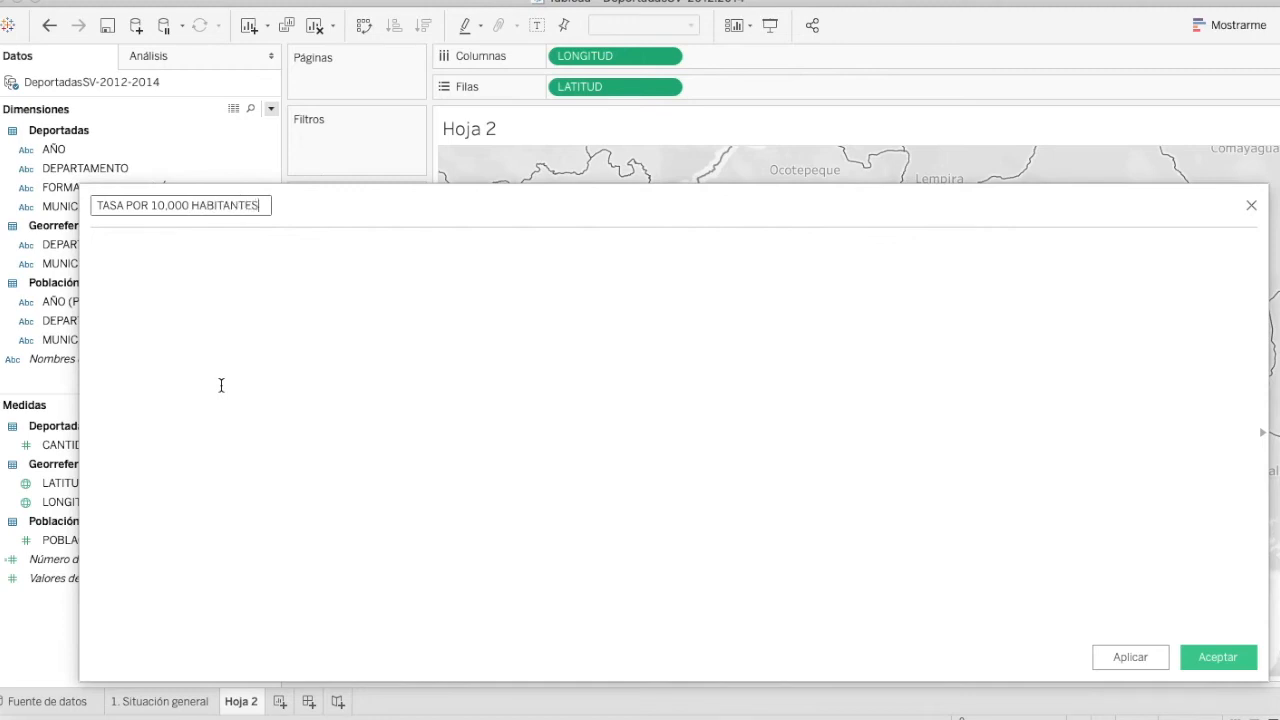
{"action": "key", "text": "Tab"}
{"action": "left_click", "coordinate": [261, 210]}
{"action": "type", "text": "MUJERES"}
Define the calculated field as ([CANTIDAD]/[POBLACIÓN FEMENINA POR MUNICIPIO])*10000 and save it.
{"action": "left_click", "coordinate": [220, 314]}
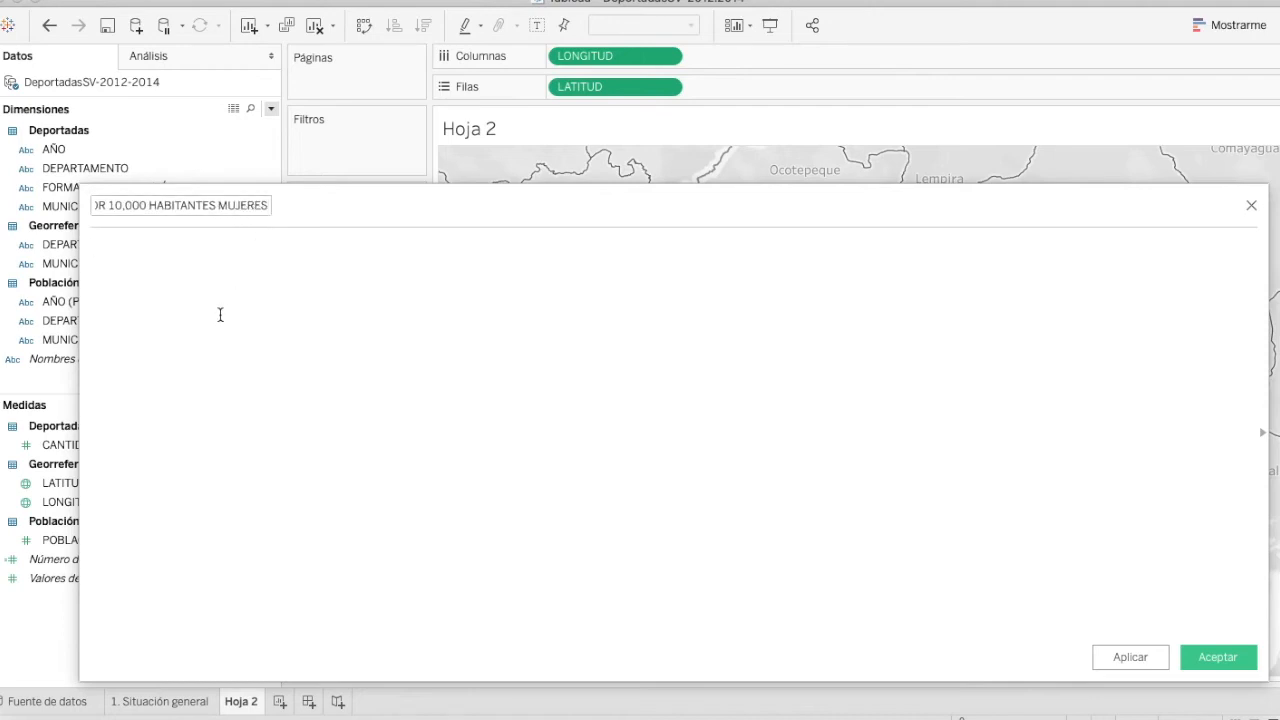
{"action": "type", "text": "("}
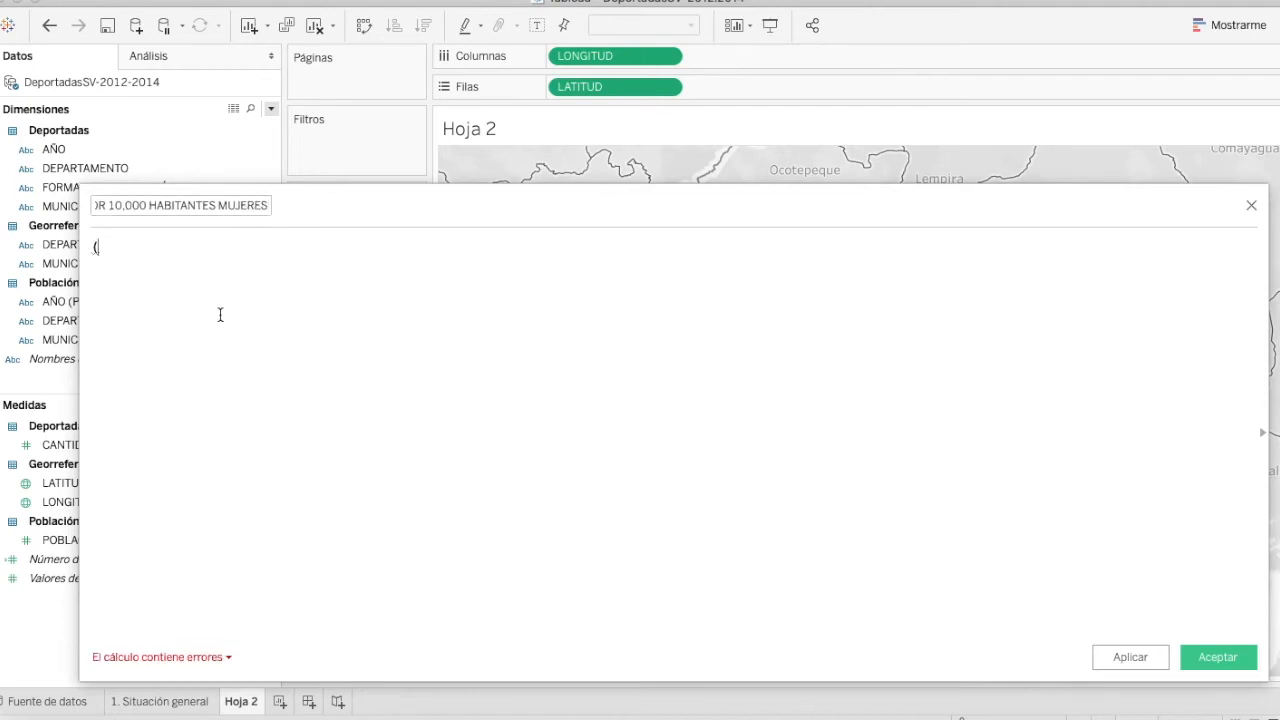
{"action": "type", "text": "CANTI"}
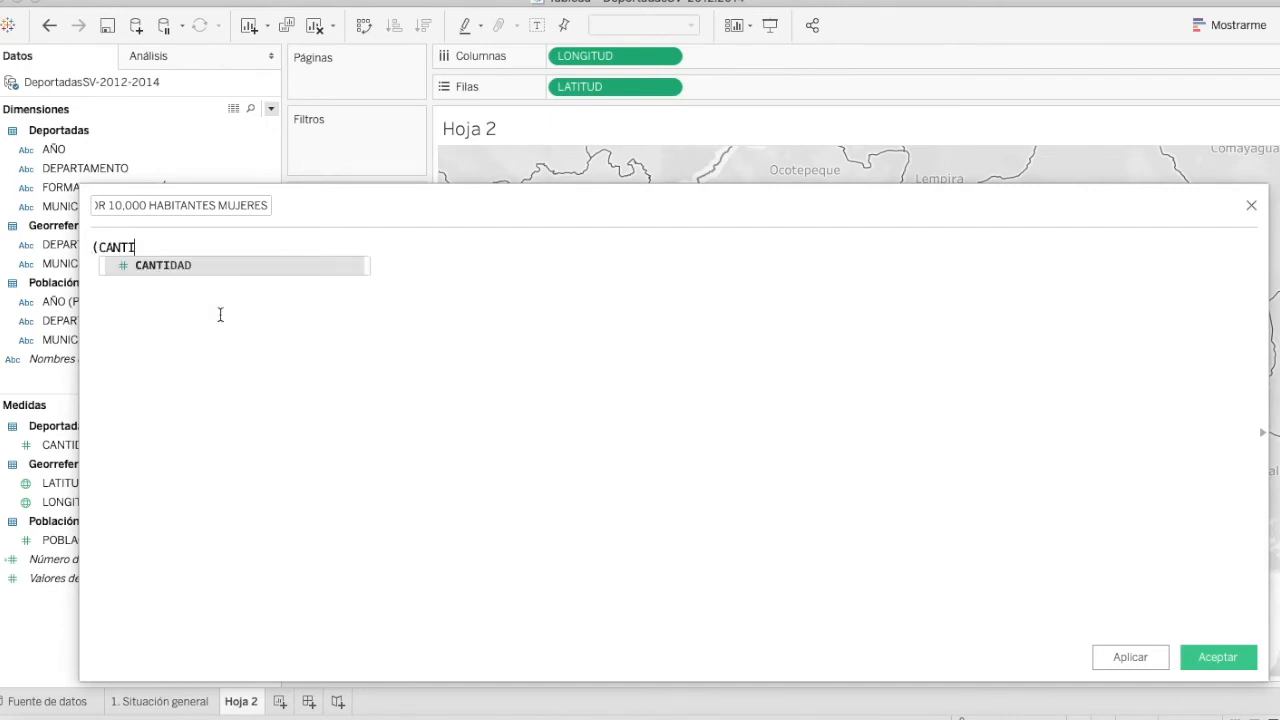
{"action": "key", "text": "Return"}
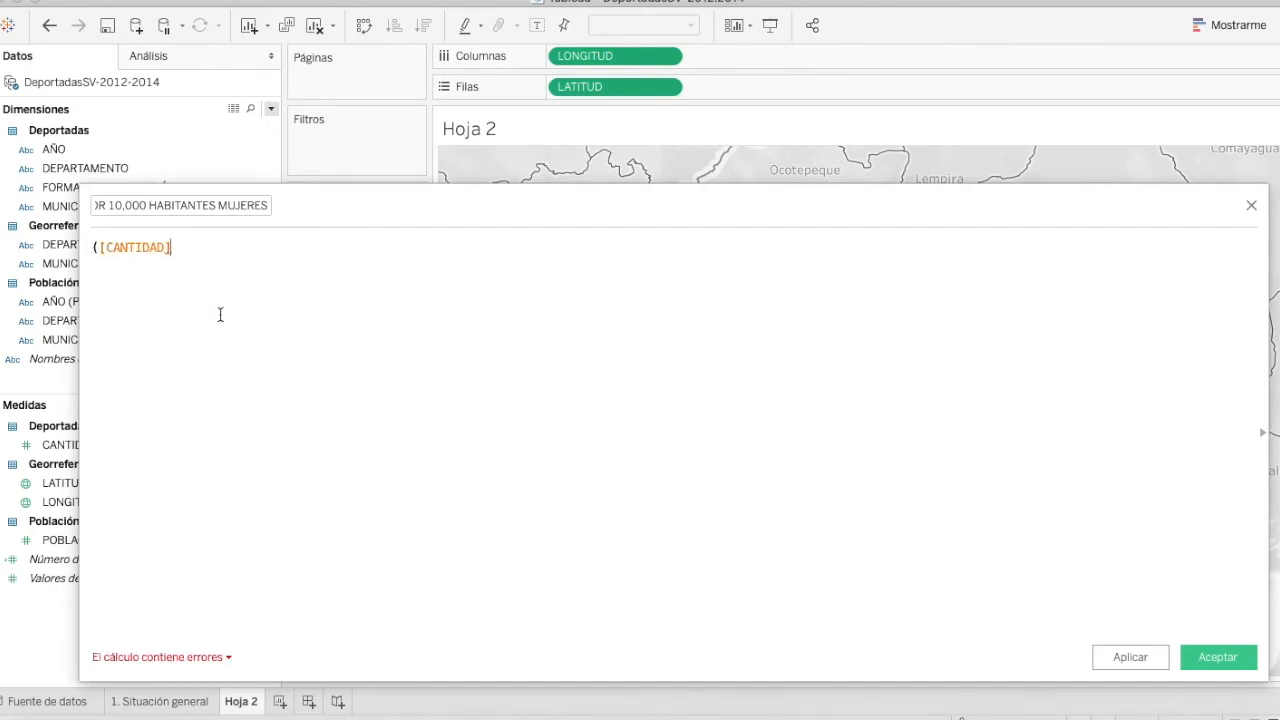
{"action": "type", "text": "/"}
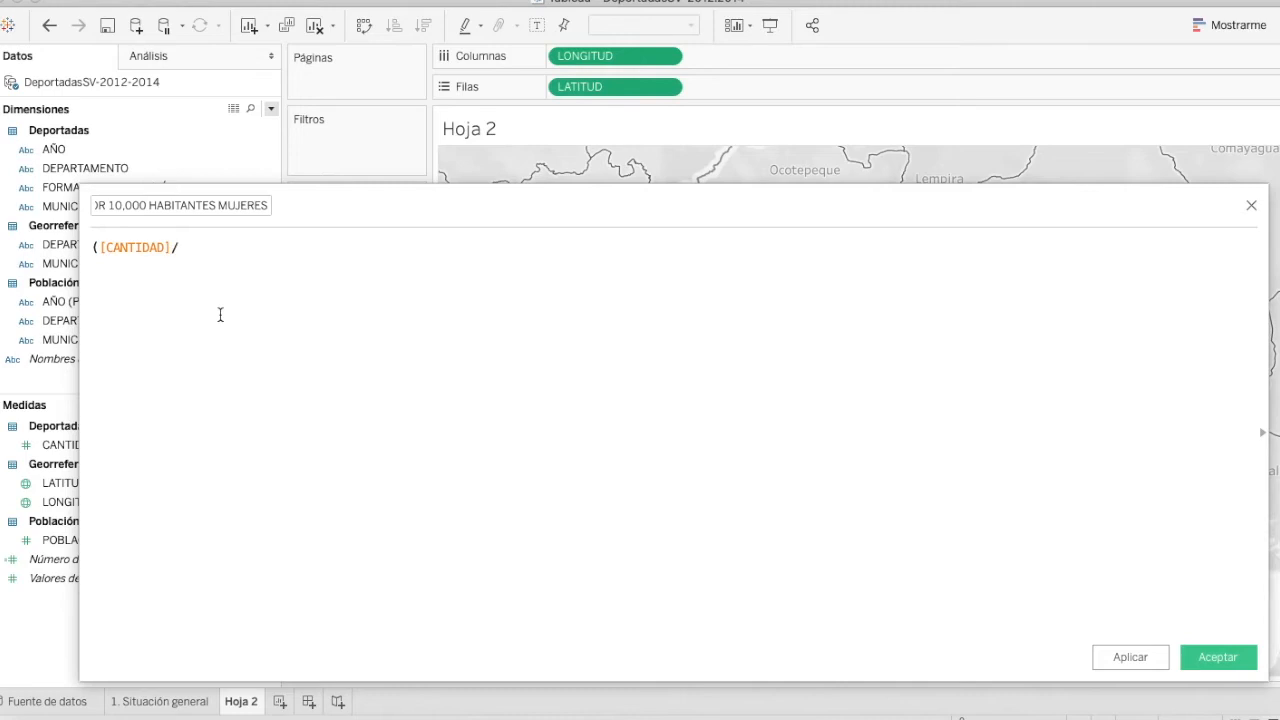
{"action": "type", "text": "[POBLAC"}
{"action": "key", "text": "Return"}
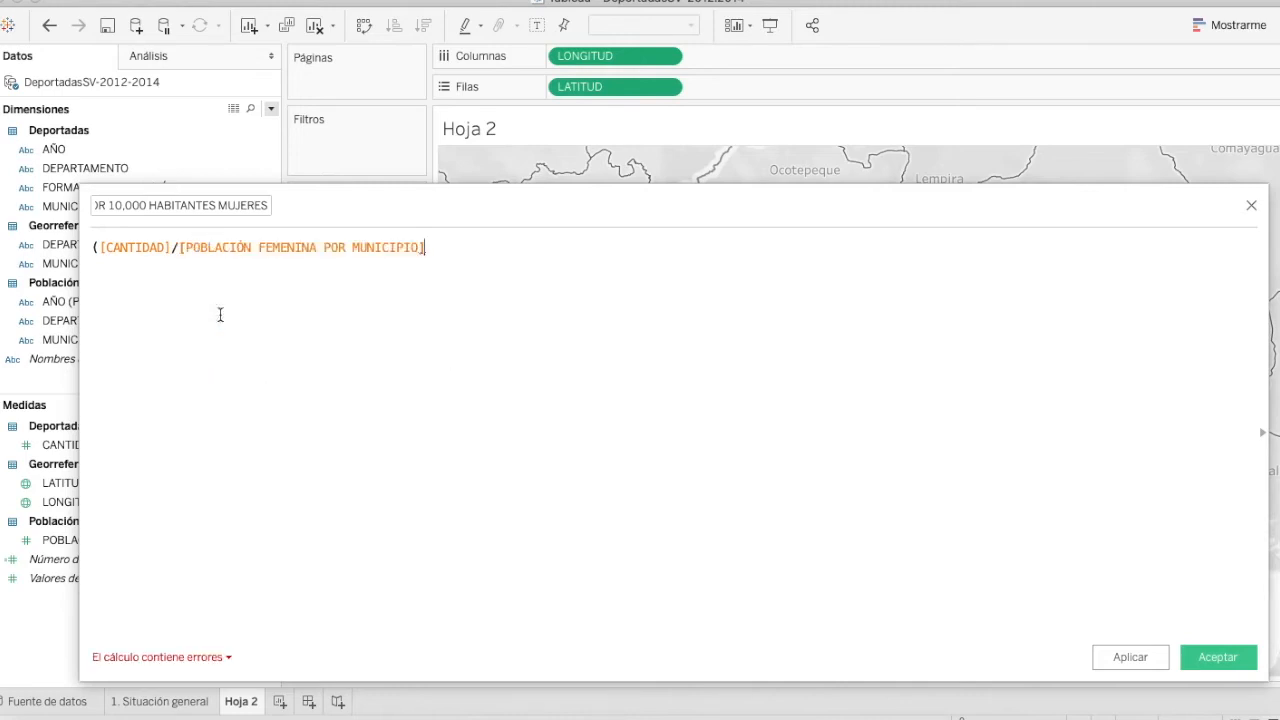
{"action": "type", "text": ")*10000"}
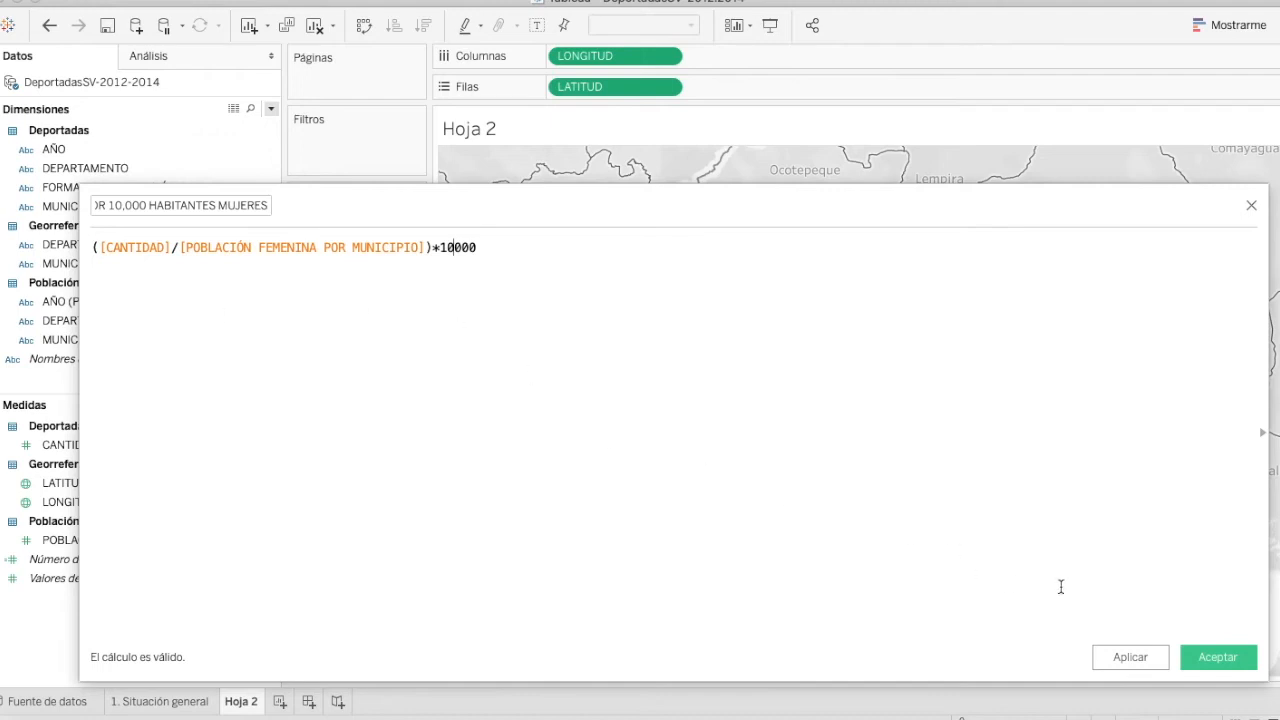
{"action": "left_click", "coordinate": [1231, 660]}
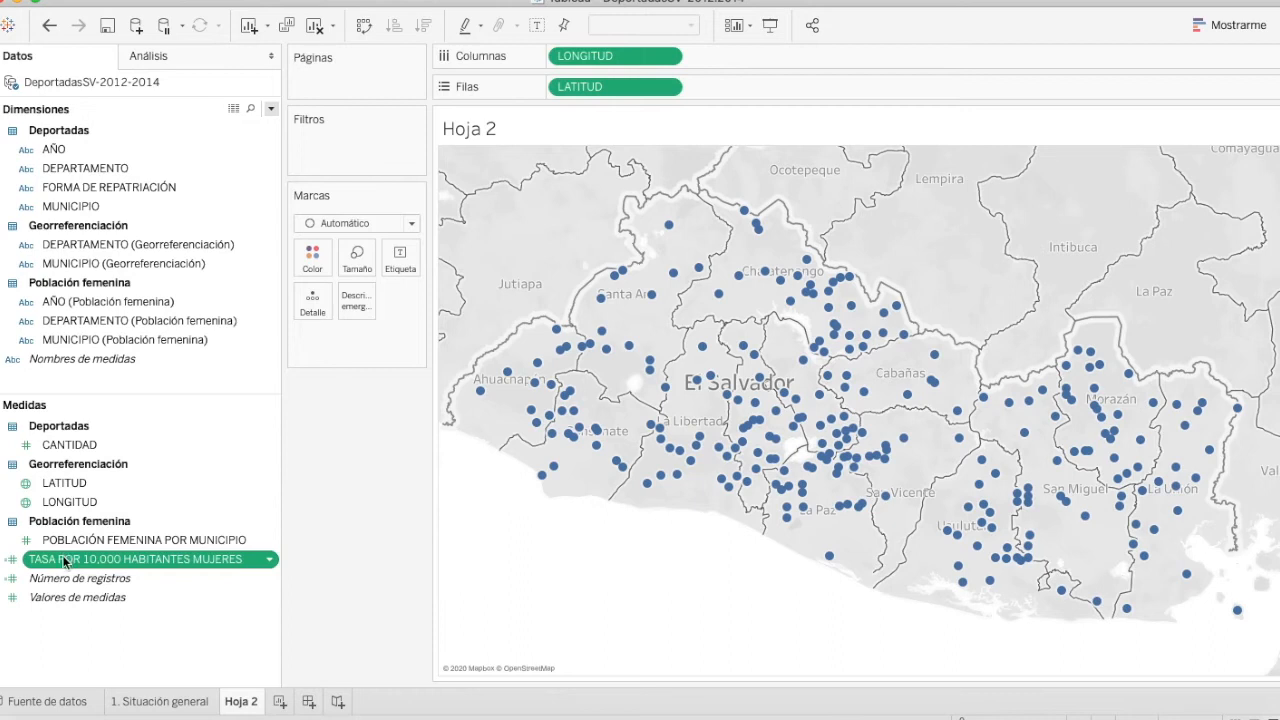
Size the map marks by TASA POR 10,000 HABITANTES MUJERES and look back at the 1. Situación general worksheet.
{"action": "left_click_drag", "start_coordinate": [64, 562], "coordinate": [357, 260]}
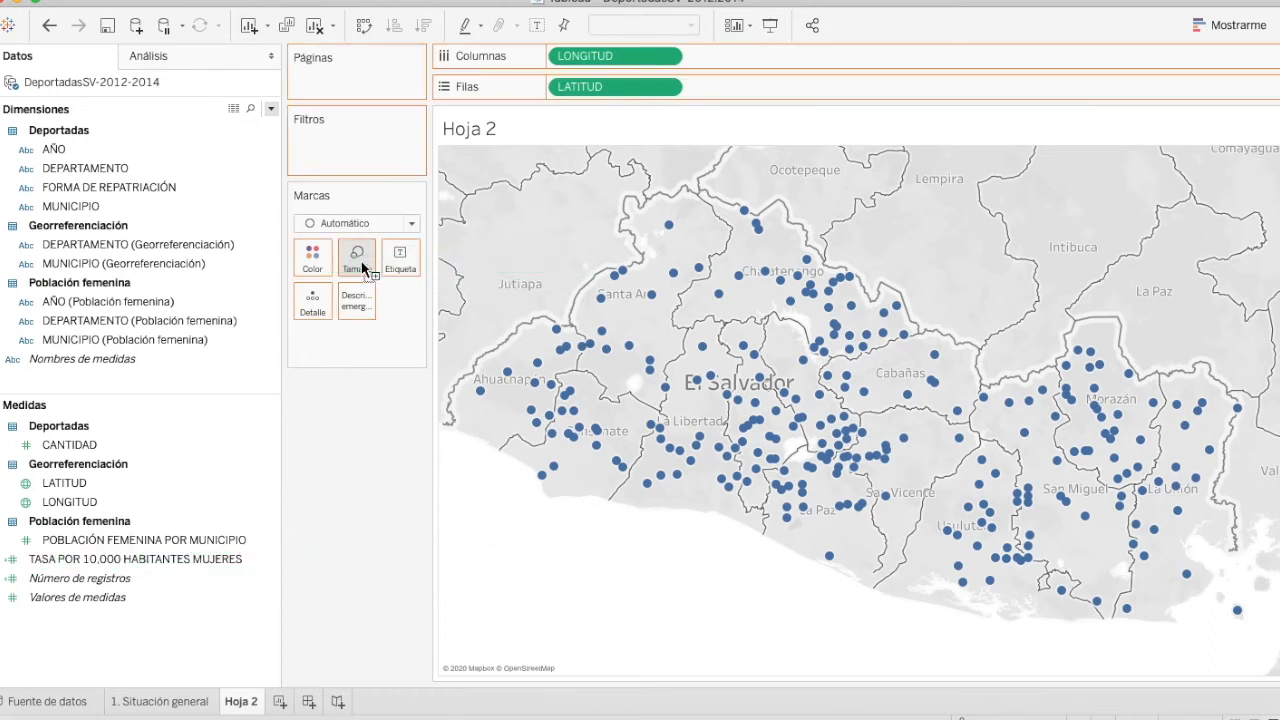
{"action": "mouse_move", "coordinate": [679, 318]}
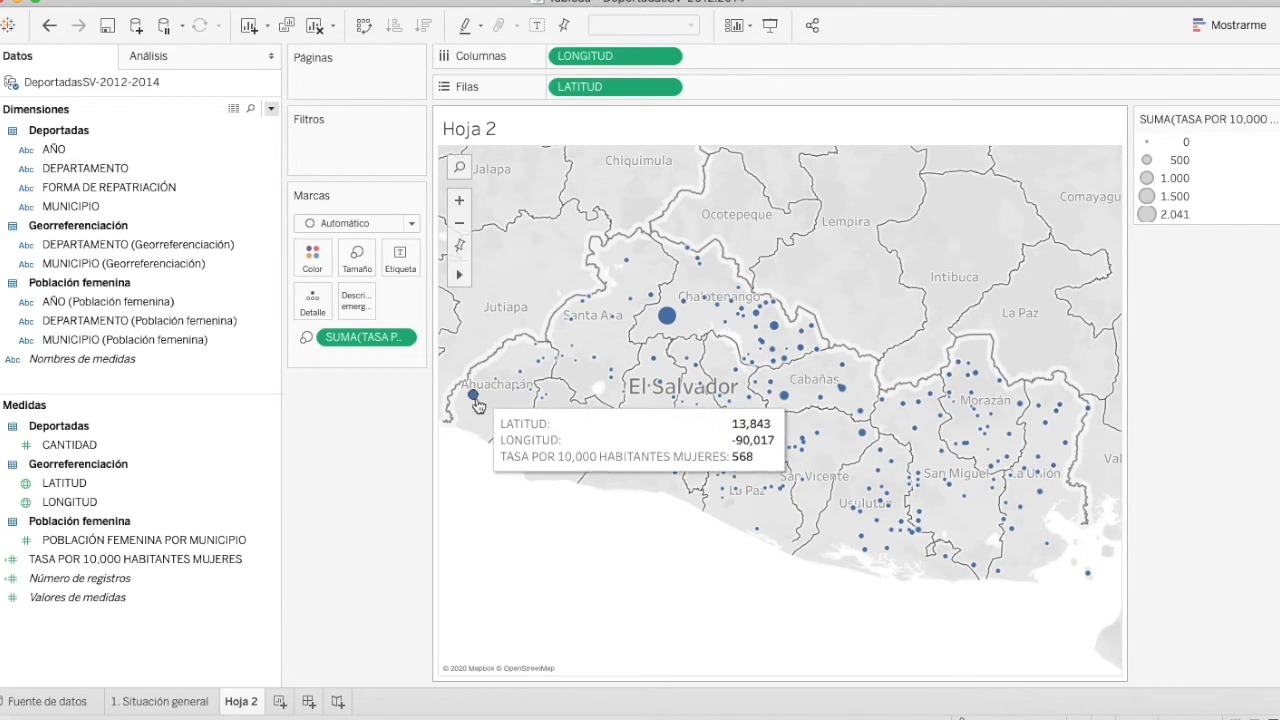
{"action": "left_click", "coordinate": [181, 697]}
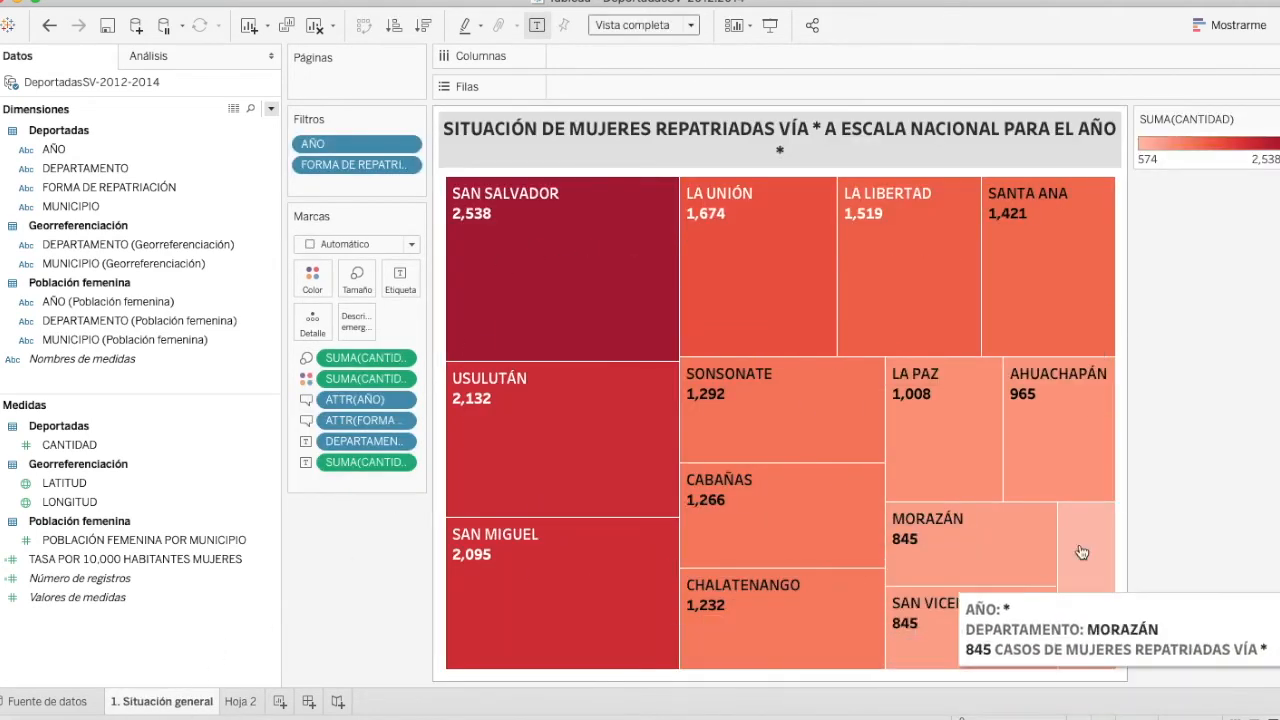
{"action": "left_click", "coordinate": [241, 701]}
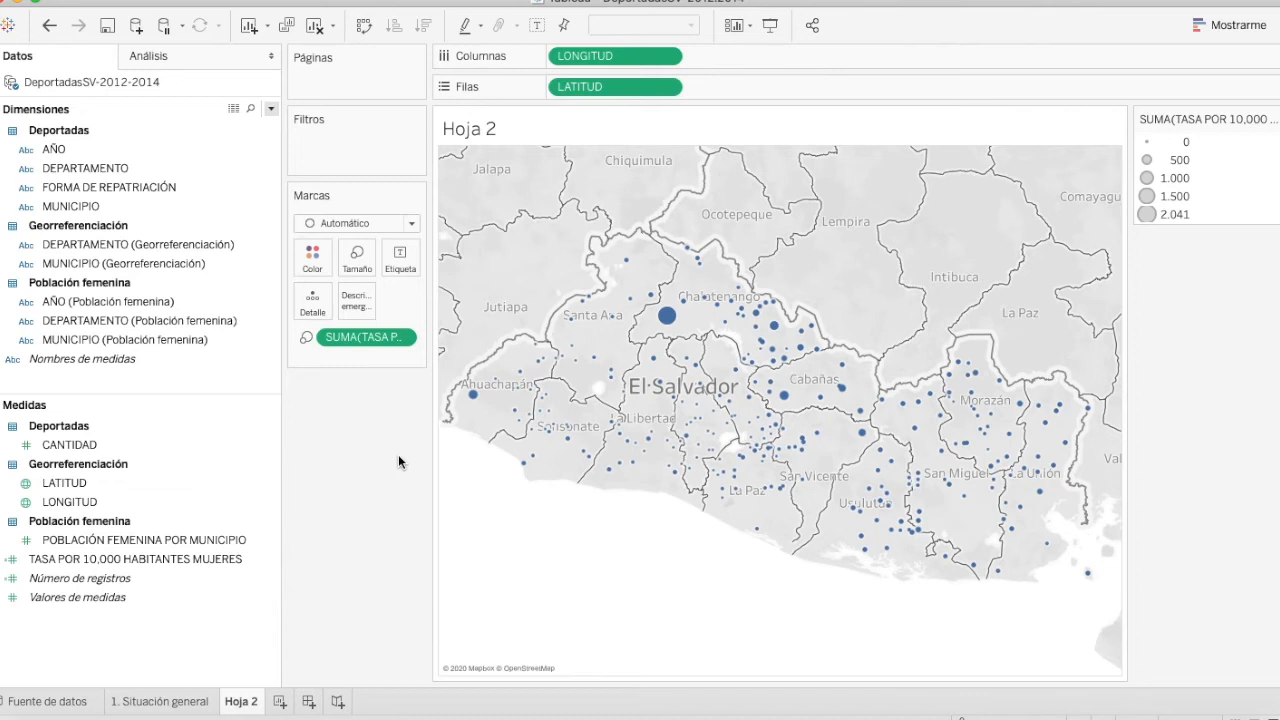
Color the map marks by TASA POR 10,000 HABITANTES MUJERES using the Rojo-dorado palette.
{"action": "left_click_drag", "start_coordinate": [108, 559], "coordinate": [306, 268]}
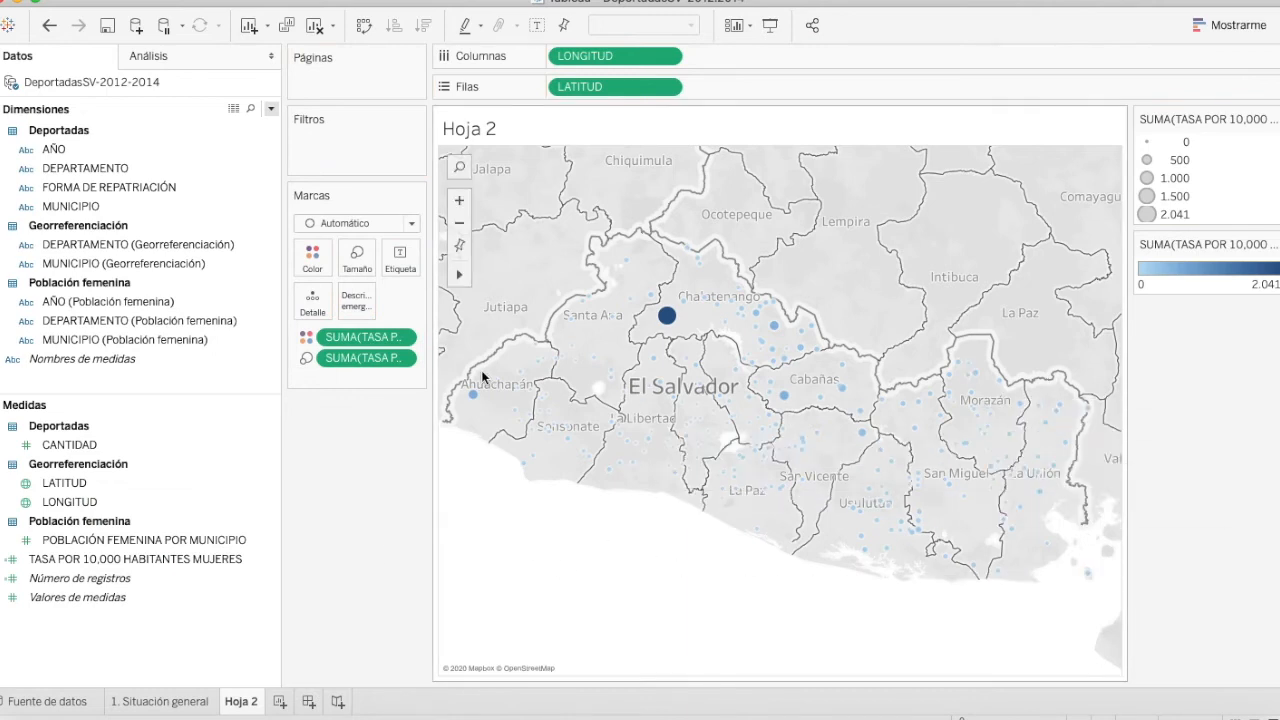
{"action": "left_click", "coordinate": [312, 258]}
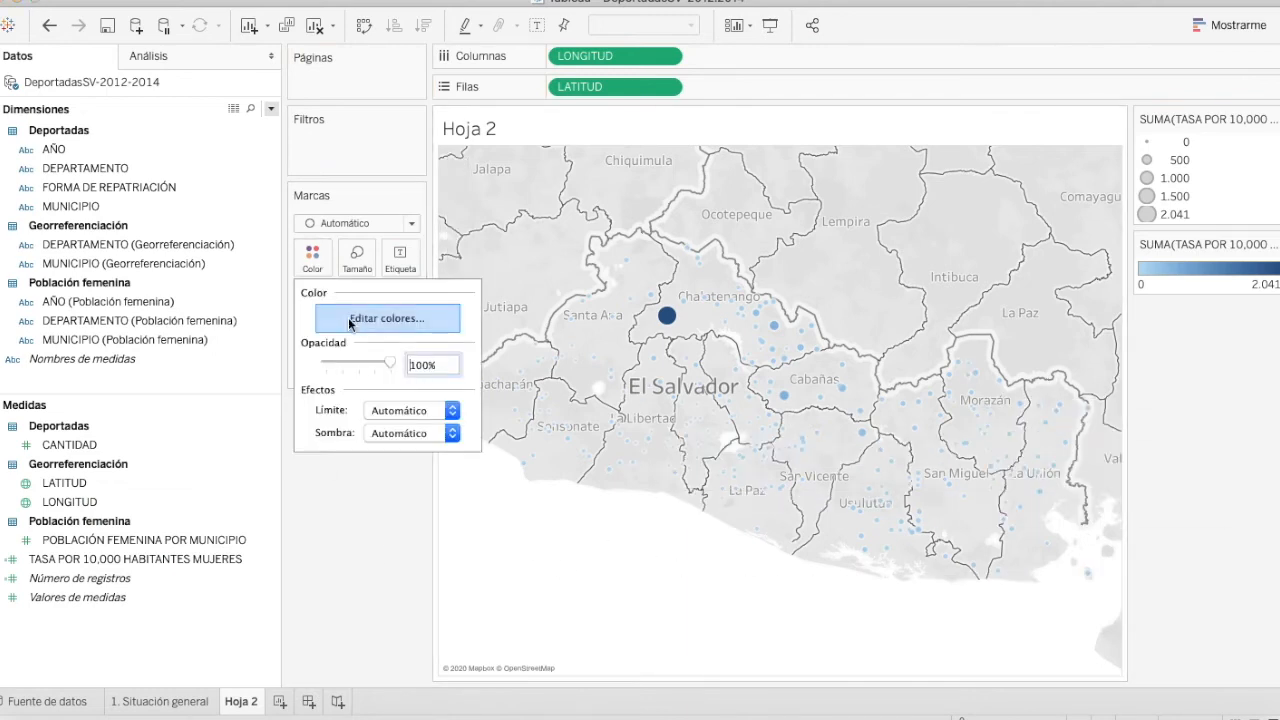
{"action": "left_click", "coordinate": [320, 223]}
{"action": "left_click", "coordinate": [318, 206]}
{"action": "left_click", "coordinate": [312, 258]}
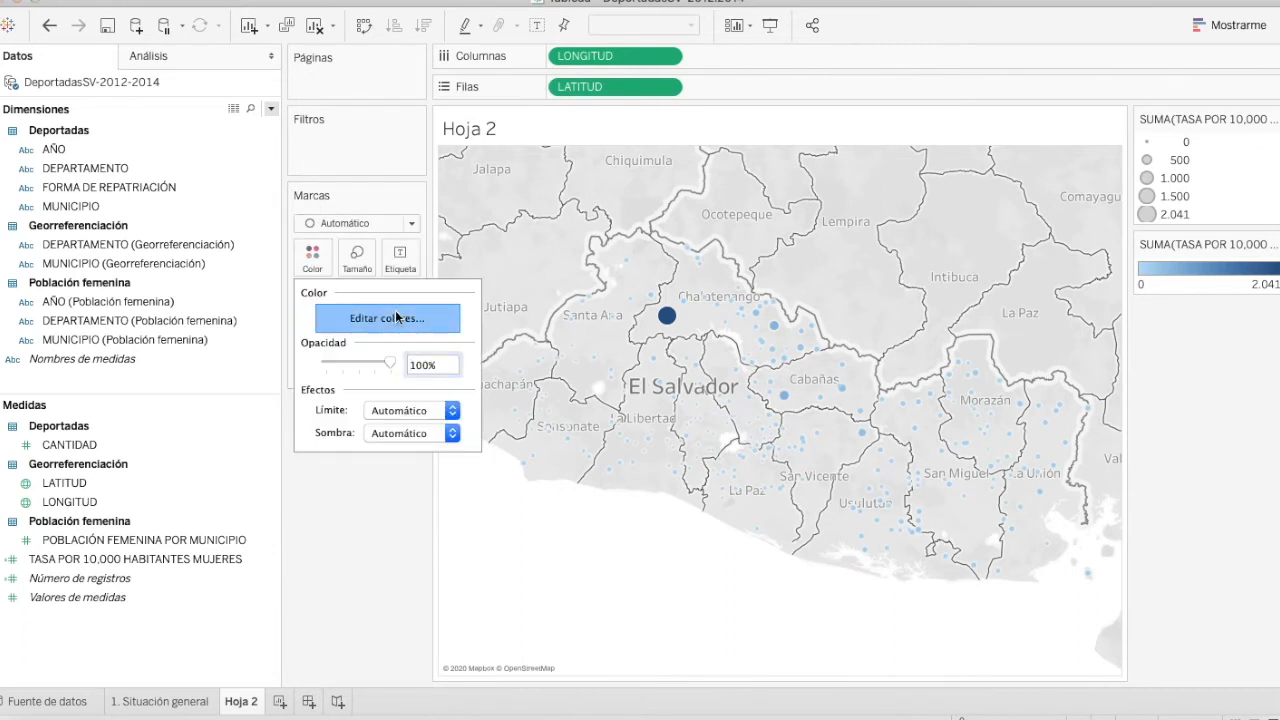
{"action": "left_click", "coordinate": [420, 317]}
{"action": "left_click", "coordinate": [531, 263]}
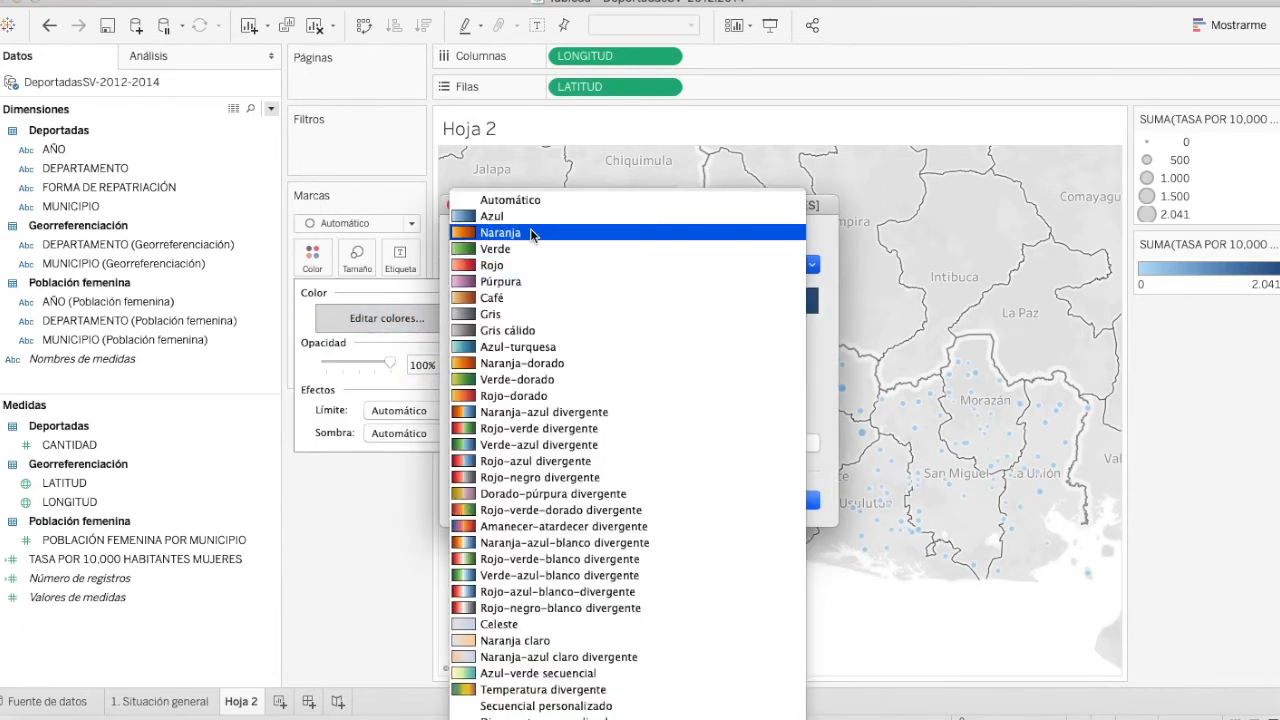
{"action": "left_click", "coordinate": [515, 395]}
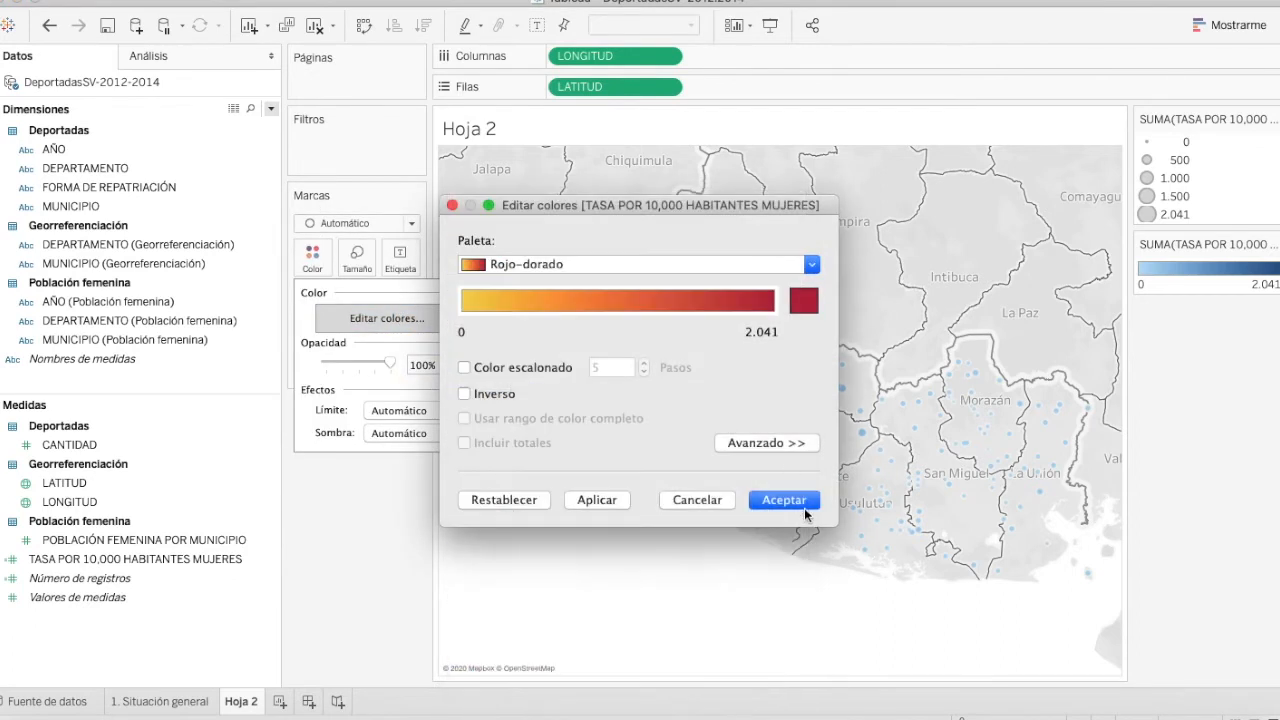
{"action": "left_click", "coordinate": [783, 500]}
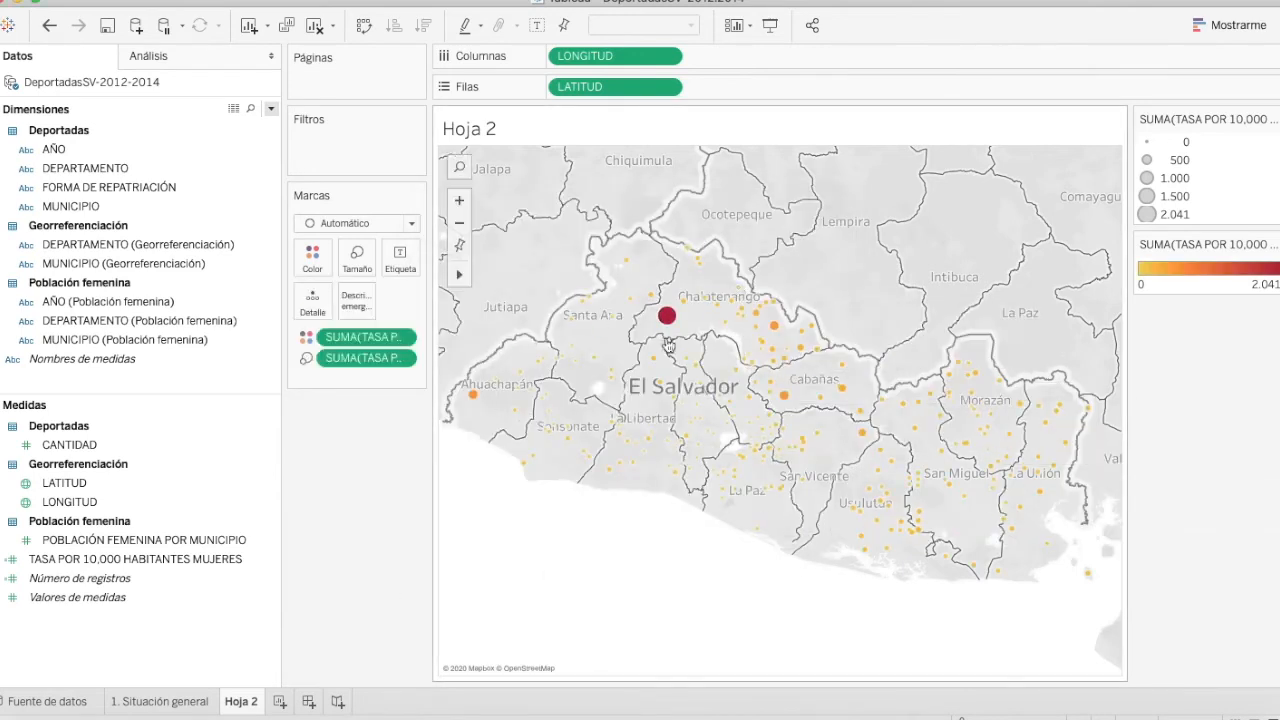
{"action": "mouse_move", "coordinate": [661, 328]}
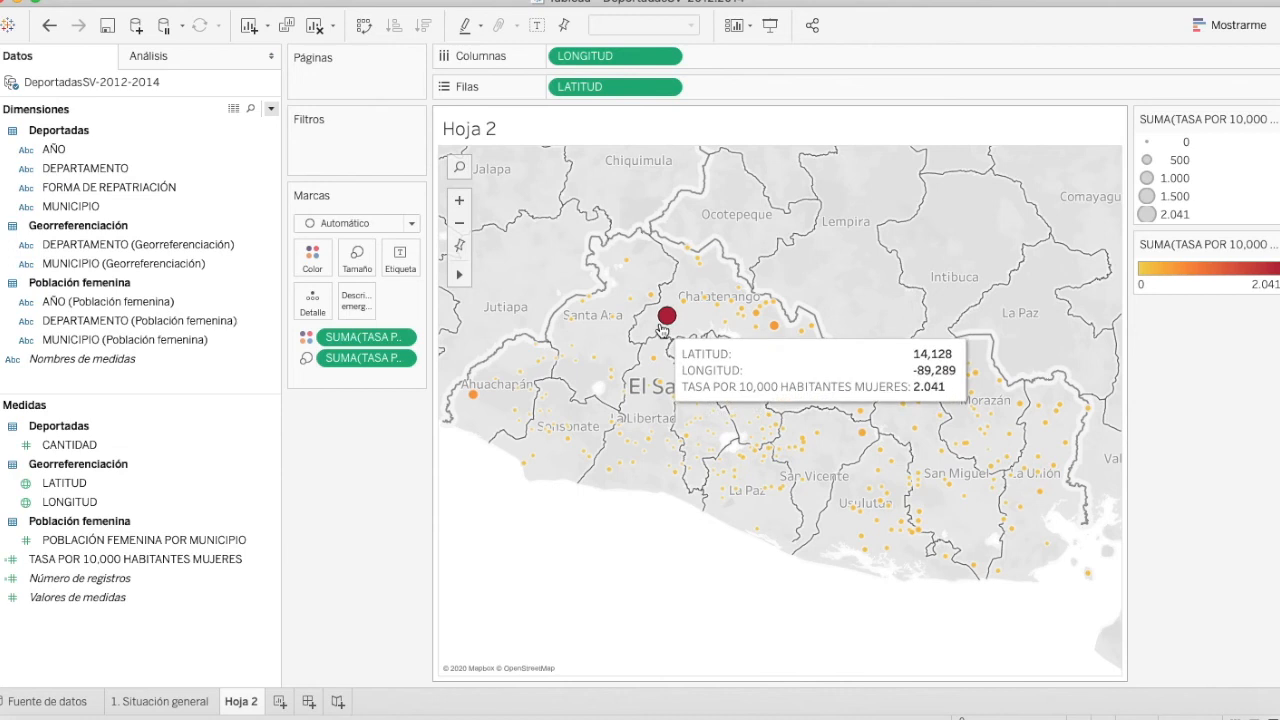
Add MUNICIPIO, DEPARTAMENTO, AÑO and FORMA DE REPATRIACIÓN to the map marks' tooltip and check it on a mark.
{"action": "left_click", "coordinate": [115, 187]}
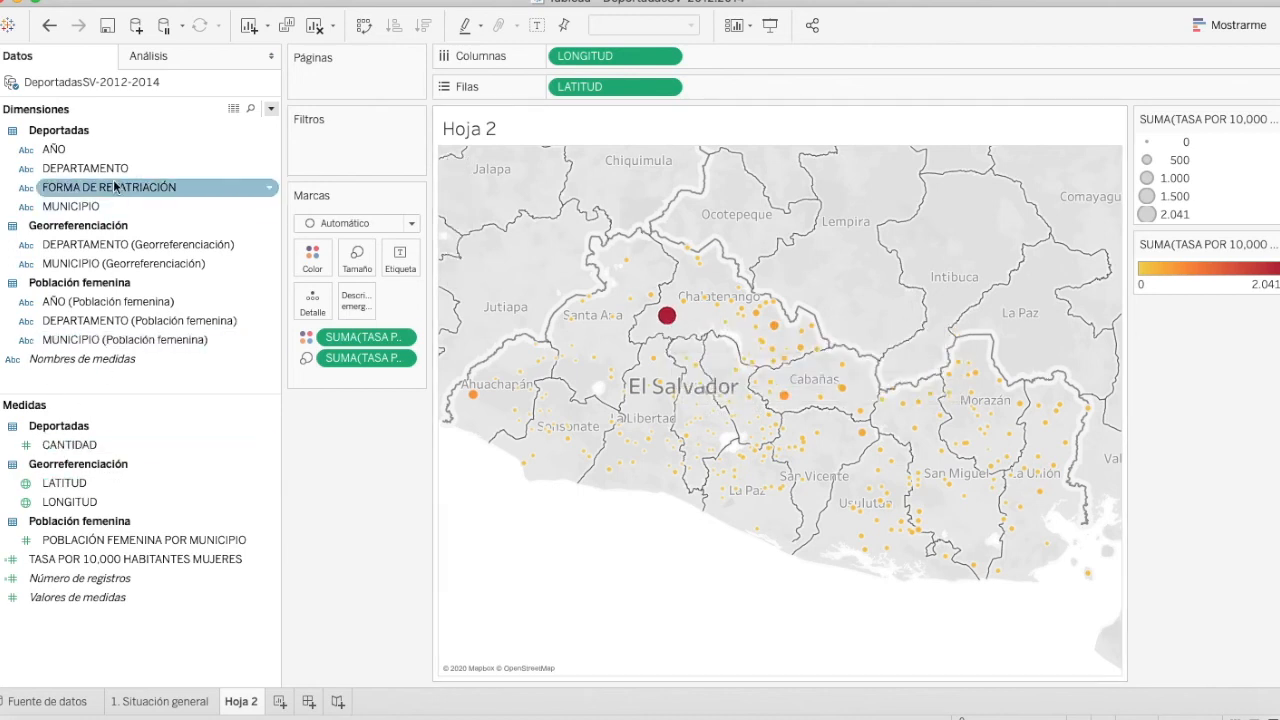
{"action": "left_click", "coordinate": [103, 206]}
{"action": "left_click_drag", "start_coordinate": [103, 206], "coordinate": [351, 303]}
{"action": "left_click_drag", "start_coordinate": [100, 168], "coordinate": [351, 305]}
{"action": "left_click_drag", "start_coordinate": [54, 149], "coordinate": [348, 304]}
{"action": "left_click", "coordinate": [101, 321]}
{"action": "left_click_drag", "start_coordinate": [100, 244], "coordinate": [357, 300]}
{"action": "left_click", "coordinate": [705, 387]}
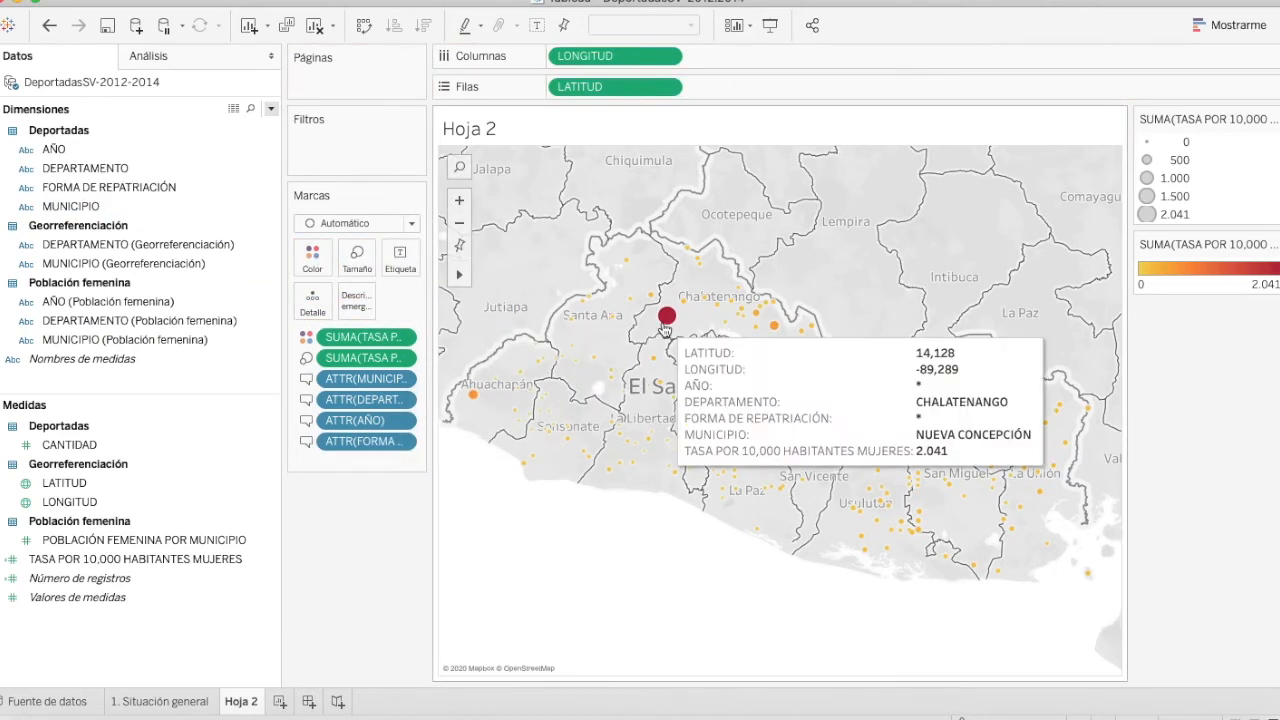
{"action": "mouse_move", "coordinate": [720, 470]}
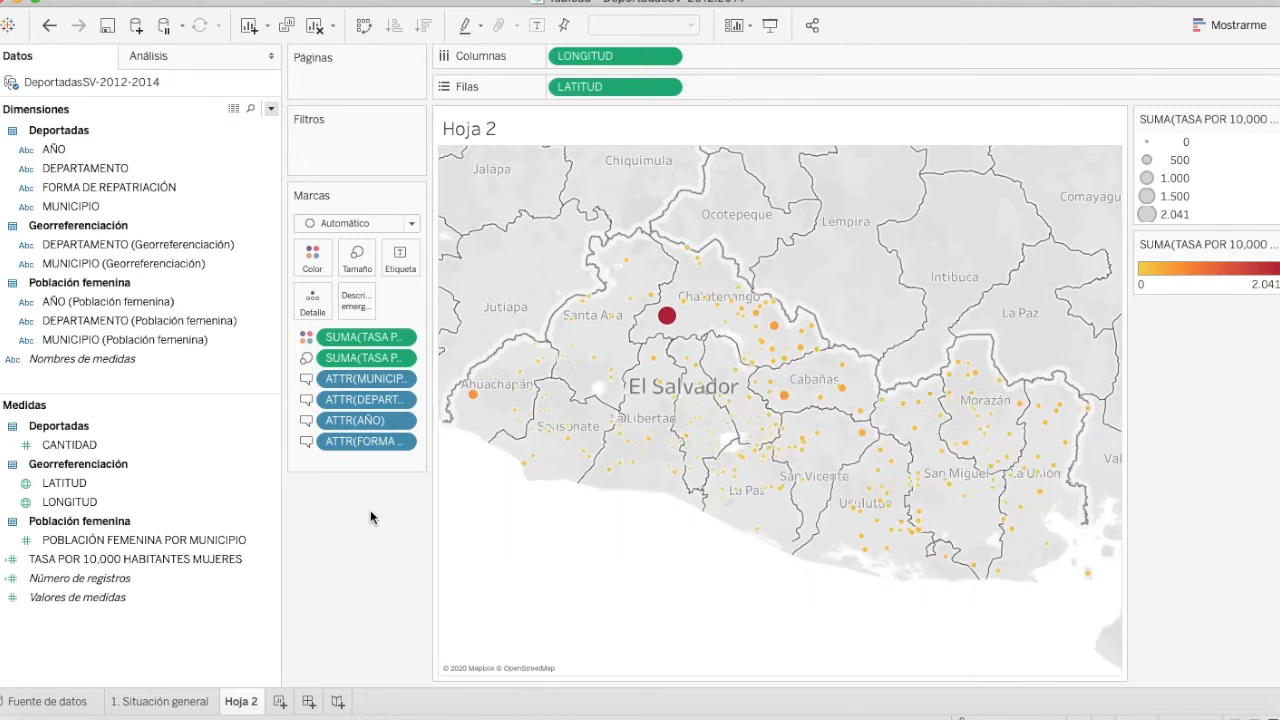
Pin the map's current view and disable pan and zoom, map search and the view toolbar in the map options.
{"action": "mouse_move", "coordinate": [462, 275]}
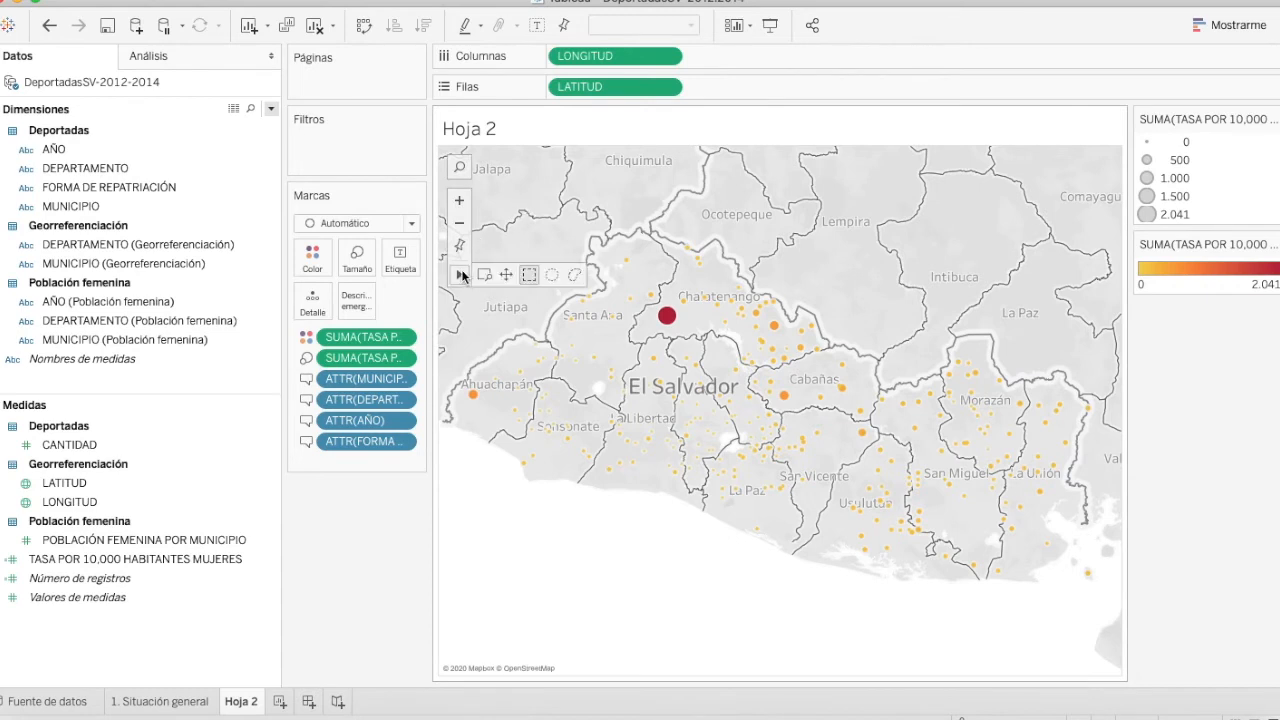
{"action": "left_click", "coordinate": [460, 248]}
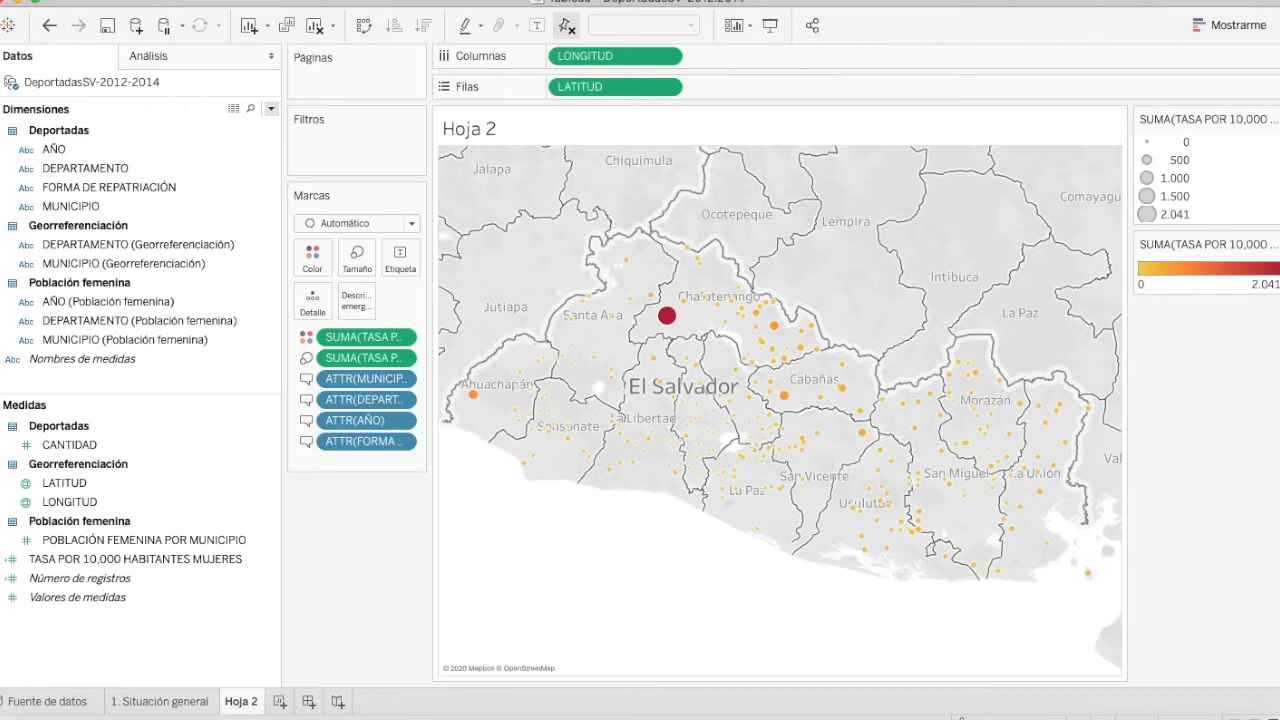
{"action": "left_click", "coordinate": [538, 1]}
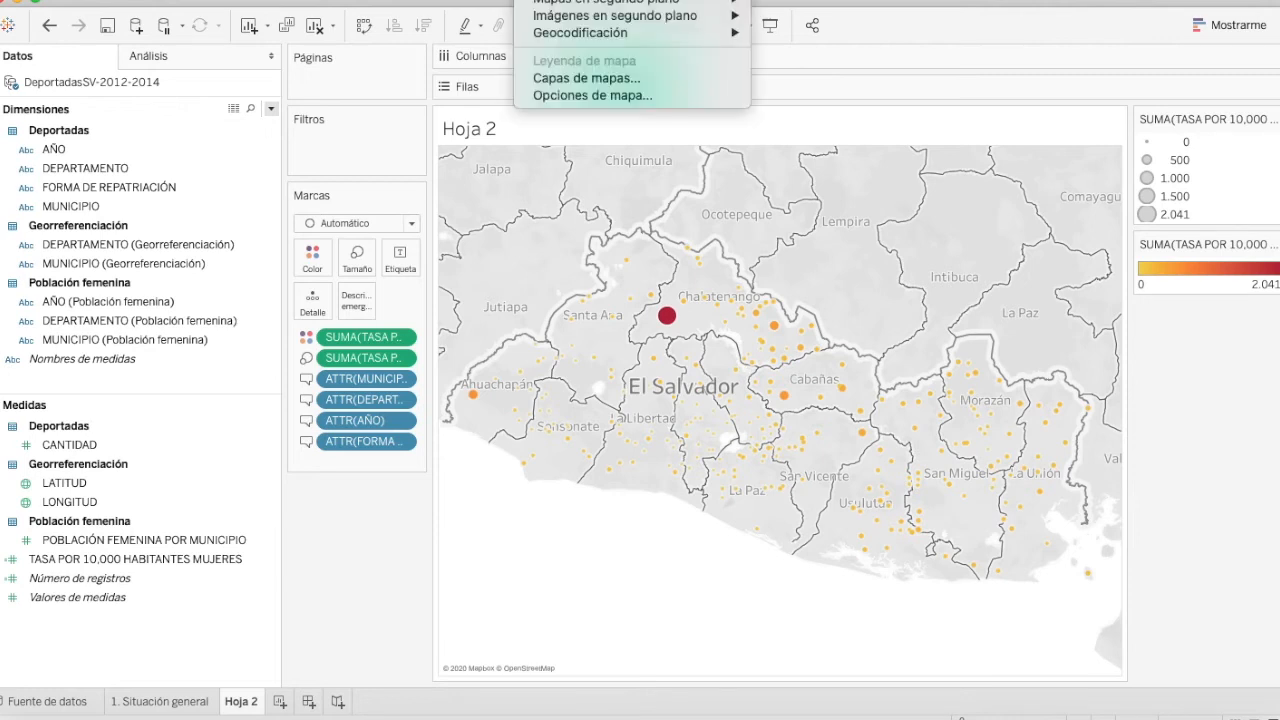
{"action": "left_click", "coordinate": [543, 94]}
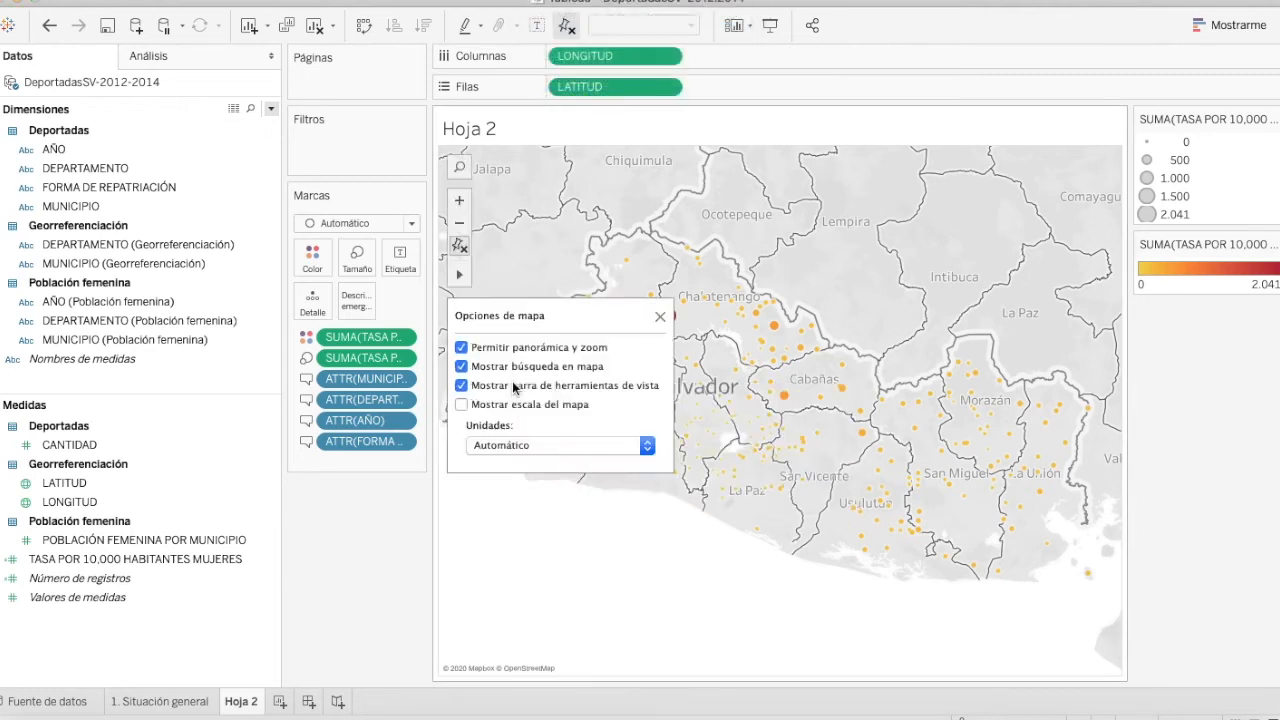
{"action": "left_click", "coordinate": [462, 348]}
{"action": "left_click", "coordinate": [462, 366]}
{"action": "left_click", "coordinate": [462, 385]}
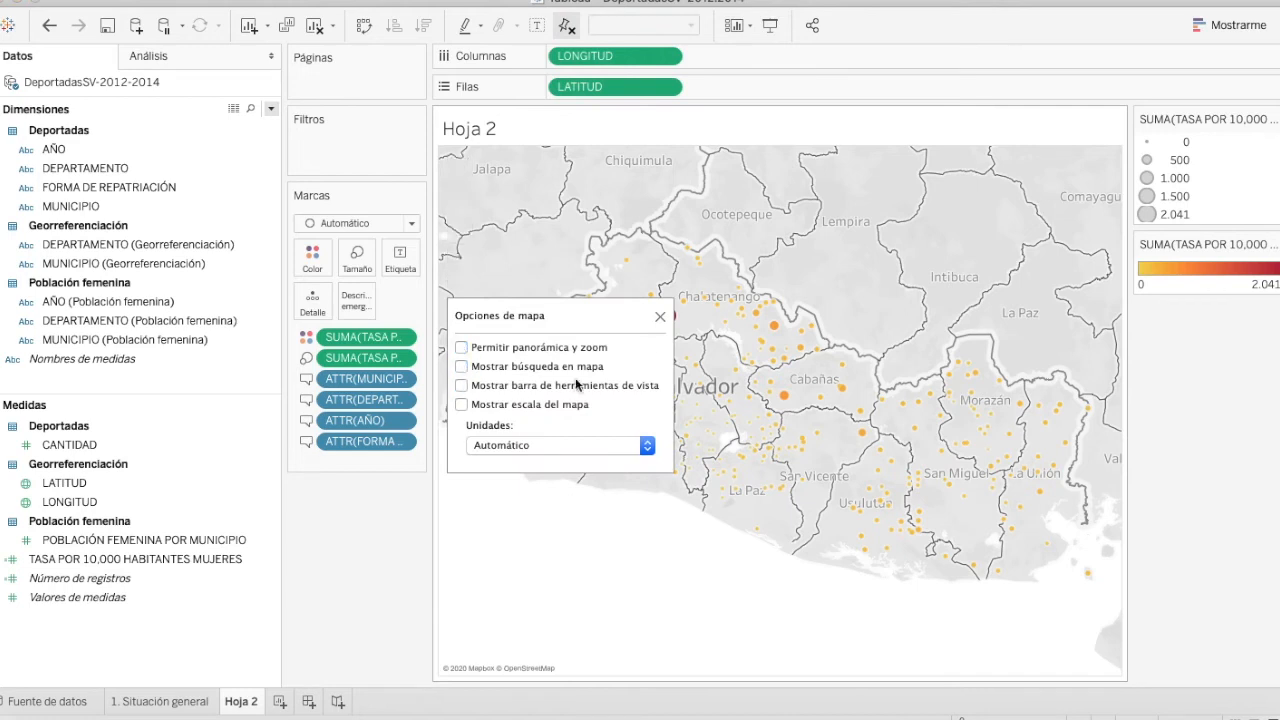
{"action": "left_click", "coordinate": [656, 312]}
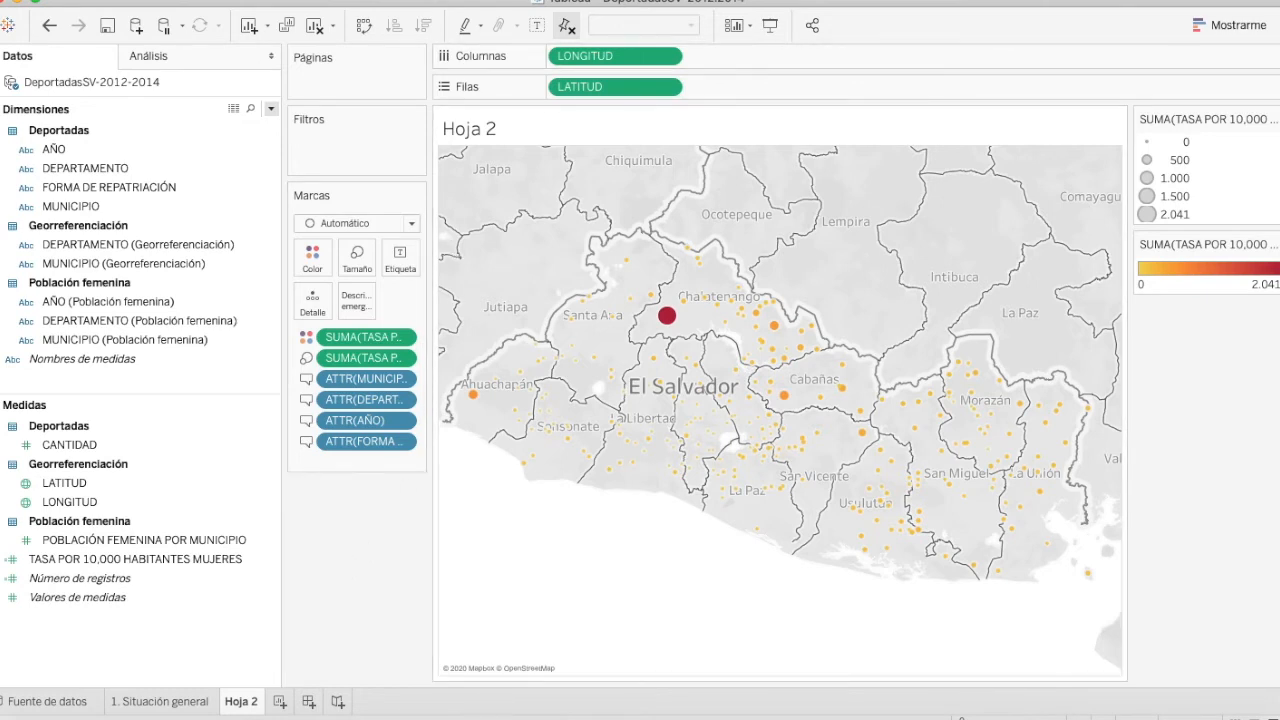
Browse the available map layers and turn on the Costas layer.
{"action": "left_click", "coordinate": [538, 1]}
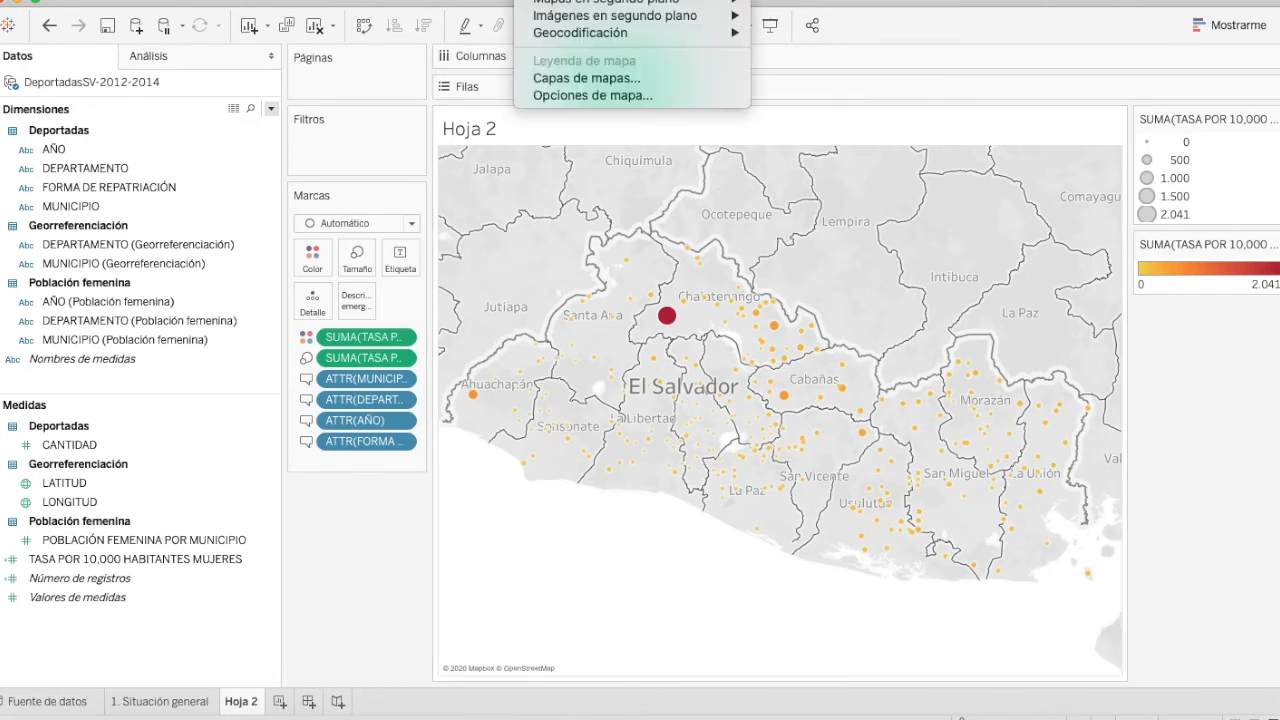
{"action": "left_click", "coordinate": [661, 80]}
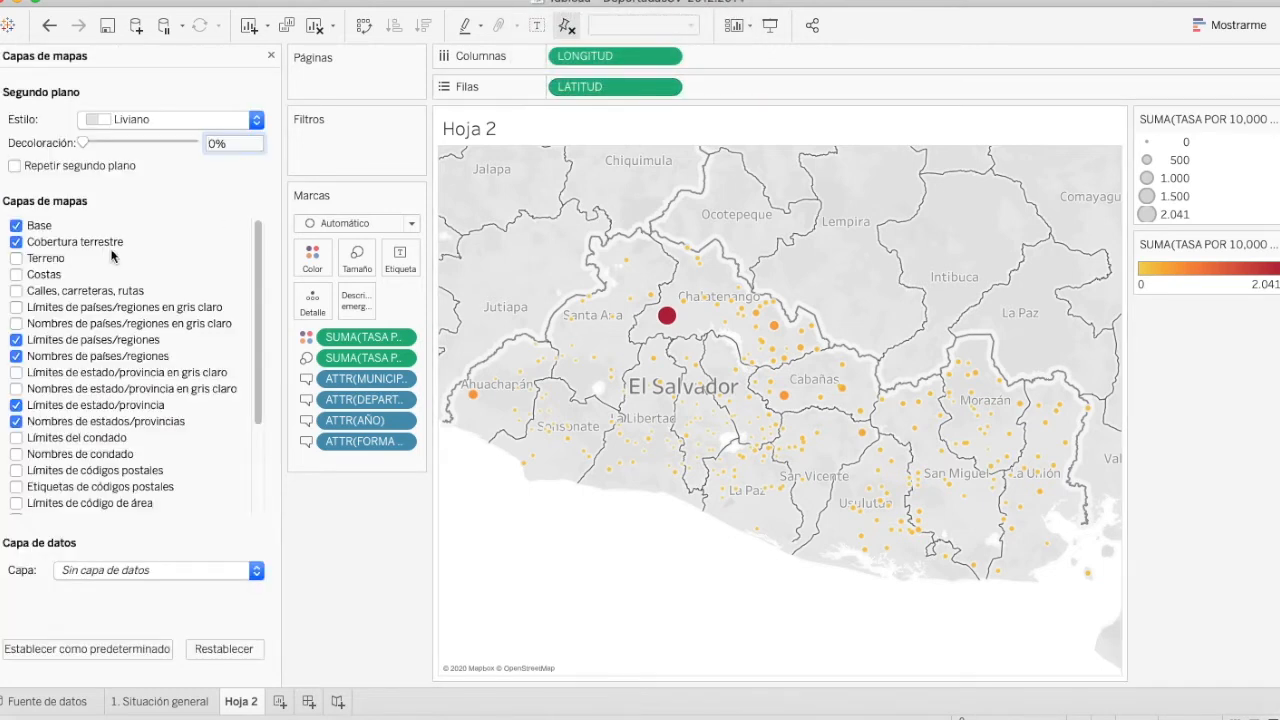
{"action": "left_click_drag", "start_coordinate": [261, 424], "coordinate": [264, 553]}
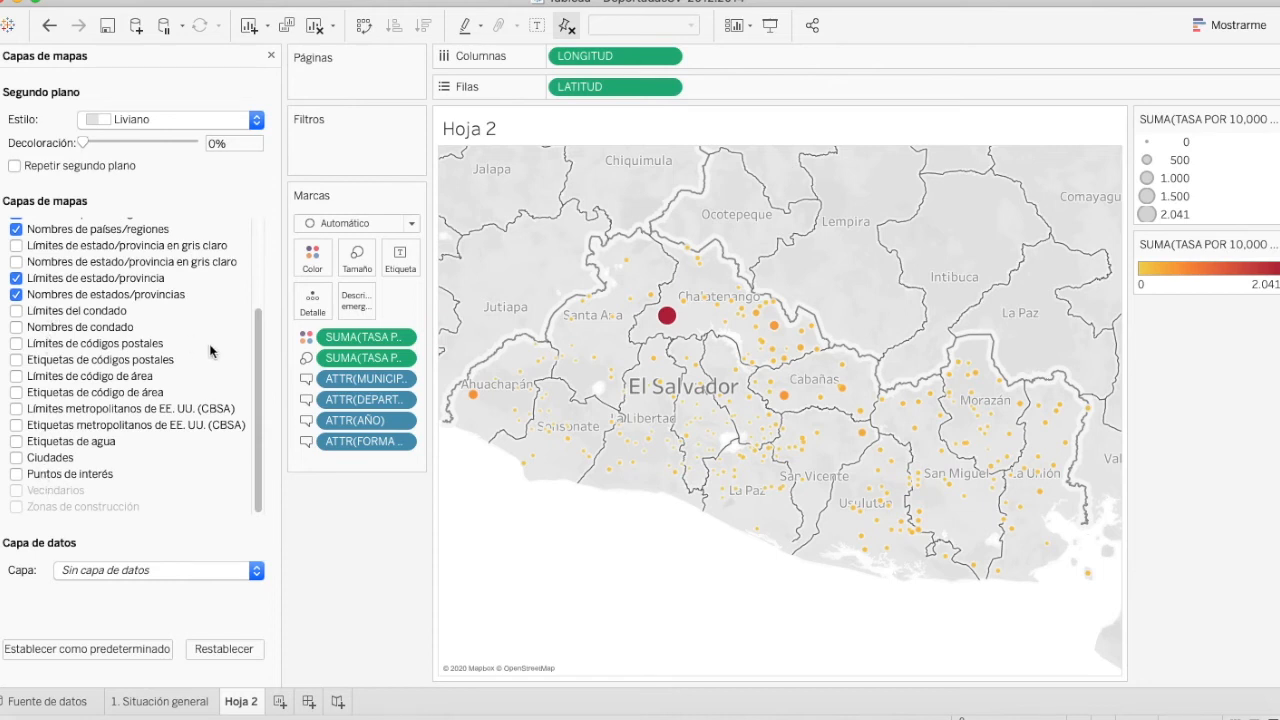
{"action": "left_click_drag", "start_coordinate": [253, 372], "coordinate": [256, 261]}
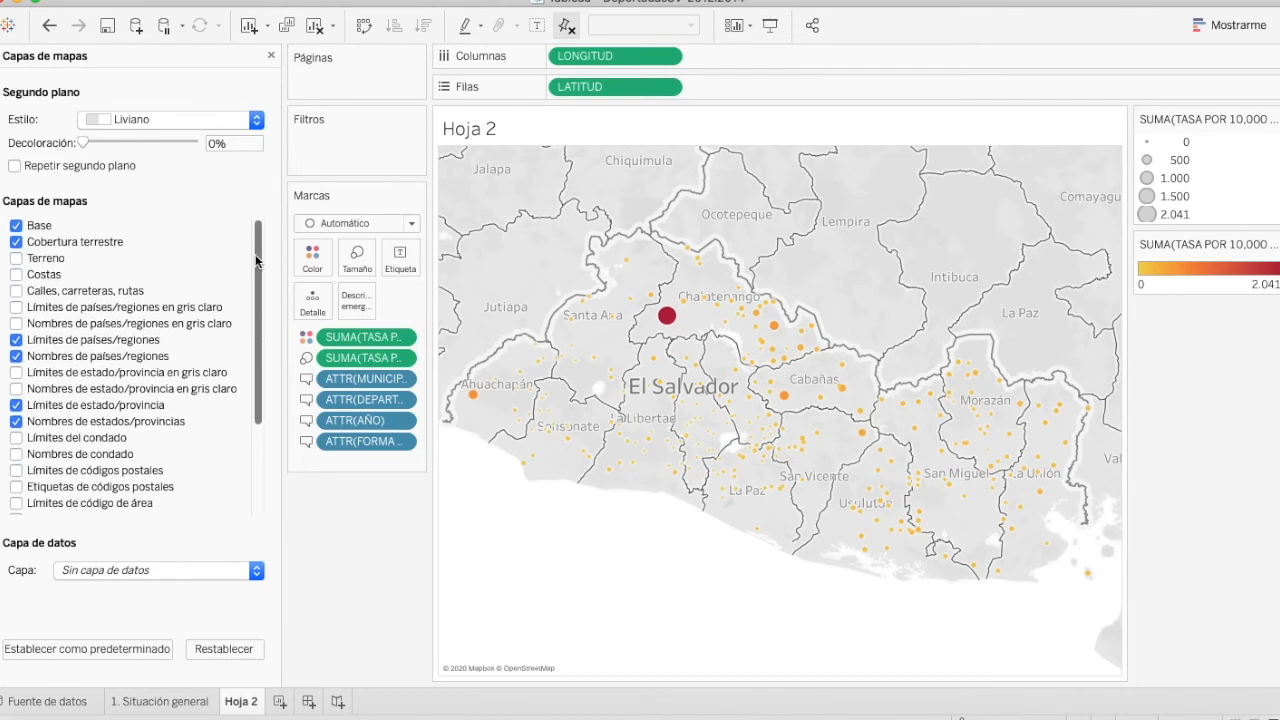
{"action": "left_click", "coordinate": [17, 274]}
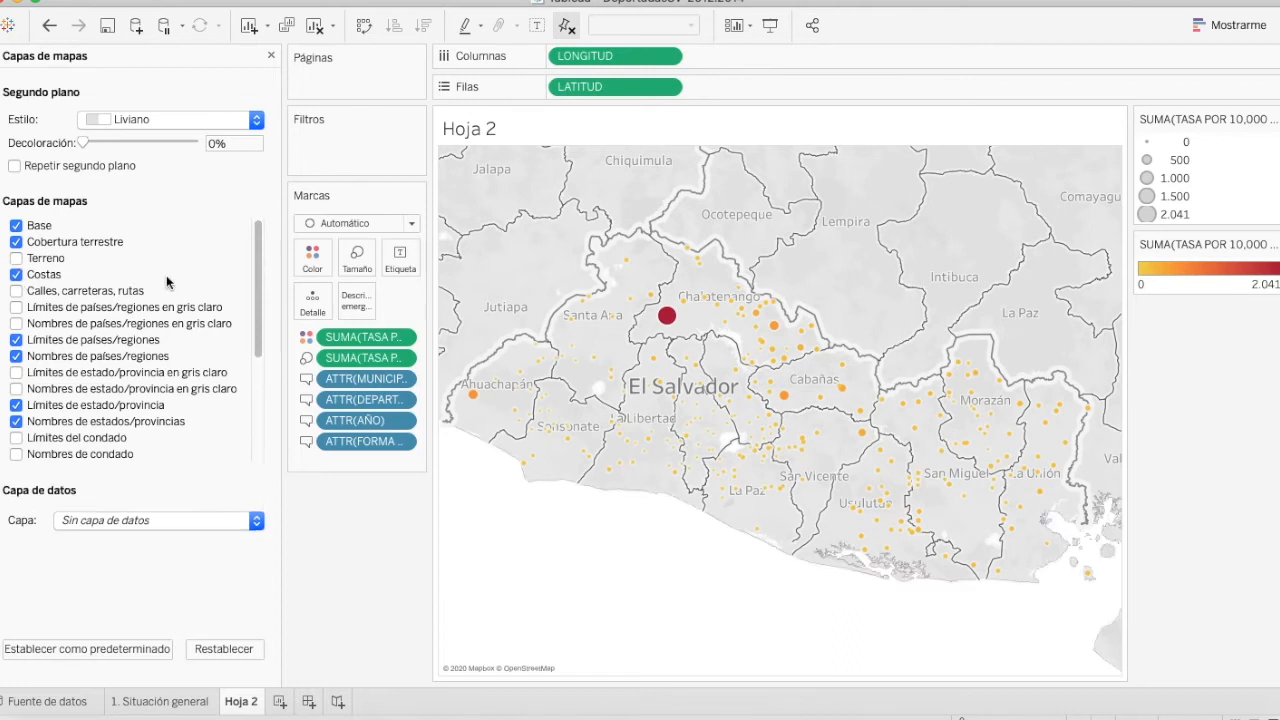
Try the Normal, Oscuro and Calles background styles on the map, with the Calles washout at 0%.
{"action": "left_click", "coordinate": [154, 121]}
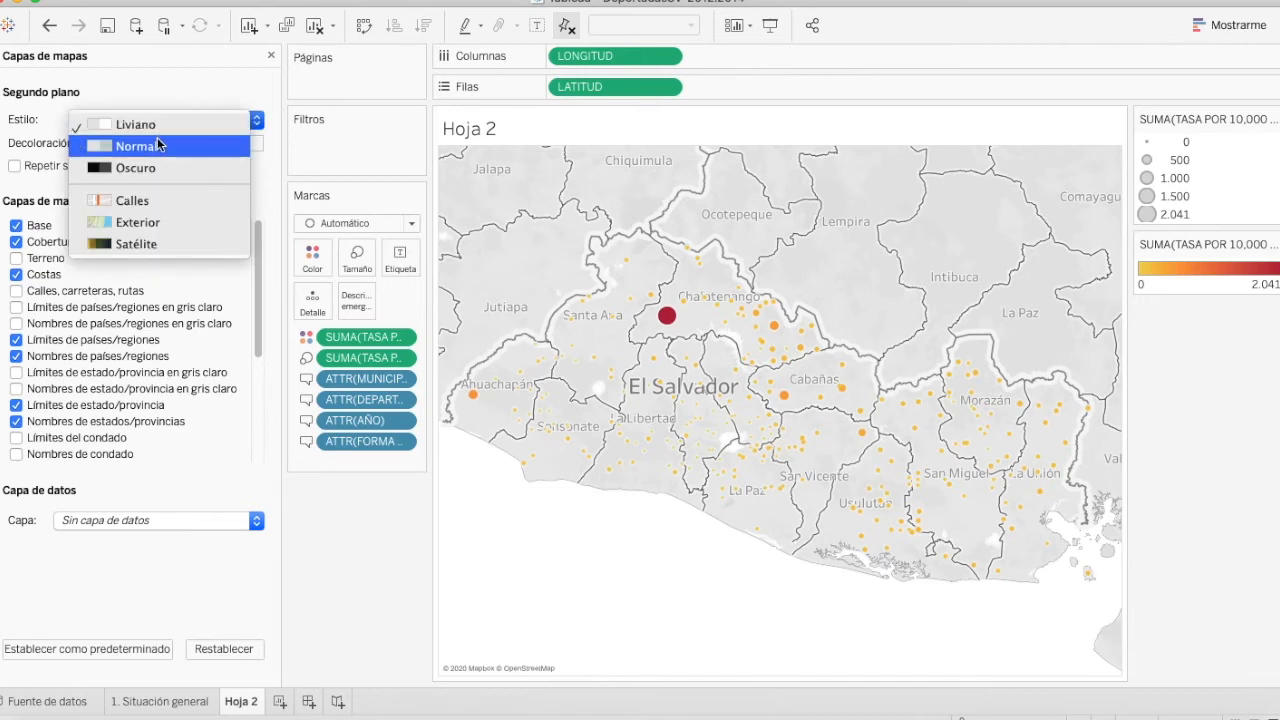
{"action": "left_click", "coordinate": [140, 146]}
{"action": "left_click", "coordinate": [145, 120]}
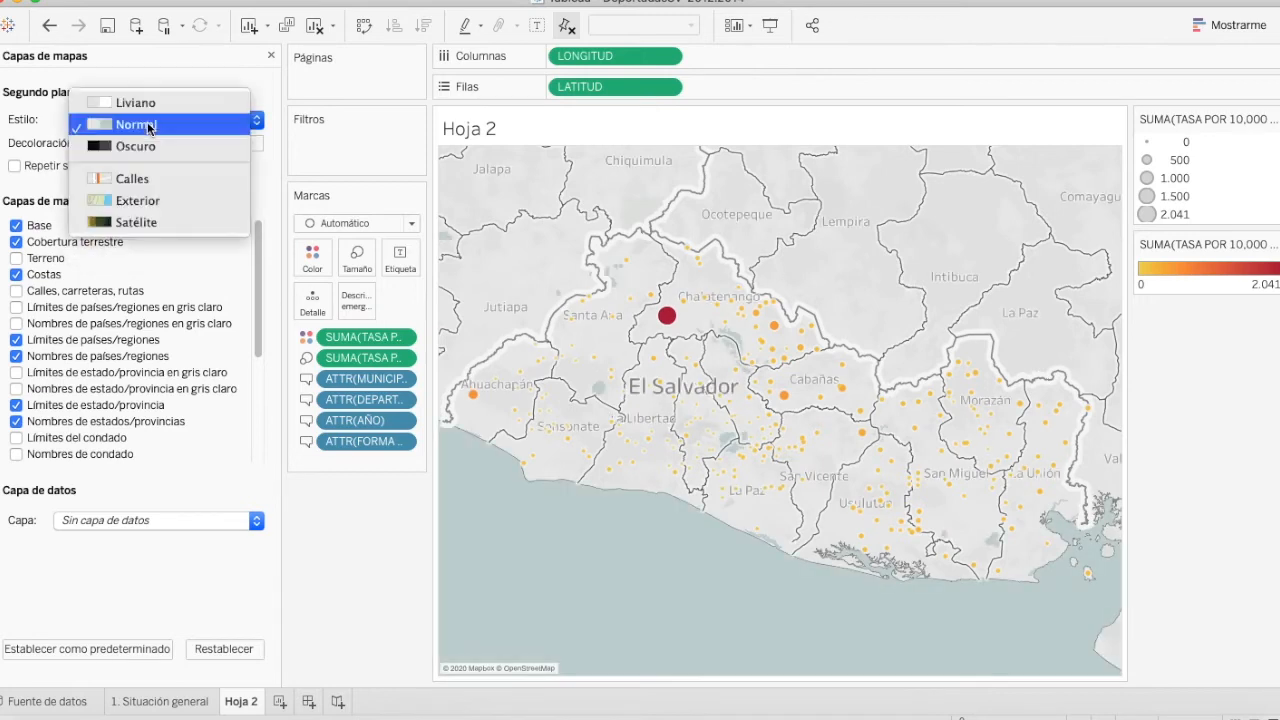
{"action": "left_click", "coordinate": [149, 150]}
{"action": "left_click", "coordinate": [138, 122]}
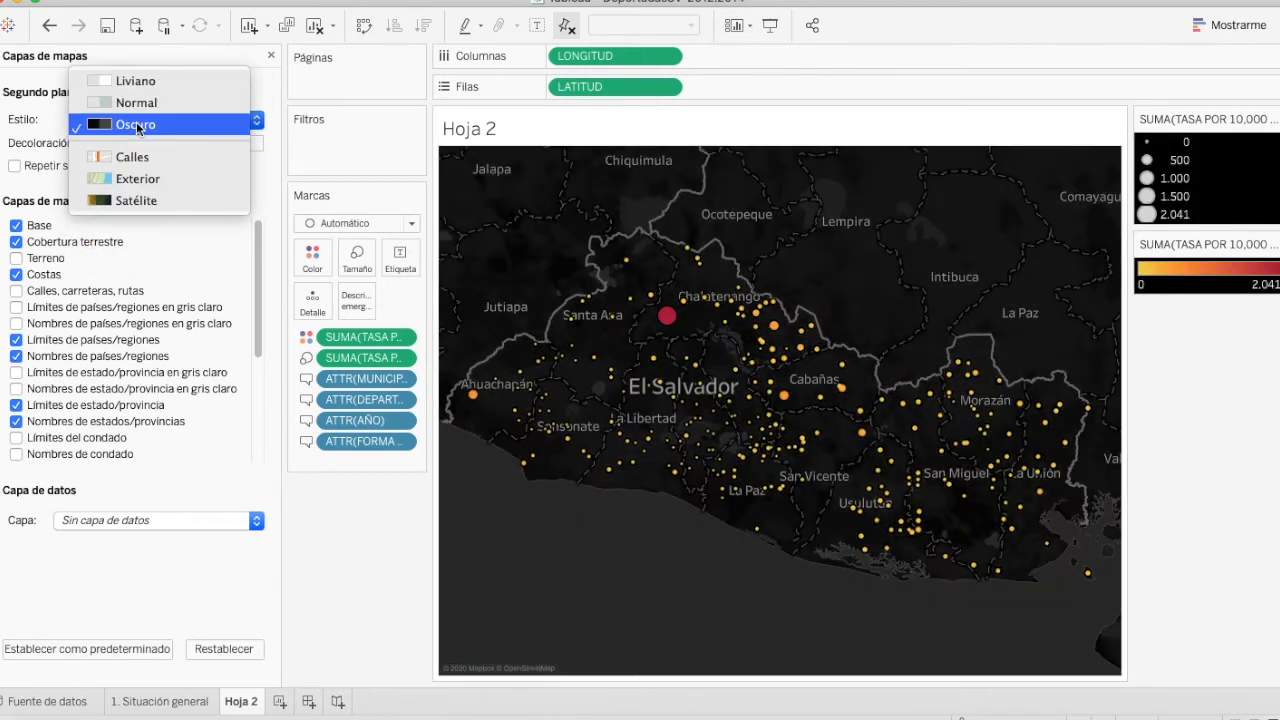
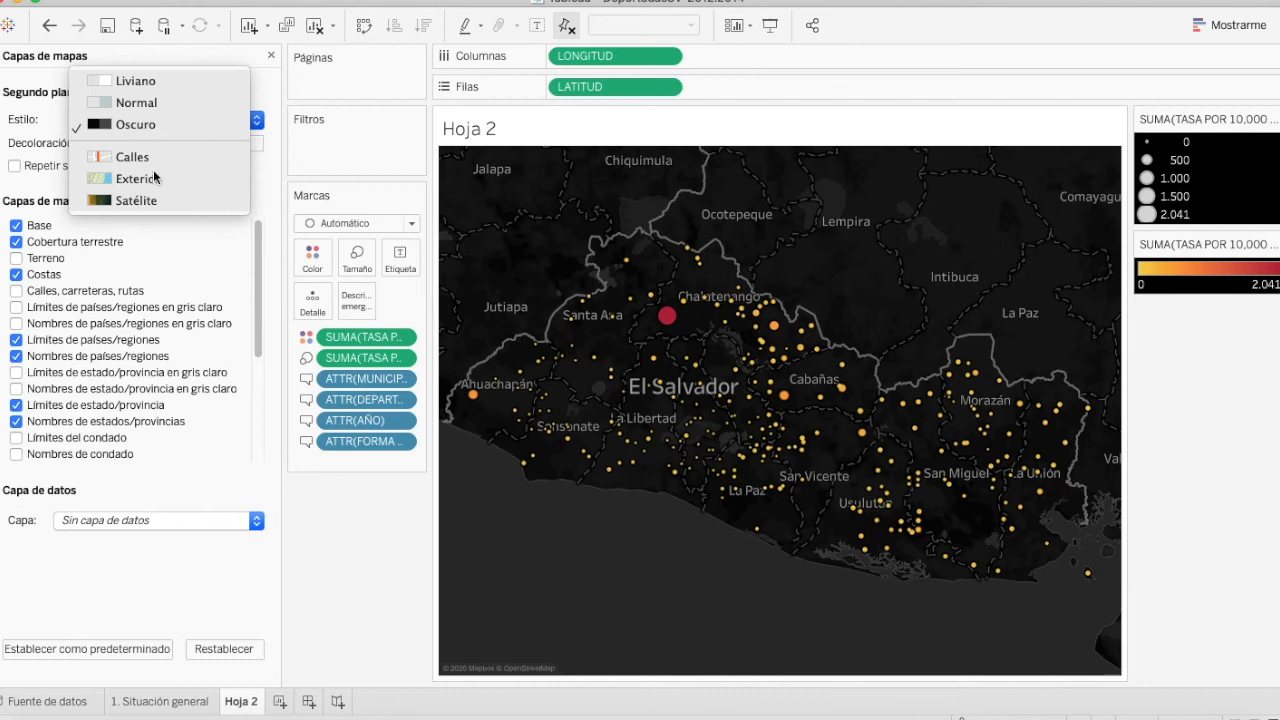
{"action": "left_click", "coordinate": [150, 157]}
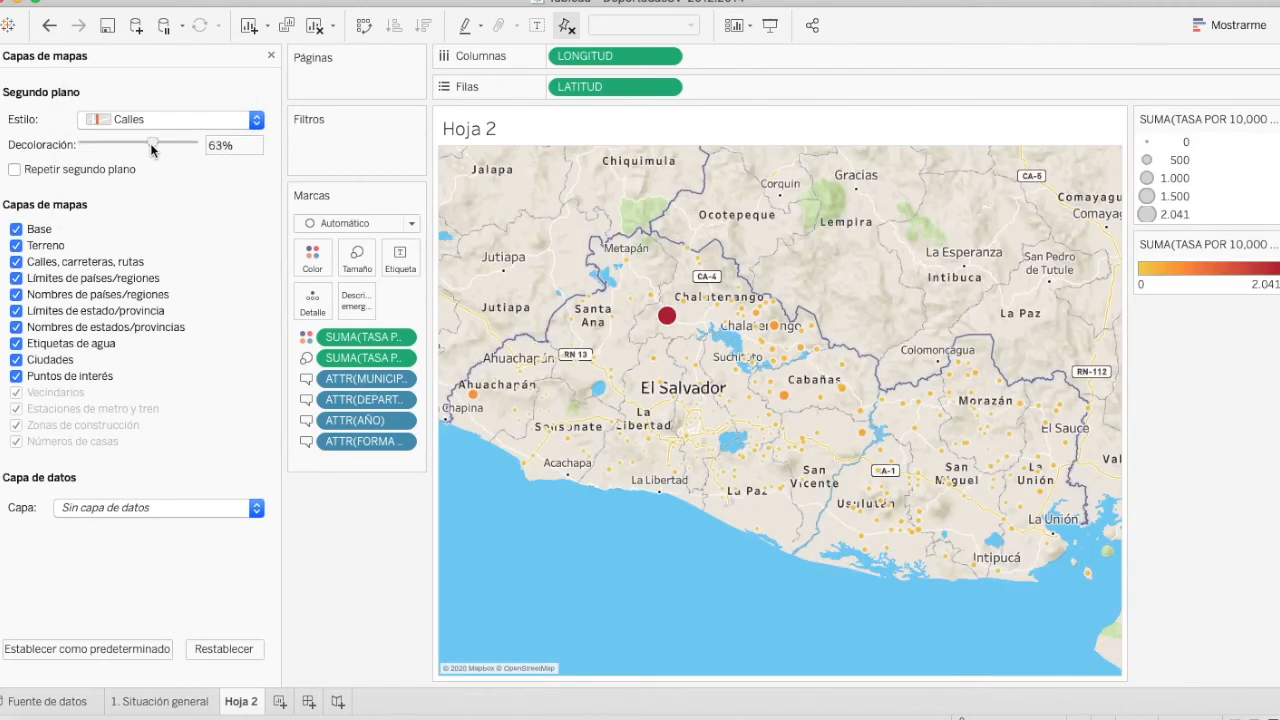
{"action": "left_click", "coordinate": [146, 122]}
{"action": "left_click", "coordinate": [140, 56]}
{"action": "left_click_drag", "start_coordinate": [148, 141], "coordinate": [80, 142]}
Compare the Exterior, Satélite and Calles background styles, keep Exterior for the map and close the map layers.
{"action": "left_click", "coordinate": [140, 120]}
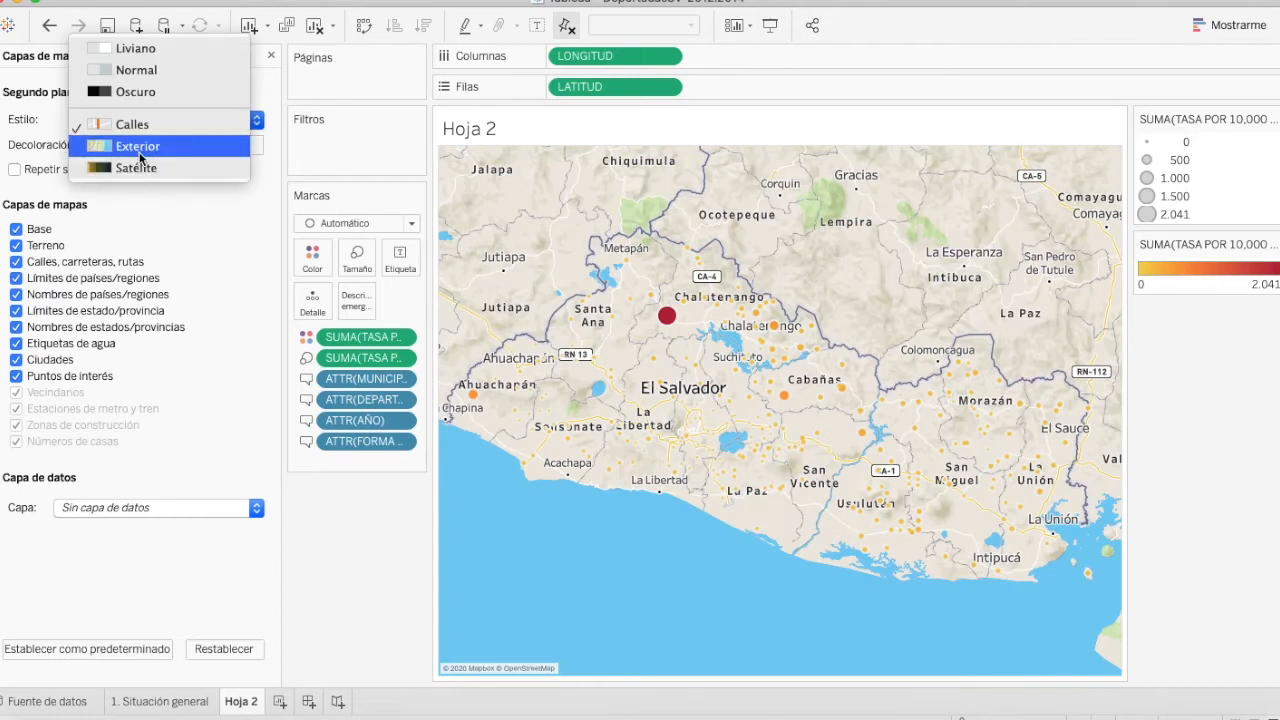
{"action": "left_click", "coordinate": [140, 150]}
{"action": "left_click", "coordinate": [140, 120]}
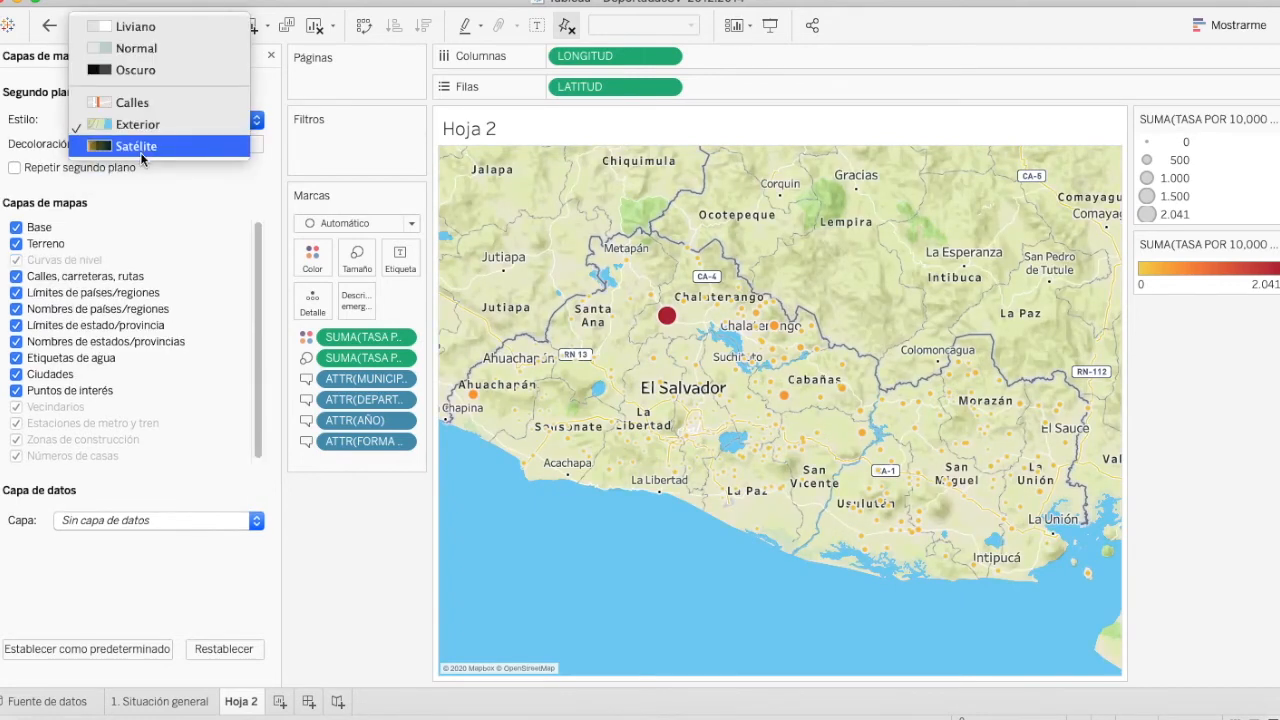
{"action": "left_click", "coordinate": [140, 147]}
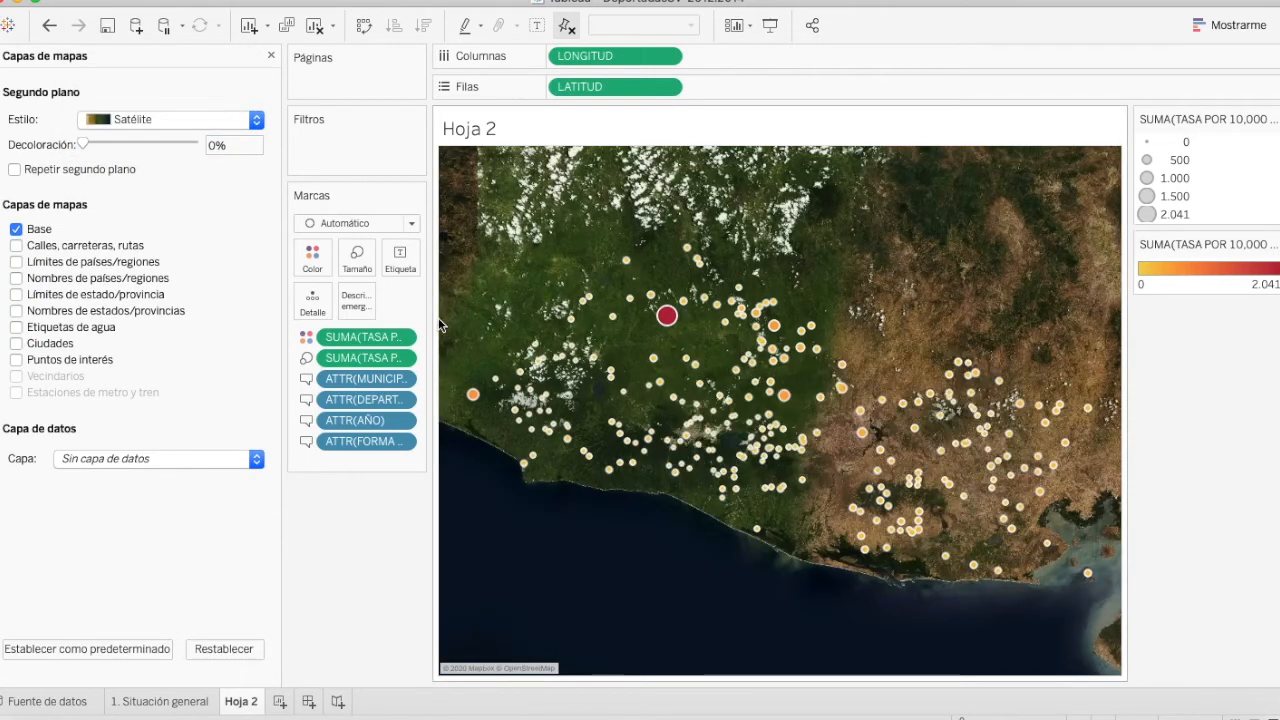
{"action": "left_click", "coordinate": [194, 128]}
{"action": "left_click", "coordinate": [190, 103]}
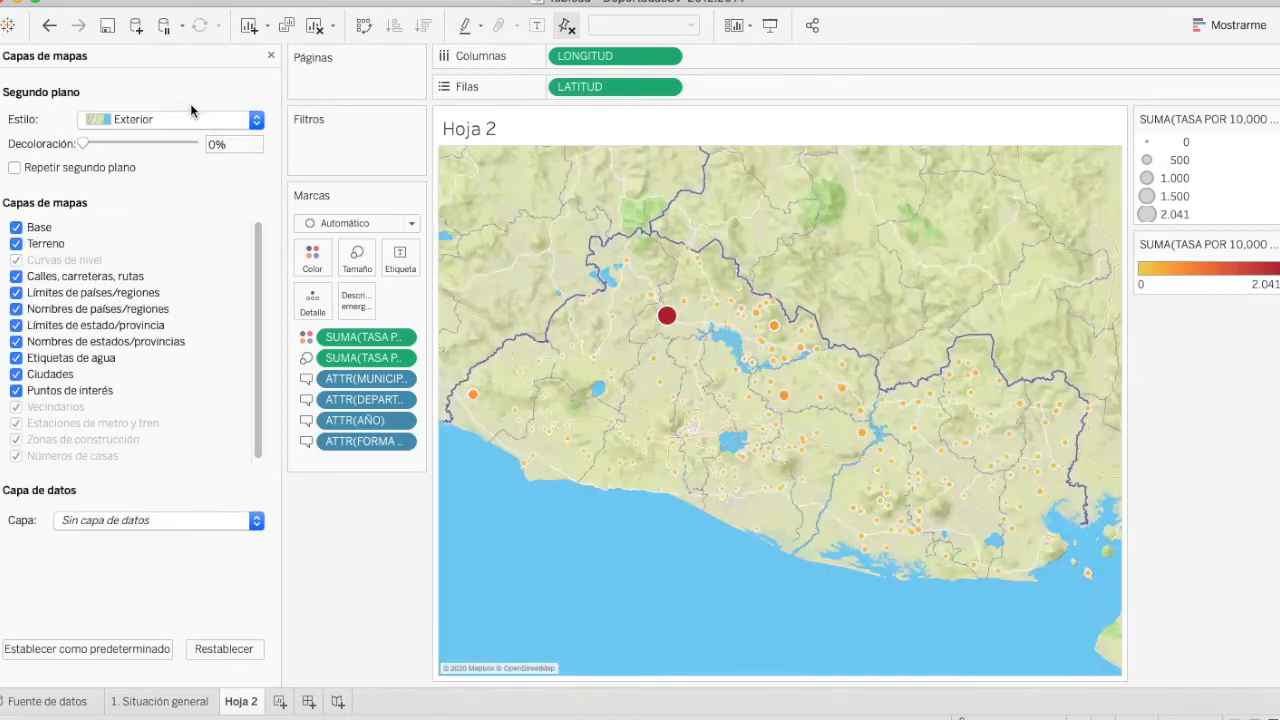
{"action": "left_click", "coordinate": [171, 121]}
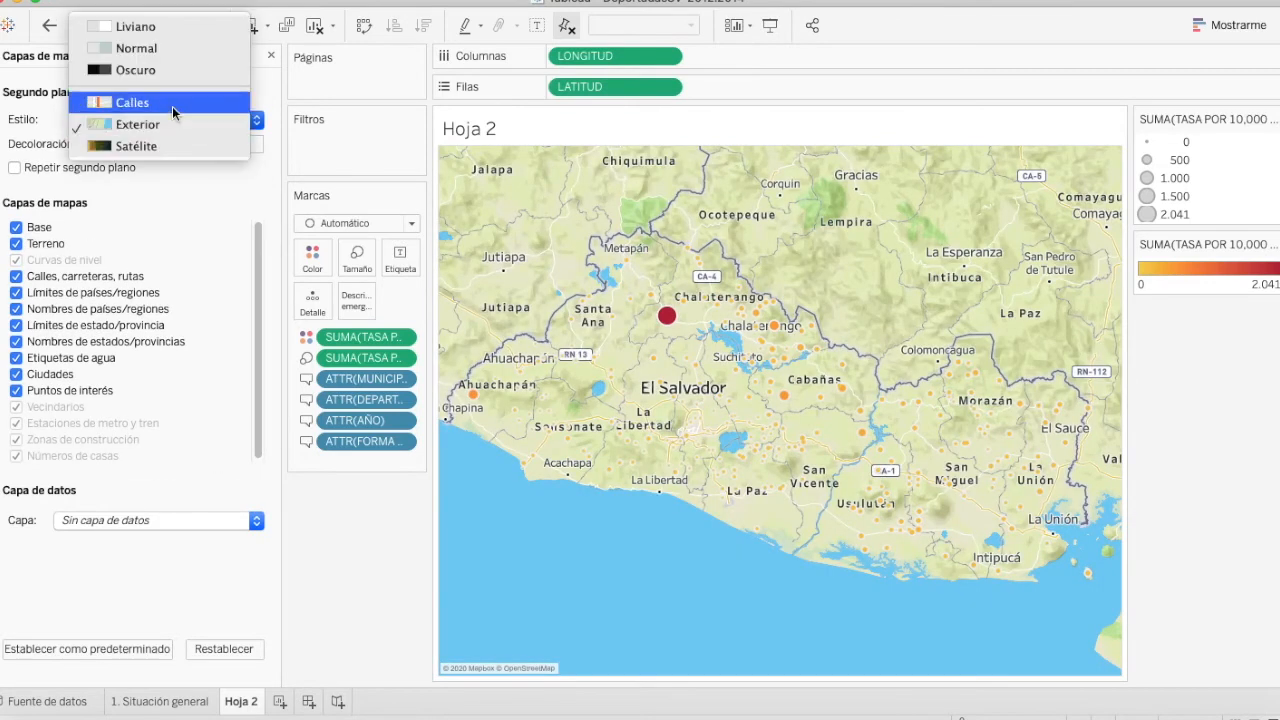
{"action": "left_click", "coordinate": [172, 106]}
{"action": "left_click", "coordinate": [171, 121]}
{"action": "left_click", "coordinate": [166, 143]}
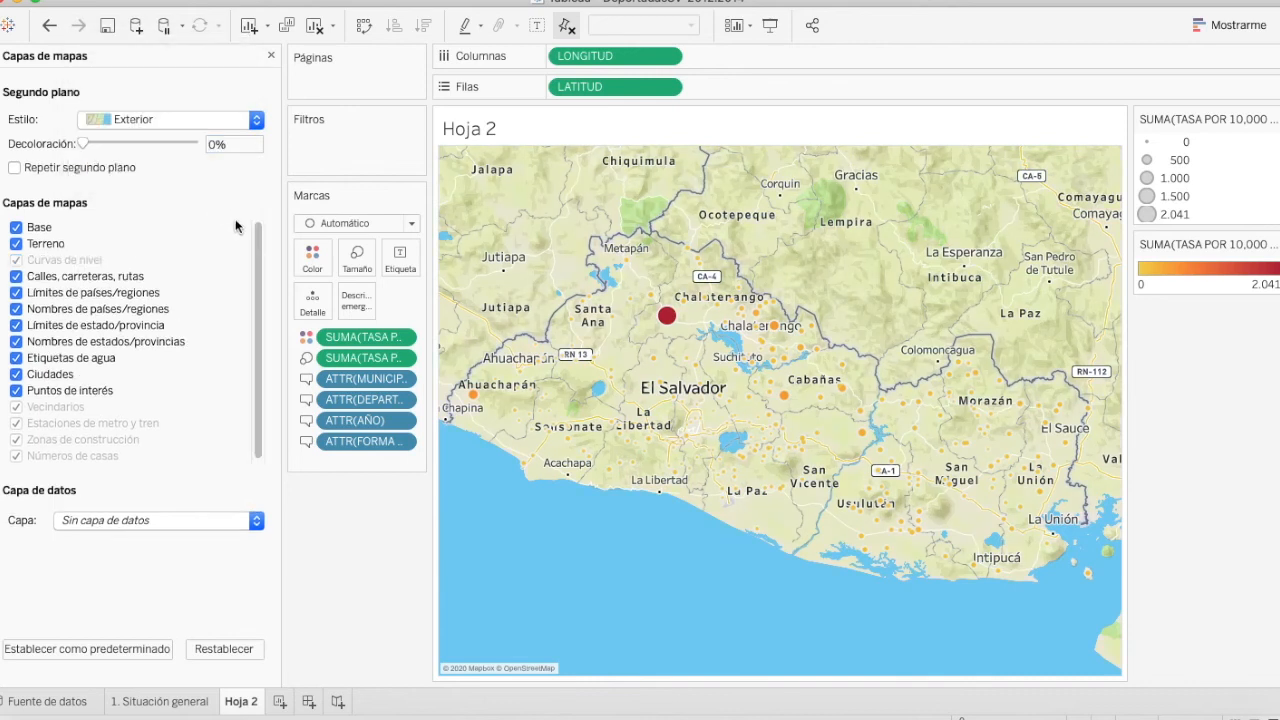
{"action": "left_click", "coordinate": [271, 55]}
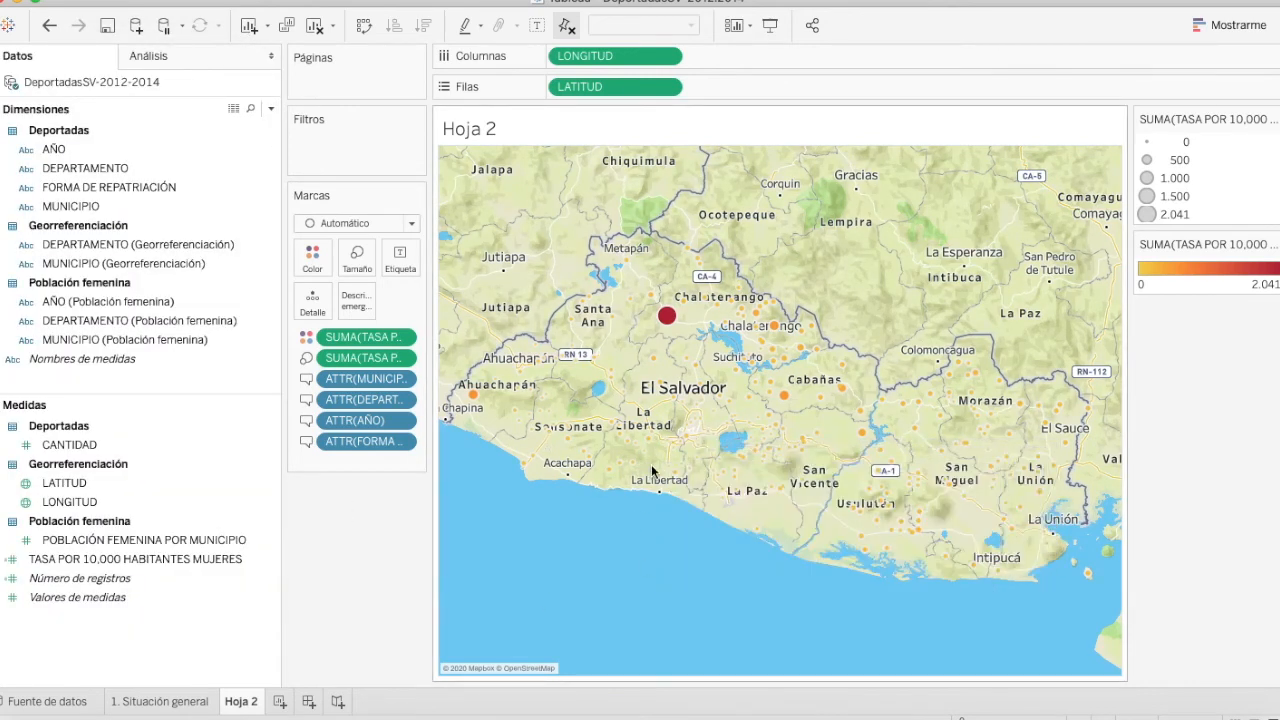
Hide the Nombres de estados/provincias, Nombres de países/regiones and Ciudades layers on the map.
{"action": "left_click", "coordinate": [535, 0]}
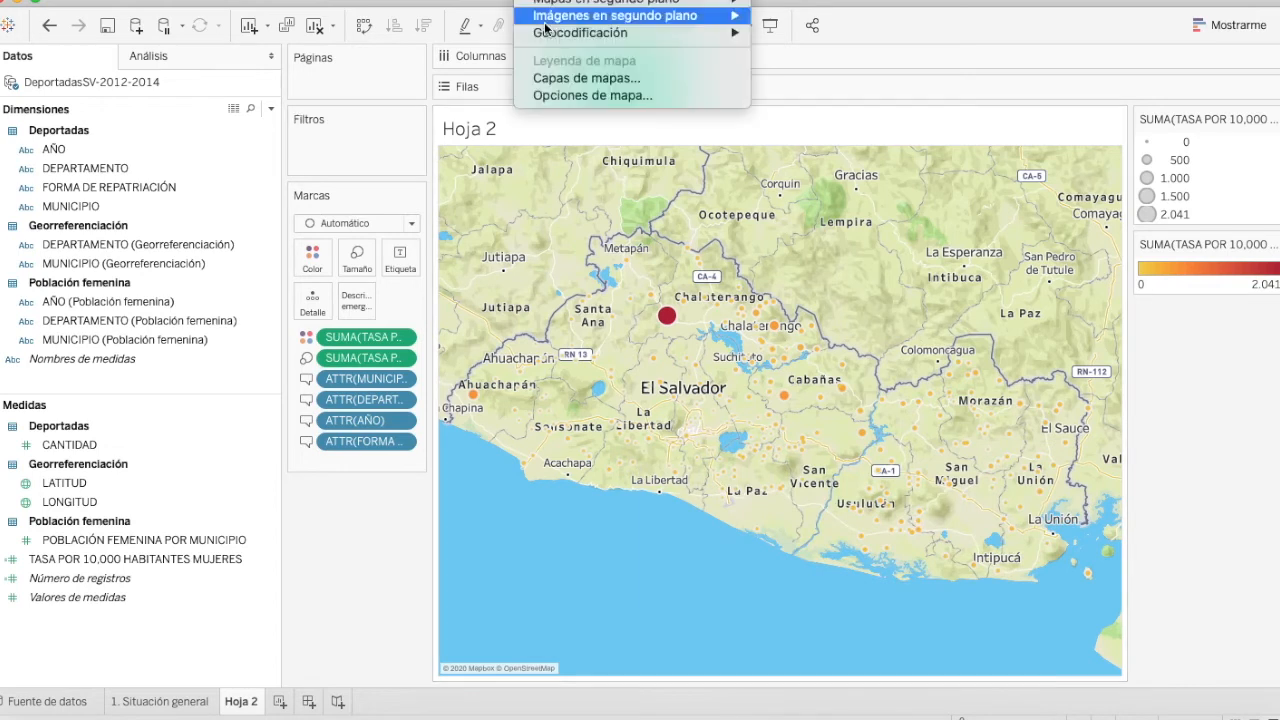
{"action": "left_click", "coordinate": [586, 78]}
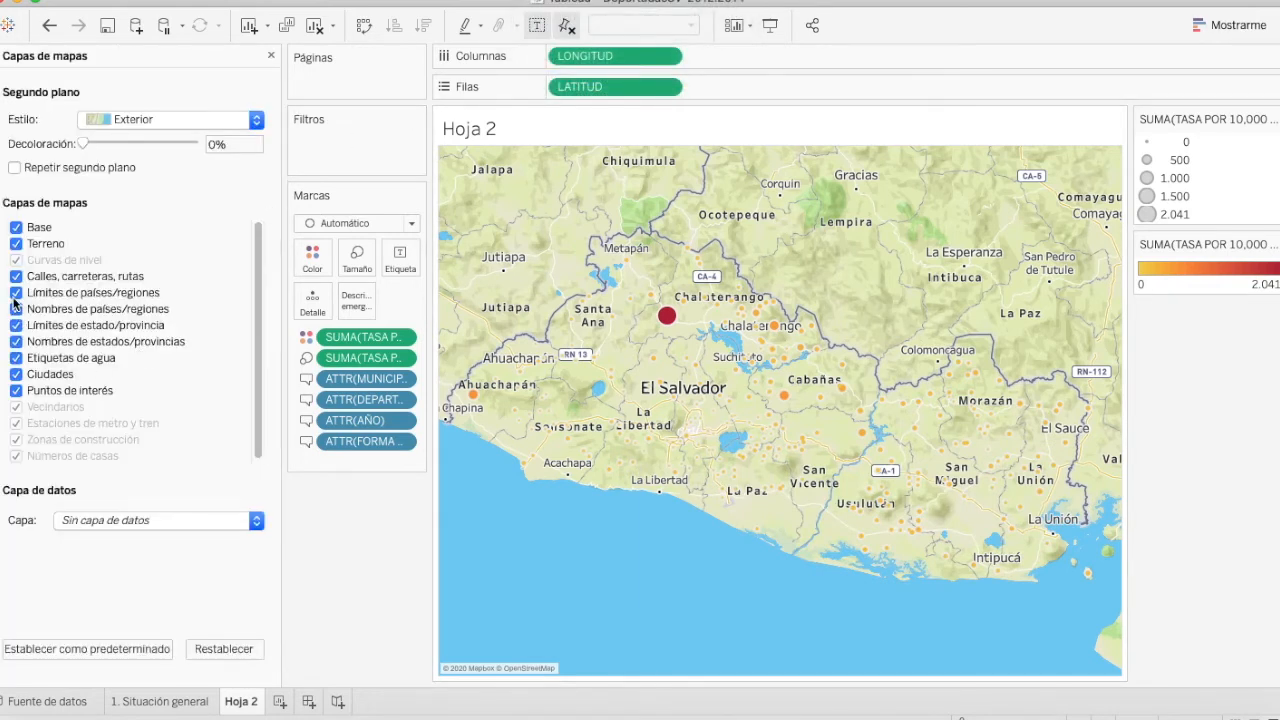
{"action": "left_click", "coordinate": [16, 341]}
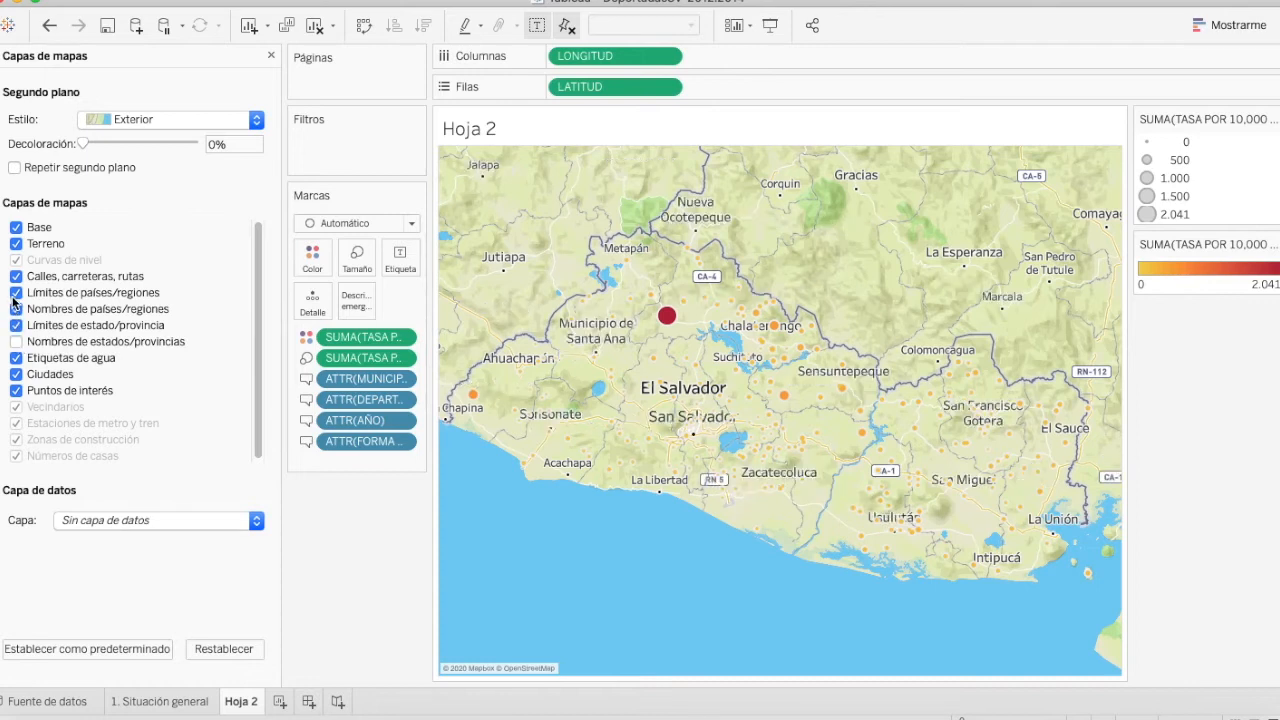
{"action": "left_click", "coordinate": [16, 309]}
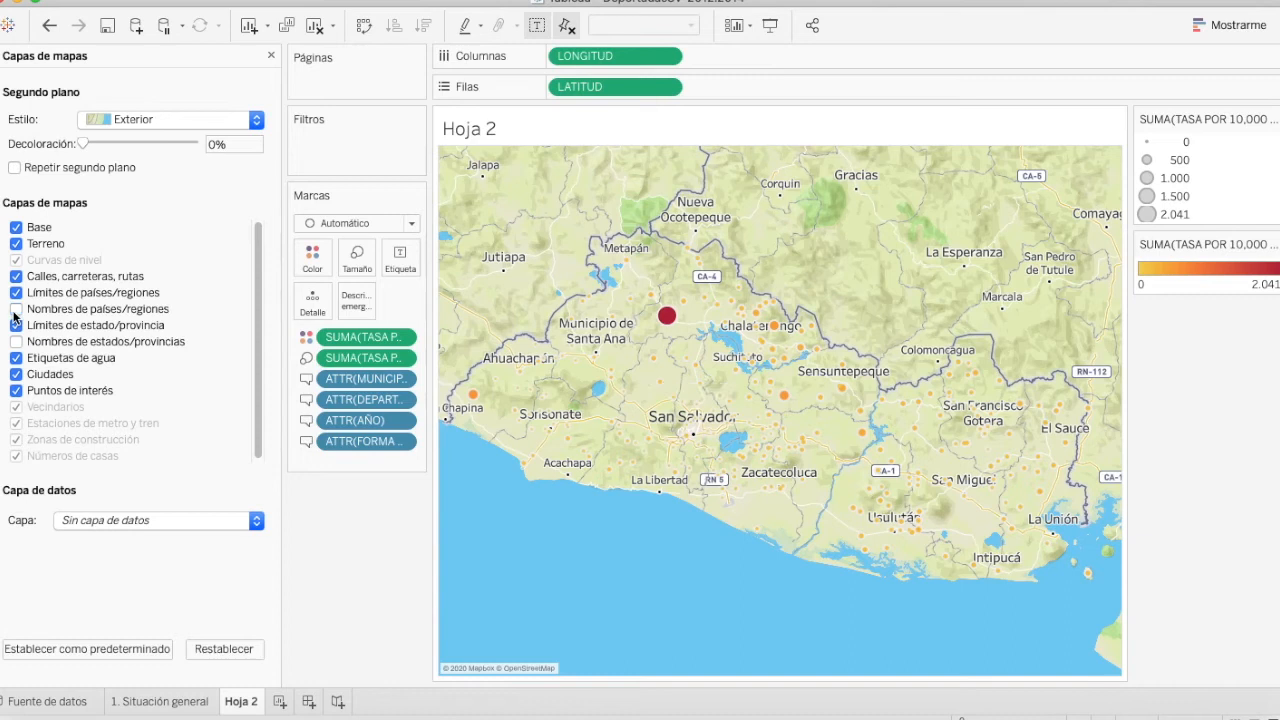
{"action": "left_click", "coordinate": [15, 311]}
{"action": "left_click", "coordinate": [15, 311]}
{"action": "left_click", "coordinate": [16, 376]}
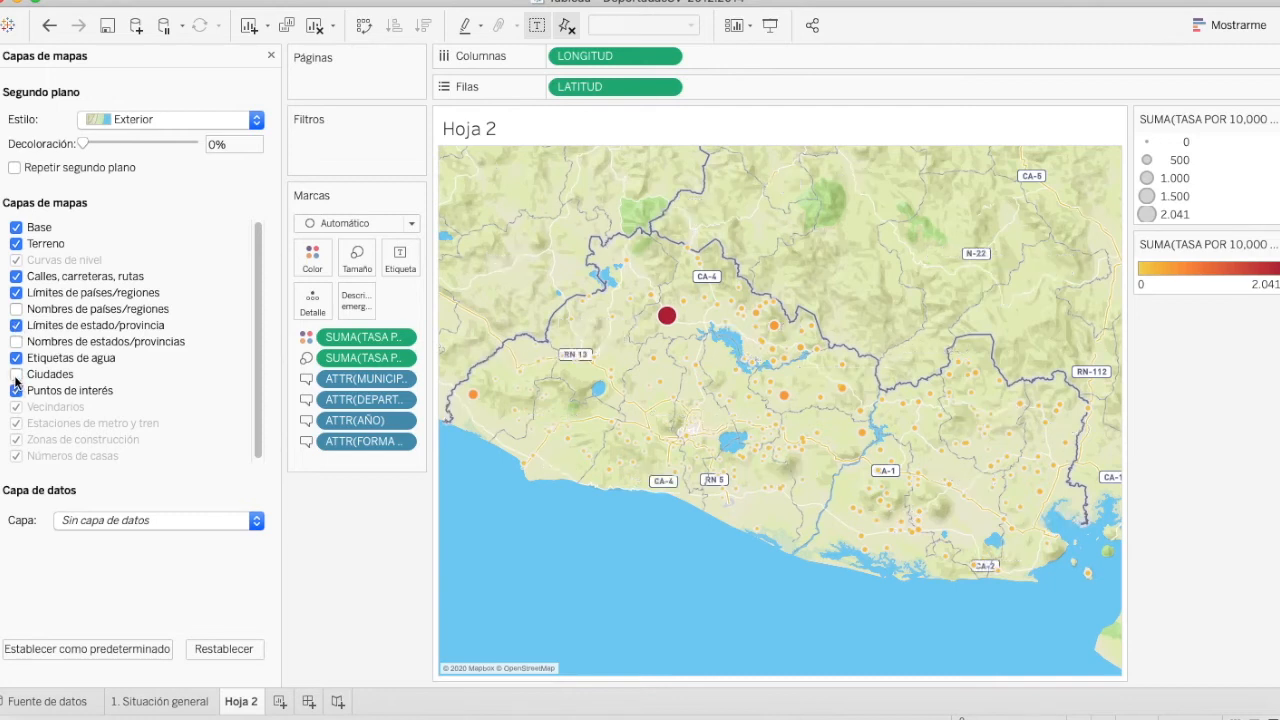
Test hiding the points of interest, roads, country borders, Base and Terreno layers one at a time, restoring each one.
{"action": "left_click", "coordinate": [16, 391]}
{"action": "left_click", "coordinate": [16, 391]}
{"action": "scroll", "coordinate": [18, 395], "scroll_direction": "down", "scroll_amount": 1}
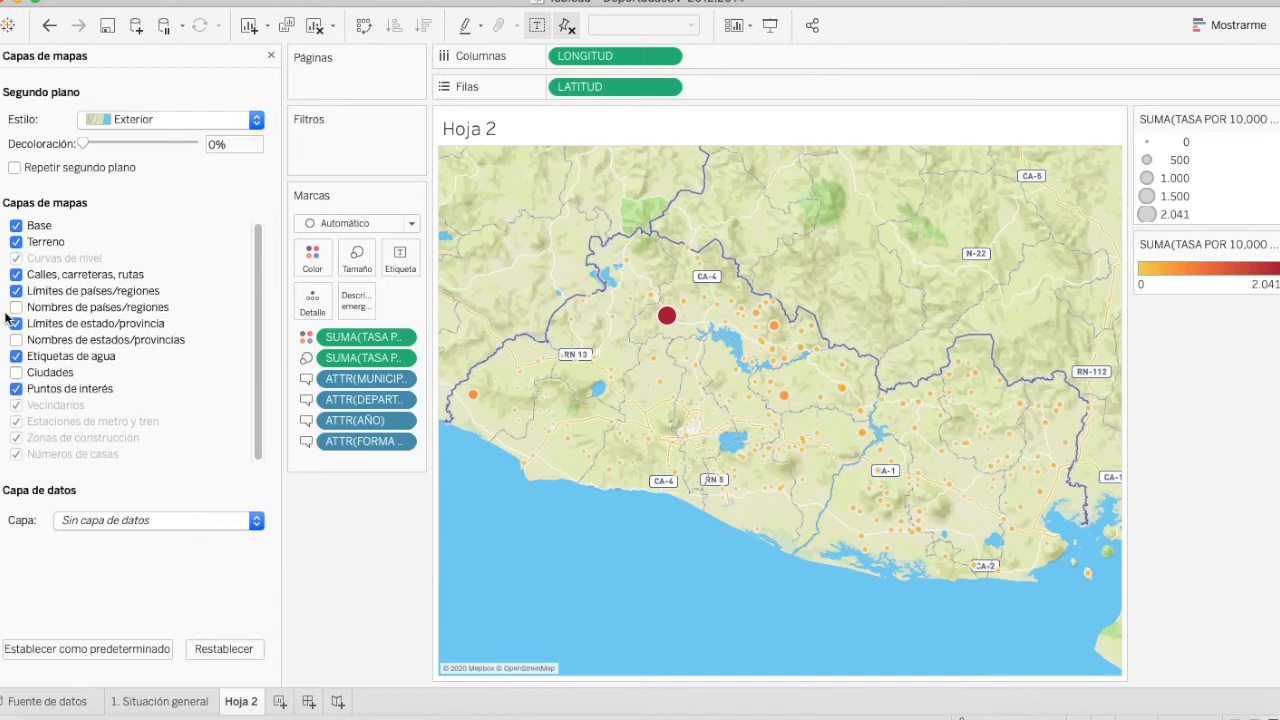
{"action": "left_click", "coordinate": [16, 275]}
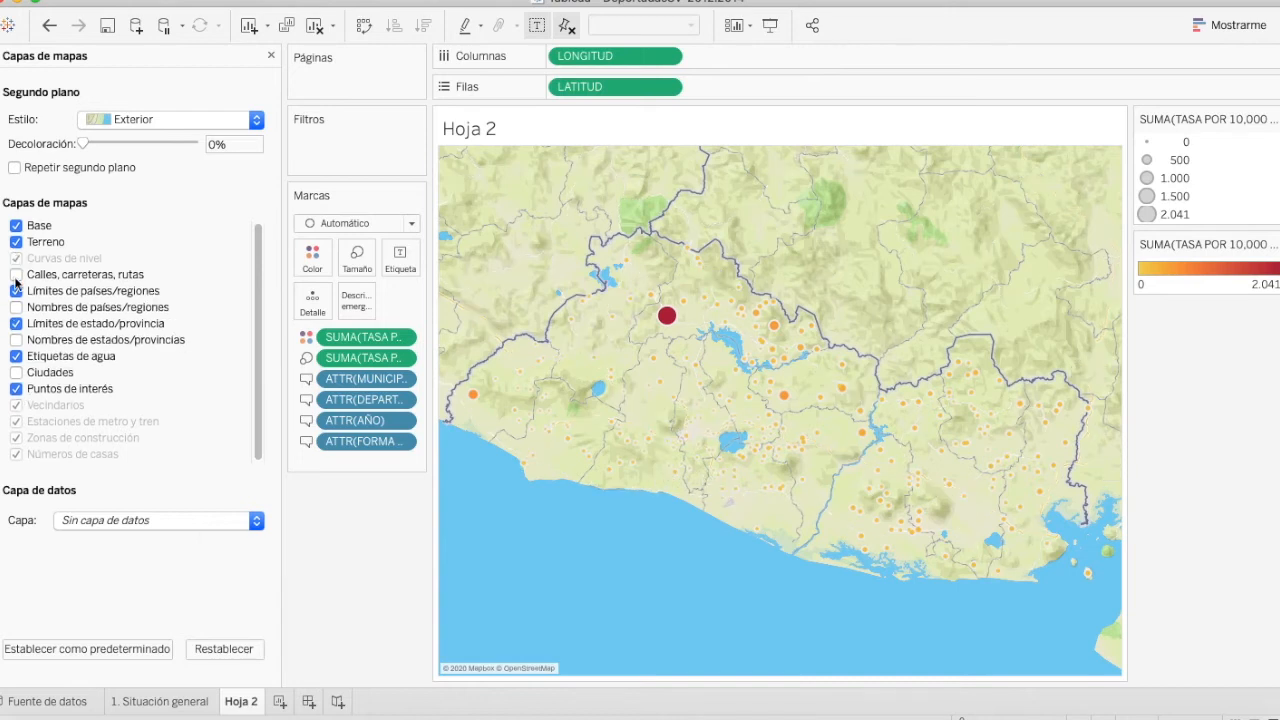
{"action": "left_click", "coordinate": [15, 279]}
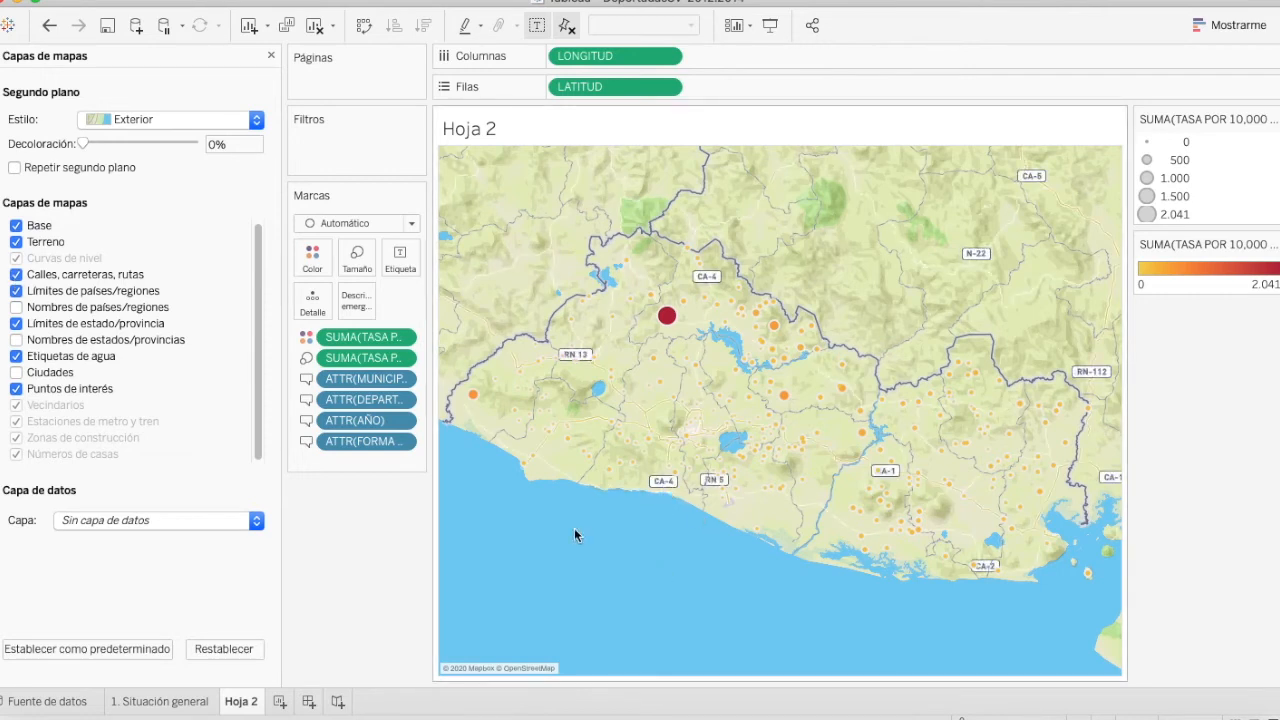
{"action": "left_click", "coordinate": [17, 292]}
{"action": "left_click", "coordinate": [17, 292]}
{"action": "left_click", "coordinate": [18, 313]}
{"action": "left_click", "coordinate": [18, 313]}
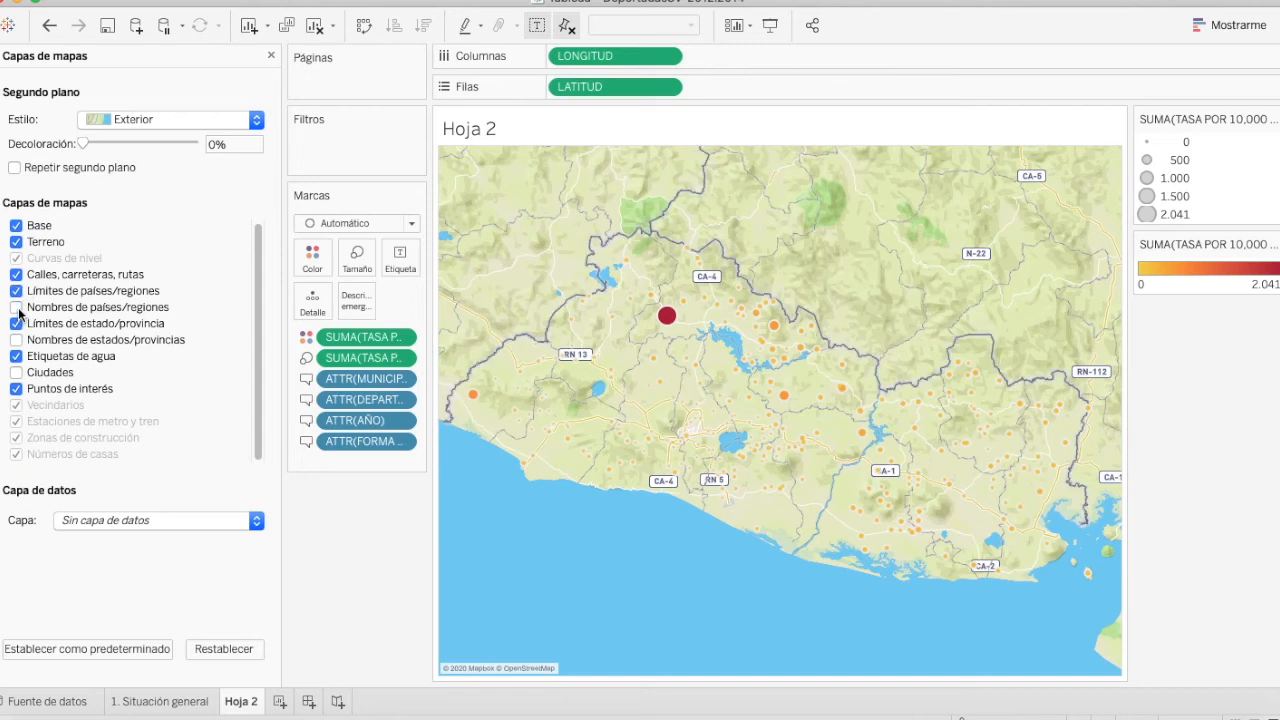
{"action": "left_click", "coordinate": [16, 226]}
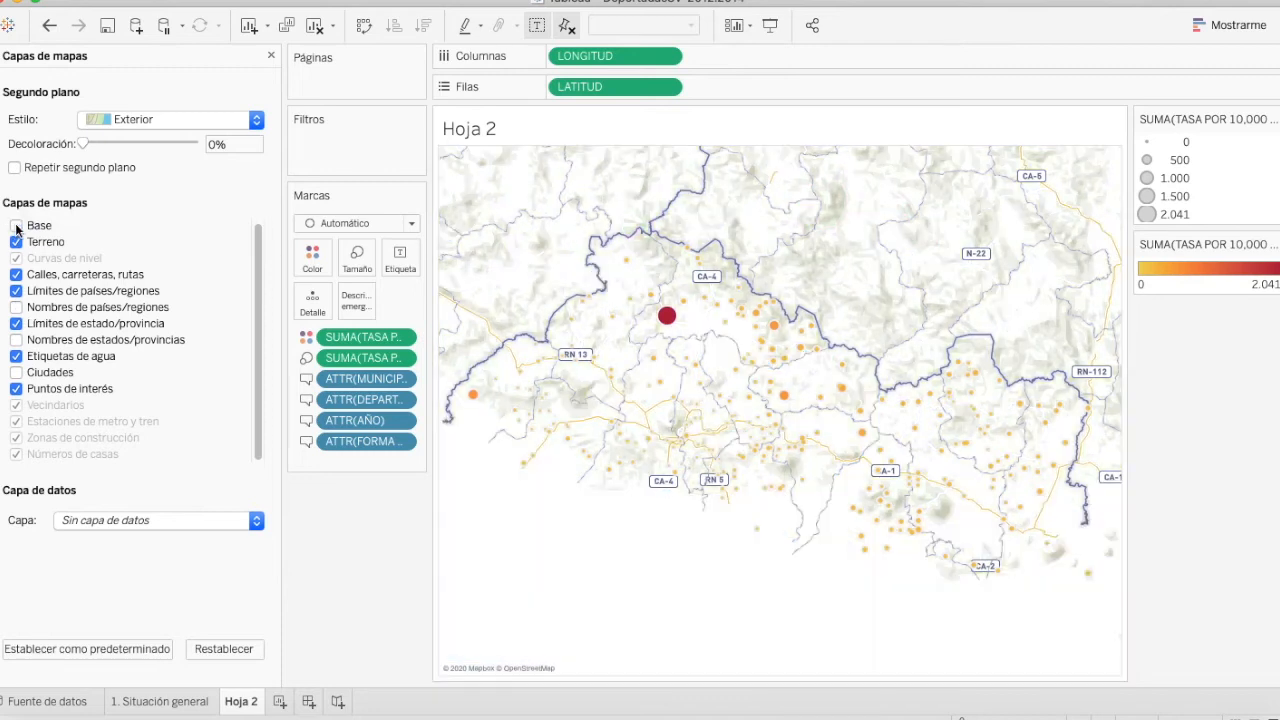
{"action": "left_click", "coordinate": [16, 226]}
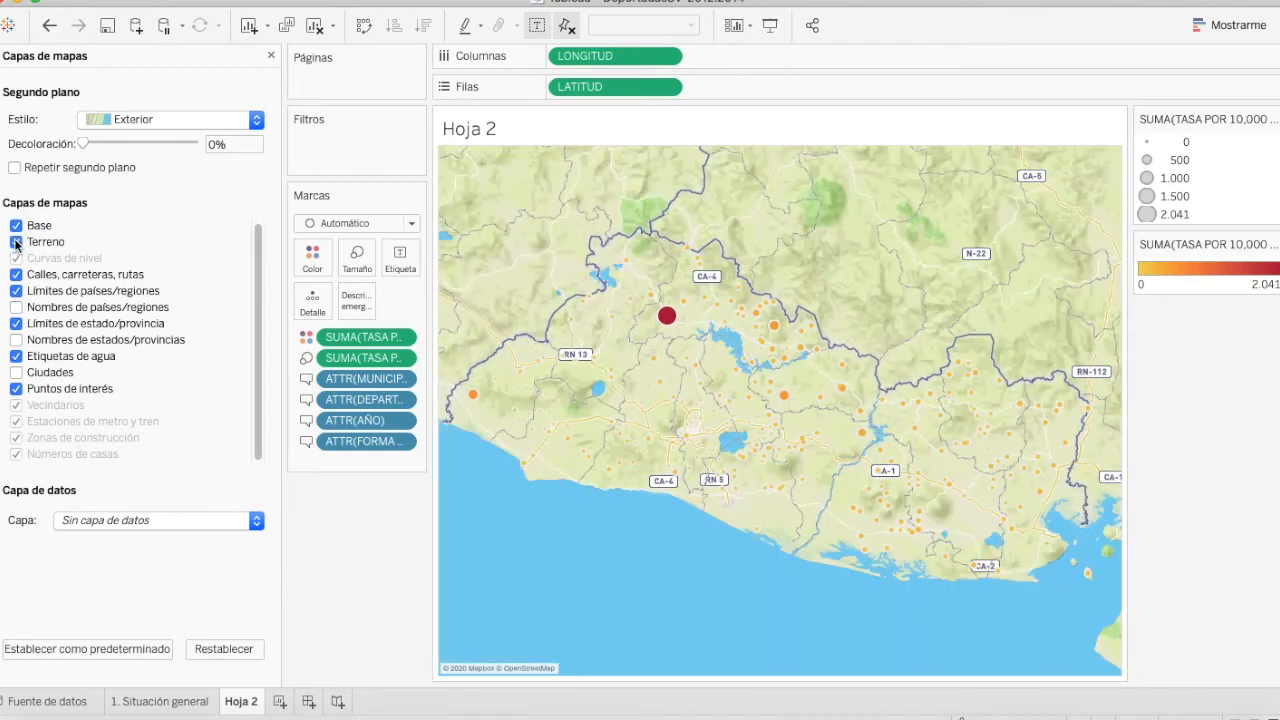
{"action": "left_click", "coordinate": [16, 242]}
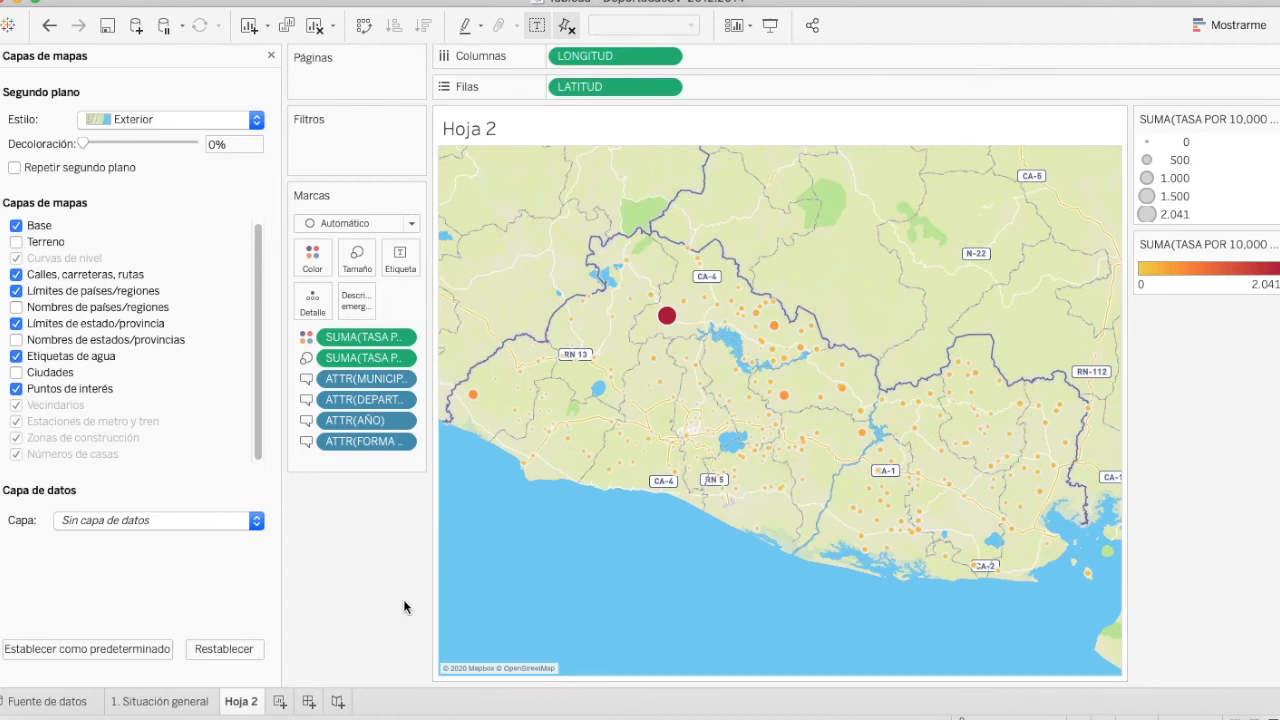
{"action": "left_click", "coordinate": [20, 243]}
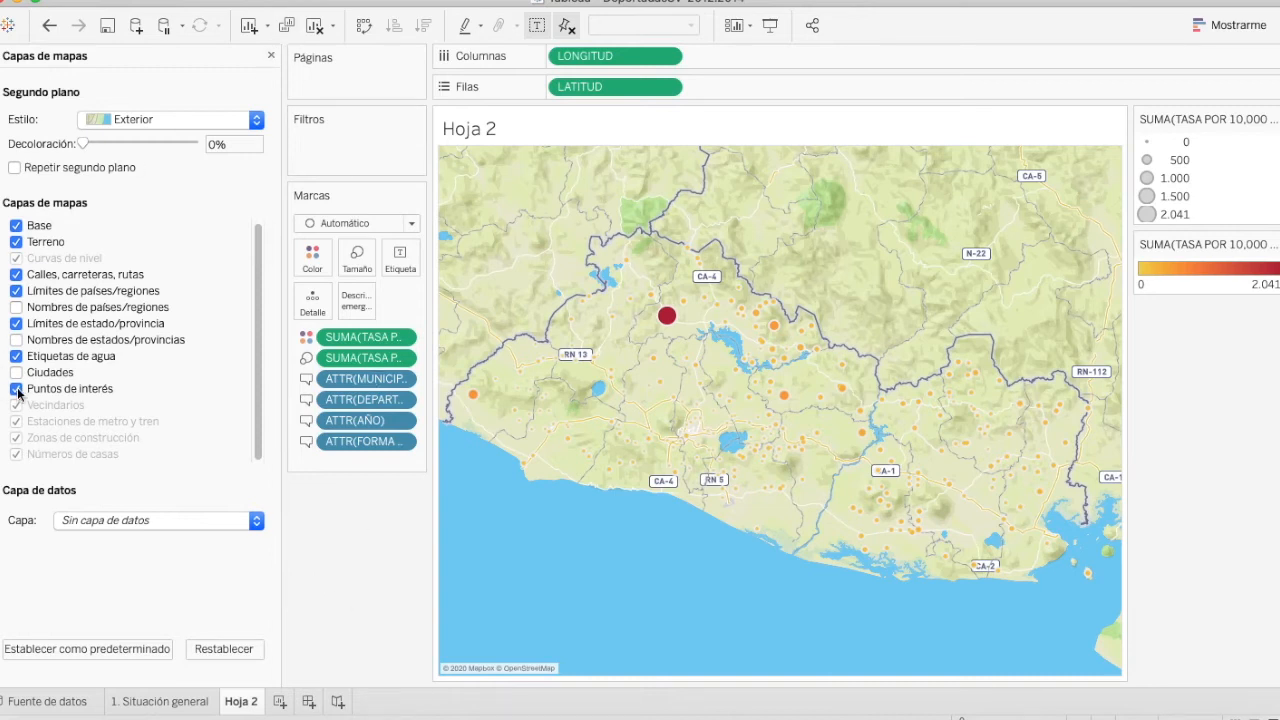
Hide the Calles, carreteras, rutas layer on the map and close the map layers.
{"action": "left_click", "coordinate": [16, 274]}
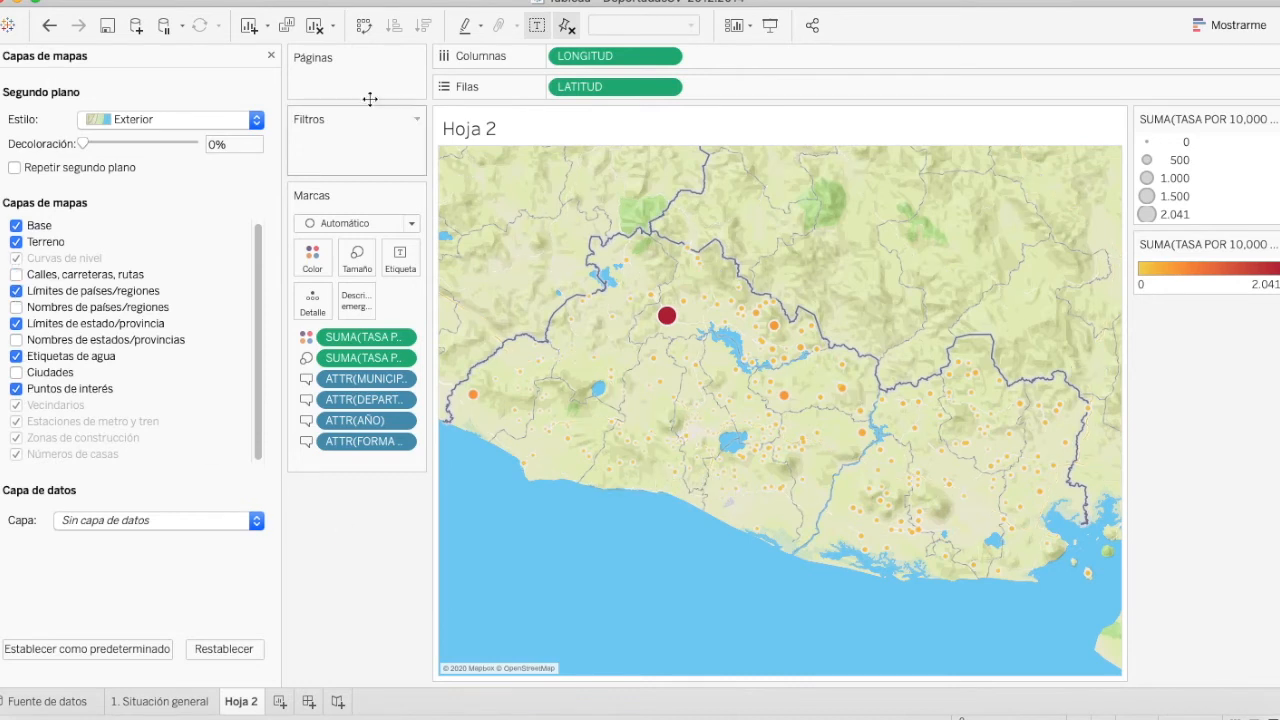
{"action": "left_click", "coordinate": [271, 55]}
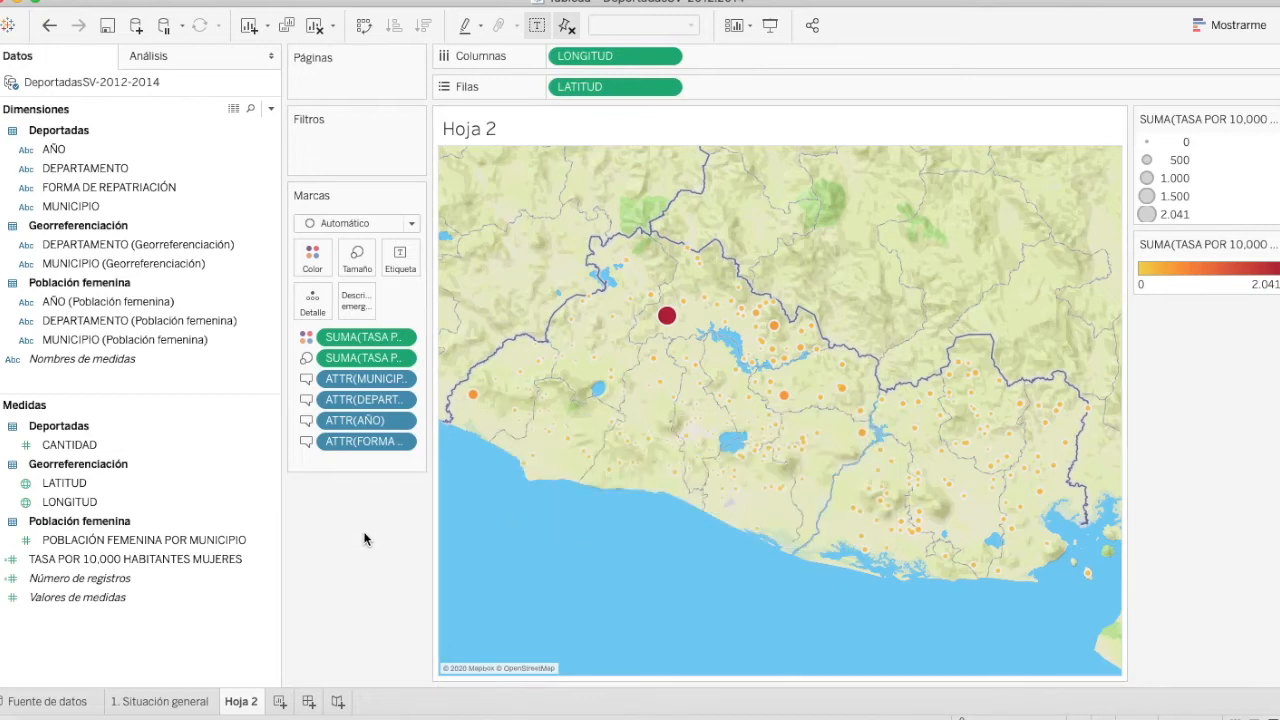
Add AÑO and FORMA DE REPATRIACIÓN as filters on the map worksheet with all their values selected.
{"action": "left_click", "coordinate": [41, 172]}
{"action": "left_click_drag", "start_coordinate": [42, 149], "coordinate": [367, 169]}
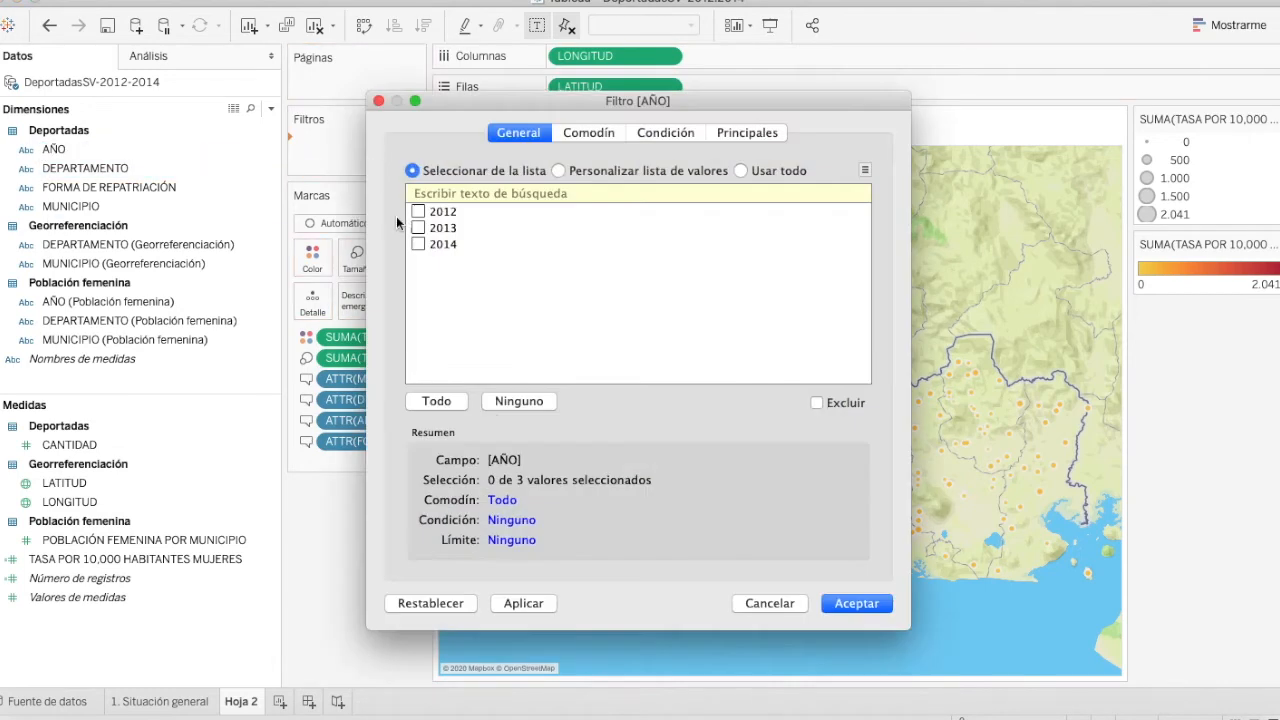
{"action": "left_click", "coordinate": [437, 401]}
{"action": "left_click", "coordinate": [855, 602]}
{"action": "left_click_drag", "start_coordinate": [104, 188], "coordinate": [365, 168]}
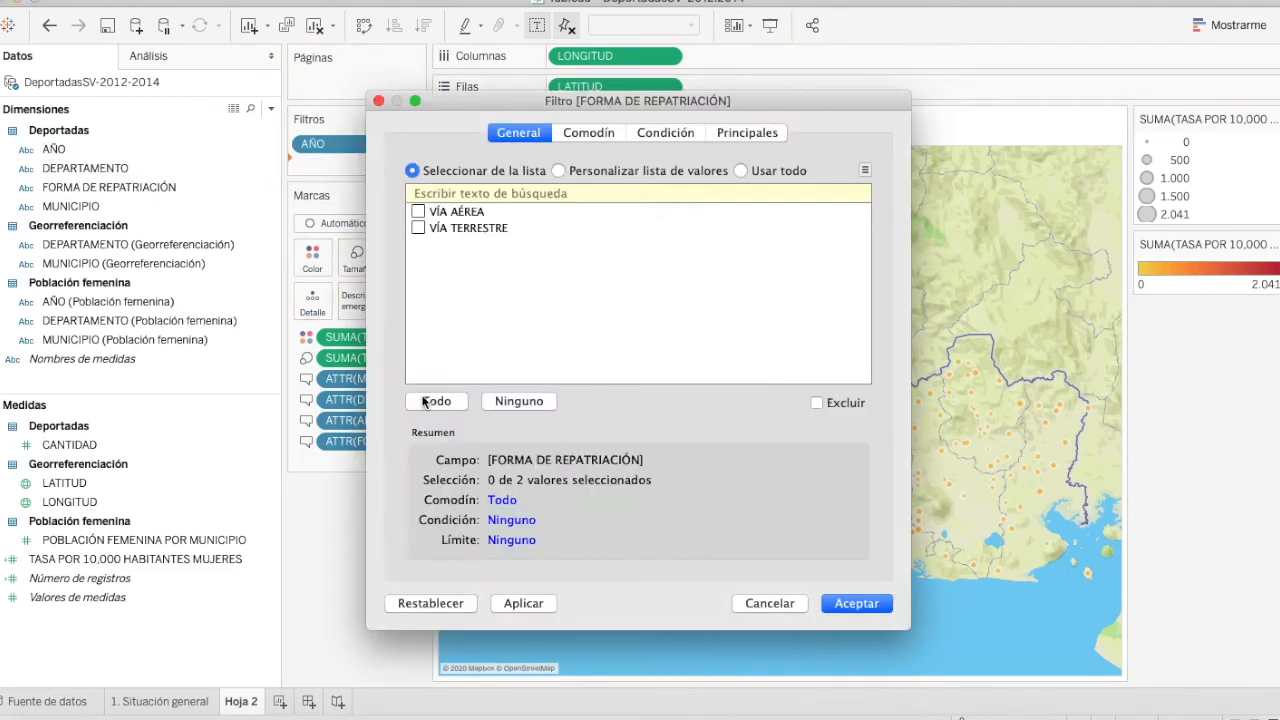
{"action": "left_click", "coordinate": [856, 603]}
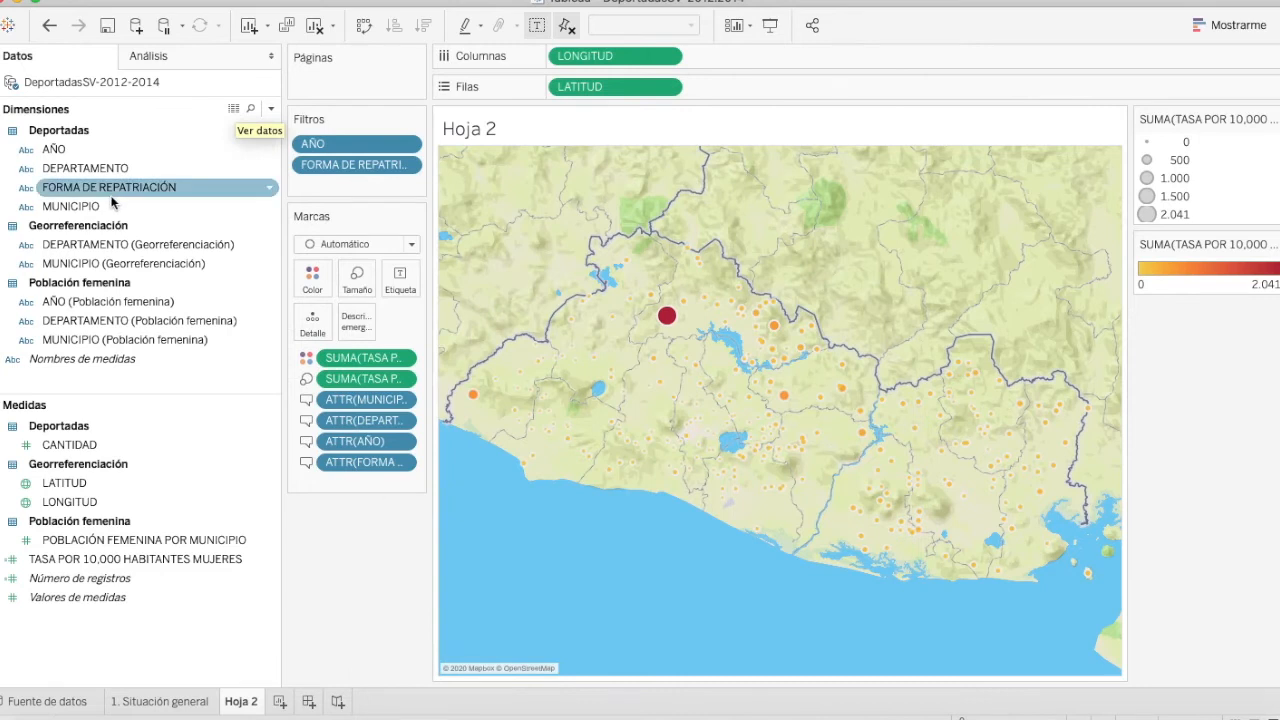
Add MUNICIPIO and DEPARTAMENTO as filters on the map worksheet, selecting all DEPARTAMENTO values.
{"action": "left_click_drag", "start_coordinate": [110, 206], "coordinate": [378, 184]}
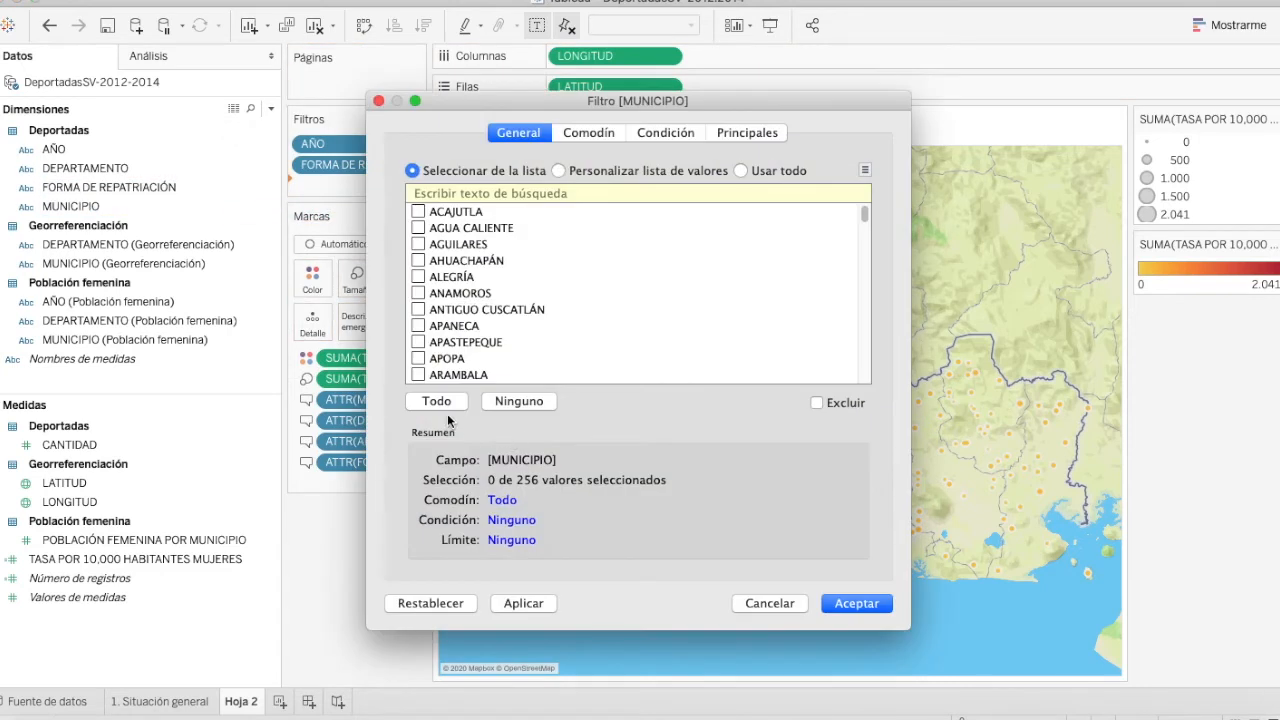
{"action": "left_click", "coordinate": [856, 603]}
{"action": "left_click_drag", "start_coordinate": [85, 168], "coordinate": [356, 207]}
{"action": "left_click", "coordinate": [437, 401]}
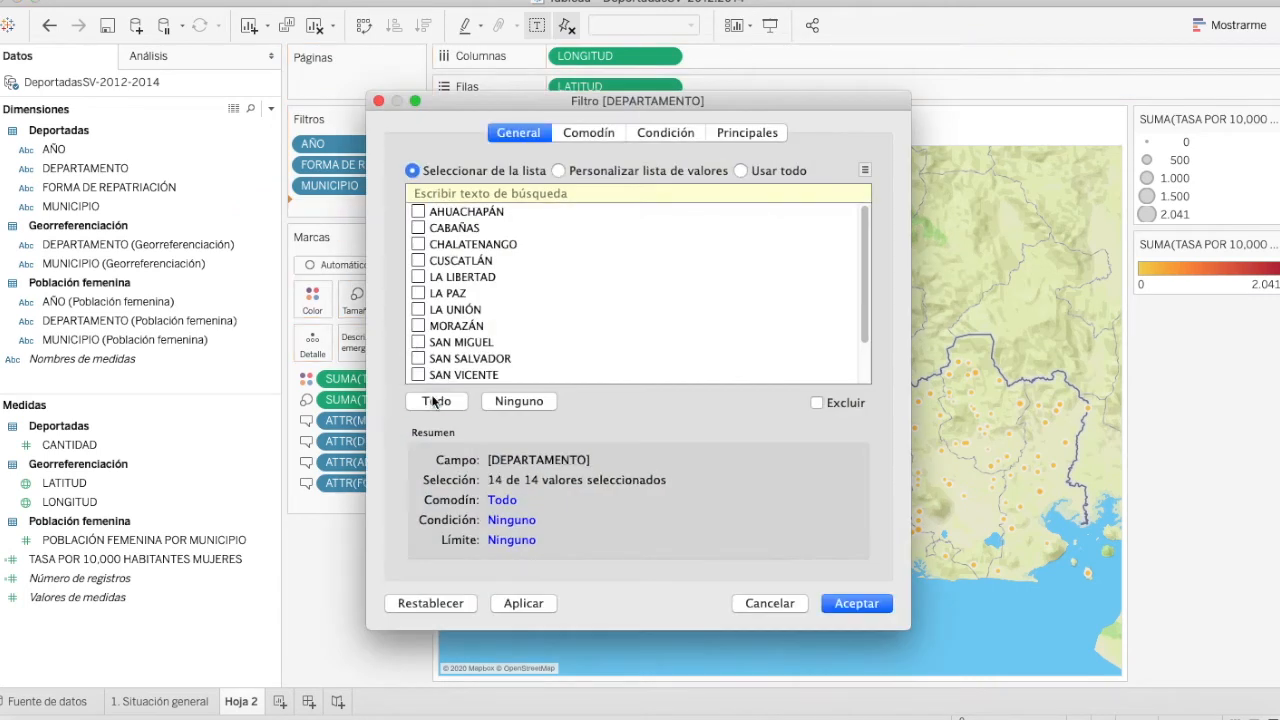
{"action": "left_click", "coordinate": [868, 610]}
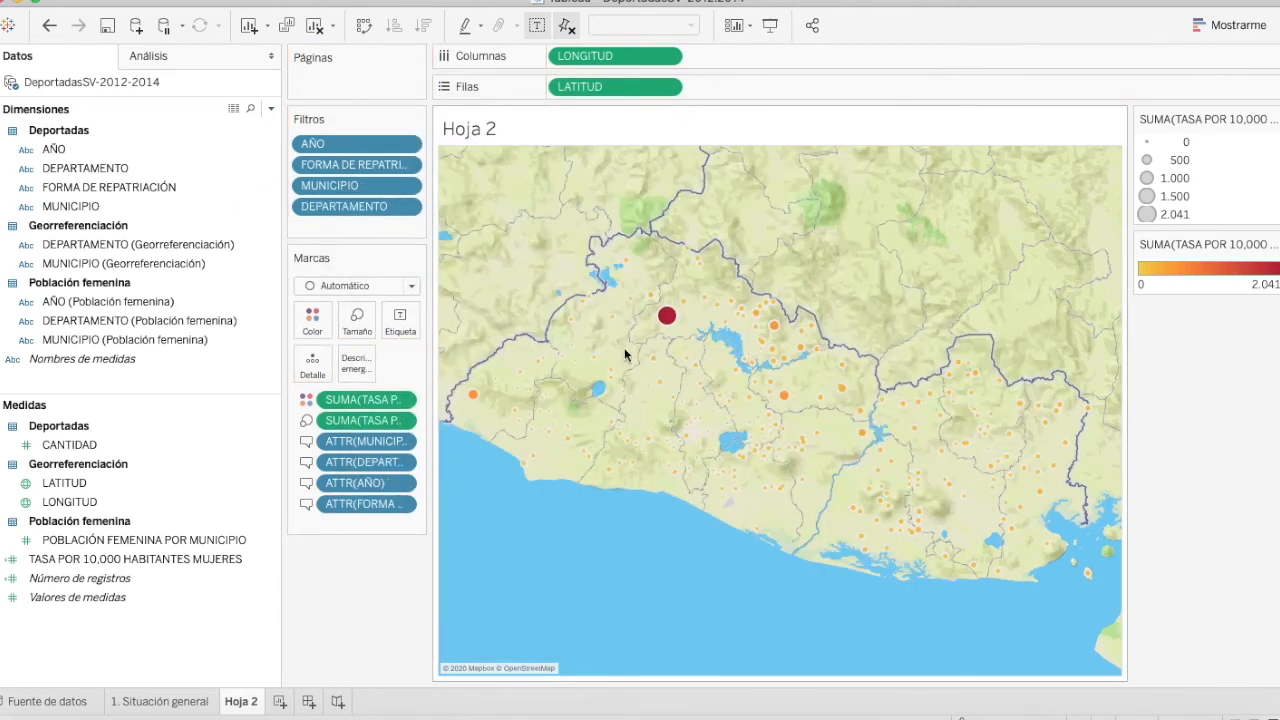
Turn off the command buttons and selection by category in the map's tooltip settings.
{"action": "mouse_move", "coordinate": [678, 322]}
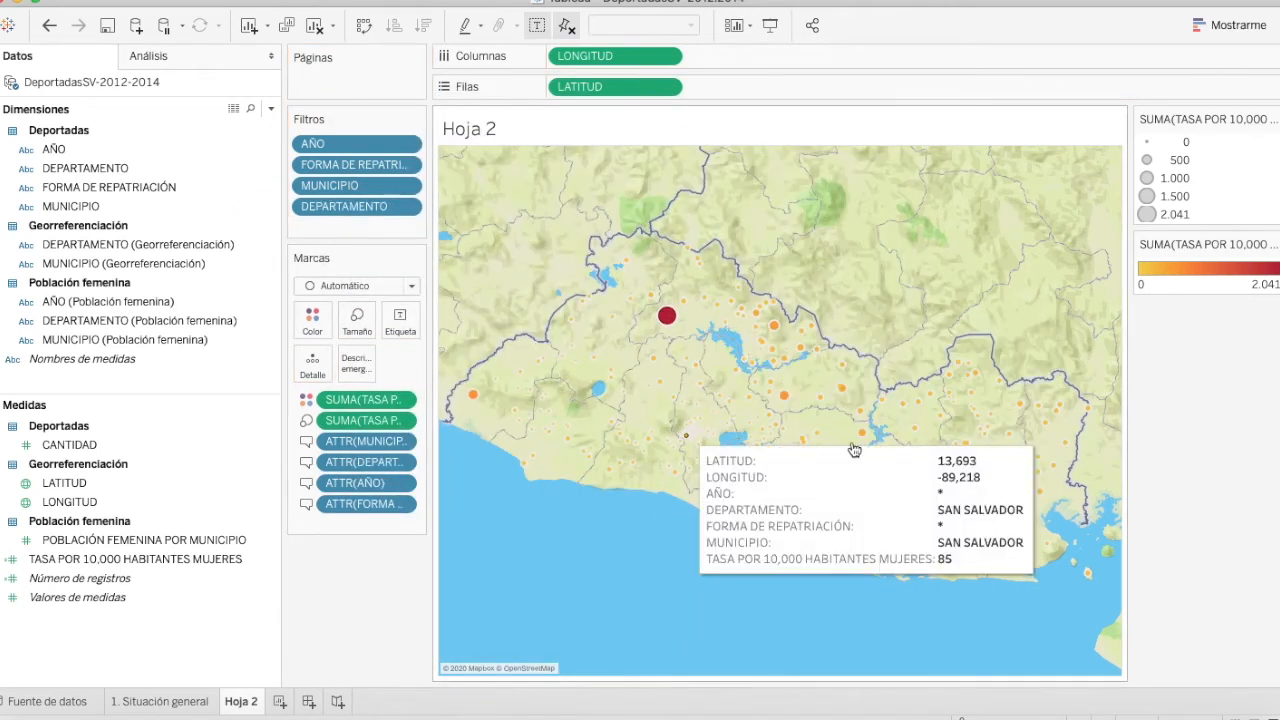
{"action": "mouse_move", "coordinate": [779, 410]}
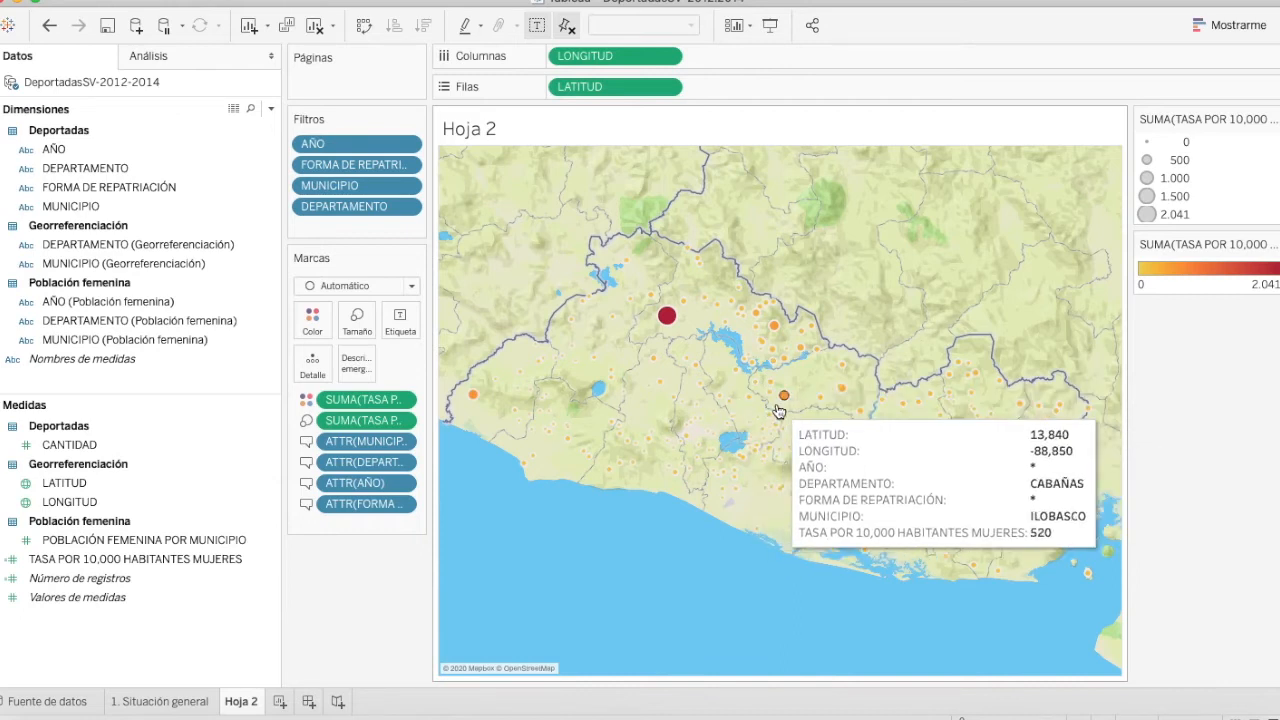
{"action": "left_click", "coordinate": [357, 364]}
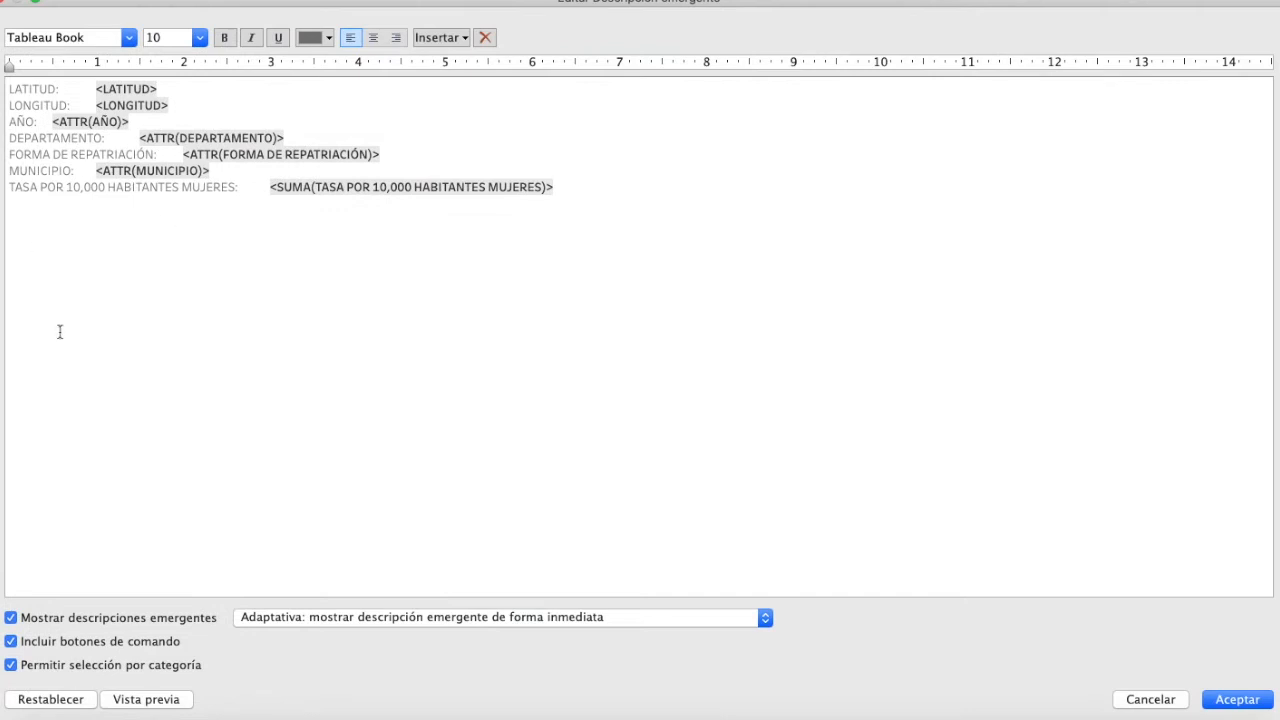
{"action": "left_click", "coordinate": [66, 664]}
{"action": "left_click", "coordinate": [70, 641]}
{"action": "left_click", "coordinate": [1237, 699]}
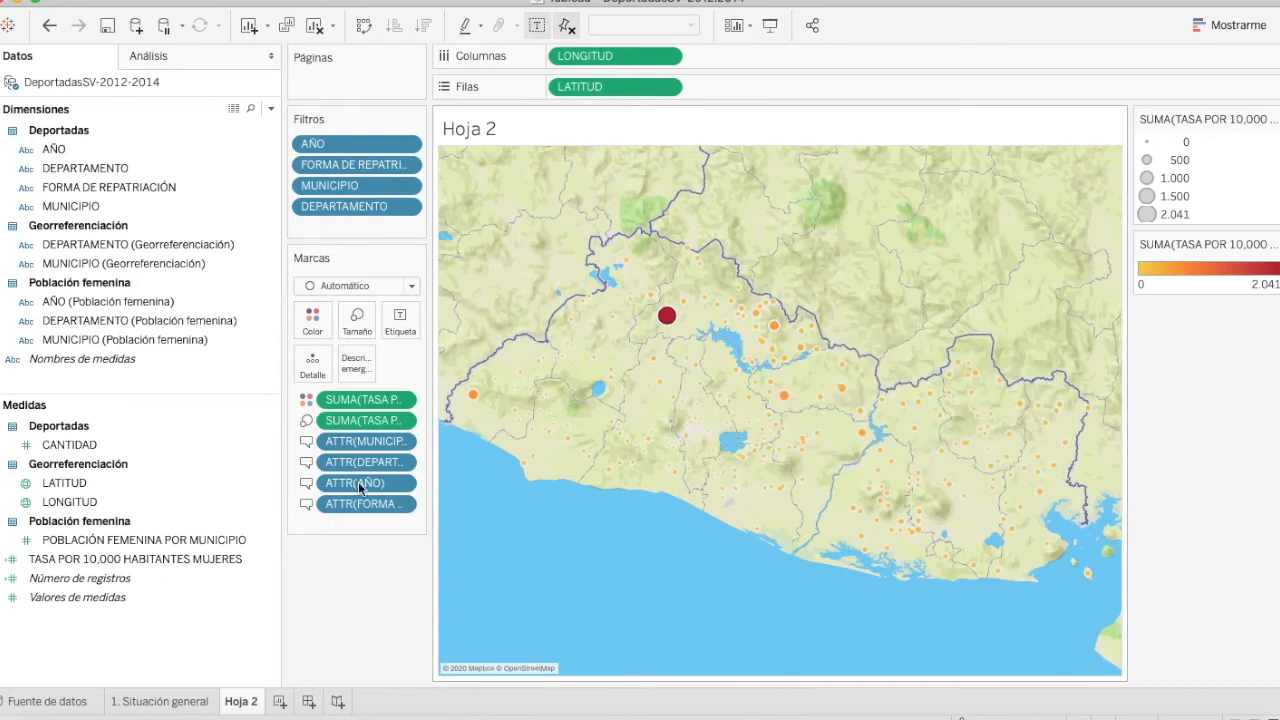
Copy the entire tooltip text of the treemap on the 1. Situación general sheet.
{"action": "left_click", "coordinate": [145, 700]}
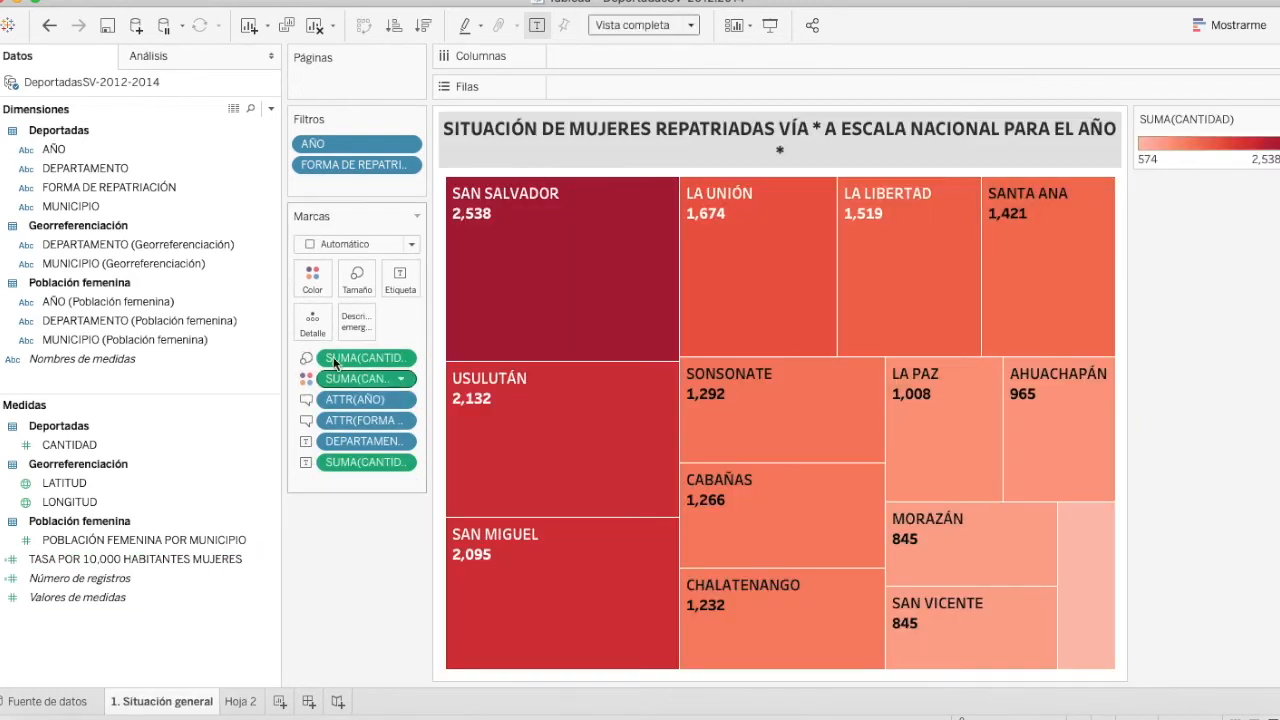
{"action": "left_click", "coordinate": [357, 321]}
{"action": "key", "text": "super+a"}
{"action": "key", "text": "super+c"}
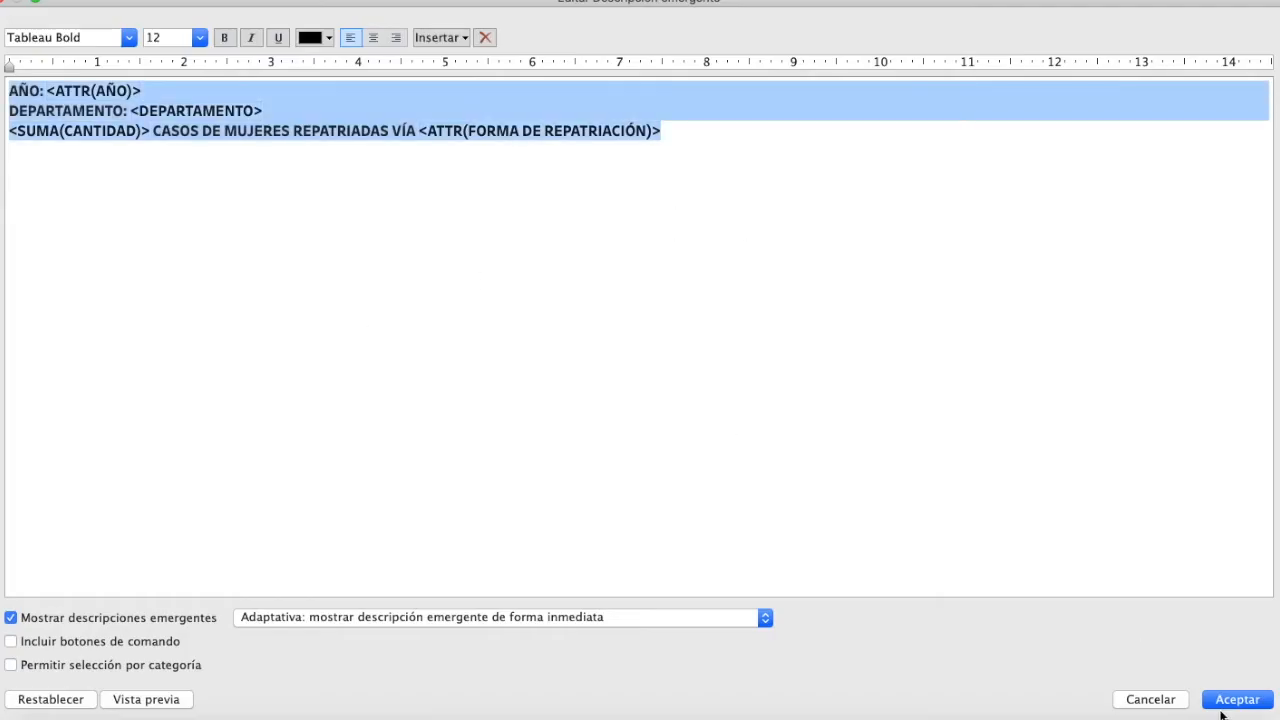
{"action": "left_click", "coordinate": [1260, 700]}
{"action": "mouse_move", "coordinate": [593, 469]}
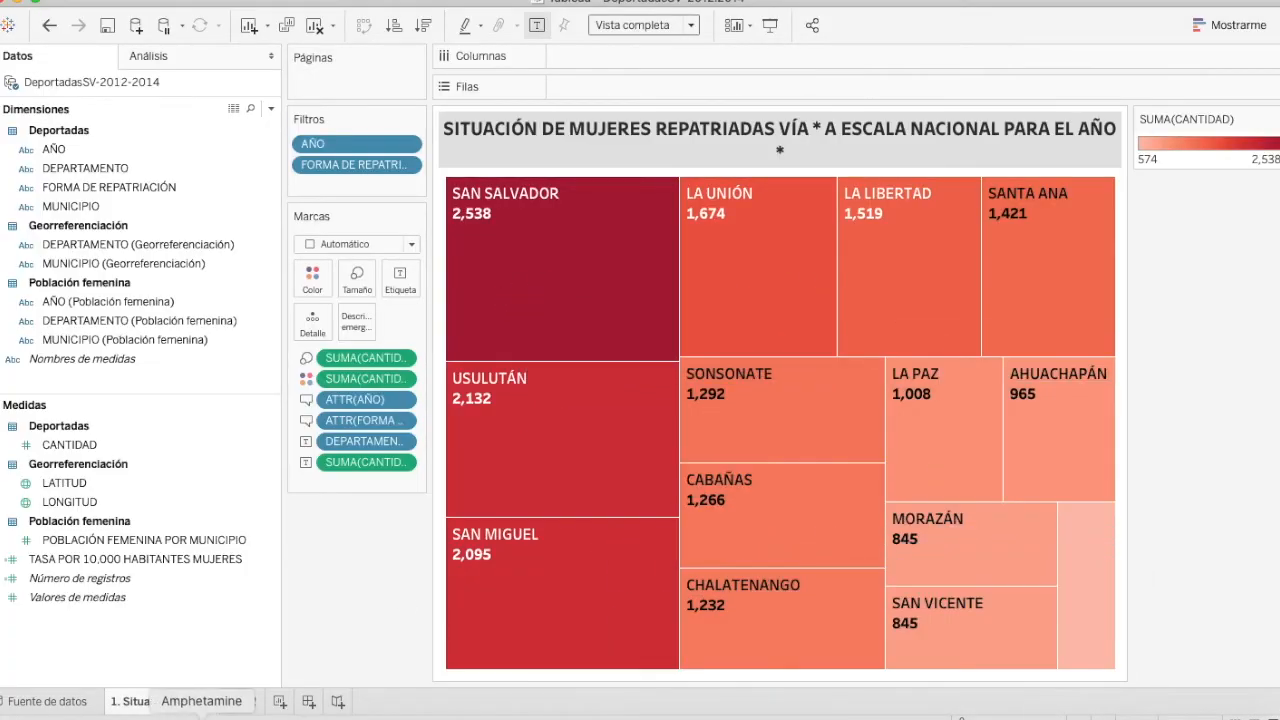
Paste the copied tooltip text below the default field lines in the tooltip of Hoja 2.
{"action": "left_click", "coordinate": [241, 701]}
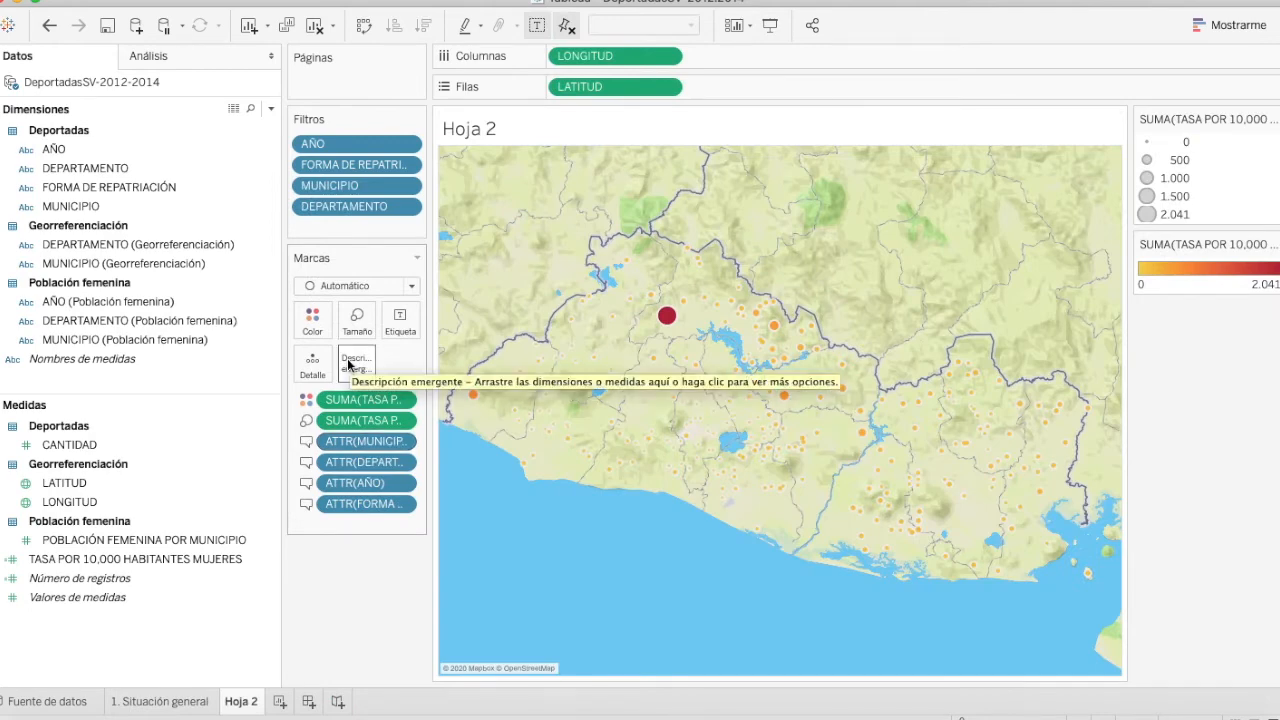
{"action": "left_click", "coordinate": [356, 362]}
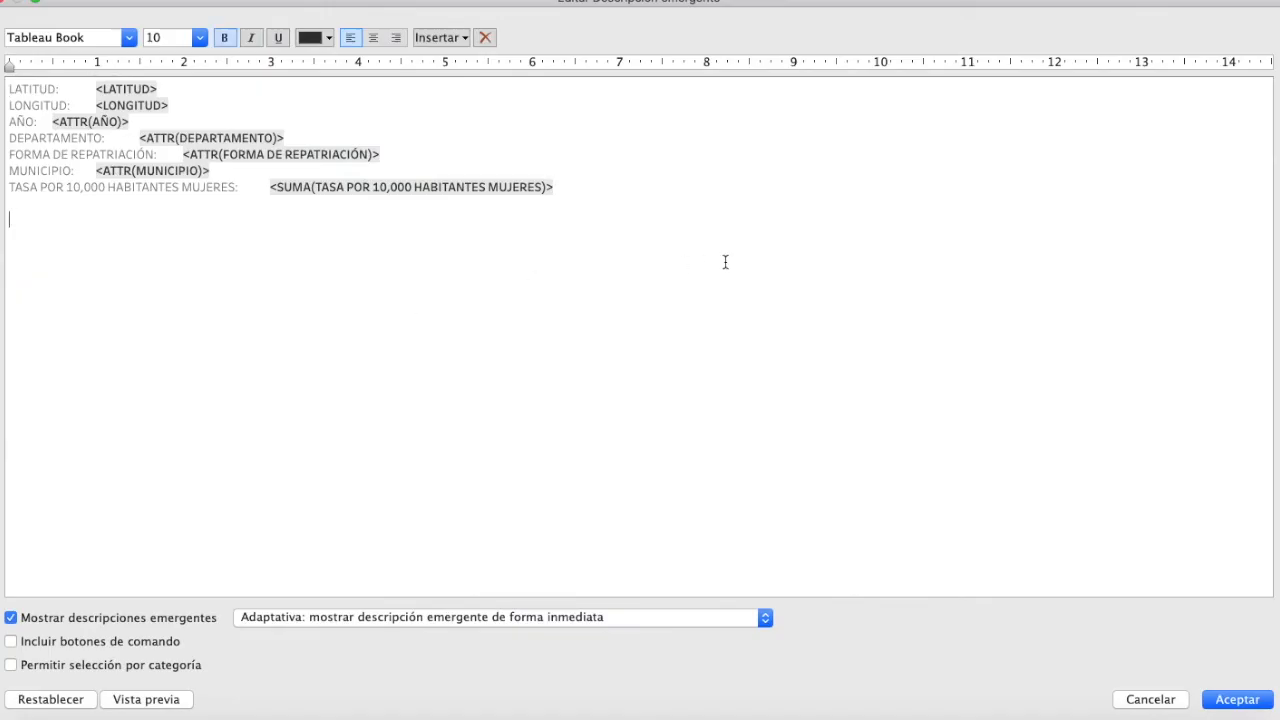
{"action": "key", "text": "super+v"}
{"action": "left_click", "coordinate": [106, 223]}
Replace the DEPARTAMENTO: label in the pasted tooltip text with the field <MUNICIPIO>, placed before <DEPARTAMENTO>.
{"action": "left_click", "coordinate": [89, 239]}
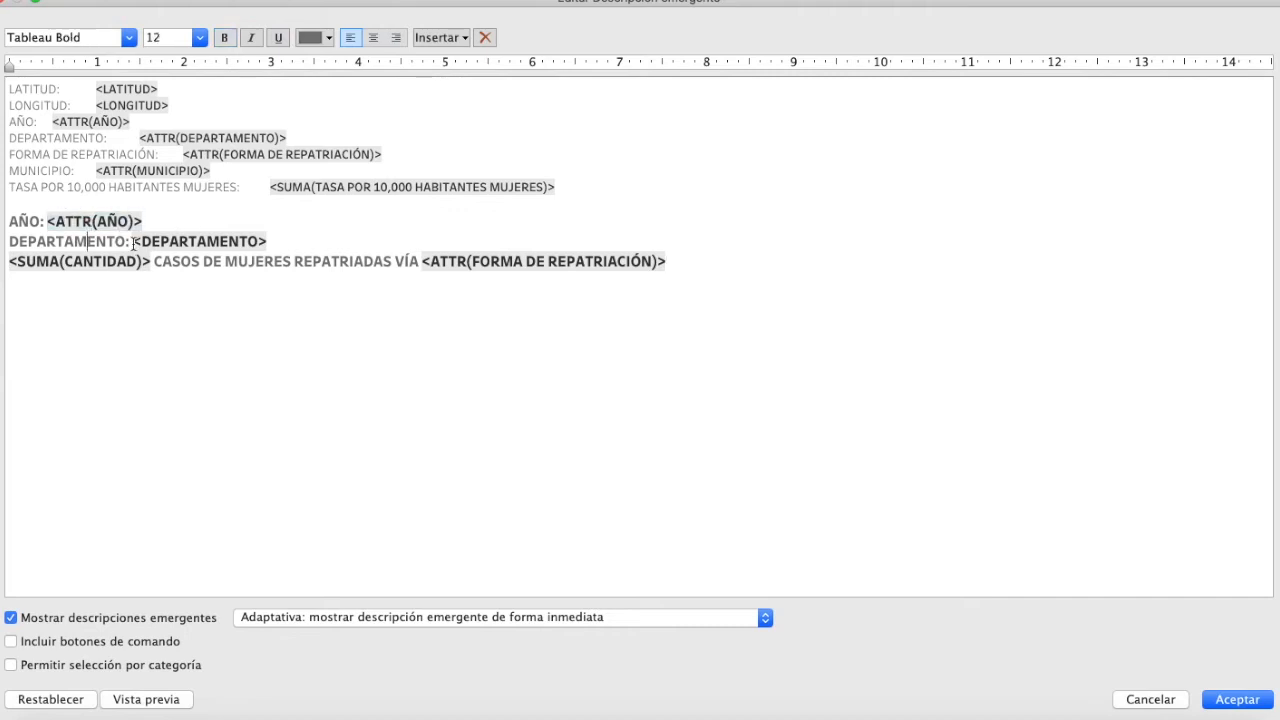
{"action": "left_click_drag", "start_coordinate": [133, 243], "coordinate": [317, 238]}
{"action": "key", "text": "super+c"}
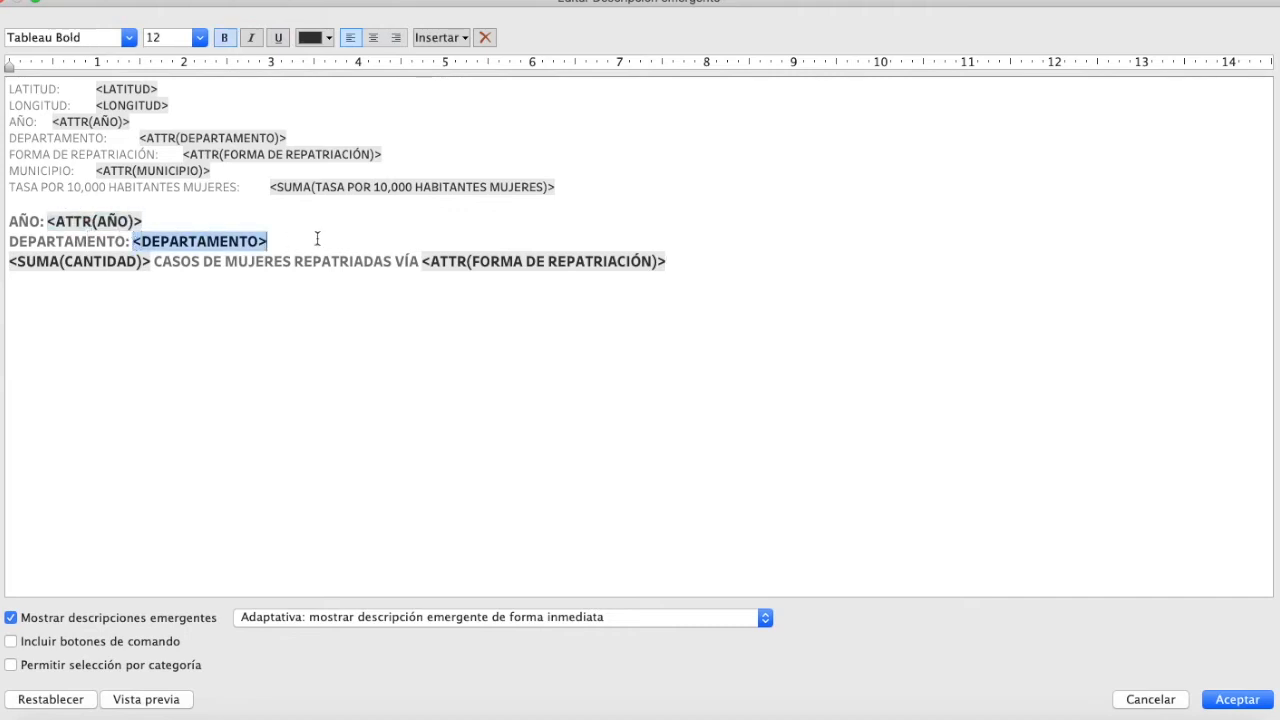
{"action": "left_click_drag", "start_coordinate": [133, 243], "coordinate": [17, 241]}
{"action": "left_click", "coordinate": [127, 241]}
{"action": "key", "text": "super+v"}
{"action": "left_click", "coordinate": [74, 240]}
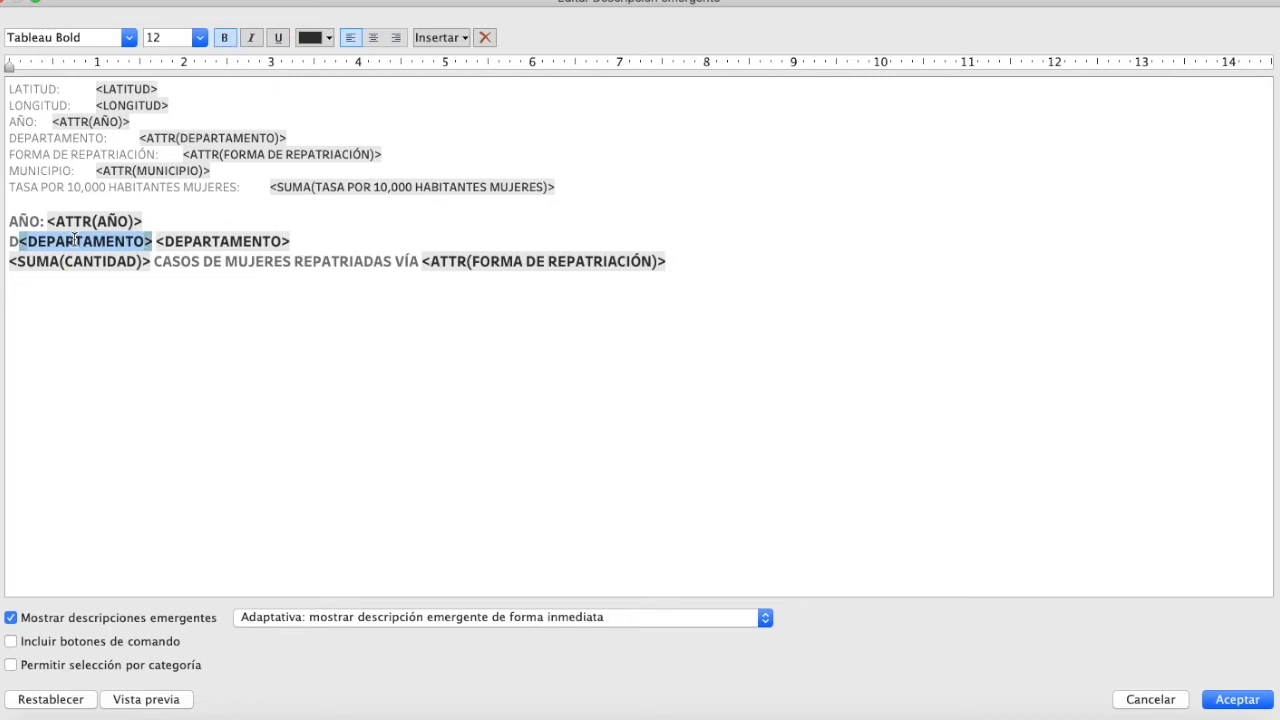
{"action": "type", "text": "m"}
{"action": "key", "text": "BackSpace"}
{"action": "type", "text": "MUNICI"}
{"action": "type", "text": "OI"}
{"action": "key", "text": "BackSpace"}
{"action": "key", "text": "BackSpace"}
{"action": "type", "text": "PIO"}
{"action": "left_click", "coordinate": [18, 240]}
{"action": "key", "text": "BackSpace"}
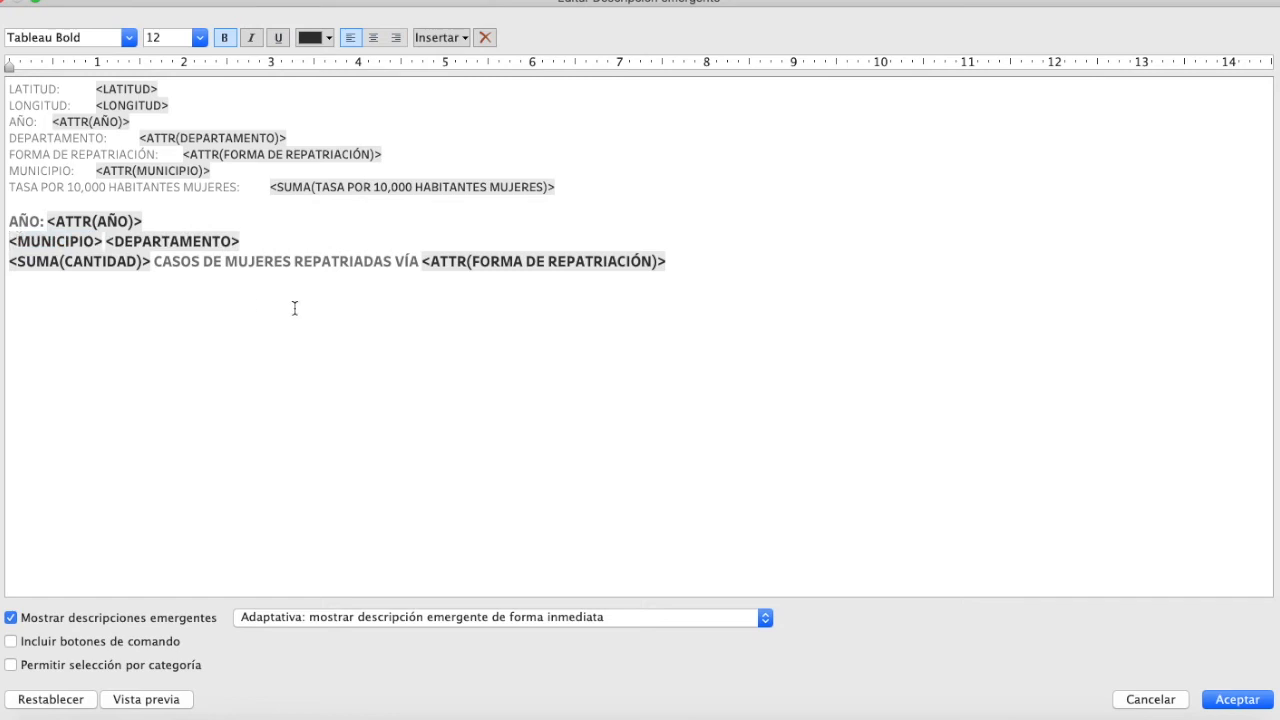
Replace <SUMA(CANTIDAD)> in the pasted text with the field SUMA(TASA POR 10,000 HABITANTES MUJERES).
{"action": "left_click_drag", "start_coordinate": [152, 261], "coordinate": [4, 262]}
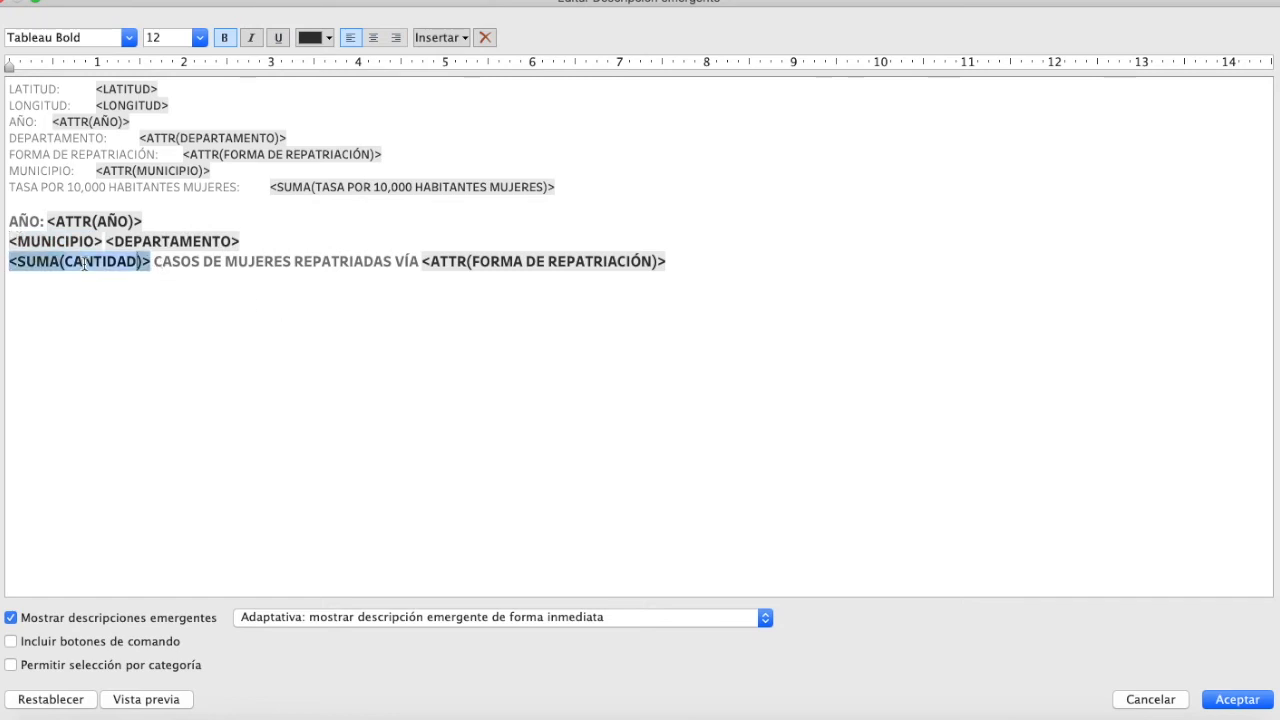
{"action": "left_click_drag", "start_coordinate": [155, 262], "coordinate": [8, 262]}
{"action": "left_click", "coordinate": [440, 37]}
{"action": "left_click", "coordinate": [516, 422]}
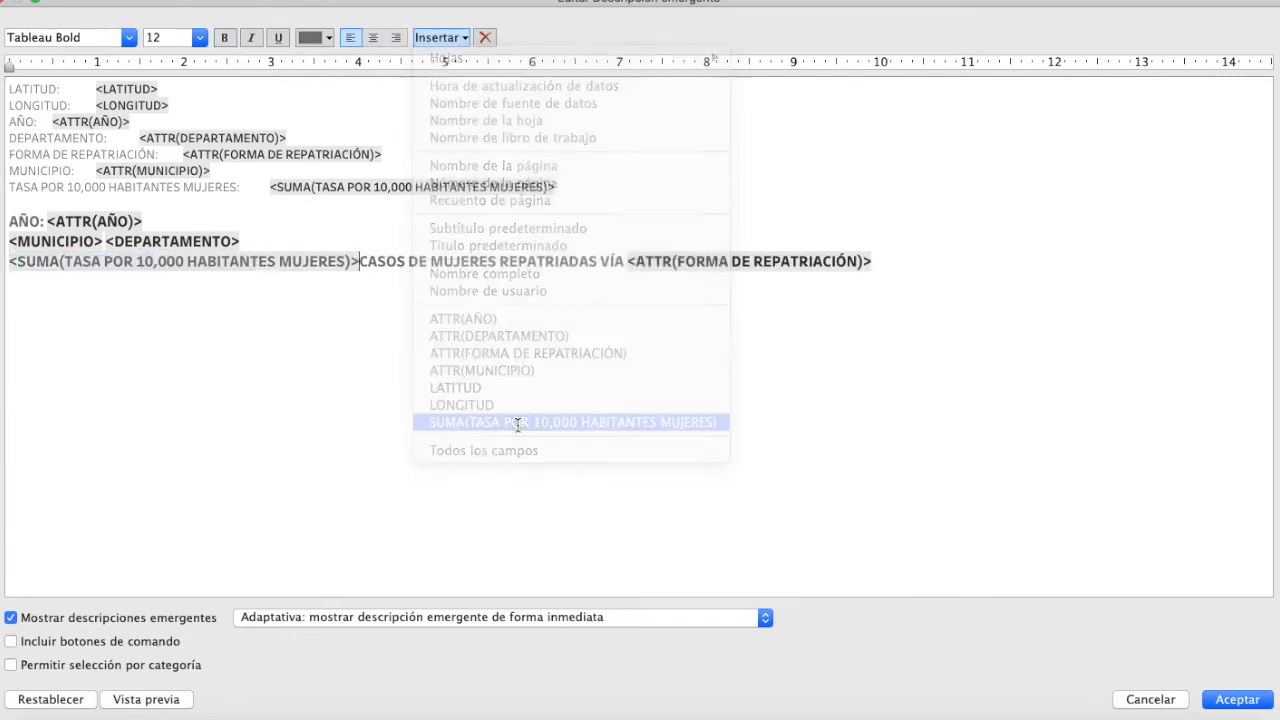
{"action": "left_click", "coordinate": [363, 261]}
{"action": "left_click_drag", "start_coordinate": [363, 261], "coordinate": [8, 264]}
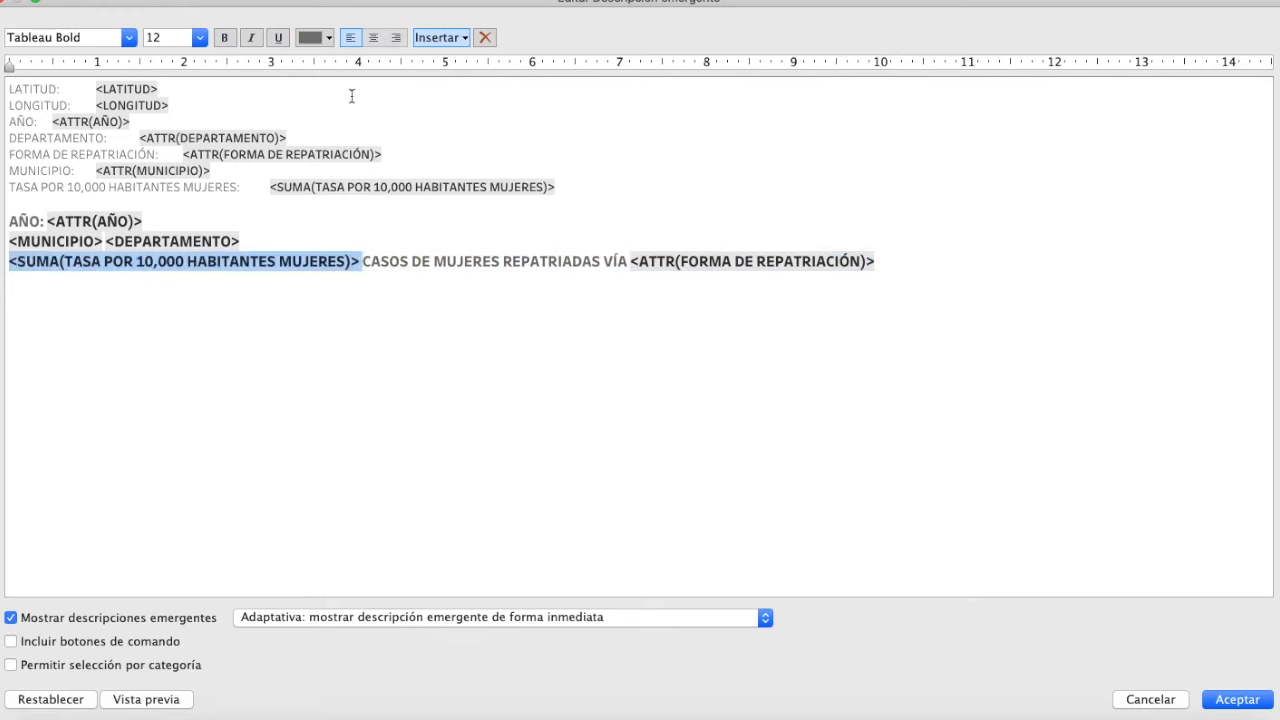
{"action": "left_click", "coordinate": [456, 37]}
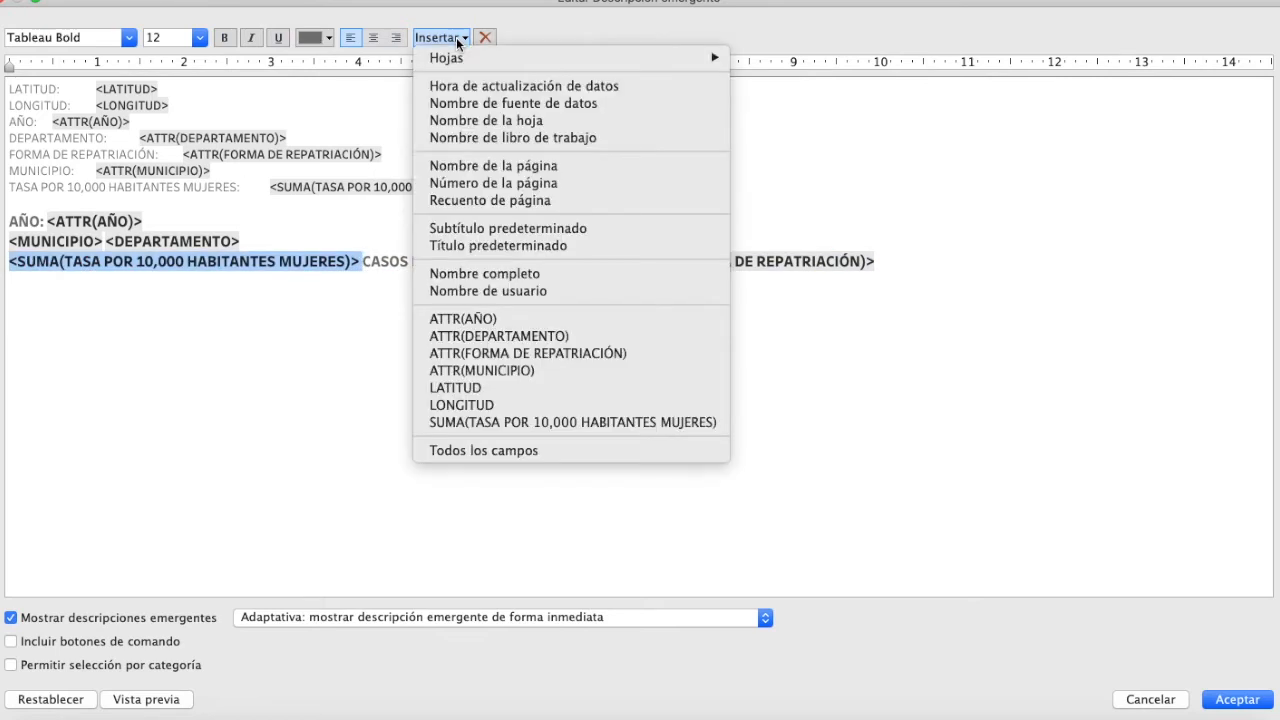
{"action": "left_click", "coordinate": [496, 424]}
Give the inserted rate field in the tooltip's last line a darker text colour.
{"action": "left_click_drag", "start_coordinate": [363, 263], "coordinate": [8, 264]}
{"action": "left_click", "coordinate": [310, 40]}
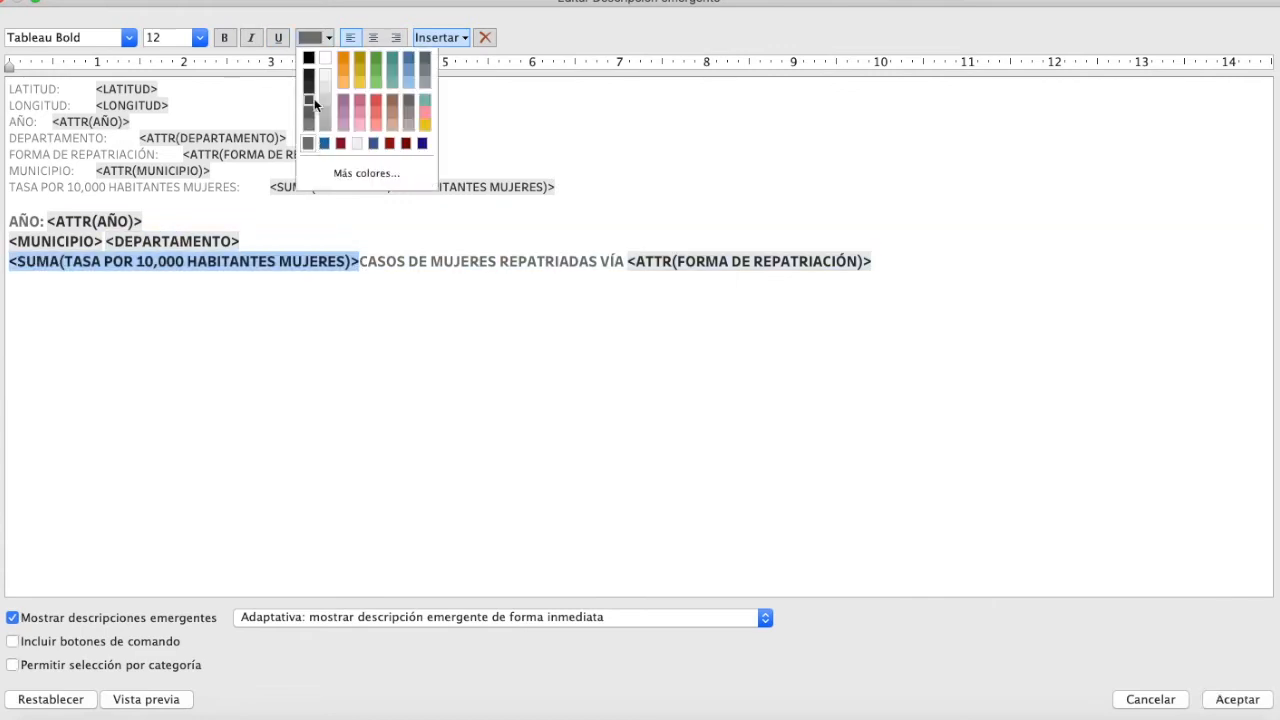
{"action": "left_click", "coordinate": [313, 89]}
{"action": "left_click", "coordinate": [396, 260]}
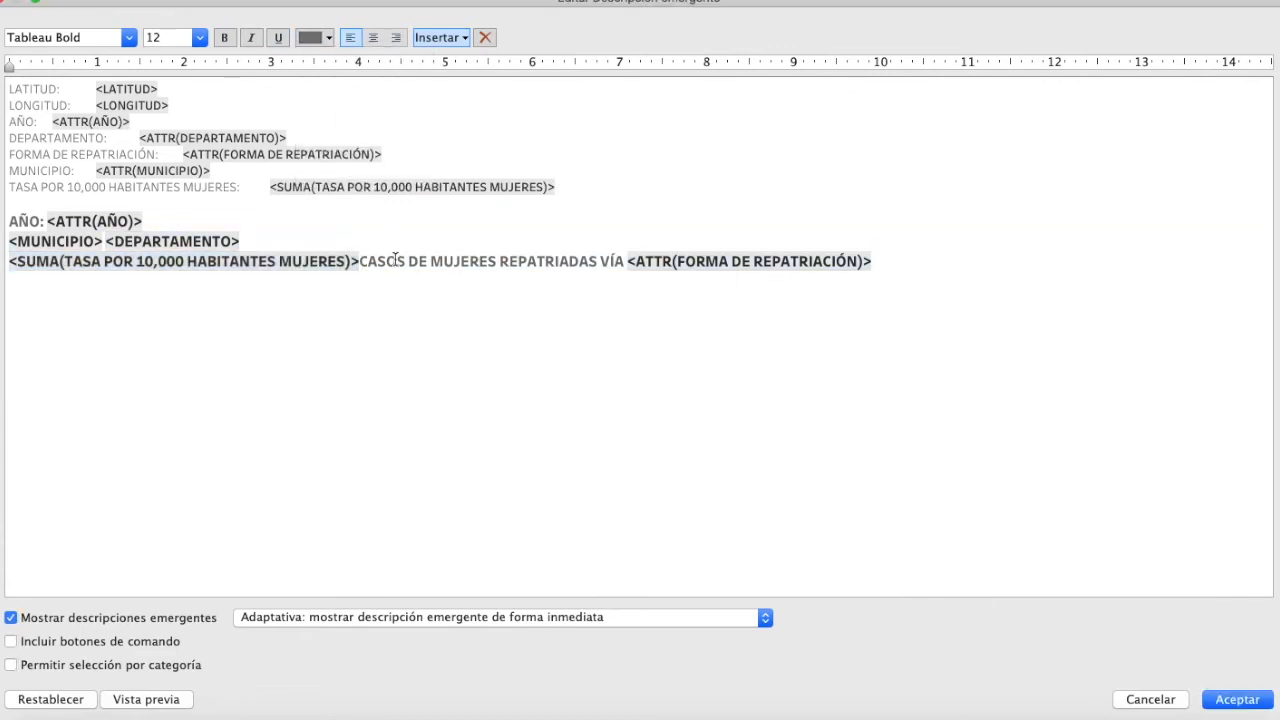
Move the phrase with FORMA DE REPATRIACIÓN in front of the rate field and change its first word to TASA.
{"action": "left_click_drag", "start_coordinate": [358, 260], "coordinate": [872, 262]}
{"action": "key", "text": "super+c"}
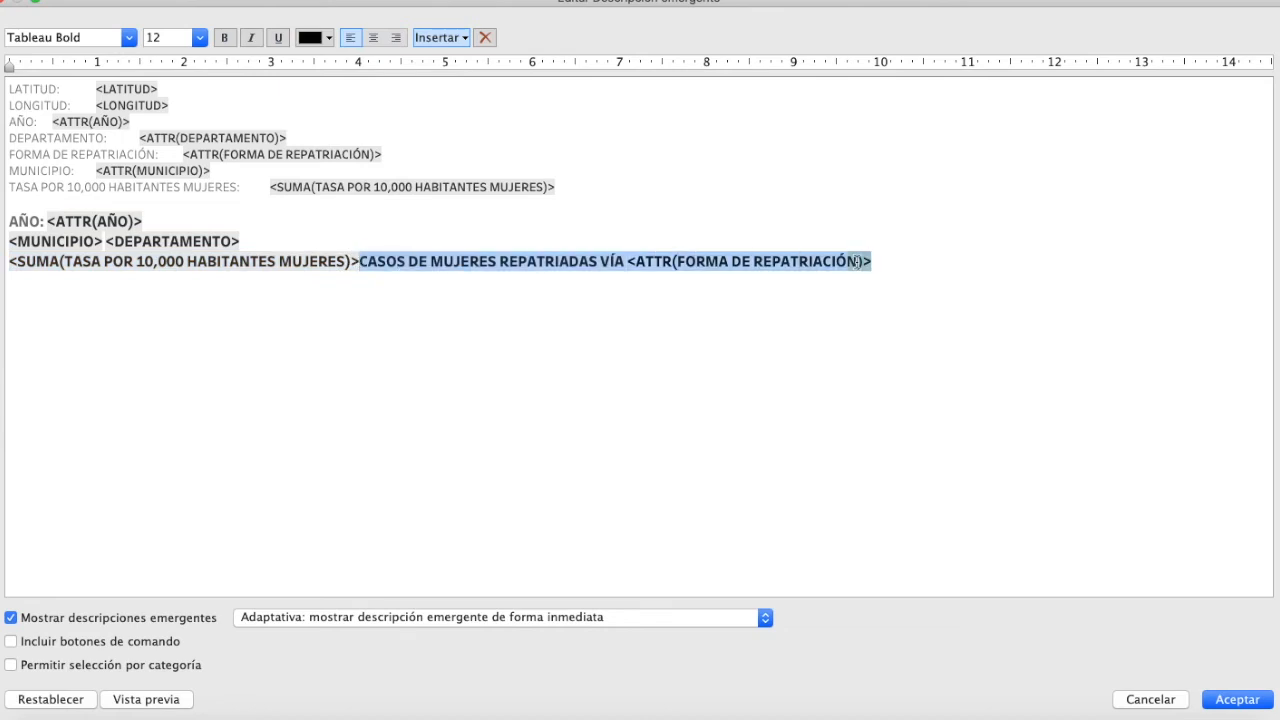
{"action": "key", "text": "BackSpace"}
{"action": "left_click", "coordinate": [12, 261]}
{"action": "left_click", "coordinate": [10, 261]}
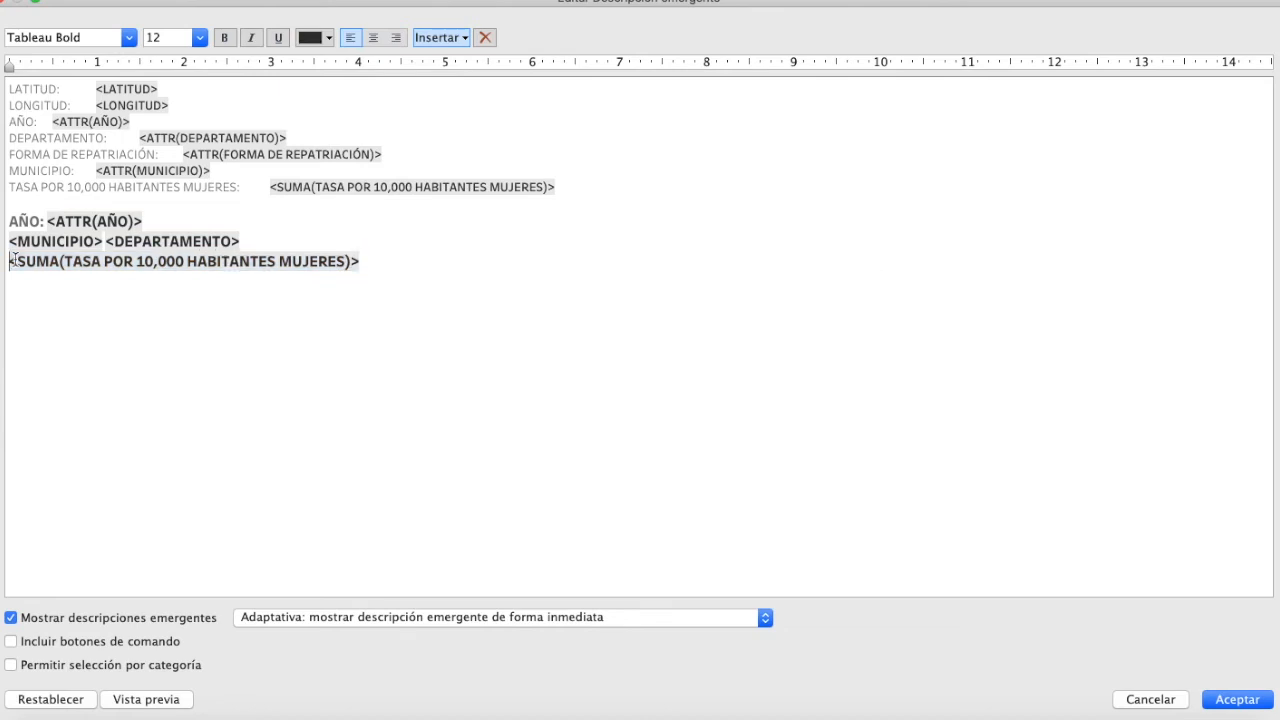
{"action": "key", "text": "super+v"}
{"action": "double_click", "coordinate": [19, 264]}
{"action": "type", "text": "TAS"}
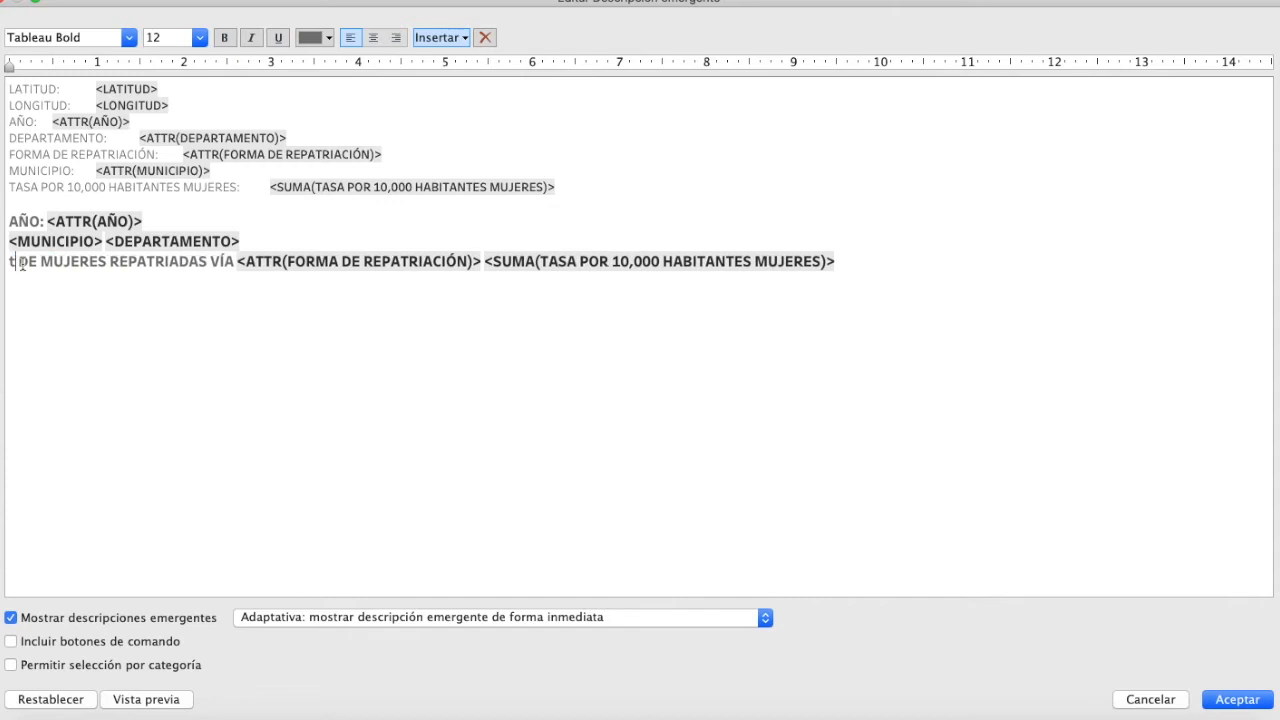
{"action": "type", "text": "A"}
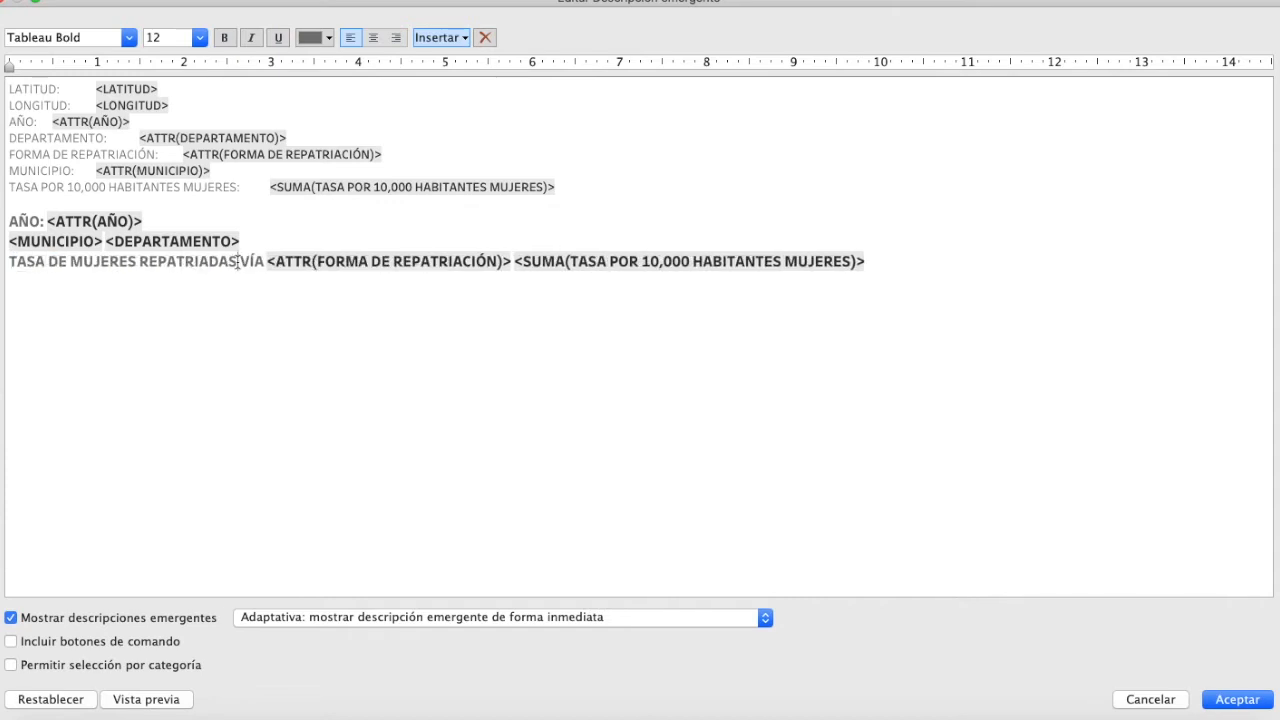
Replace REPATRIADAS in the tooltip's last line with POR CADA 10,000 HABITANTES MUJERES, keeping VÍA after it.
{"action": "key", "text": "BackSpace"}
{"action": "key", "text": "BackSpace"}
{"action": "key", "text": "BackSpace"}
{"action": "key", "text": "BackSpace"}
{"action": "key", "text": "BackSpace"}
{"action": "key", "text": "BackSpace"}
{"action": "key", "text": "BackSpace"}
{"action": "key", "text": "BackSpace"}
{"action": "key", "text": "BackSpace"}
{"action": "key", "text": "BackSpace"}
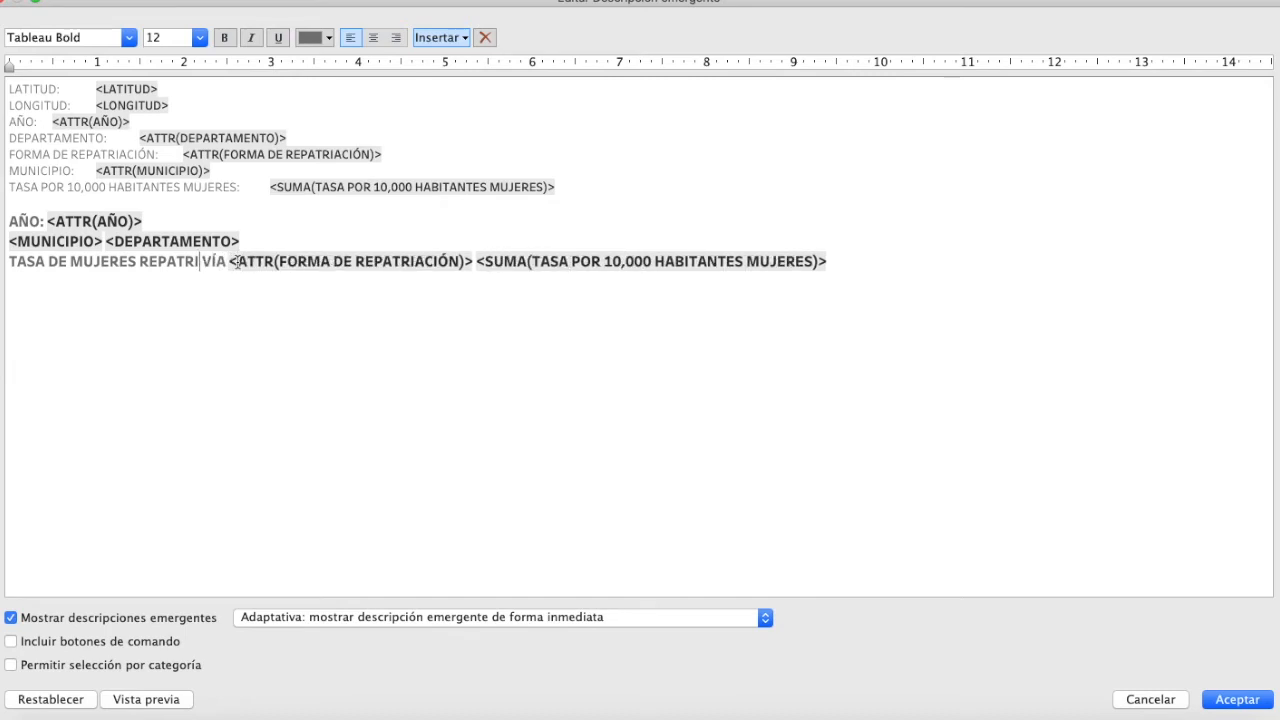
{"action": "type", "text": "OR CADA 10,"}
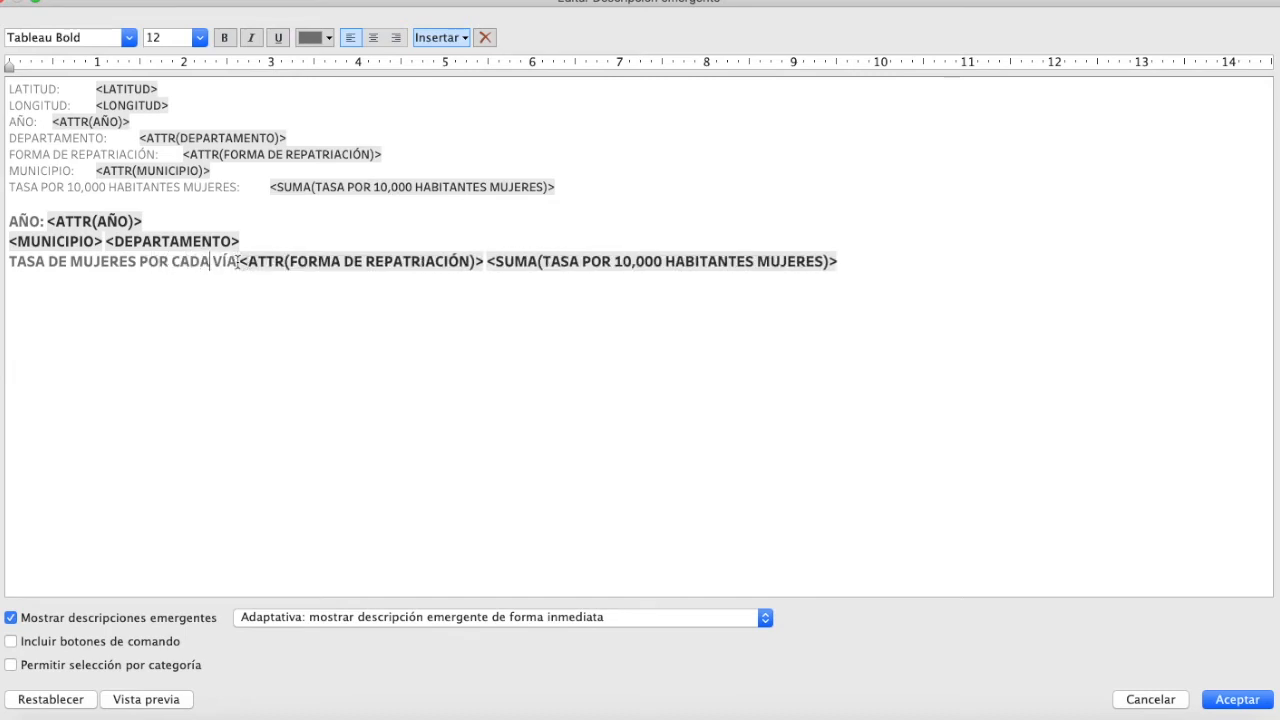
{"action": "type", "text": "000 HABIT"}
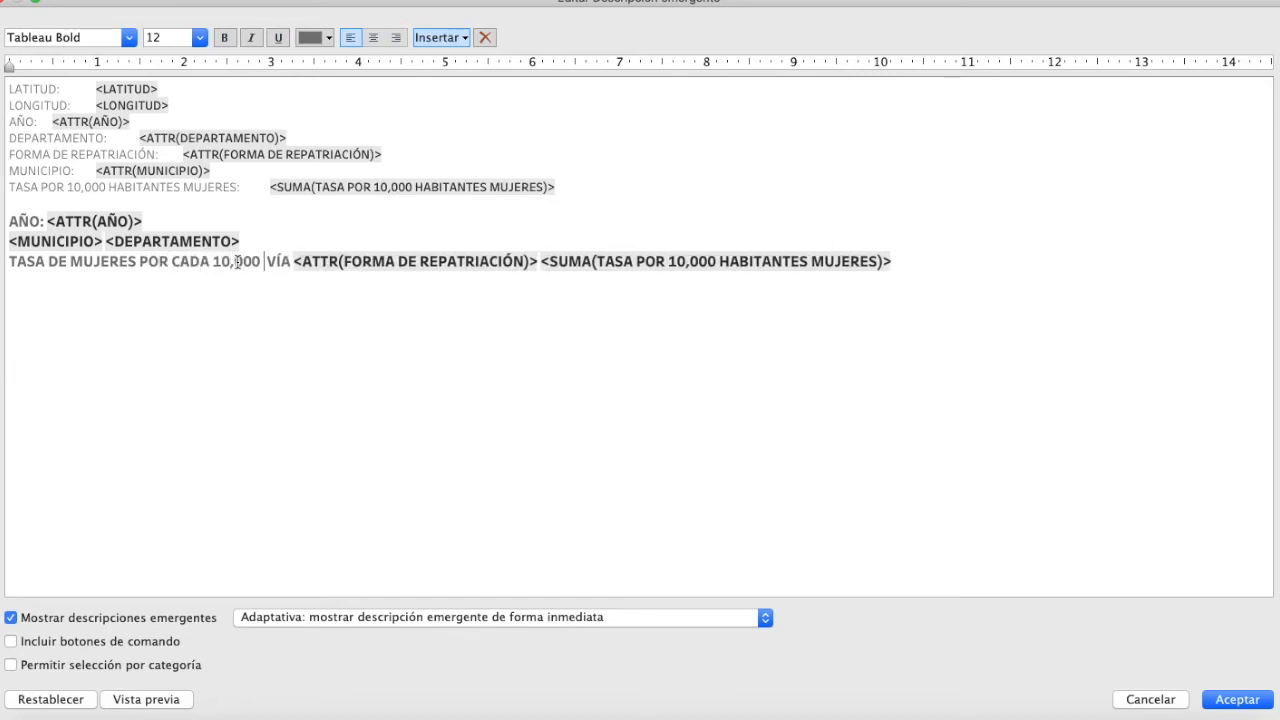
{"action": "type", "text": "ANTES MUJERES"}
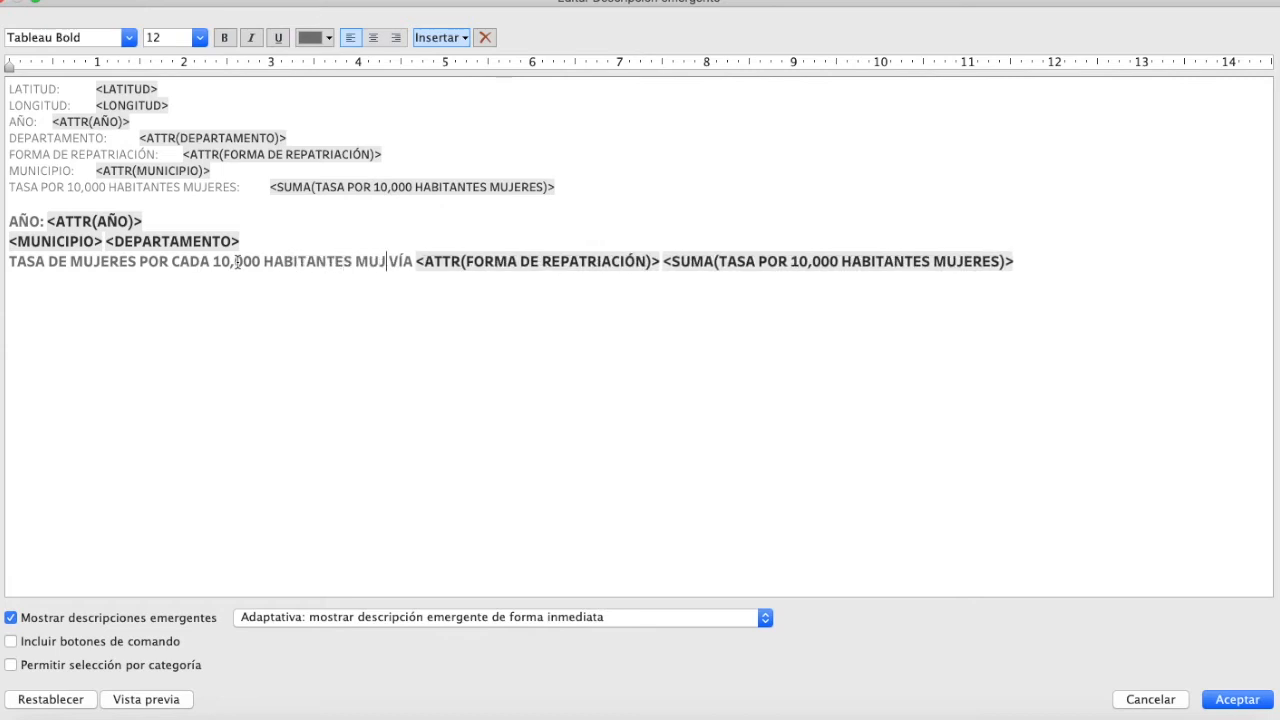
Make the phrase read TASA DE MUJERES REPATRIADAS and insert a colon before the rate field.
{"action": "double_click", "coordinate": [103, 261]}
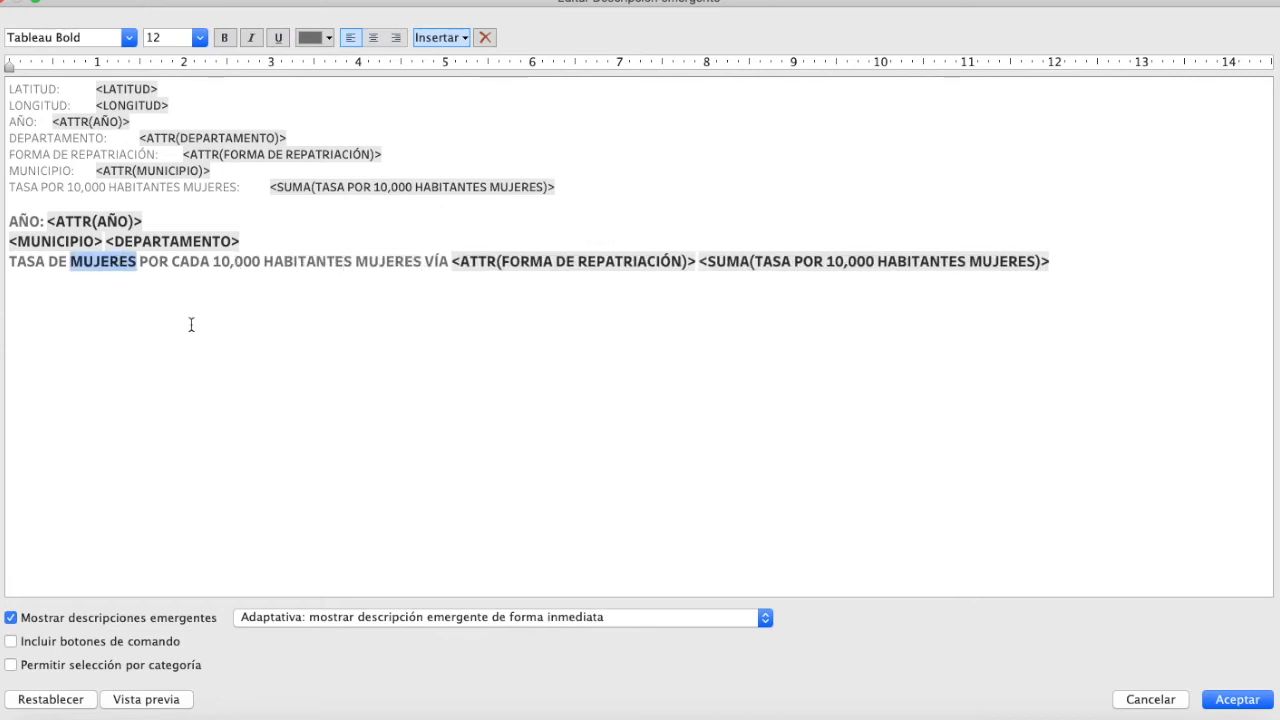
{"action": "type", "text": "MUJERS"}
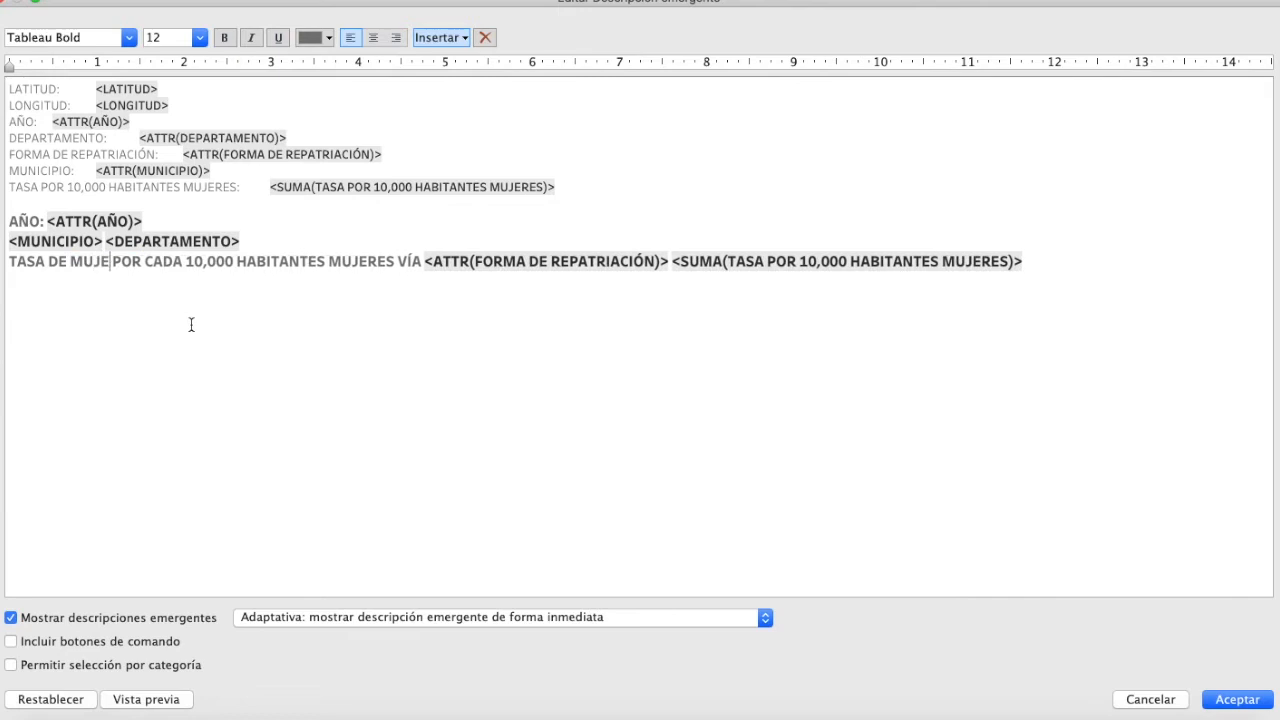
{"action": "key", "text": "BackSpace"}
{"action": "type", "text": "ES REPATRIADA"}
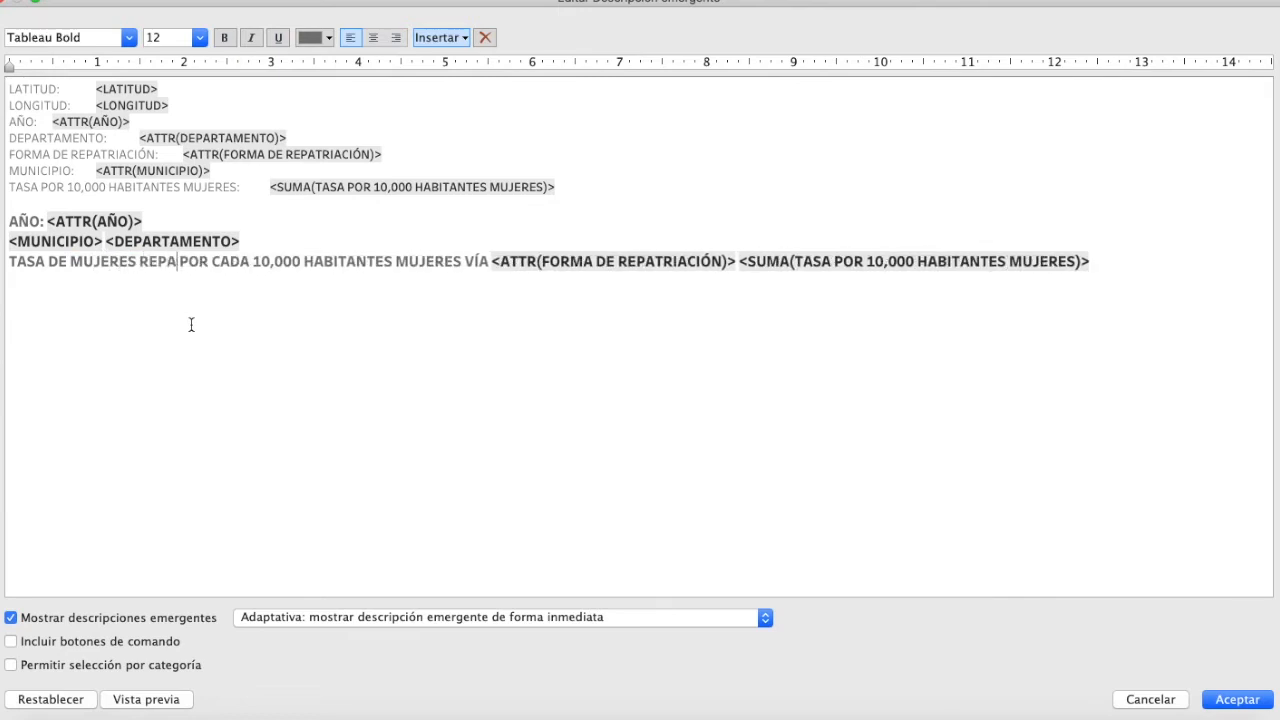
{"action": "type", "text": "S"}
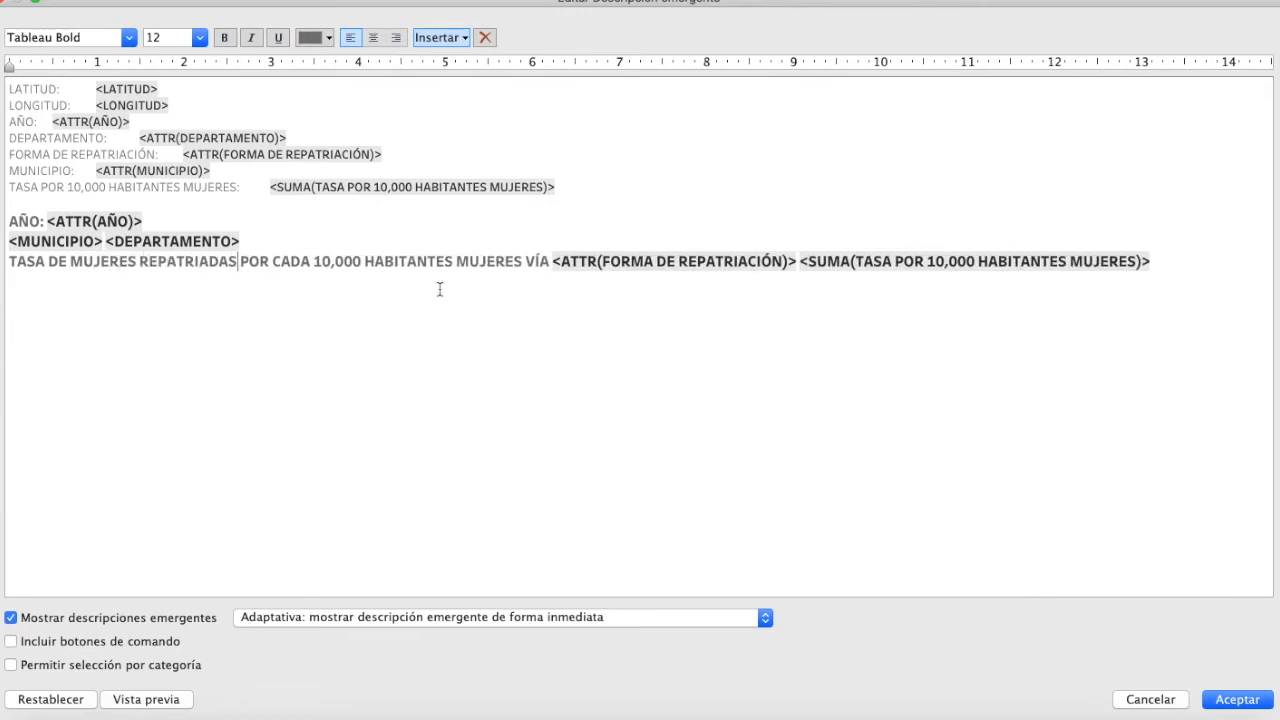
{"action": "left_click", "coordinate": [794, 260]}
{"action": "type", "text": ":"}
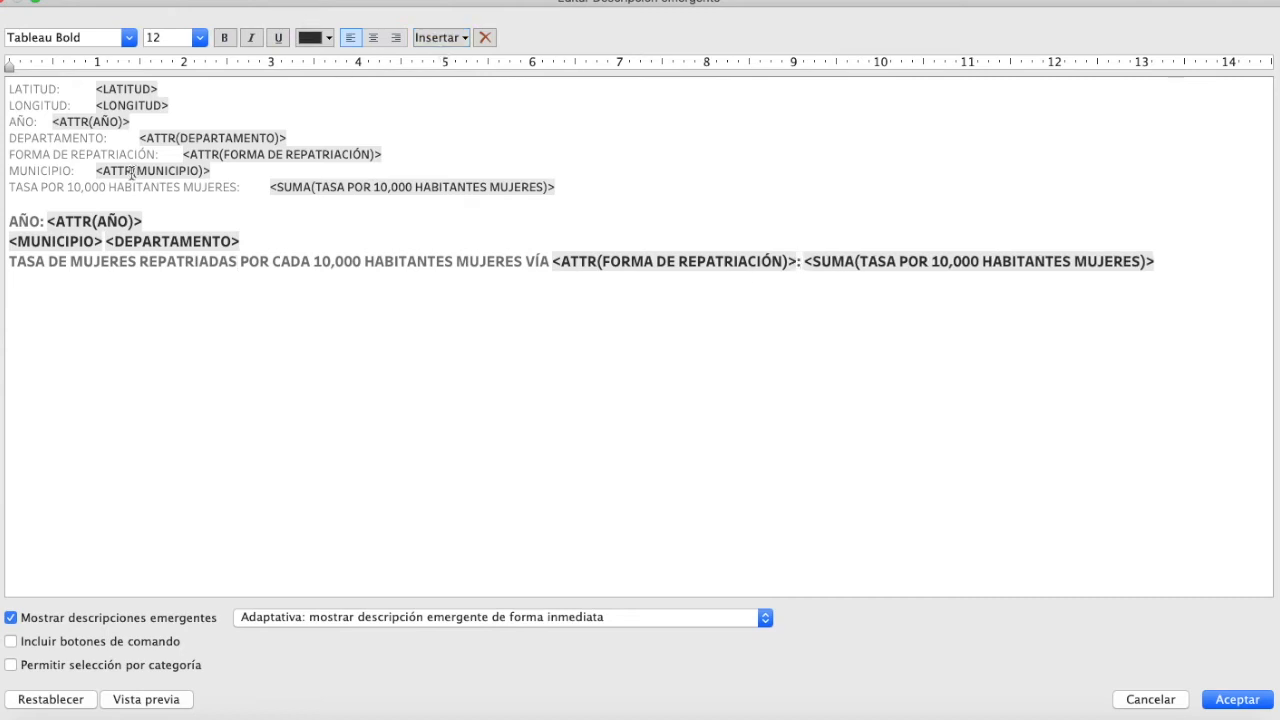
Delete the default field lines above the custom text in the map tooltip, preview the result and apply it.
{"action": "left_click_drag", "start_coordinate": [10, 225], "coordinate": [2, 90]}
{"action": "key", "text": "BackSpace"}
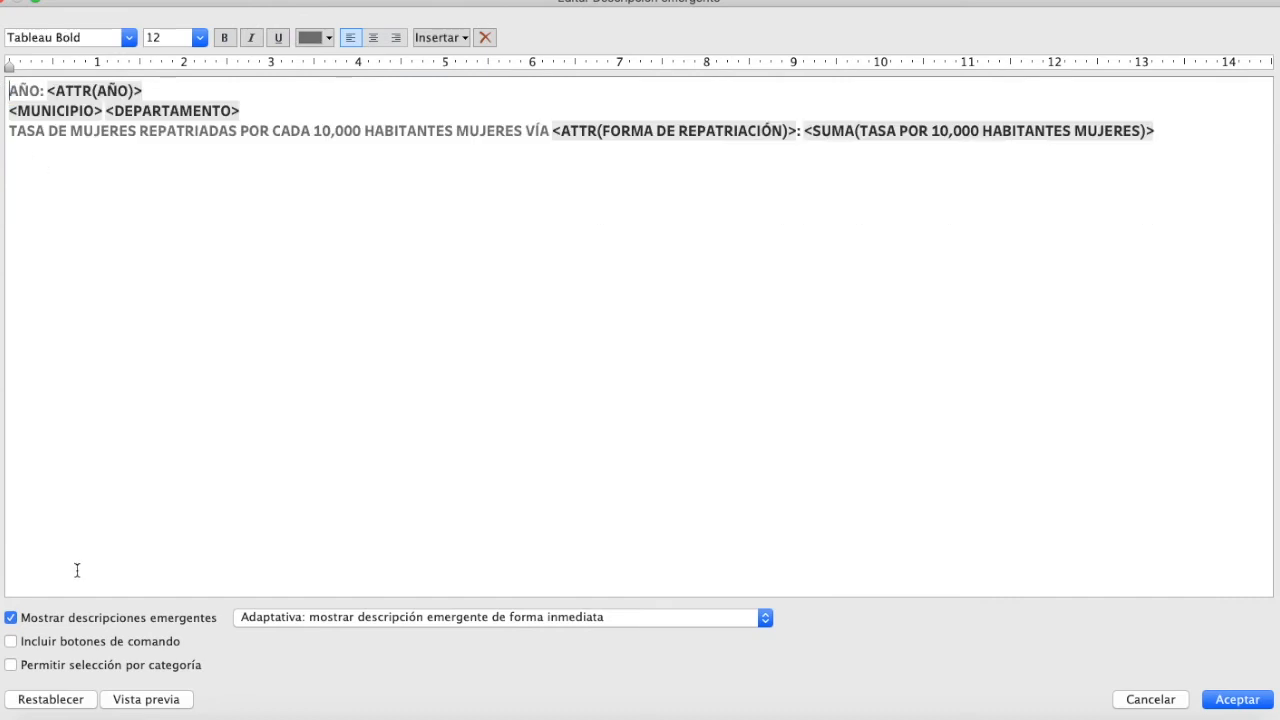
{"action": "left_click", "coordinate": [145, 692]}
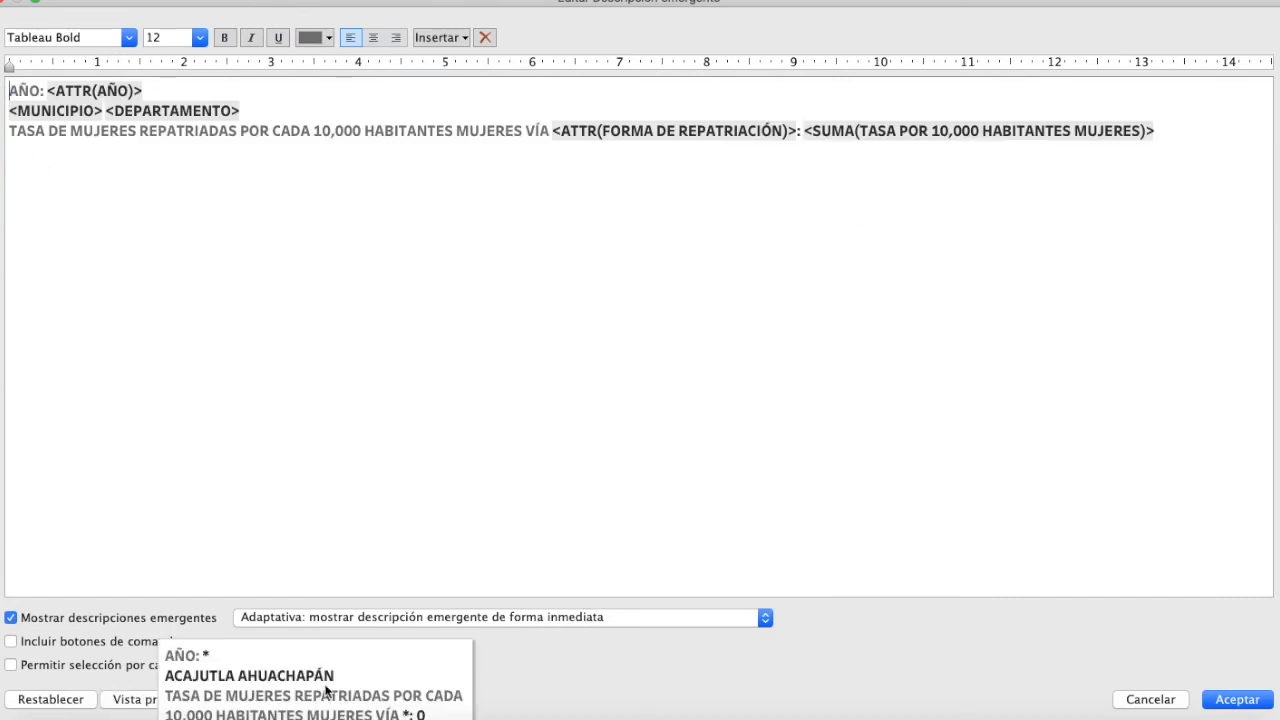
{"action": "left_click", "coordinate": [497, 423]}
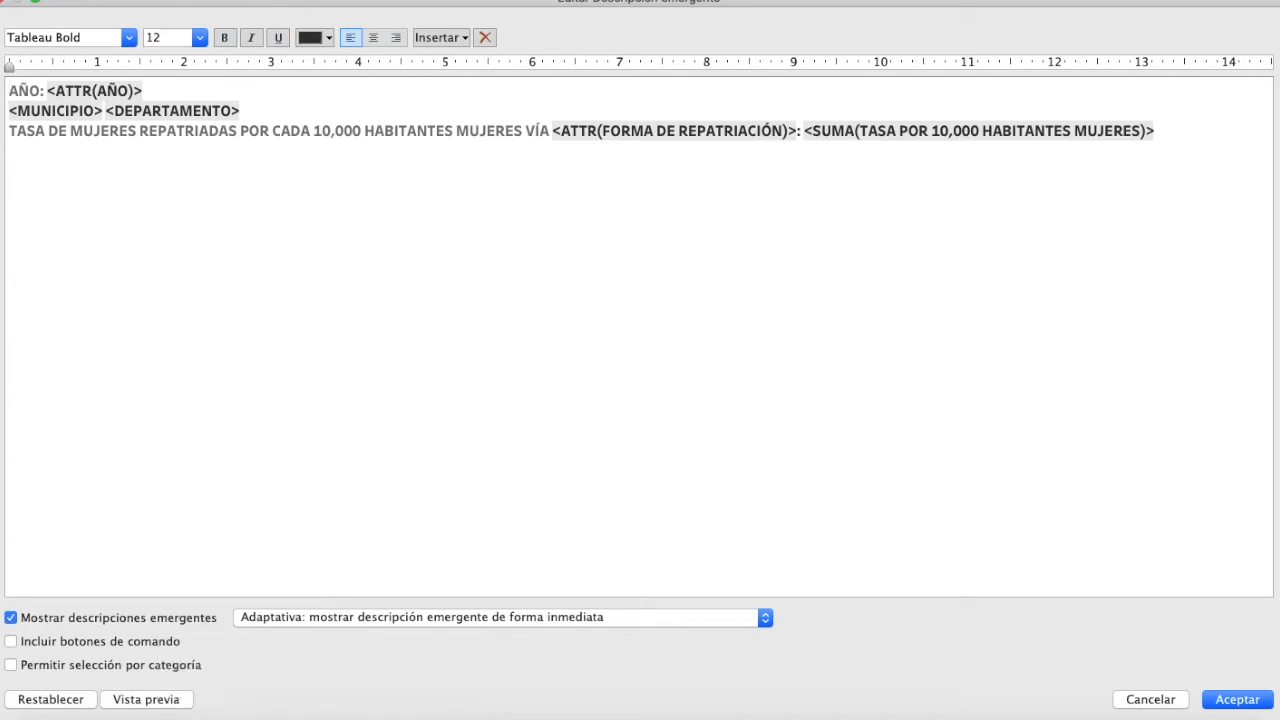
{"action": "left_click", "coordinate": [1237, 700]}
{"action": "mouse_move", "coordinate": [665, 326]}
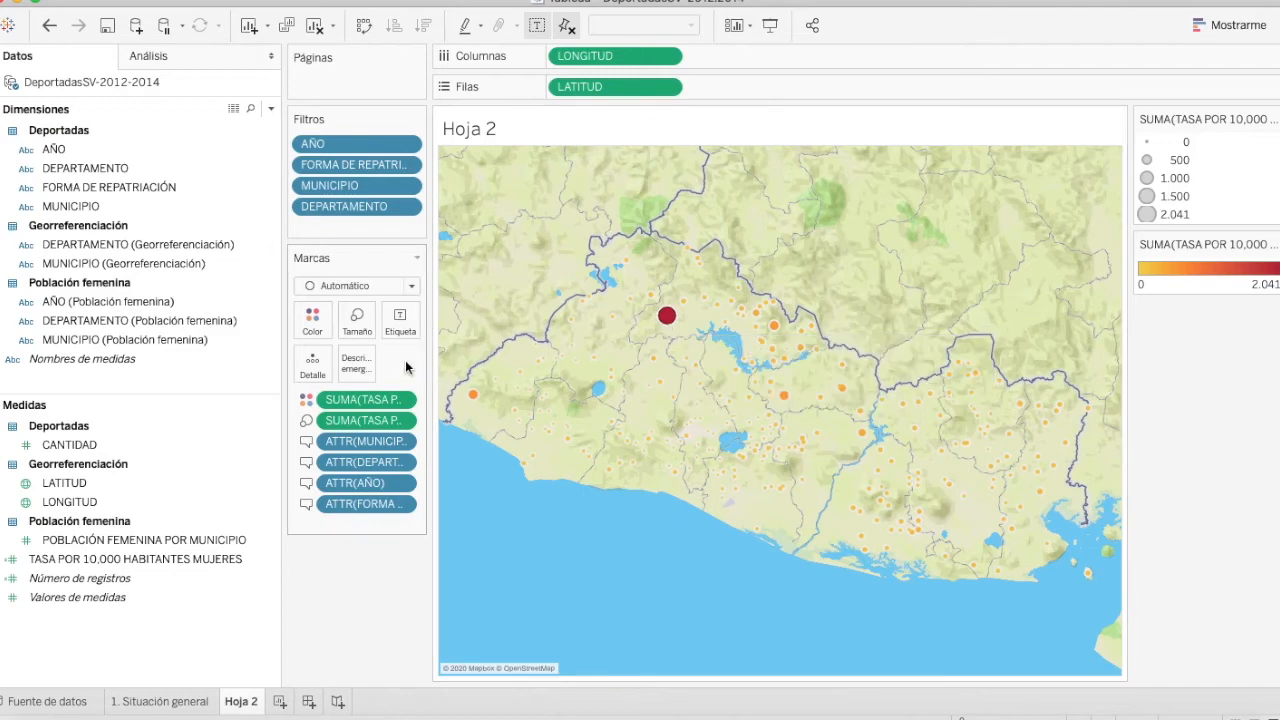
Replace the MUNICIPIO placeholder in the tooltip's second line with the ATTR(MUNICIPIO) field, followed by a comma.
{"action": "left_click", "coordinate": [374, 357]}
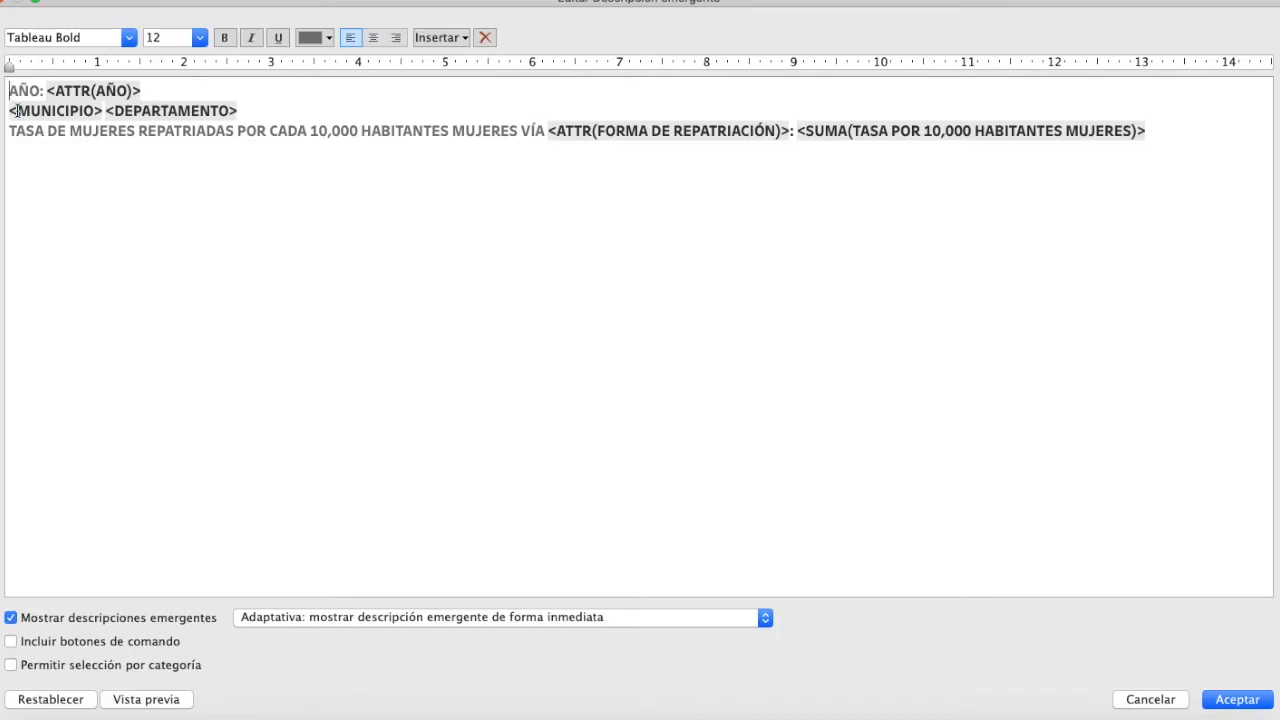
{"action": "double_click", "coordinate": [219, 189]}
{"action": "left_click", "coordinate": [100, 111]}
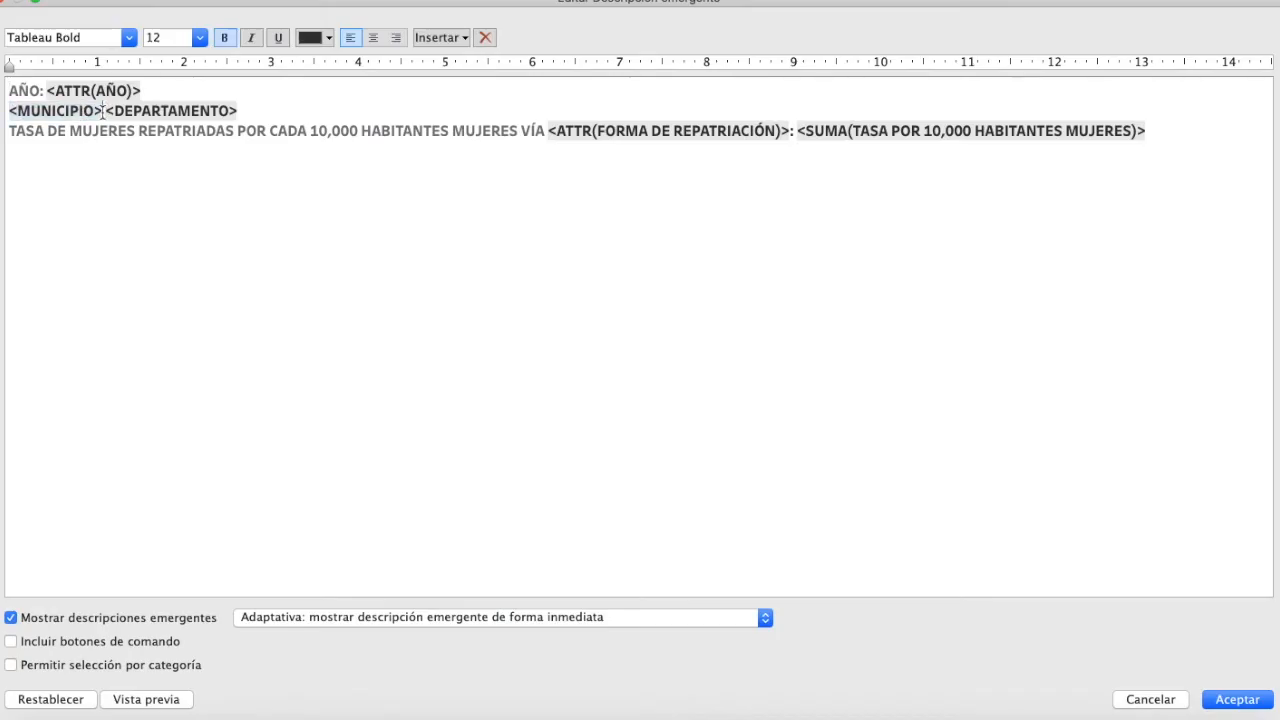
{"action": "left_click_drag", "start_coordinate": [102, 111], "coordinate": [0, 110]}
{"action": "left_click", "coordinate": [441, 38]}
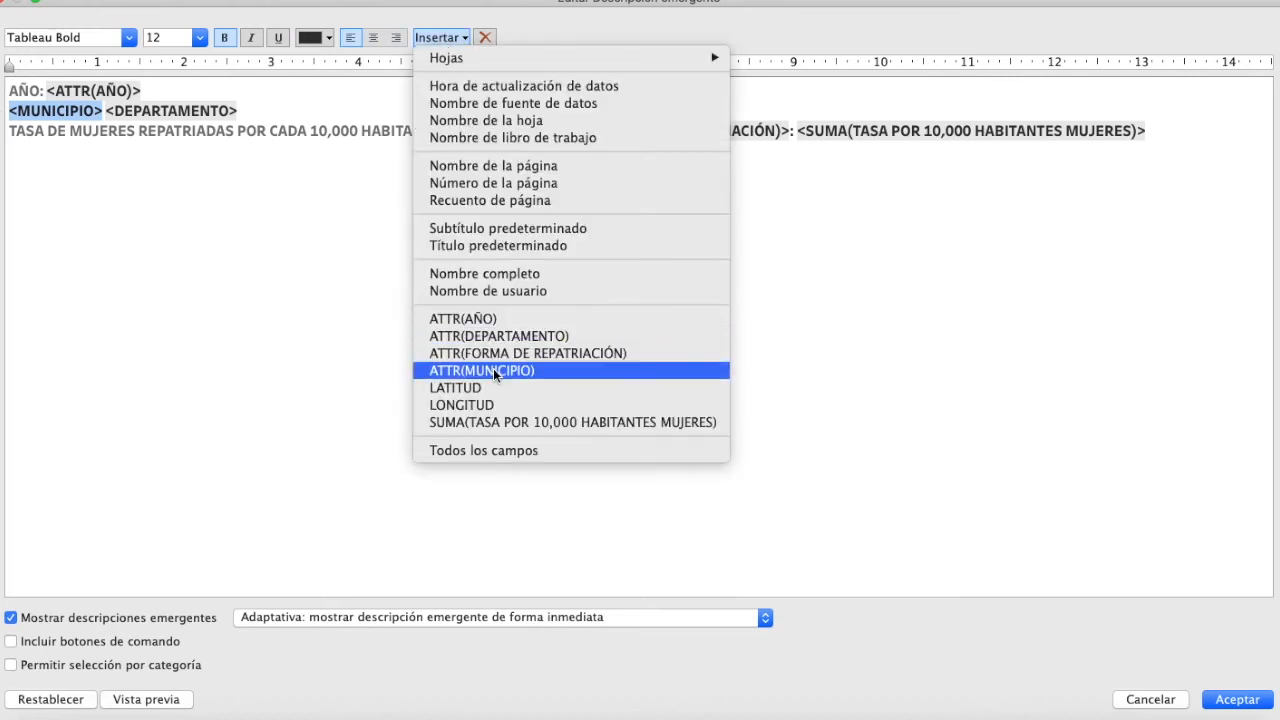
{"action": "left_click", "coordinate": [495, 370]}
{"action": "type", "text": ","}
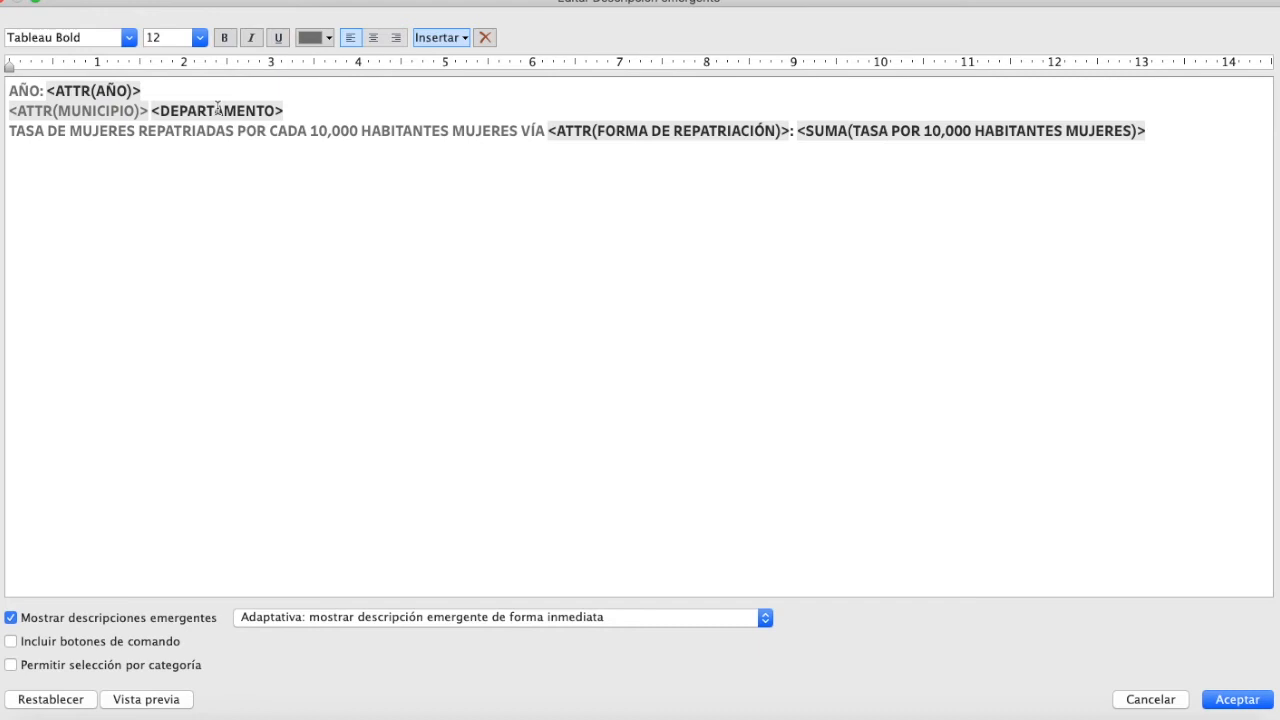
{"action": "left_click_drag", "start_coordinate": [340, 117], "coordinate": [158, 111]}
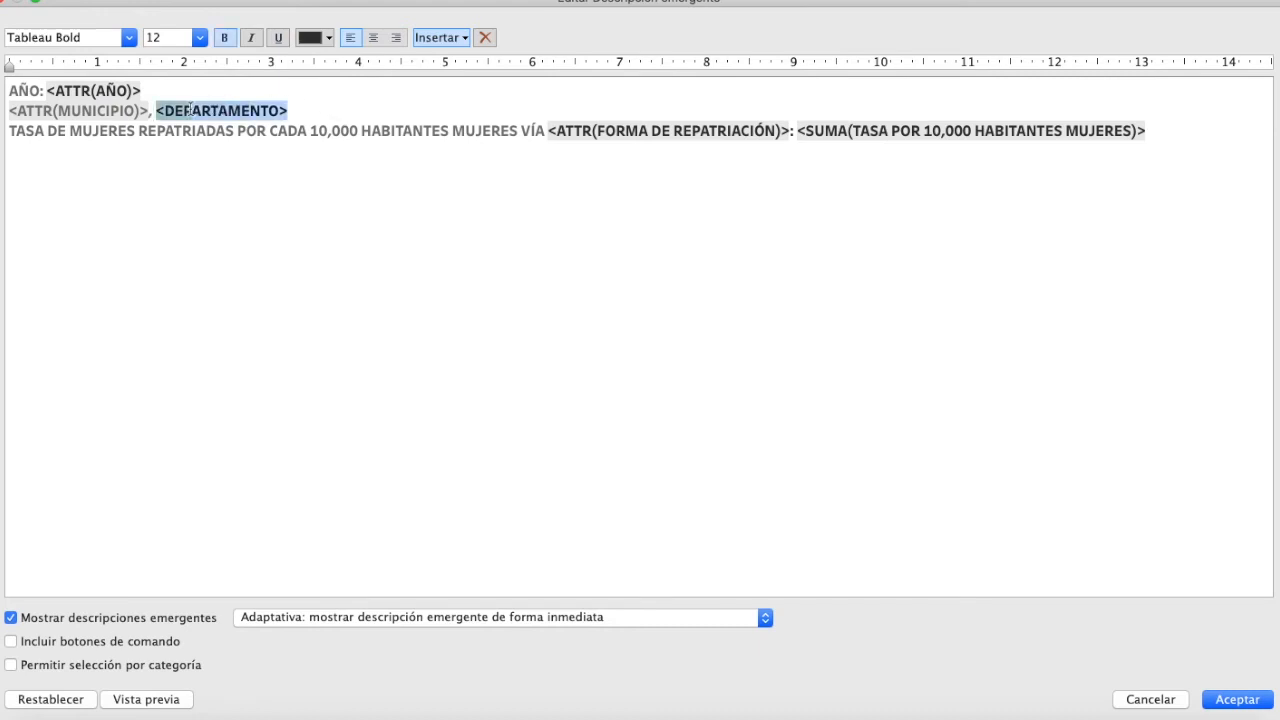
{"action": "left_click", "coordinate": [481, 39]}
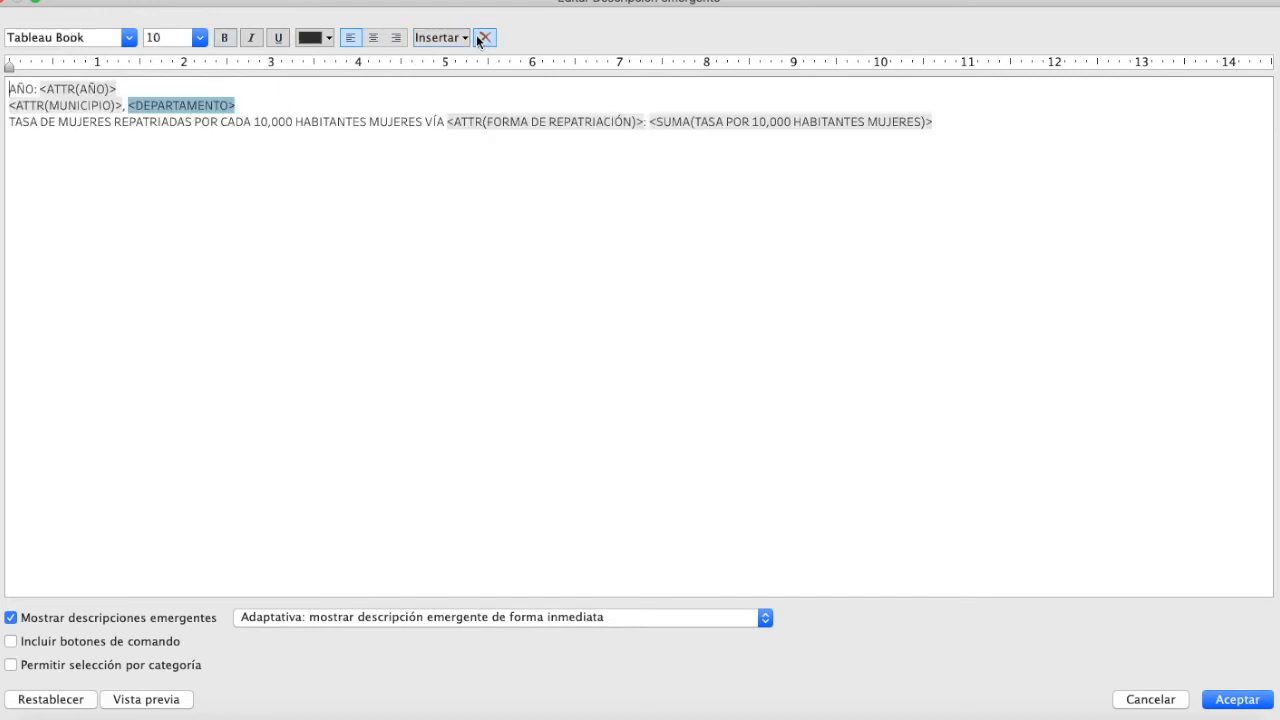
{"action": "key", "text": "super+z"}
{"action": "key", "text": "super+z"}
{"action": "key", "text": "super+z"}
{"action": "key", "text": "super+z"}
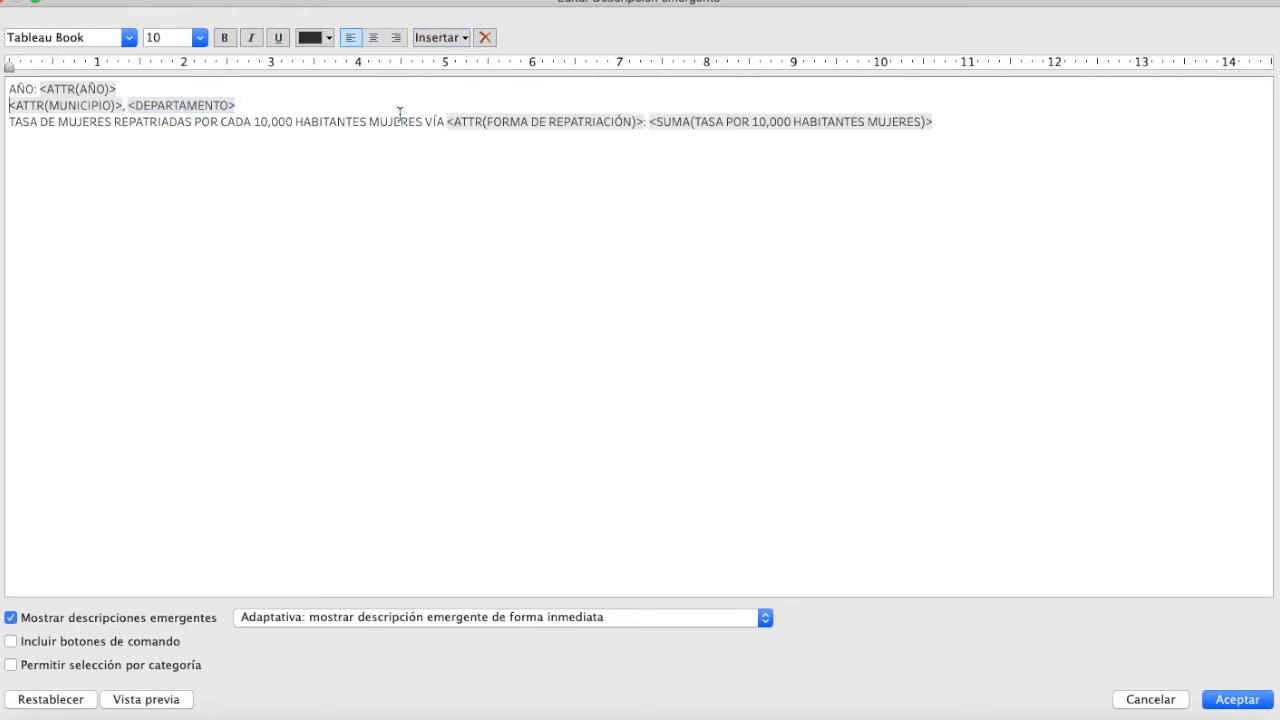
Replace the DEPARTAMENTO placeholder in the tooltip's second line with the ATTR(DEPARTAMENTO) field.
{"action": "left_click_drag", "start_coordinate": [311, 112], "coordinate": [157, 111]}
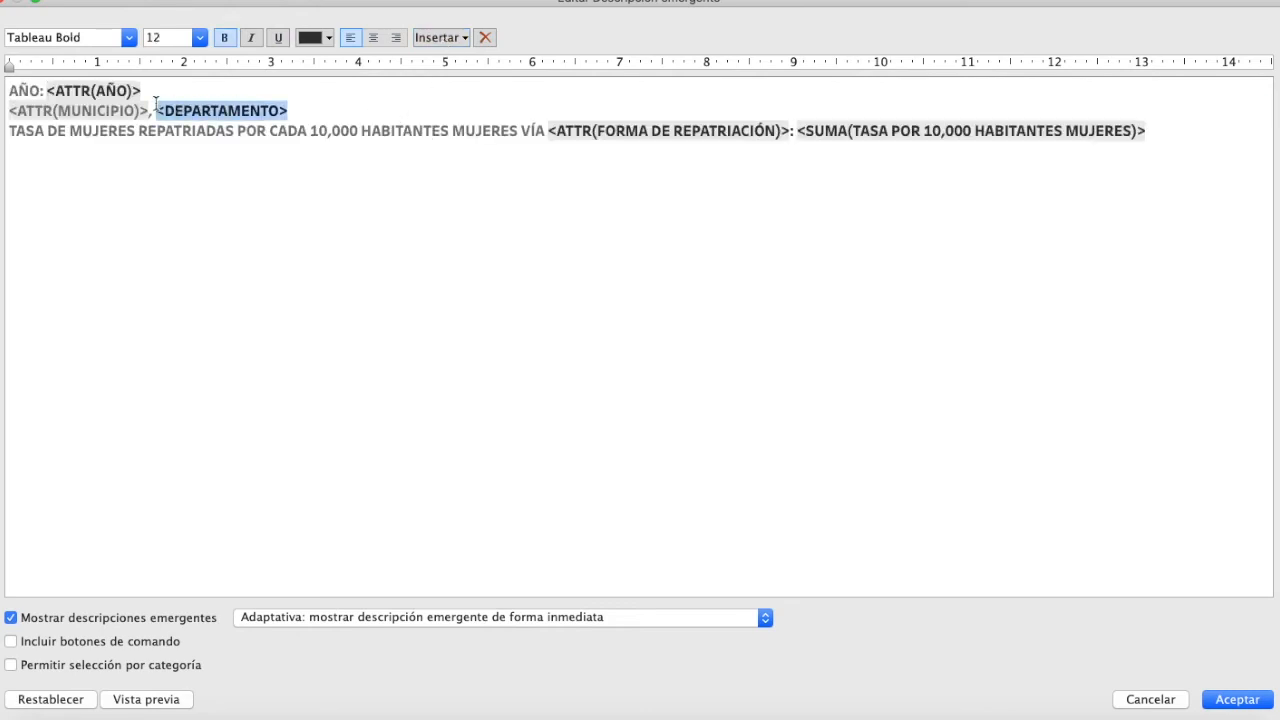
{"action": "left_click", "coordinate": [460, 38]}
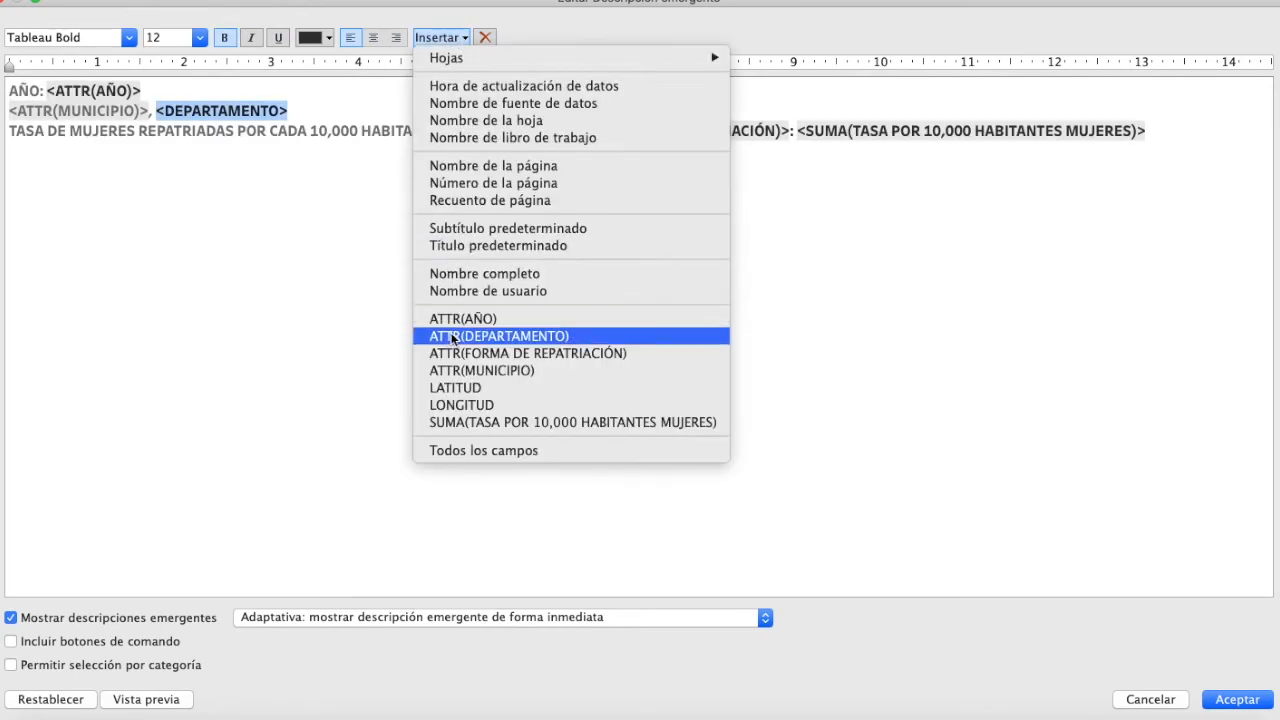
{"action": "left_click", "coordinate": [451, 338]}
Give the tooltip's municipality and department line a darker text colour, apply the tooltip and check it on the map.
{"action": "left_click_drag", "start_coordinate": [349, 108], "coordinate": [5, 111]}
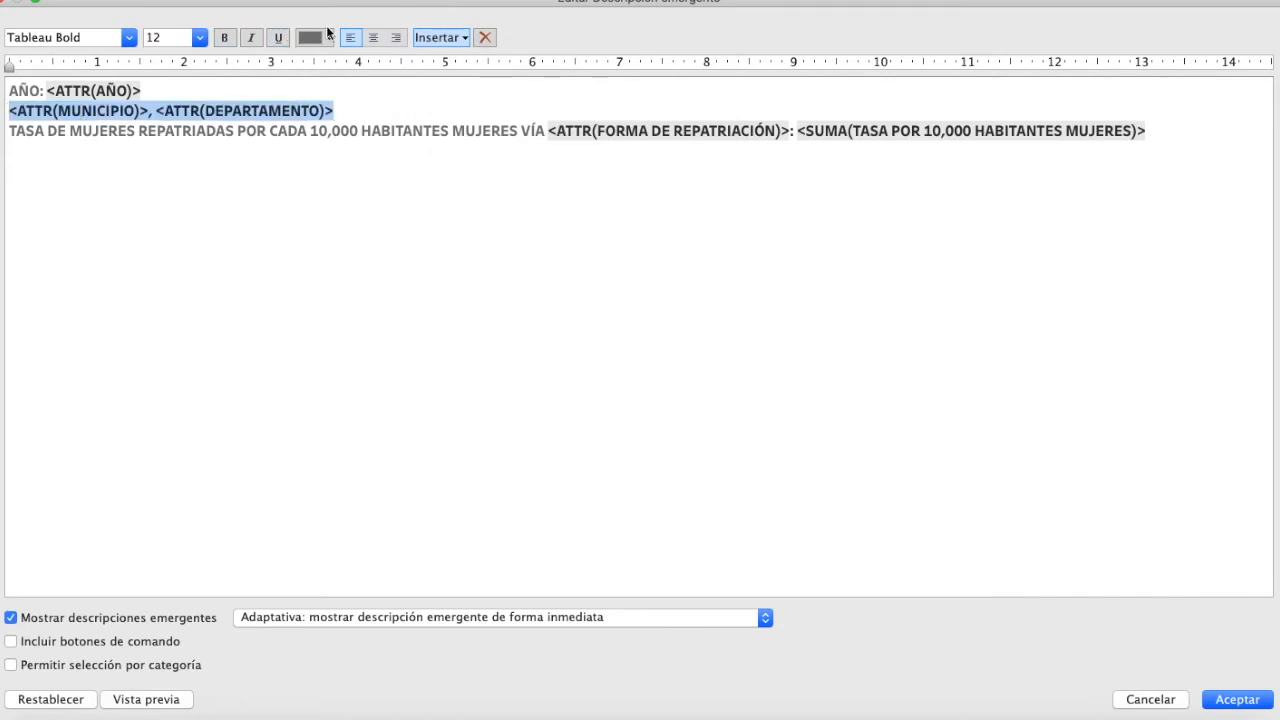
{"action": "left_click", "coordinate": [318, 35]}
{"action": "left_click", "coordinate": [310, 92]}
{"action": "left_click", "coordinate": [476, 316]}
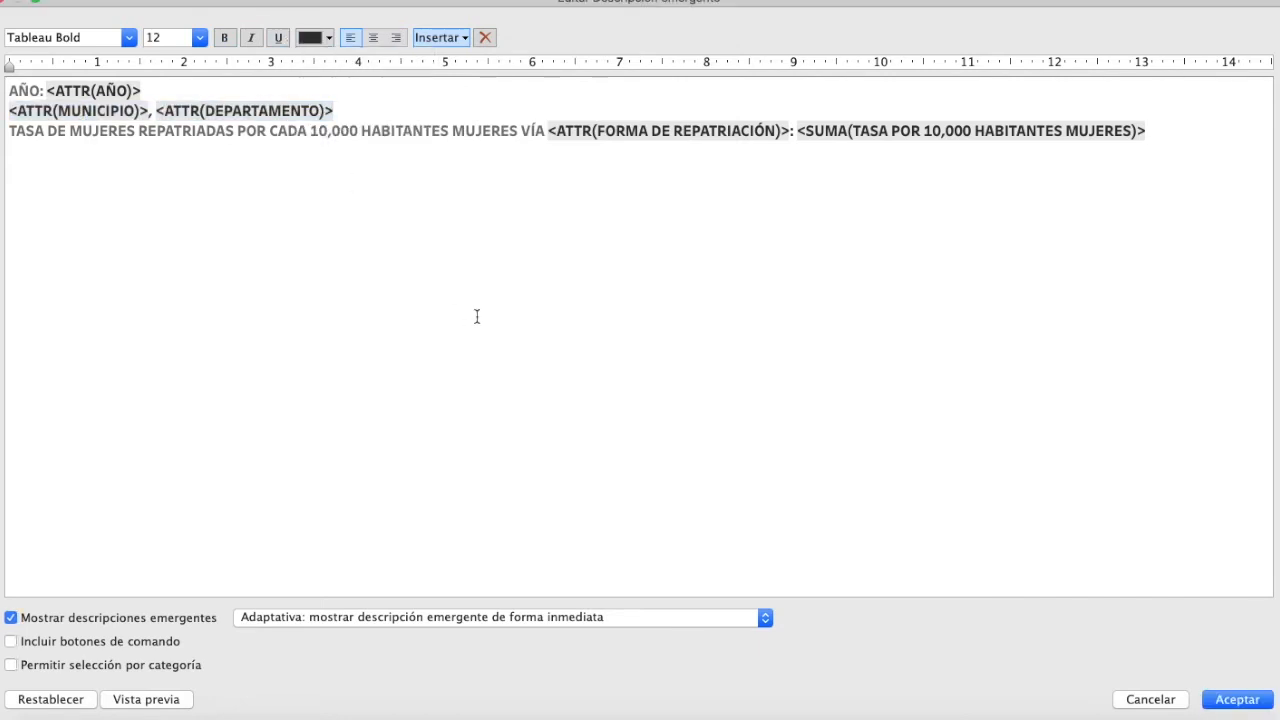
{"action": "left_click", "coordinate": [1236, 698]}
{"action": "mouse_move", "coordinate": [666, 318]}
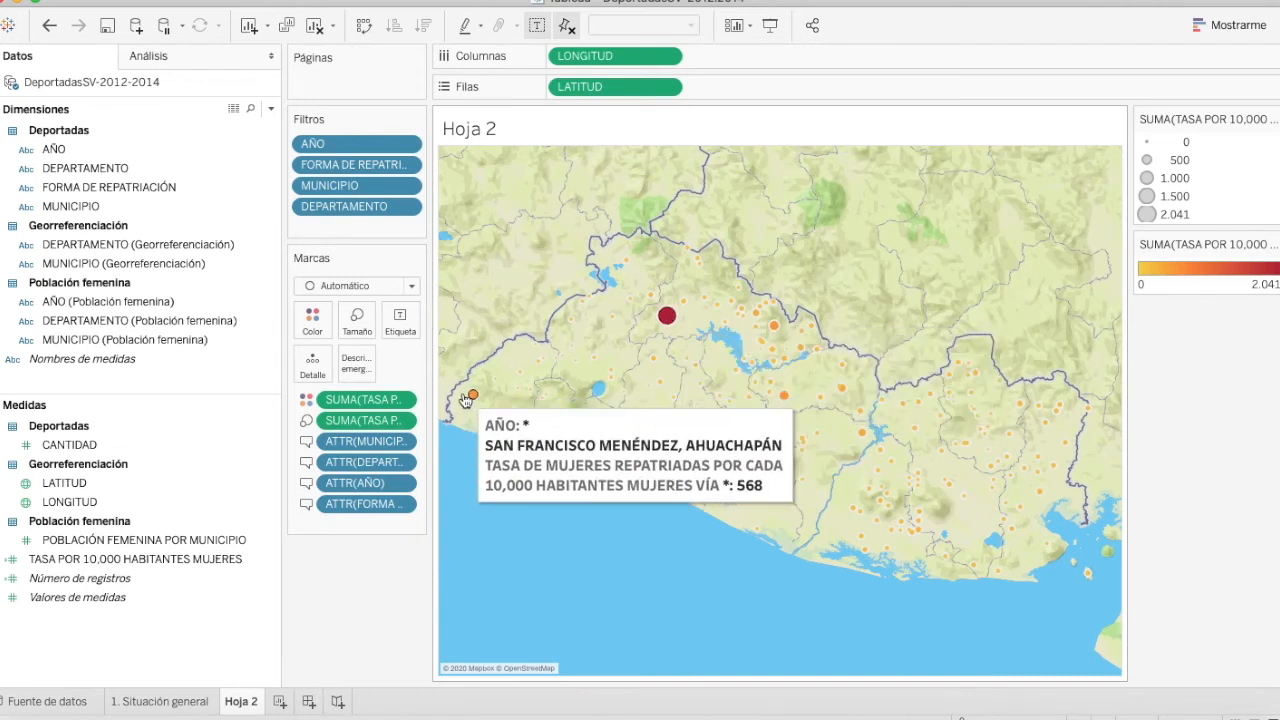
Set the axis number format of the rate field used for mark size to Personalizado.
{"action": "left_click", "coordinate": [400, 422]}
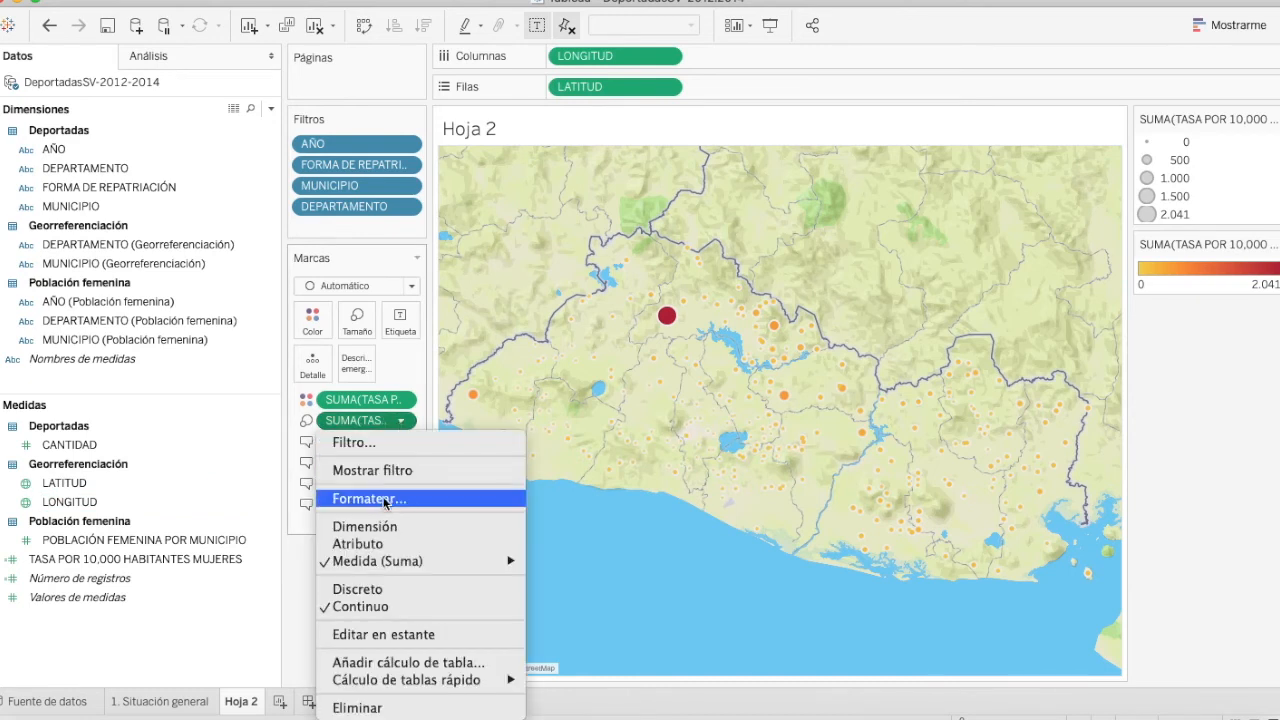
{"action": "left_click", "coordinate": [385, 498]}
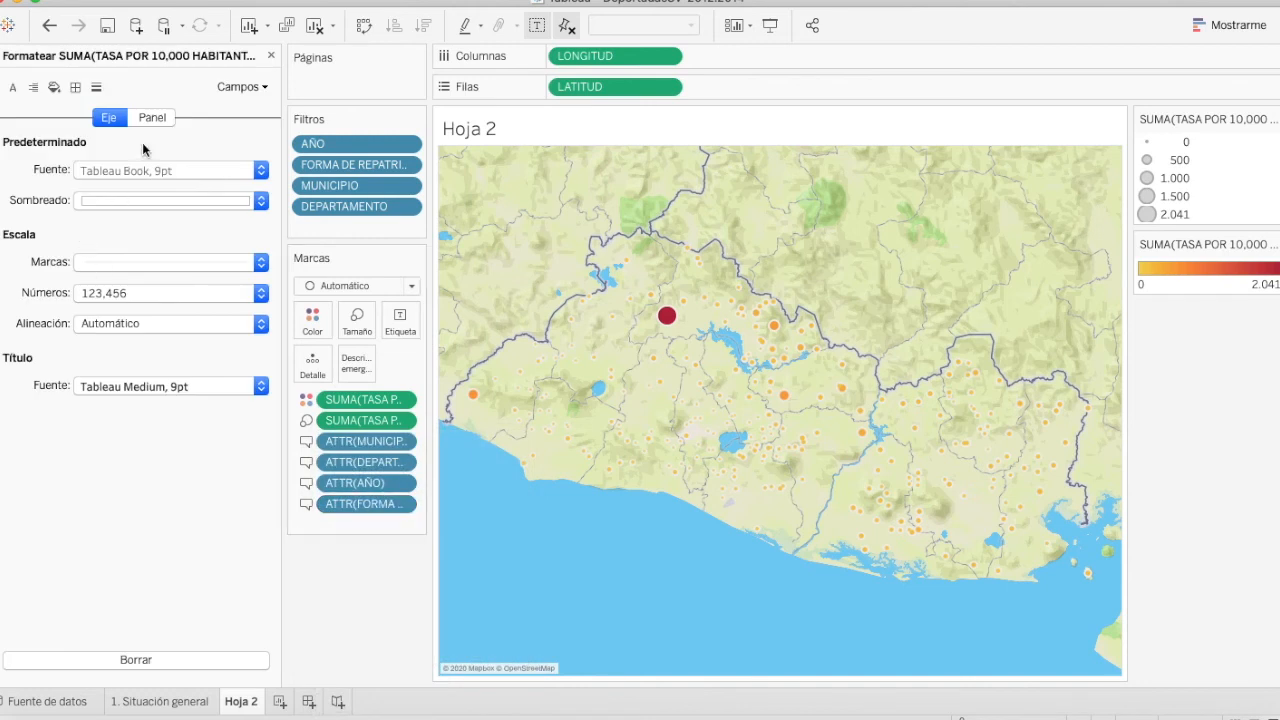
{"action": "left_click", "coordinate": [114, 293]}
{"action": "left_click", "coordinate": [122, 443]}
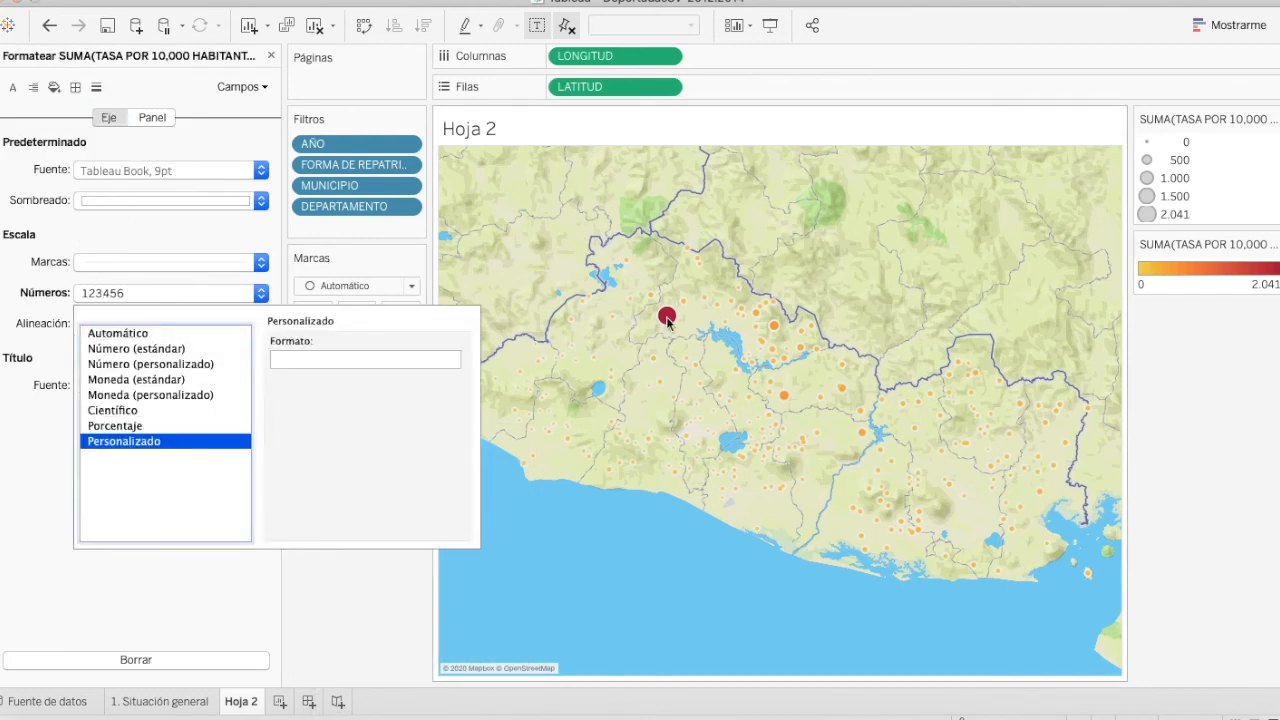
{"action": "mouse_move", "coordinate": [670, 317]}
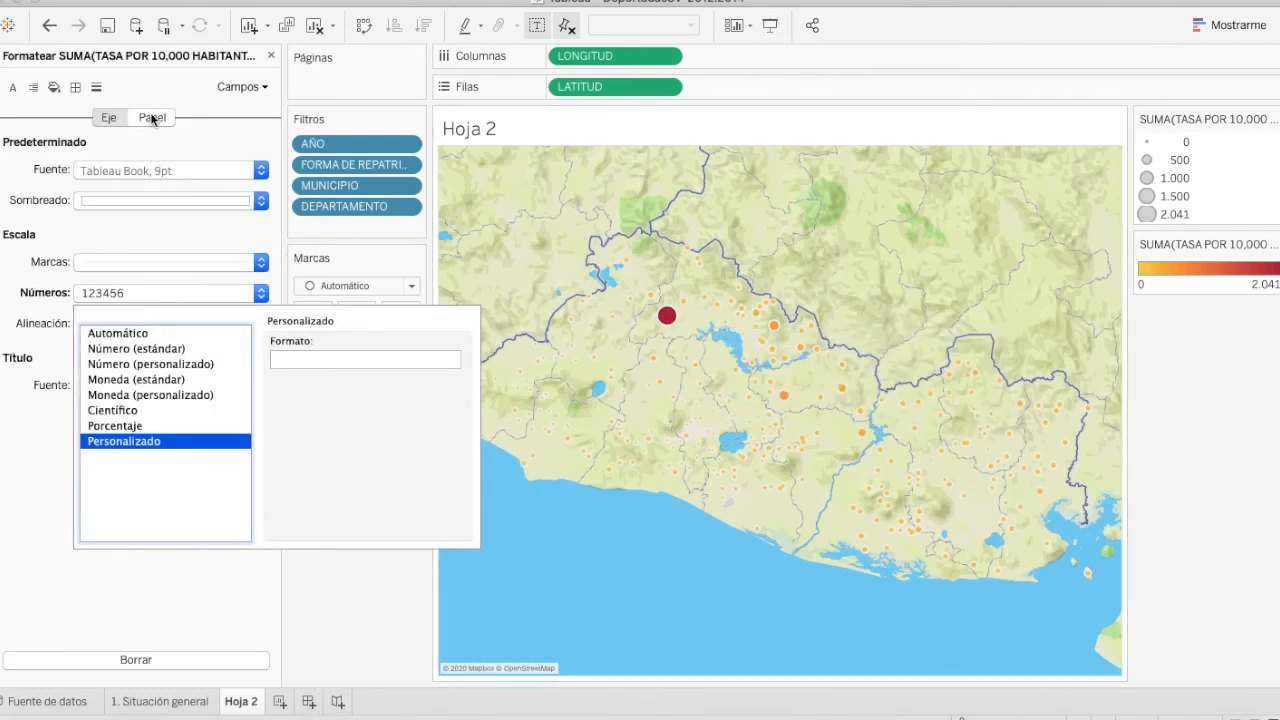
{"action": "left_click", "coordinate": [14, 263]}
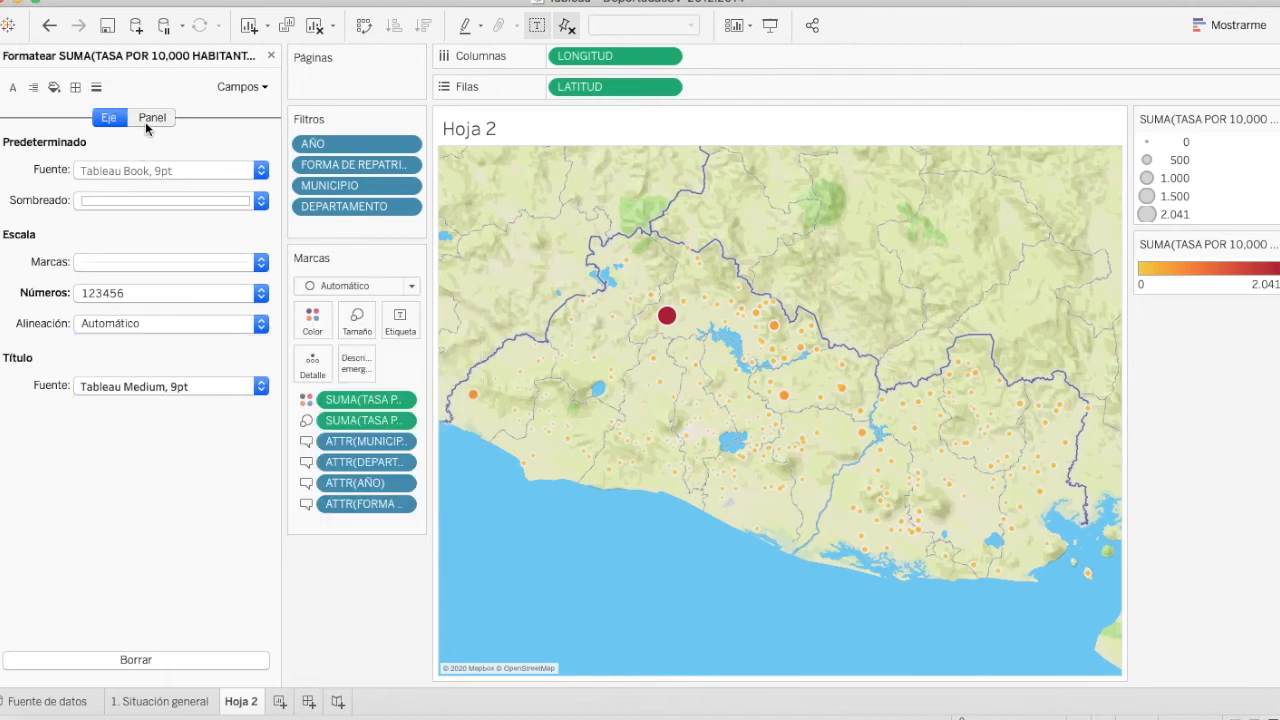
Set the rate field's pane number format to Número (personalizado) with 2 decimal places and check the map tooltip.
{"action": "left_click", "coordinate": [148, 118]}
{"action": "left_click", "coordinate": [135, 231]}
{"action": "left_click", "coordinate": [115, 379]}
{"action": "mouse_move", "coordinate": [652, 311]}
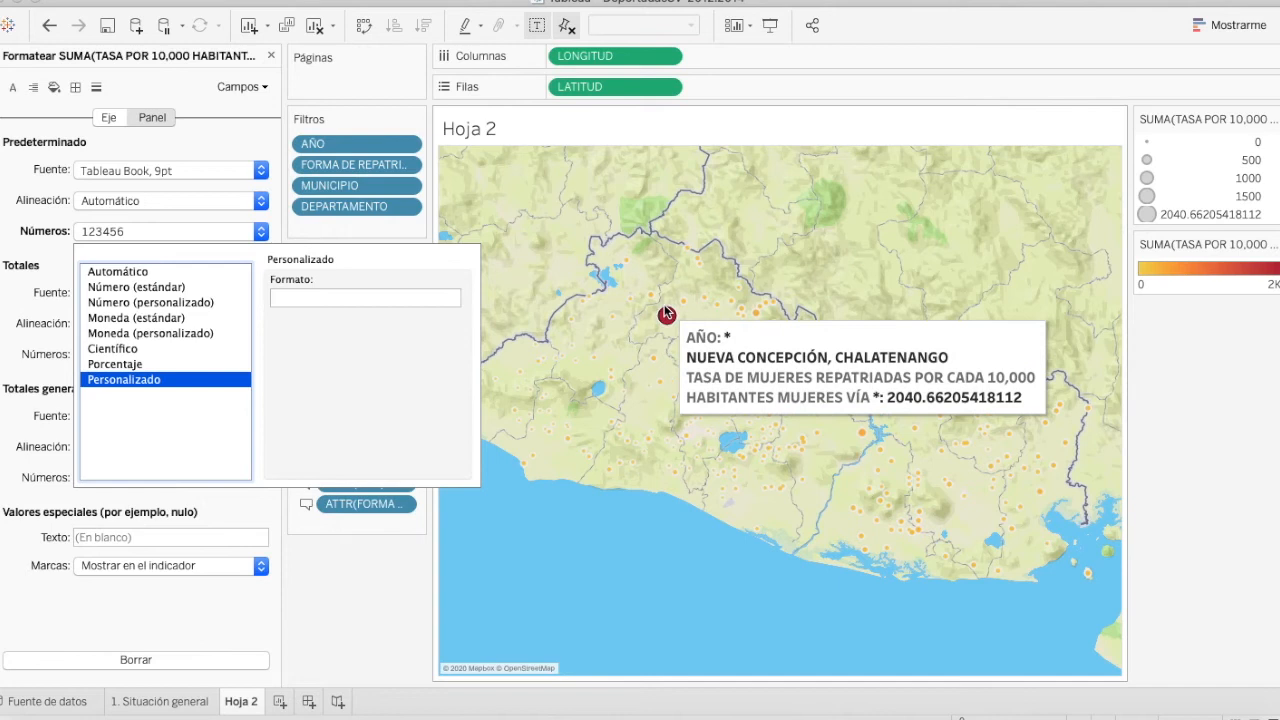
{"action": "left_click", "coordinate": [122, 304]}
{"action": "mouse_move", "coordinate": [664, 316]}
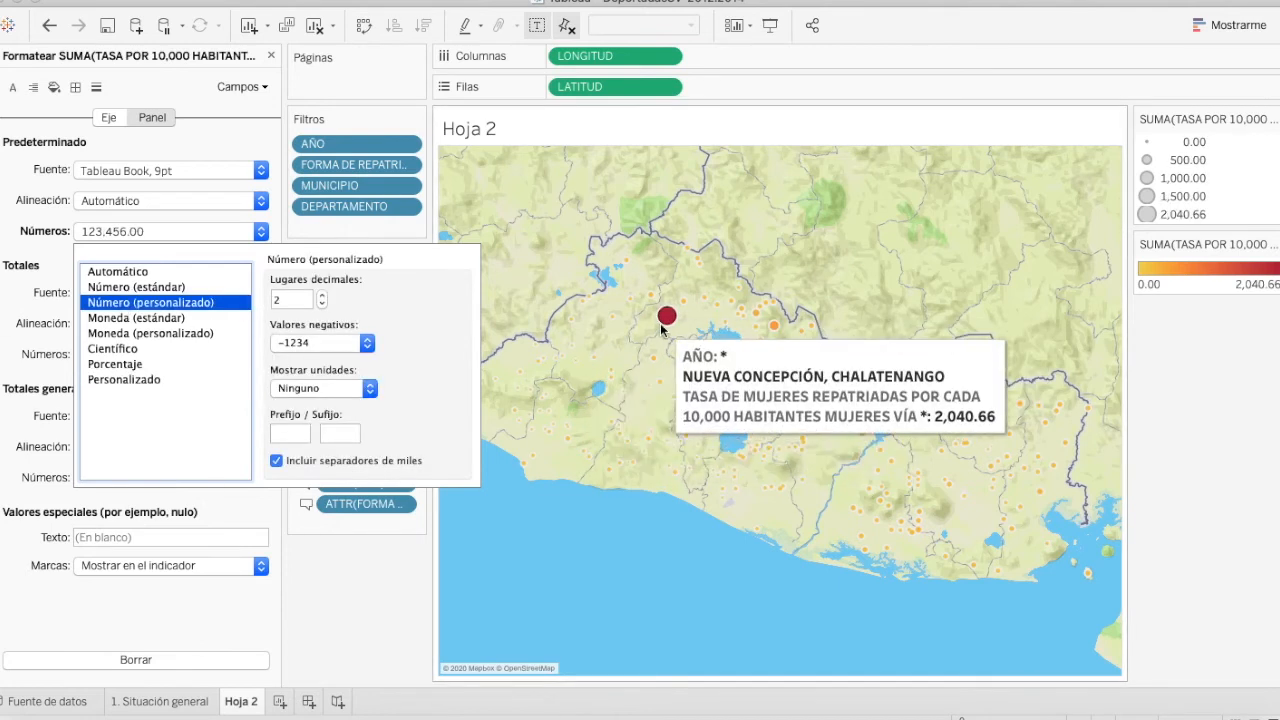
Switch the pane number format to Personalizado and remove the first thousands comma, making it ###0.00;-#,##0.00.
{"action": "left_click", "coordinate": [140, 380]}
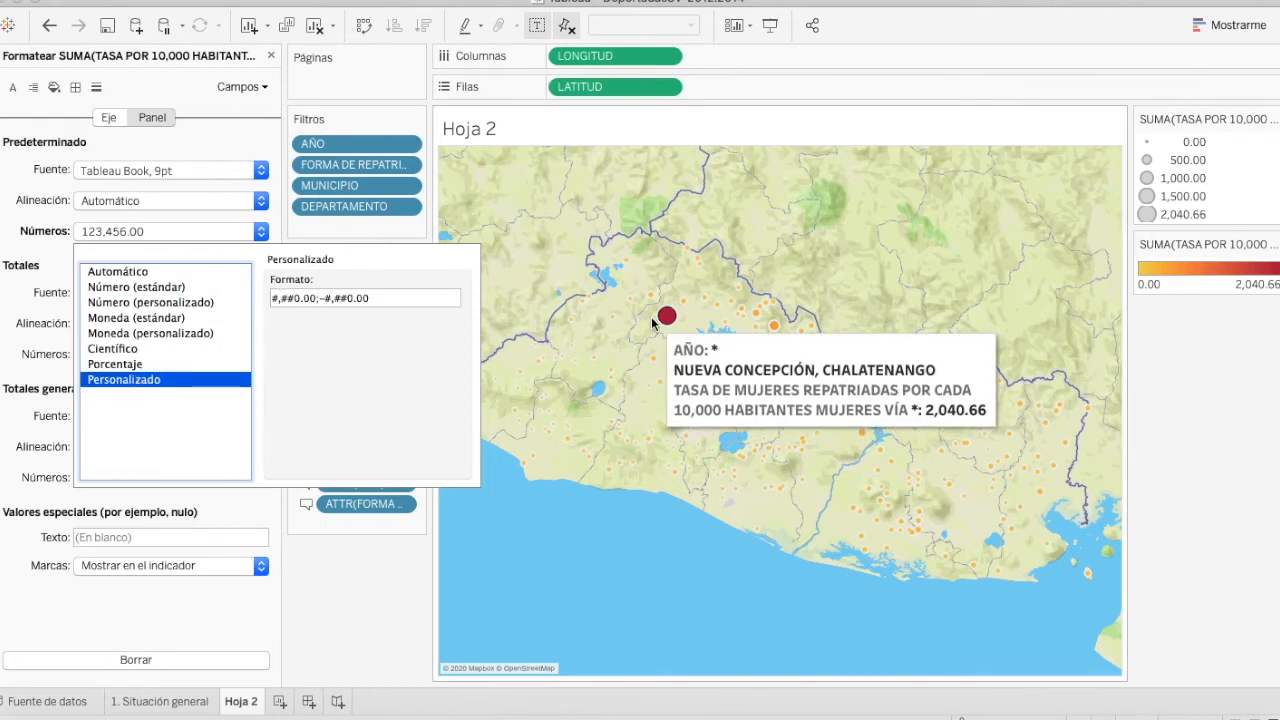
{"action": "mouse_move", "coordinate": [669, 316]}
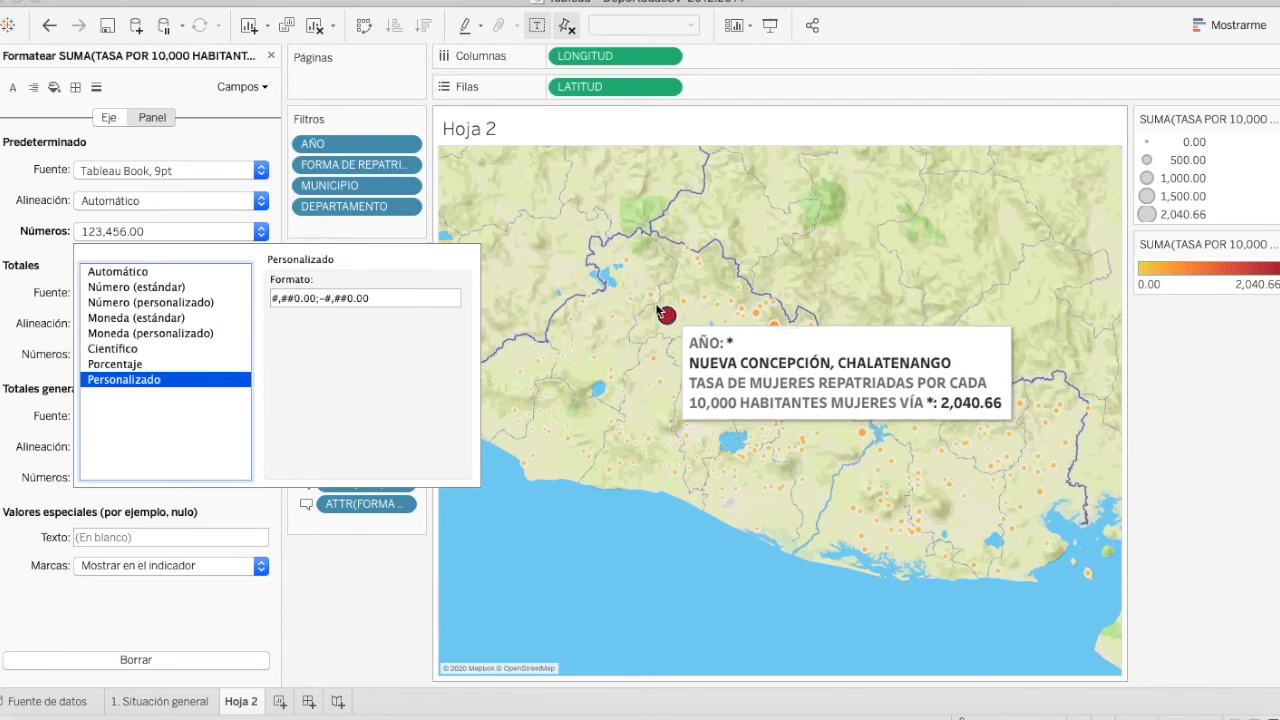
{"action": "left_click", "coordinate": [278, 299]}
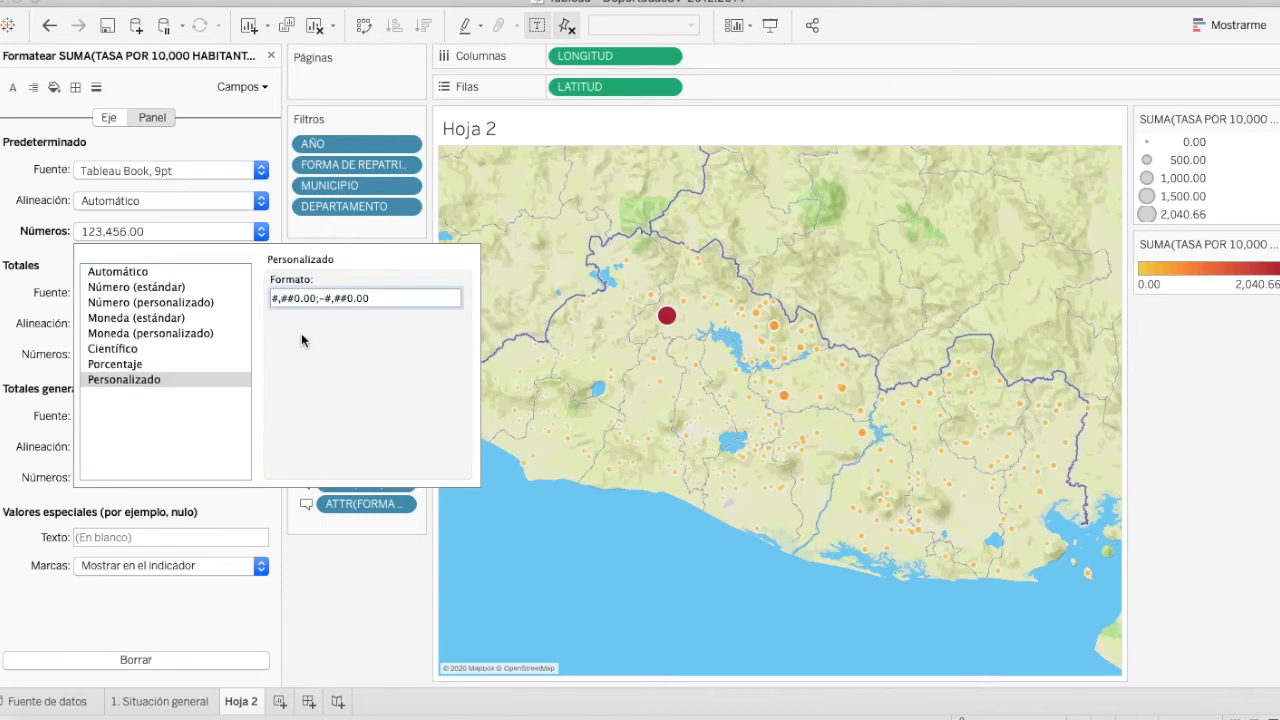
{"action": "key", "text": "BackSpace"}
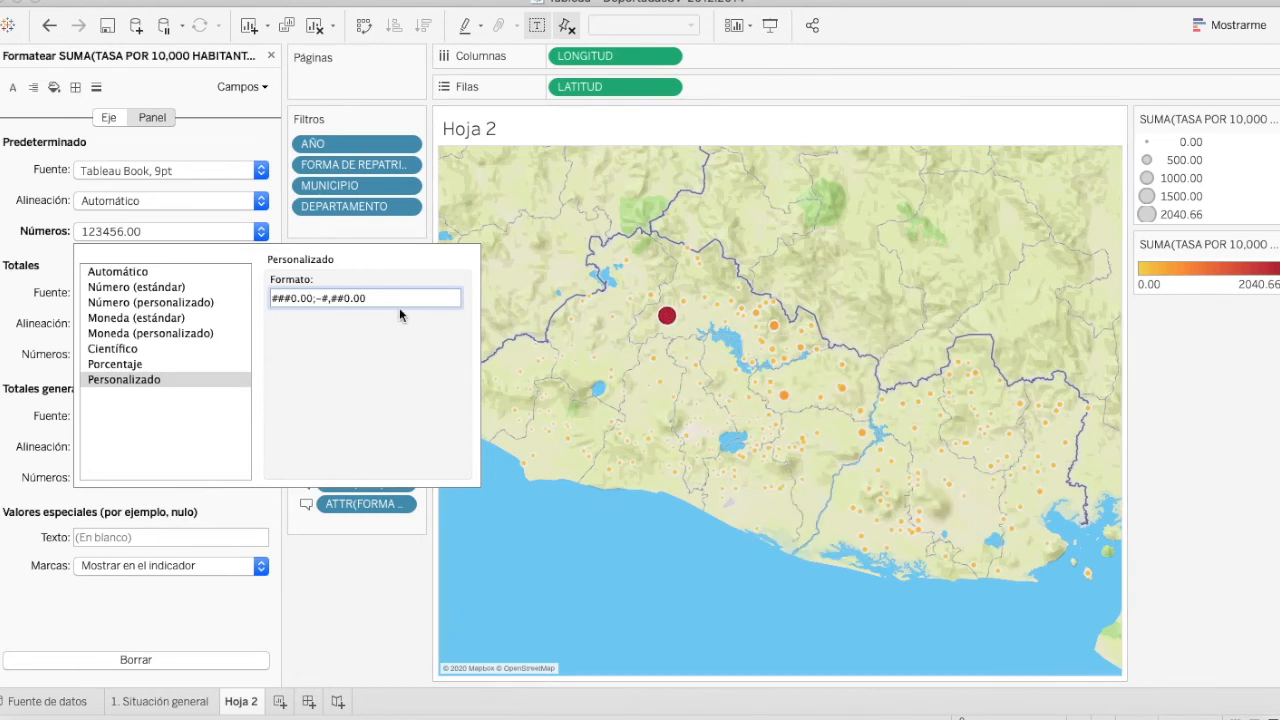
Review the rate field's axis and pane number formats, close the formatting settings and examine the rates in the map tooltips.
{"action": "left_click", "coordinate": [119, 125]}
{"action": "left_click", "coordinate": [150, 293]}
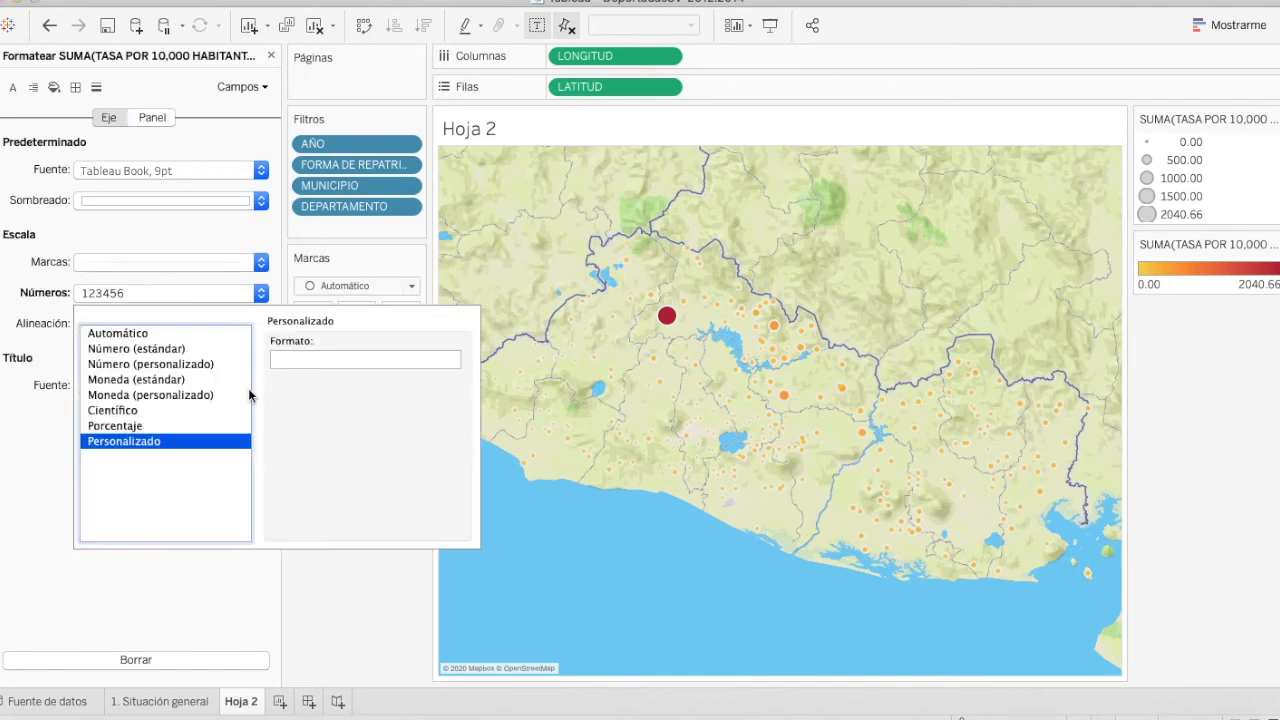
{"action": "left_click", "coordinate": [153, 122]}
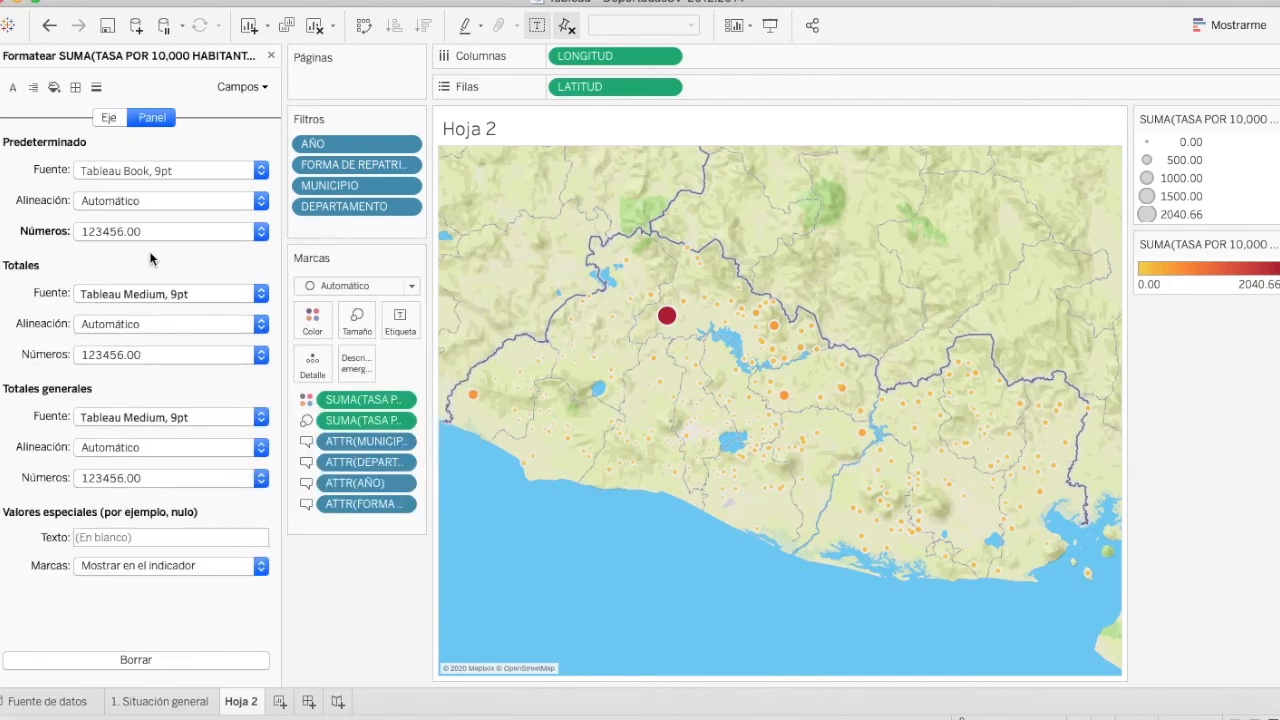
{"action": "left_click", "coordinate": [150, 226]}
{"action": "left_click", "coordinate": [150, 226]}
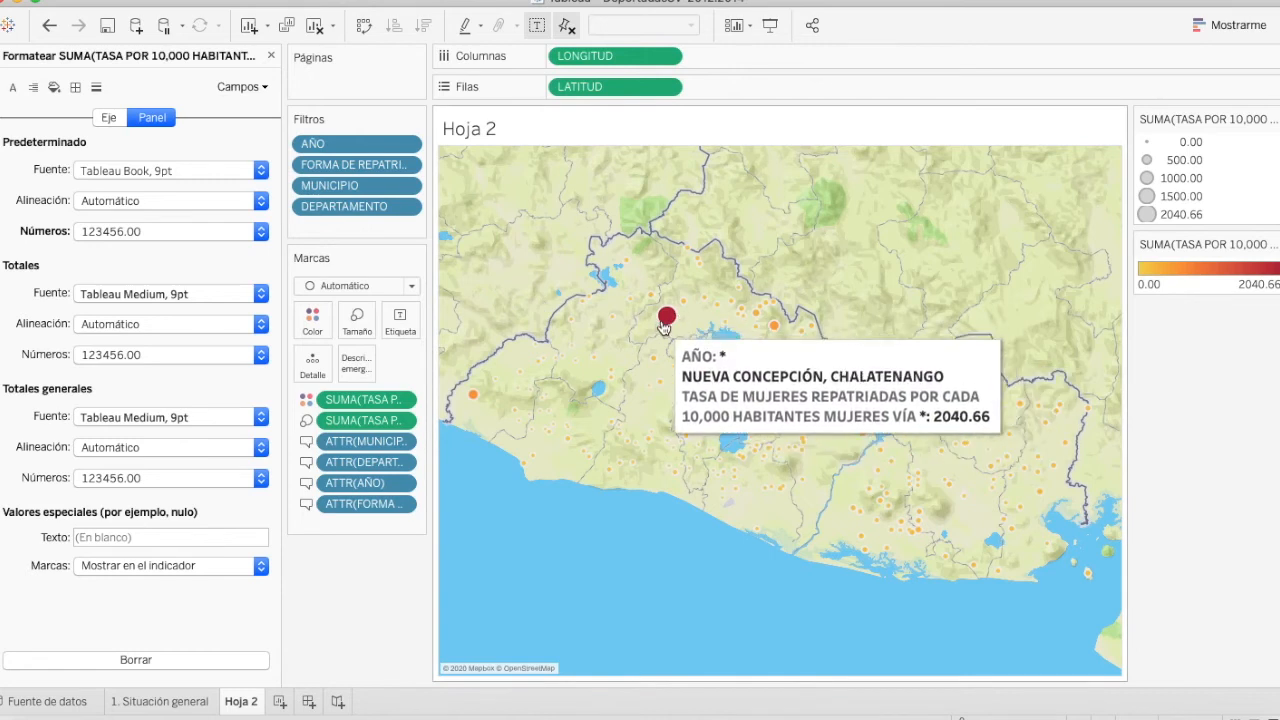
{"action": "left_click", "coordinate": [271, 57]}
{"action": "mouse_move", "coordinate": [466, 402]}
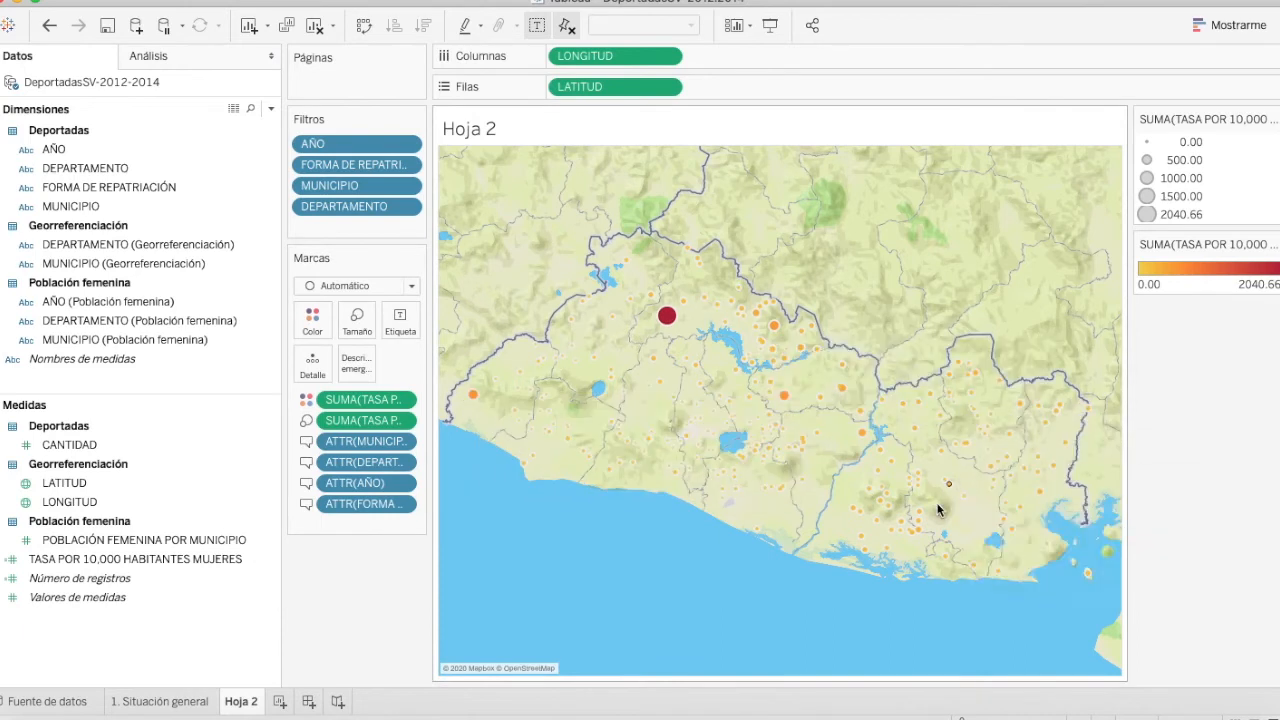
{"action": "mouse_move", "coordinate": [651, 322]}
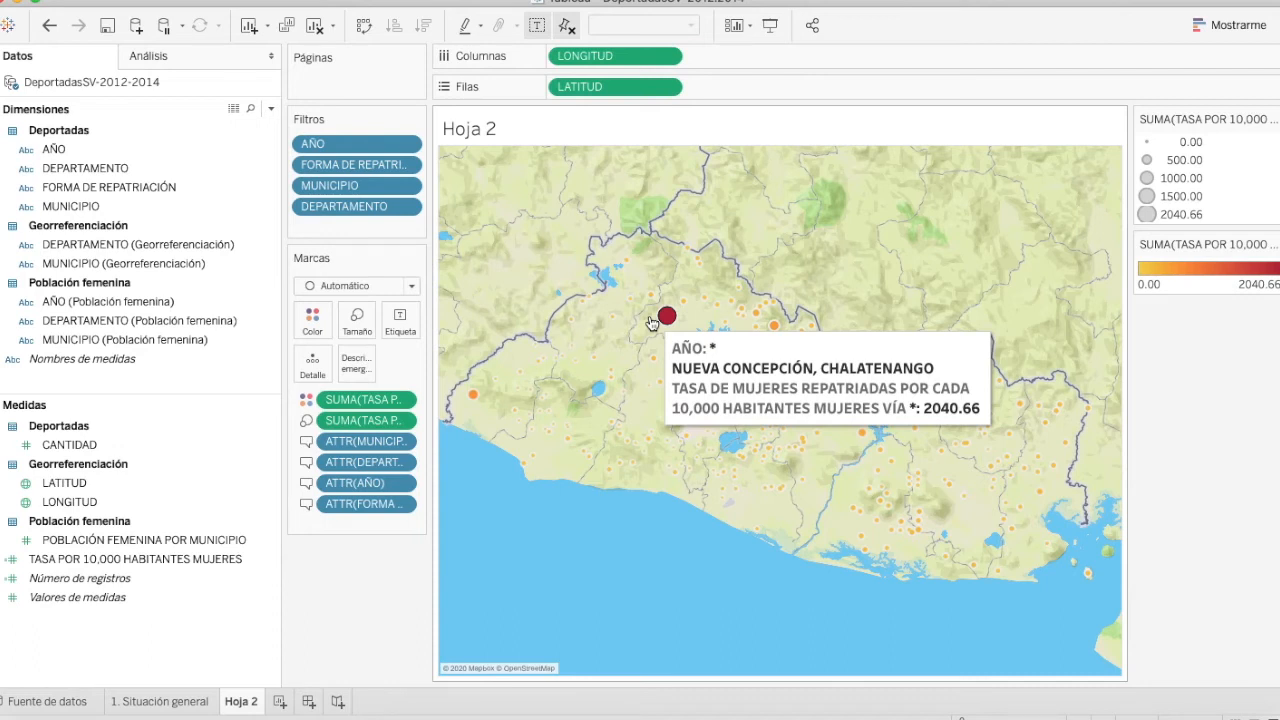
Copy the full title text of the 1. Situación general sheet without changing it and return to Hoja 2.
{"action": "left_click", "coordinate": [177, 701]}
{"action": "double_click", "coordinate": [544, 131]}
{"action": "key", "text": "super+a"}
{"action": "key", "text": "super+c"}
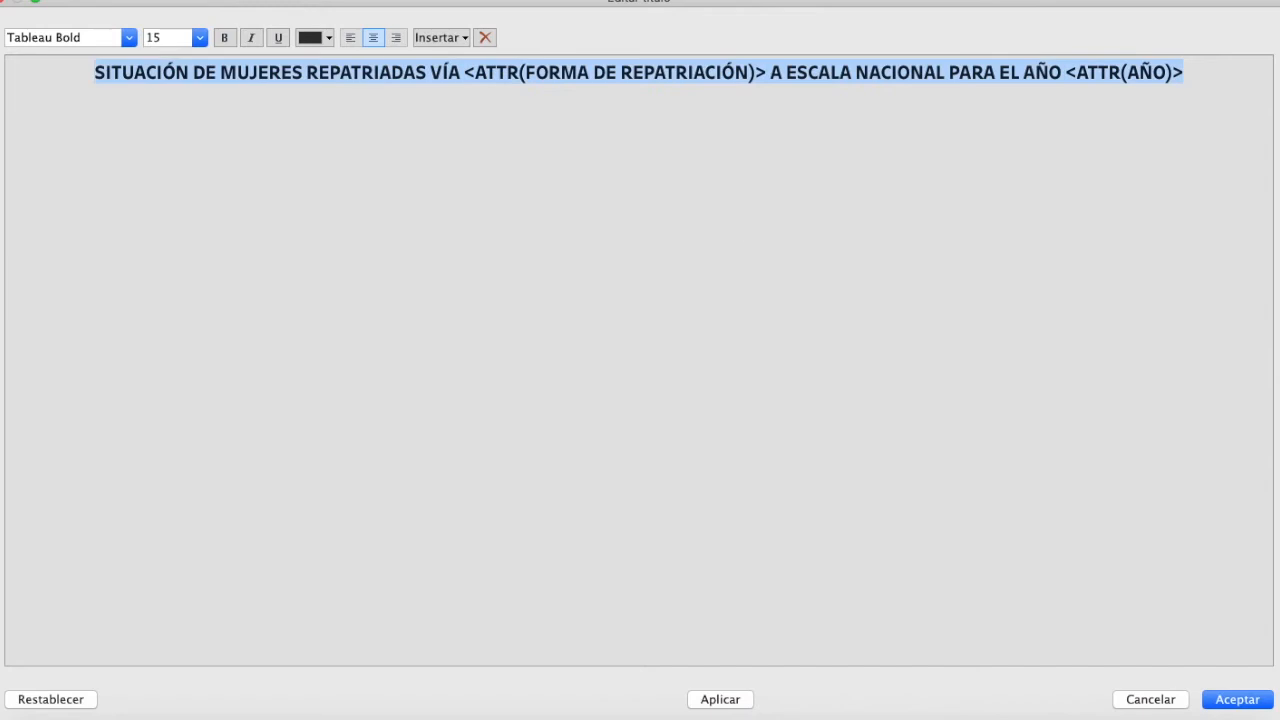
{"action": "left_click", "coordinate": [1151, 698]}
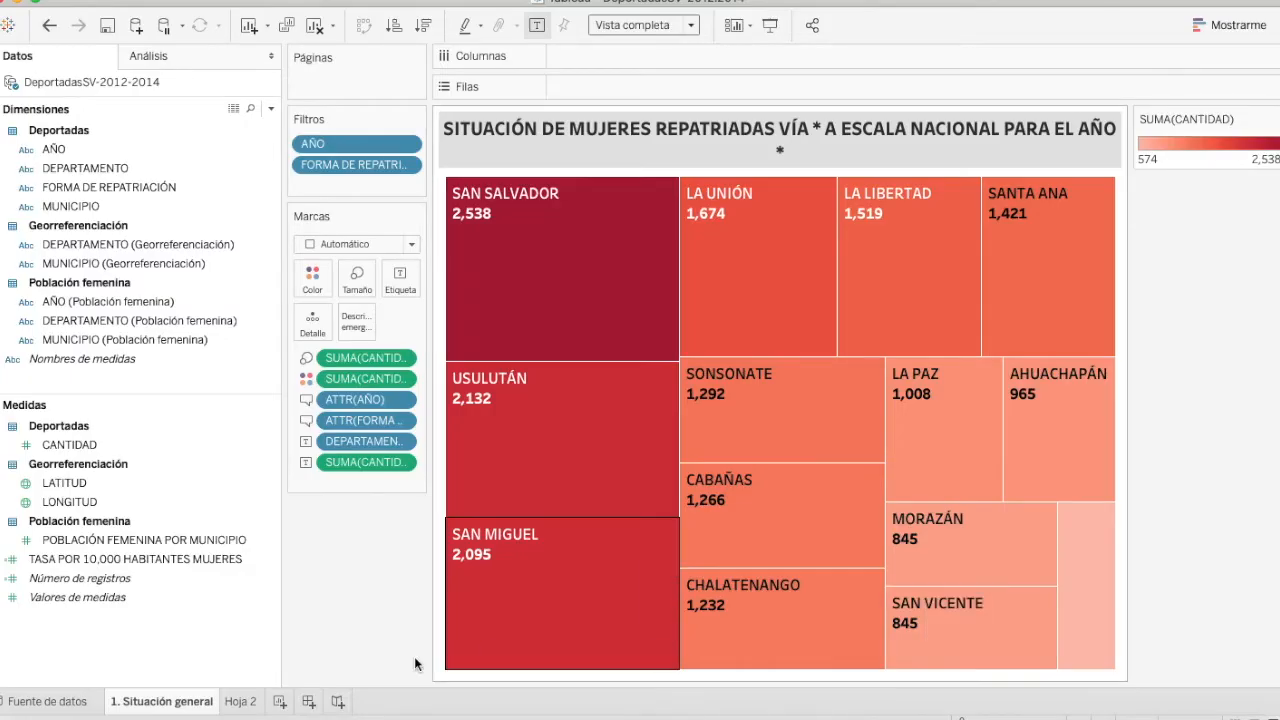
{"action": "left_click", "coordinate": [256, 704]}
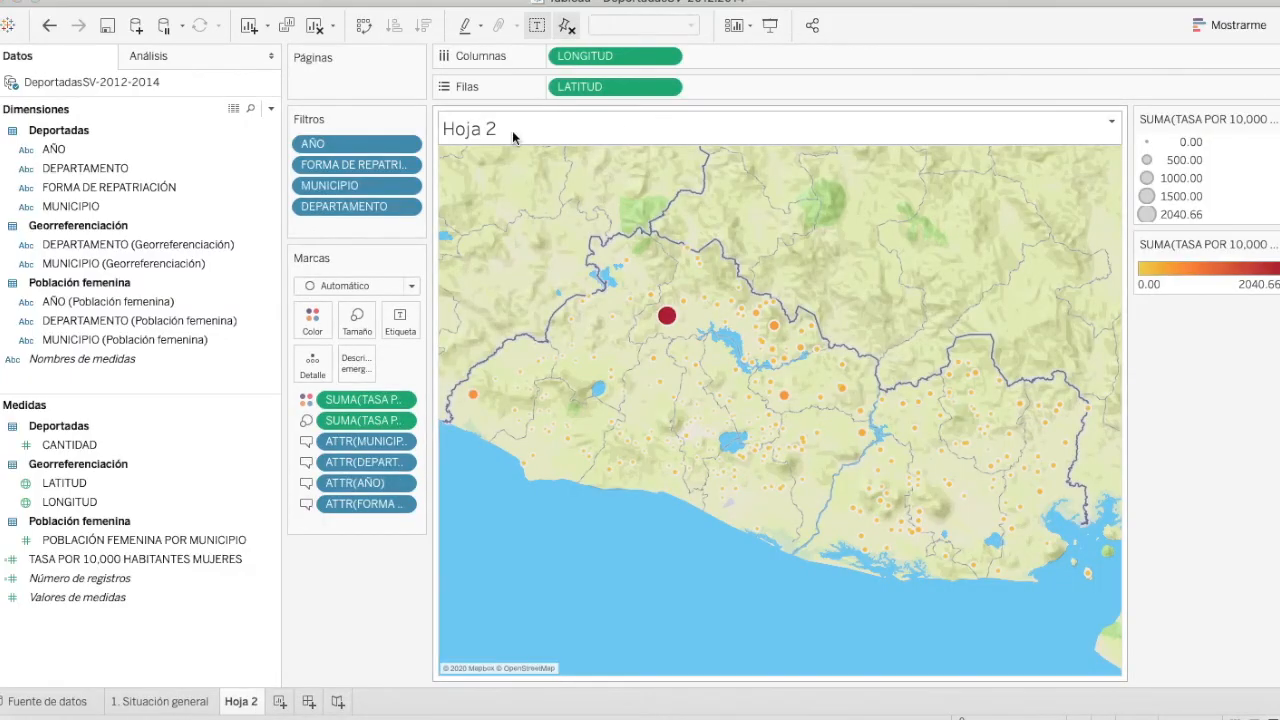
Replace the sheet title with the copied title text, changing its first word SITUACIÓN to TASA.
{"action": "double_click", "coordinate": [513, 131]}
{"action": "key", "text": "super+a"}
{"action": "key", "text": "super+v"}
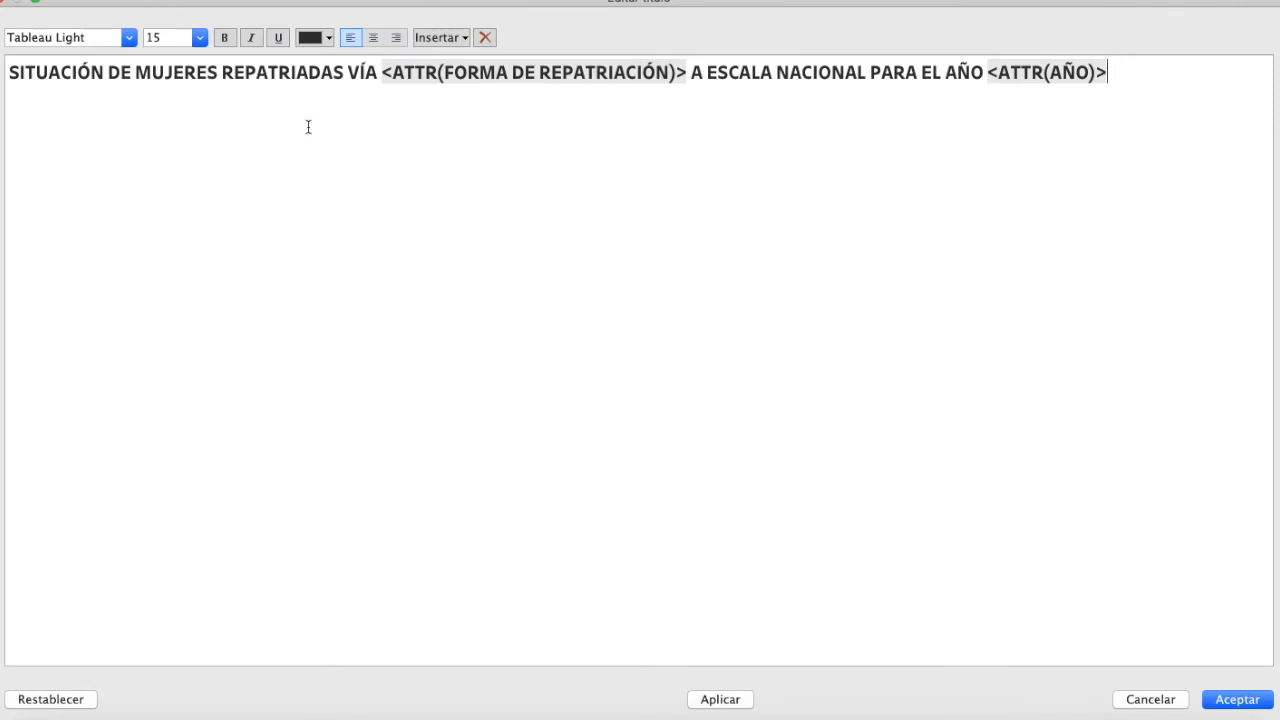
{"action": "double_click", "coordinate": [57, 70]}
{"action": "type", "text": "TSA"}
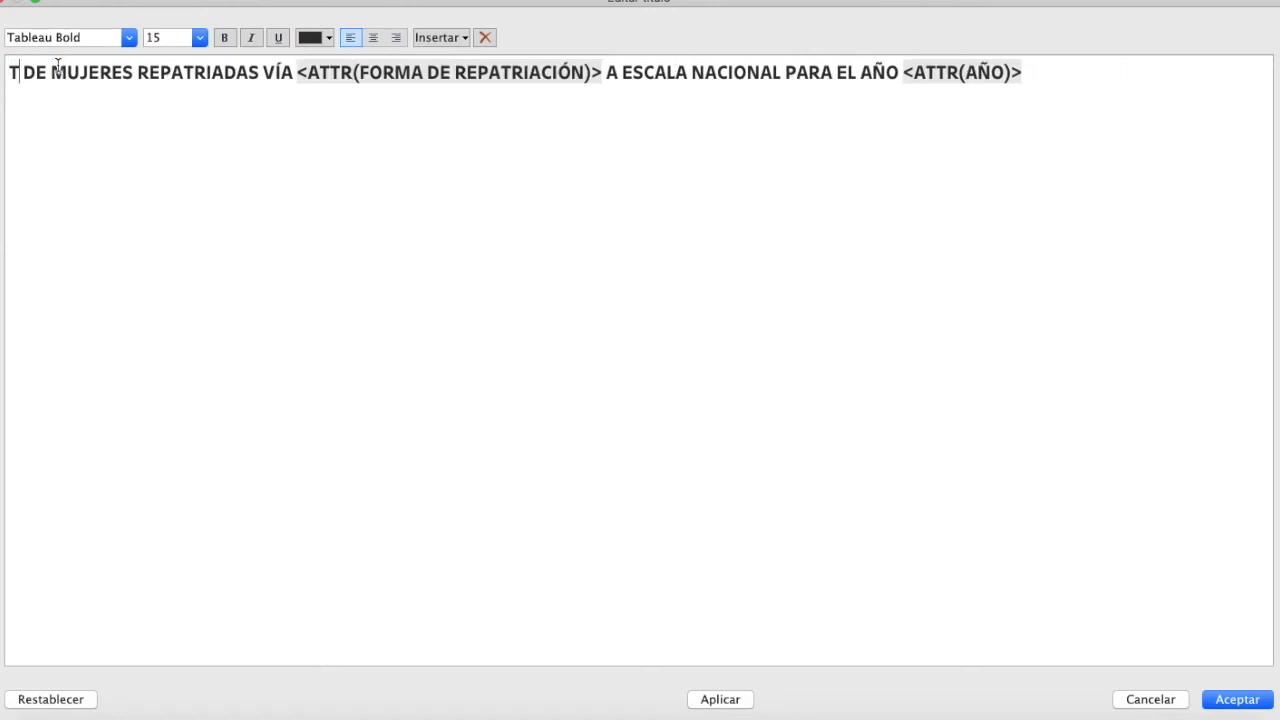
{"action": "key", "text": "BackSpace"}
{"action": "key", "text": "BackSpace"}
{"action": "type", "text": "ASA"}
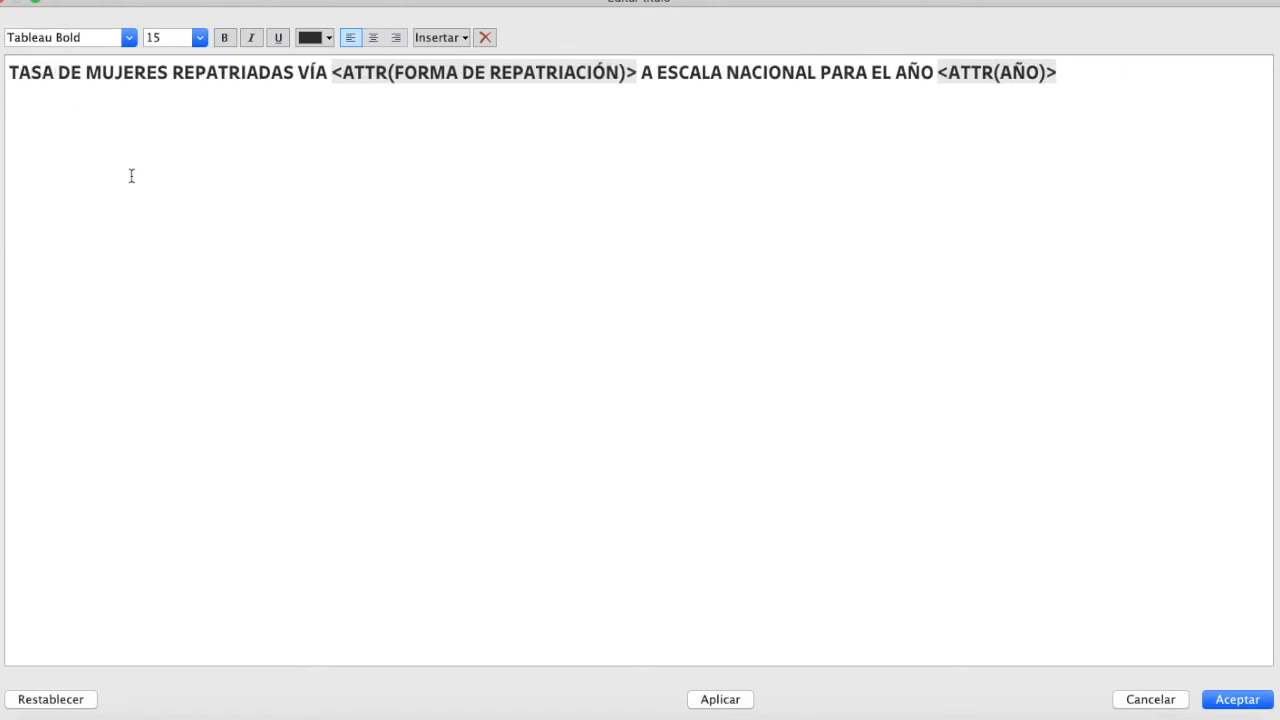
{"action": "left_click", "coordinate": [425, 75]}
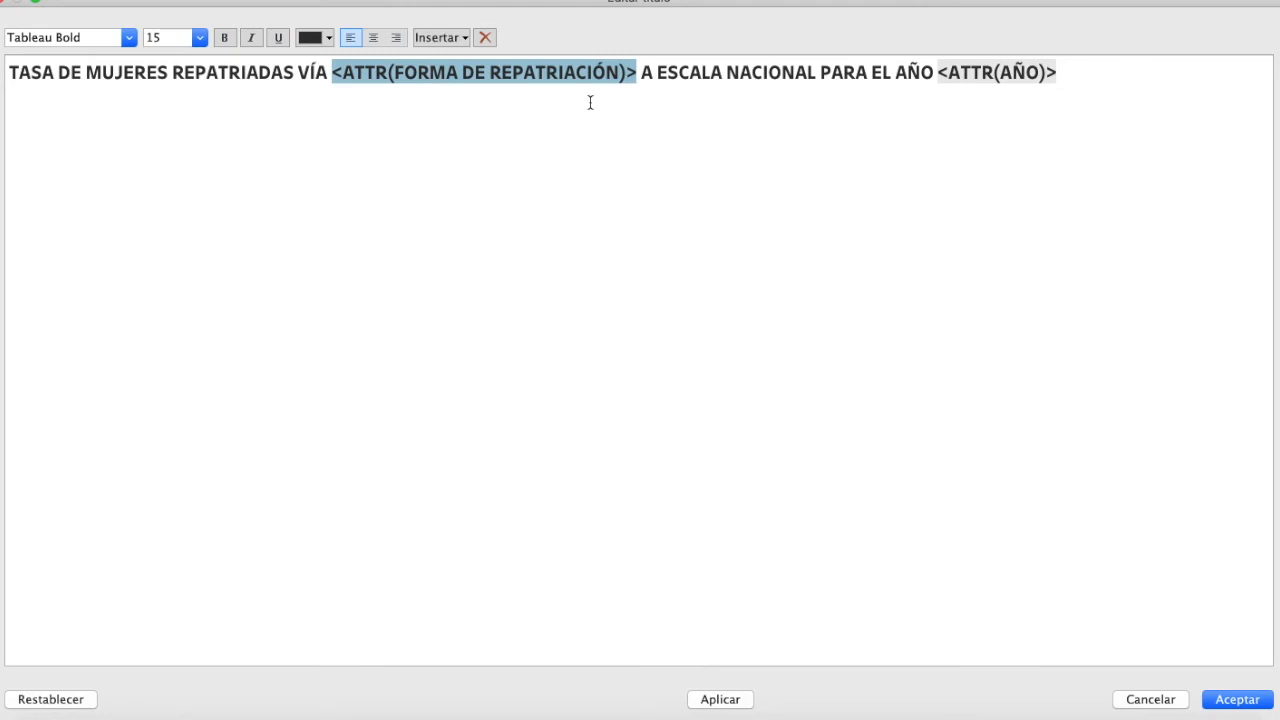
{"action": "left_click", "coordinate": [1236, 699]}
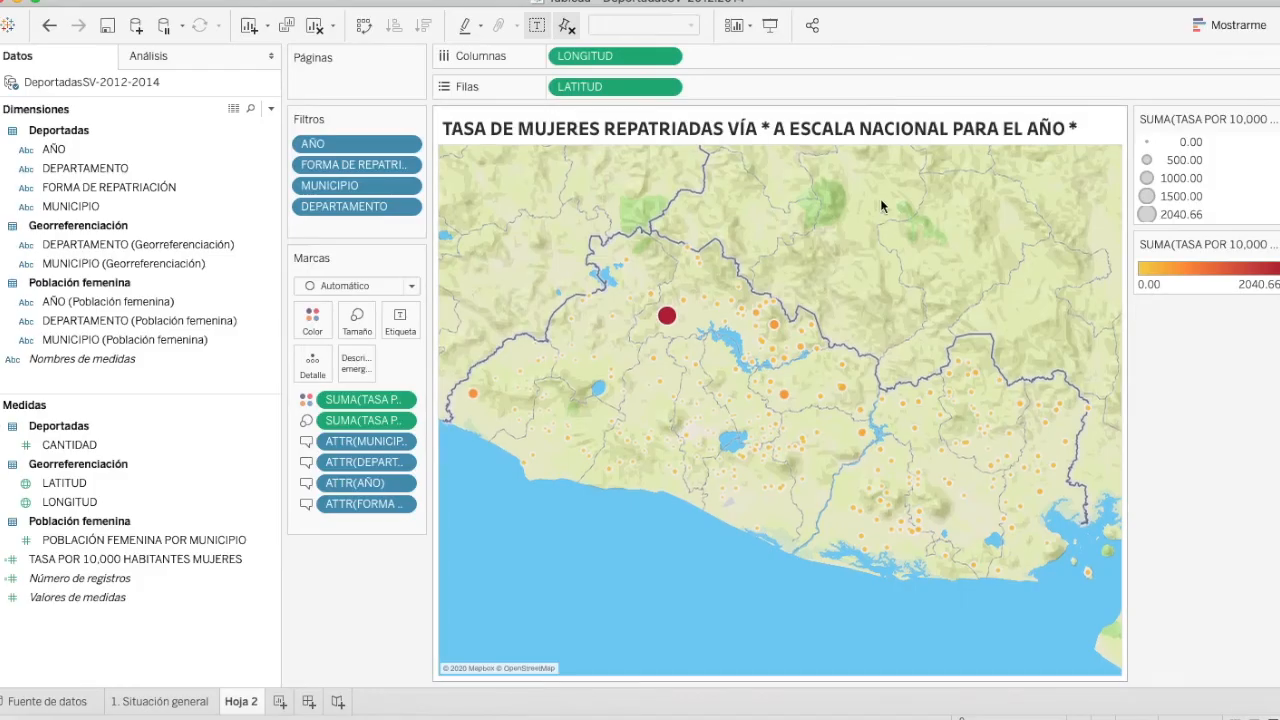
Shade the map title's background black at 10% opacity.
{"action": "right_click", "coordinate": [918, 121]}
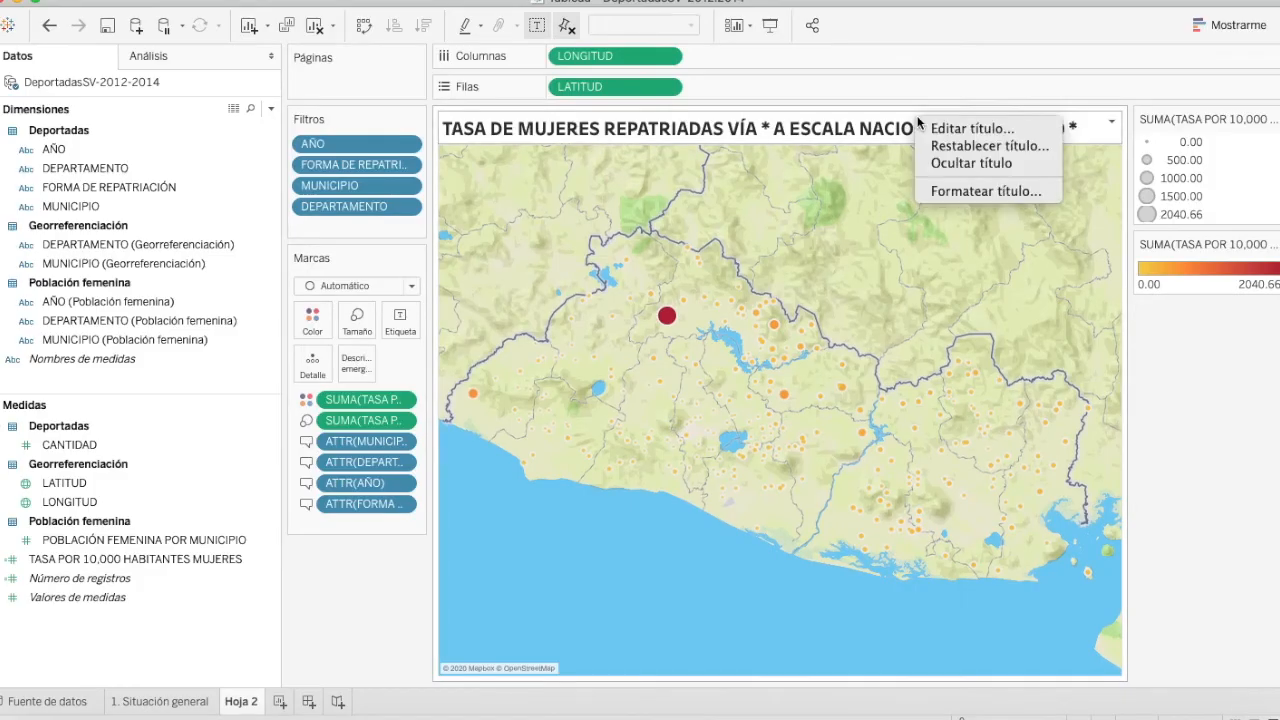
{"action": "left_click", "coordinate": [963, 194]}
{"action": "left_click", "coordinate": [102, 117]}
{"action": "left_click", "coordinate": [86, 169]}
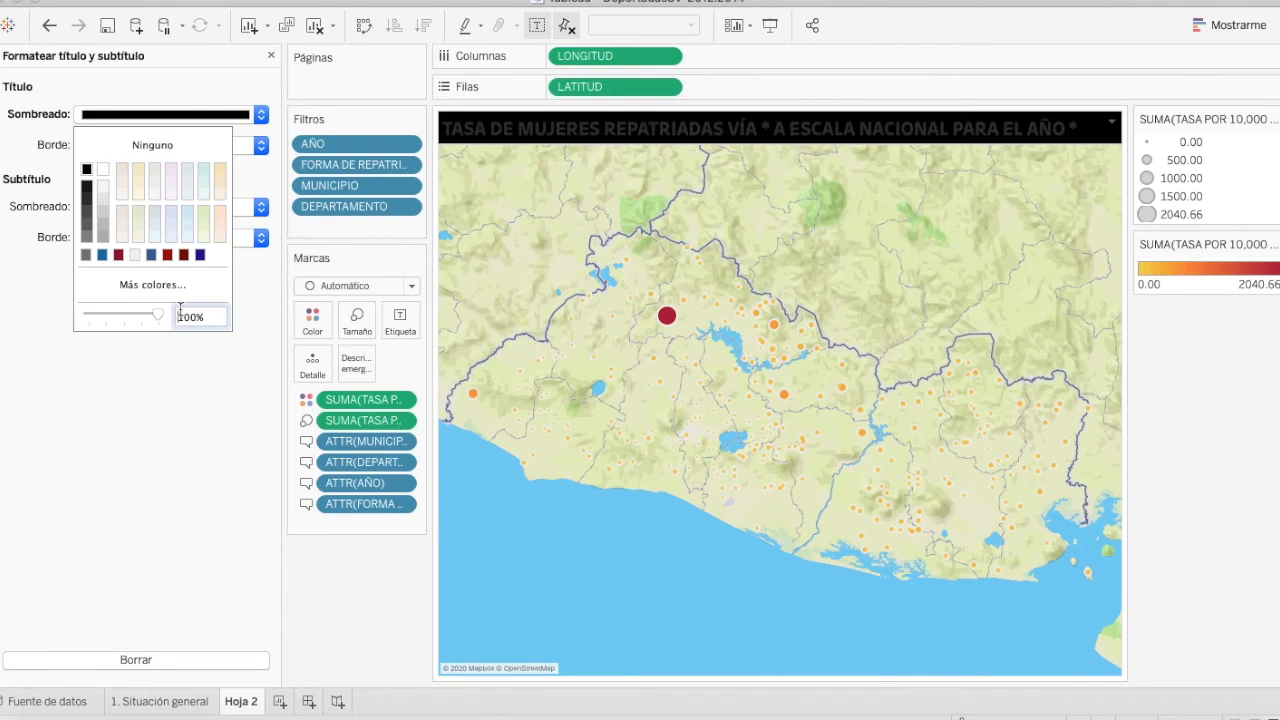
{"action": "key", "text": "Return"}
{"action": "left_click", "coordinate": [264, 606]}
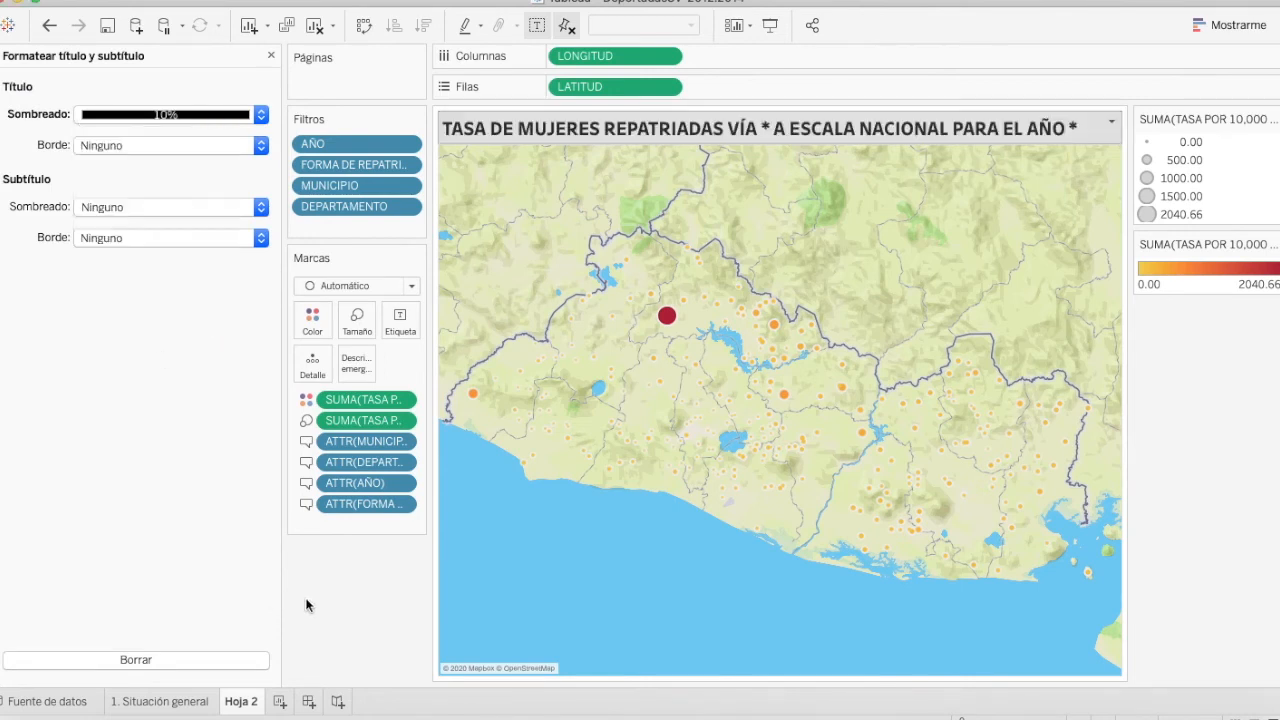
Center the whole map title and close the title formatting settings.
{"action": "double_click", "coordinate": [588, 130]}
{"action": "key", "text": "super+a"}
{"action": "left_click", "coordinate": [376, 42]}
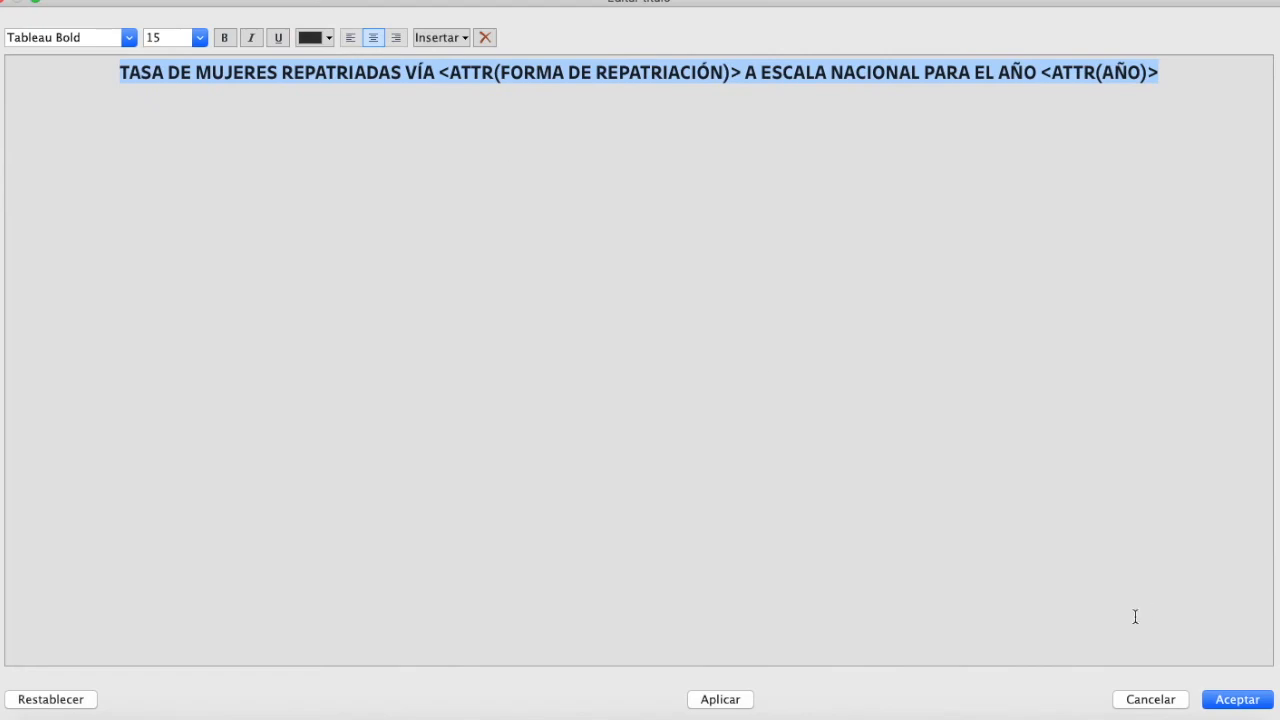
{"action": "left_click", "coordinate": [1238, 699]}
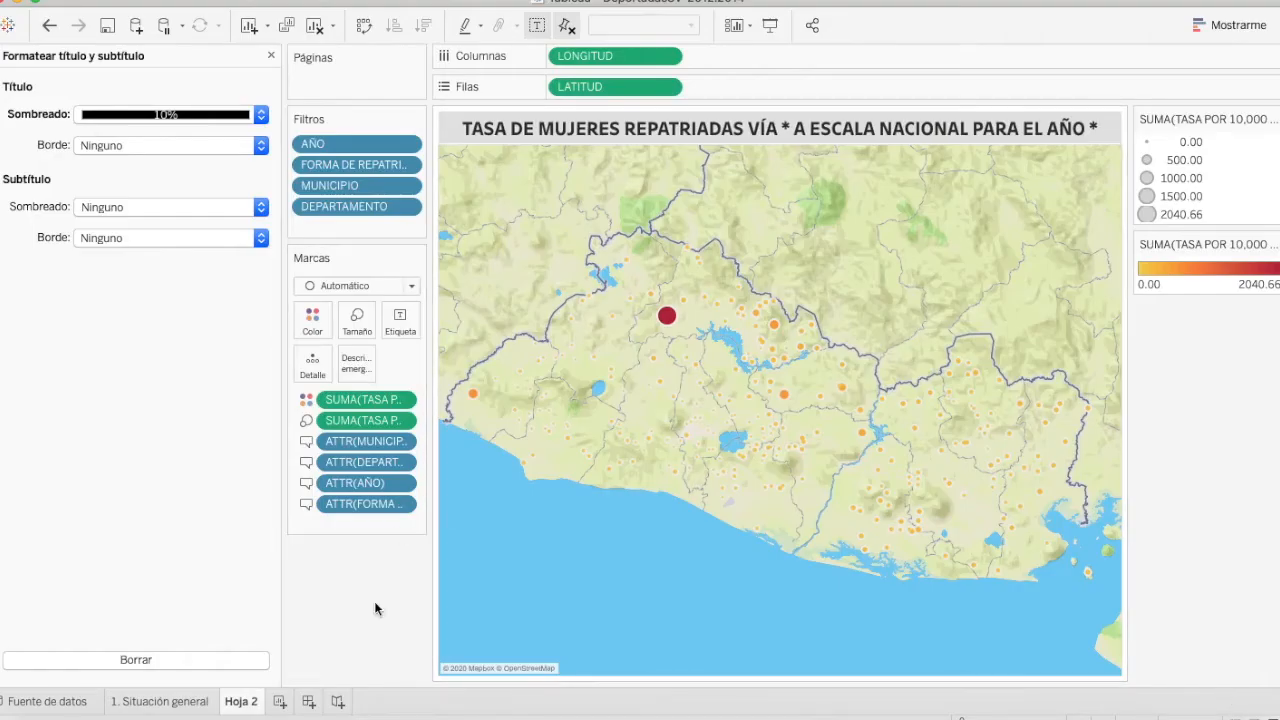
{"action": "left_click", "coordinate": [268, 57]}
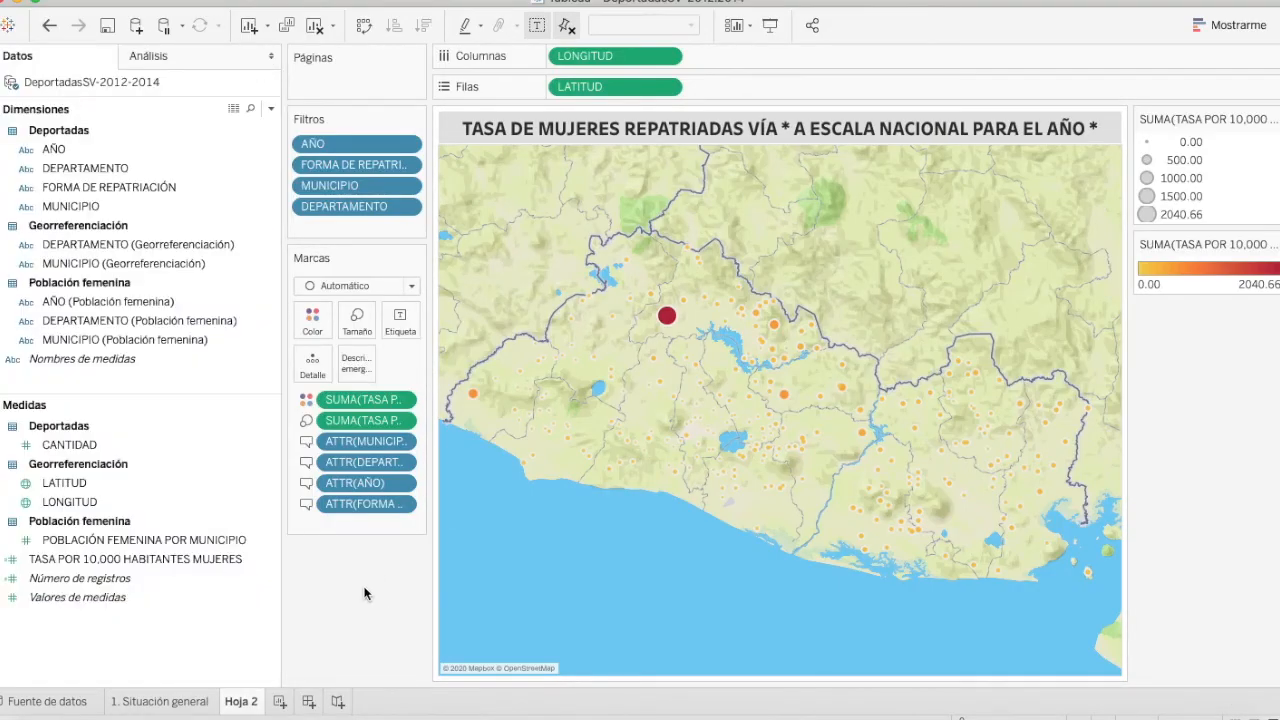
Rename the Hoja 2 sheet as "2. Tasa de mujeres repatriadas".
{"action": "double_click", "coordinate": [242, 701]}
{"action": "type", "text": "1"}
{"action": "key", "text": "BackSpace"}
{"action": "type", "text": "2. Tasa de mujeres repatriadas"}
{"action": "key", "text": "Return"}
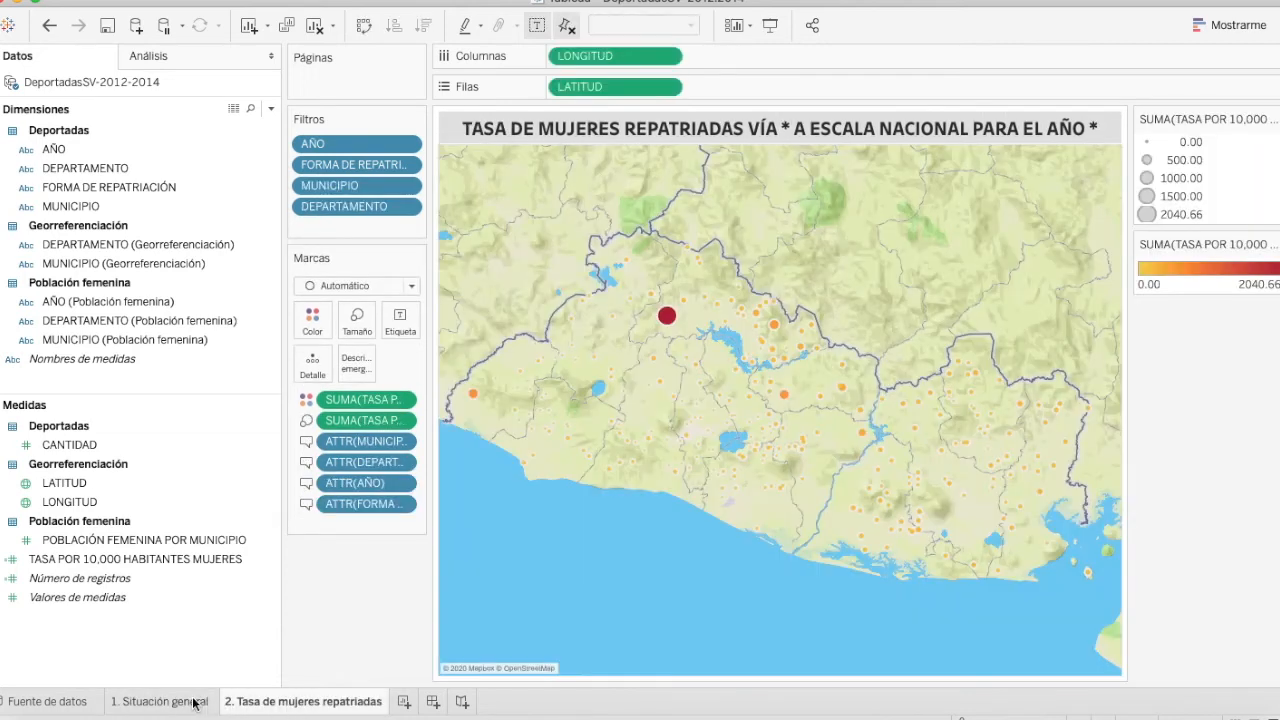
Add a new worksheet after 2. Tasa de mujeres repatriadas, keeping its default name Hoja 3.
{"action": "left_click", "coordinate": [195, 703]}
{"action": "left_click", "coordinate": [310, 702]}
{"action": "left_click", "coordinate": [404, 702]}
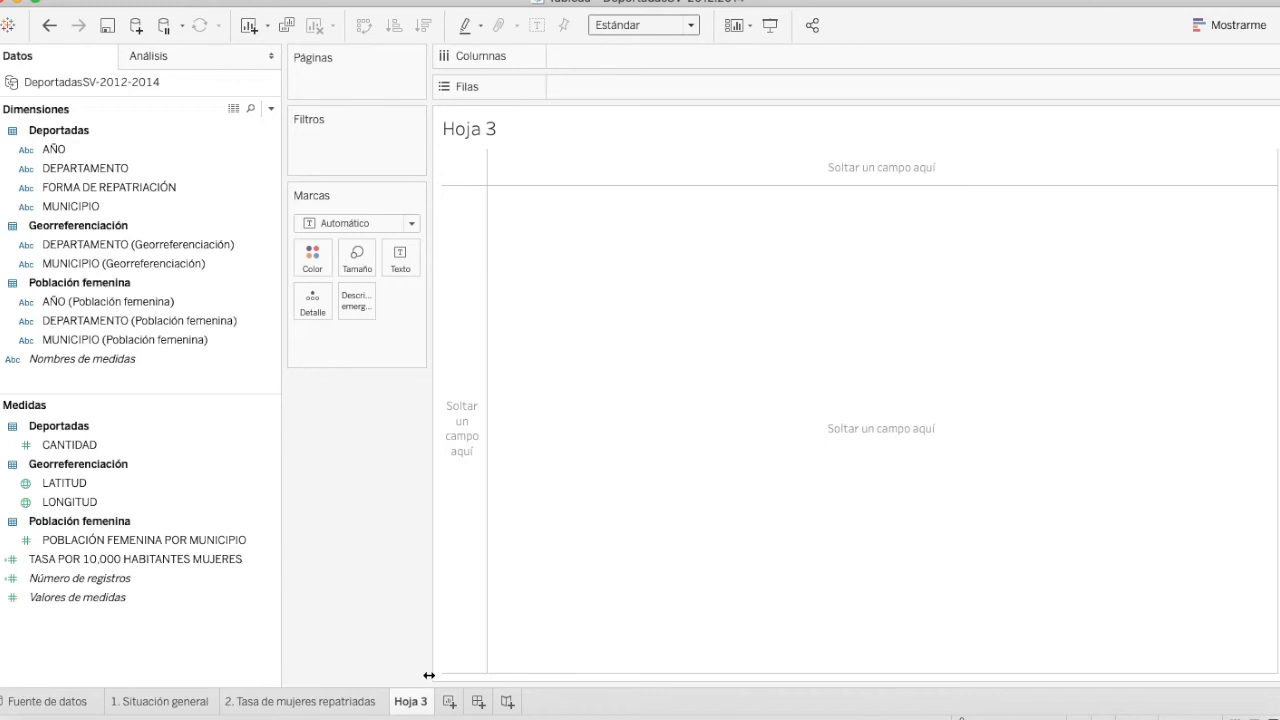
{"action": "double_click", "coordinate": [408, 700]}
{"action": "key", "text": "Return"}
Build a table with MUNICIPIO (Georreferenciación) as rows, AÑO as columns and TASA POR 10,000 HABITANTES MUJERES as text.
{"action": "left_click", "coordinate": [169, 263]}
{"action": "left_click_drag", "start_coordinate": [166, 258], "coordinate": [703, 88]}
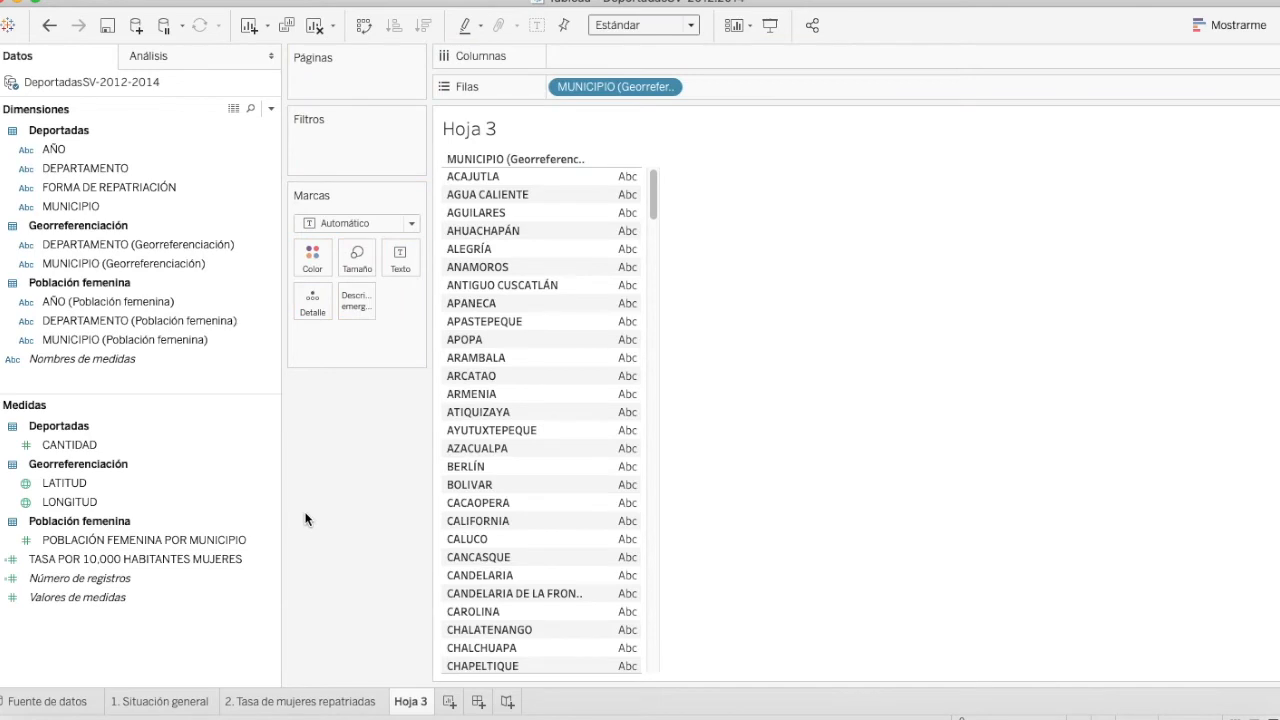
{"action": "left_click", "coordinate": [135, 540]}
{"action": "left_click_drag", "start_coordinate": [135, 559], "coordinate": [400, 262]}
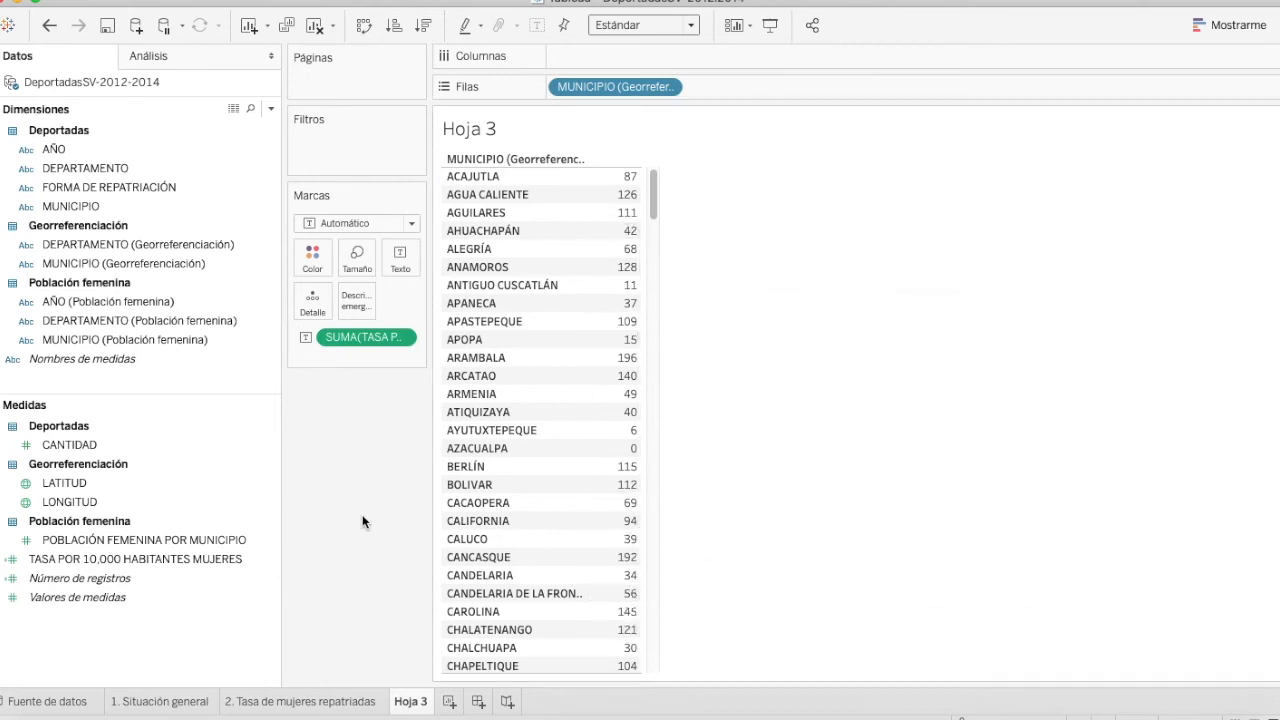
{"action": "left_click_drag", "start_coordinate": [100, 149], "coordinate": [636, 48]}
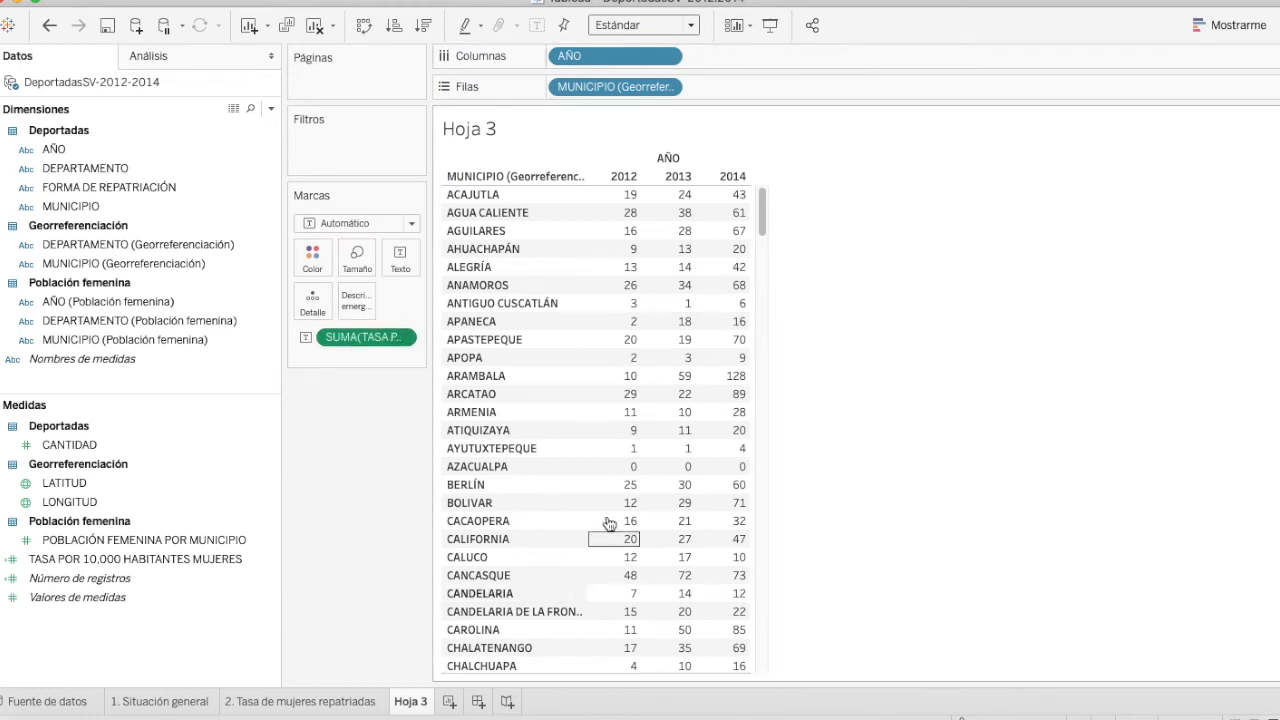
Sort the municipalities by rate in descending order and widen their column to fit the full names.
{"action": "left_click", "coordinate": [425, 30]}
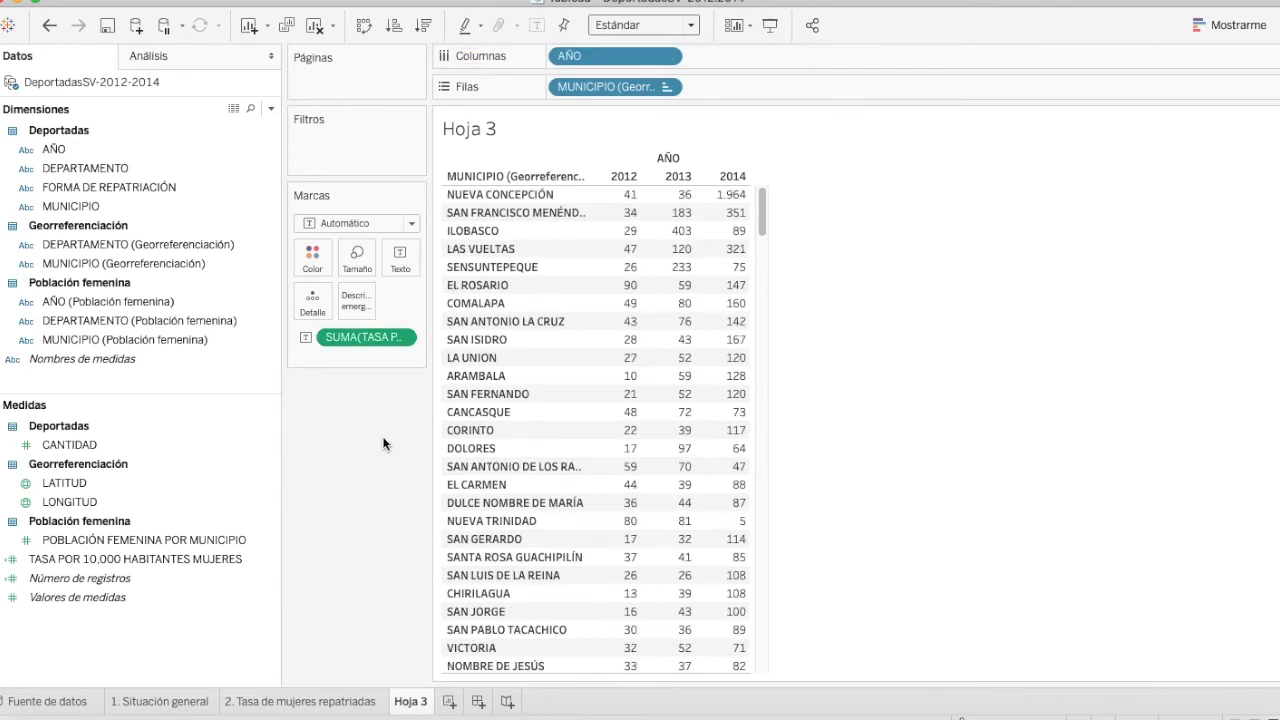
{"action": "double_click", "coordinate": [619, 259]}
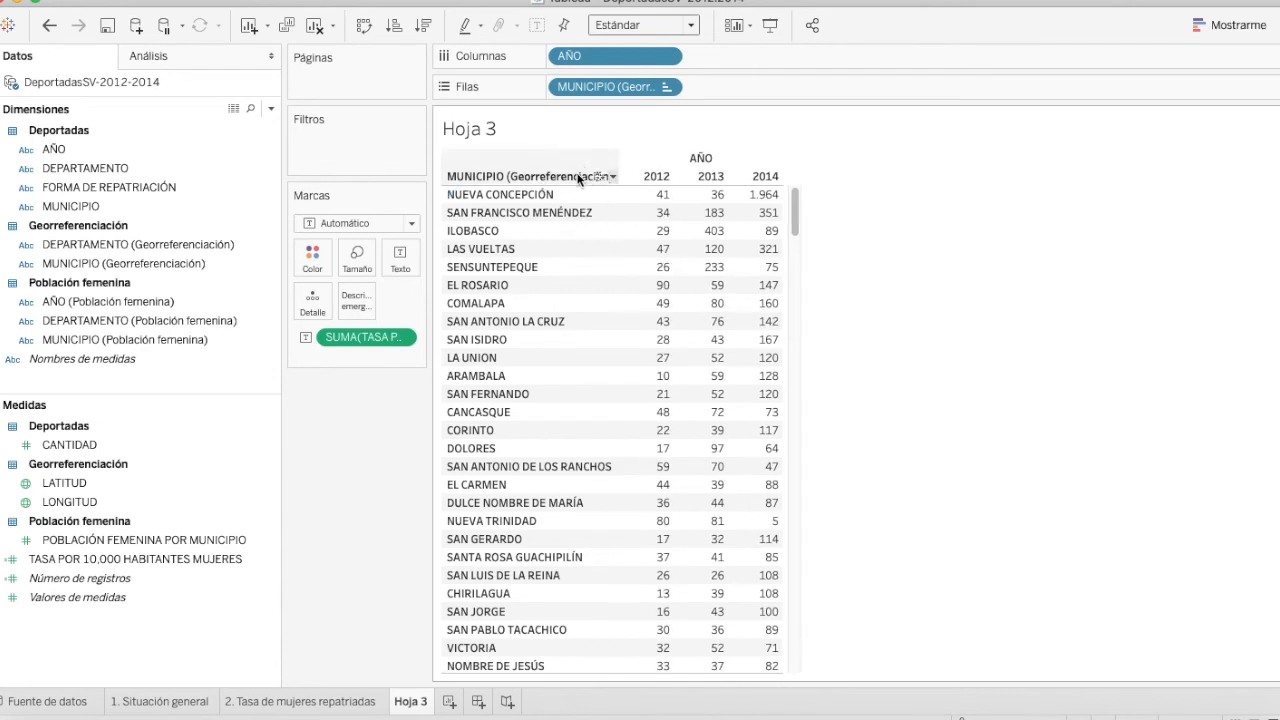
{"action": "right_click", "coordinate": [506, 162]}
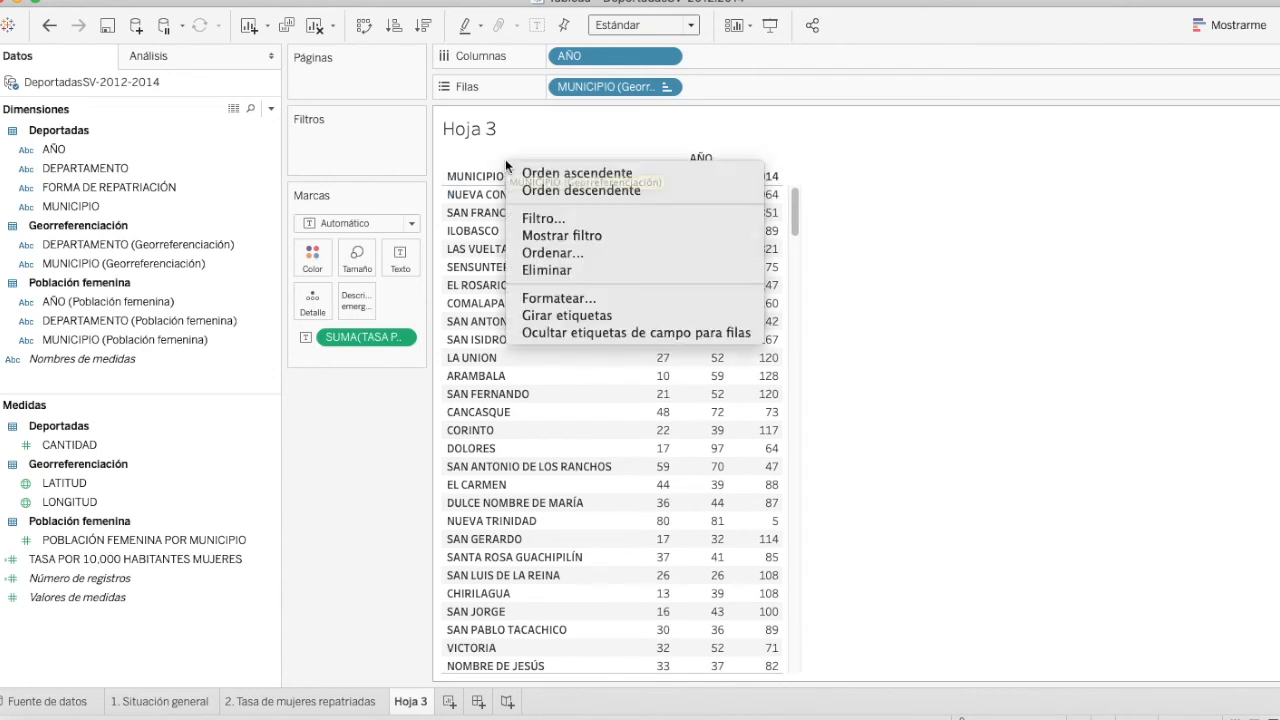
{"action": "key", "text": "Escape"}
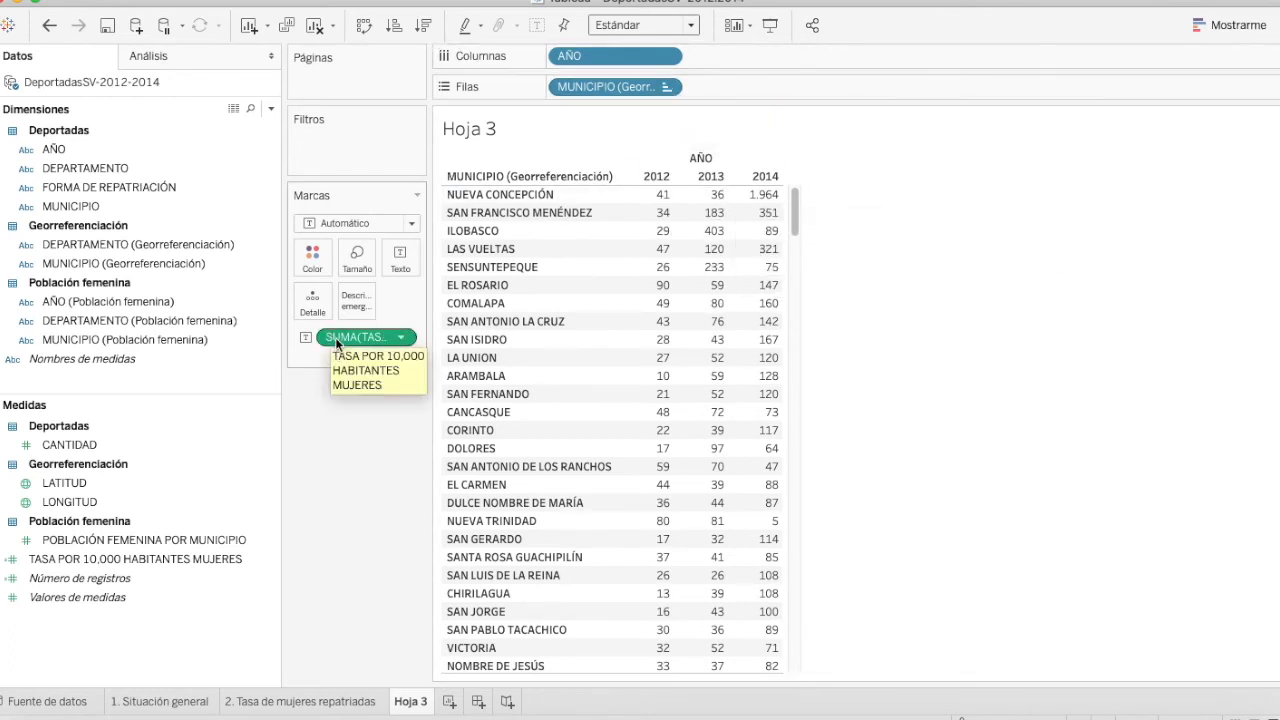
Hide the field labels for both the municipality rows and the AÑO columns.
{"action": "right_click", "coordinate": [544, 158]}
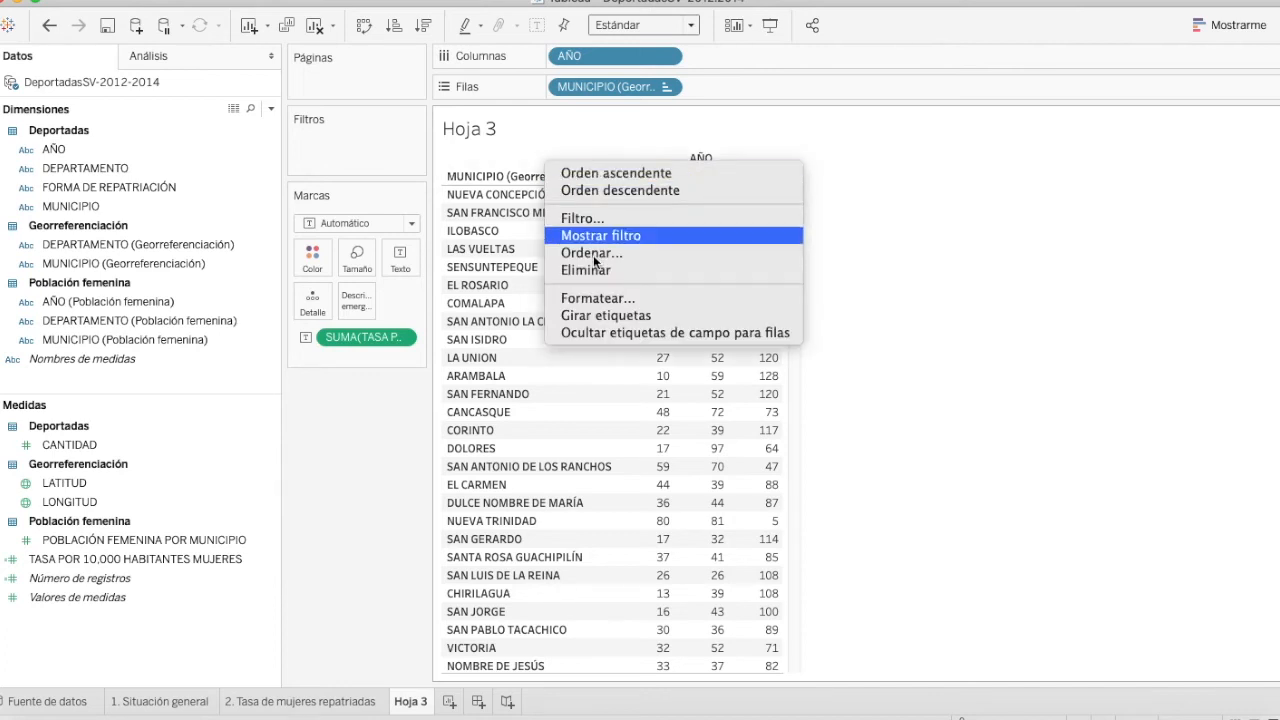
{"action": "left_click", "coordinate": [618, 331]}
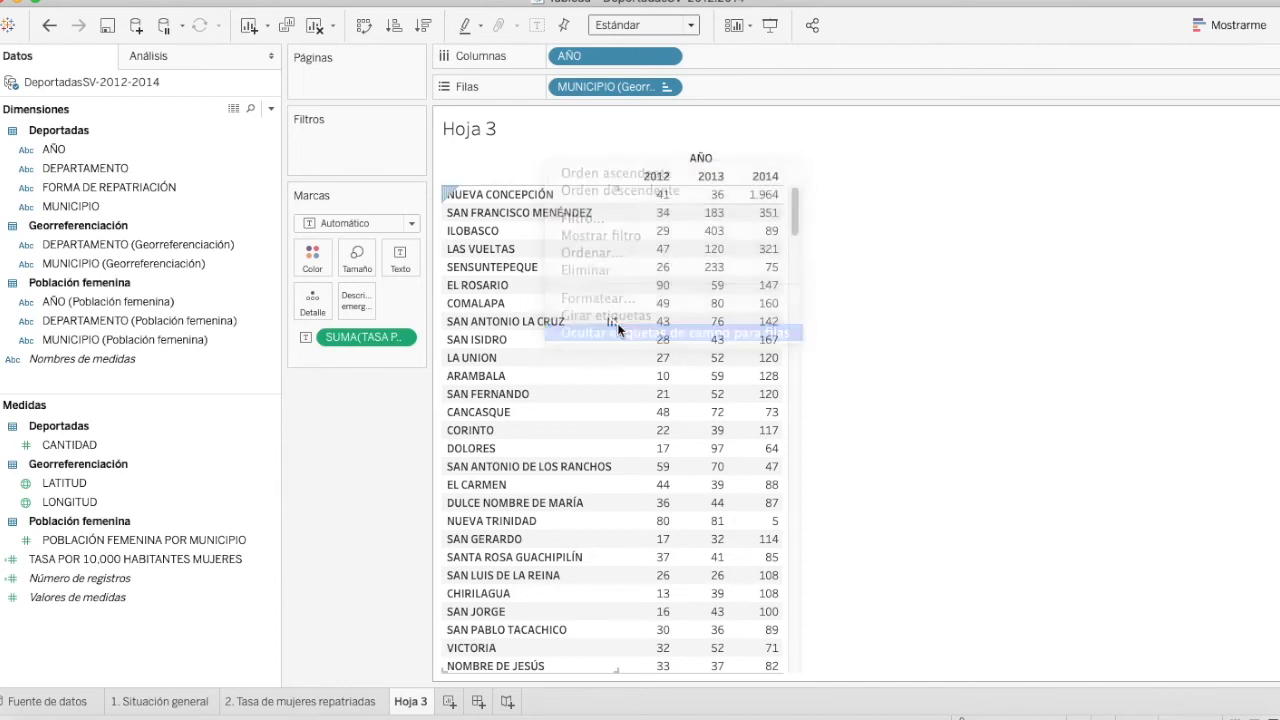
{"action": "right_click", "coordinate": [699, 152]}
{"action": "left_click", "coordinate": [755, 238]}
{"action": "left_click_drag", "start_coordinate": [794, 200], "coordinate": [819, 78]}
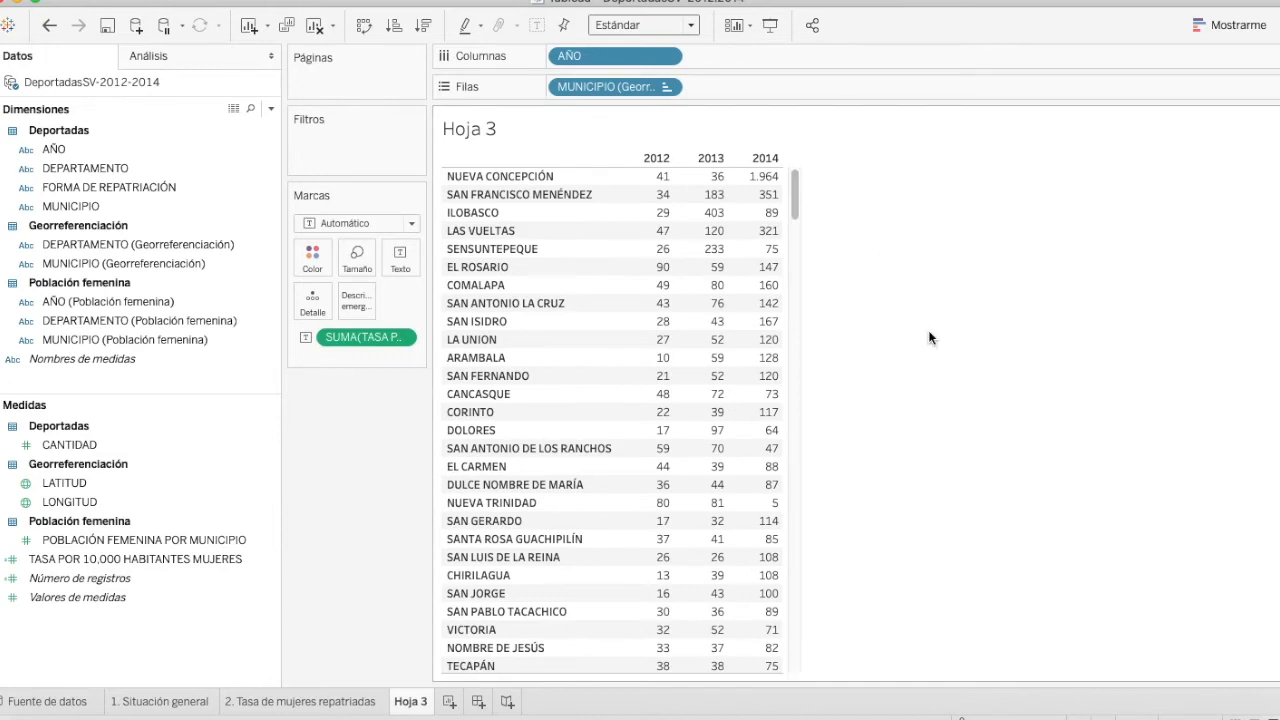
Format the table's rate values with the custom number format ###0.00;-#,##0.00, using two decimals and no thousands separator.
{"action": "mouse_move", "coordinate": [764, 206]}
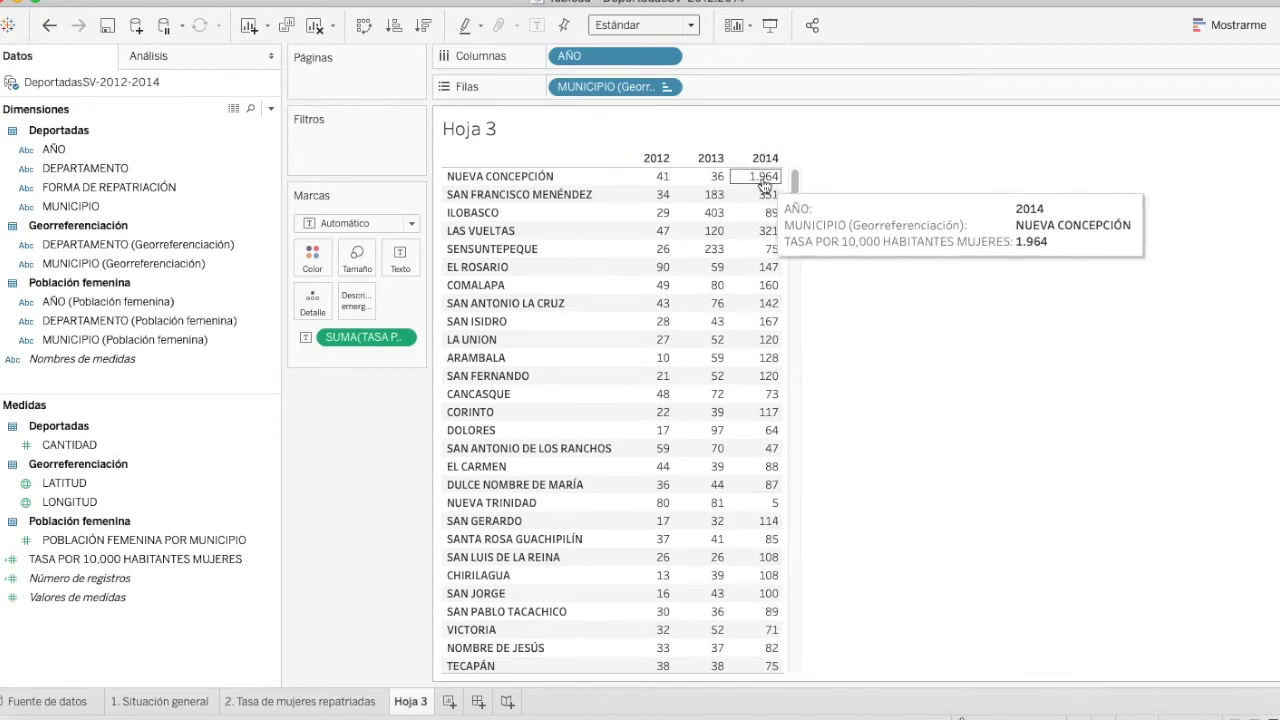
{"action": "left_click", "coordinate": [399, 338]}
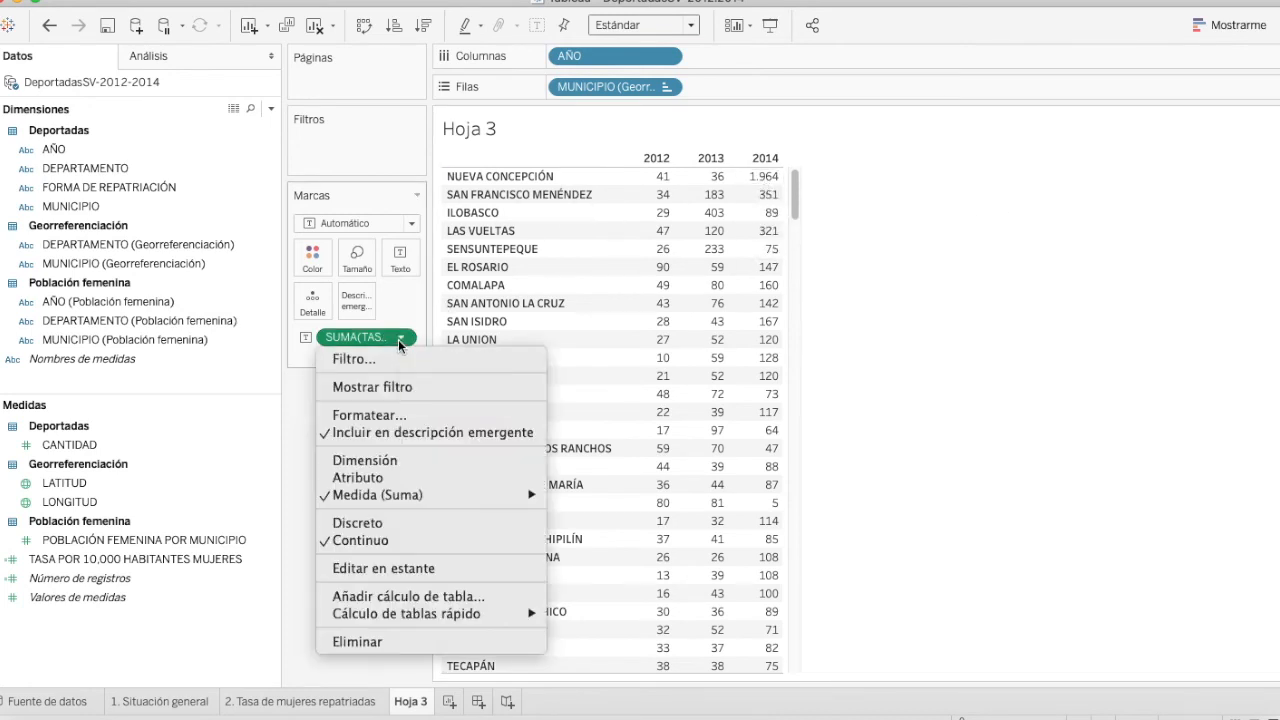
{"action": "left_click", "coordinate": [398, 414]}
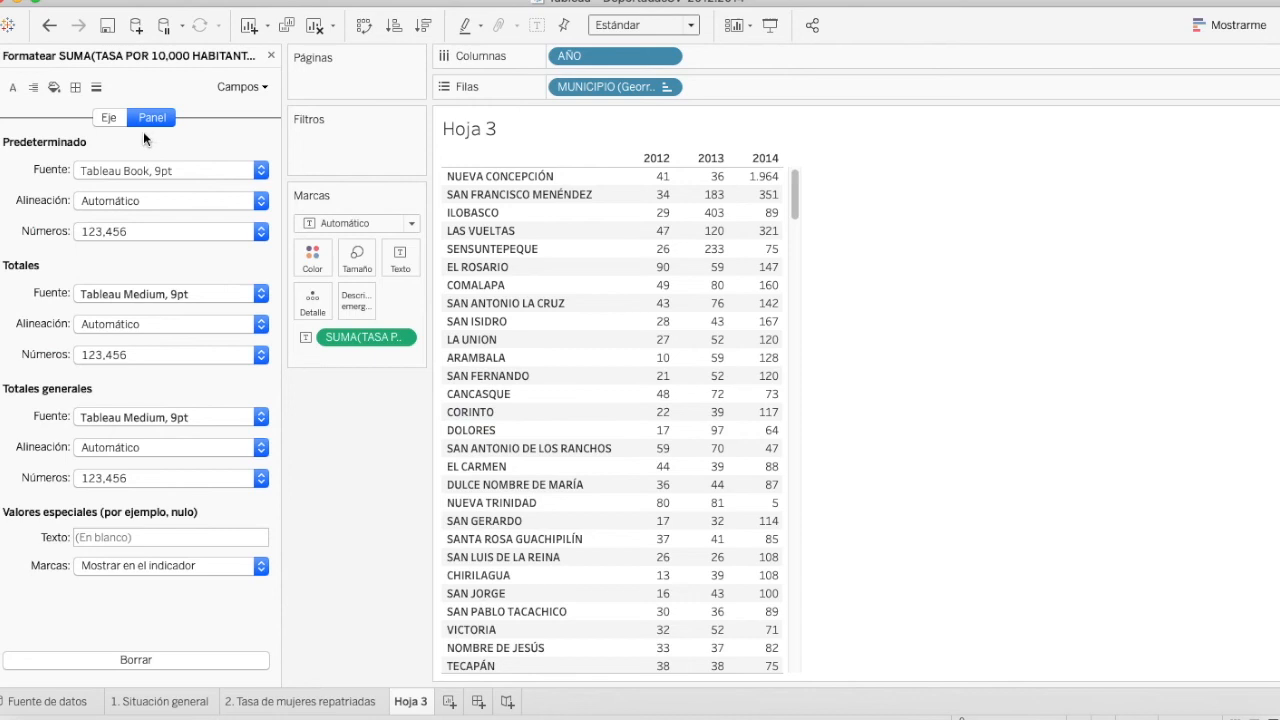
{"action": "left_click", "coordinate": [135, 233]}
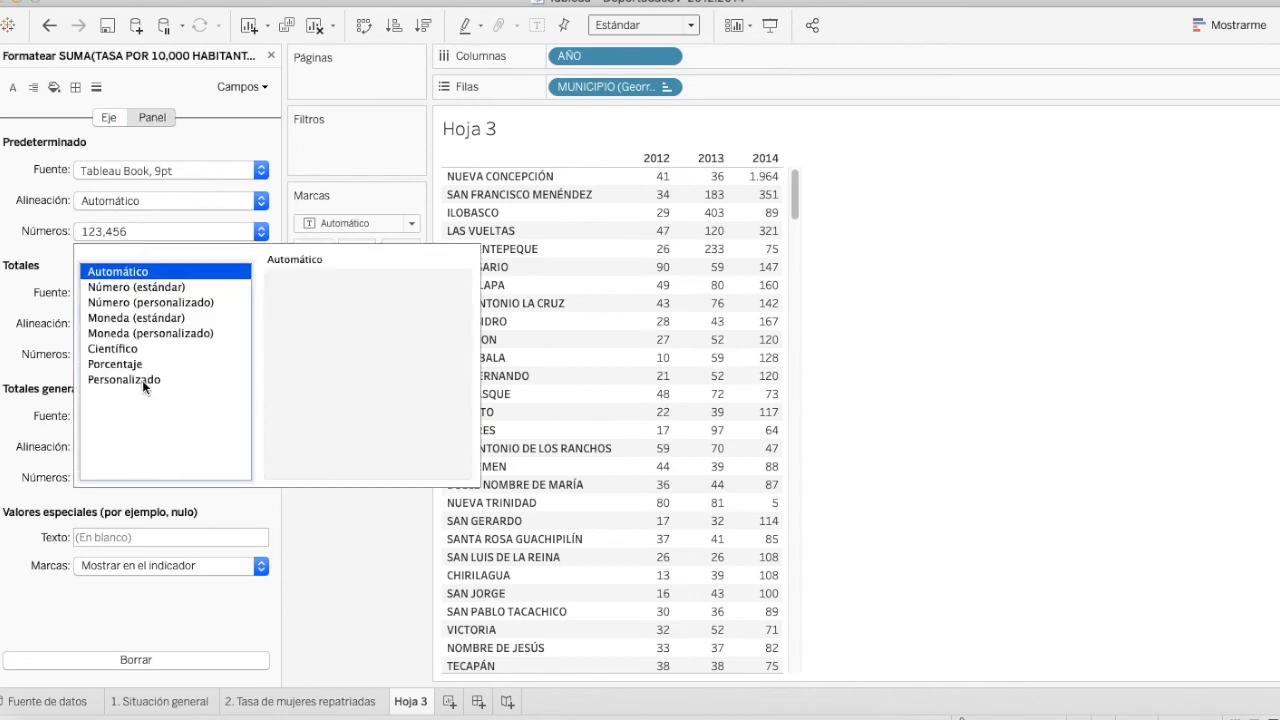
{"action": "left_click", "coordinate": [142, 380]}
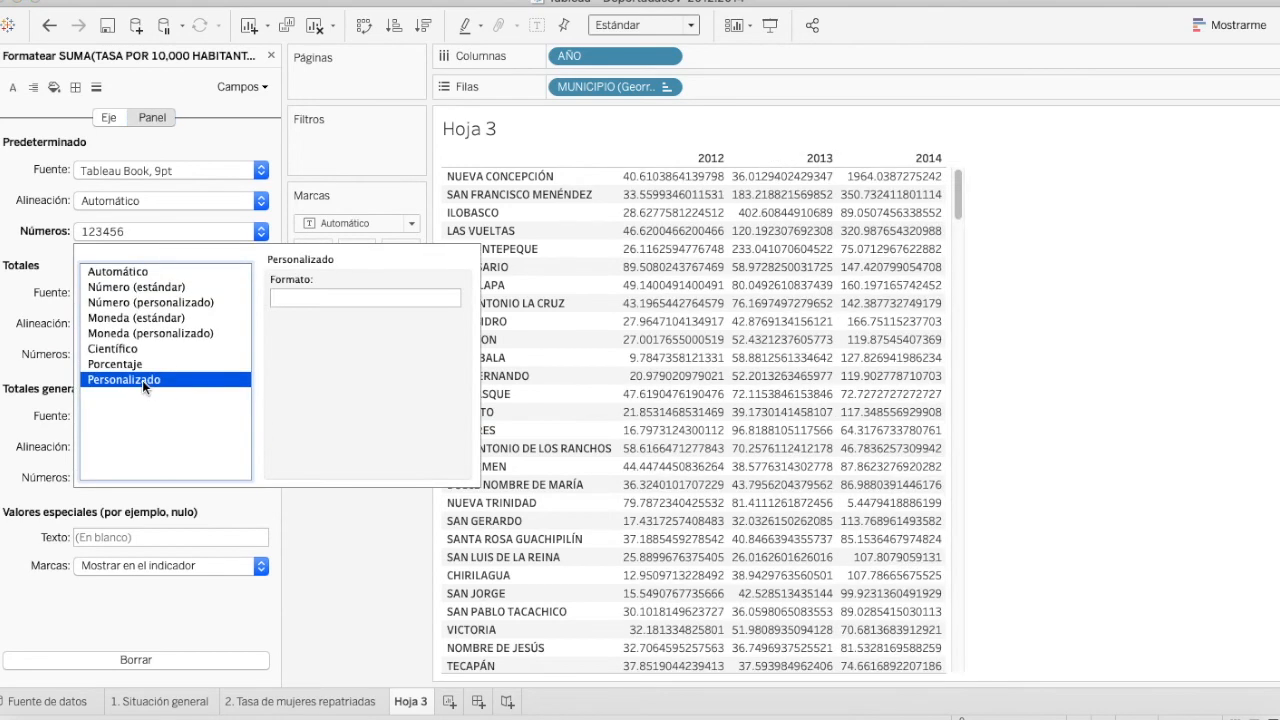
{"action": "left_click", "coordinate": [143, 272]}
{"action": "left_click", "coordinate": [146, 287]}
{"action": "left_click", "coordinate": [146, 303]}
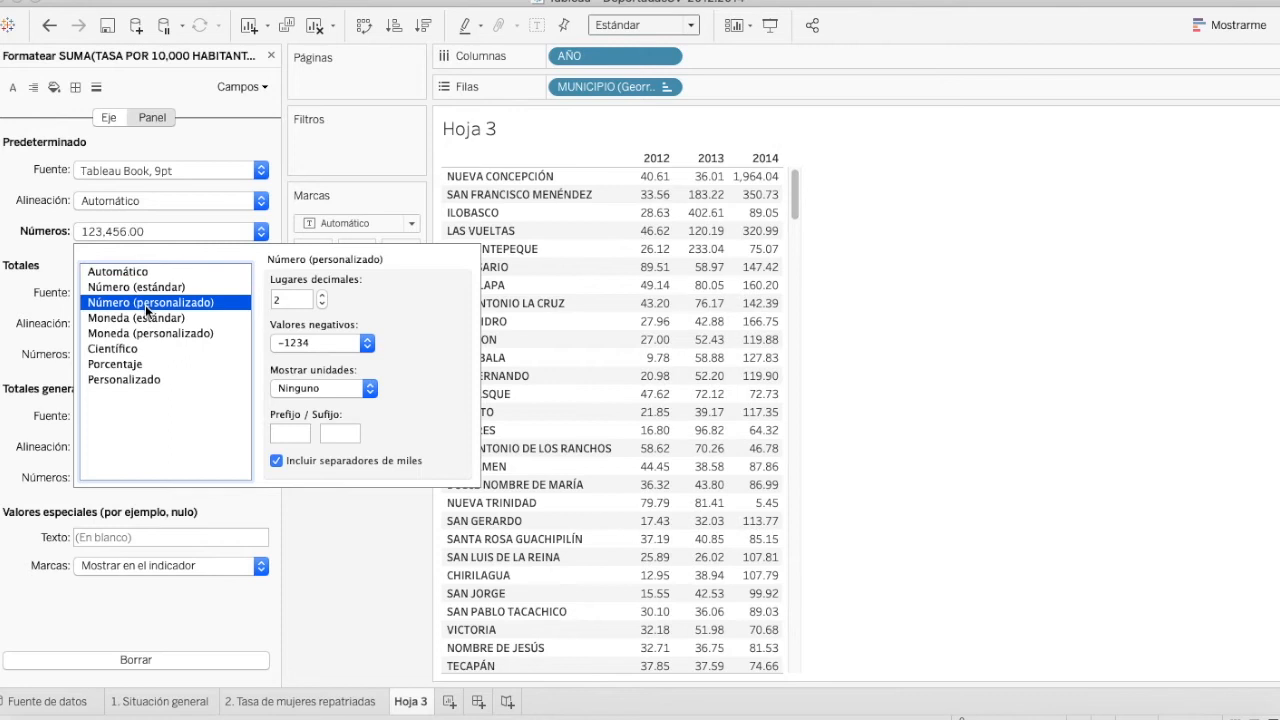
{"action": "left_click", "coordinate": [120, 380]}
{"action": "left_click", "coordinate": [281, 299]}
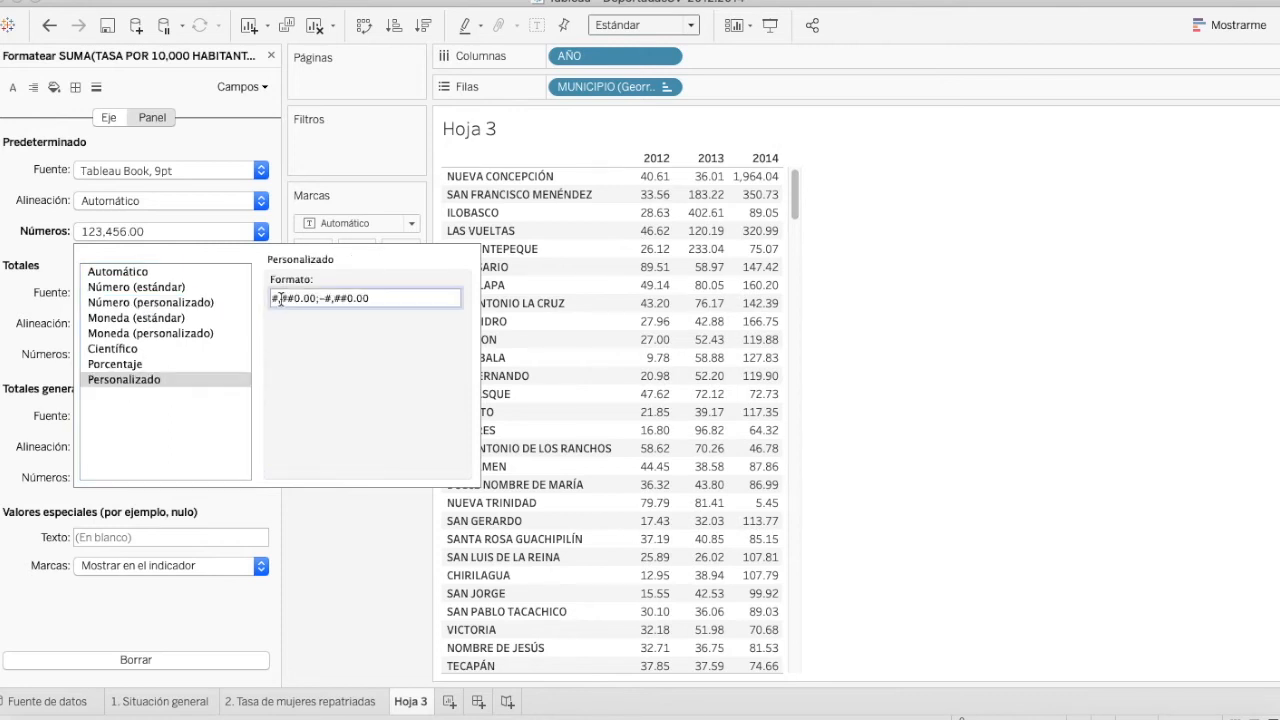
{"action": "key", "text": "BackSpace"}
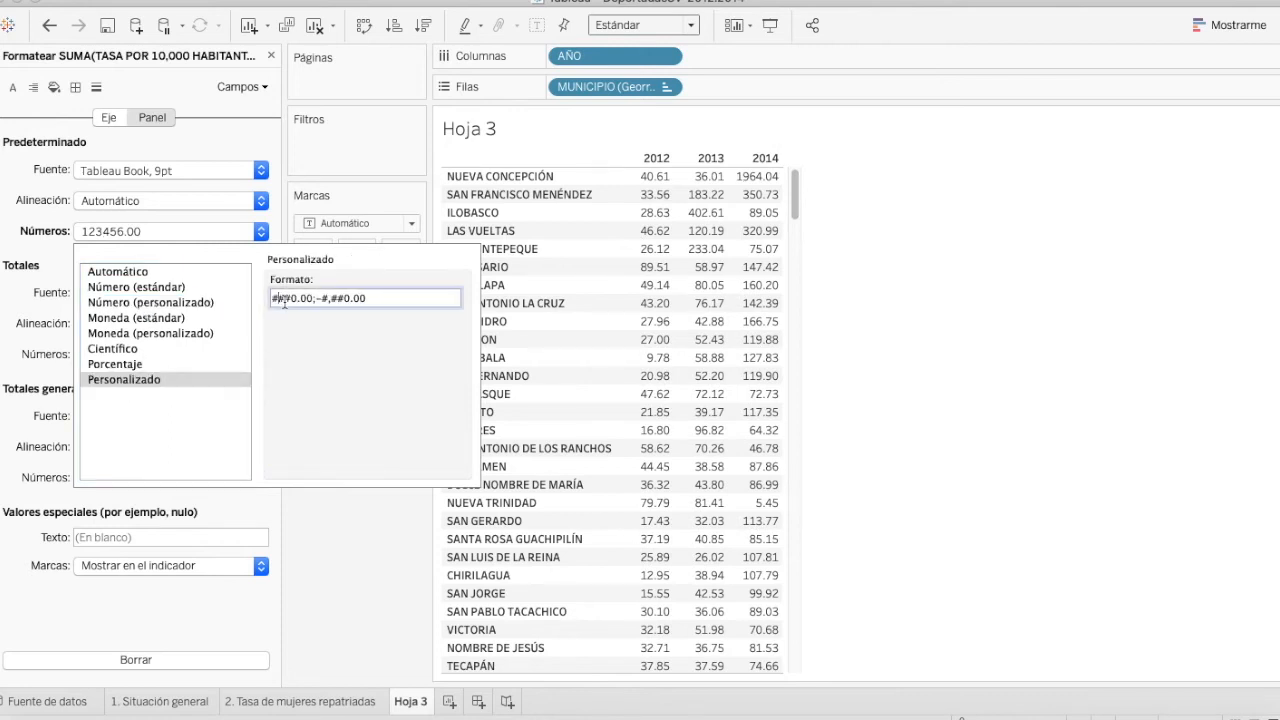
{"action": "left_click", "coordinate": [370, 598]}
Try fitting the municipality table to Vista completa.
{"action": "left_click", "coordinate": [638, 25]}
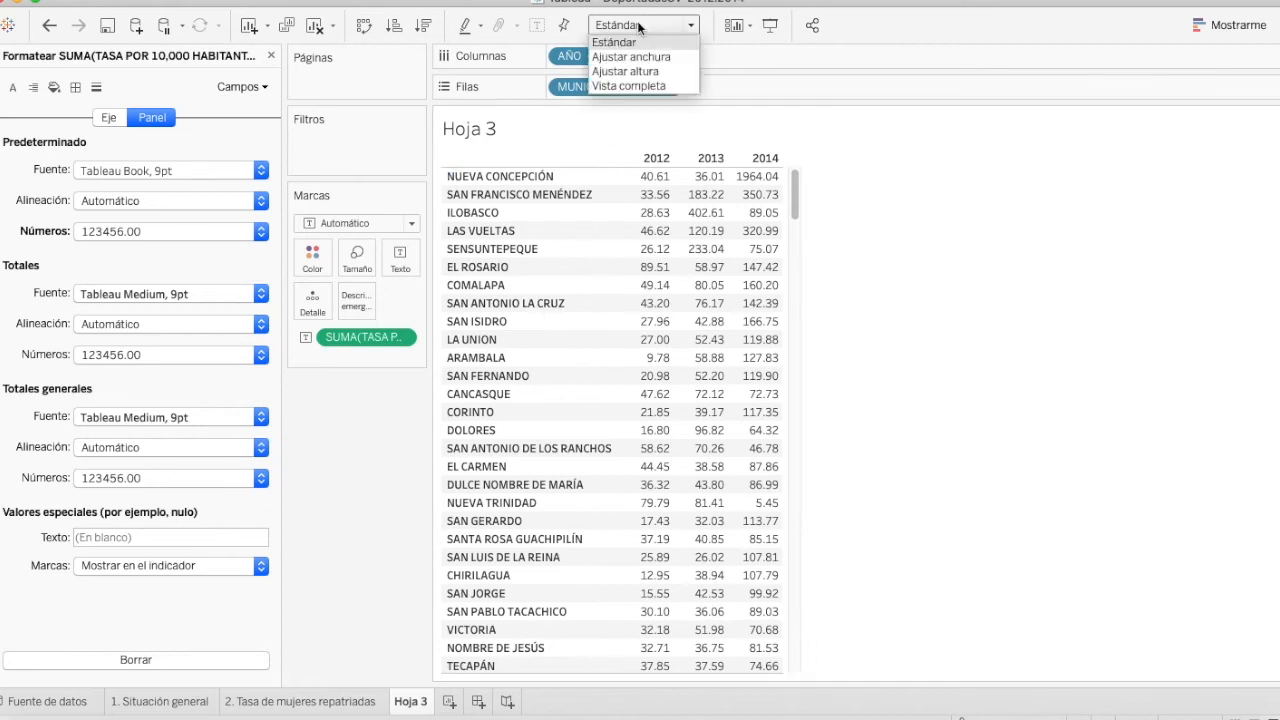
{"action": "left_click", "coordinate": [636, 86]}
{"action": "left_click", "coordinate": [615, 58]}
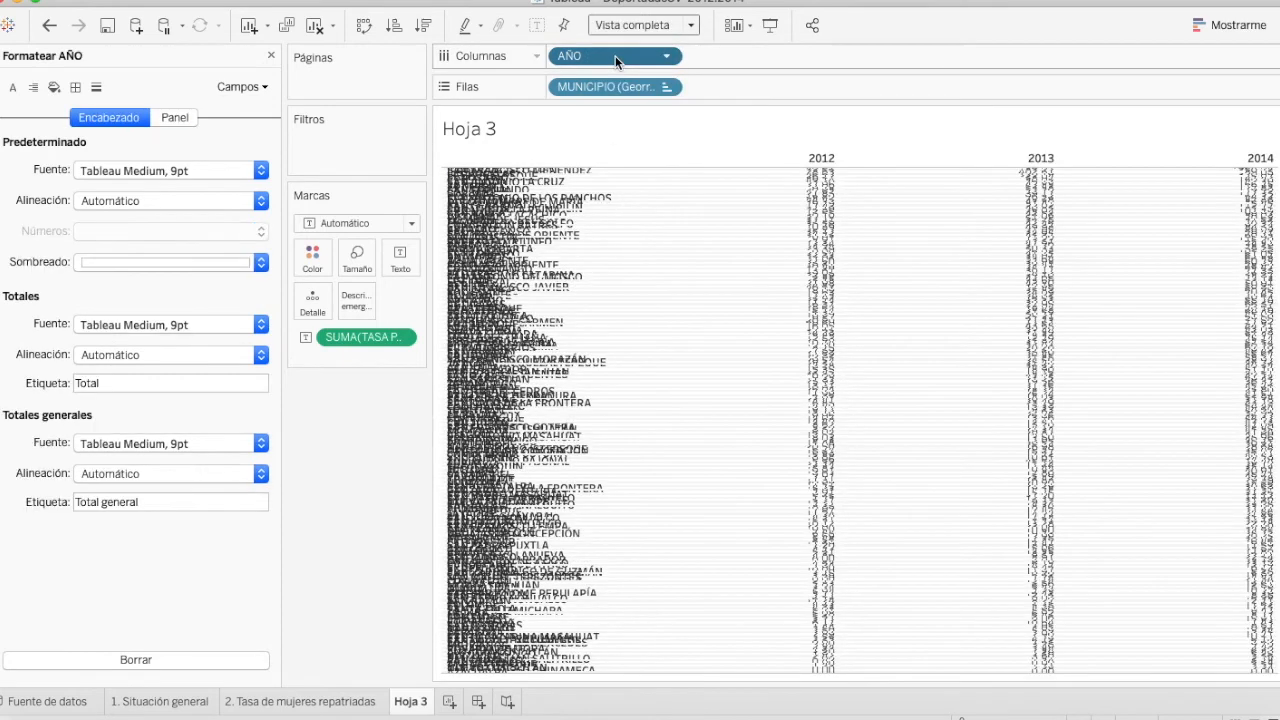
Set the table's fit to Ajustar anchura and close the formatting settings.
{"action": "left_click", "coordinate": [638, 25]}
{"action": "left_click", "coordinate": [636, 56]}
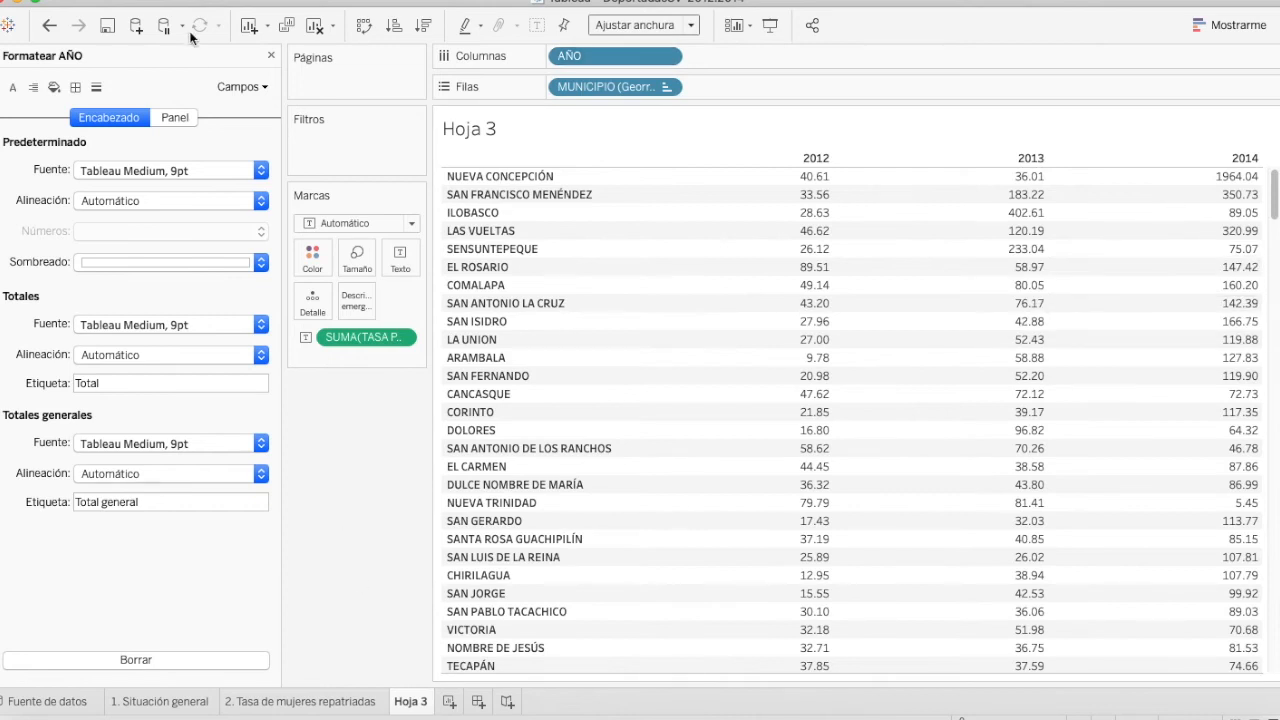
{"action": "left_click", "coordinate": [270, 56]}
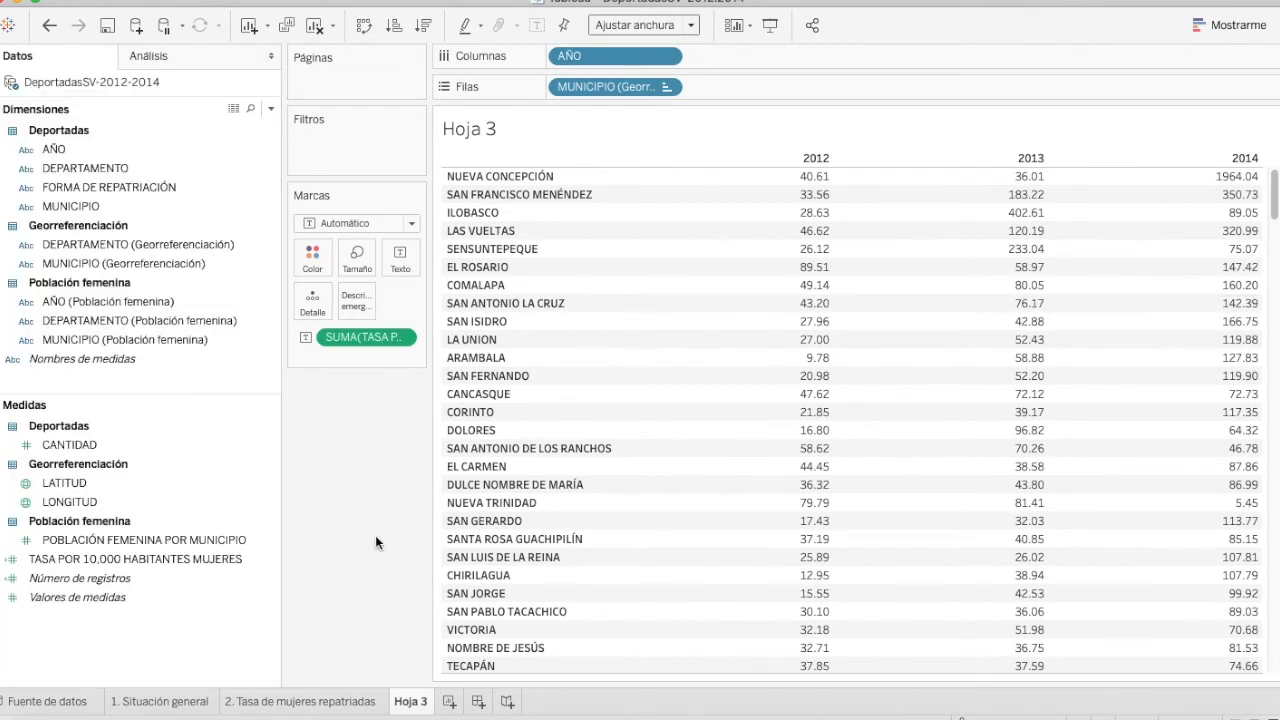
Try grouping the table's municipalities by DEPARTAMENTO as the outer row field, then take that field off the rows.
{"action": "left_click_drag", "start_coordinate": [90, 168], "coordinate": [555, 84]}
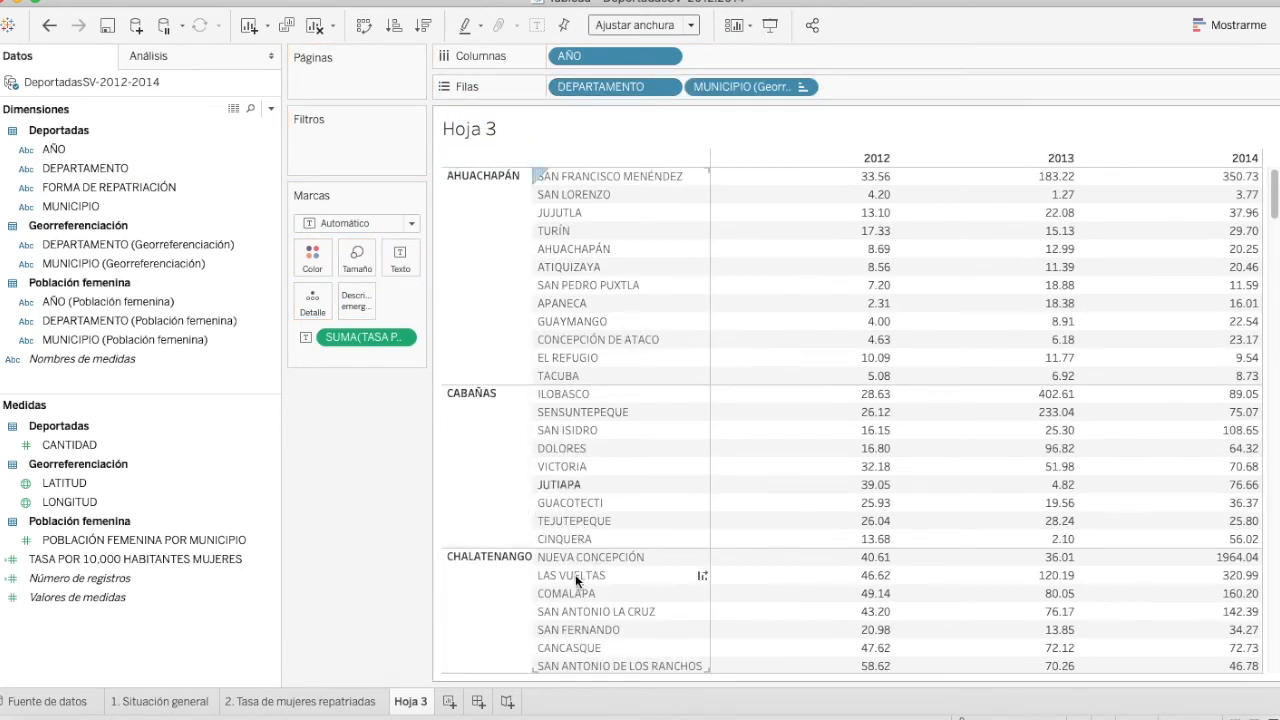
{"action": "scroll", "coordinate": [587, 655], "scroll_direction": "down", "scroll_amount": 20}
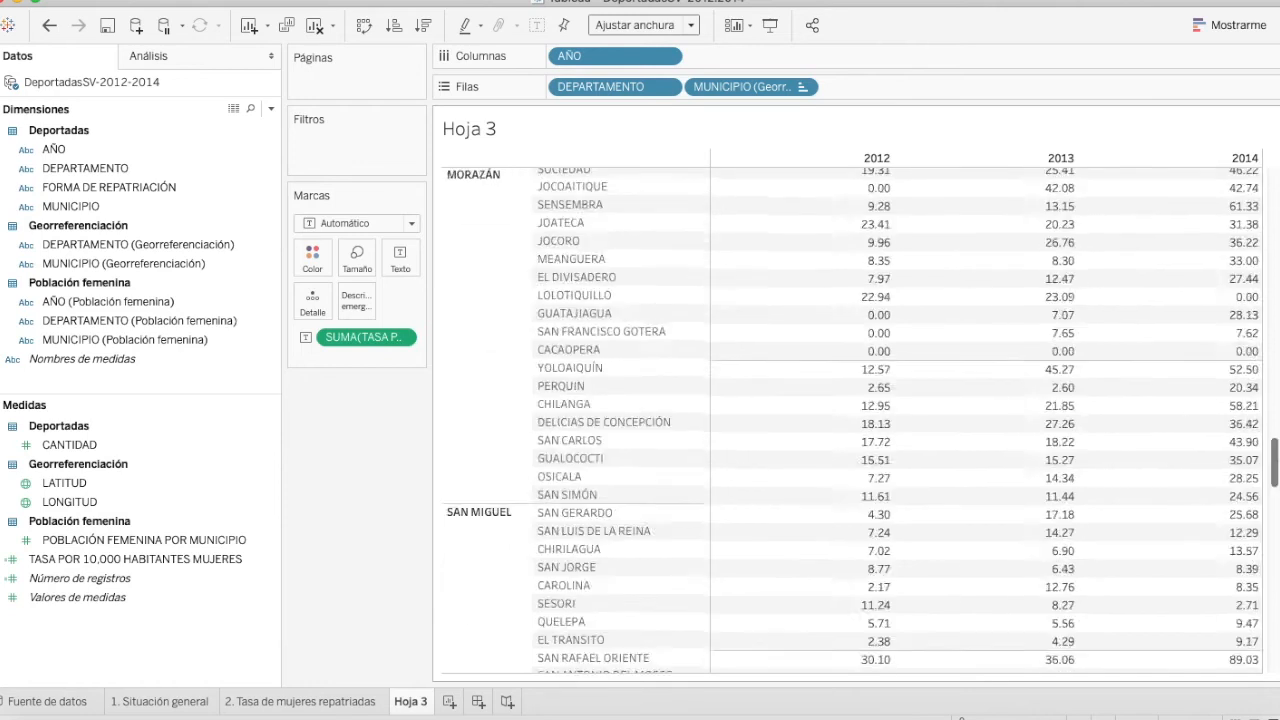
{"action": "scroll", "coordinate": [870, 400], "scroll_direction": "up", "scroll_amount": 20}
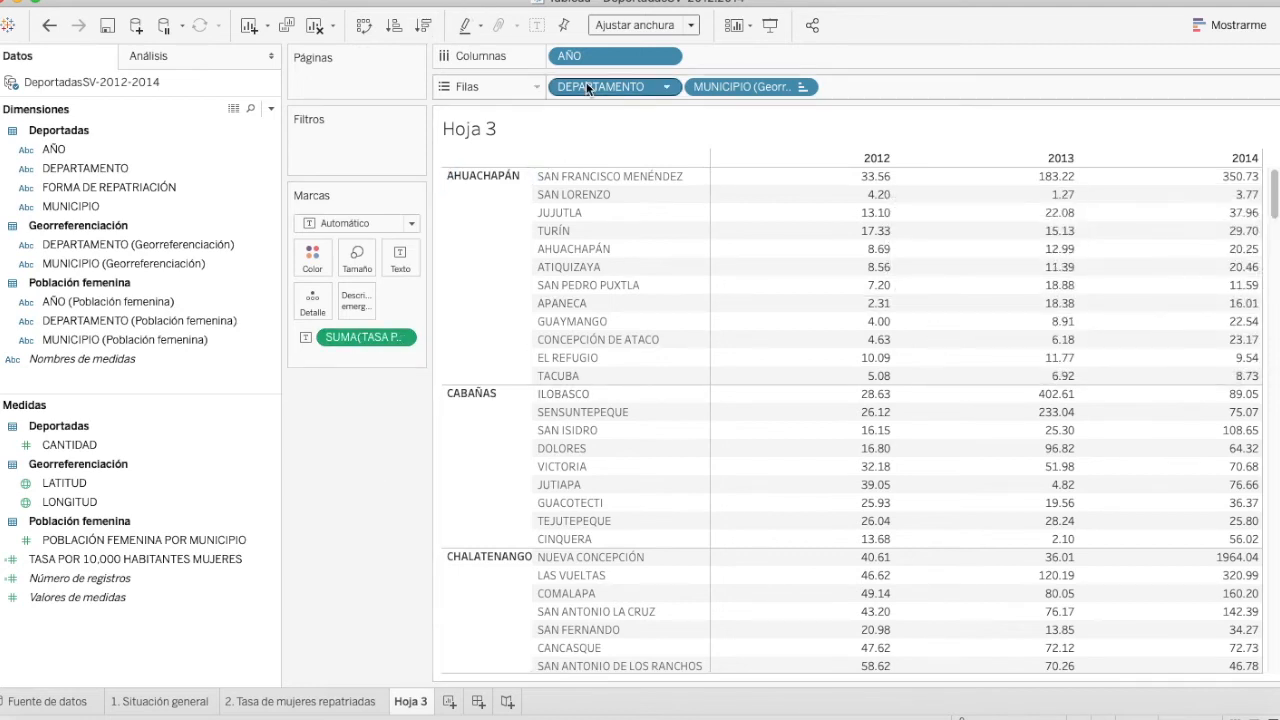
{"action": "left_click_drag", "start_coordinate": [592, 87], "coordinate": [326, 505]}
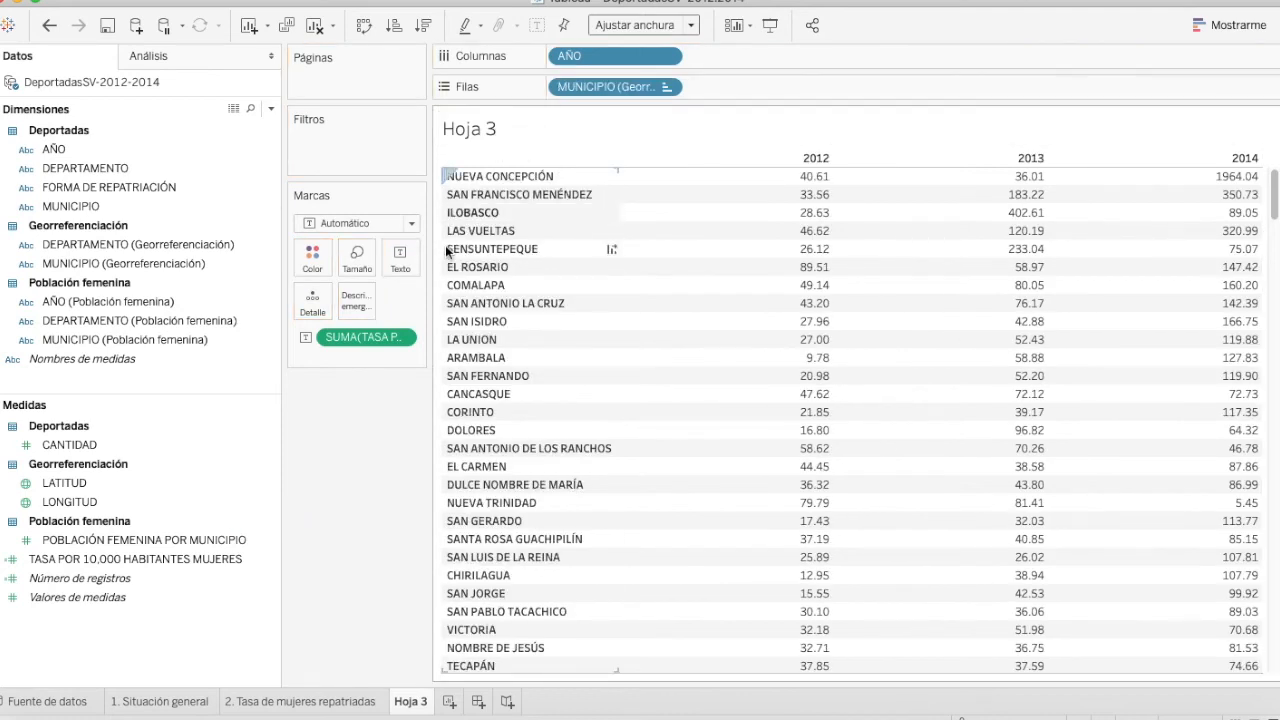
Review the table's tooltip text and cancel out of its editor.
{"action": "left_click", "coordinate": [347, 302]}
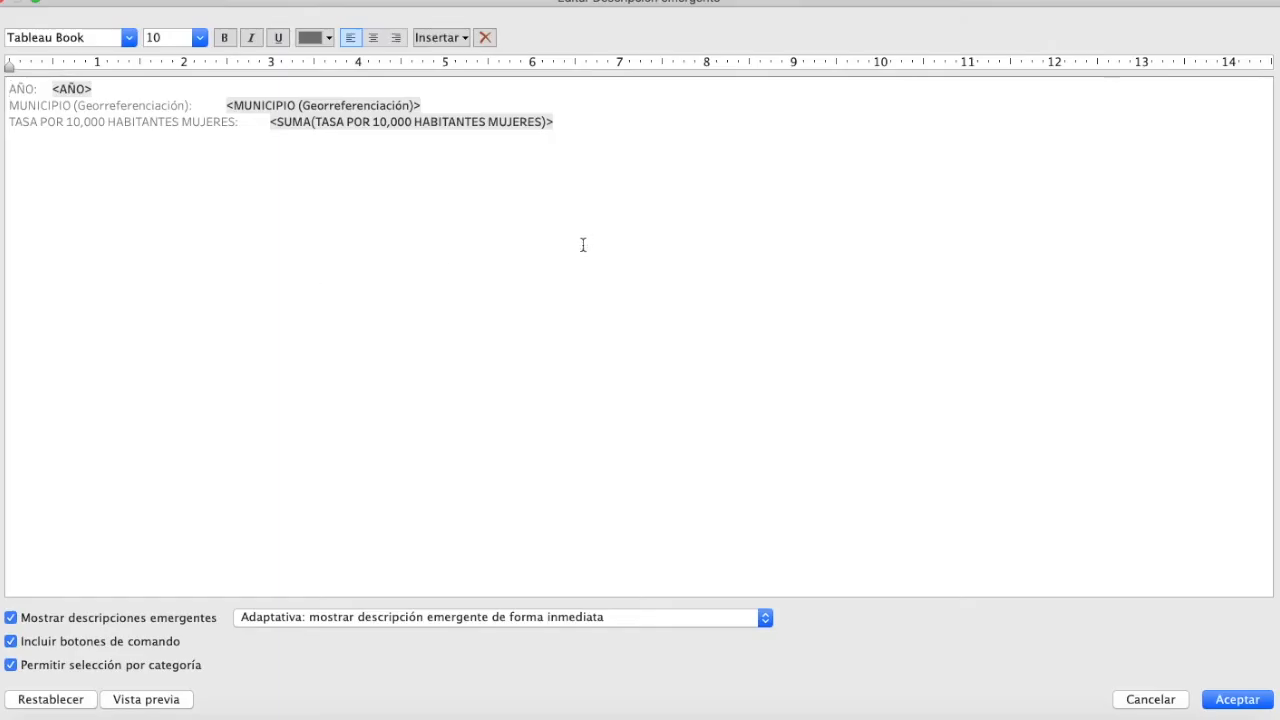
{"action": "left_click", "coordinate": [1140, 702]}
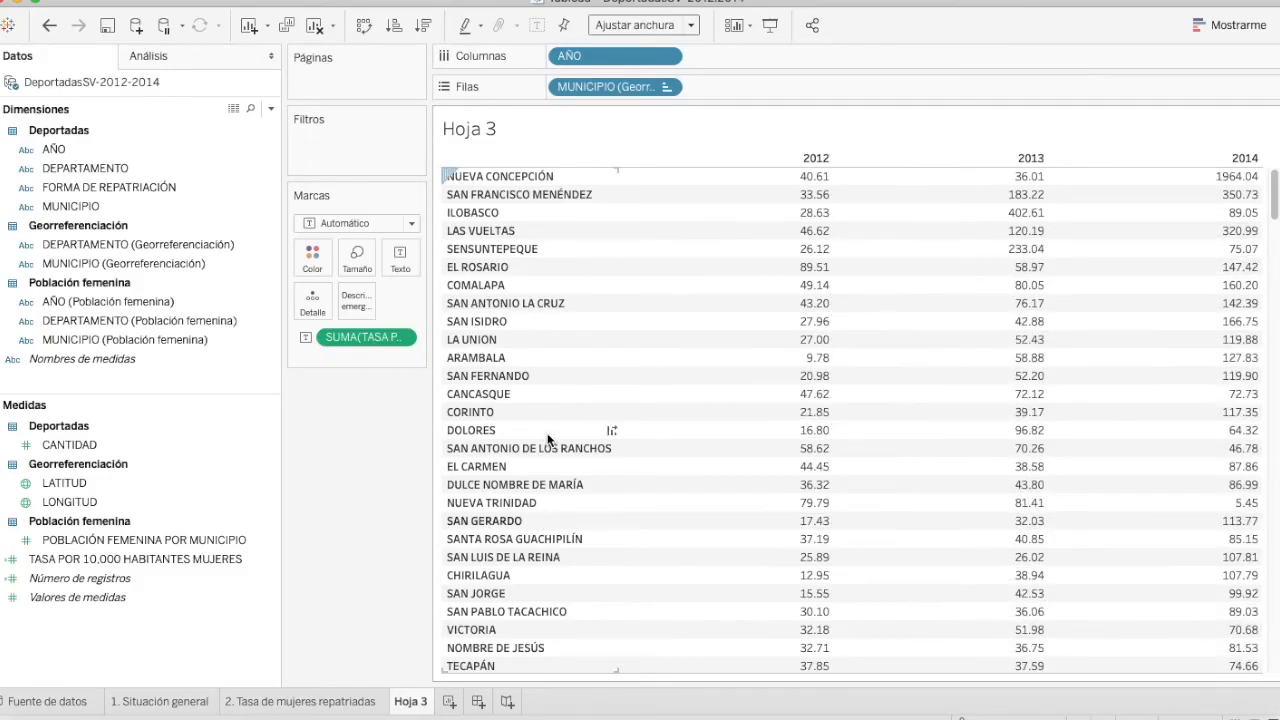
Clear the tooltip text of Hoja 3 and turn off its command buttons and selection by category.
{"action": "left_click", "coordinate": [365, 299]}
{"action": "key", "text": "super+a"}
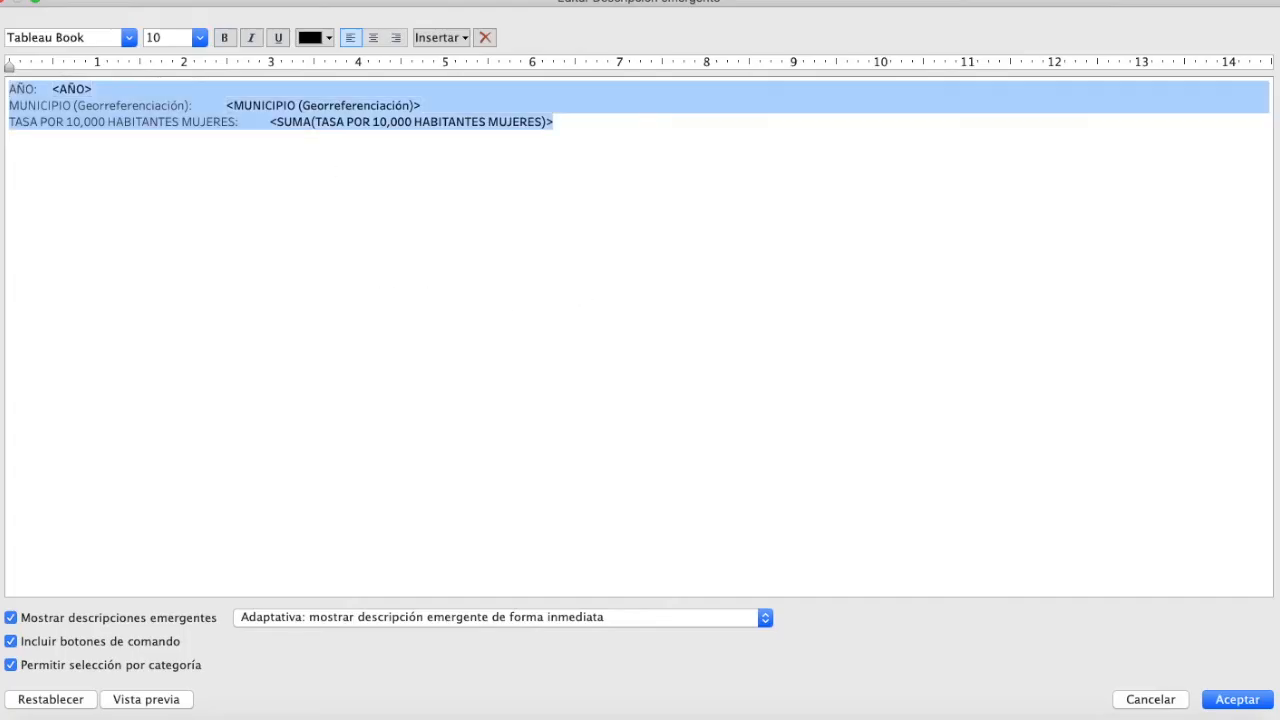
{"action": "key", "text": "BackSpace"}
{"action": "left_click", "coordinate": [154, 645]}
{"action": "left_click", "coordinate": [158, 665]}
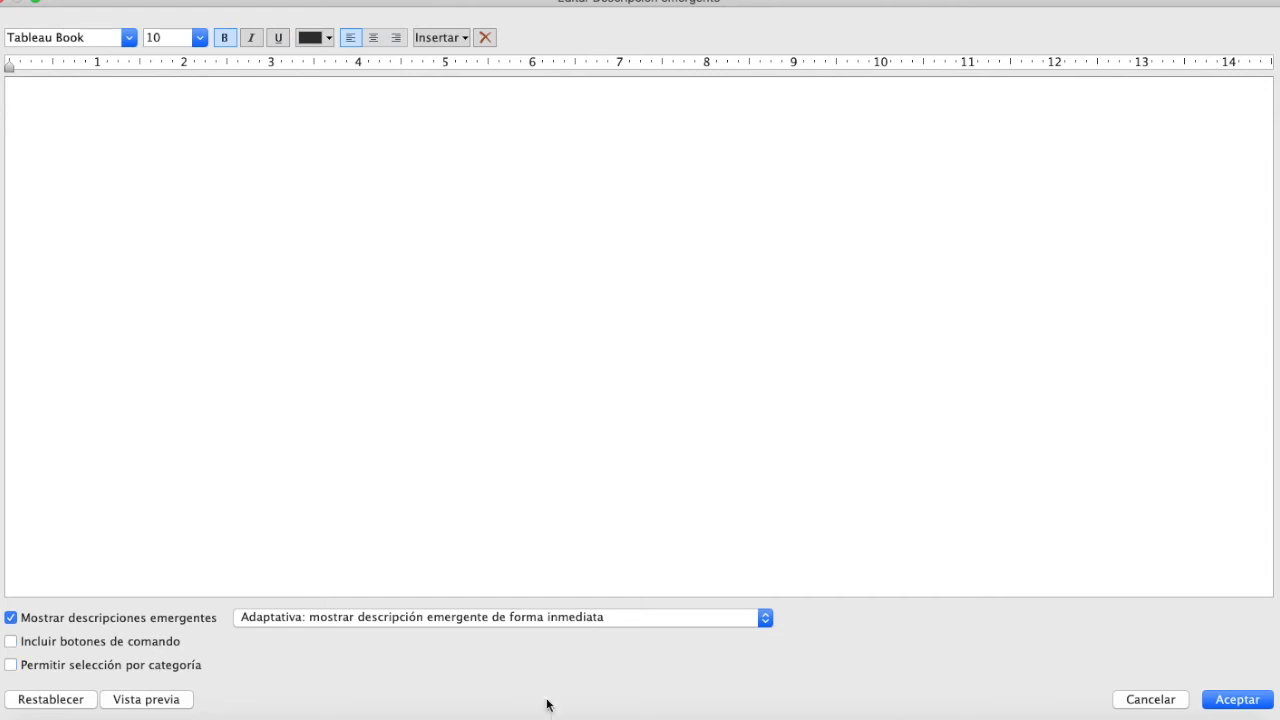
{"action": "left_click", "coordinate": [1257, 702]}
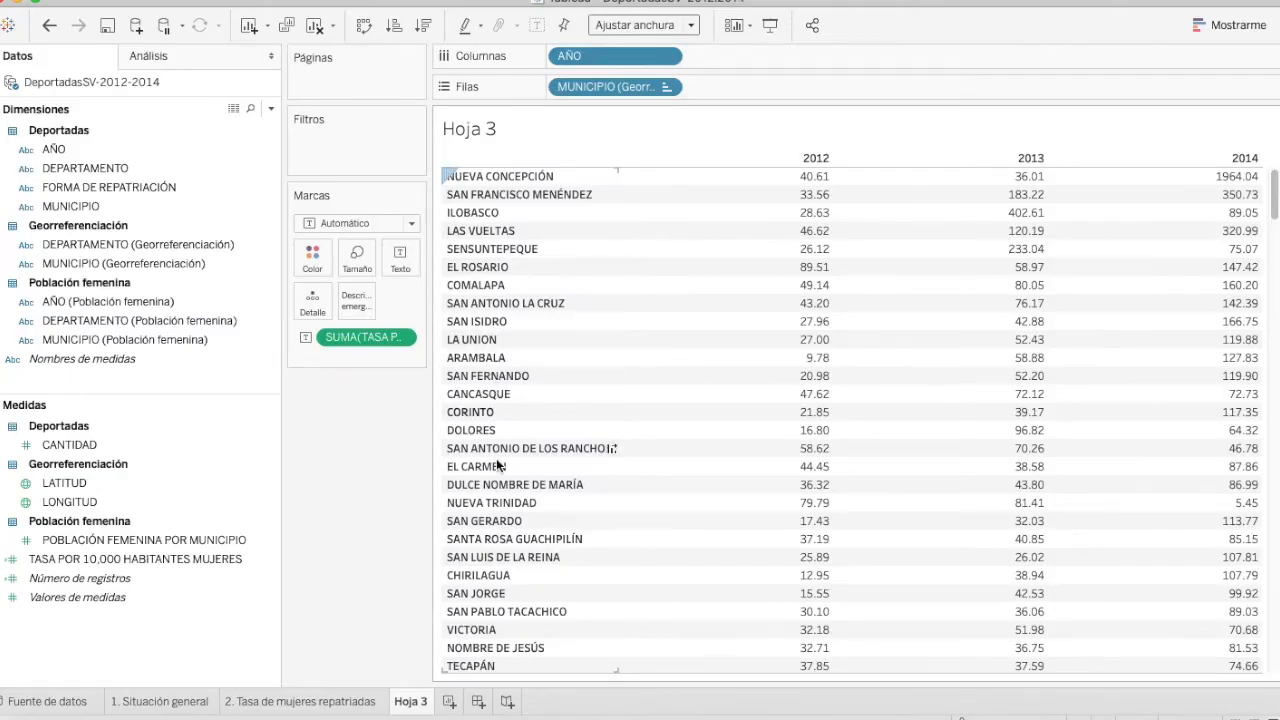
Convert the table to a highlight table with the Georreferenciación MUNICIPIO field in rows and AÑO in columns.
{"action": "scroll", "coordinate": [494, 523], "scroll_direction": "down", "scroll_amount": 15}
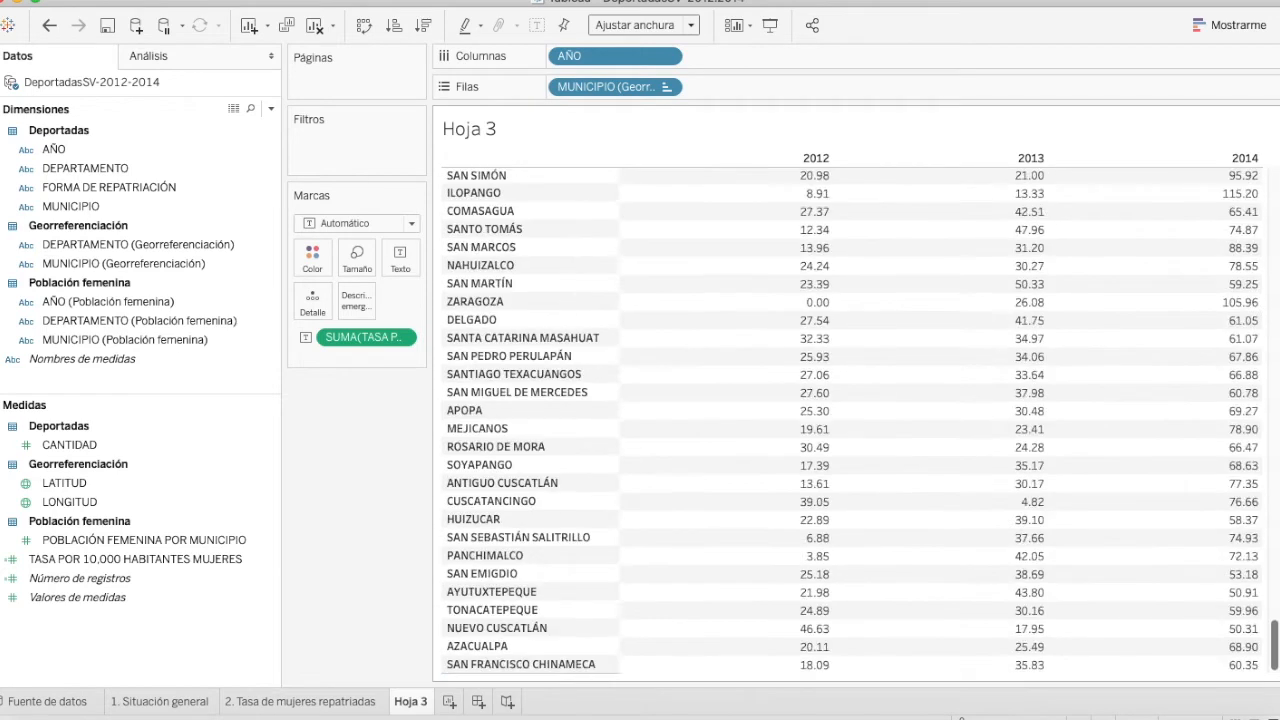
{"action": "left_click_drag", "start_coordinate": [1275, 645], "coordinate": [1275, 194]}
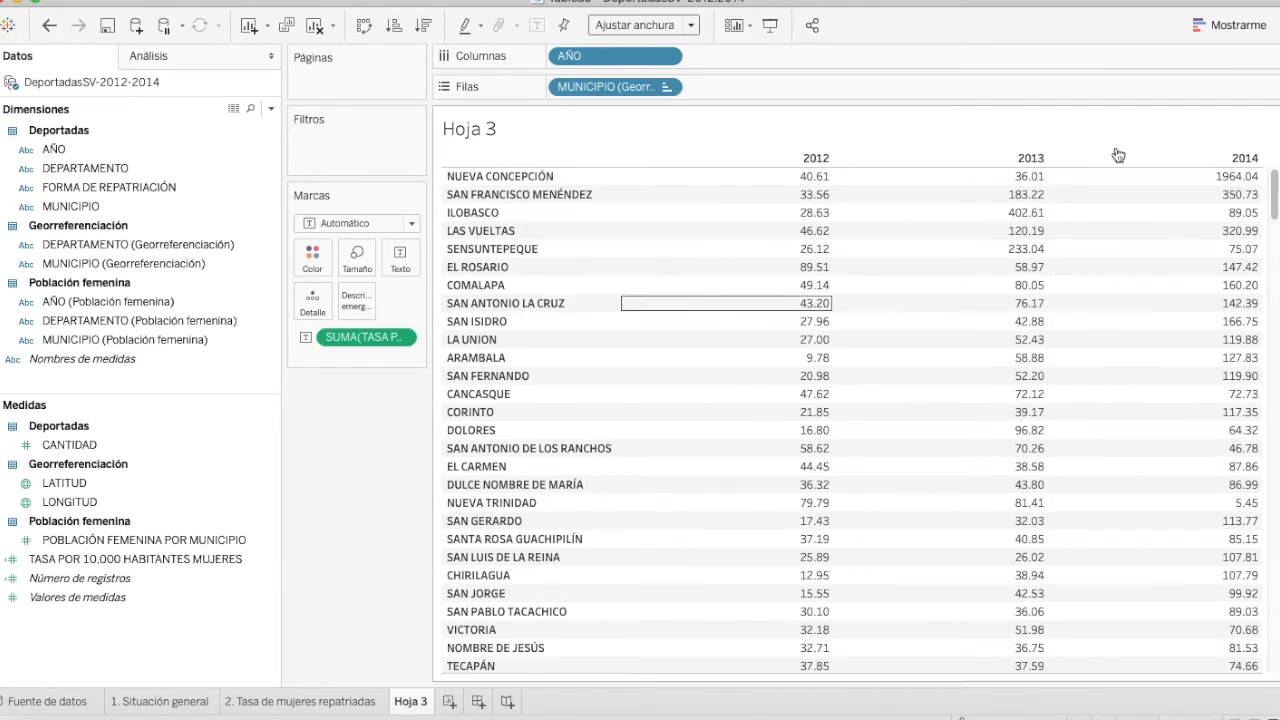
{"action": "left_click", "coordinate": [1238, 28]}
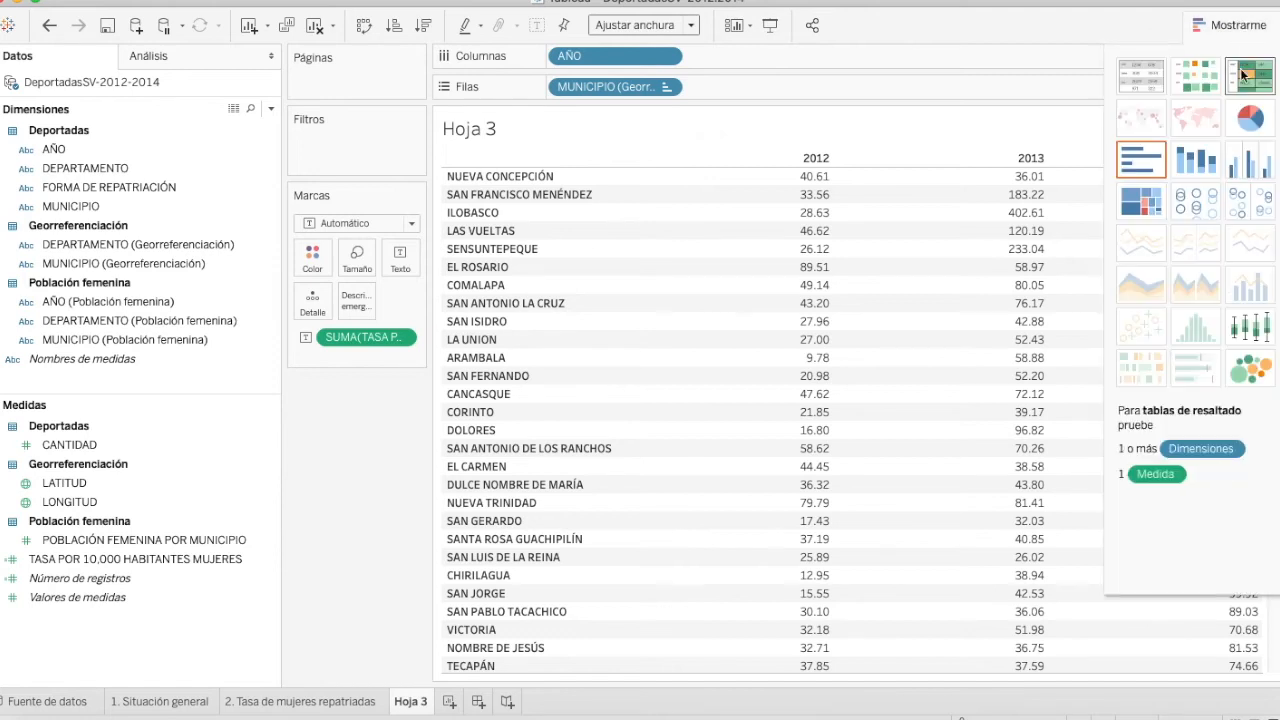
{"action": "left_click", "coordinate": [1242, 73]}
{"action": "left_click", "coordinate": [1237, 28]}
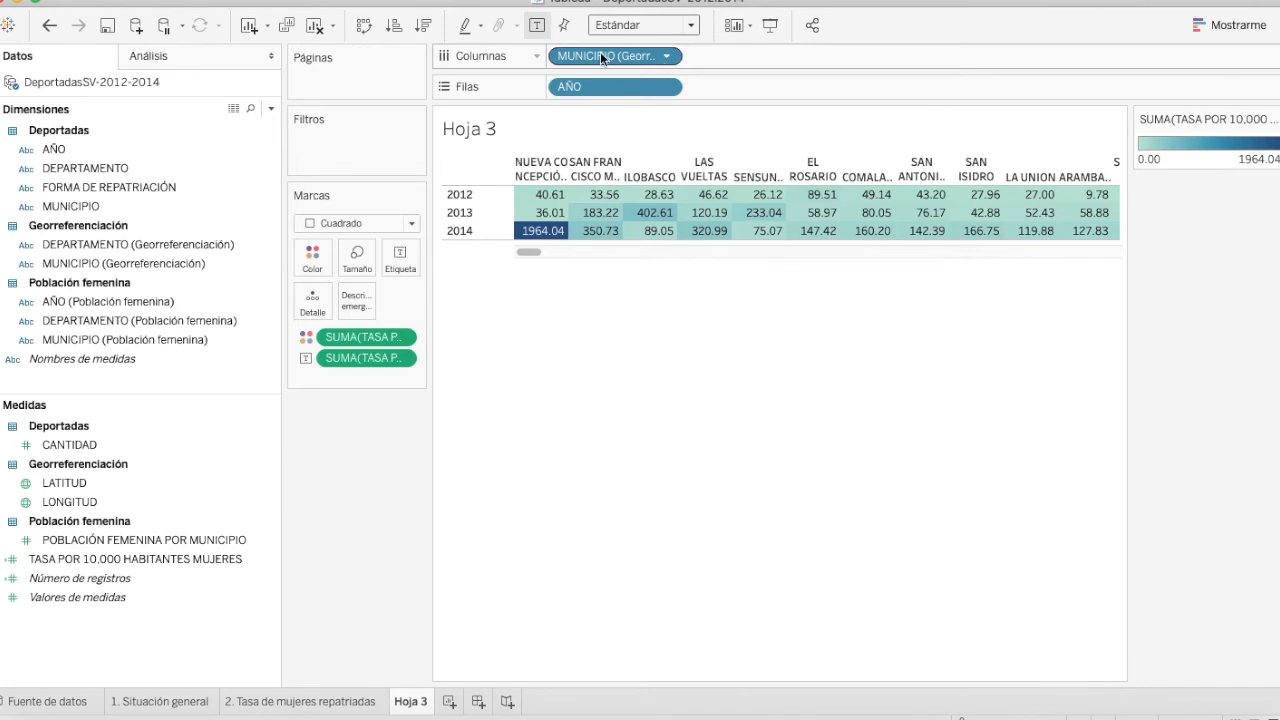
{"action": "left_click_drag", "start_coordinate": [601, 58], "coordinate": [758, 95]}
{"action": "left_click_drag", "start_coordinate": [614, 87], "coordinate": [624, 63]}
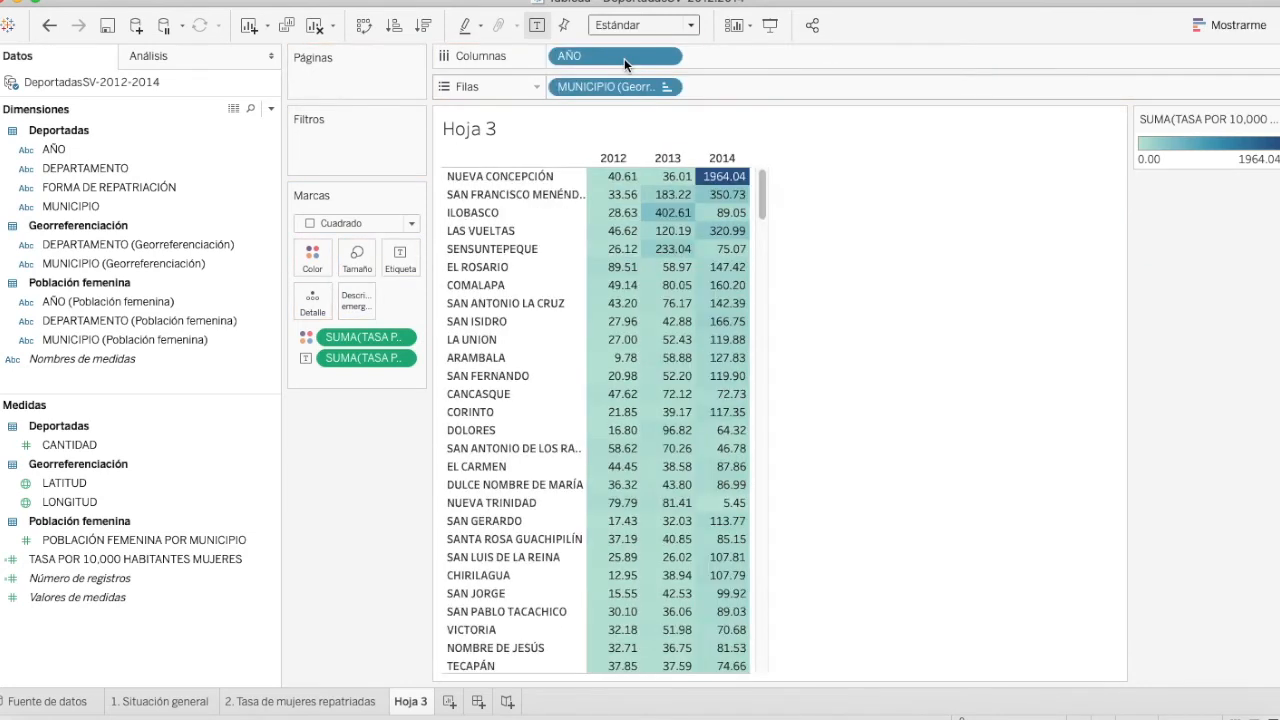
Set the highlight table's fit to Ajustar anchura and widen the municipality column to show the full names.
{"action": "left_click", "coordinate": [640, 25]}
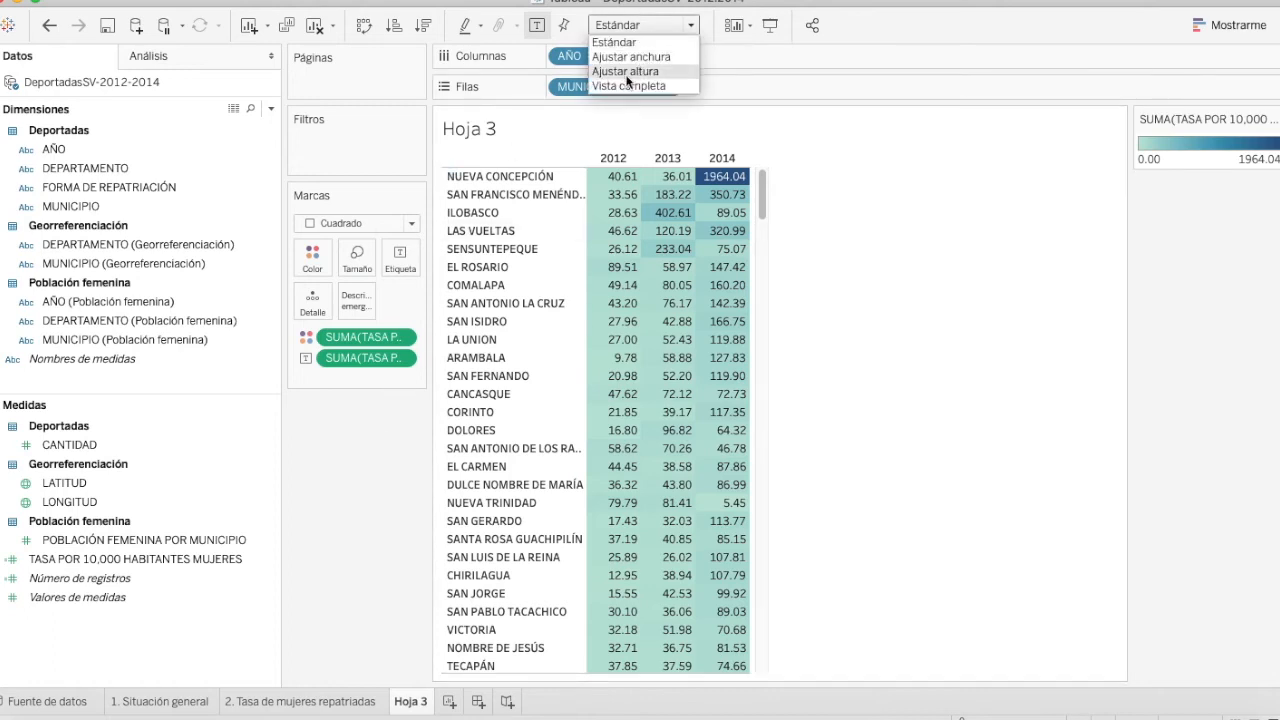
{"action": "left_click", "coordinate": [622, 86]}
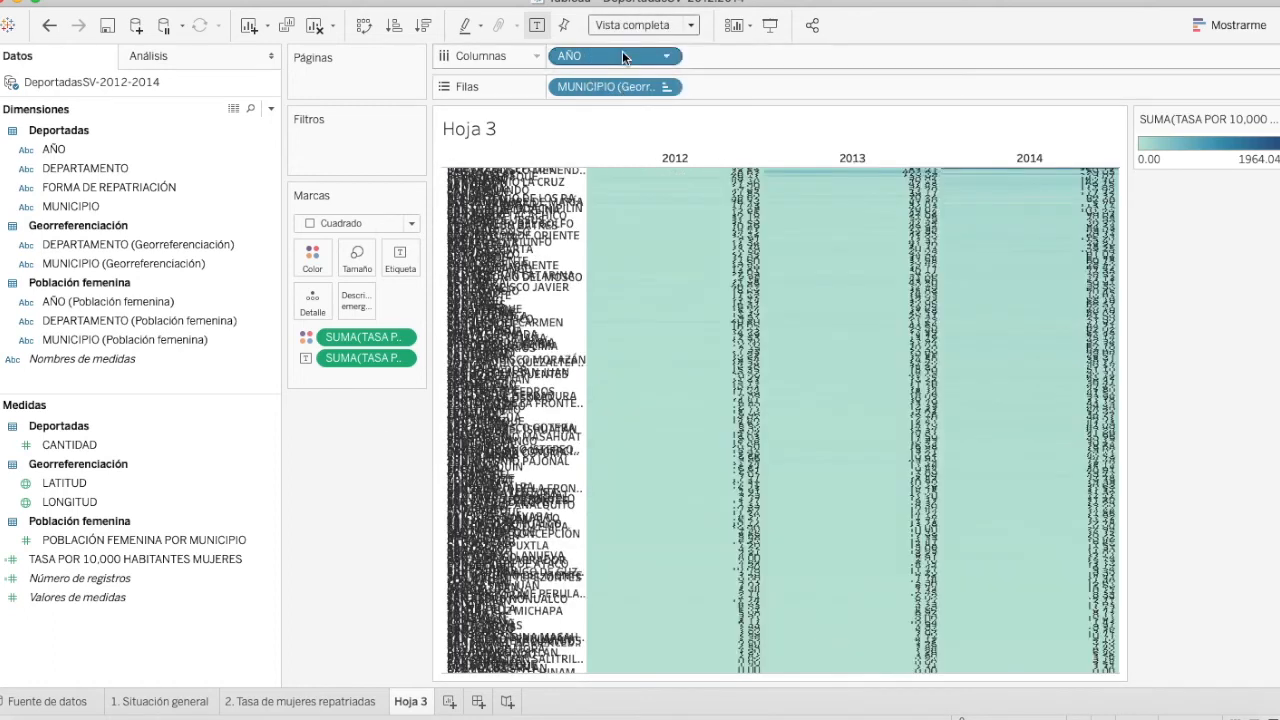
{"action": "left_click", "coordinate": [640, 25]}
{"action": "left_click", "coordinate": [625, 55]}
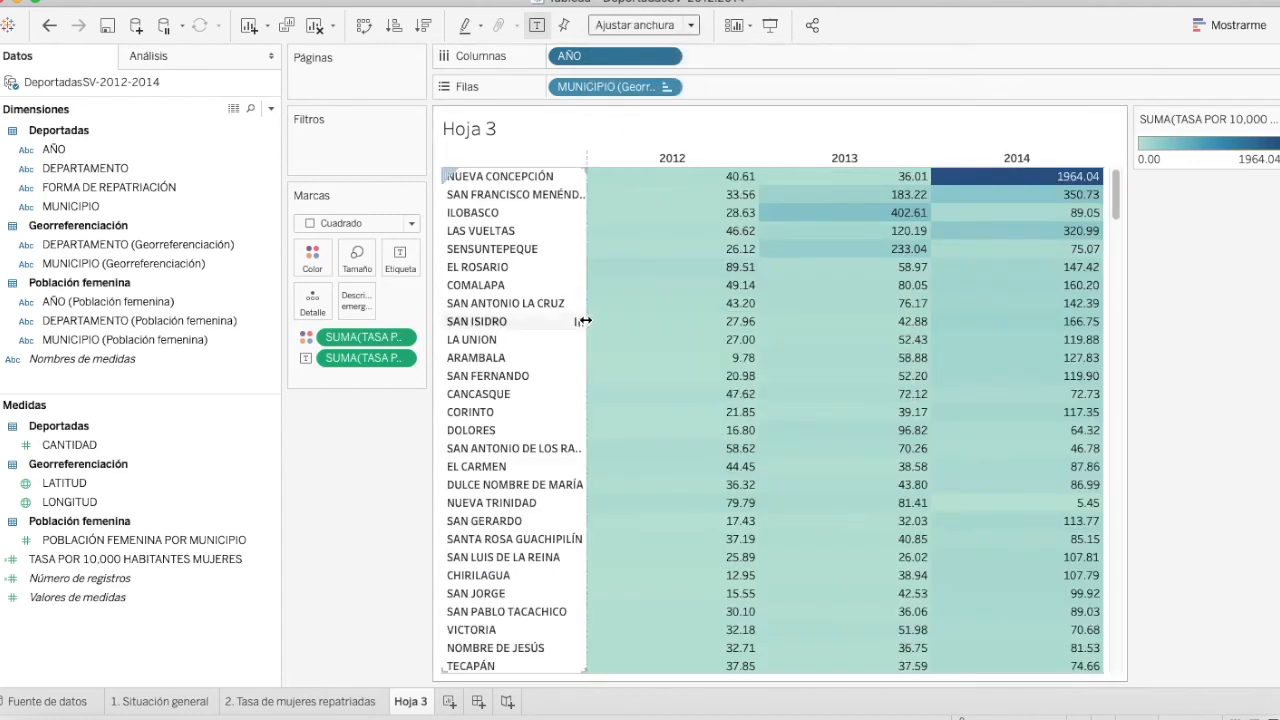
{"action": "left_click_drag", "start_coordinate": [624, 313], "coordinate": [624, 313]}
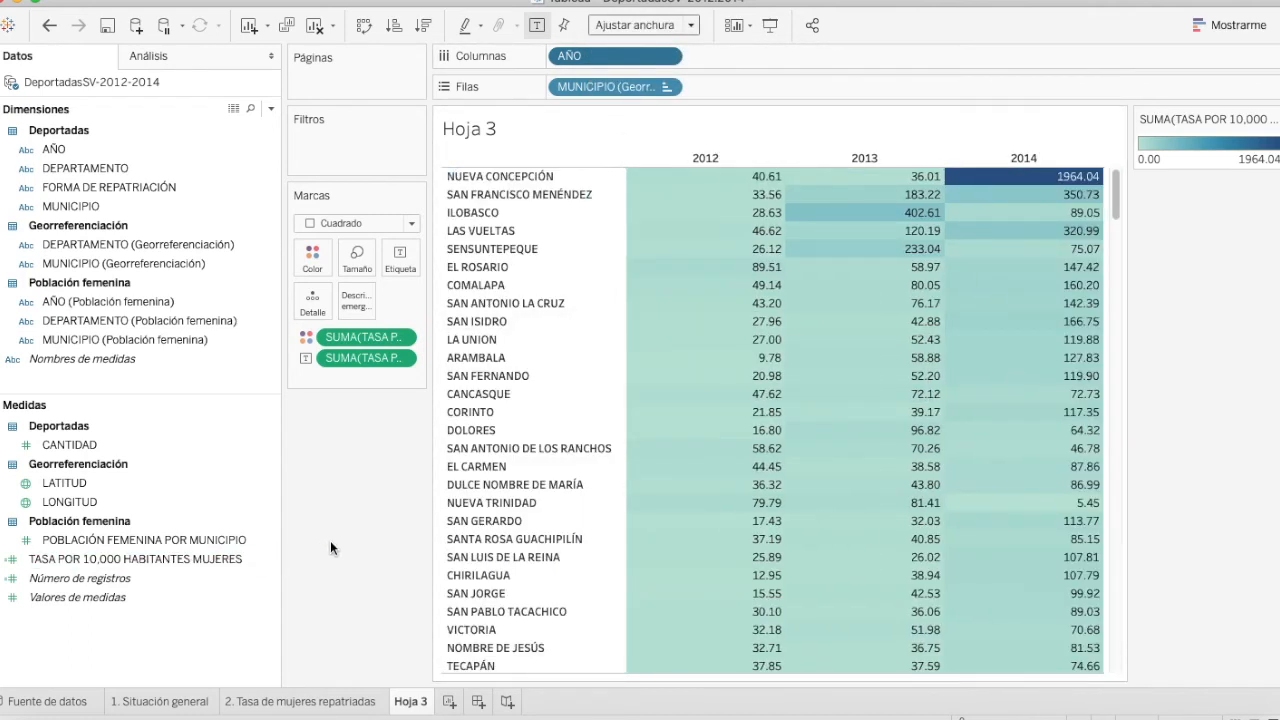
{"action": "left_click_drag", "start_coordinate": [1110, 187], "coordinate": [1131, 100]}
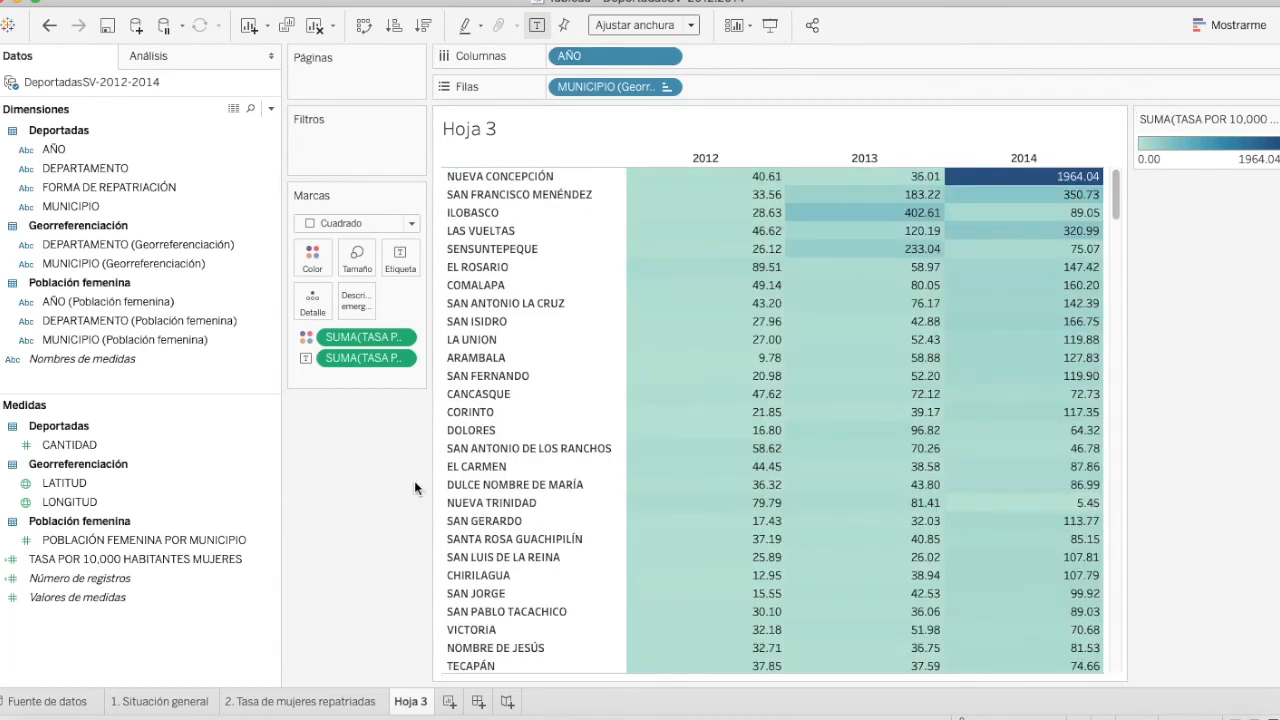
Change the color palette of TASA POR 10,000 HABITANTES MUJERES to Rojo-dorado.
{"action": "left_click", "coordinate": [313, 258]}
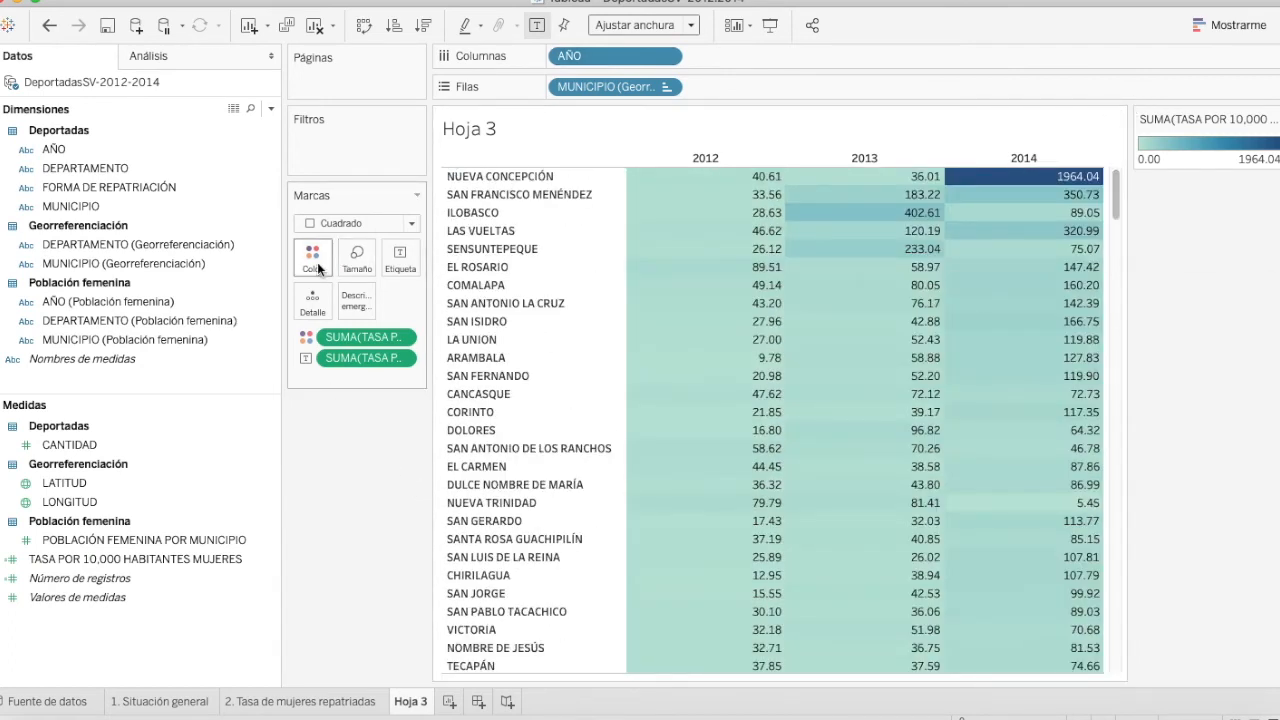
{"action": "left_click", "coordinate": [350, 321]}
{"action": "left_click", "coordinate": [601, 266]}
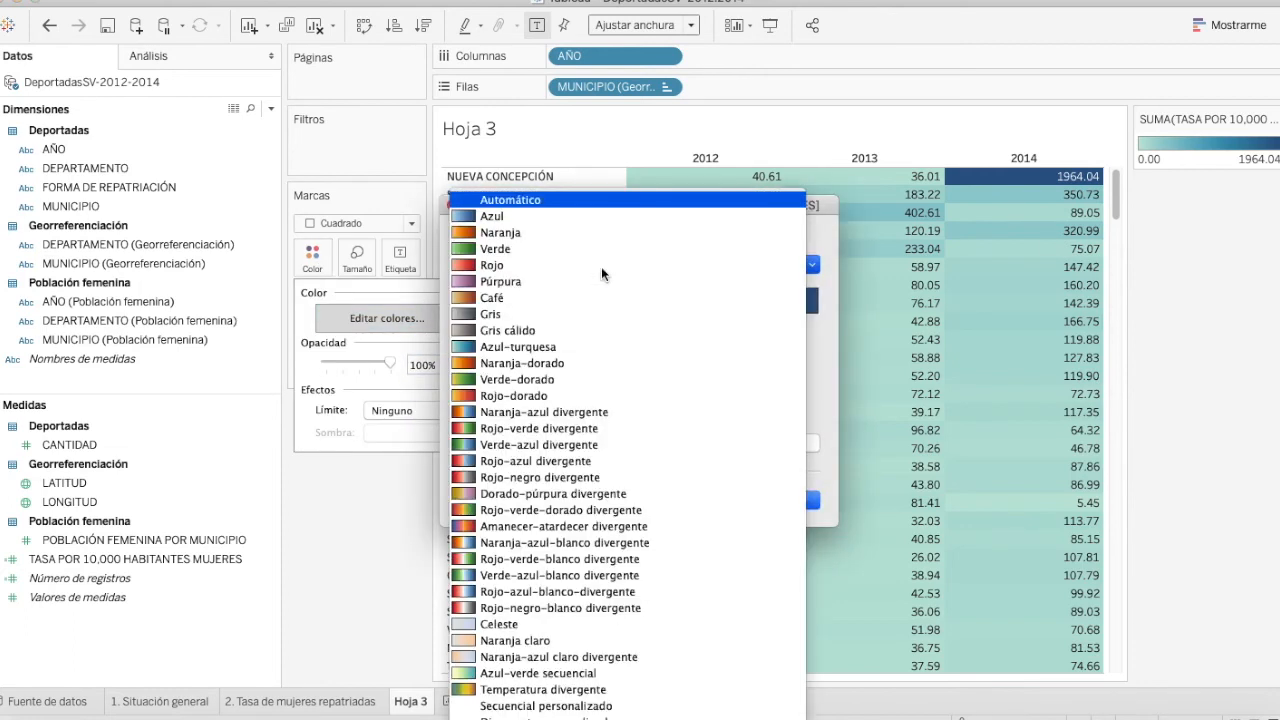
{"action": "left_click", "coordinate": [564, 400]}
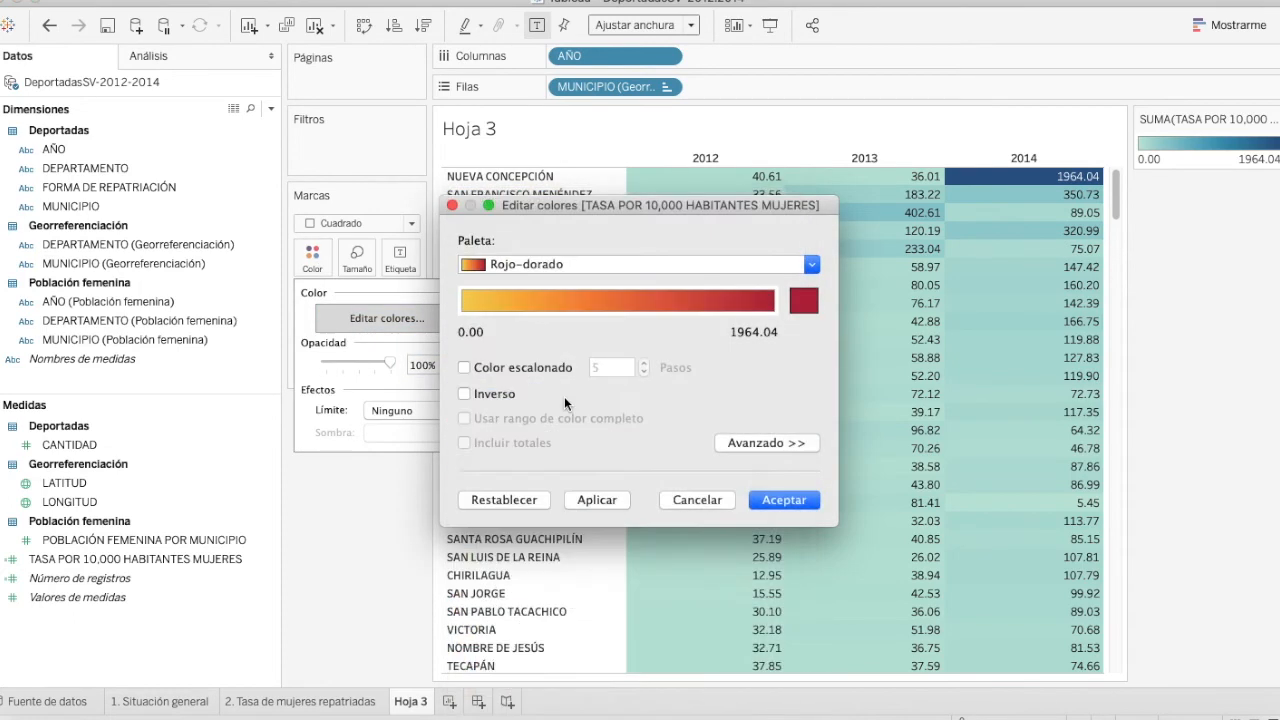
{"action": "left_click", "coordinate": [784, 500]}
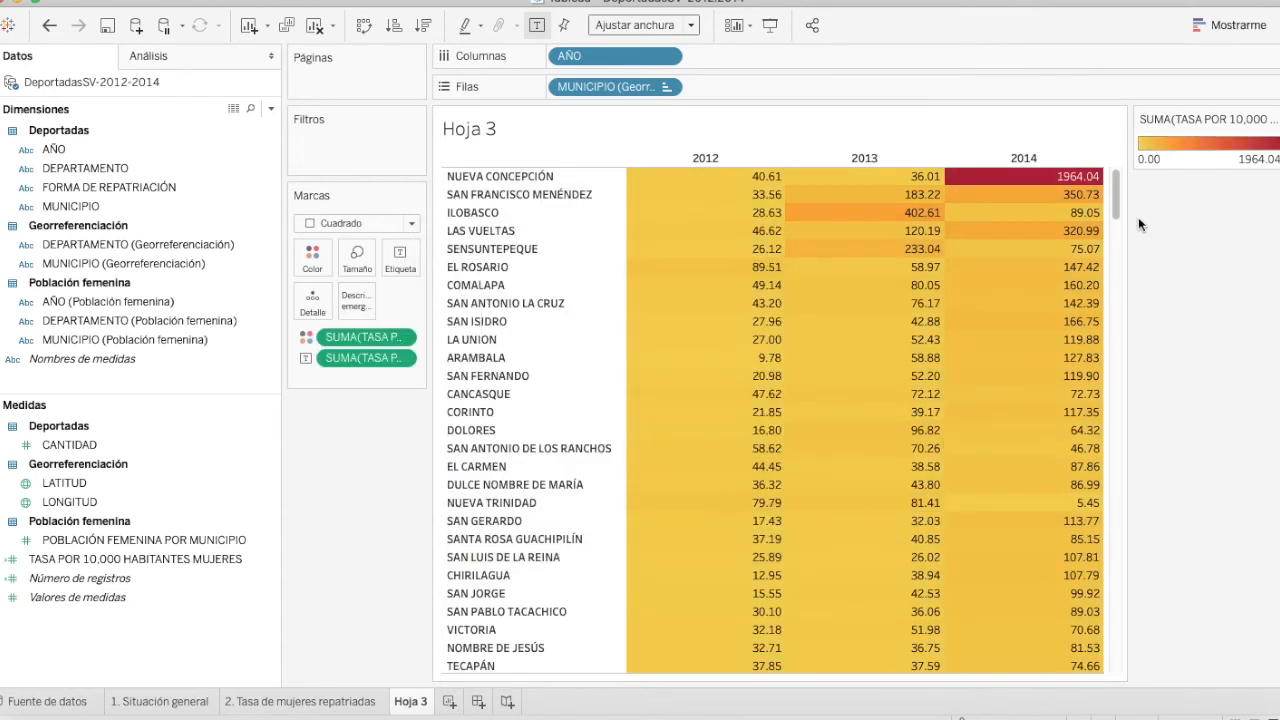
{"action": "left_click_drag", "start_coordinate": [1118, 208], "coordinate": [1073, 157]}
Check the filters on 2. Tasa de mujeres repatriadas and add a DEPARTAMENTO filter with all values to Hoja 3.
{"action": "left_click", "coordinate": [300, 702]}
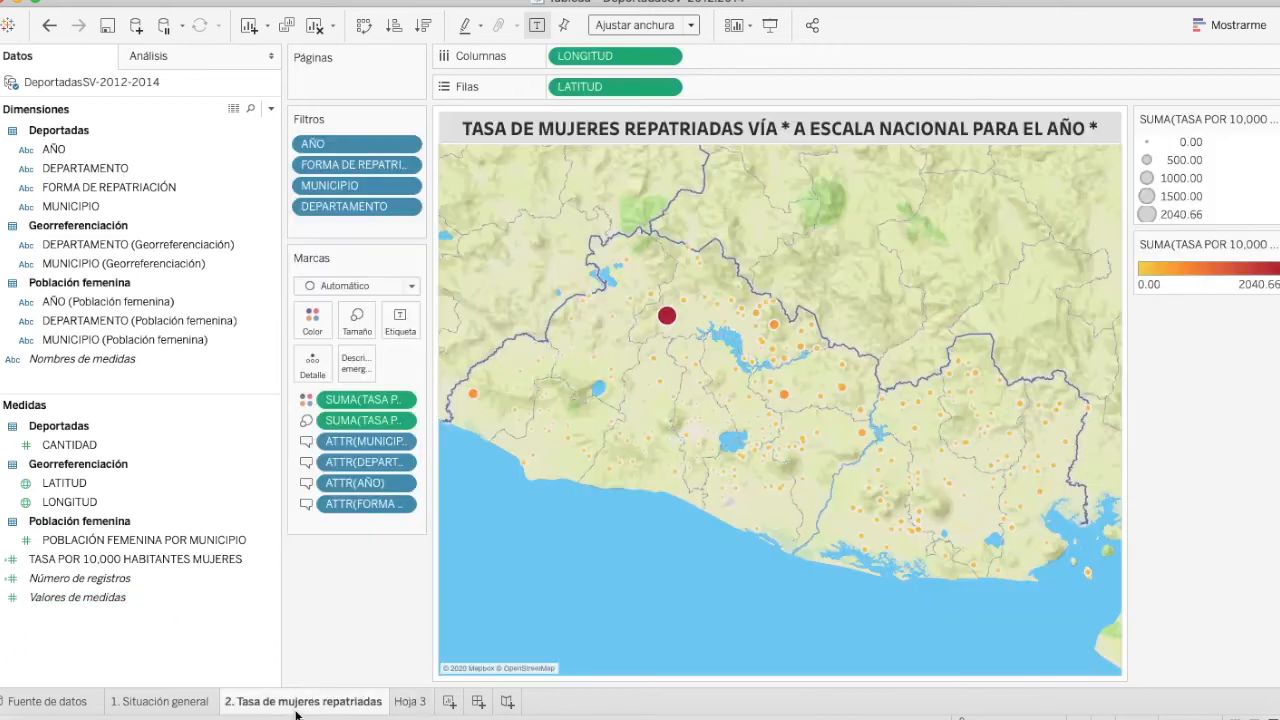
{"action": "left_click", "coordinate": [412, 702]}
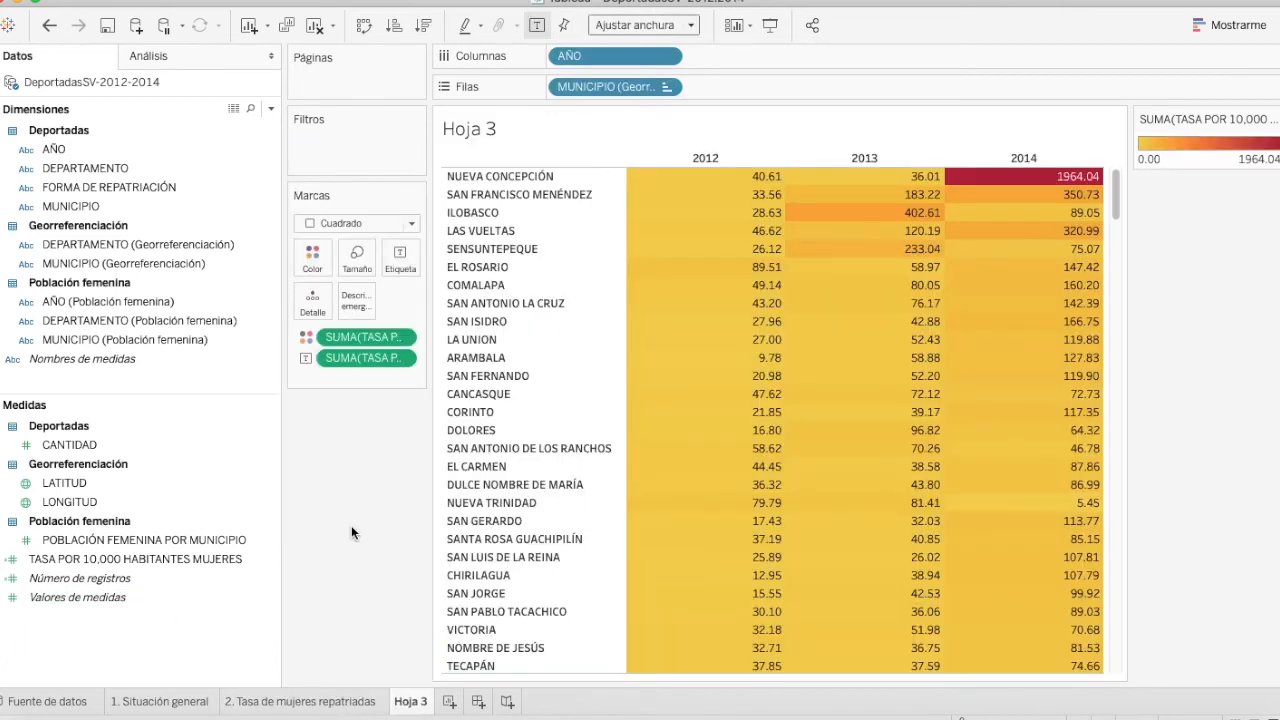
{"action": "left_click_drag", "start_coordinate": [85, 168], "coordinate": [346, 155]}
{"action": "left_click", "coordinate": [437, 401]}
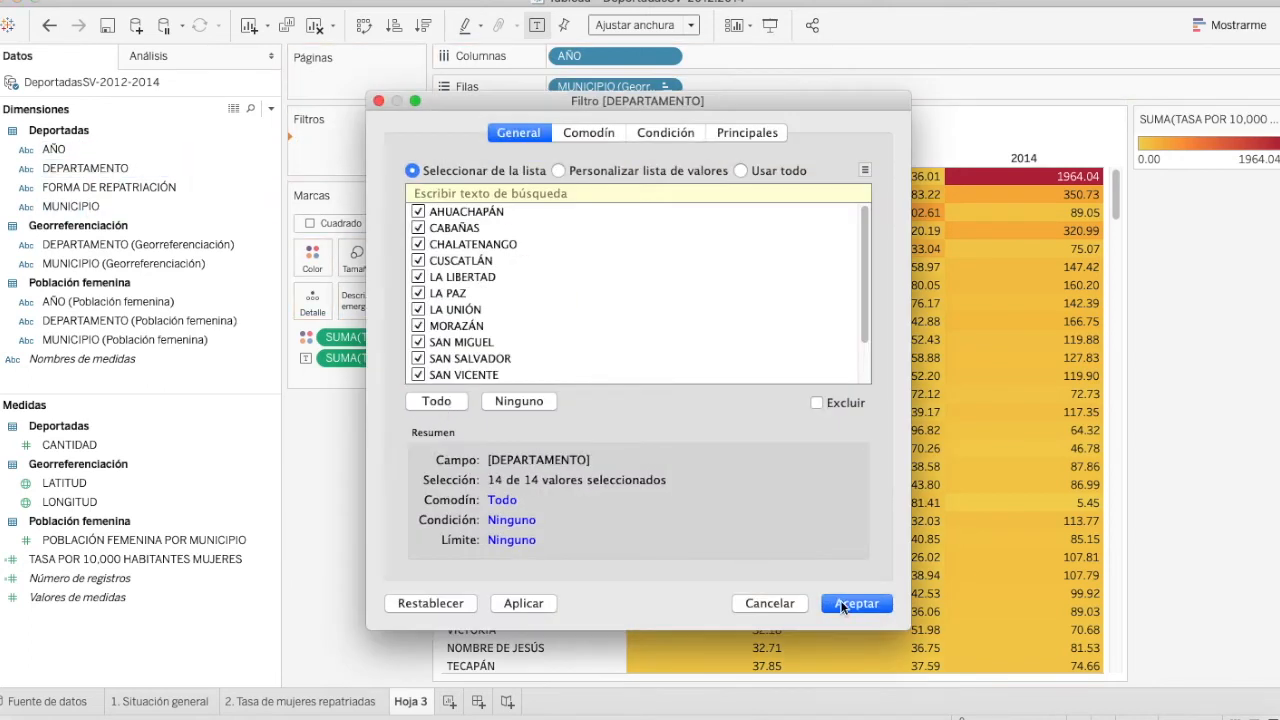
{"action": "left_click", "coordinate": [840, 600]}
{"action": "left_click_drag", "start_coordinate": [133, 150], "coordinate": [374, 175]}
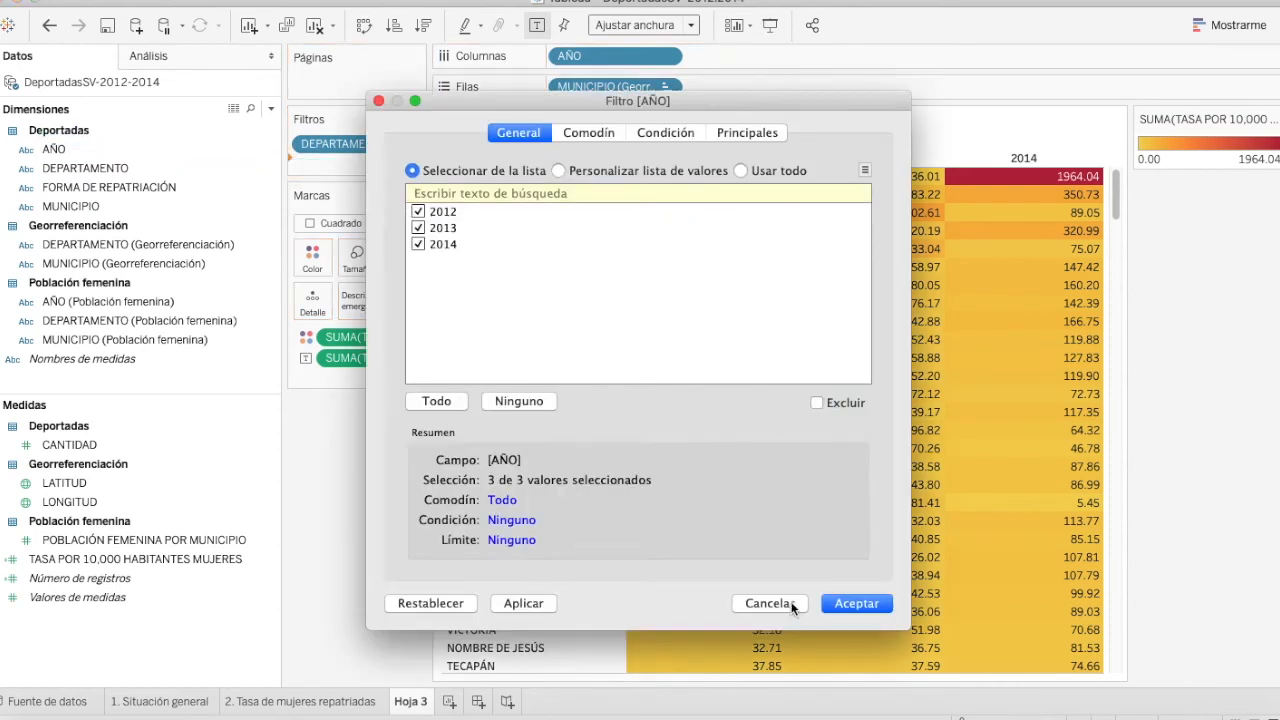
{"action": "left_click", "coordinate": [768, 603]}
{"action": "scroll", "coordinate": [1103, 201], "scroll_direction": "down", "scroll_amount": 5}
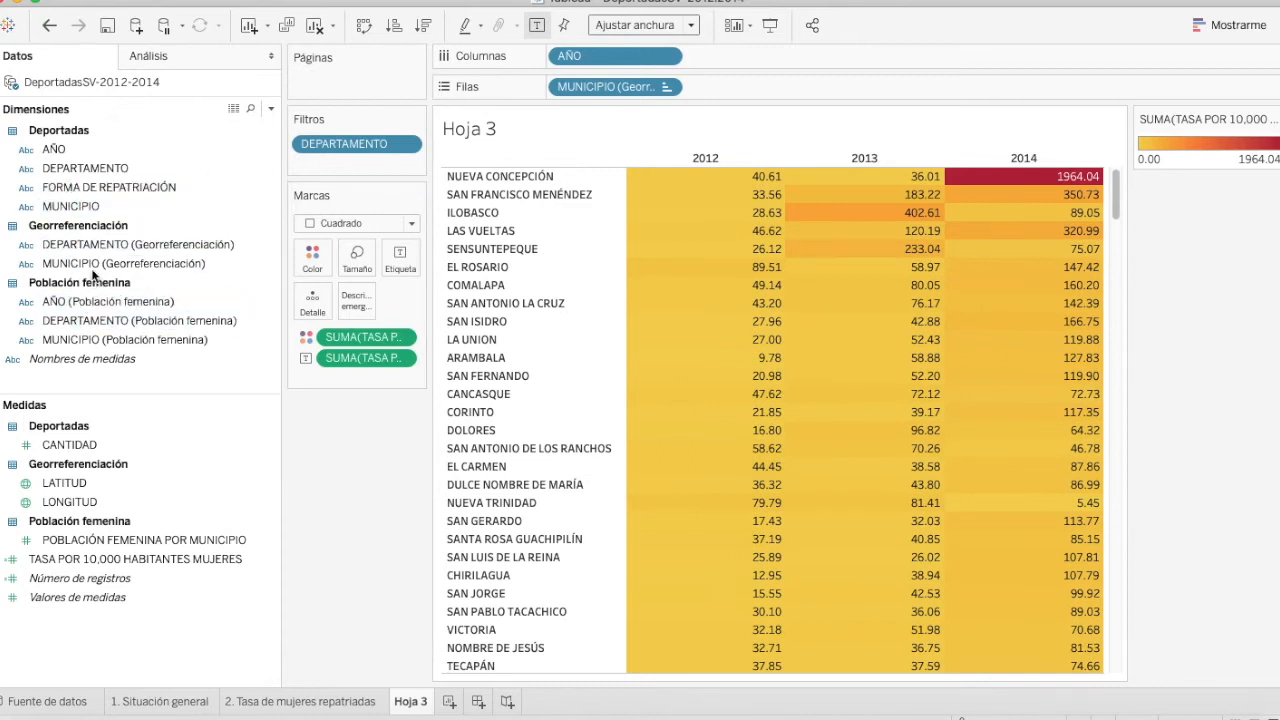
Add a FORMA DE REPATRIACIÓN filter to Hoja 3 with all values selected.
{"action": "left_click_drag", "start_coordinate": [107, 187], "coordinate": [345, 165]}
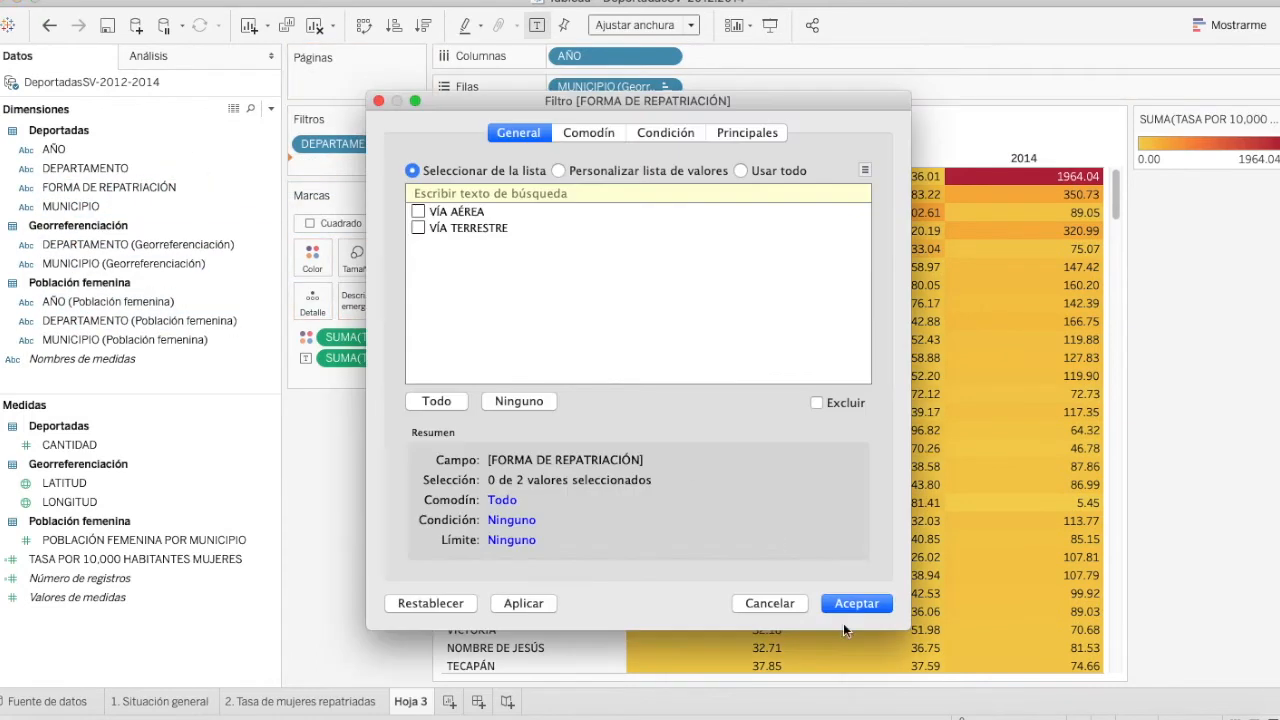
{"action": "left_click", "coordinate": [440, 401]}
{"action": "left_click", "coordinate": [853, 604]}
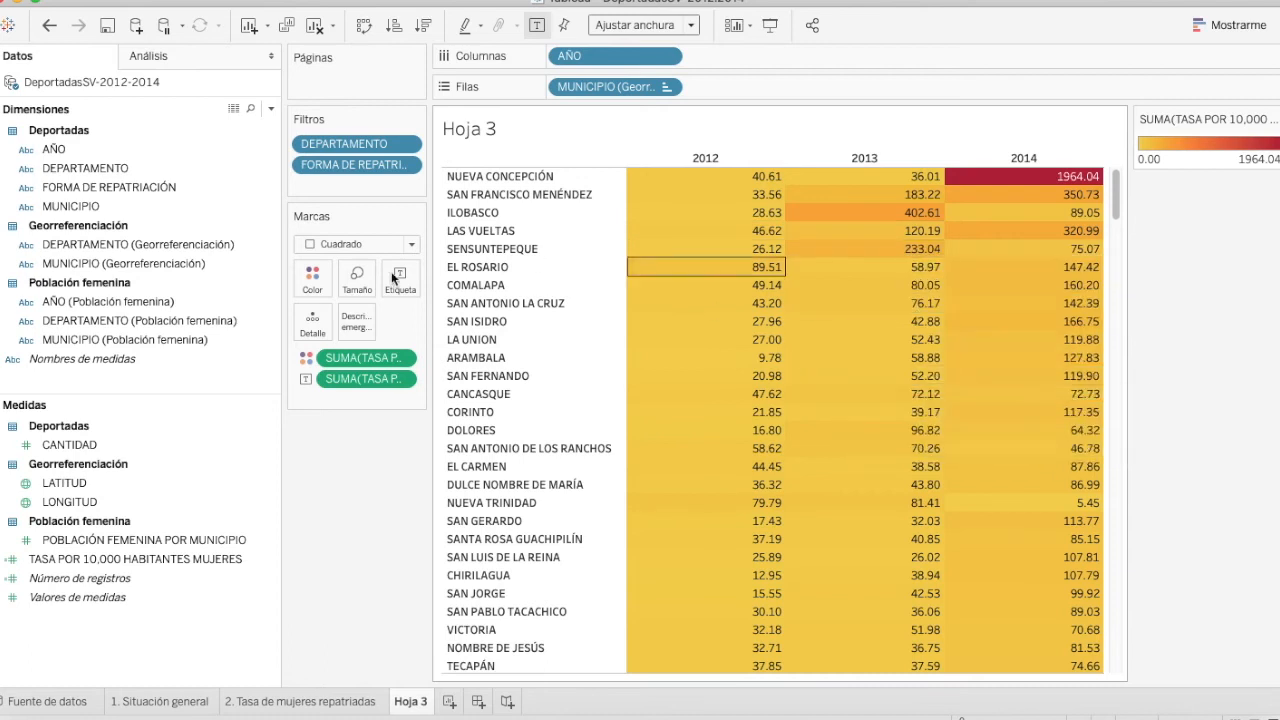
Empty the highlight table's tooltip and disable Incluir botones de comando and Permitir selección por categoría.
{"action": "left_click", "coordinate": [375, 322]}
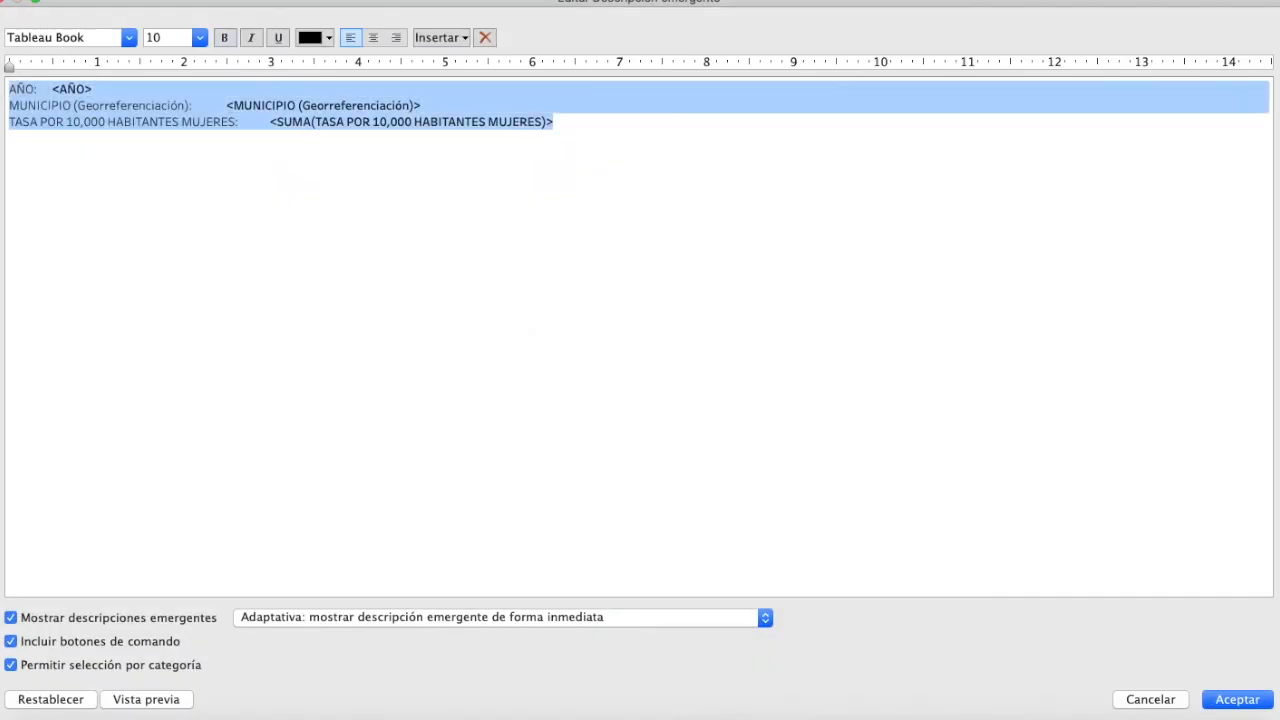
{"action": "key", "text": "Delete"}
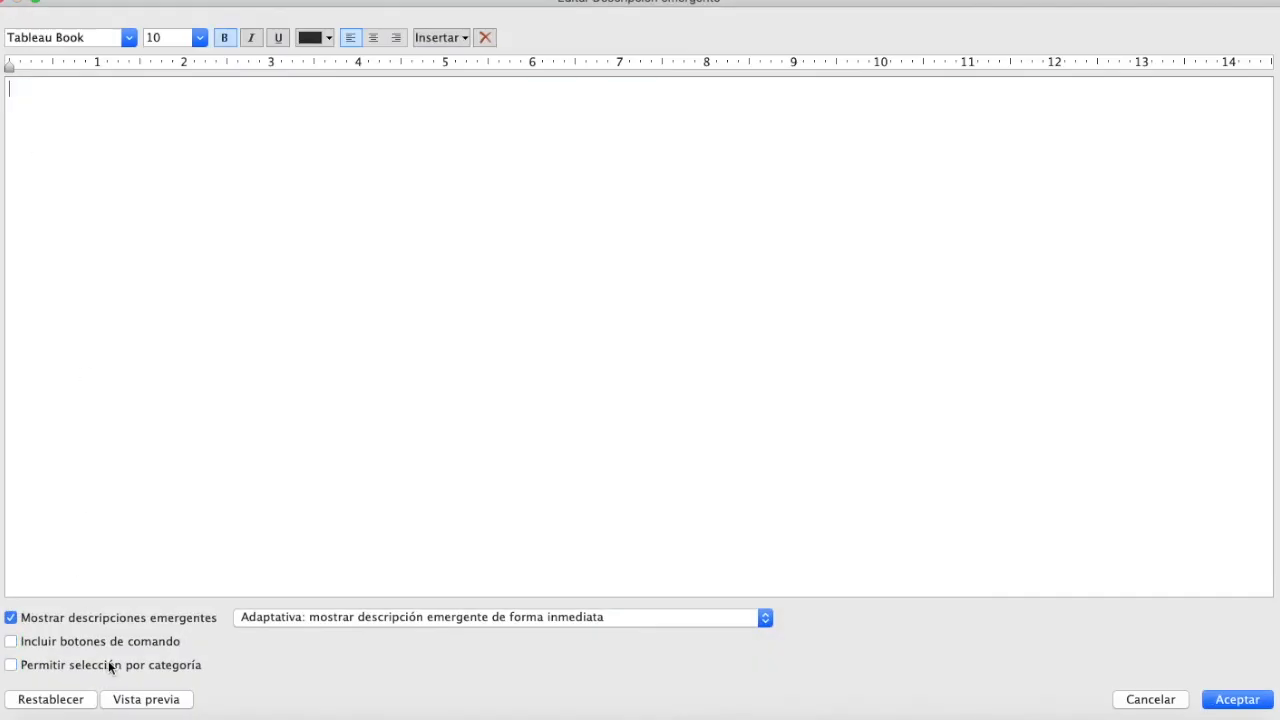
{"action": "left_click", "coordinate": [1236, 700]}
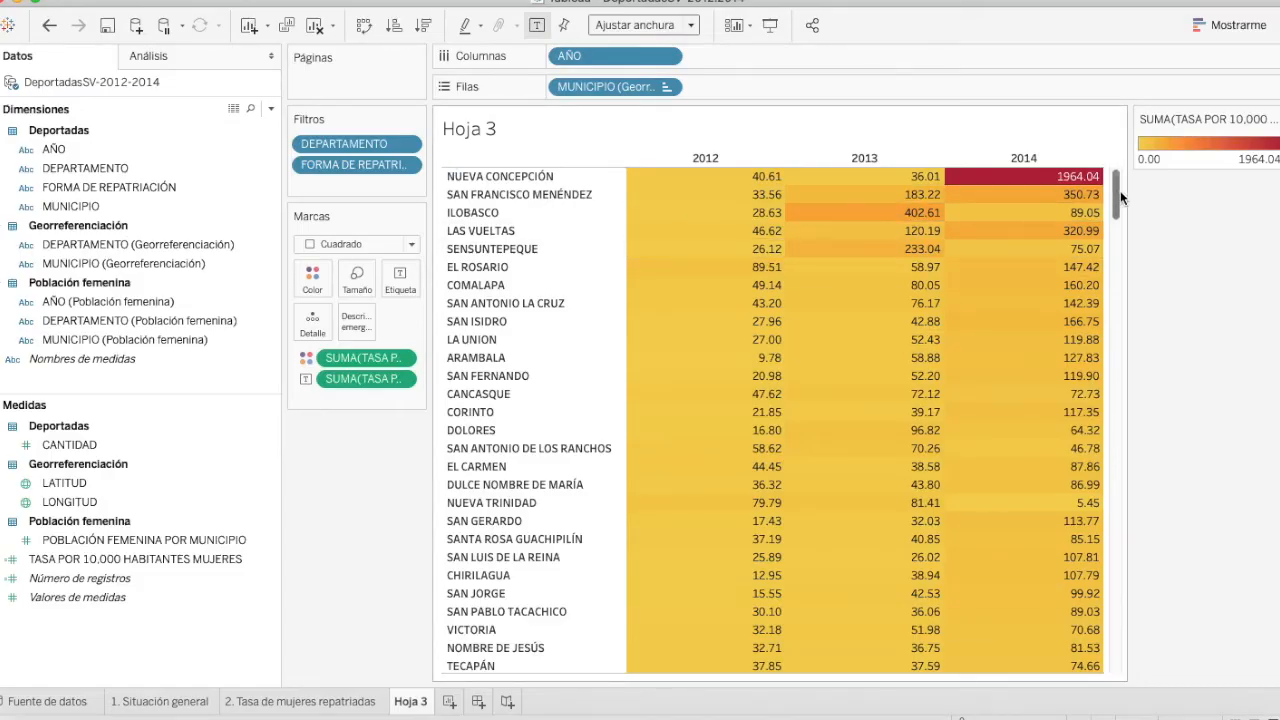
{"action": "scroll", "coordinate": [1123, 196], "scroll_direction": "down", "scroll_amount": 5}
{"action": "left_click_drag", "start_coordinate": [1166, 86], "coordinate": [1167, 33]}
Copy the full title text of the 2. Tasa de mujeres repatriadas sheet.
{"action": "left_click", "coordinate": [270, 701]}
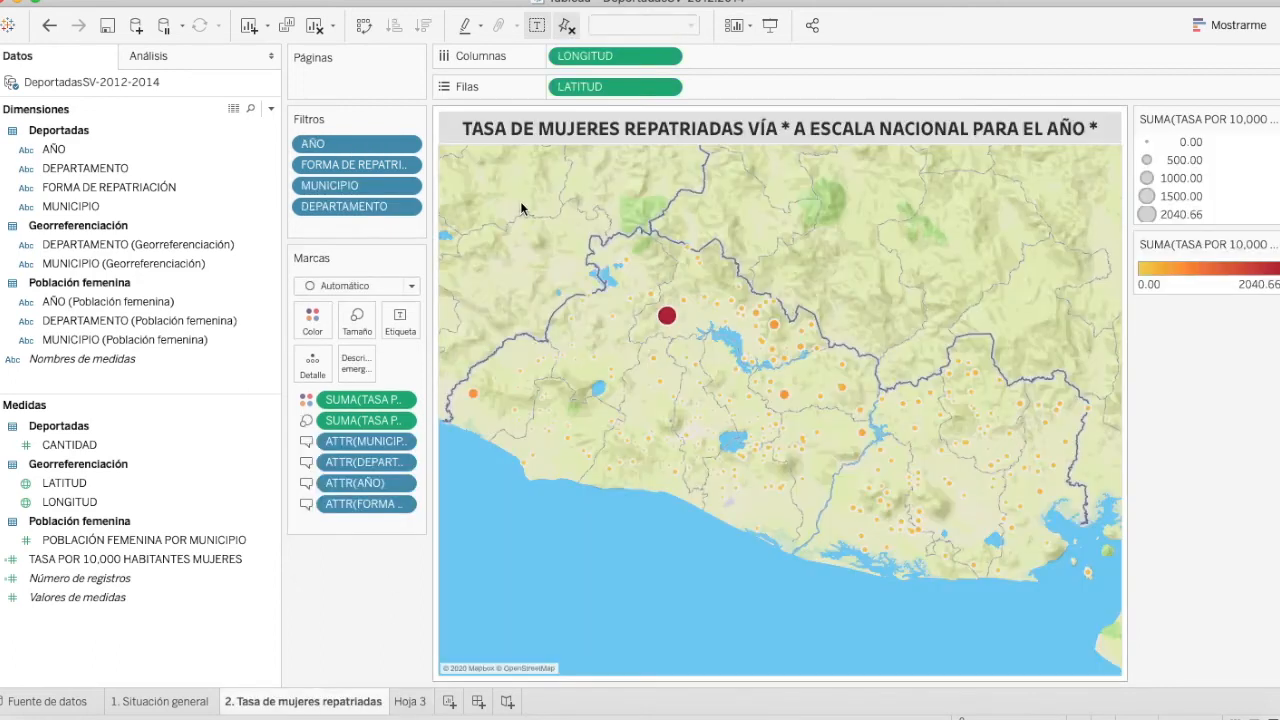
{"action": "double_click", "coordinate": [550, 133]}
{"action": "key", "text": "super+a"}
{"action": "key", "text": "super+c"}
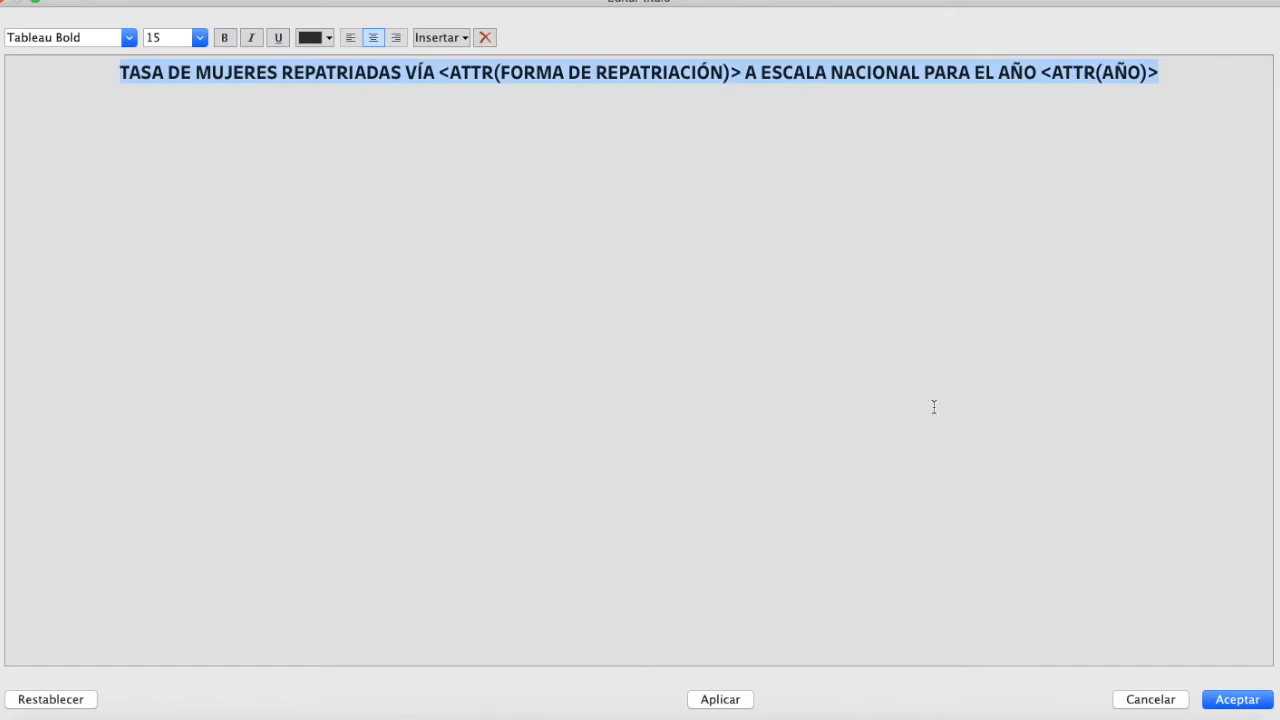
{"action": "left_click", "coordinate": [1237, 699]}
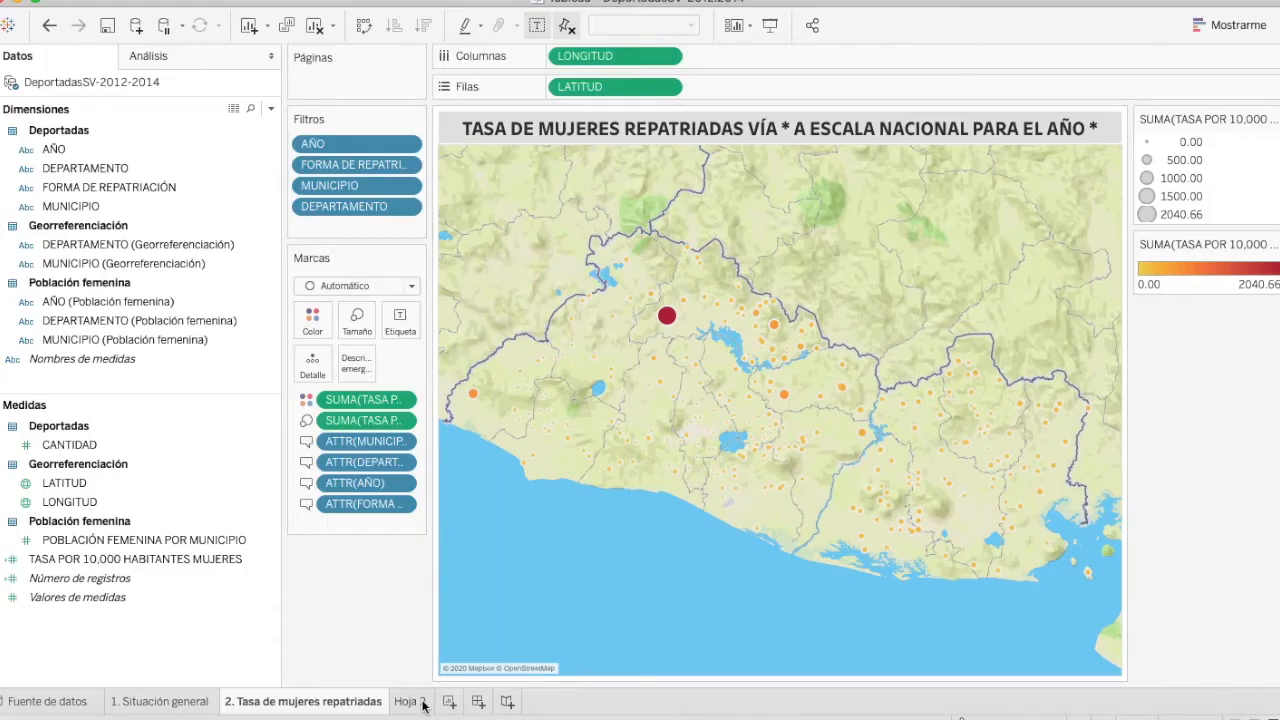
Replace the title of Hoja 3 with the title copied from the map sheet.
{"action": "left_click", "coordinate": [422, 704]}
{"action": "double_click", "coordinate": [509, 123]}
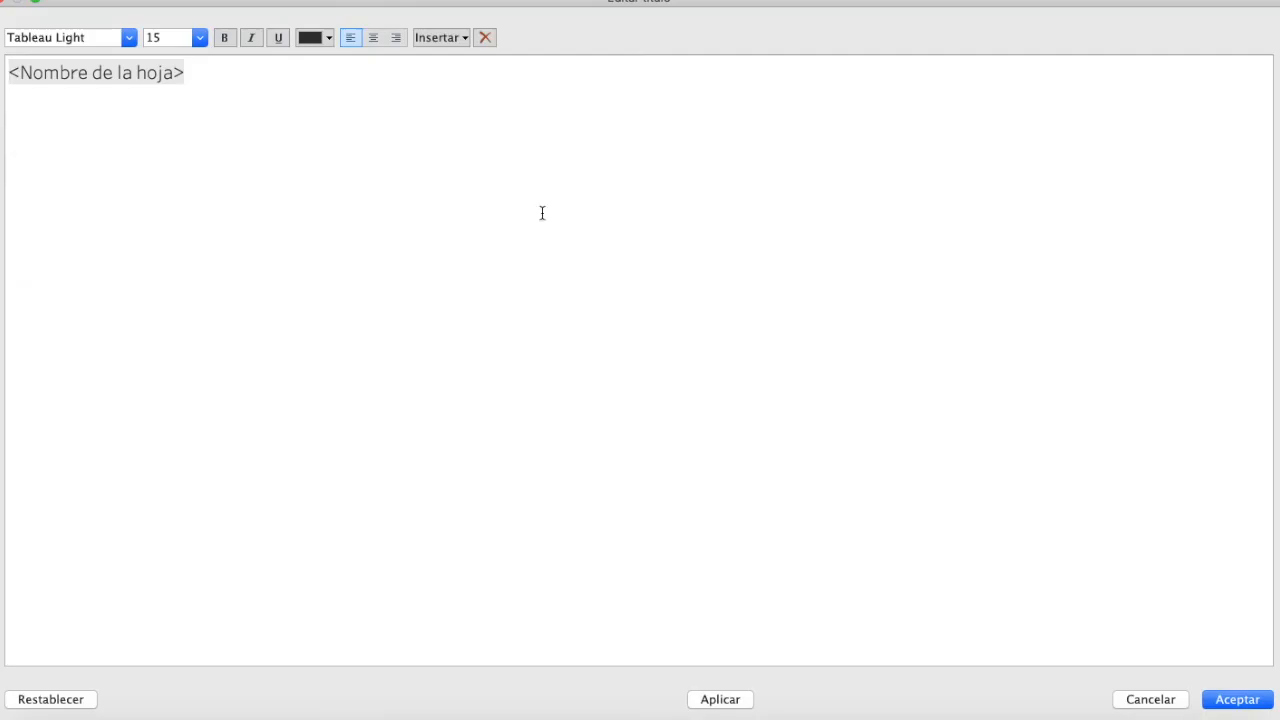
{"action": "key", "text": "super+a"}
{"action": "key", "text": "super+v"}
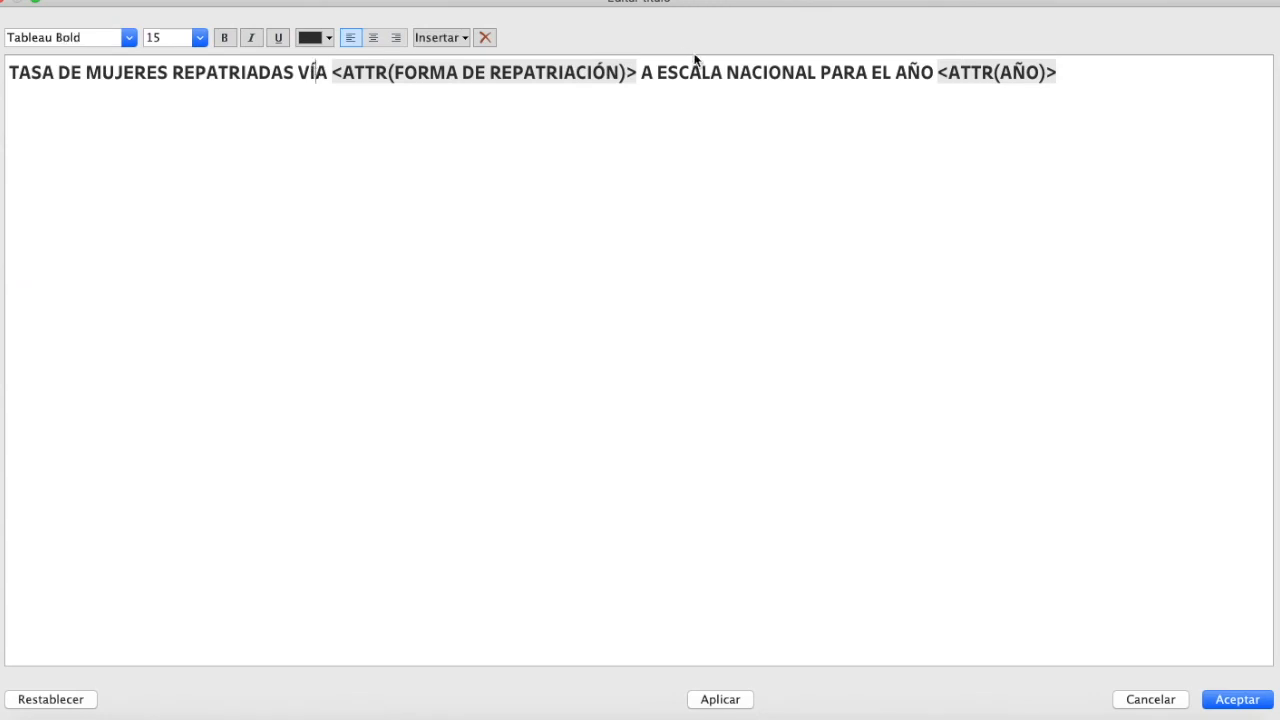
Replace the title's ending after the FORMA DE REPATRIACIÓN field with EN EL DEPARTAMENTO DE, followed by the DEPARTAMENTO field.
{"action": "left_click", "coordinate": [638, 72]}
{"action": "left_click_drag", "start_coordinate": [655, 72], "coordinate": [1104, 71]}
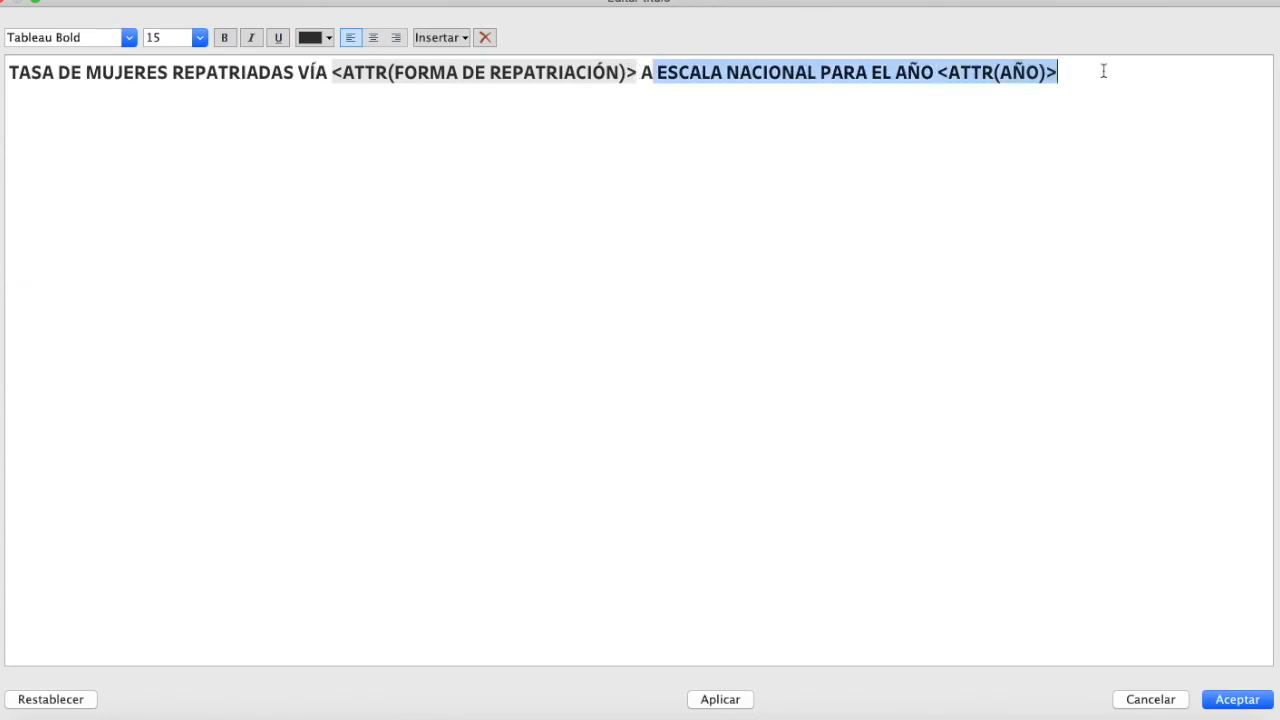
{"action": "left_click", "coordinate": [685, 70]}
{"action": "left_click_drag", "start_coordinate": [642, 70], "coordinate": [1138, 62]}
{"action": "type", "text": "EN"}
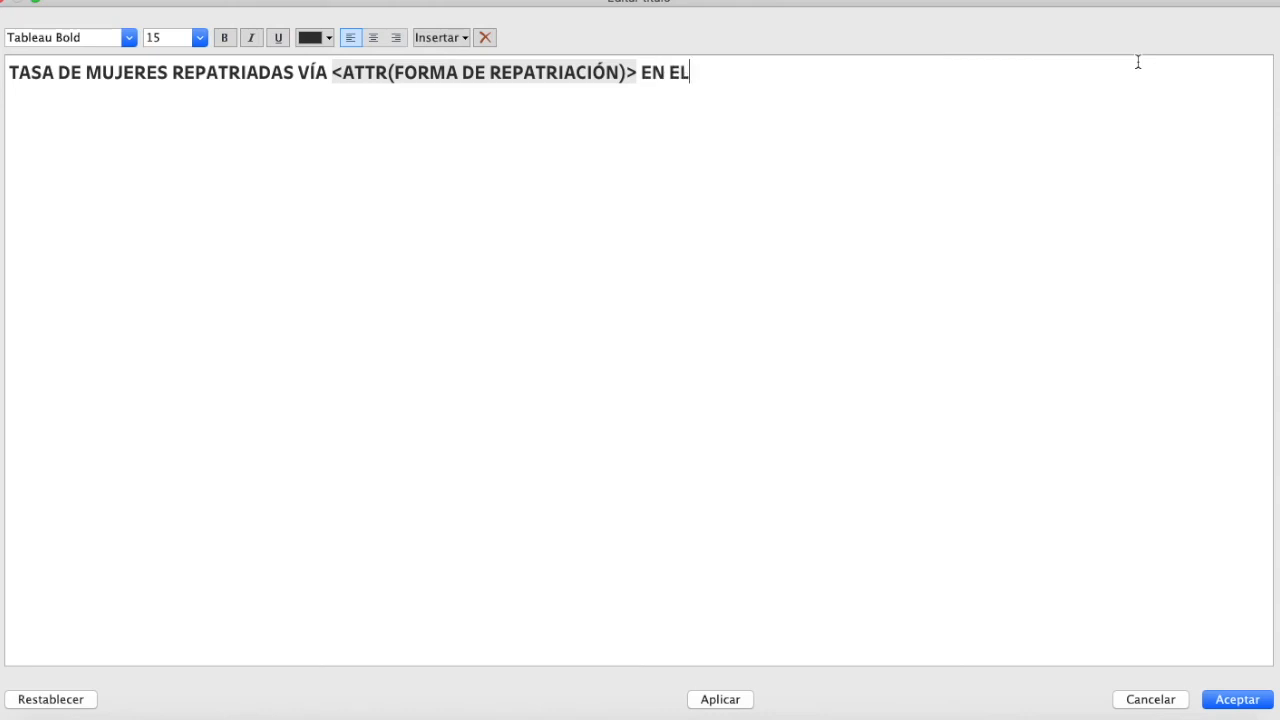
{"action": "type", "text": "DEPARTAMENTO DE"}
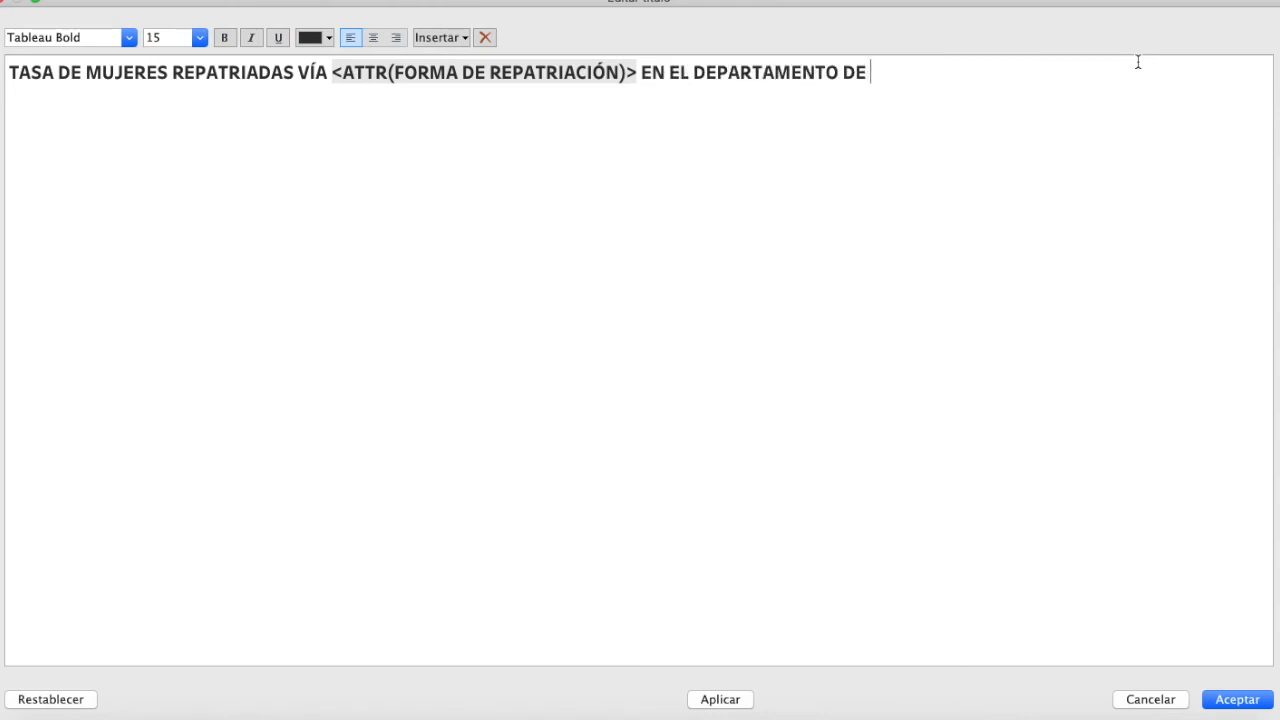
{"action": "left_click", "coordinate": [441, 37]}
{"action": "left_click", "coordinate": [529, 308]}
{"action": "left_click", "coordinate": [1237, 699]}
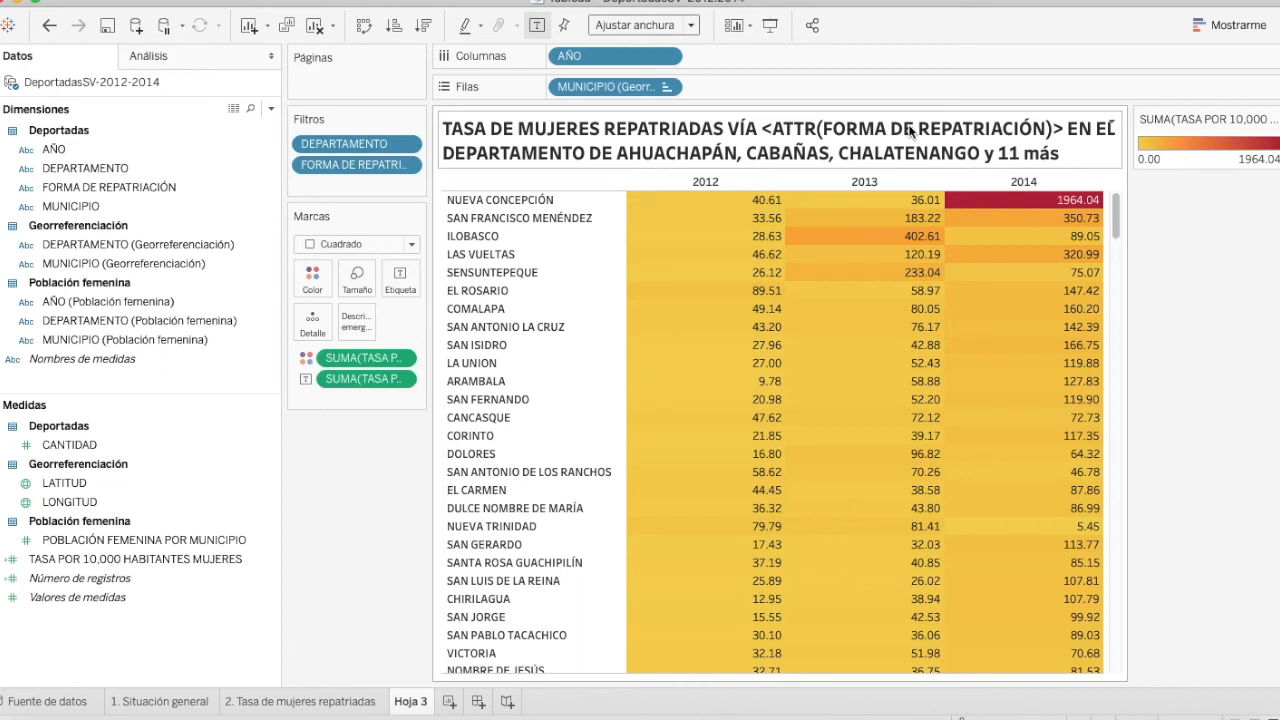
Add the DEPARTAMENTO dimension to the tooltip marks and replace the title's department field with ATTR(DEPARTAMENTO).
{"action": "left_click_drag", "start_coordinate": [340, 145], "coordinate": [353, 320]}
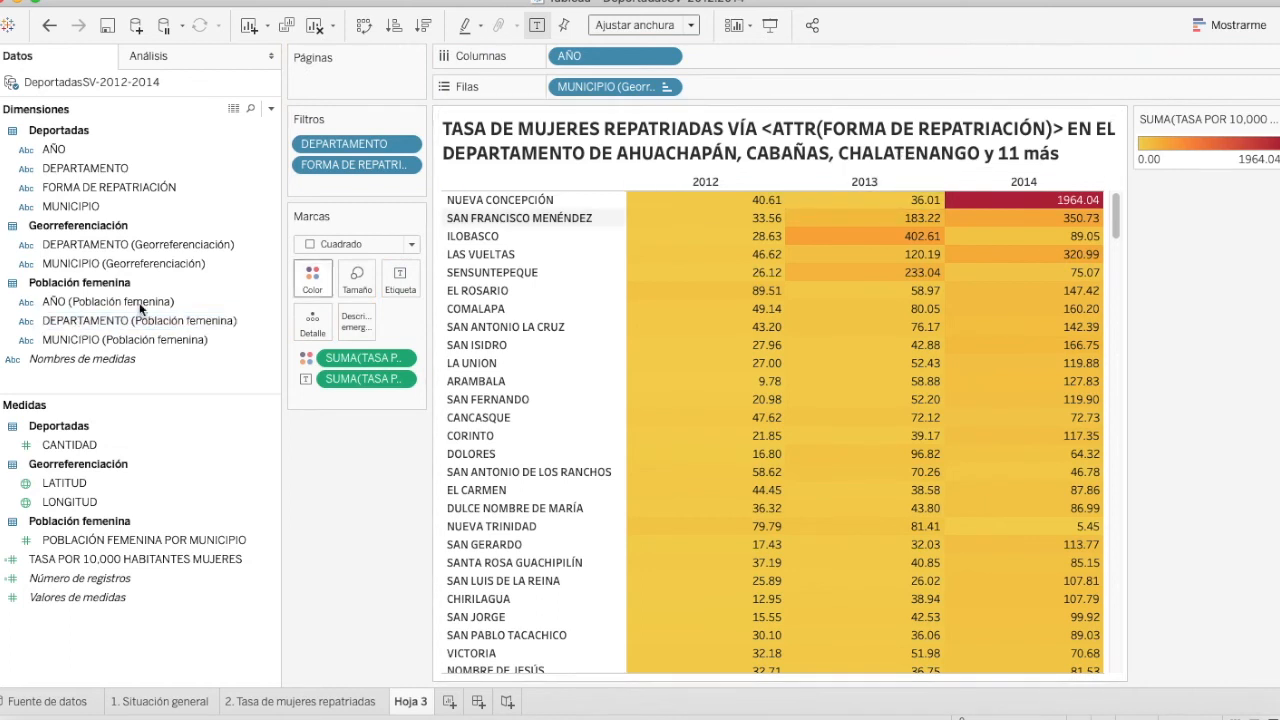
{"action": "left_click_drag", "start_coordinate": [88, 168], "coordinate": [355, 320]}
{"action": "double_click", "coordinate": [615, 141]}
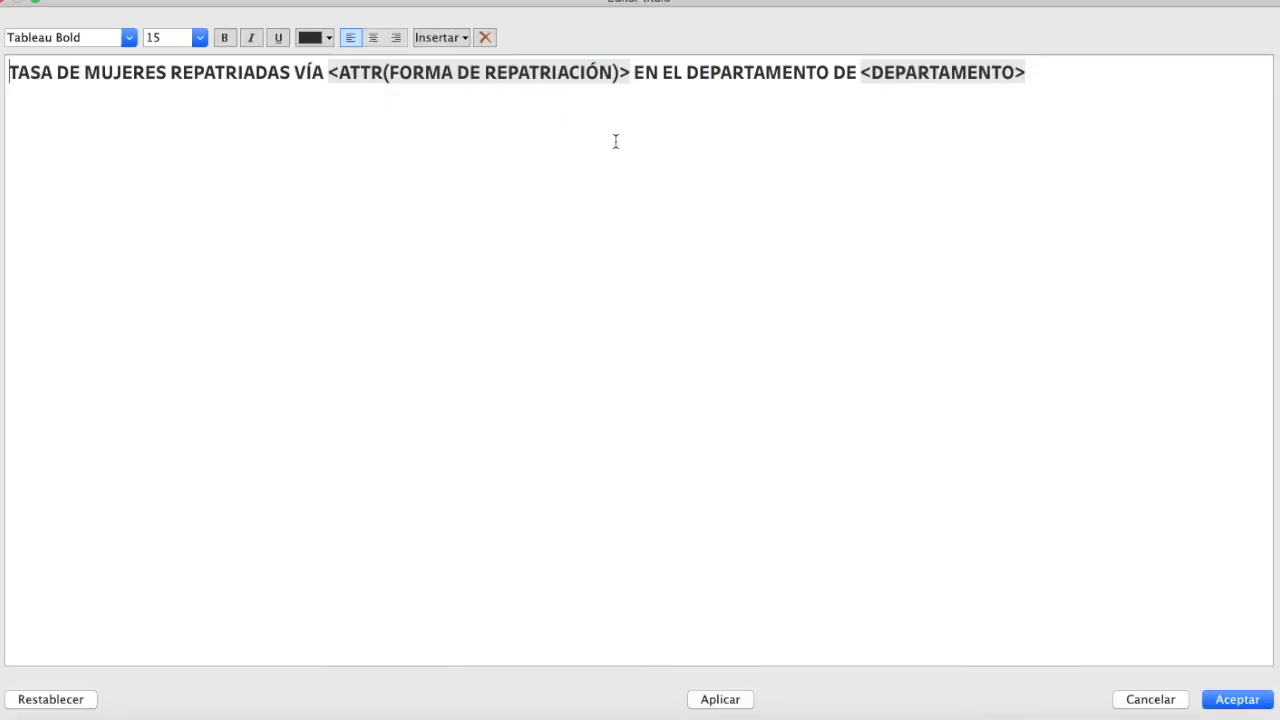
{"action": "left_click_drag", "start_coordinate": [1106, 74], "coordinate": [914, 76]}
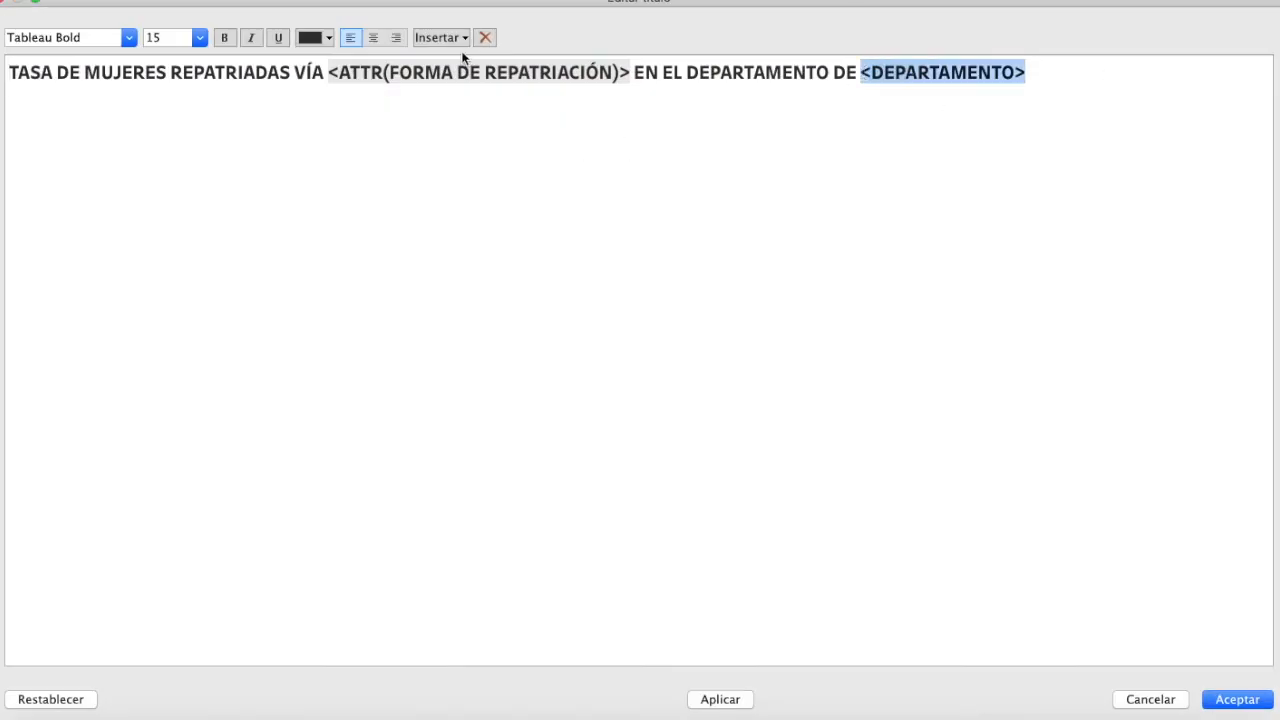
{"action": "left_click", "coordinate": [449, 40]}
{"action": "left_click", "coordinate": [493, 290]}
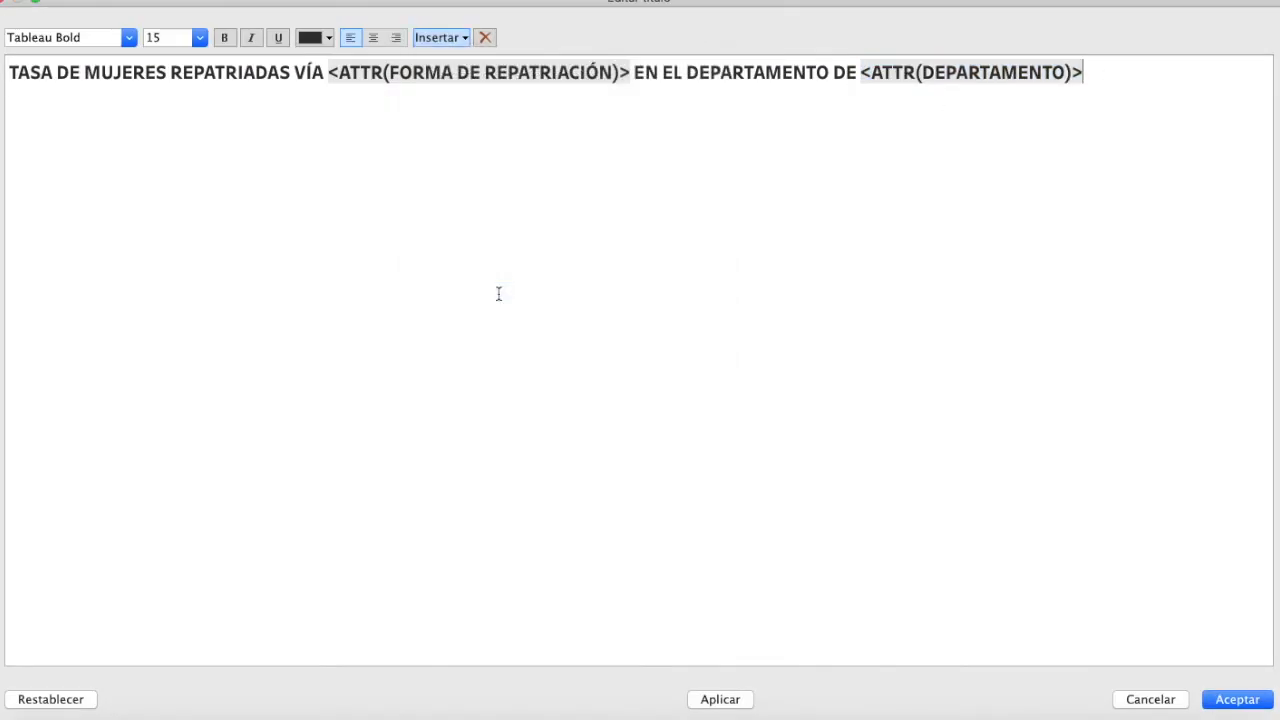
{"action": "left_click", "coordinate": [1238, 699]}
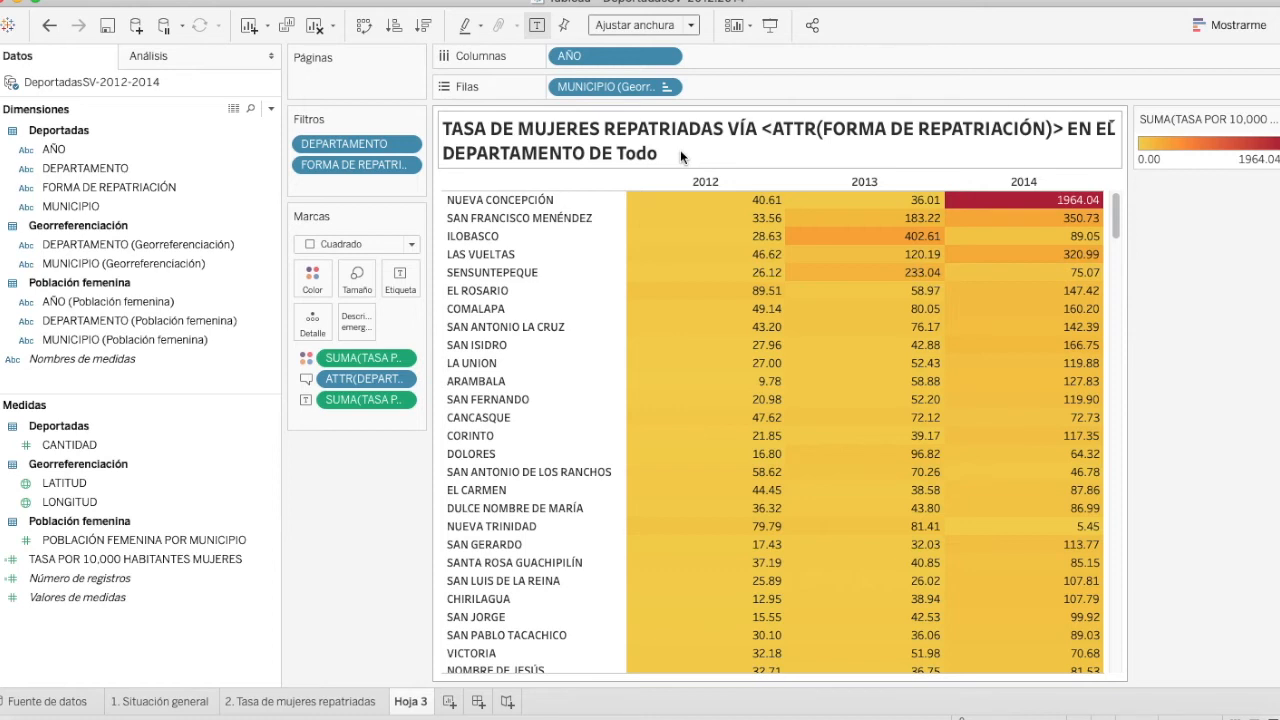
Shade the sheet title's background black at 10% opacity and close the title formatting.
{"action": "right_click", "coordinate": [680, 150]}
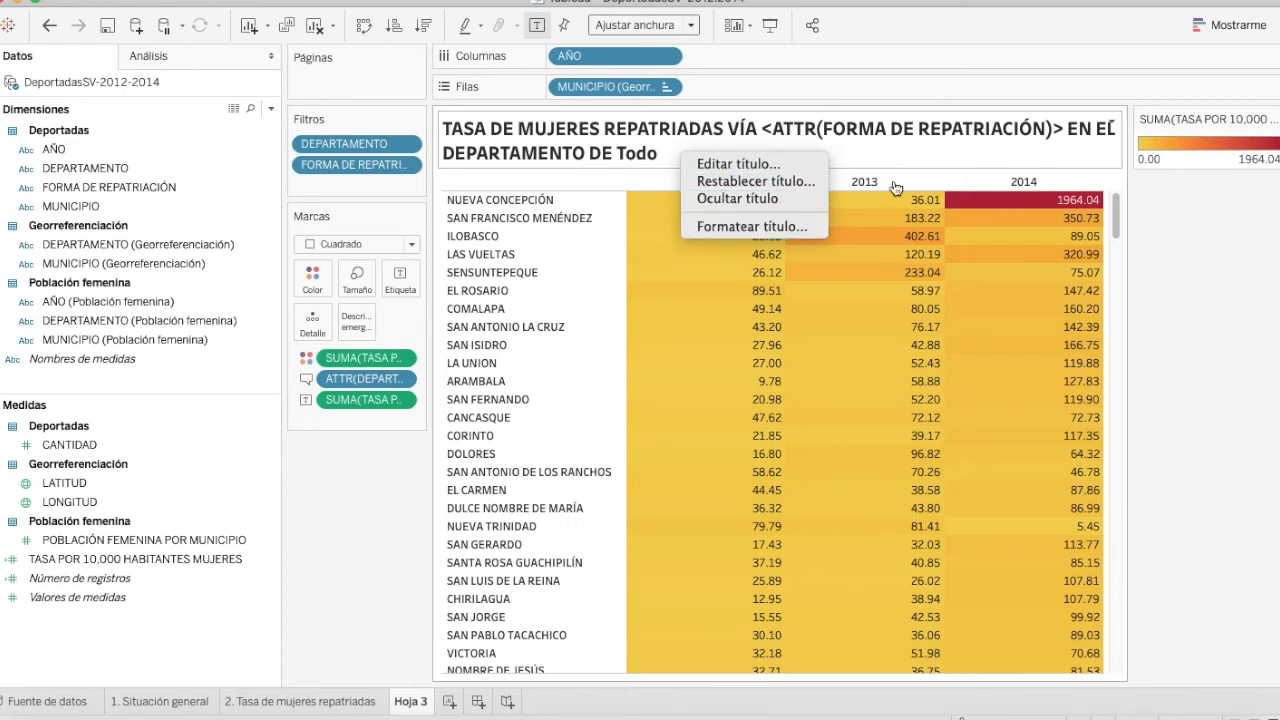
{"action": "left_click", "coordinate": [752, 226]}
{"action": "left_click", "coordinate": [125, 114]}
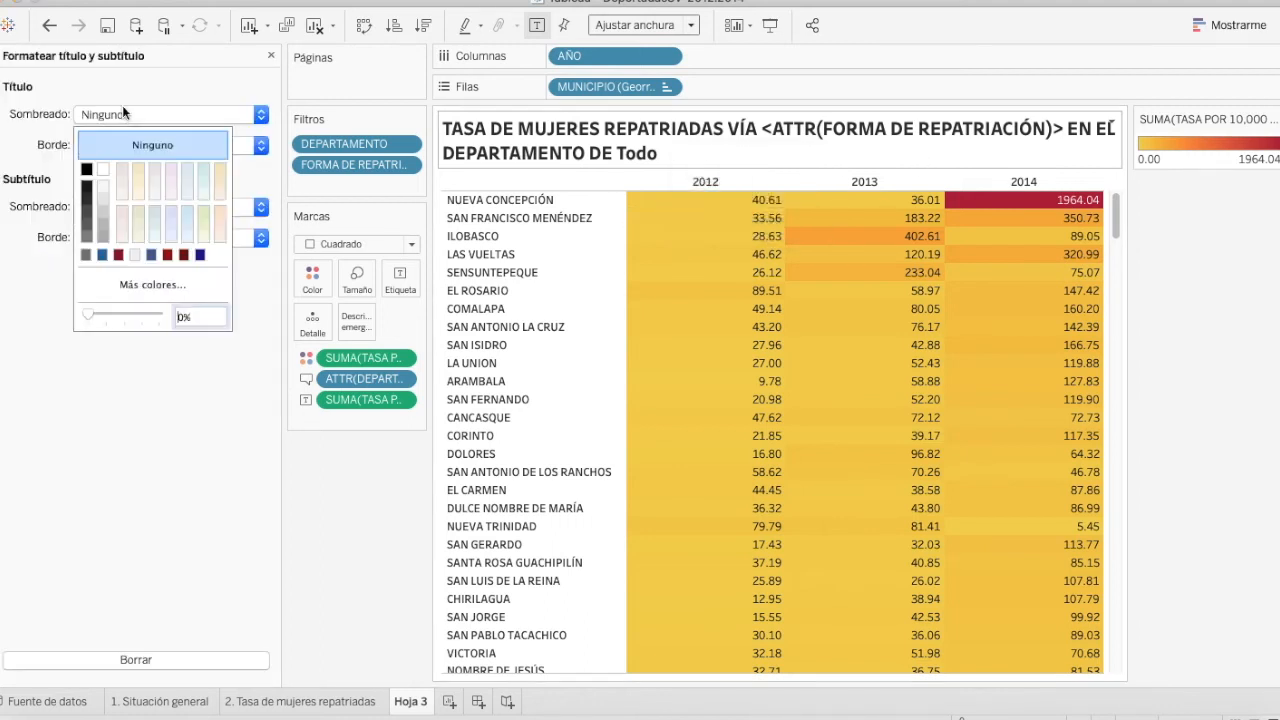
{"action": "left_click", "coordinate": [86, 169]}
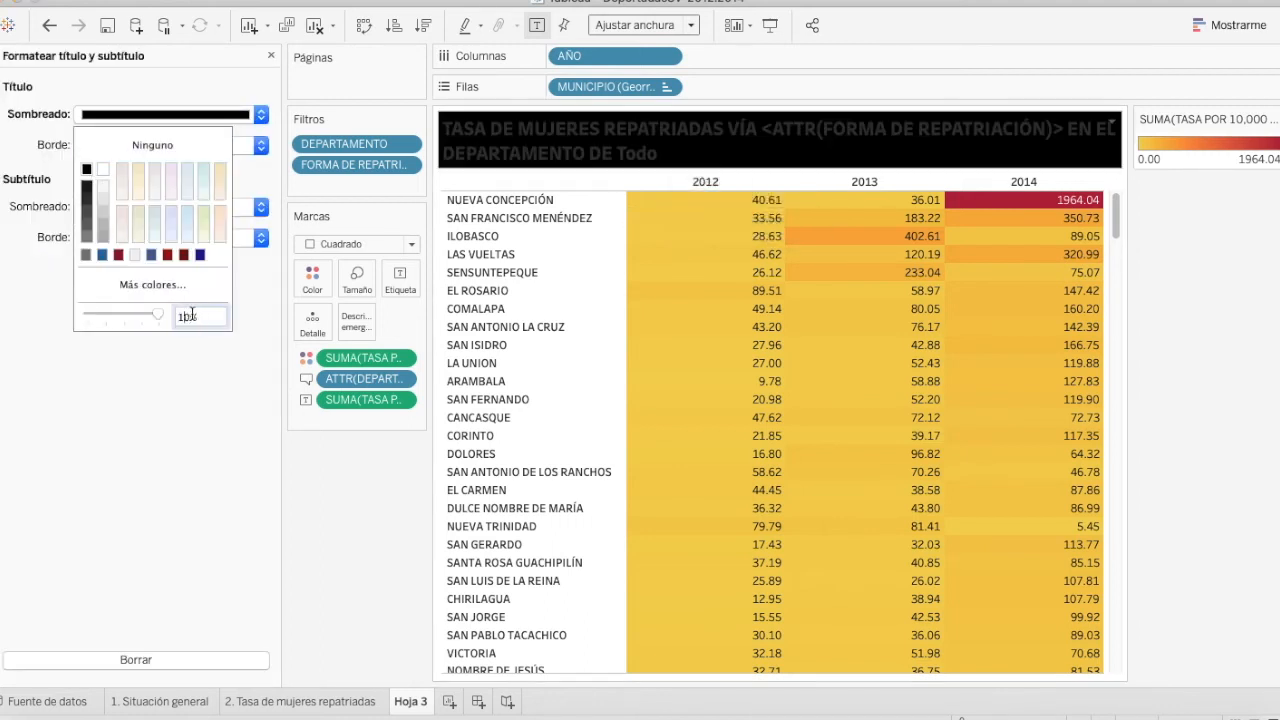
{"action": "key", "text": "Return"}
{"action": "left_click", "coordinate": [354, 616]}
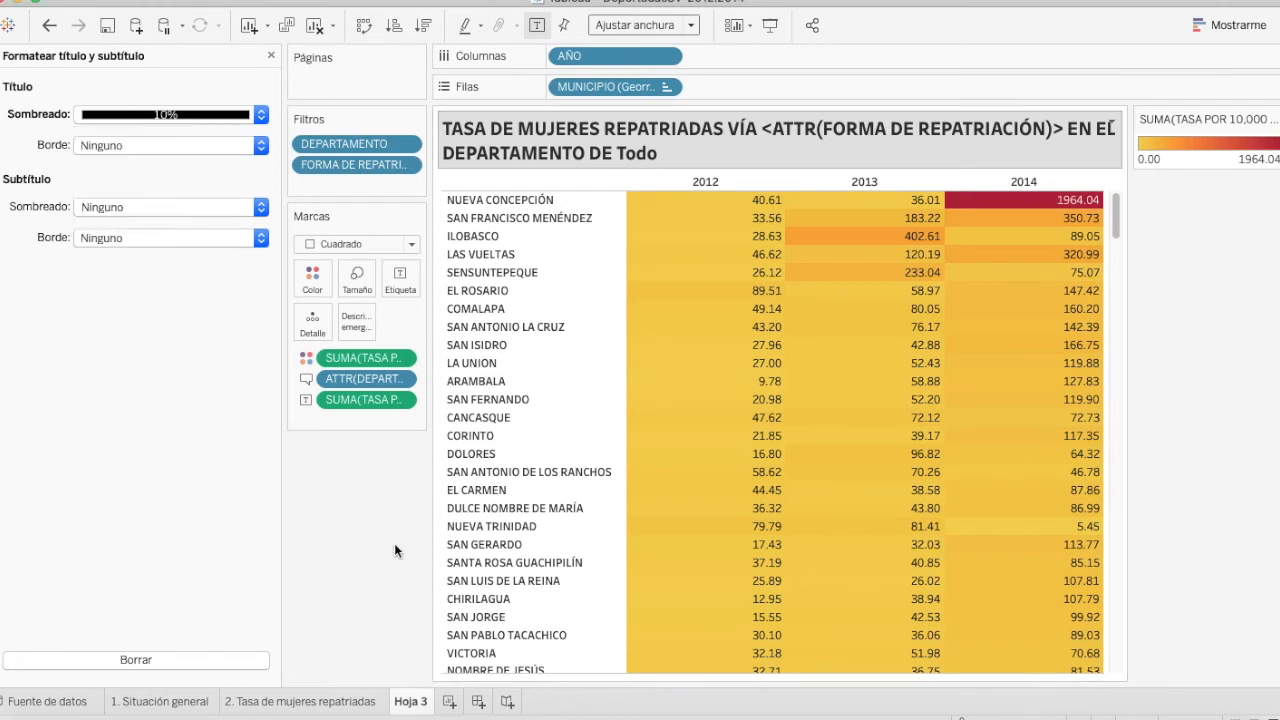
{"action": "left_click", "coordinate": [271, 56]}
Add the FORMA DE REPATRIACIÓN dimension to the tooltip marks and reapply the sheet title so its field resolves.
{"action": "left_click", "coordinate": [66, 169]}
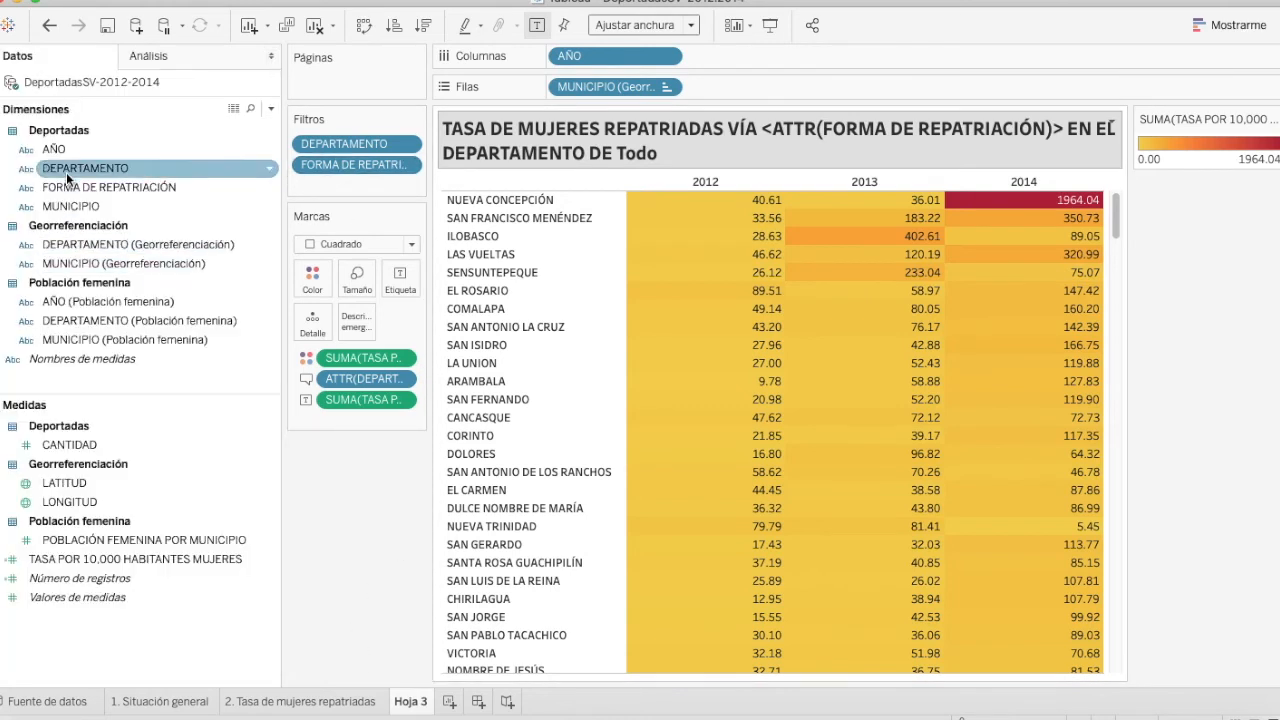
{"action": "left_click_drag", "start_coordinate": [88, 187], "coordinate": [363, 320]}
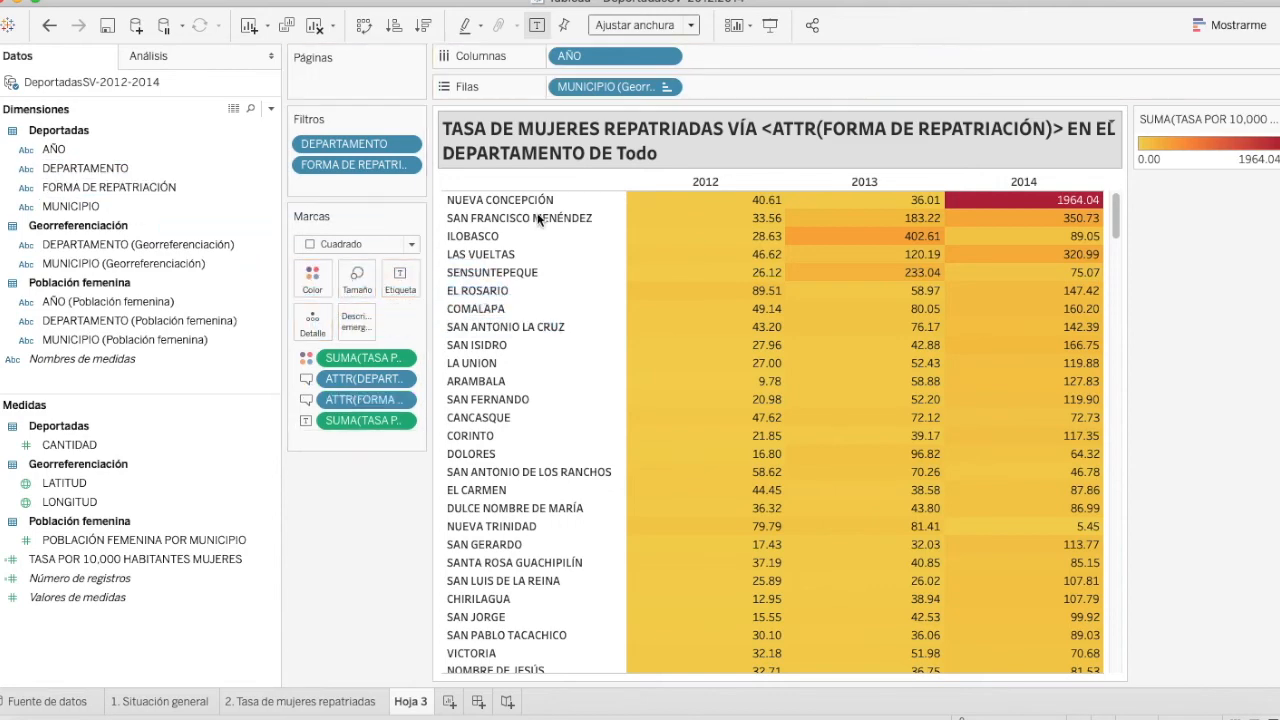
{"action": "double_click", "coordinate": [663, 142]}
{"action": "left_click", "coordinate": [1238, 700]}
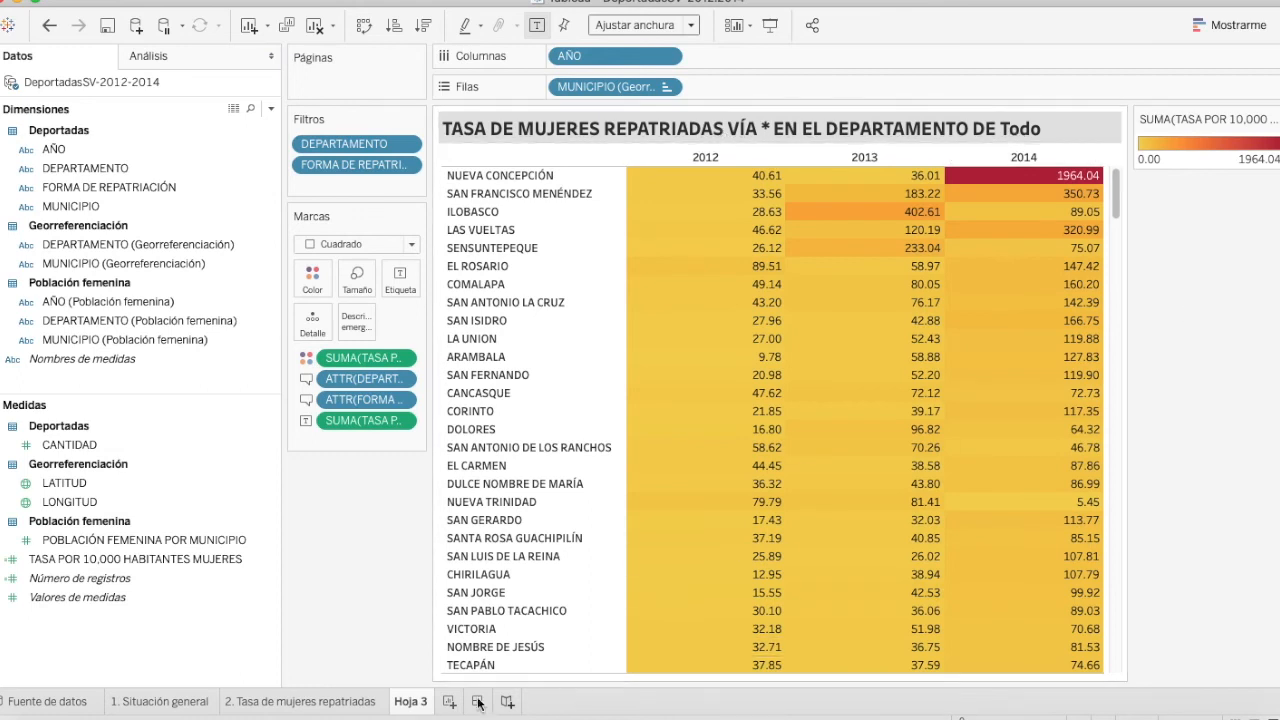
Rename Hoja 3 as 3. Tabla de tasas and save the workbook.
{"action": "double_click", "coordinate": [410, 701]}
{"action": "type", "text": "3. Tabla de tasas"}
{"action": "key", "text": "Return"}
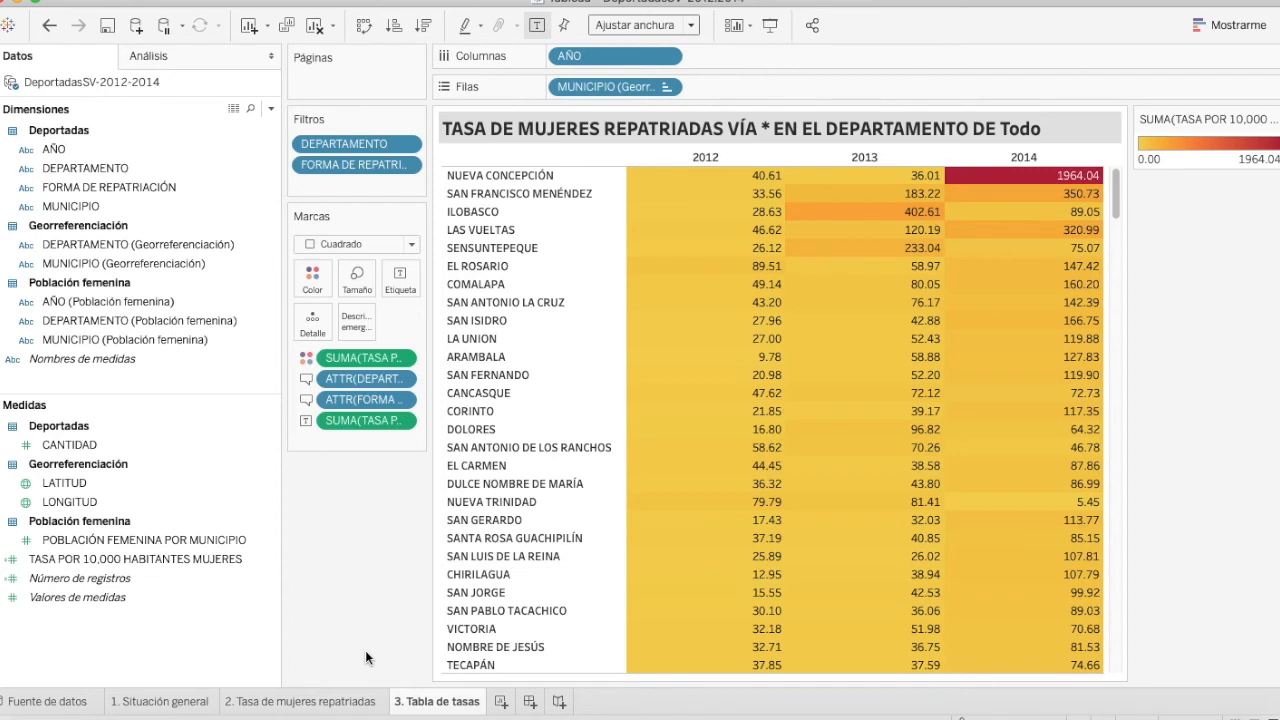
{"action": "left_click", "coordinate": [108, 28]}
Create a new dashboard and name it 1. Comportamiento general.
{"action": "left_click", "coordinate": [530, 702]}
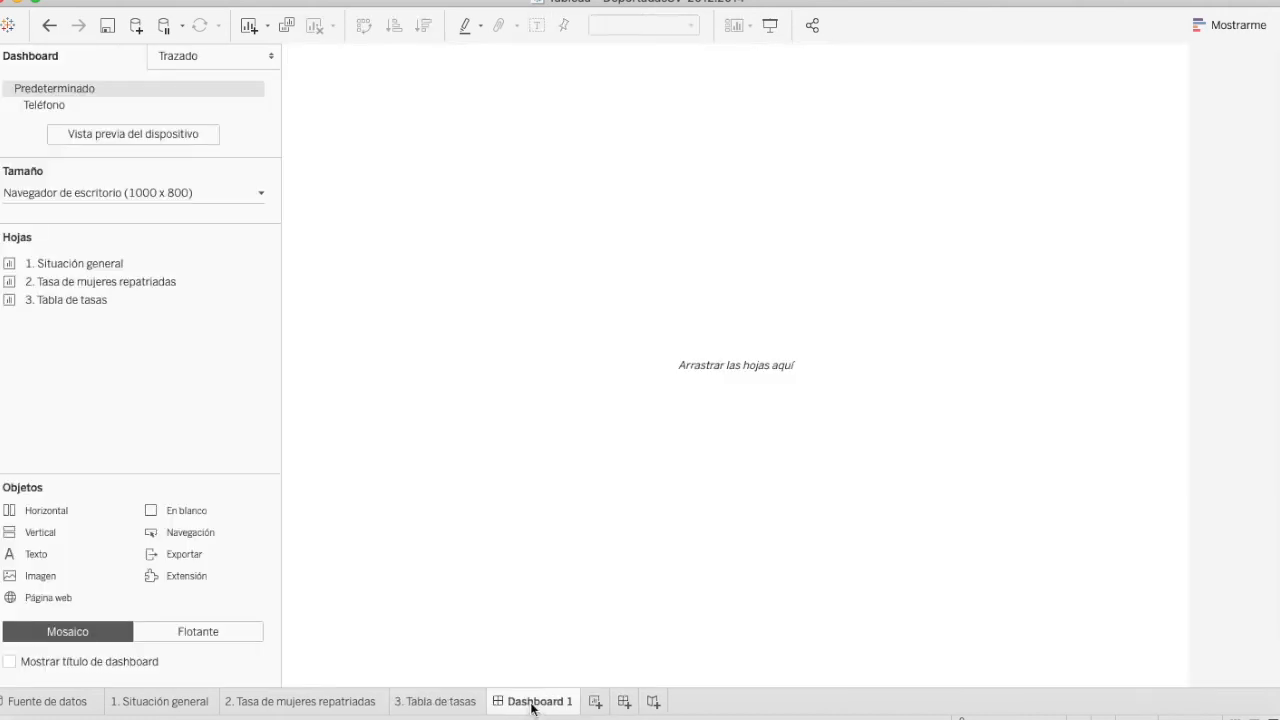
{"action": "double_click", "coordinate": [530, 702]}
{"action": "type", "text": "1. Comportamiento general"}
{"action": "key", "text": "Return"}
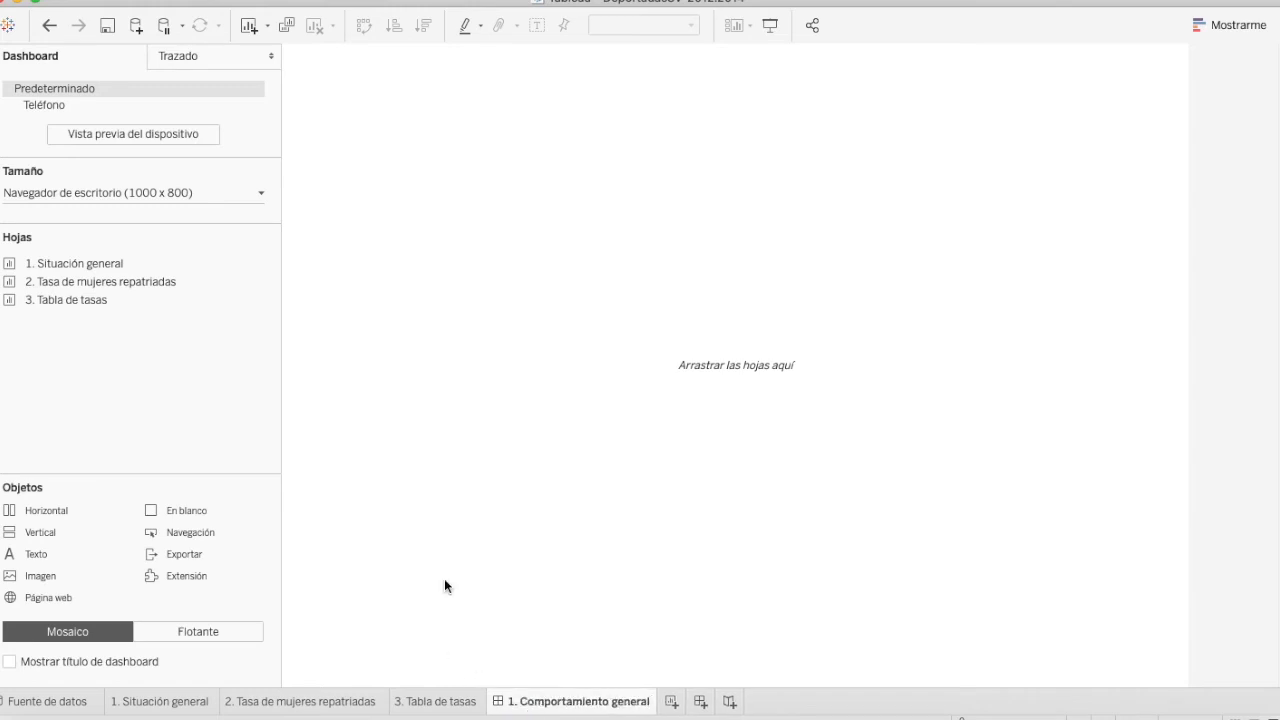
Place the 1. Situación general sheet on the dashboard and move its CANTIDAD color legend below the treemap.
{"action": "left_click_drag", "start_coordinate": [50, 275], "coordinate": [870, 349]}
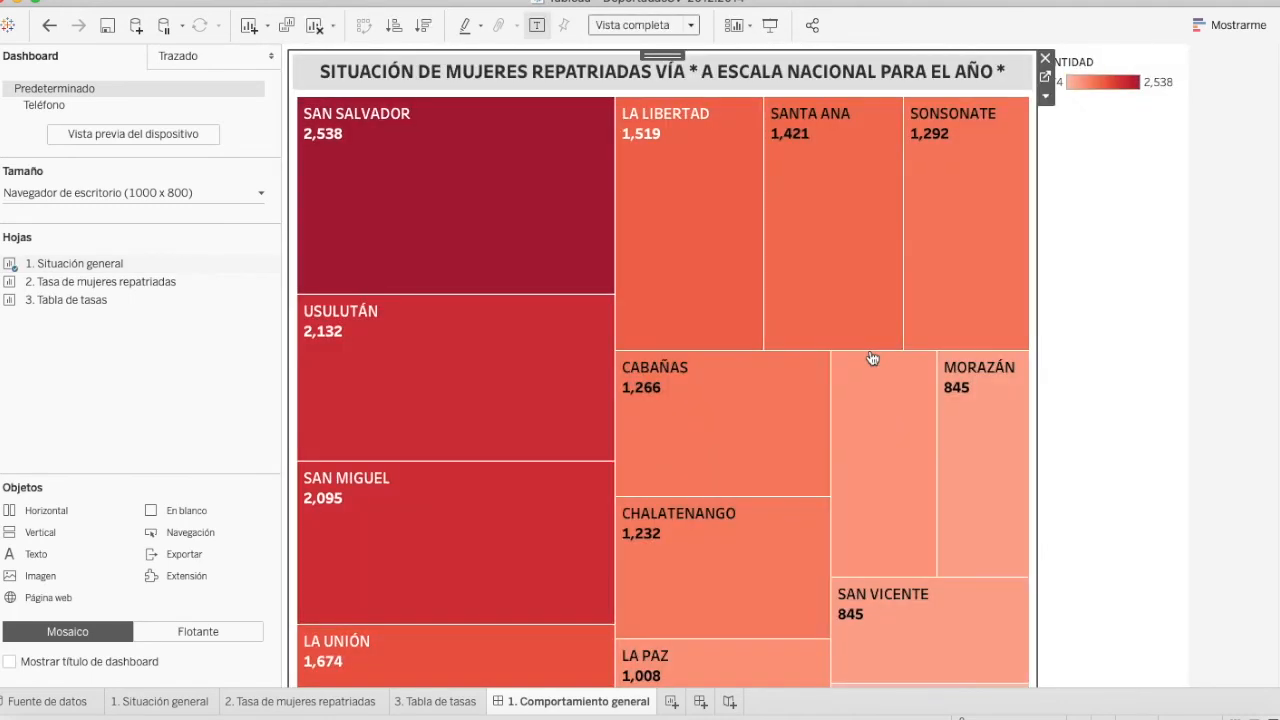
{"action": "left_click", "coordinate": [1178, 67]}
{"action": "left_click_drag", "start_coordinate": [1076, 89], "coordinate": [508, 617]}
Change the color legend's title to CANTIDAD DE CASOS in the Tableau Bold font.
{"action": "double_click", "coordinate": [423, 634]}
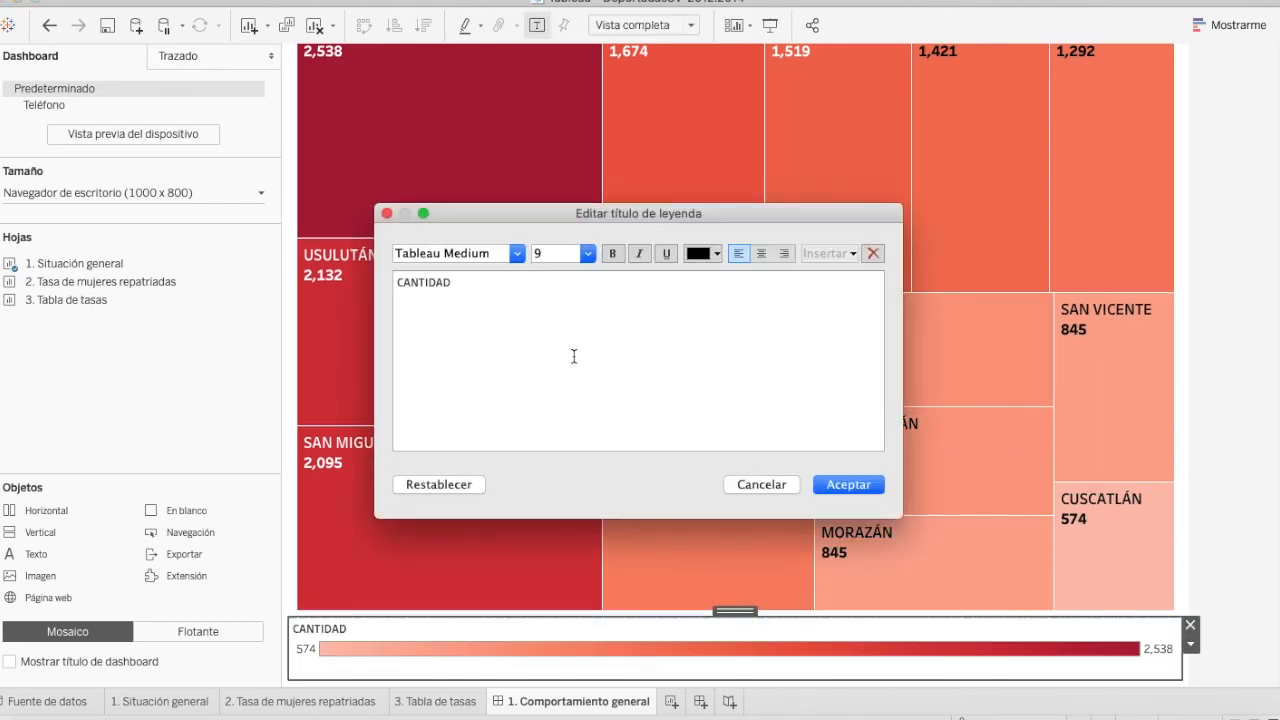
{"action": "type", "text": "CANTIDAD DE CASOS"}
{"action": "key", "text": "super+a"}
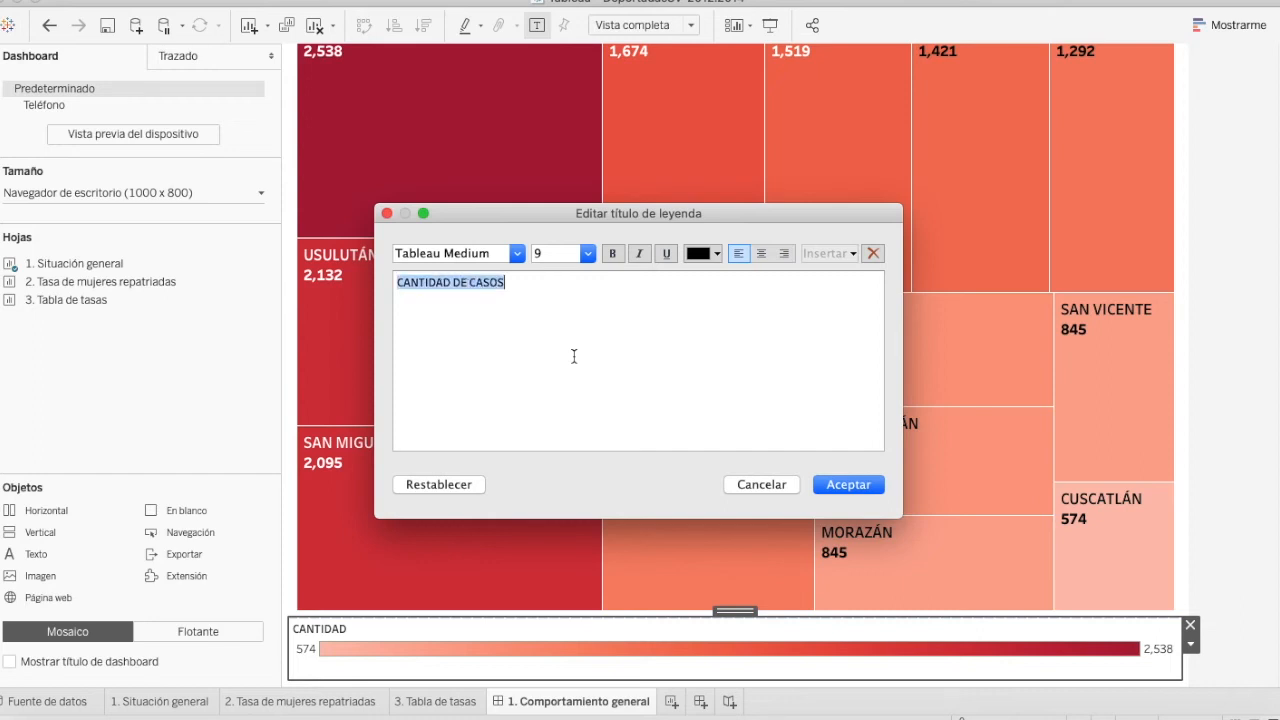
{"action": "left_click", "coordinate": [517, 253]}
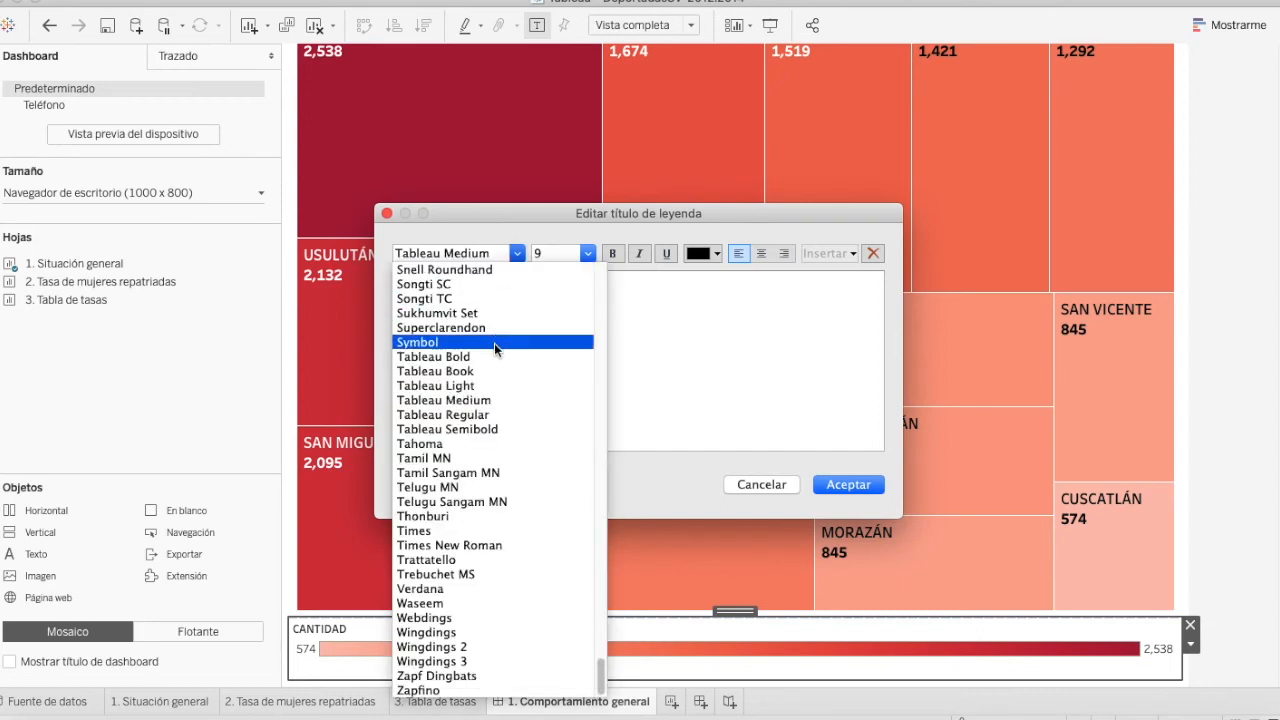
{"action": "left_click", "coordinate": [495, 356]}
{"action": "left_click", "coordinate": [836, 485]}
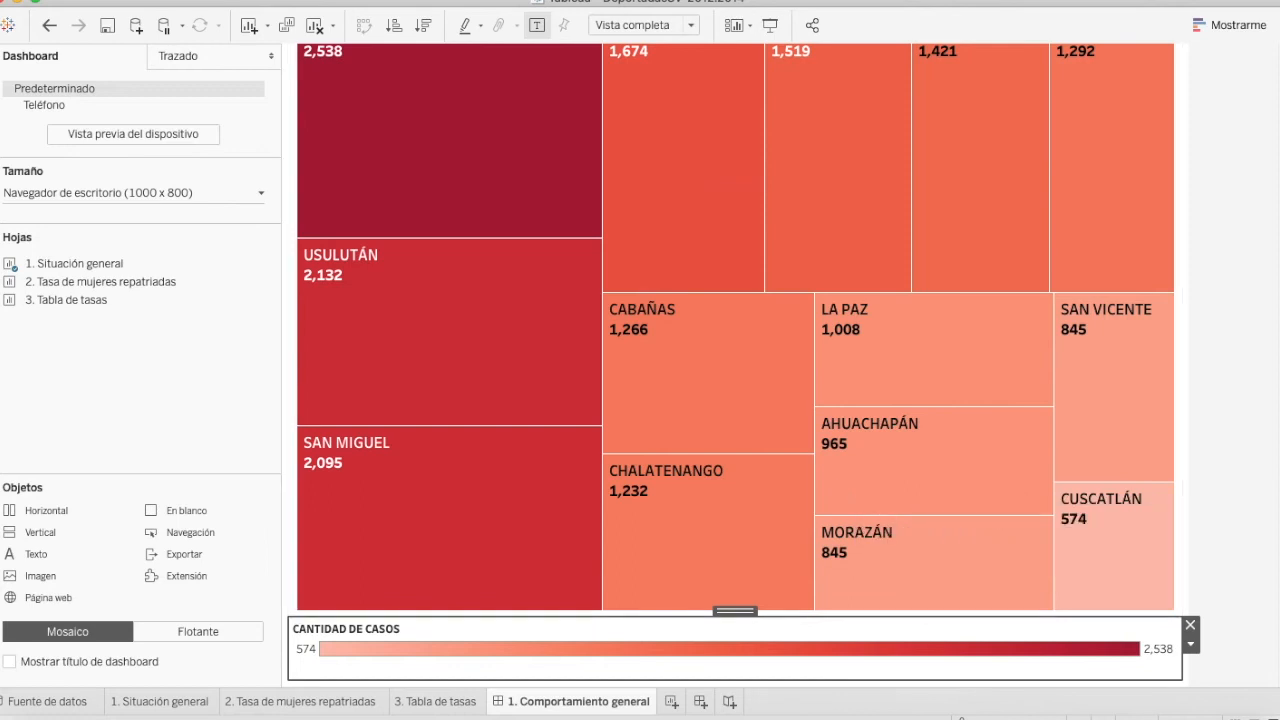
{"action": "left_click", "coordinate": [1266, 478]}
{"action": "scroll", "coordinate": [1265, 478], "scroll_direction": "up", "scroll_amount": 3}
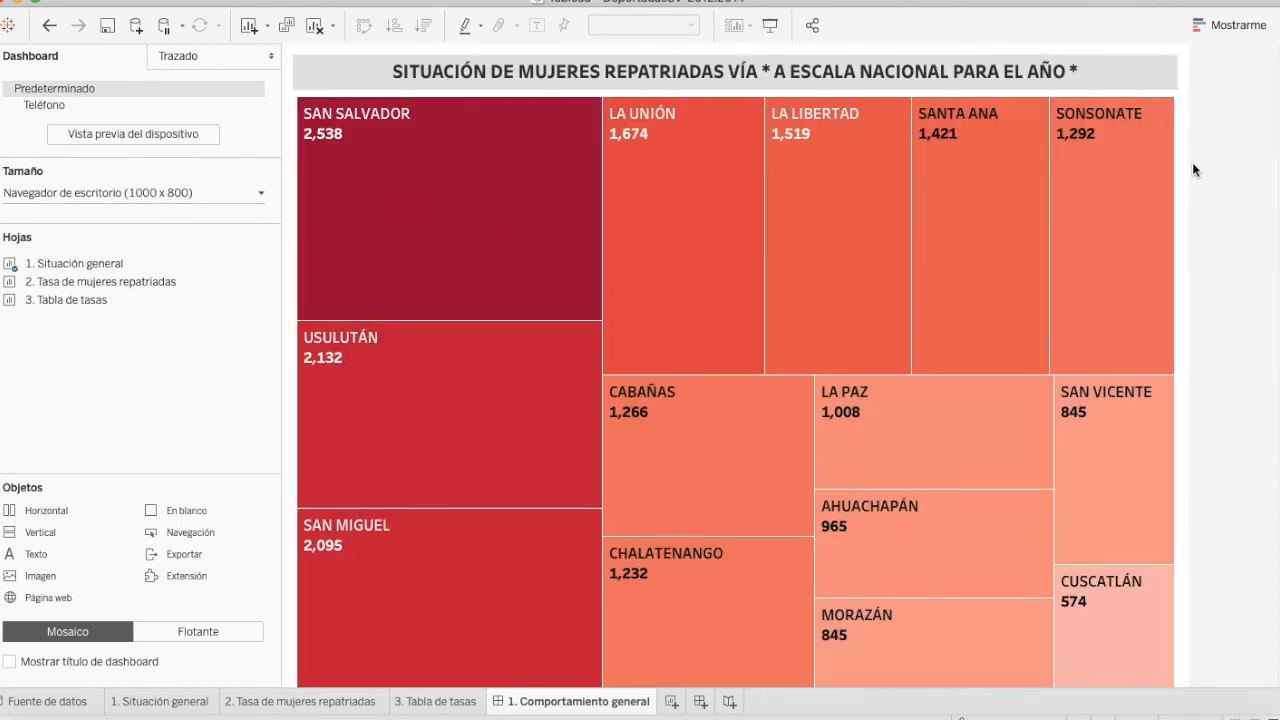
{"action": "scroll", "coordinate": [1211, 385], "scroll_direction": "down", "scroll_amount": 3}
{"action": "scroll", "coordinate": [1211, 390], "scroll_direction": "up", "scroll_amount": 3}
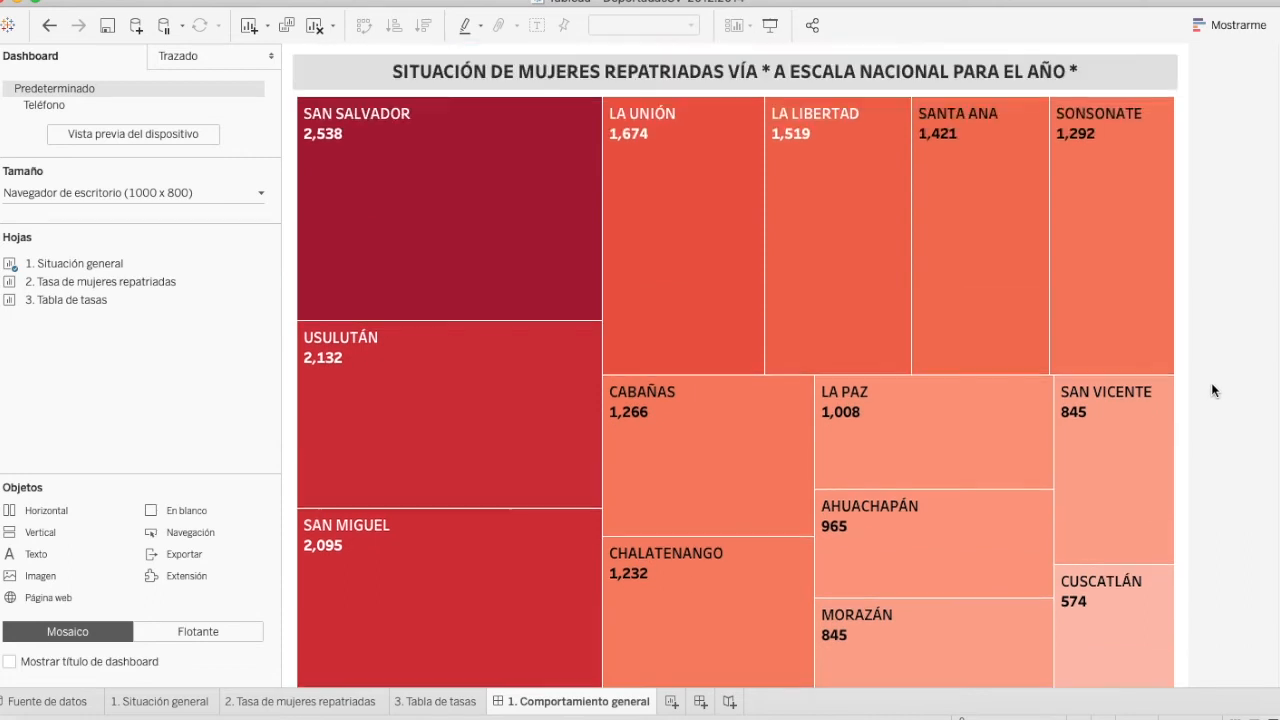
{"action": "left_click", "coordinate": [1134, 93]}
{"action": "left_click", "coordinate": [1191, 97]}
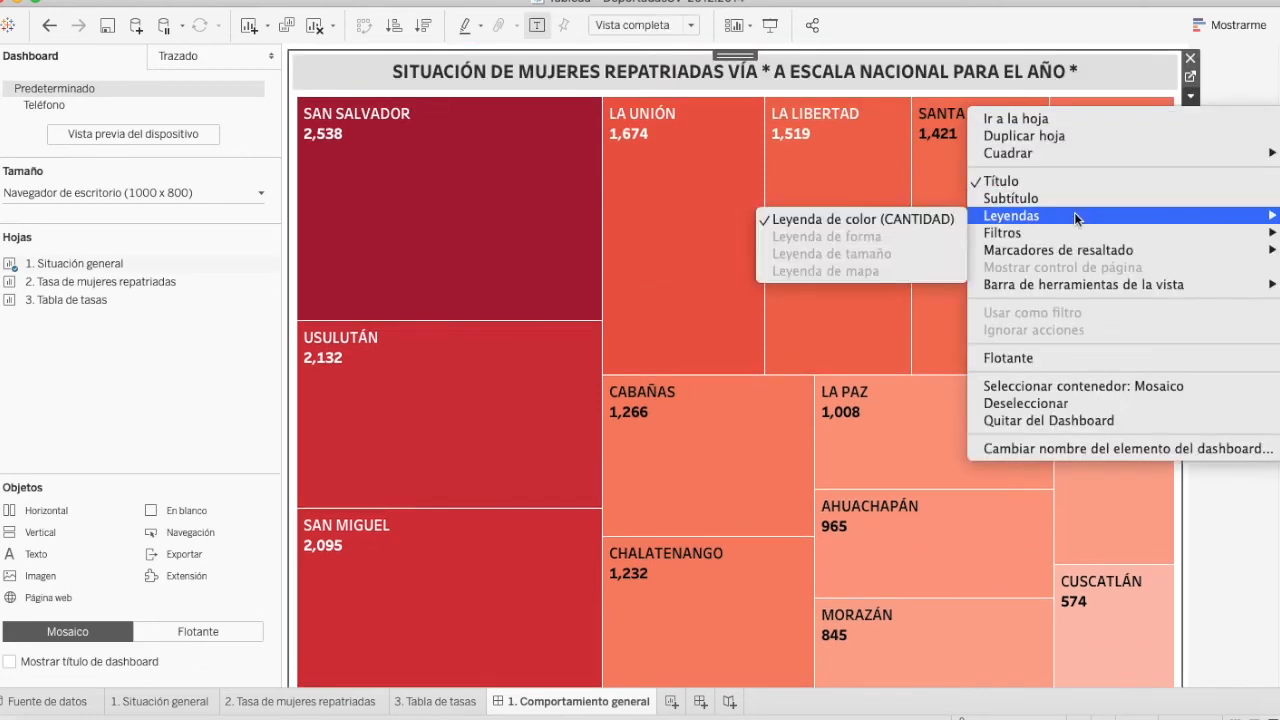
{"action": "mouse_move", "coordinate": [1074, 234]}
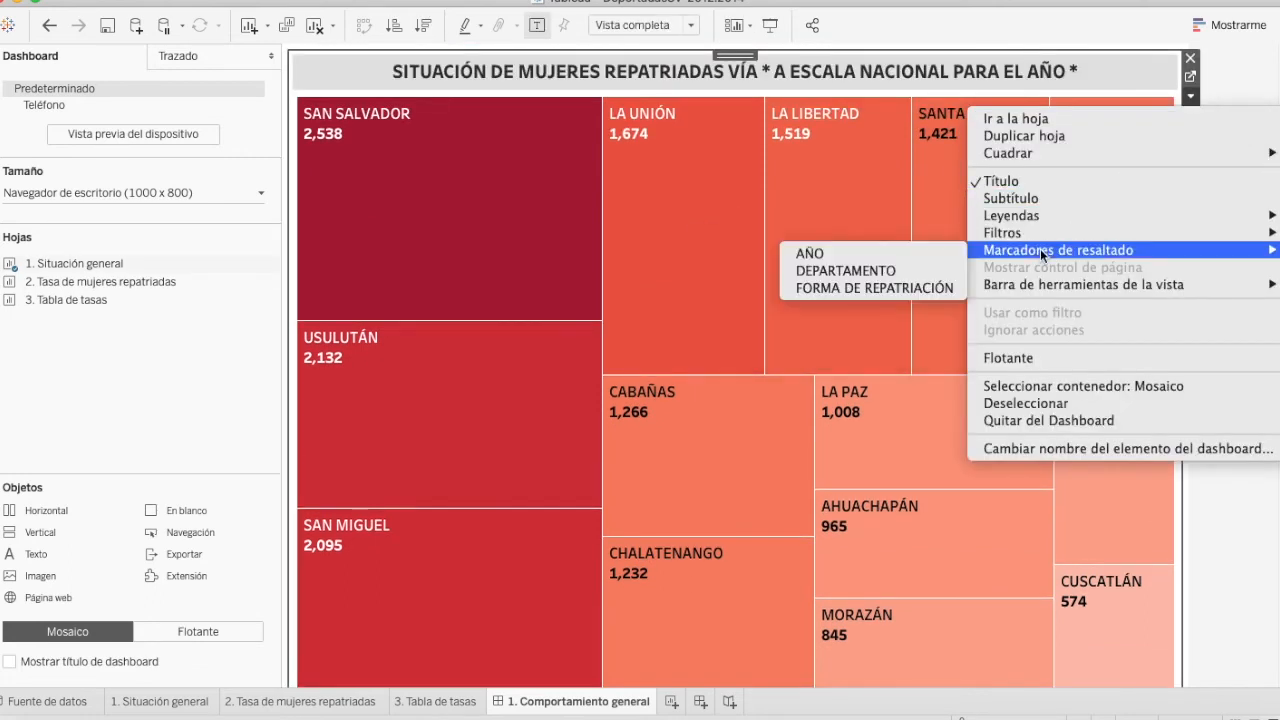
{"action": "left_click", "coordinate": [786, 261]}
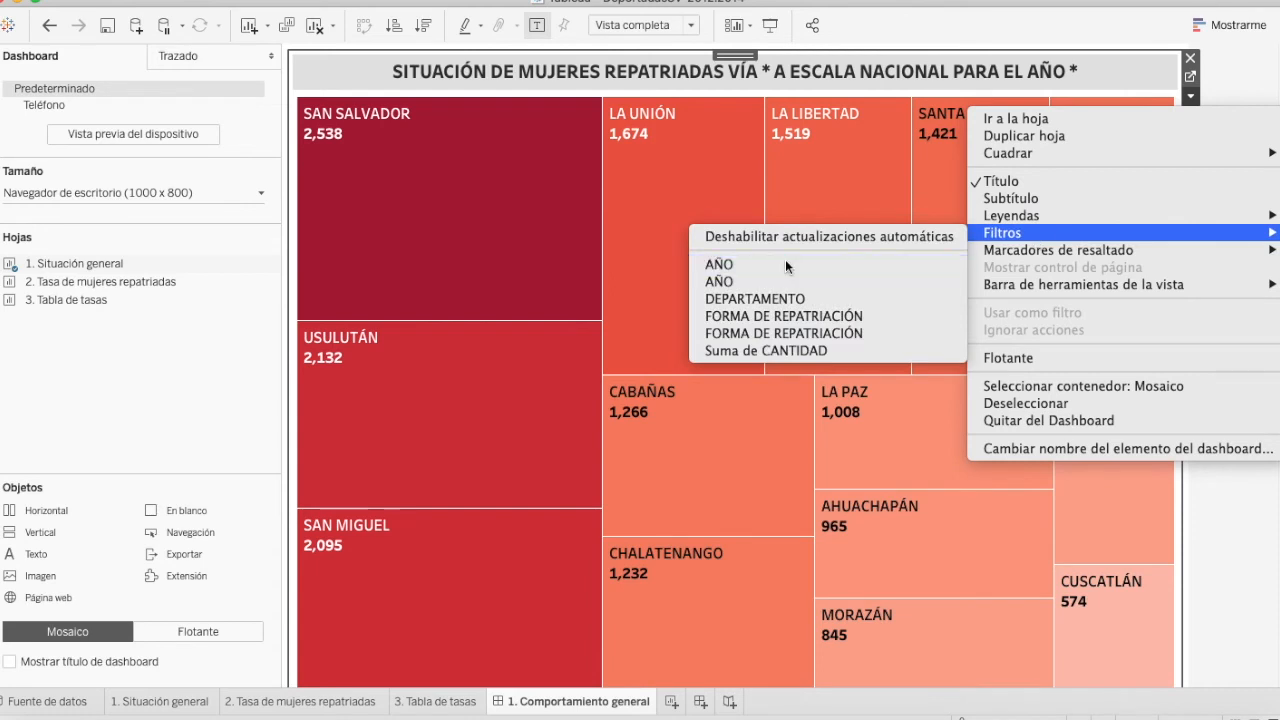
{"action": "left_click", "coordinate": [1191, 57]}
Show the treemap's second listed AÑO filter on the dashboard and turn it into a single-value dropdown list.
{"action": "left_click", "coordinate": [1196, 95]}
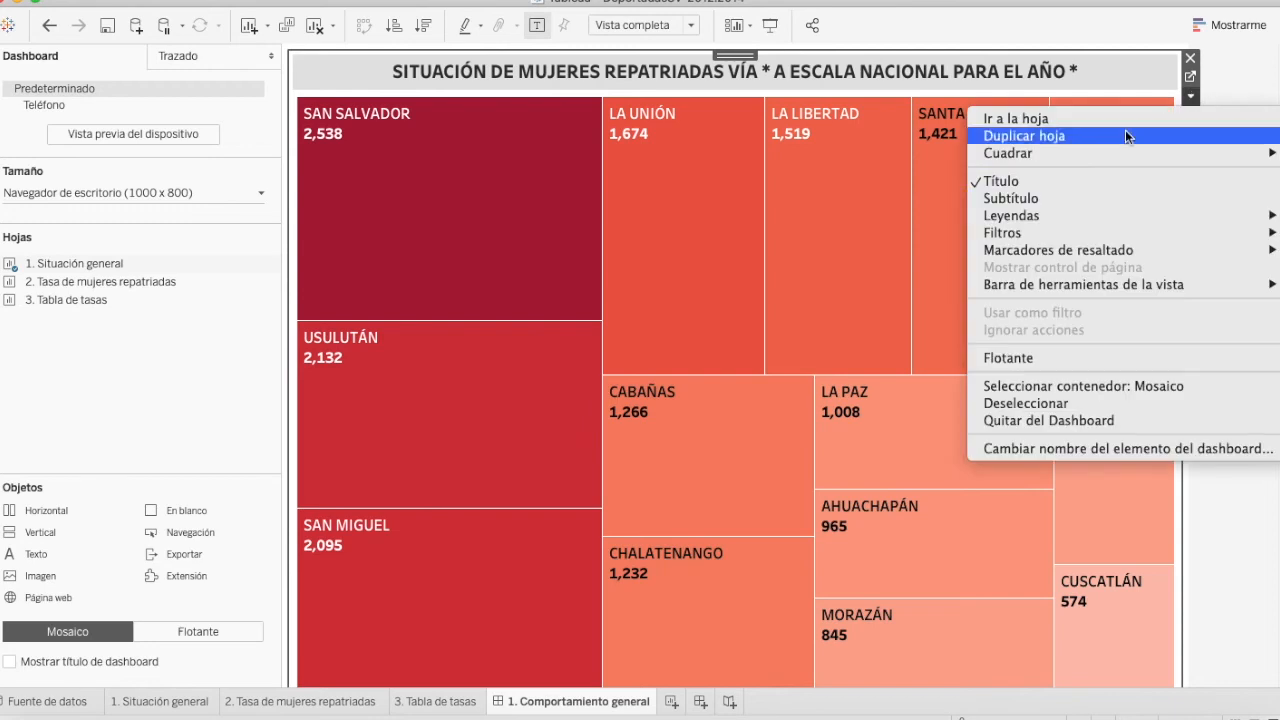
{"action": "mouse_move", "coordinate": [1005, 232]}
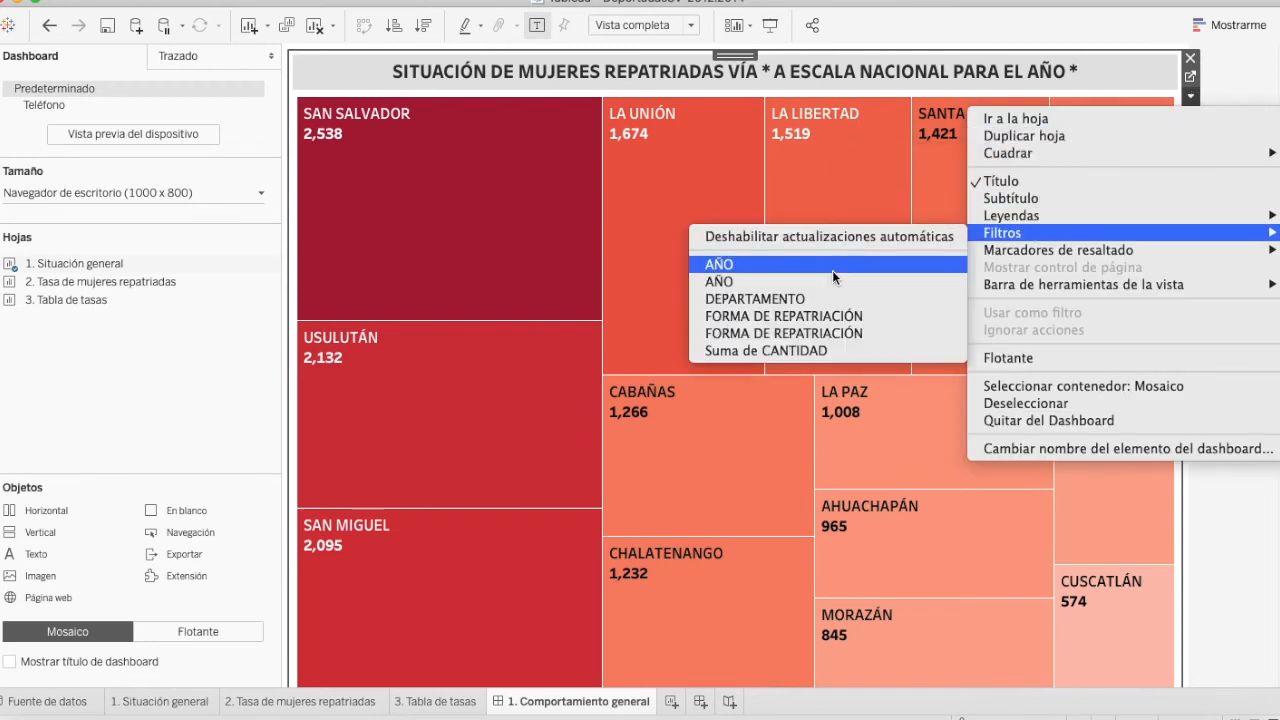
{"action": "left_click", "coordinate": [832, 281]}
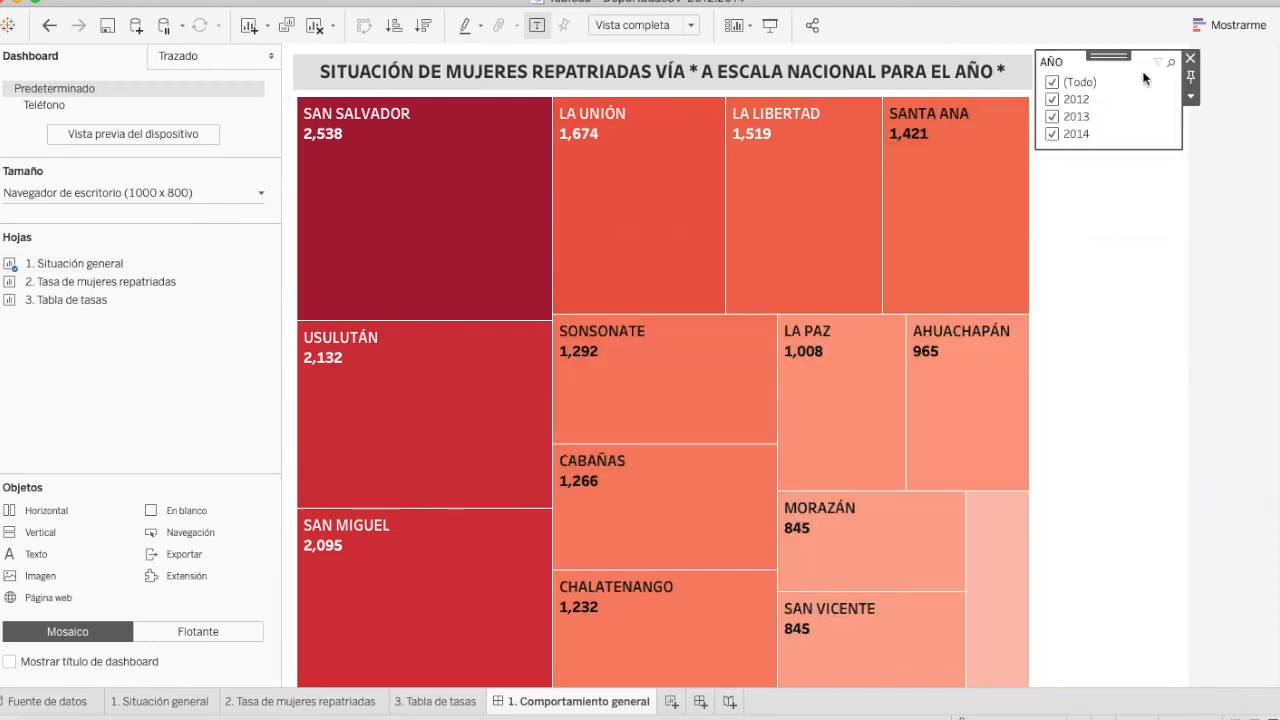
{"action": "left_click", "coordinate": [1192, 99]}
{"action": "left_click", "coordinate": [1163, 263]}
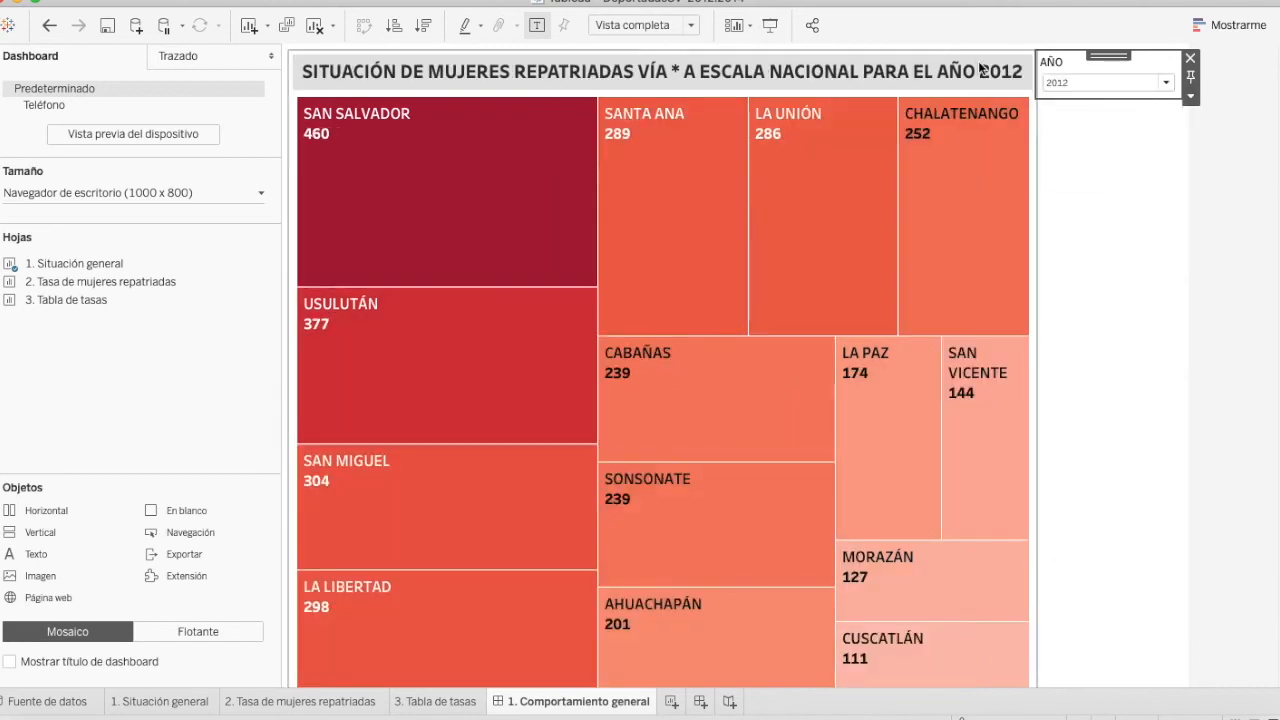
Show the treemap's second listed FORMA DE REPATRIACIÓN filter on the dashboard and turn it into a single-value dropdown list.
{"action": "left_click", "coordinate": [965, 82]}
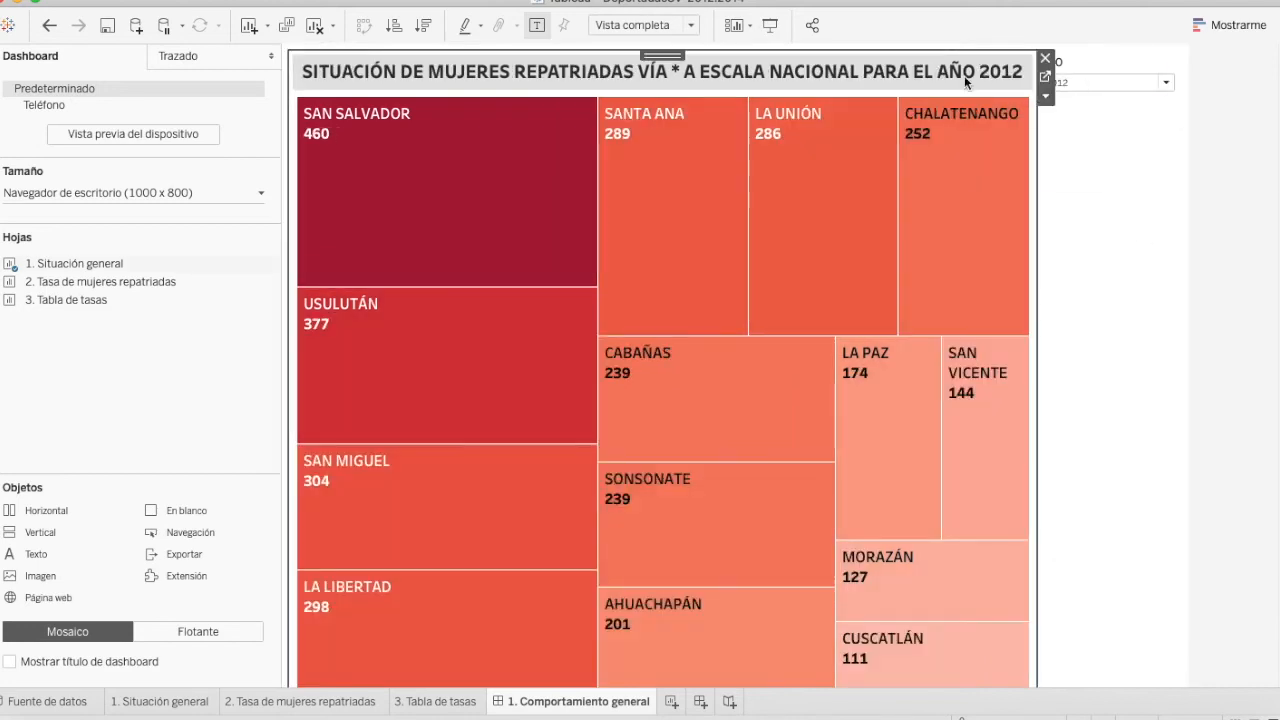
{"action": "left_click", "coordinate": [1045, 95]}
{"action": "mouse_move", "coordinate": [1033, 233]}
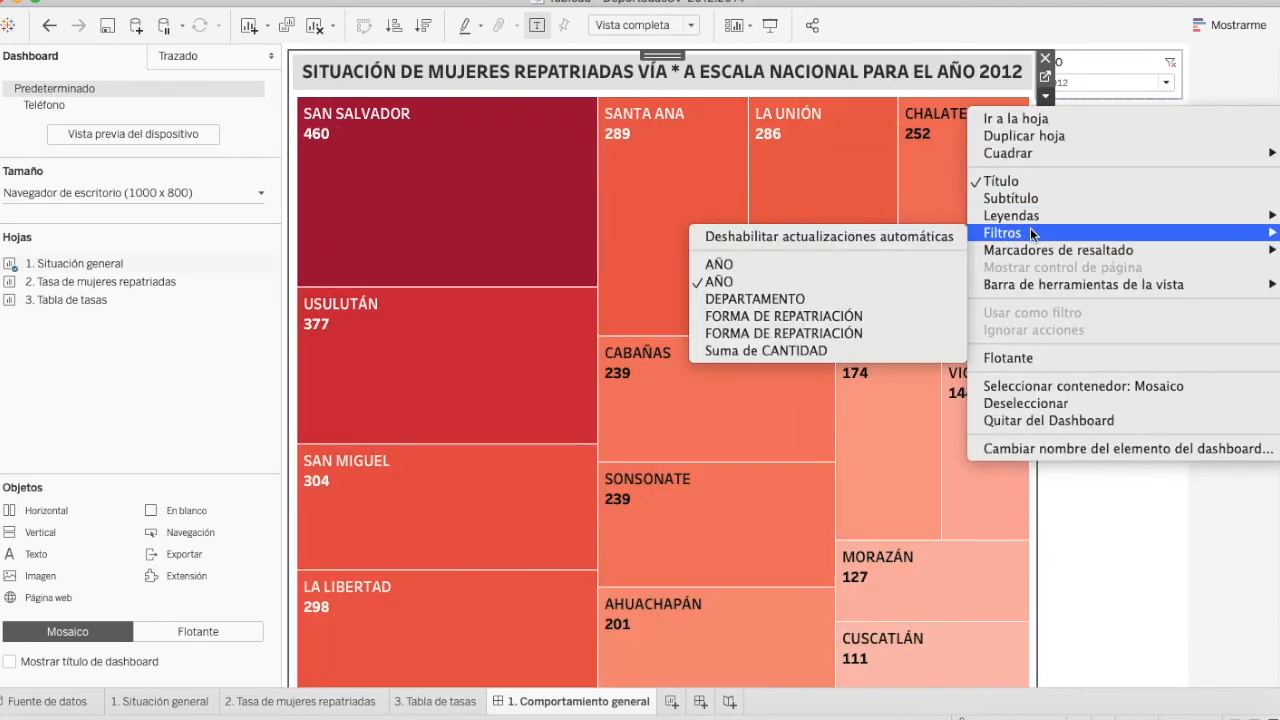
{"action": "left_click", "coordinate": [788, 334]}
{"action": "left_click", "coordinate": [1150, 117]}
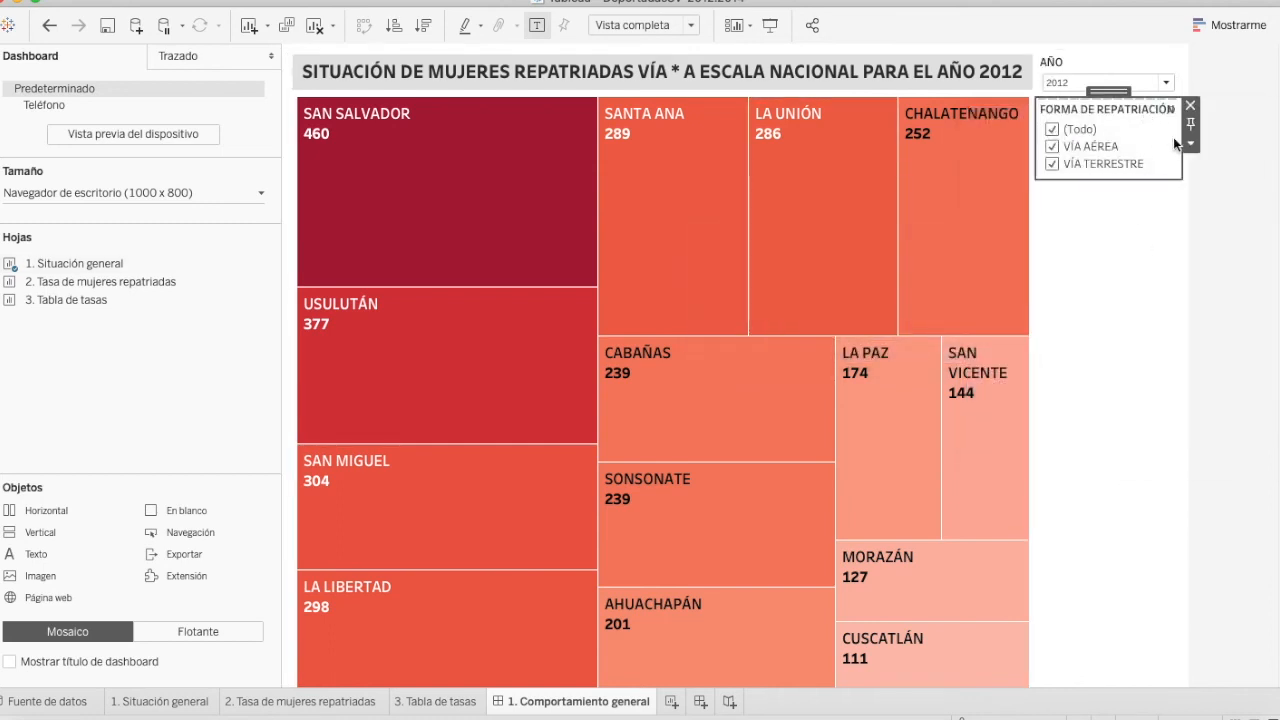
{"action": "left_click", "coordinate": [1190, 143]}
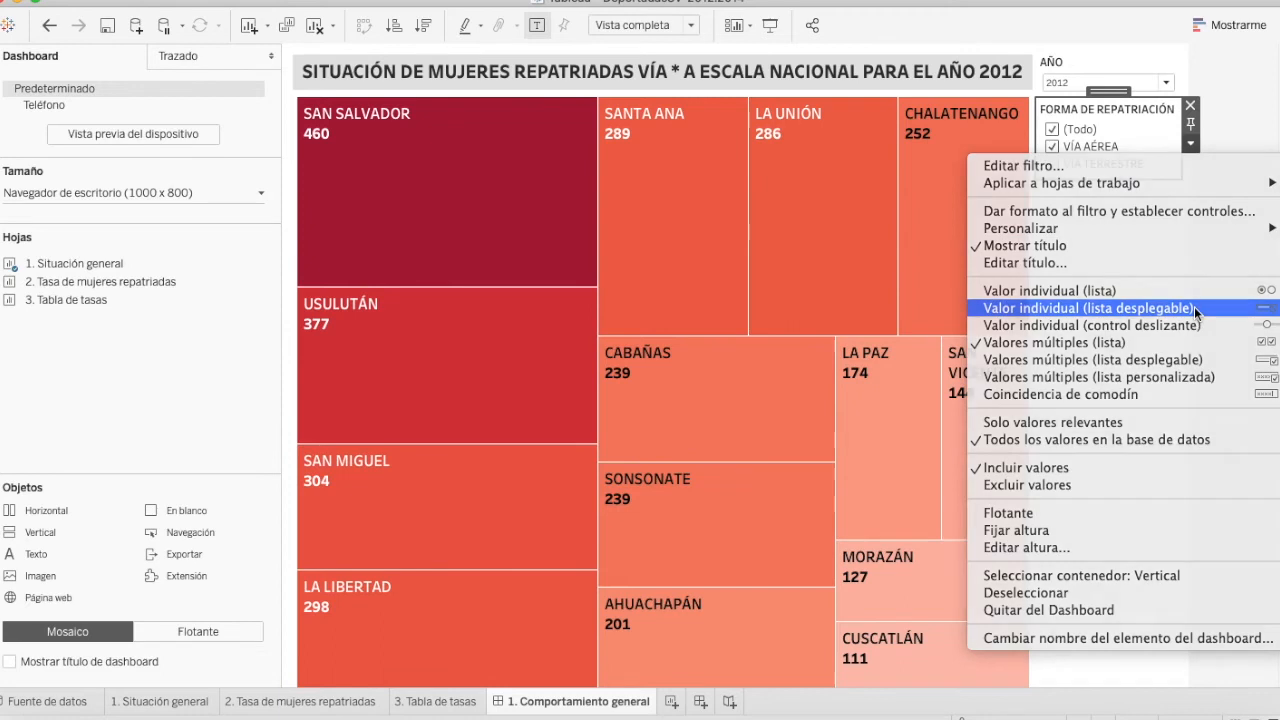
{"action": "left_click", "coordinate": [1194, 306]}
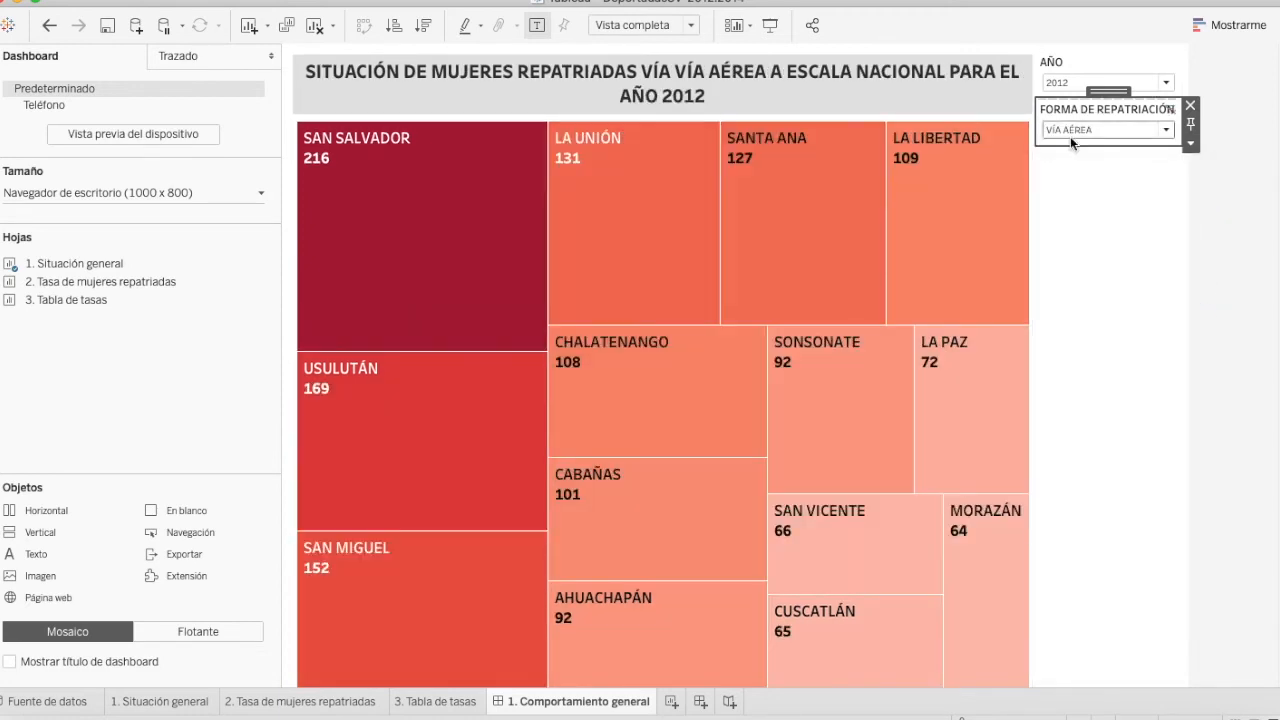
Turn the AÑO filter into a multiple-values dropdown list and select all years with (Todo).
{"action": "left_click", "coordinate": [1059, 84]}
{"action": "left_click", "coordinate": [1191, 96]}
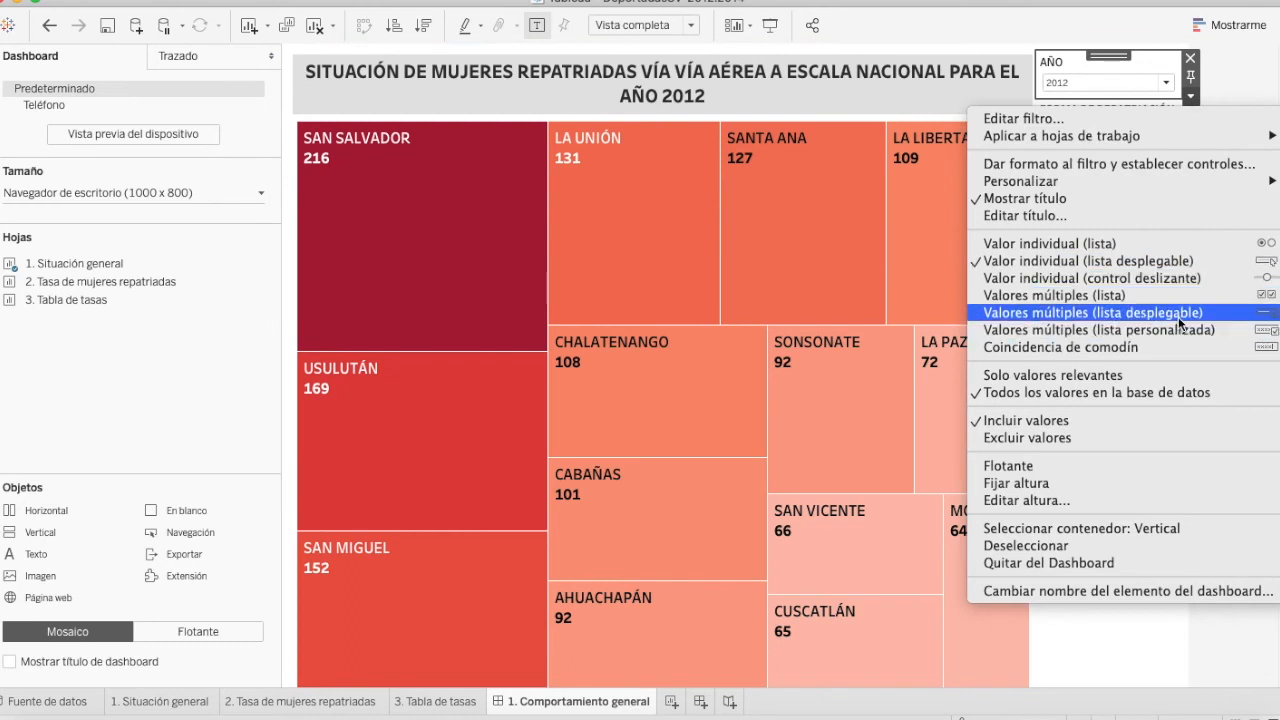
{"action": "left_click", "coordinate": [1093, 312]}
{"action": "left_click", "coordinate": [1106, 85]}
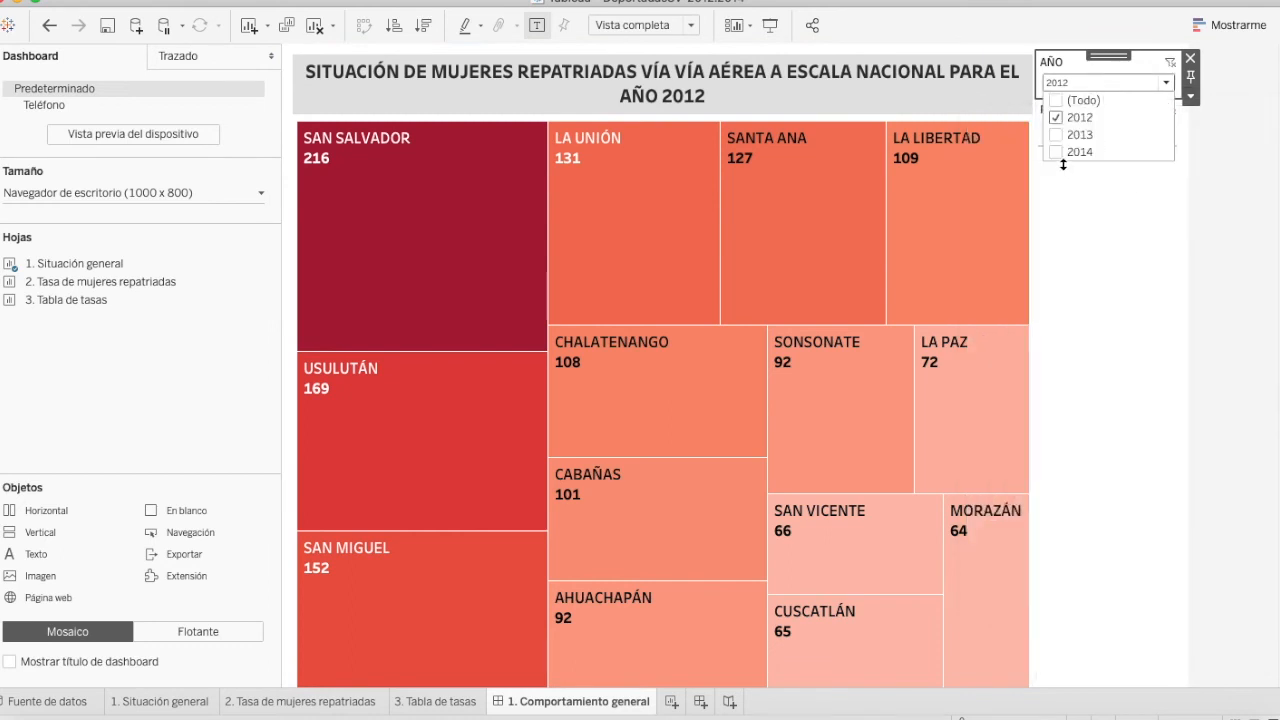
{"action": "left_click", "coordinate": [1058, 151]}
{"action": "left_click", "coordinate": [1058, 101]}
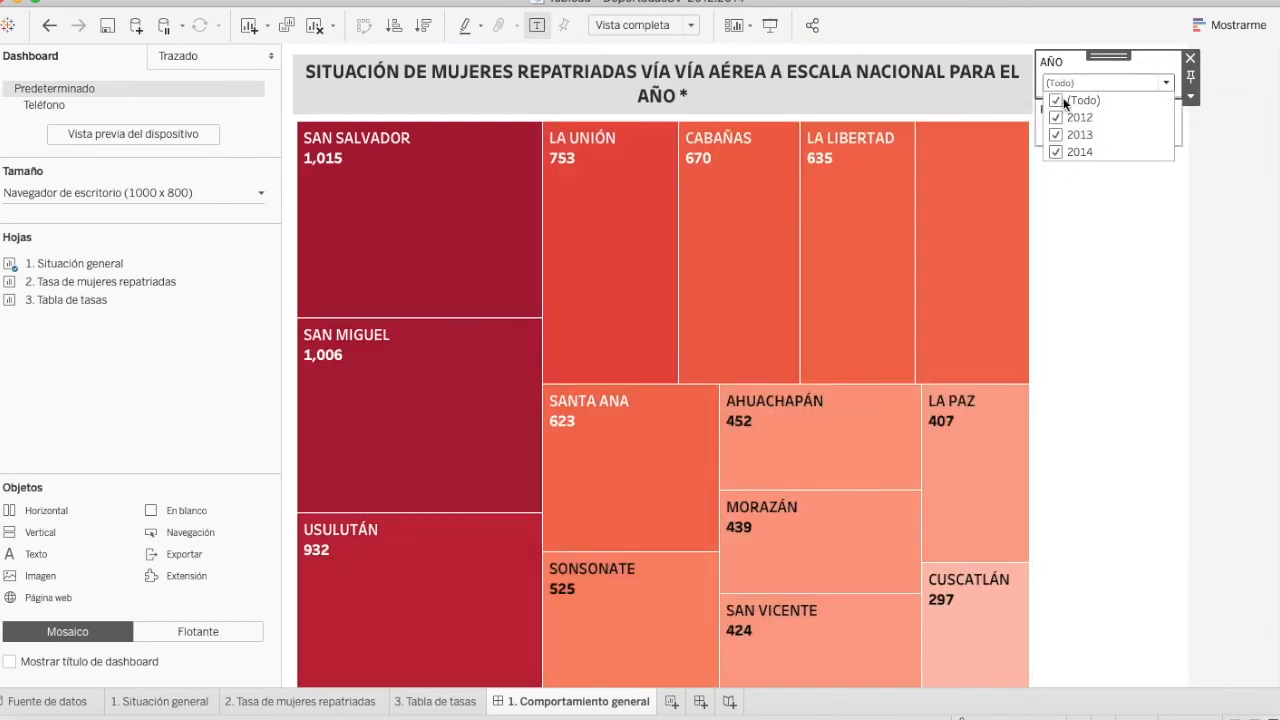
Switch the AÑO filter back to a single-value dropdown list, keeping (Todo) selected.
{"action": "left_click", "coordinate": [1191, 98]}
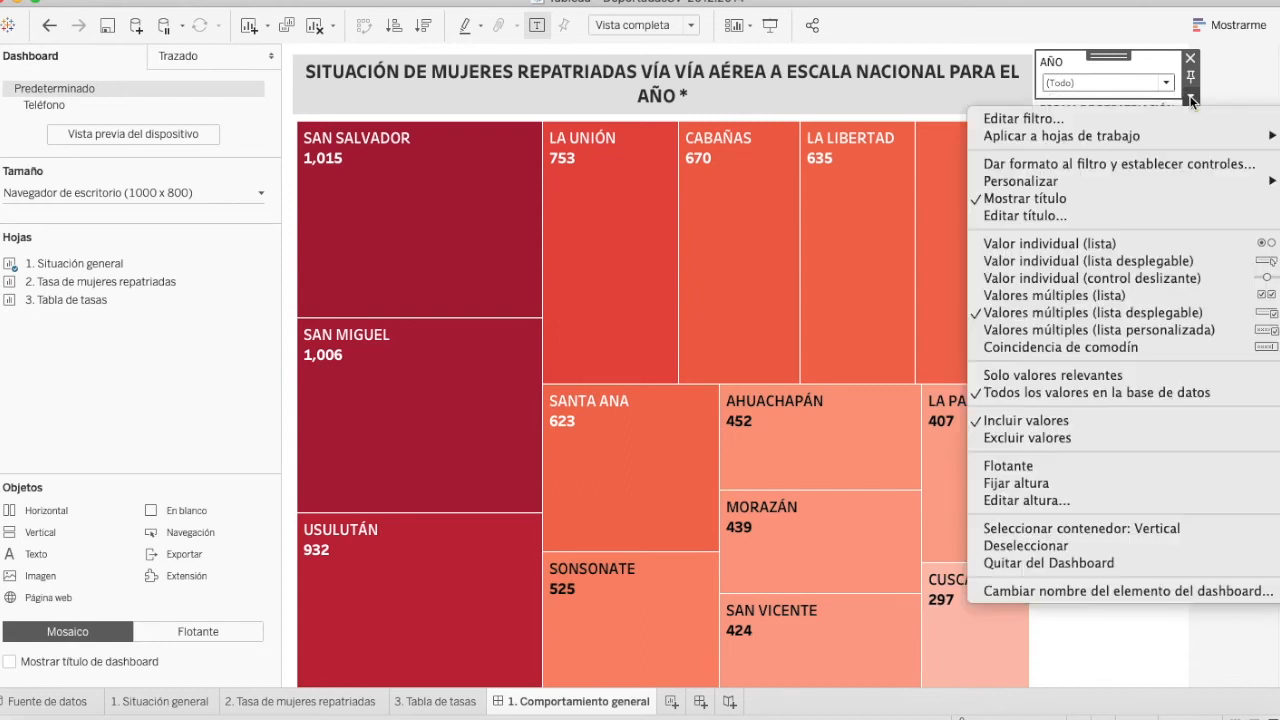
{"action": "left_click", "coordinate": [1204, 262]}
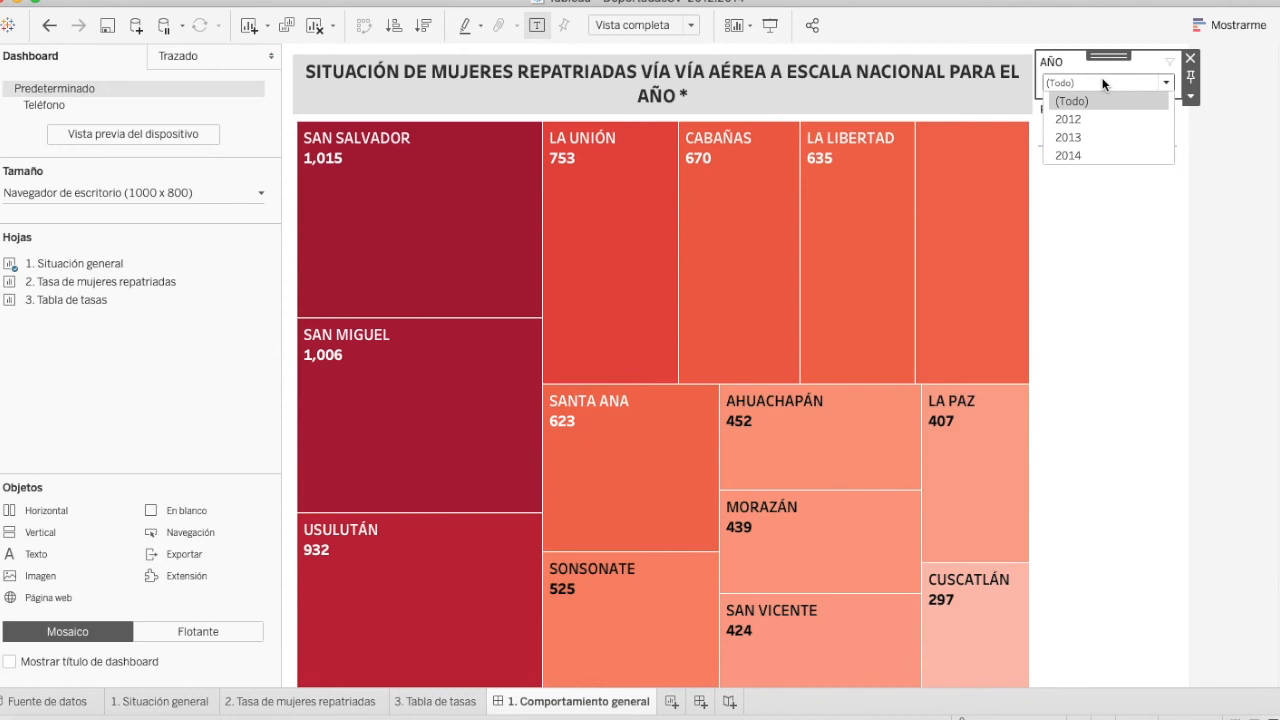
{"action": "left_click", "coordinate": [1066, 131]}
{"action": "left_click", "coordinate": [1067, 135]}
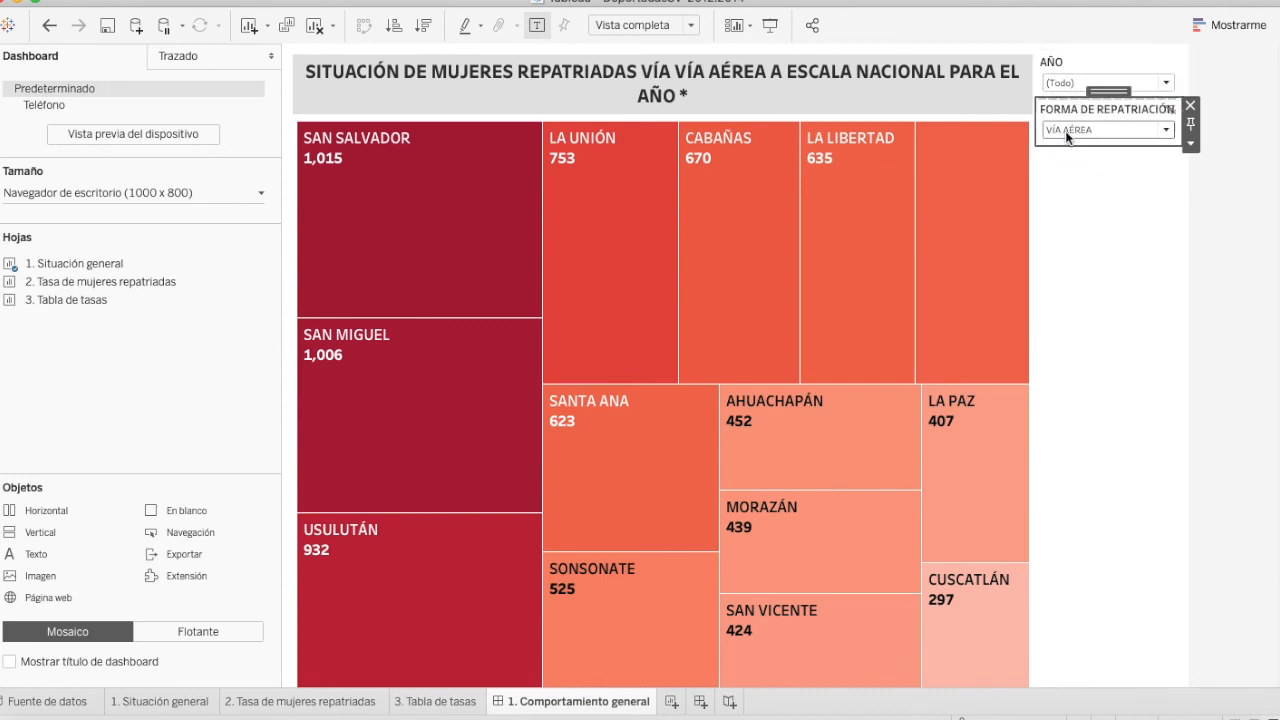
Turn the FORMA DE REPATRIACIÓN filter into a multiple-values dropdown list and hide its (Todo) option.
{"action": "left_click", "coordinate": [1192, 146]}
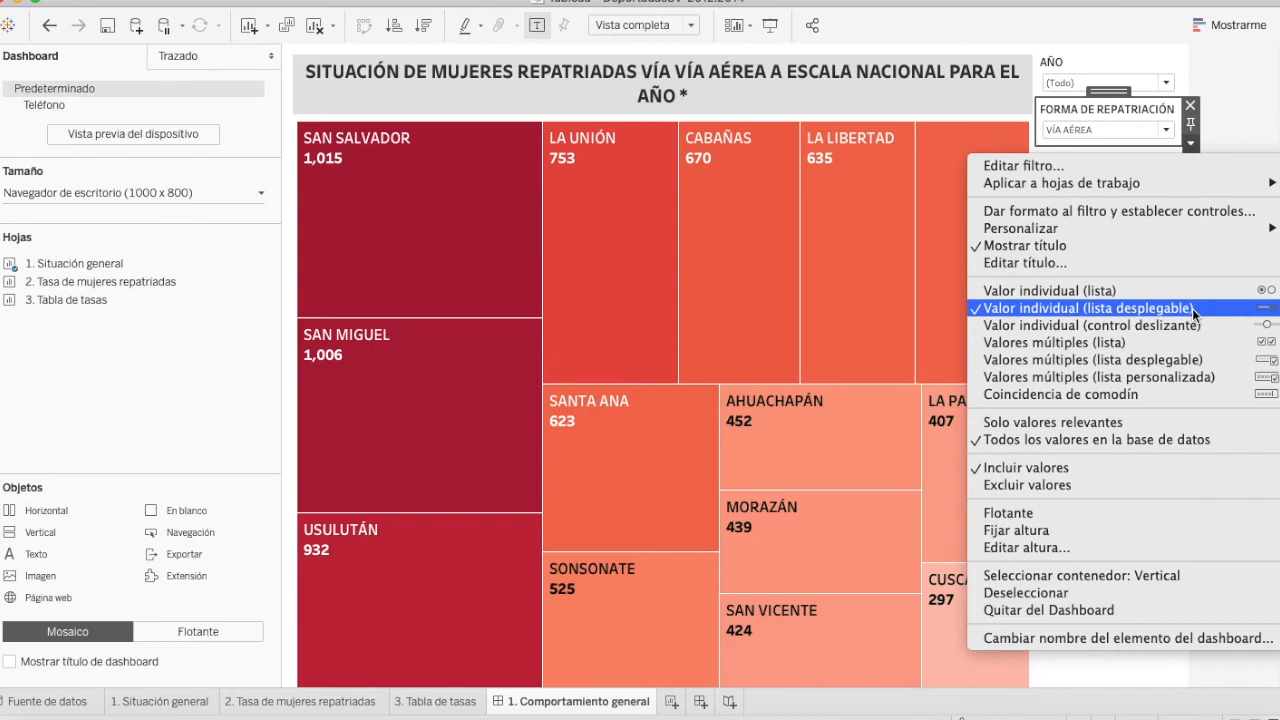
{"action": "left_click", "coordinate": [1175, 360]}
{"action": "left_click", "coordinate": [1094, 132]}
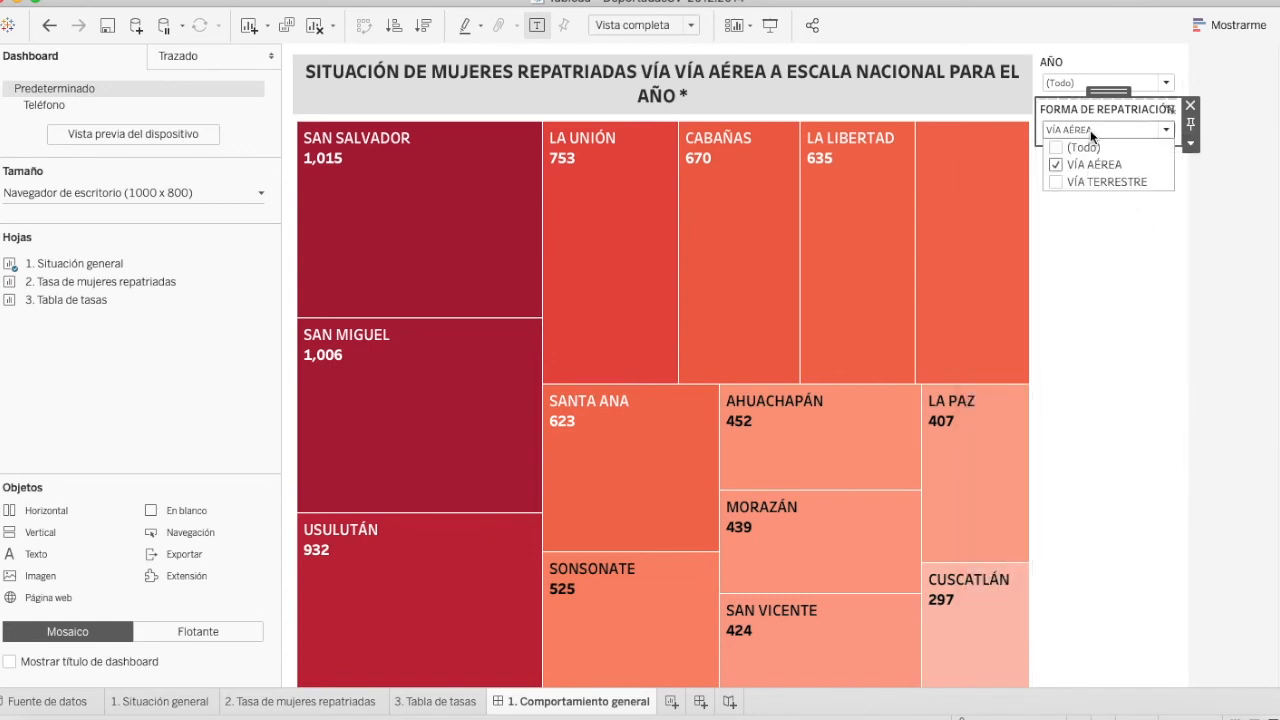
{"action": "left_click", "coordinate": [1085, 129]}
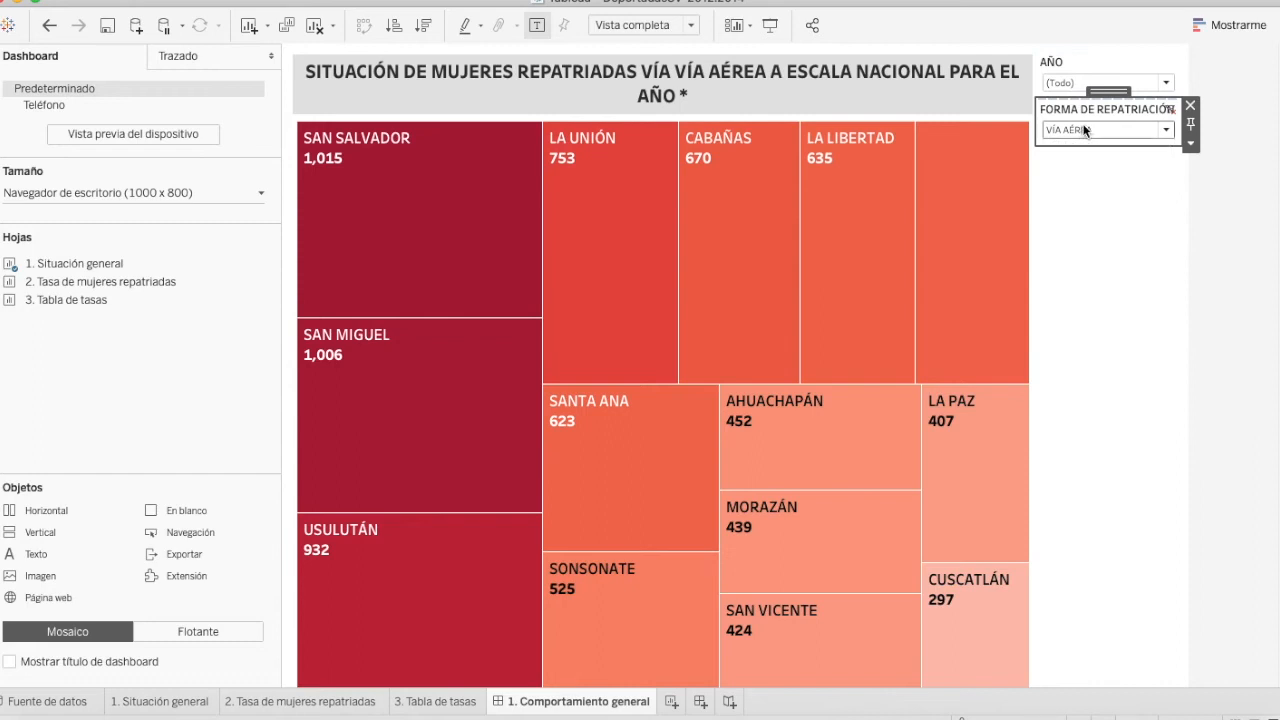
{"action": "left_click", "coordinate": [1158, 132]}
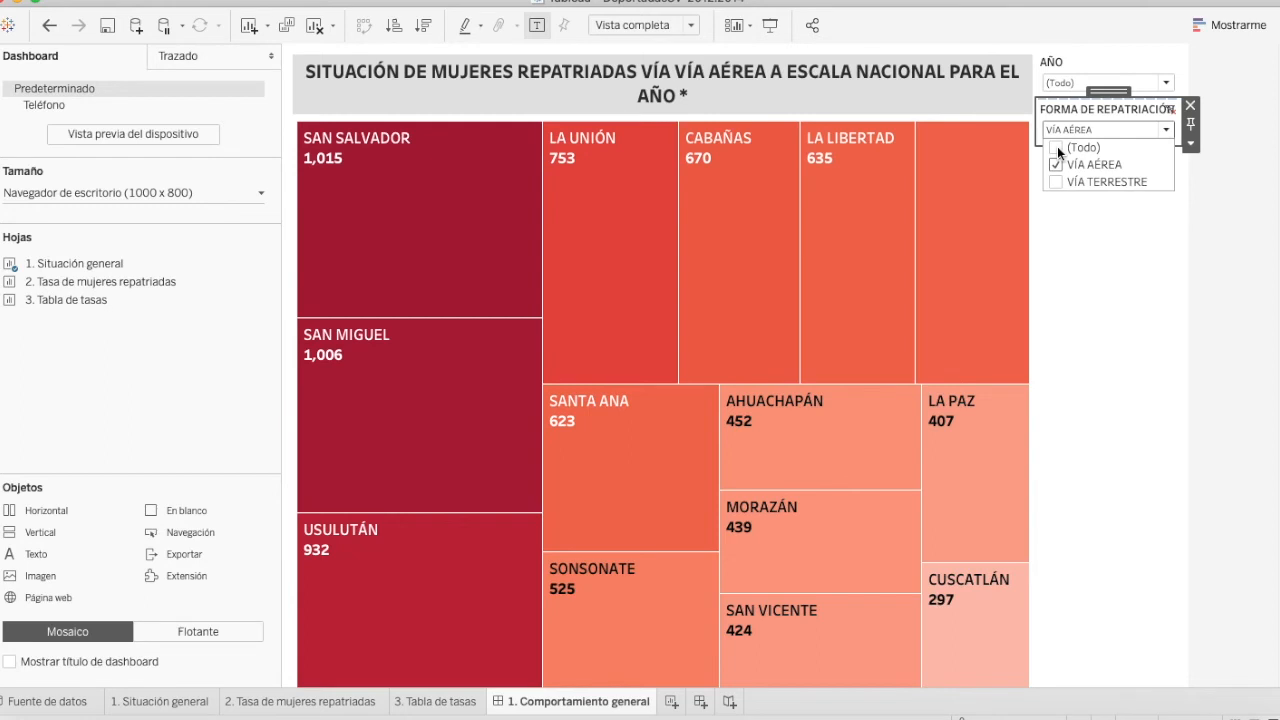
{"action": "left_click", "coordinate": [1187, 145]}
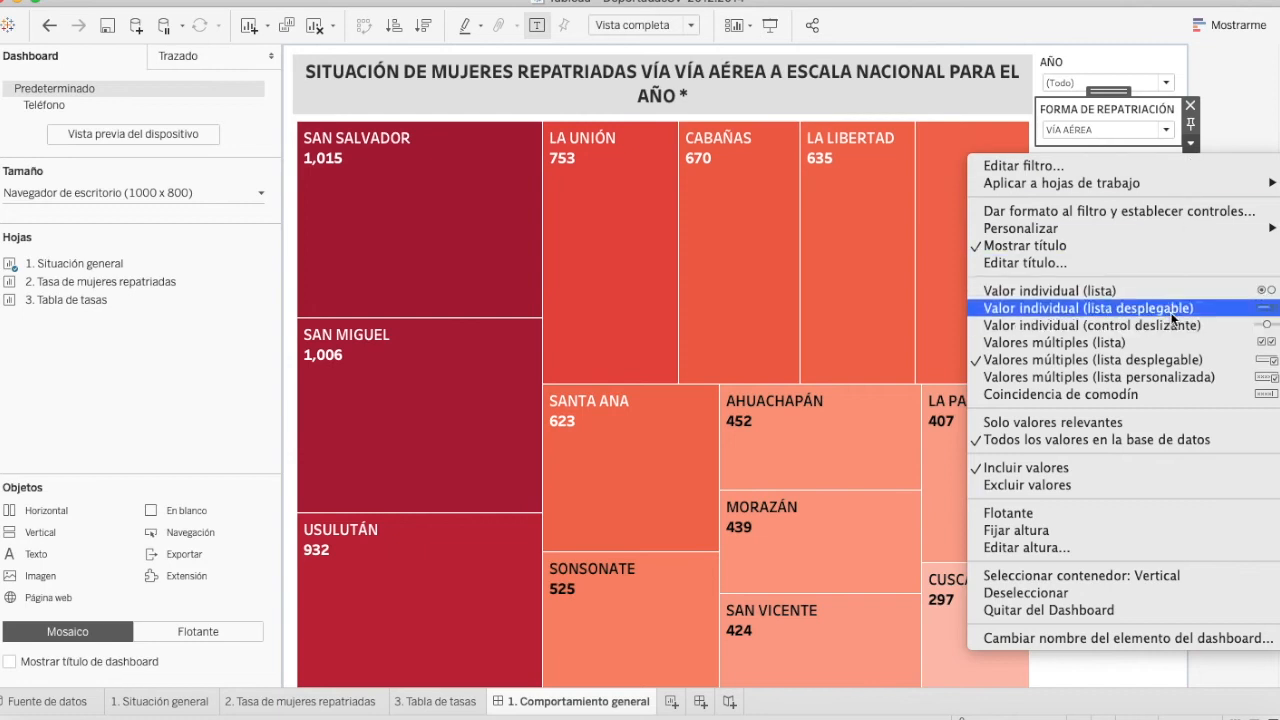
{"action": "mouse_move", "coordinate": [1186, 224]}
{"action": "left_click", "coordinate": [900, 235]}
Test the FORMA DE REPATRIACIÓN filter by toggling VÍA AÉREA and VÍA TERRESTRE, ending with only VÍA AÉREA selected.
{"action": "left_click", "coordinate": [1068, 130]}
{"action": "left_click", "coordinate": [1056, 166]}
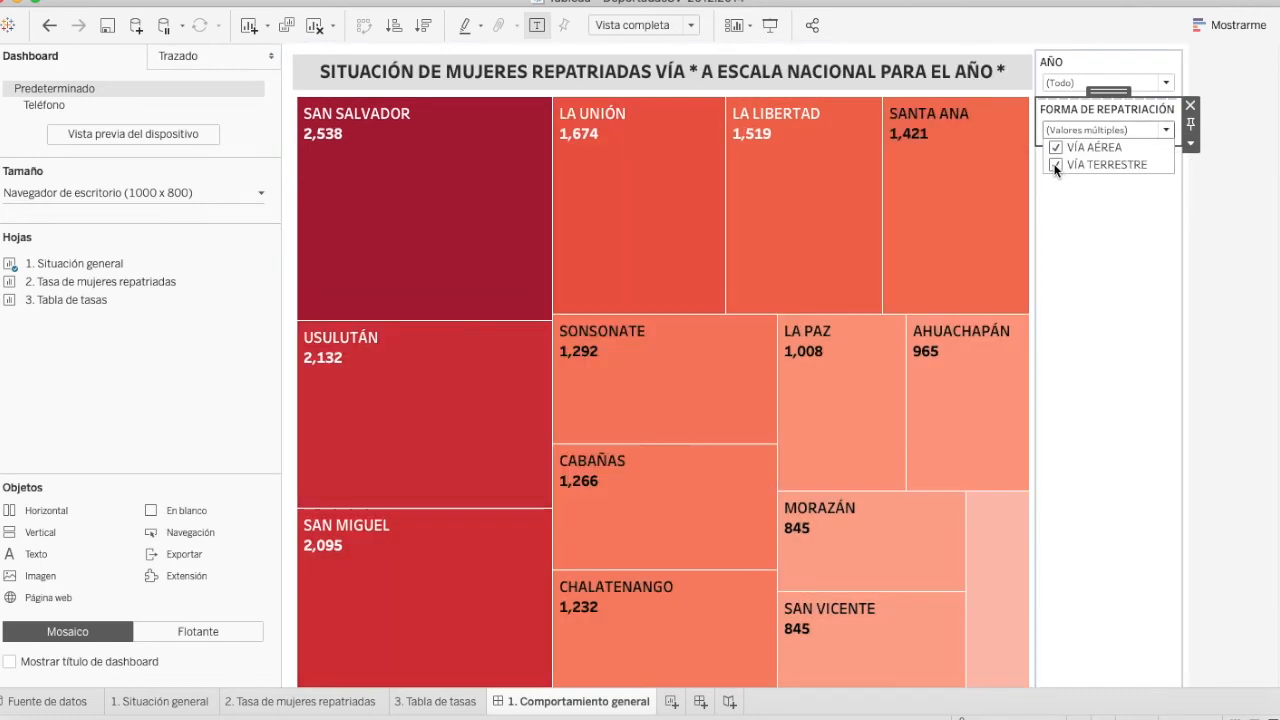
{"action": "left_click", "coordinate": [1056, 164]}
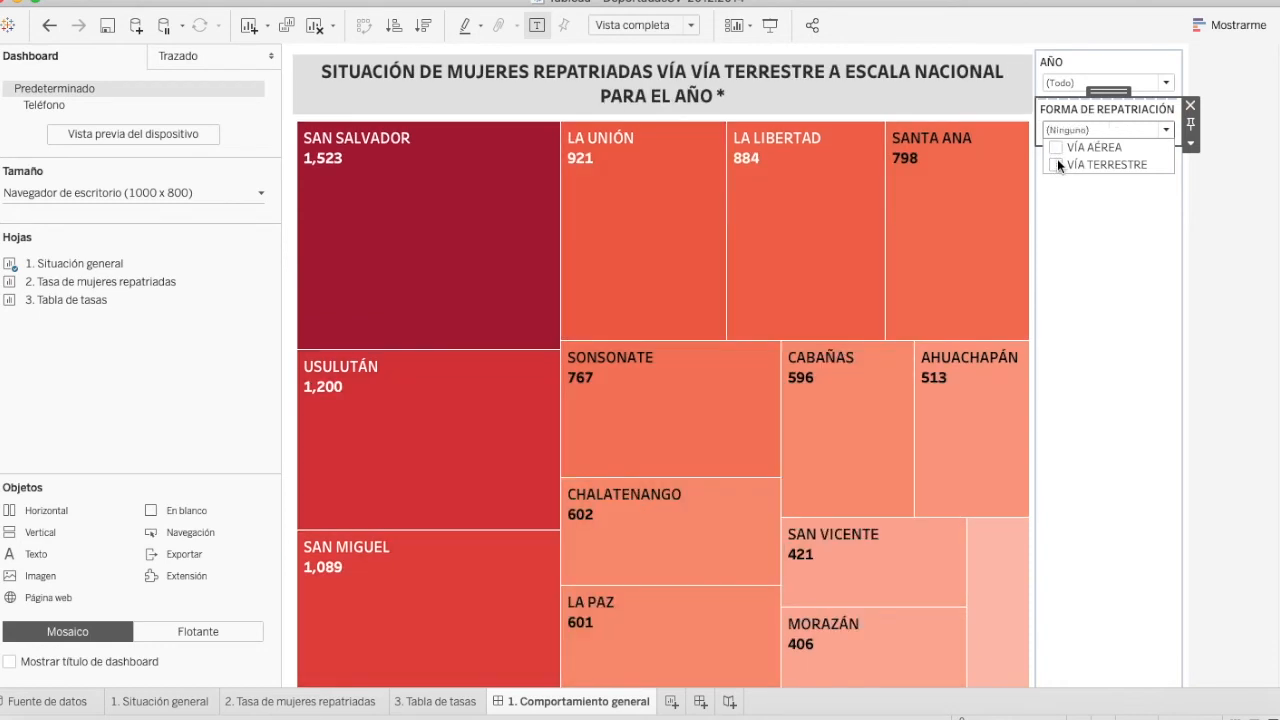
{"action": "left_click", "coordinate": [1056, 149]}
{"action": "left_click", "coordinate": [1057, 164]}
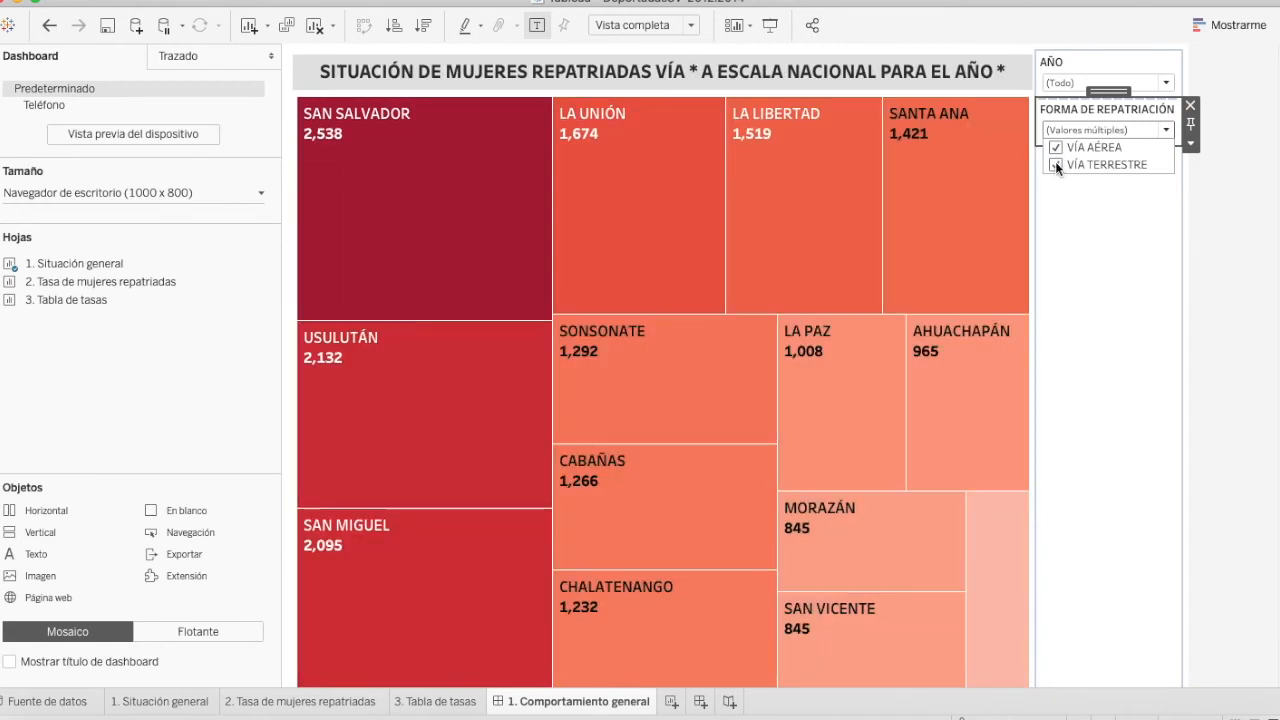
{"action": "left_click", "coordinate": [1056, 164]}
{"action": "left_click", "coordinate": [1135, 124]}
{"action": "left_click", "coordinate": [1135, 124]}
{"action": "left_click", "coordinate": [1226, 254]}
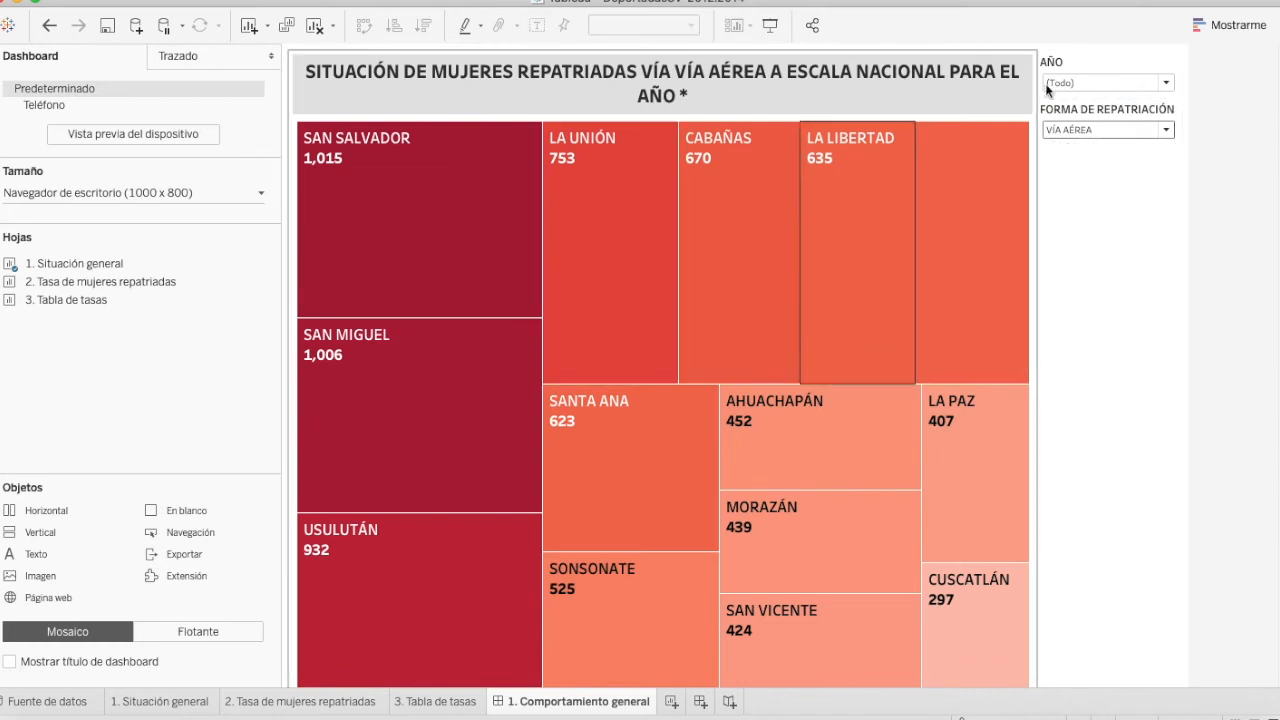
Try the repatriation filter with both routes together and each one alone, ending with only VÍA TERRESTRE selected.
{"action": "left_click", "coordinate": [1066, 120]}
{"action": "left_click", "coordinate": [1066, 130]}
{"action": "left_click", "coordinate": [1056, 147]}
{"action": "left_click", "coordinate": [1056, 164]}
{"action": "left_click", "coordinate": [1054, 148]}
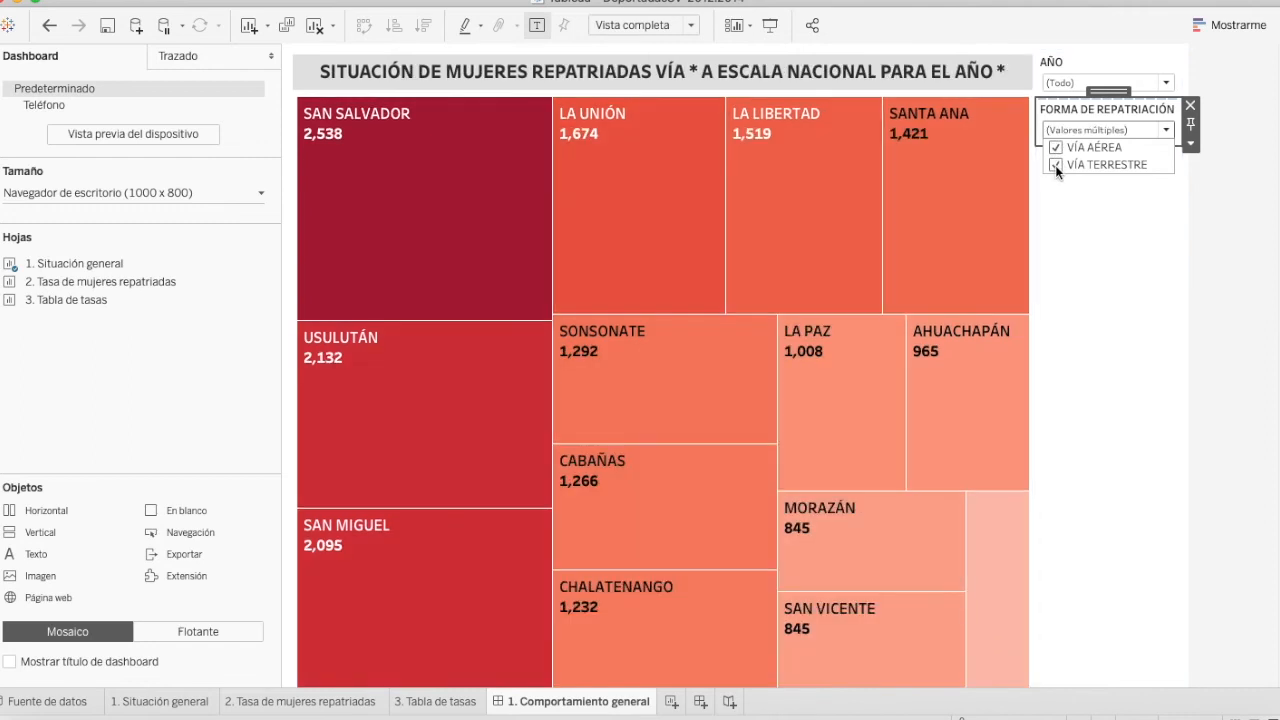
{"action": "left_click", "coordinate": [1055, 165]}
{"action": "left_click", "coordinate": [1055, 166]}
{"action": "left_click", "coordinate": [1055, 148]}
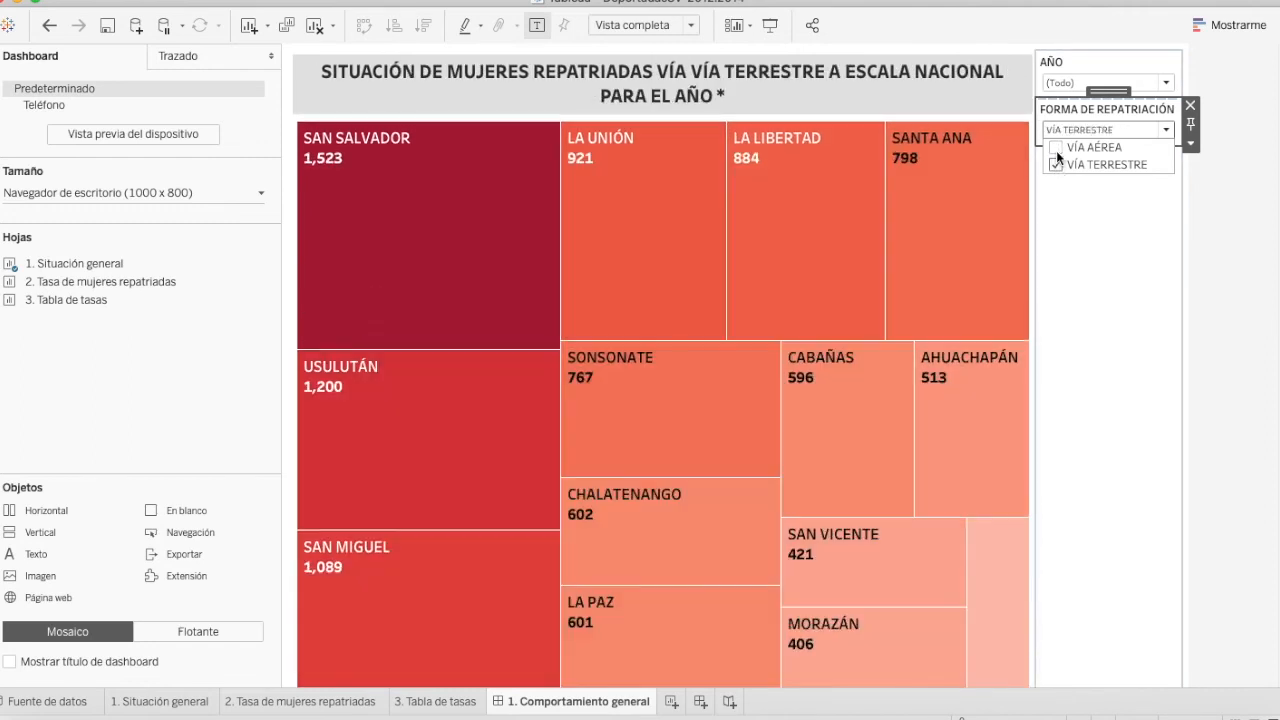
{"action": "left_click", "coordinate": [1056, 148]}
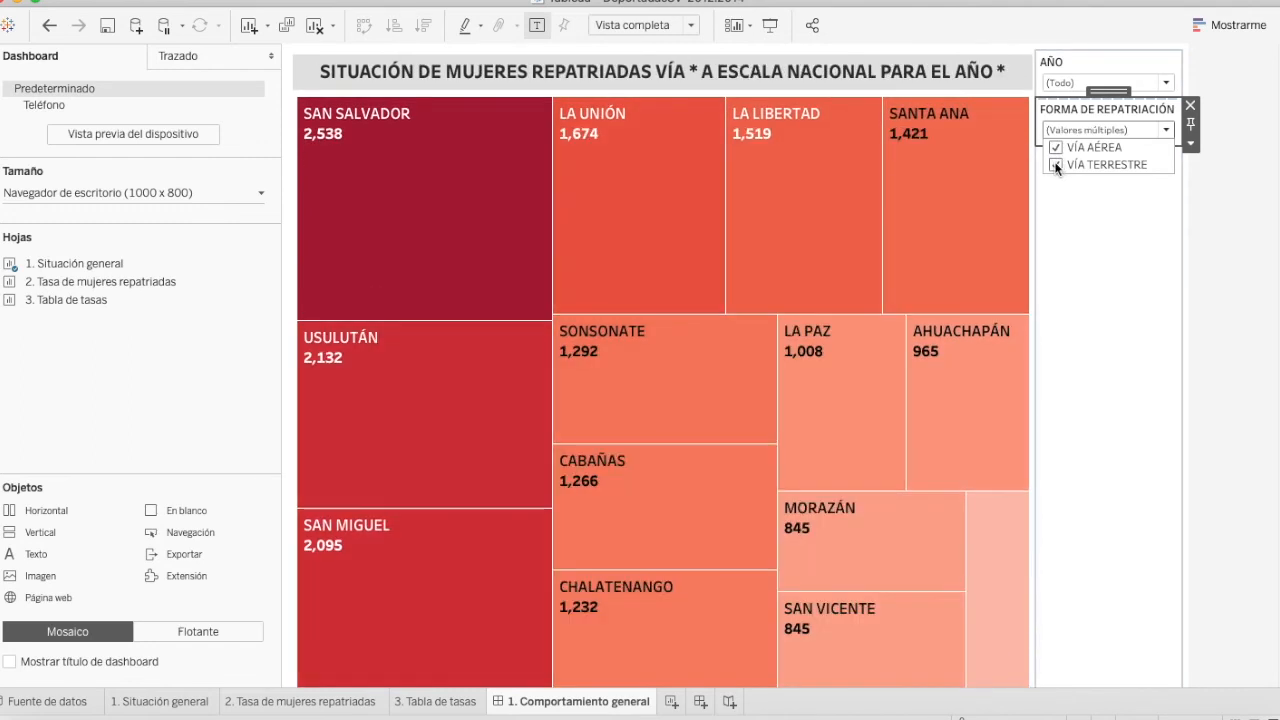
{"action": "left_click", "coordinate": [1055, 165]}
{"action": "left_click", "coordinate": [1055, 165]}
{"action": "left_click", "coordinate": [1055, 148]}
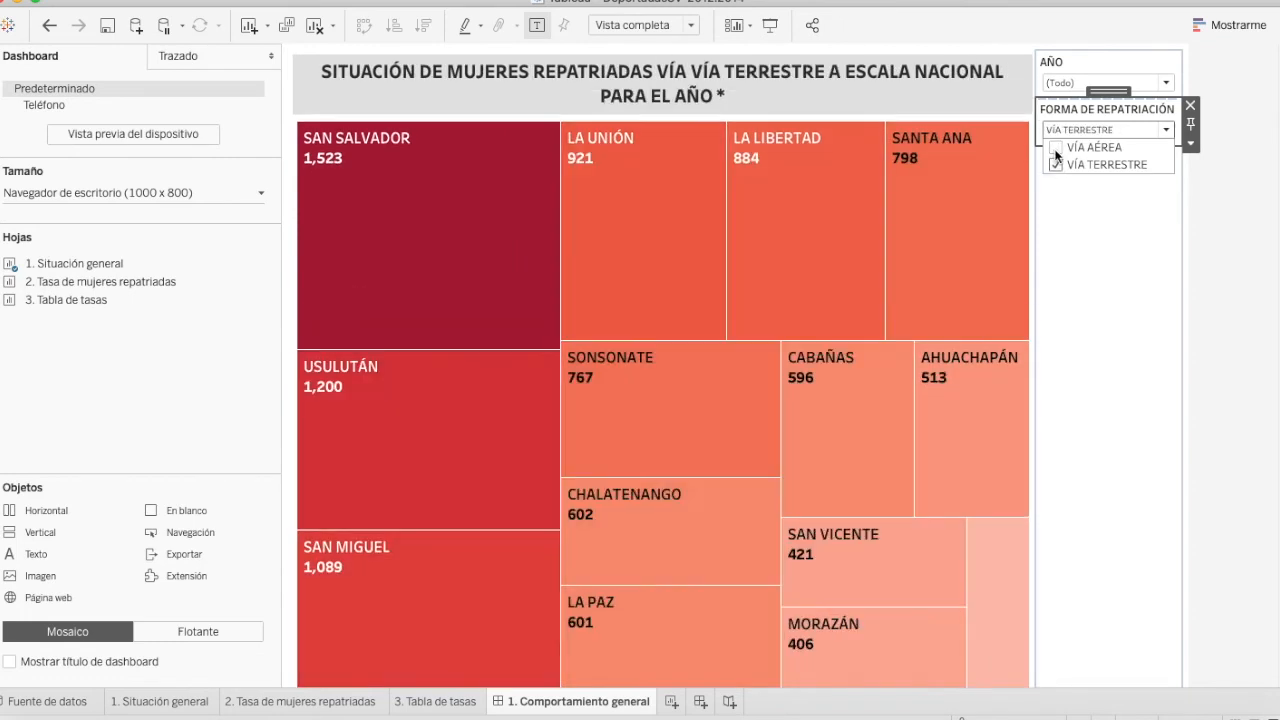
{"action": "left_click", "coordinate": [1088, 302]}
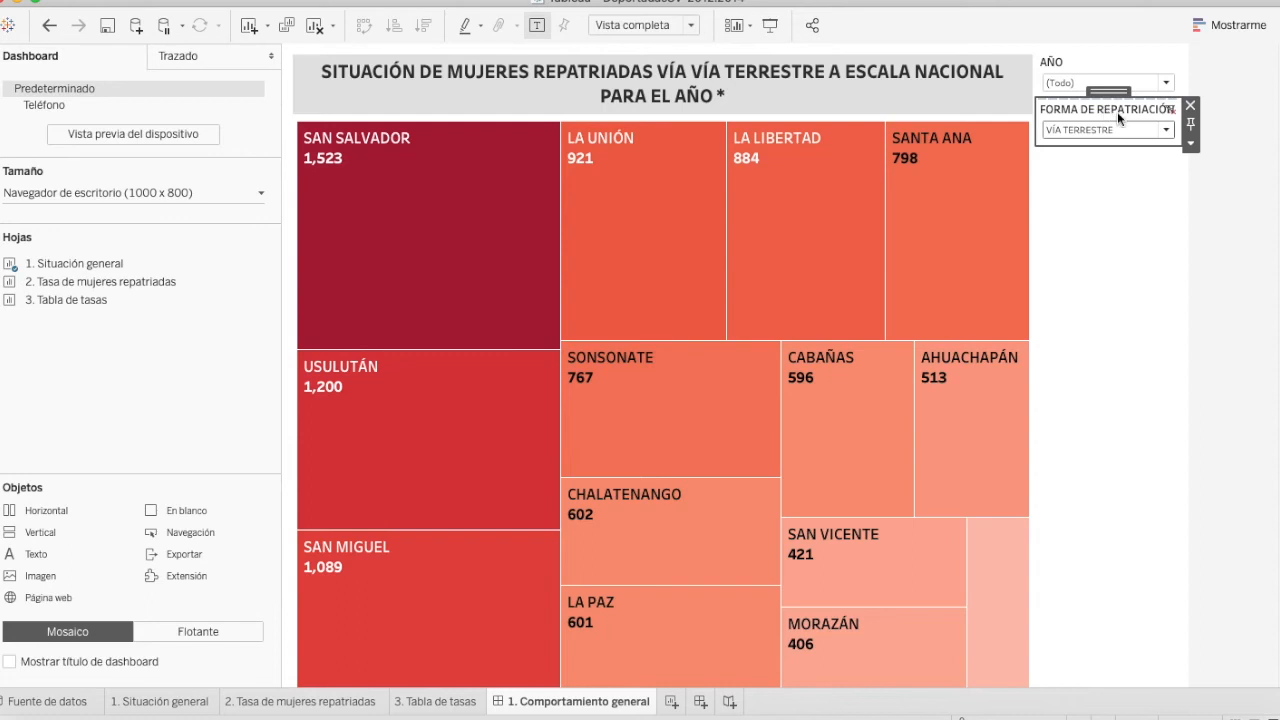
Set the FORMA DE REPATRIACIÓN filter back to VÍA AÉREA only.
{"action": "scroll", "coordinate": [1210, 412], "scroll_direction": "down", "scroll_amount": 1}
{"action": "scroll", "coordinate": [1212, 415], "scroll_direction": "down", "scroll_amount": 2}
{"action": "scroll", "coordinate": [1137, 213], "scroll_direction": "up", "scroll_amount": 2}
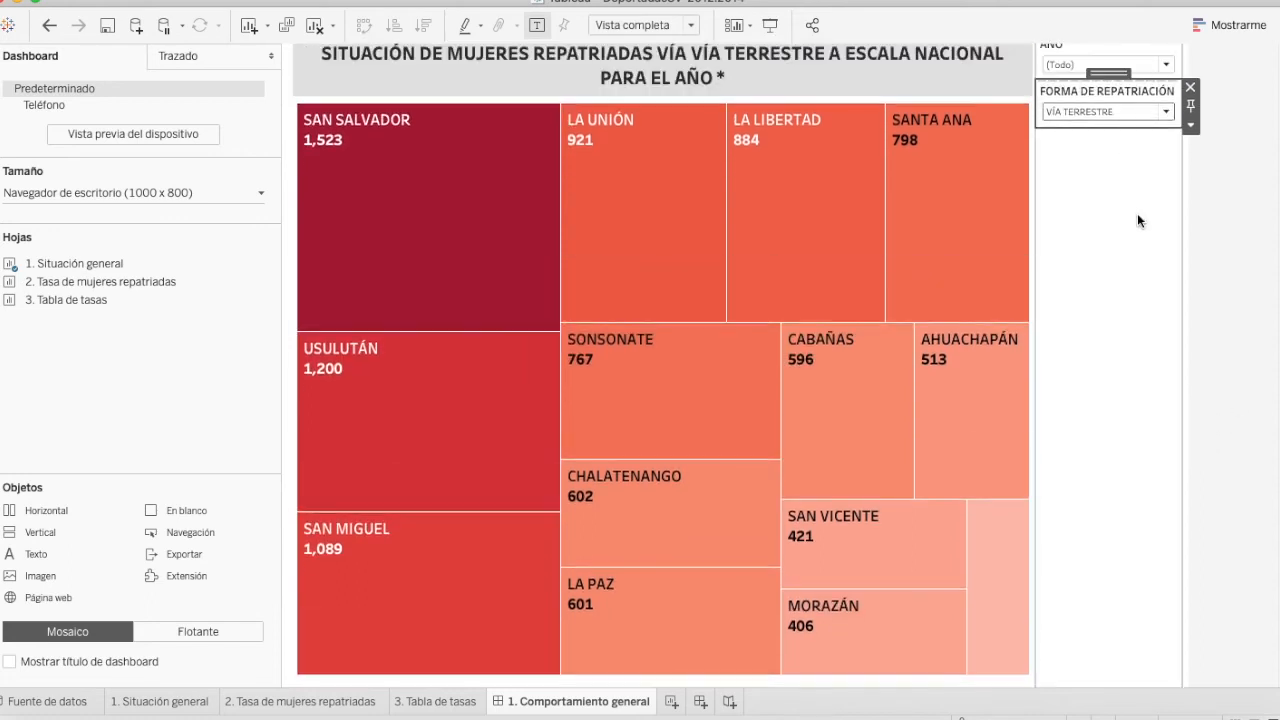
{"action": "left_click", "coordinate": [1058, 110]}
{"action": "left_click", "coordinate": [1056, 146]}
{"action": "left_click", "coordinate": [1055, 129]}
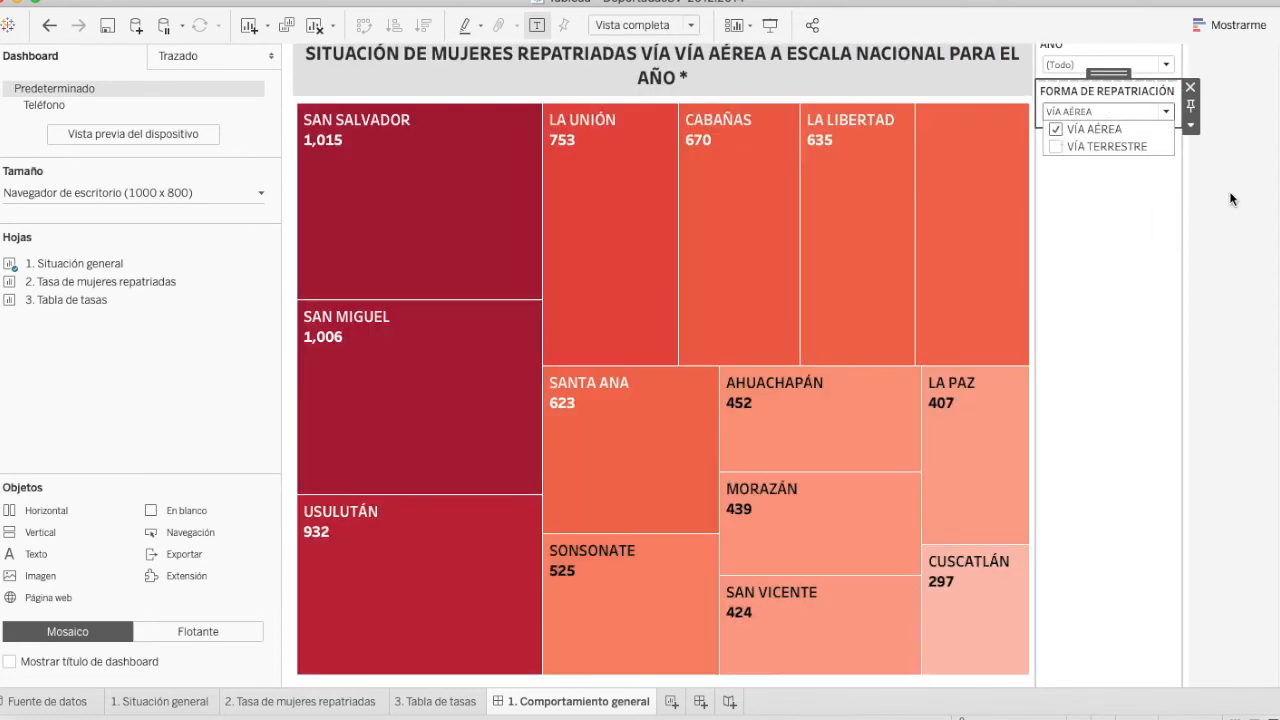
{"action": "left_click", "coordinate": [1201, 302]}
Move the FORMA DE REPATRIACIÓN and AÑO filters below the treemap, side by side above the color legend.
{"action": "scroll", "coordinate": [1201, 302], "scroll_direction": "up", "scroll_amount": 1}
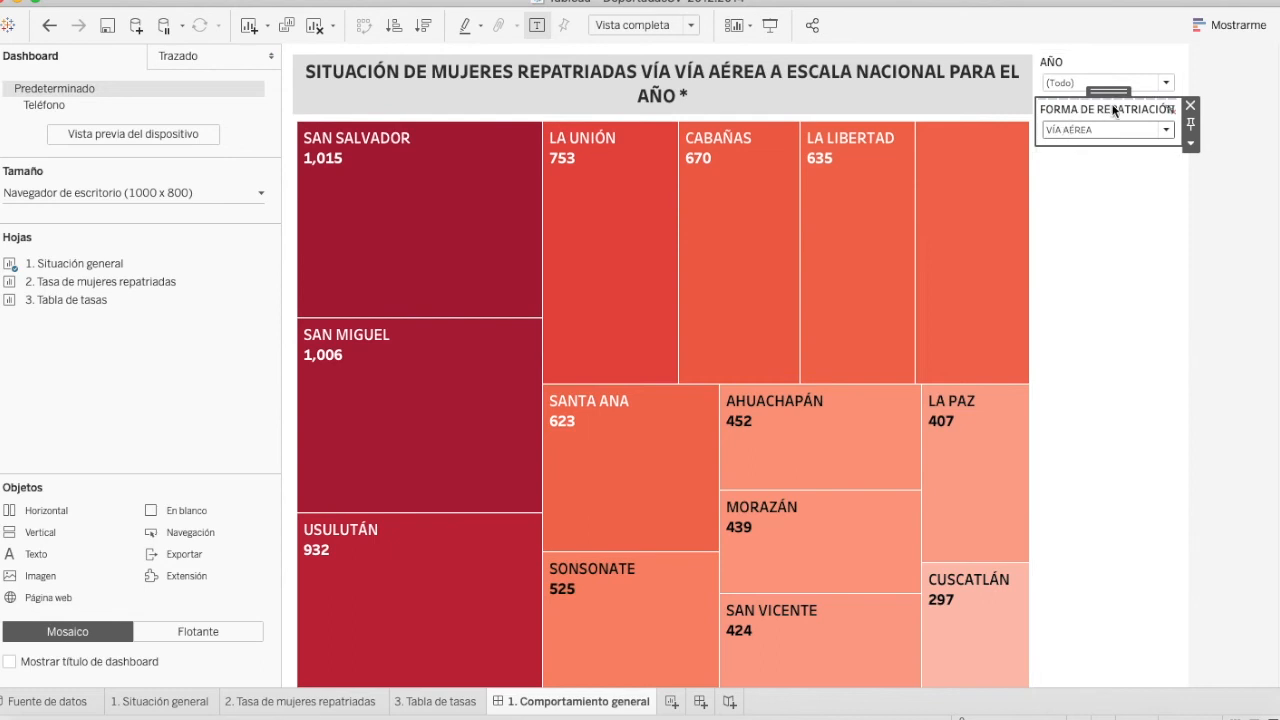
{"action": "scroll", "coordinate": [1251, 471], "scroll_direction": "down", "scroll_amount": 4}
{"action": "scroll", "coordinate": [1251, 471], "scroll_direction": "up", "scroll_amount": 4}
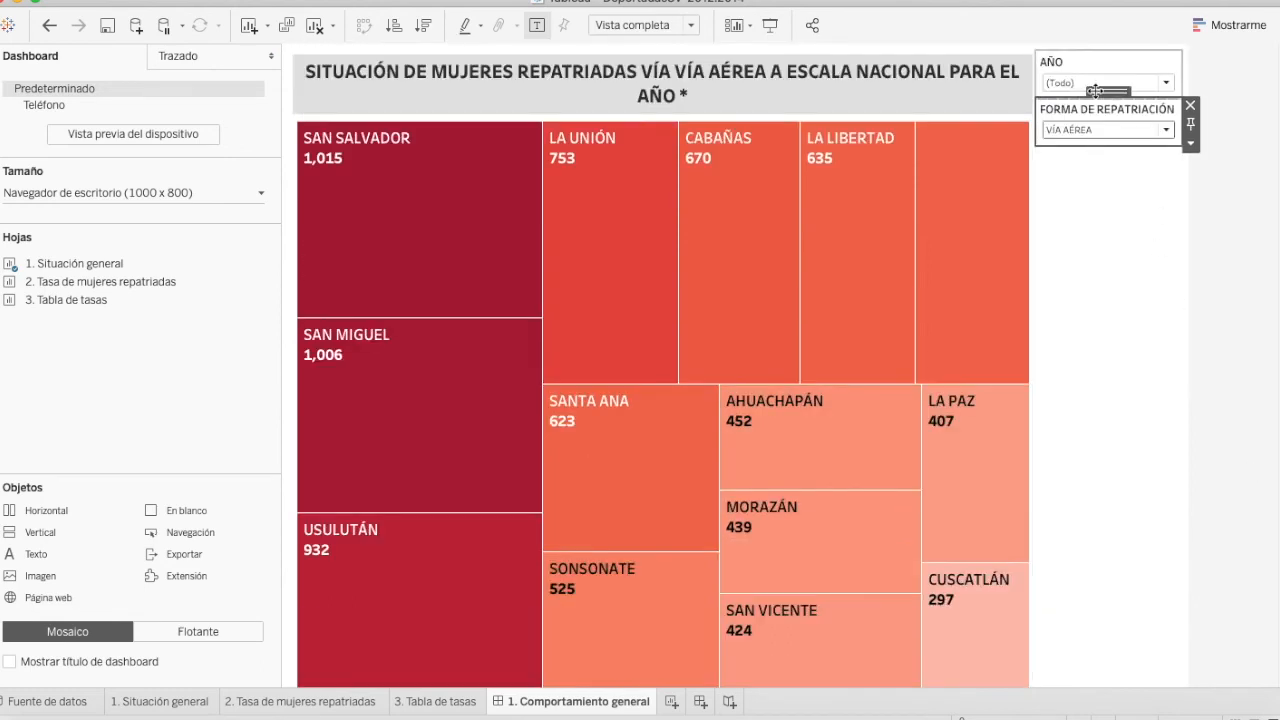
{"action": "scroll", "coordinate": [1187, 383], "scroll_direction": "down", "scroll_amount": 4}
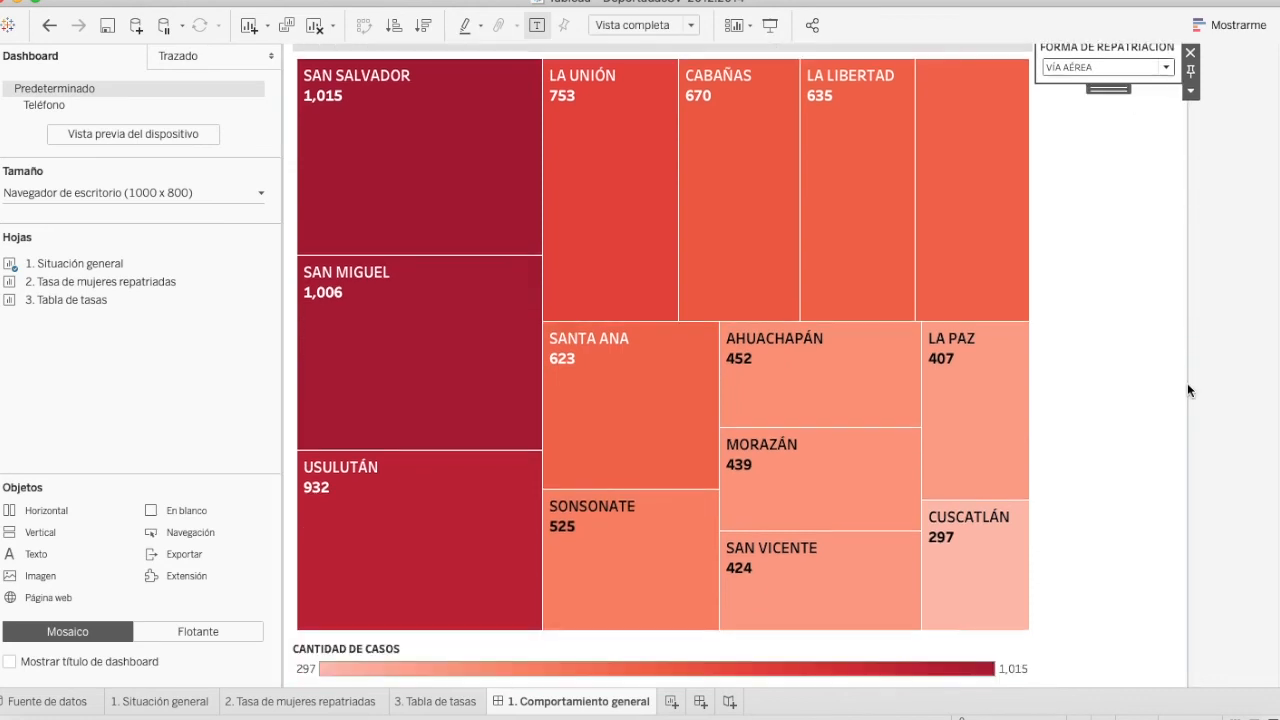
{"action": "scroll", "coordinate": [1187, 383], "scroll_direction": "up", "scroll_amount": 4}
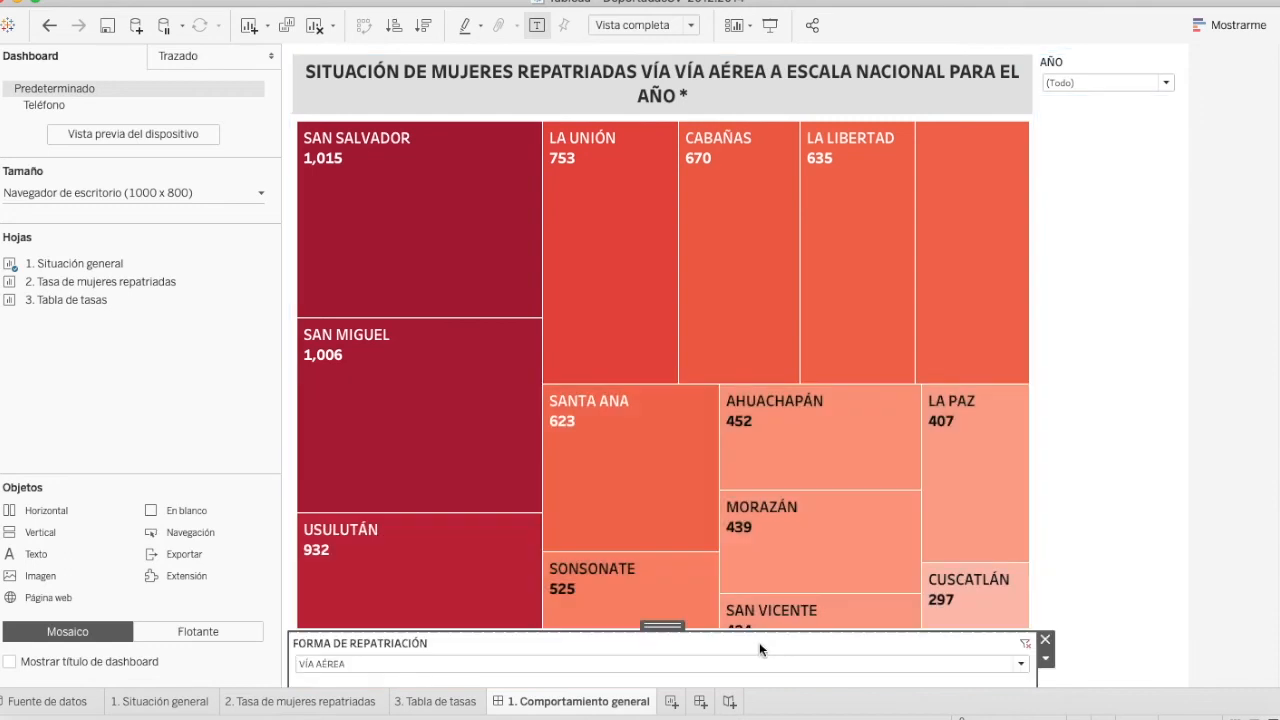
{"action": "left_click", "coordinate": [1109, 45]}
{"action": "left_click_drag", "start_coordinate": [1109, 50], "coordinate": [880, 675]}
Rearrange the row below the treemap so the CANTIDAD DE CASOS legend sits beside the FORMA DE REPATRIACIÓN filter, before it.
{"action": "scroll", "coordinate": [1200, 551], "scroll_direction": "down", "scroll_amount": 2}
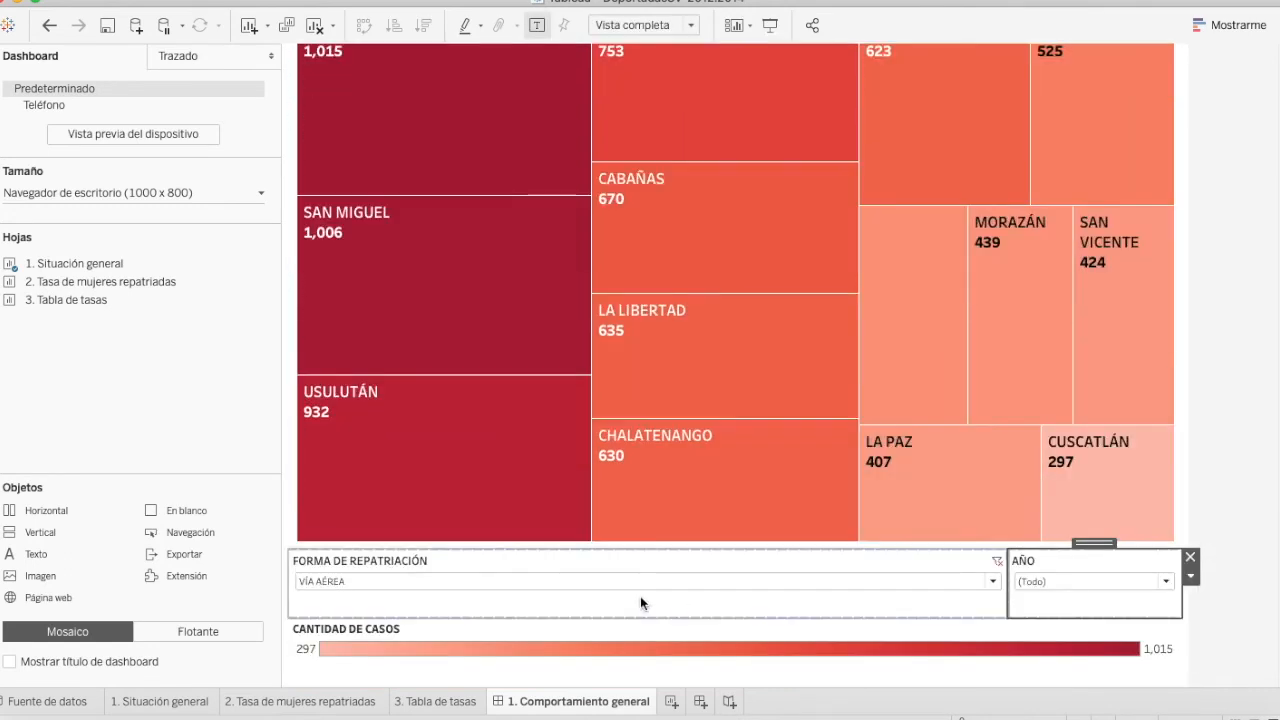
{"action": "left_click", "coordinate": [657, 636]}
{"action": "left_click_drag", "start_coordinate": [735, 610], "coordinate": [527, 579]}
Retitle the FORMA DE REPATRIACIÓN filter as FILTRAR POR FORMA DE REPATRIACIÓN in the Tableau Bold font.
{"action": "left_click", "coordinate": [700, 615]}
{"action": "double_click", "coordinate": [690, 561]}
{"action": "key", "text": "super+a"}
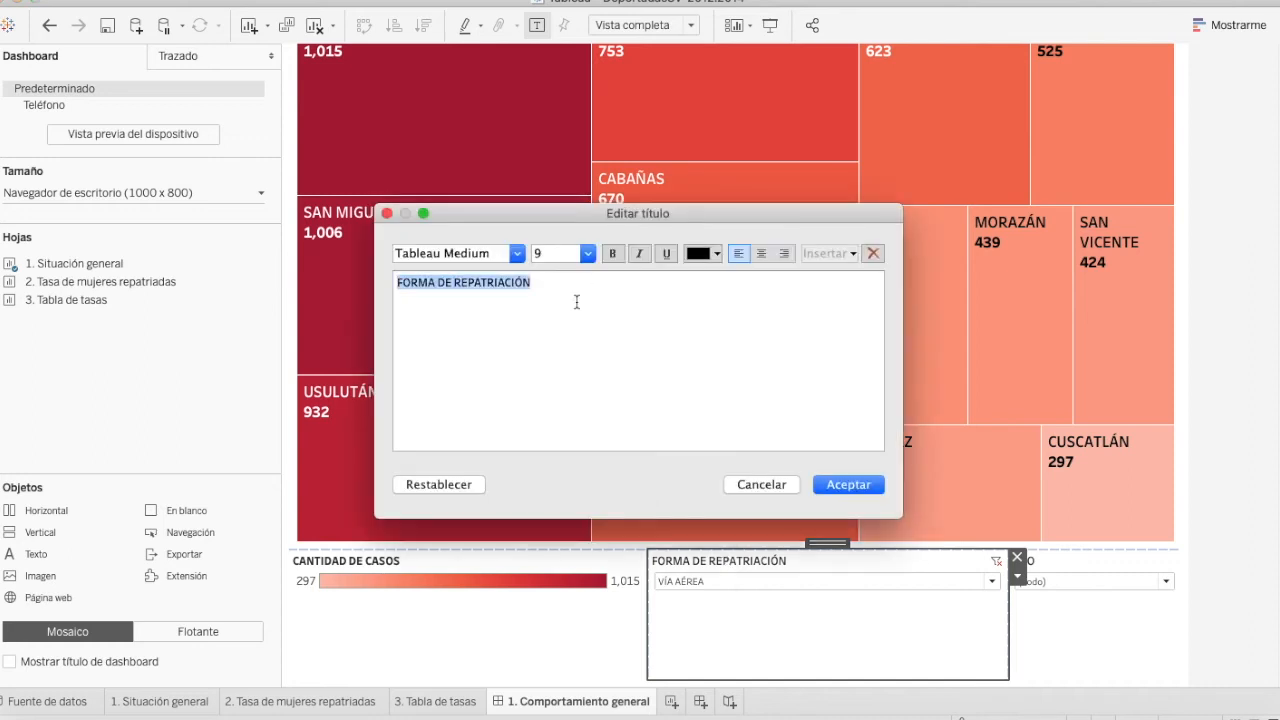
{"action": "type", "text": "FILTRAR "}
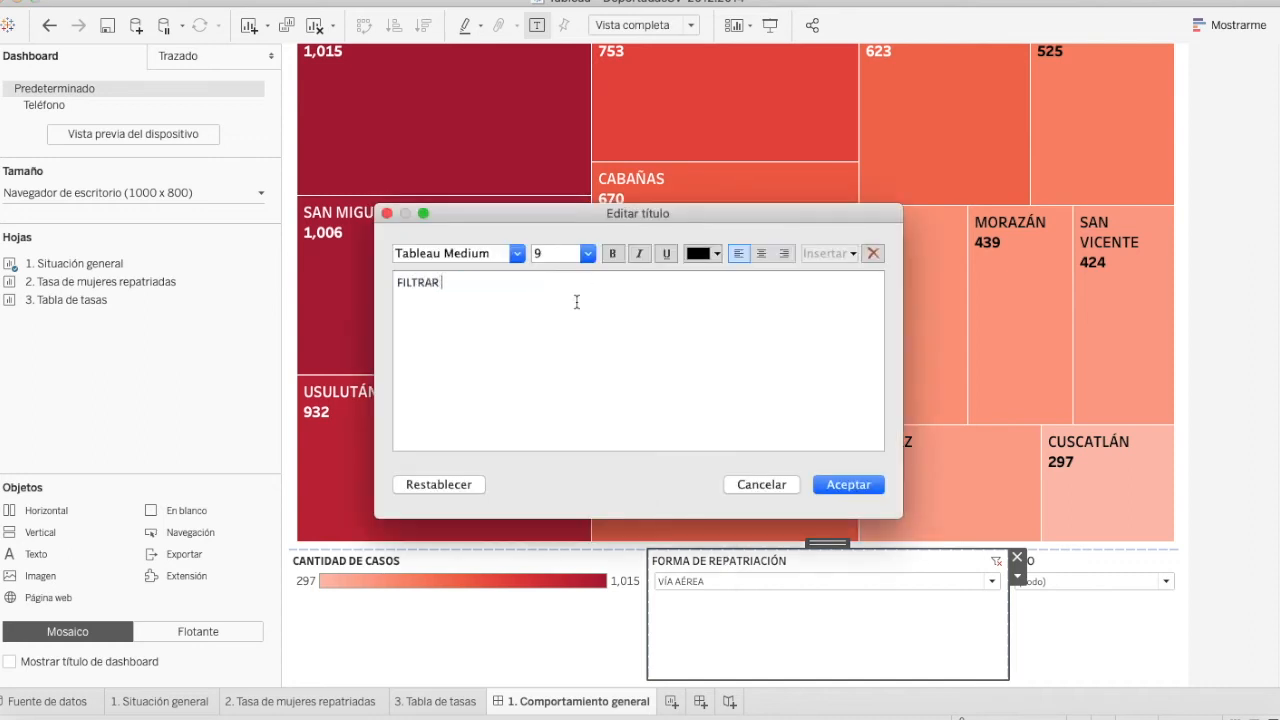
{"action": "type", "text": "POR FORMA DE REPA"}
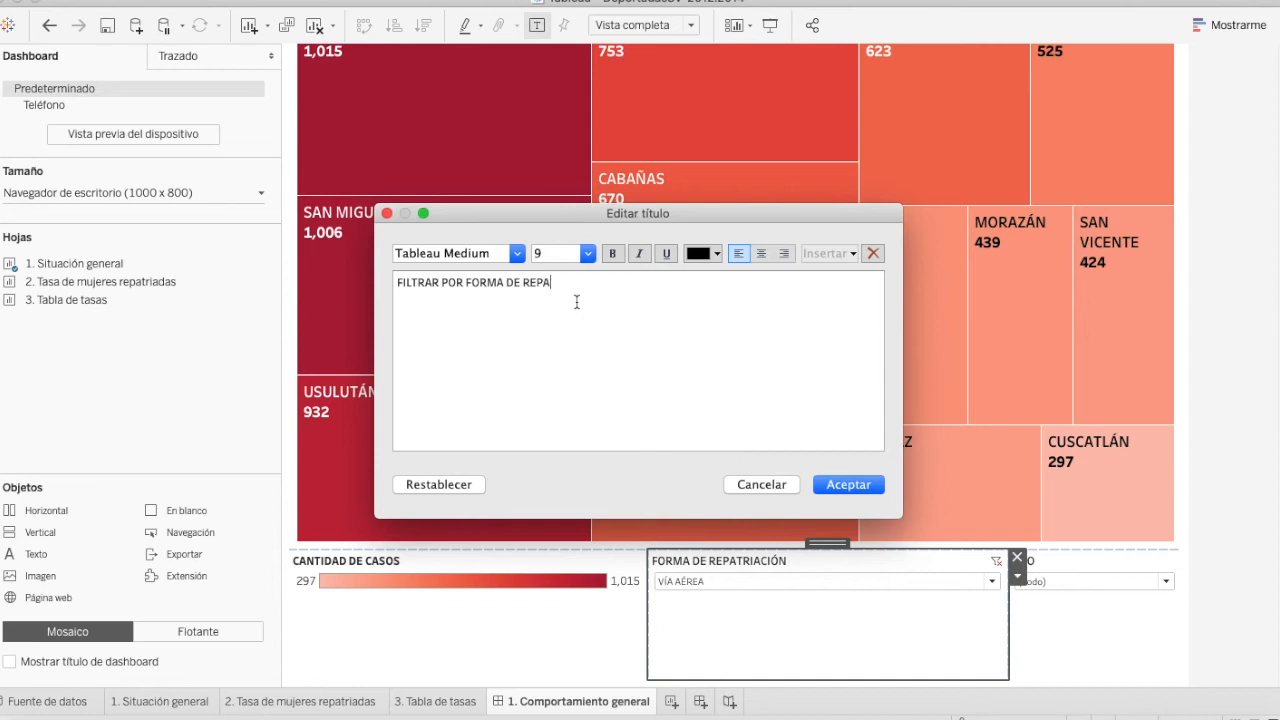
{"action": "type", "text": "TRIACIÓN"}
{"action": "triple_click", "coordinate": [577, 300]}
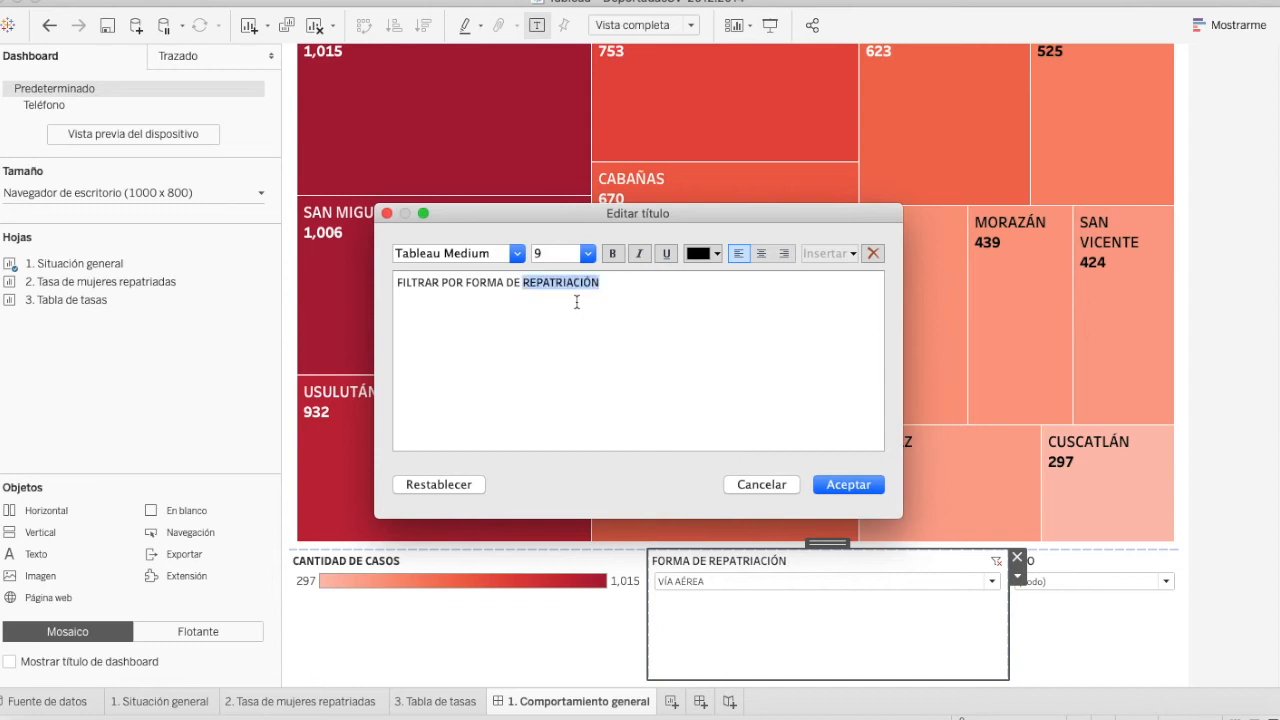
{"action": "left_click", "coordinate": [517, 253]}
{"action": "left_click", "coordinate": [497, 357]}
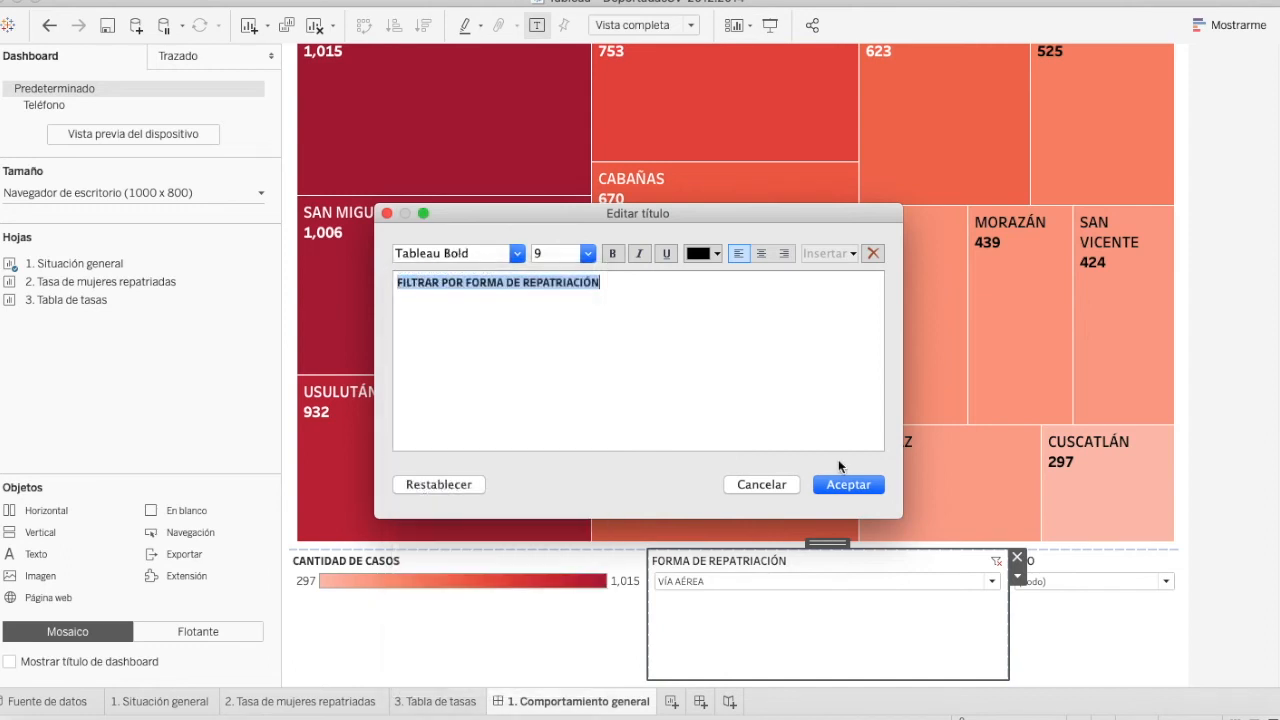
{"action": "left_click", "coordinate": [849, 484]}
Retitle the AÑO filter as FILTRAR POR AÑO in the Tableau Bold font.
{"action": "left_click", "coordinate": [1020, 561]}
{"action": "double_click", "coordinate": [1022, 561]}
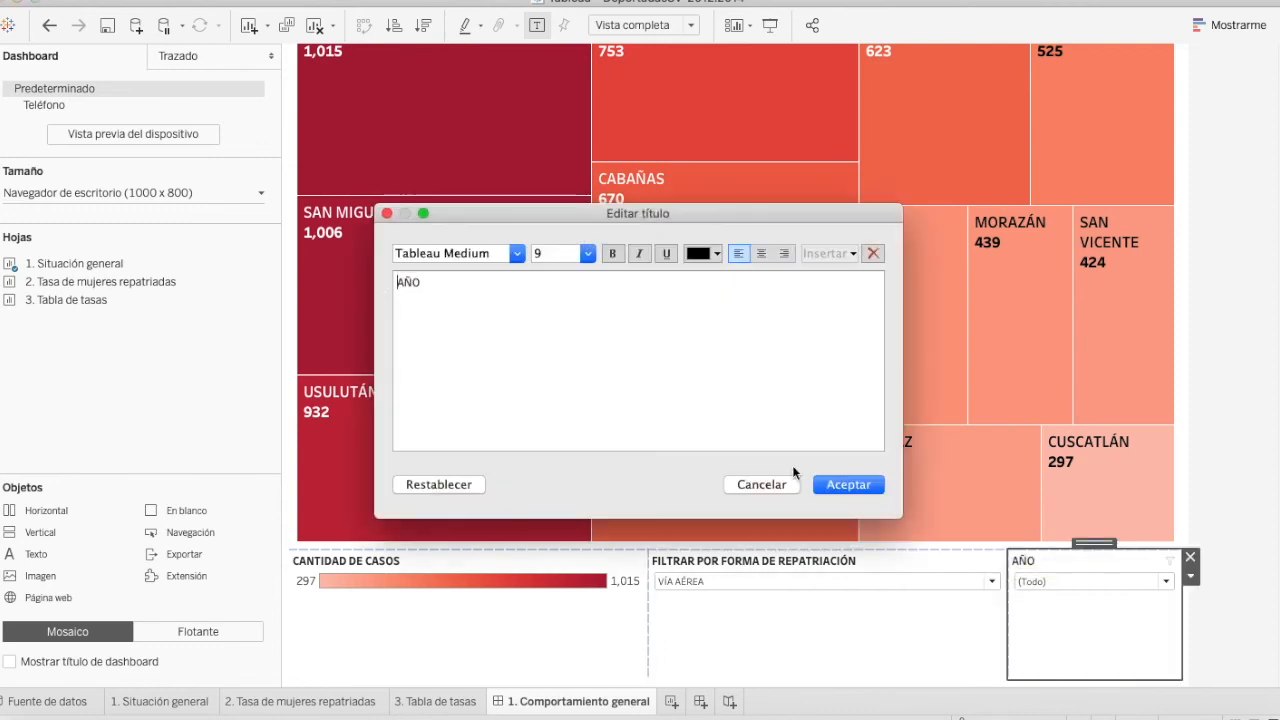
{"action": "type", "text": "FILTRAR POR AÑO"}
{"action": "left_click", "coordinate": [517, 253]}
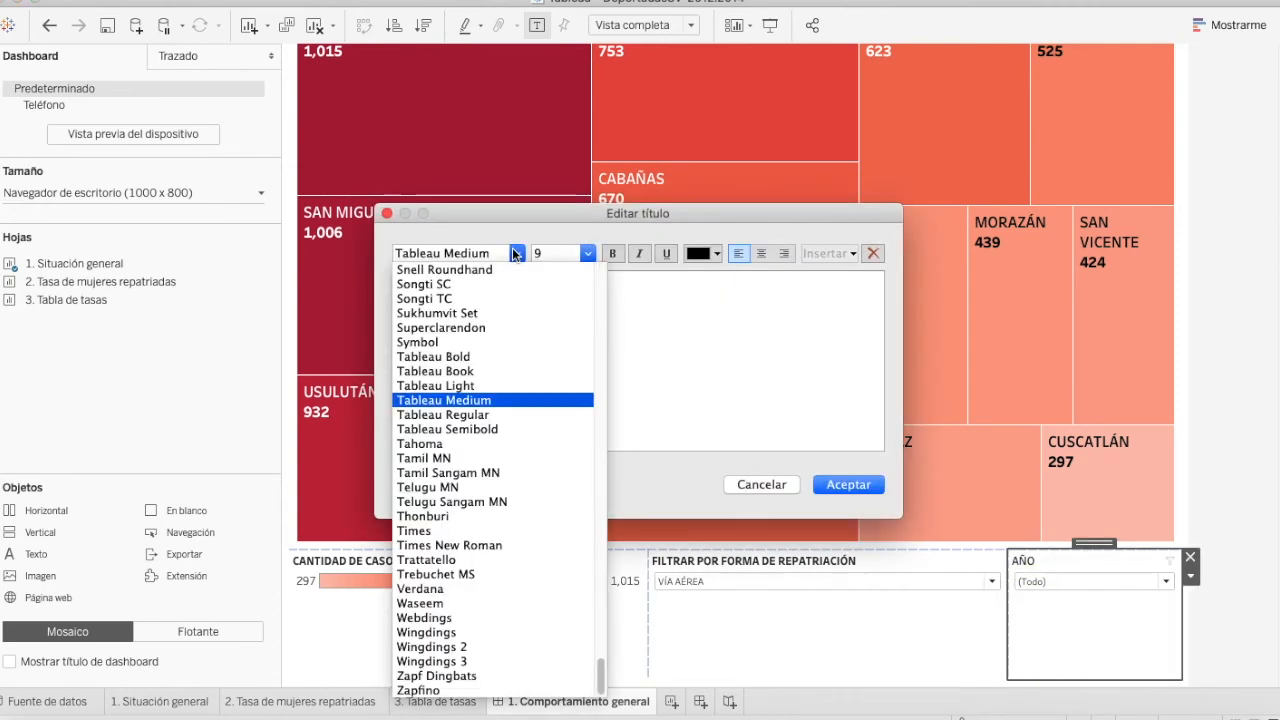
{"action": "left_click", "coordinate": [698, 416]}
{"action": "key", "text": "super+a"}
{"action": "left_click", "coordinate": [518, 254]}
{"action": "left_click", "coordinate": [475, 358]}
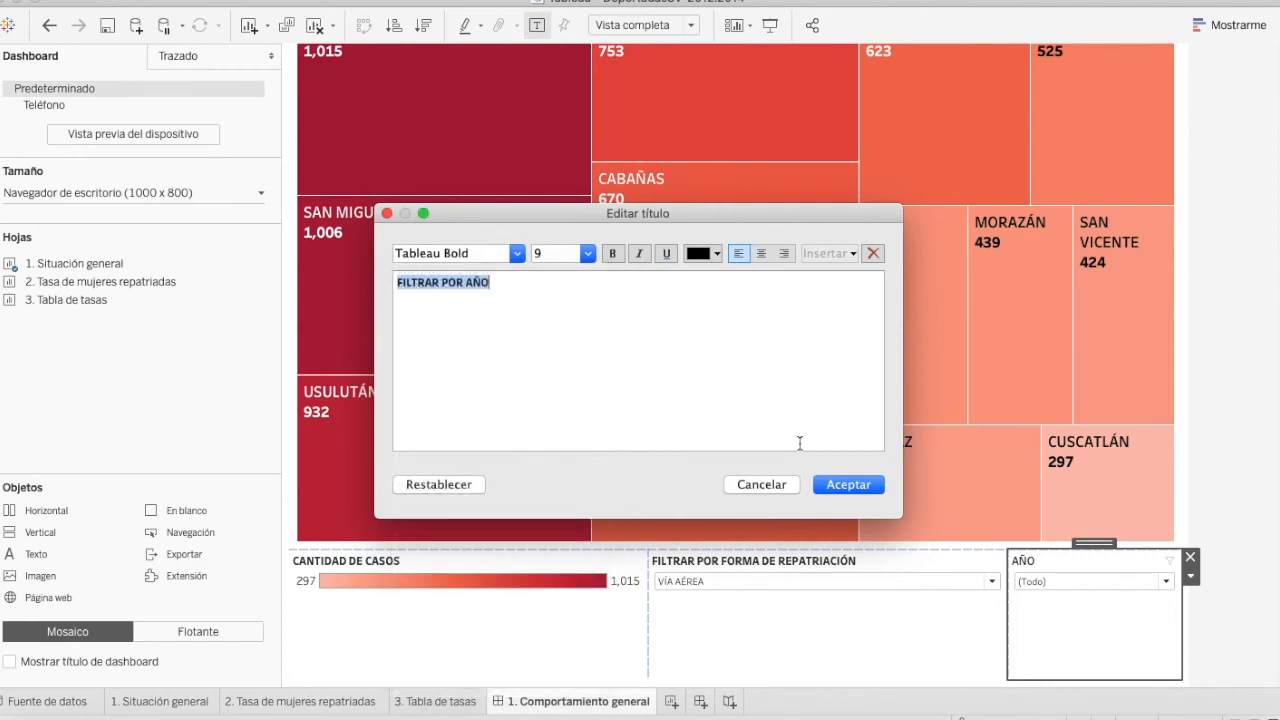
{"action": "left_click", "coordinate": [847, 485]}
Place the year filter between the legend and the repatriation filter, narrowing both filters to their titles and widening the legend.
{"action": "left_click_drag", "start_coordinate": [1100, 546], "coordinate": [724, 640]}
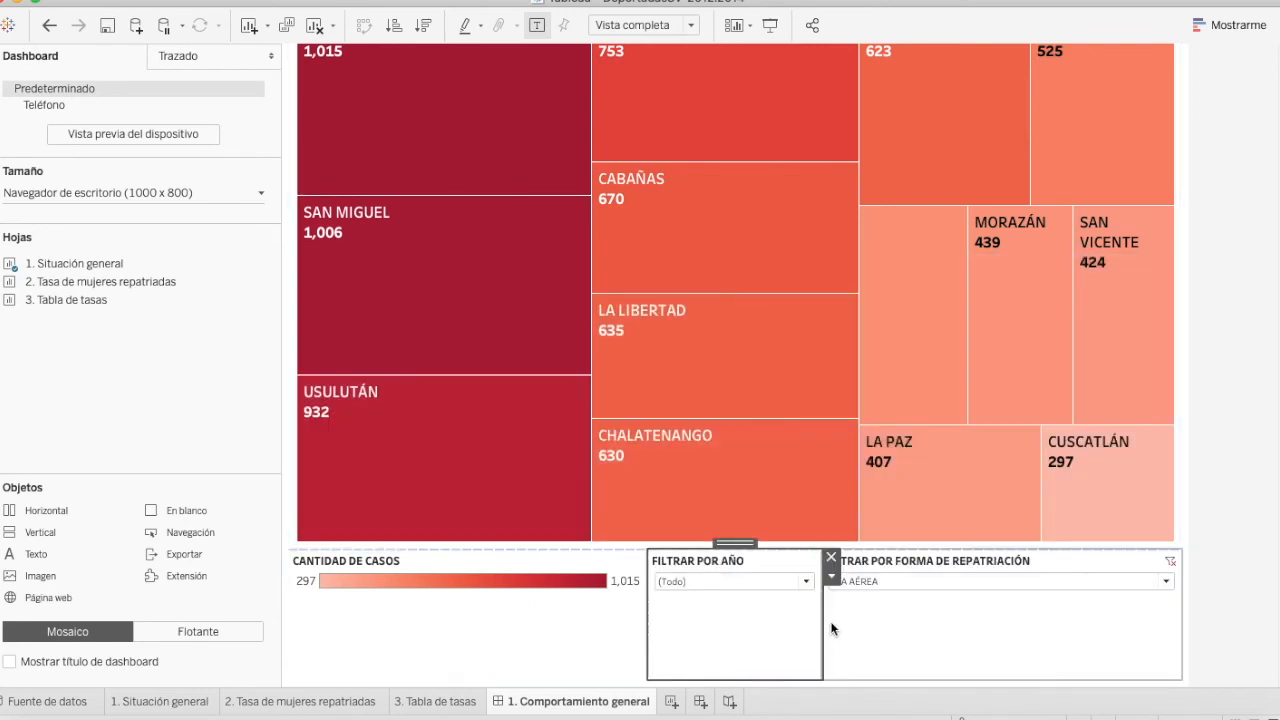
{"action": "left_click_drag", "start_coordinate": [824, 619], "coordinate": [961, 626]}
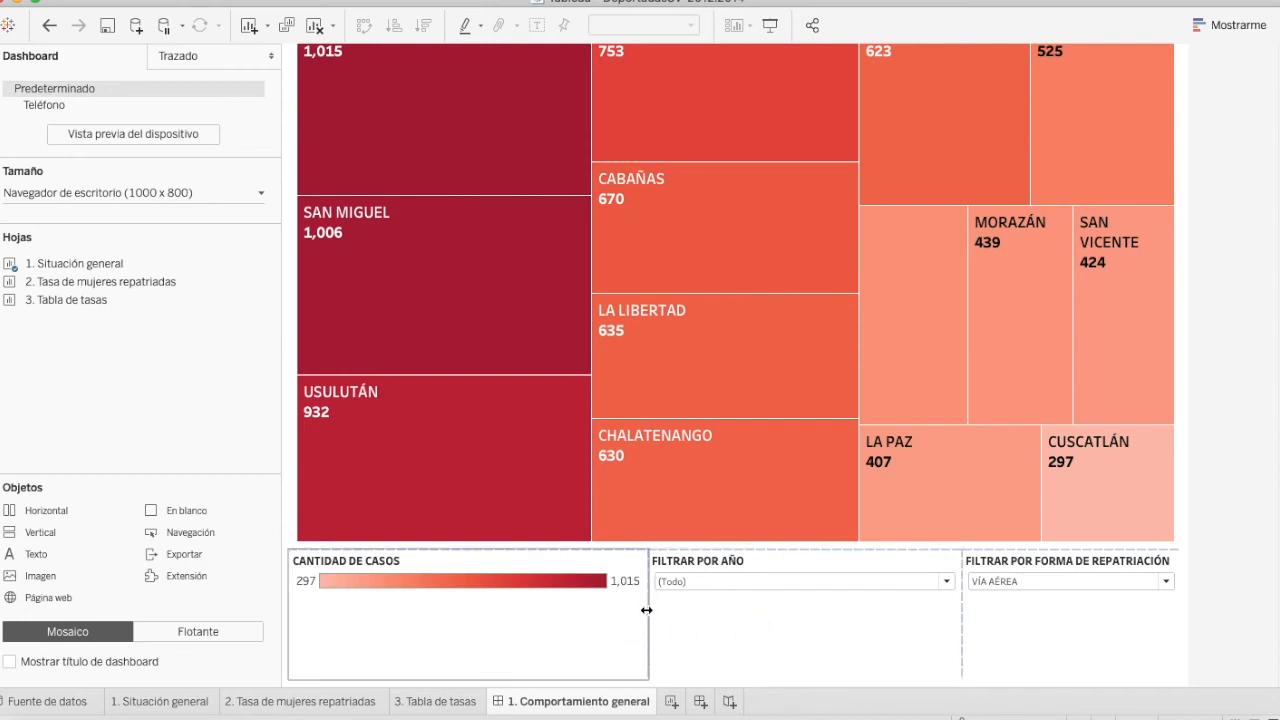
{"action": "left_click", "coordinate": [715, 597]}
{"action": "left_click_drag", "start_coordinate": [691, 565], "coordinate": [849, 567]}
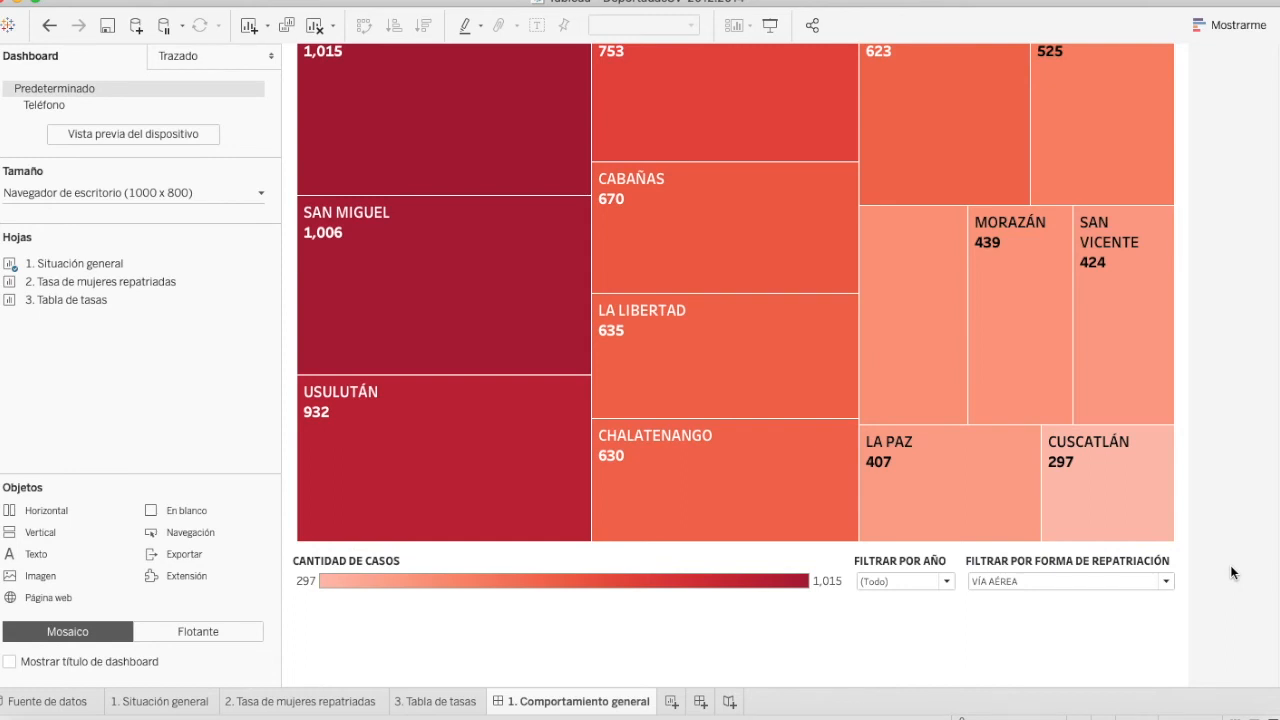
Start a text object reading "Fuente: Dirección General de Migración y Extranjería", placed before "Dirección General de Estadísticas y Censos ()".
{"action": "double_click", "coordinate": [55, 546]}
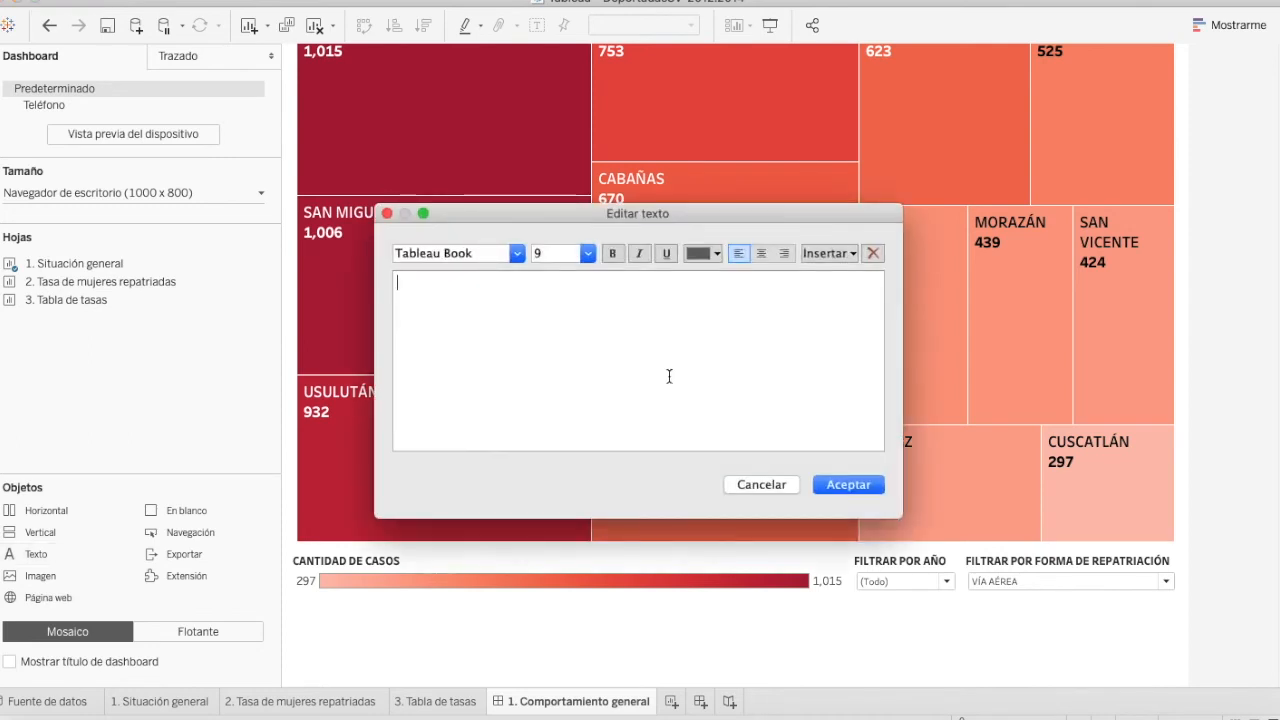
{"action": "type", "text": "Fuente: Dirección General de e"}
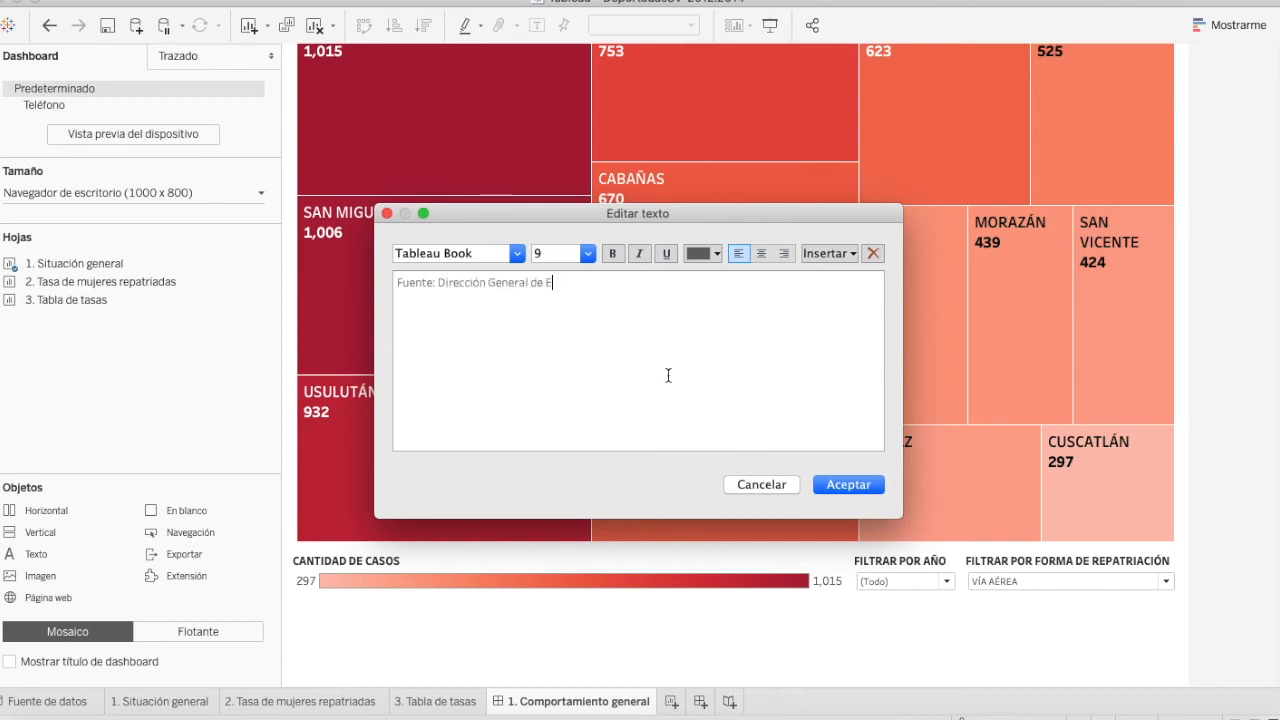
{"action": "type", "text": "stadísticas y Censos ("}
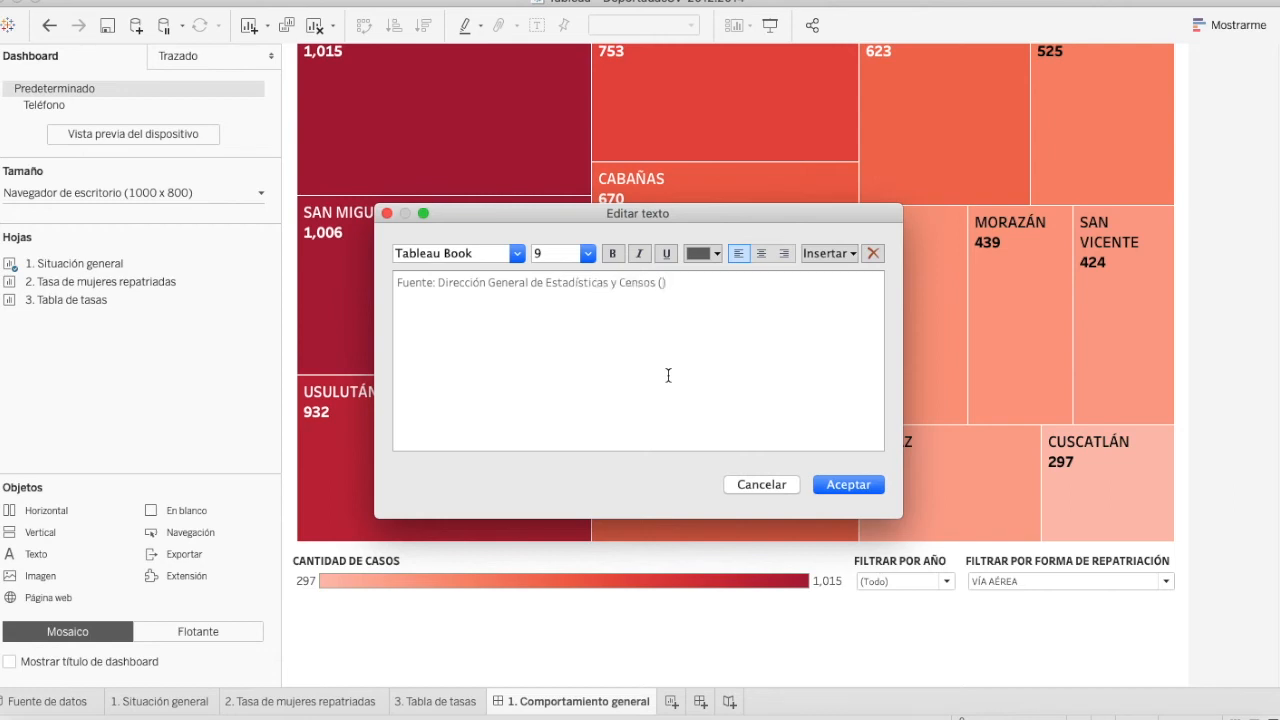
{"action": "left_click", "coordinate": [438, 282]}
{"action": "type", "text": "Dire"}
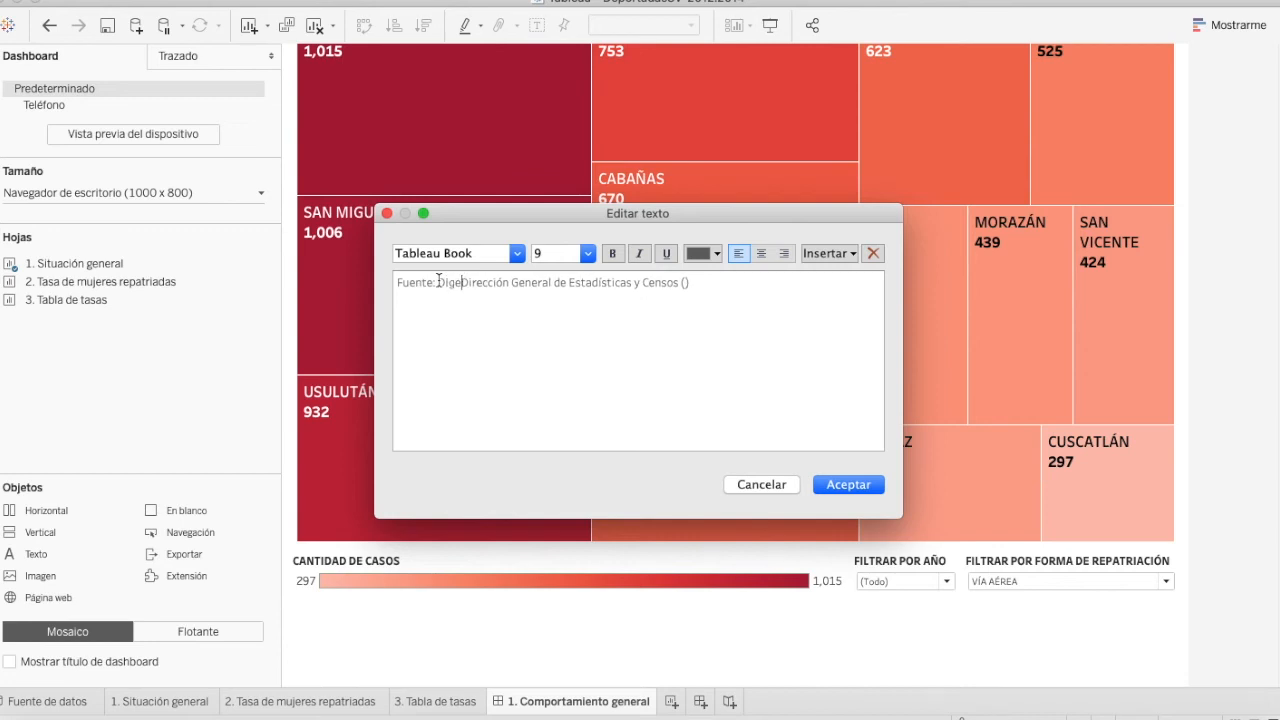
{"action": "type", "text": "cción G"}
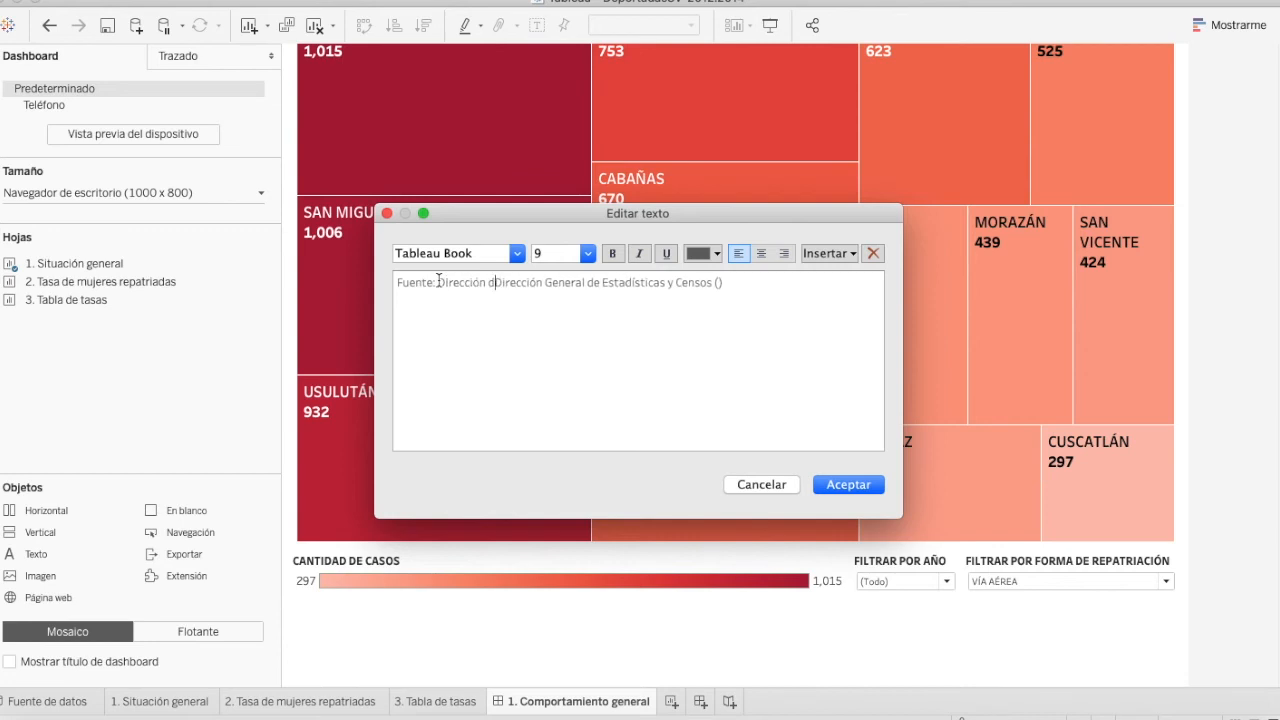
{"action": "type", "text": "eneral de Migra"}
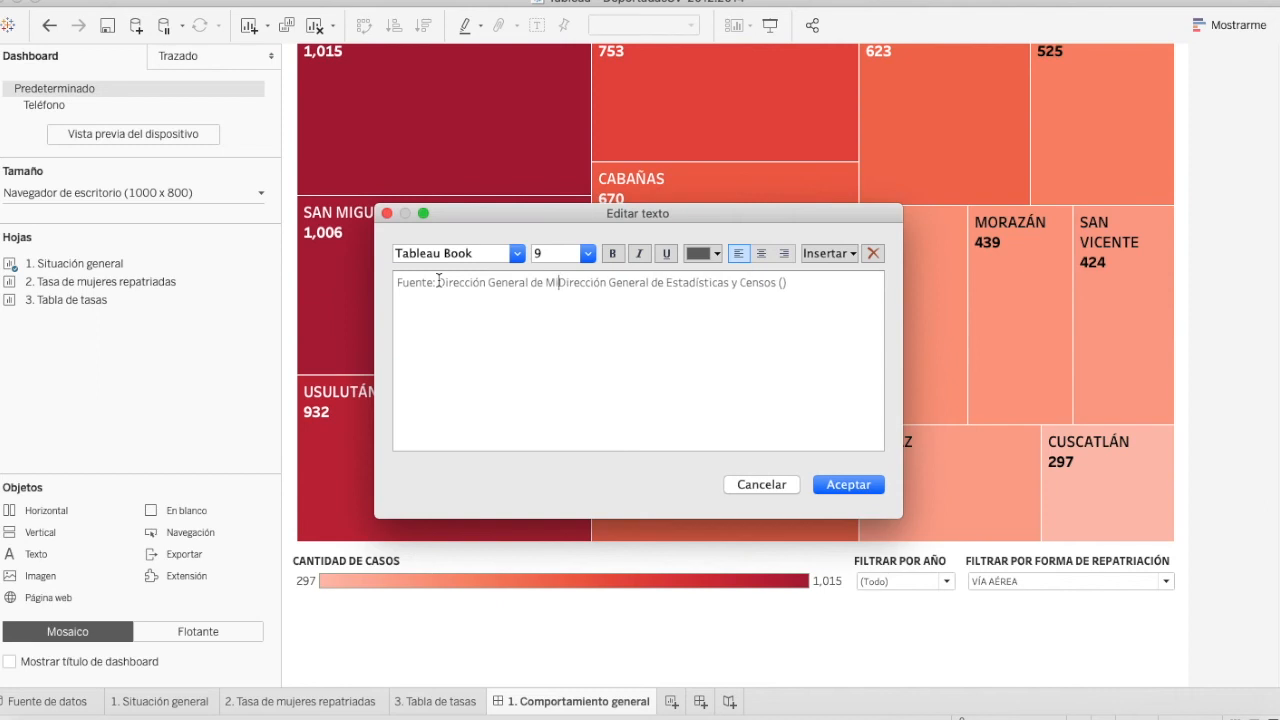
{"action": "type", "text": "ción y Extr"}
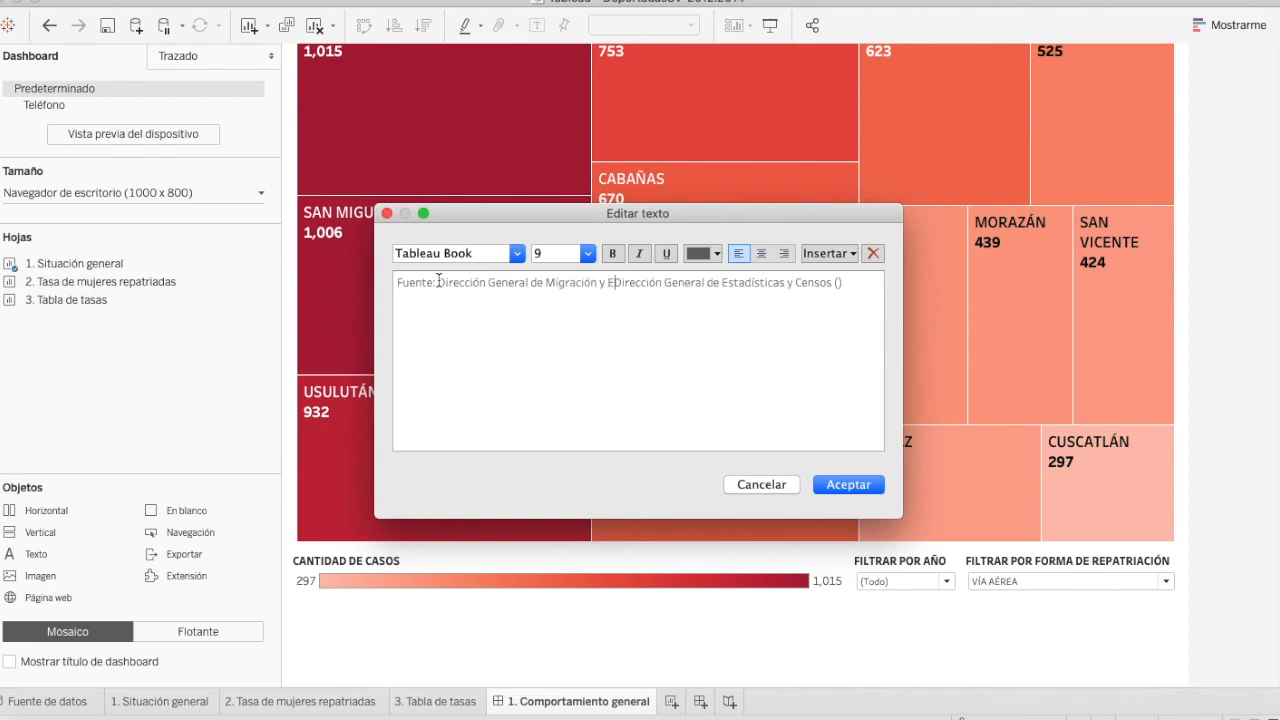
{"action": "type", "text": "anjería"}
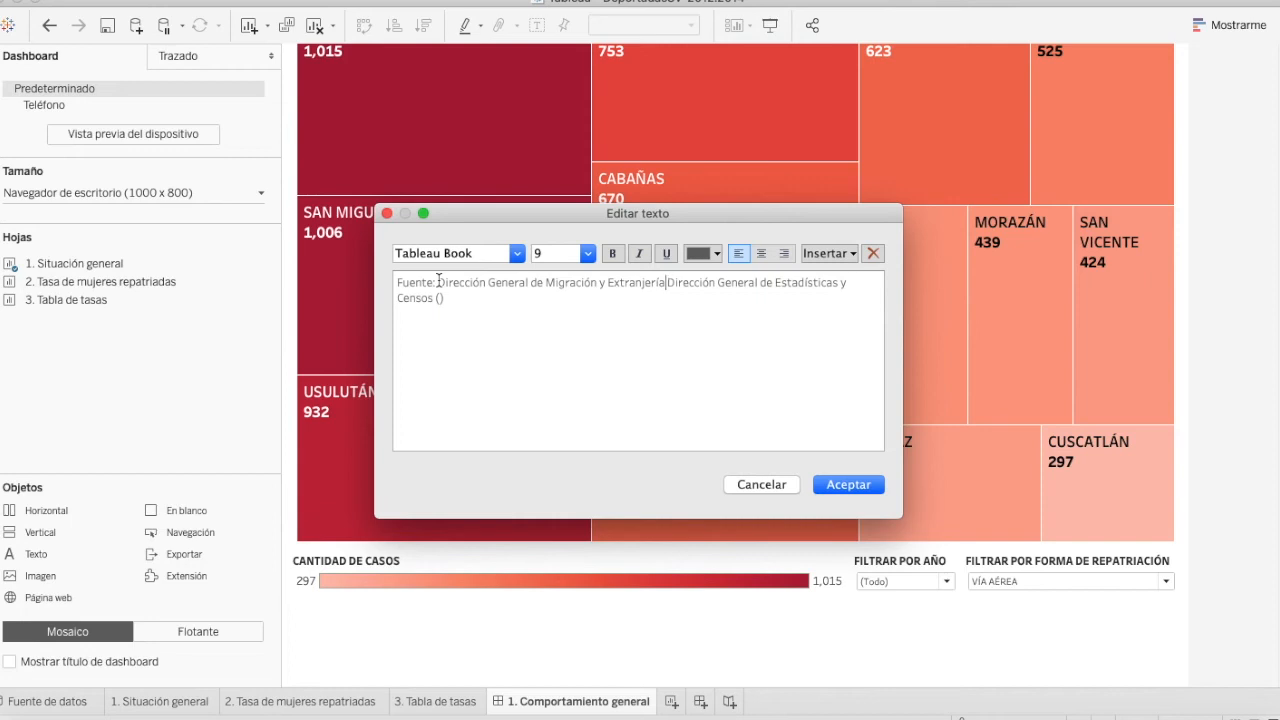
Format the word "Fuente:" in the source note in Tableau Bold with a darker color.
{"action": "left_click_drag", "start_coordinate": [438, 281], "coordinate": [392, 282]}
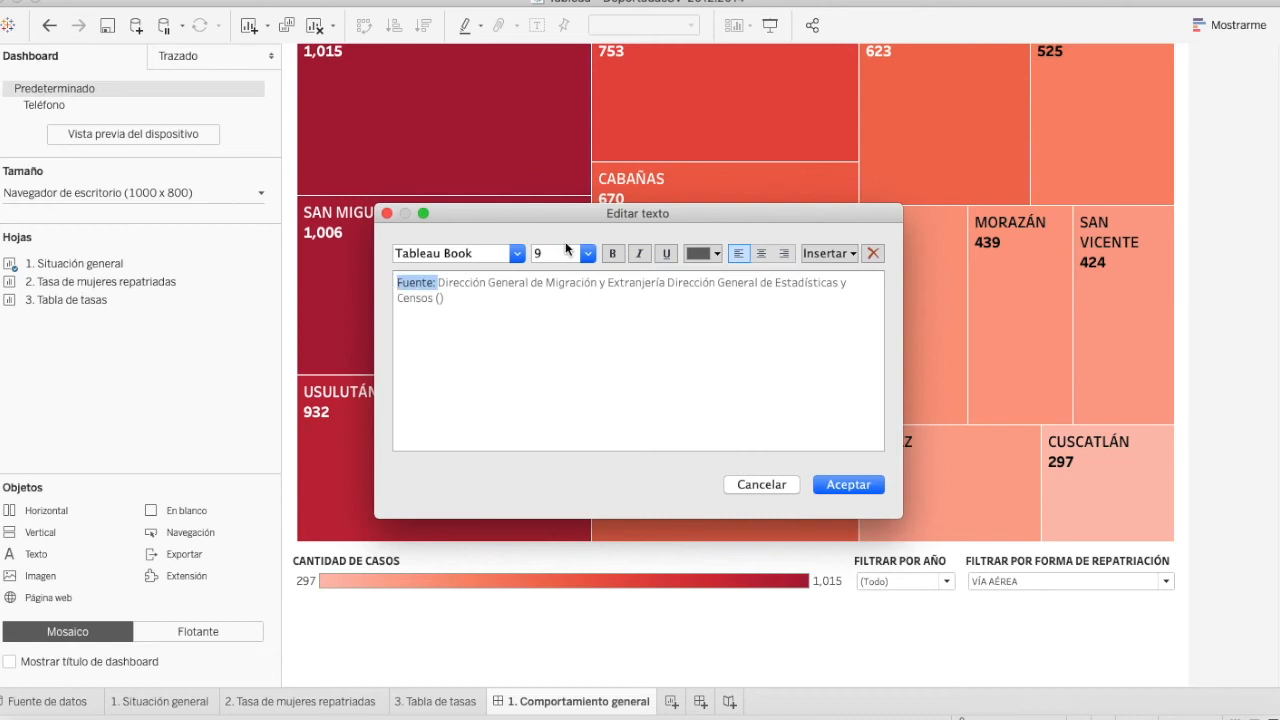
{"action": "left_click", "coordinate": [518, 253]}
{"action": "left_click", "coordinate": [490, 357]}
{"action": "left_click", "coordinate": [703, 253]}
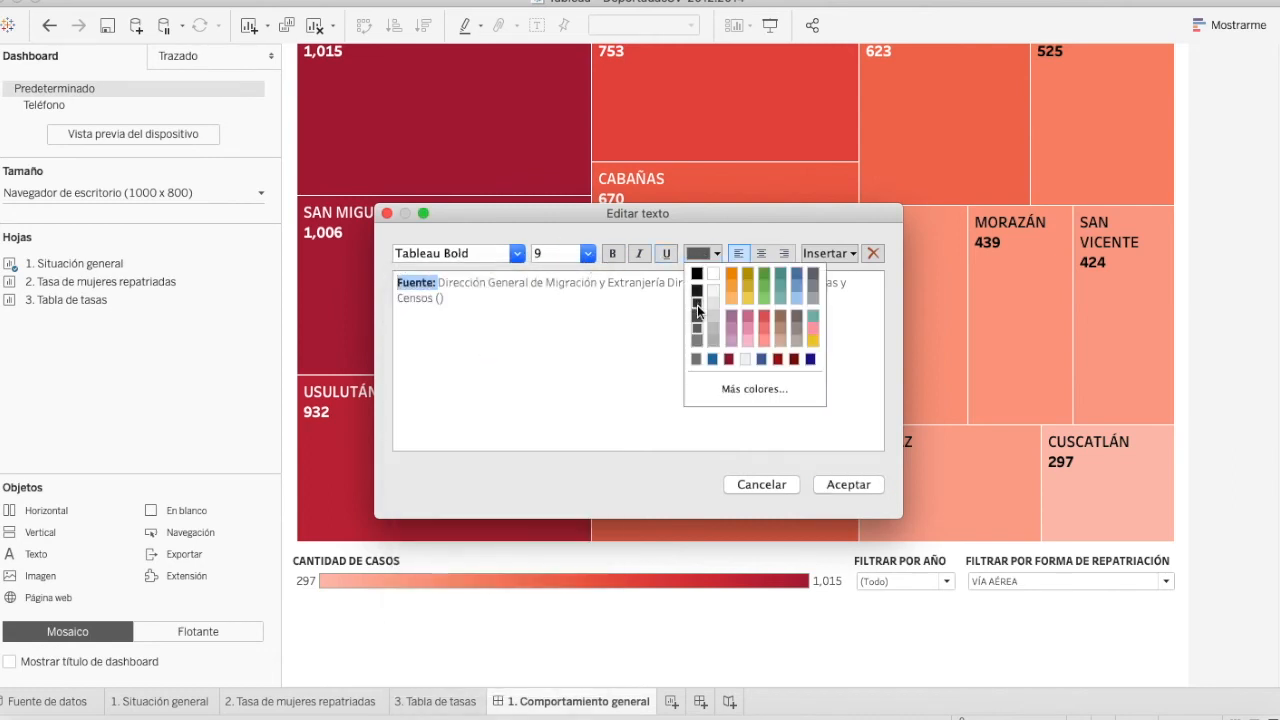
{"action": "left_click", "coordinate": [702, 302]}
{"action": "left_click", "coordinate": [674, 304]}
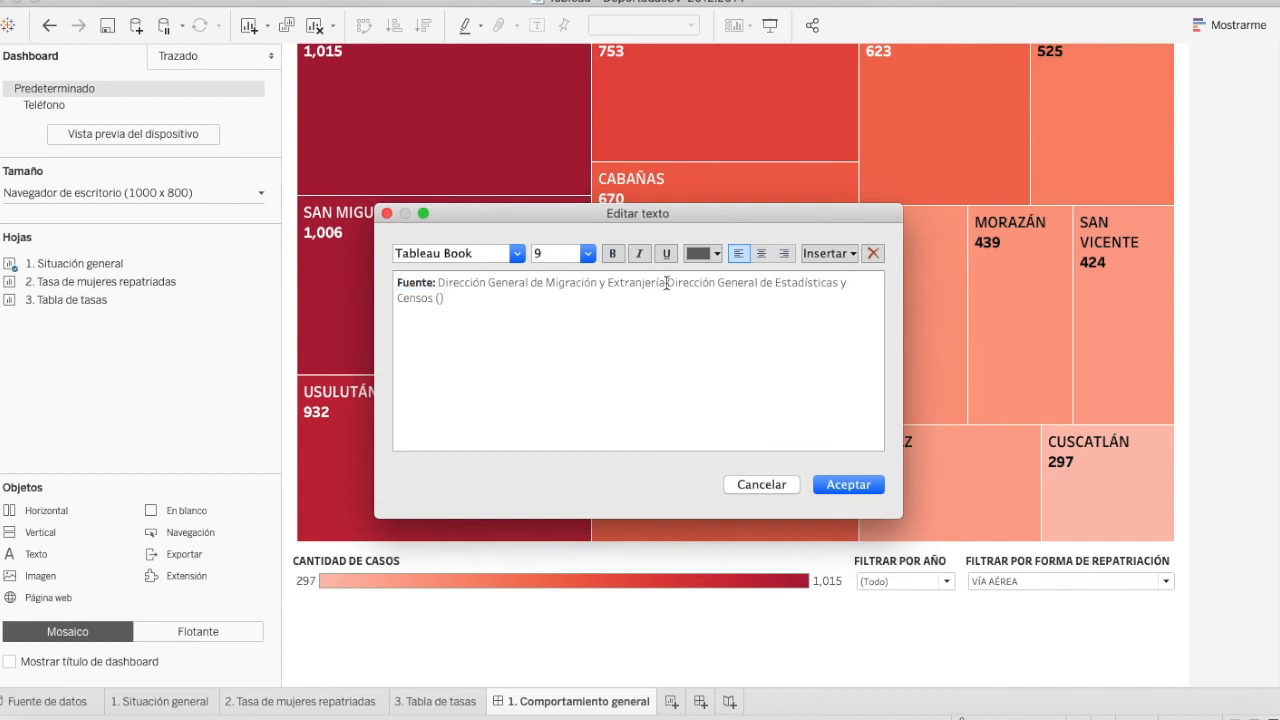
Replace "Dirección General de Estadísticas y Censos ()" in the source note with "de El Salvador (DGME)".
{"action": "left_click_drag", "start_coordinate": [665, 282], "coordinate": [682, 370]}
{"action": "key", "text": "BackSpace"}
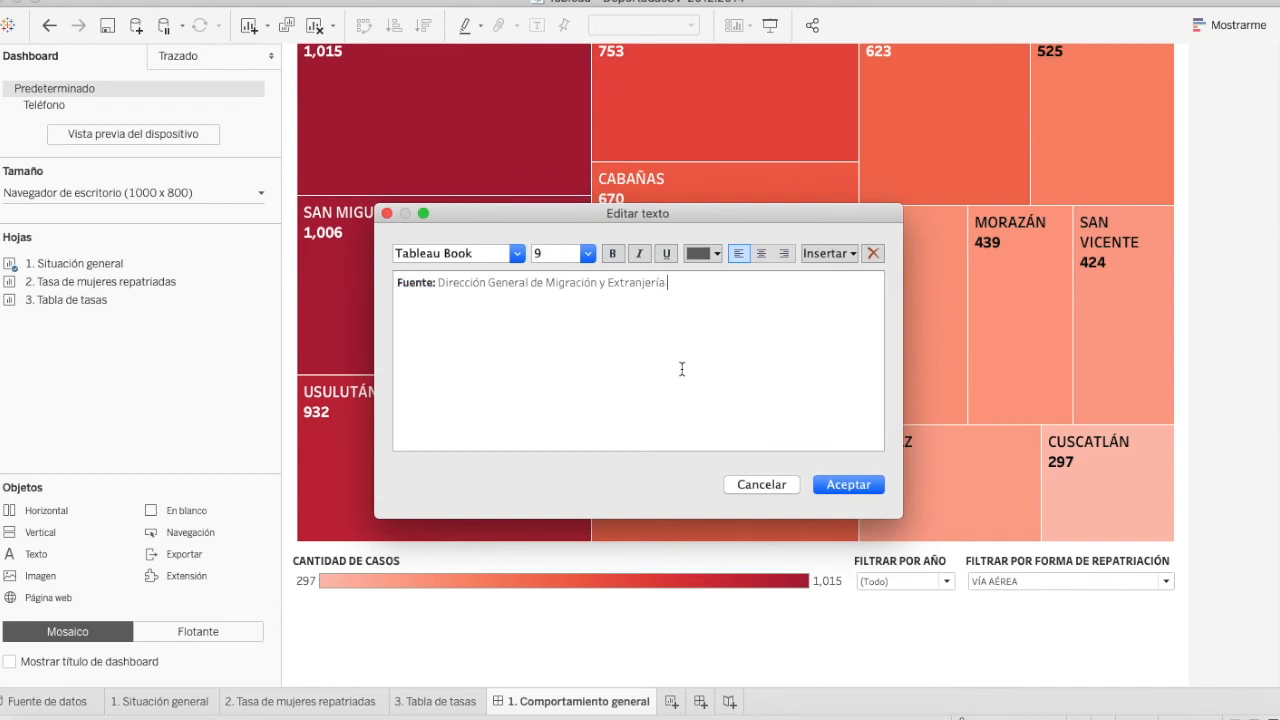
{"action": "type", "text": "de El Salvador (DGME"}
Set the whole source note to font size 12 and accept the text.
{"action": "key", "text": "super+a"}
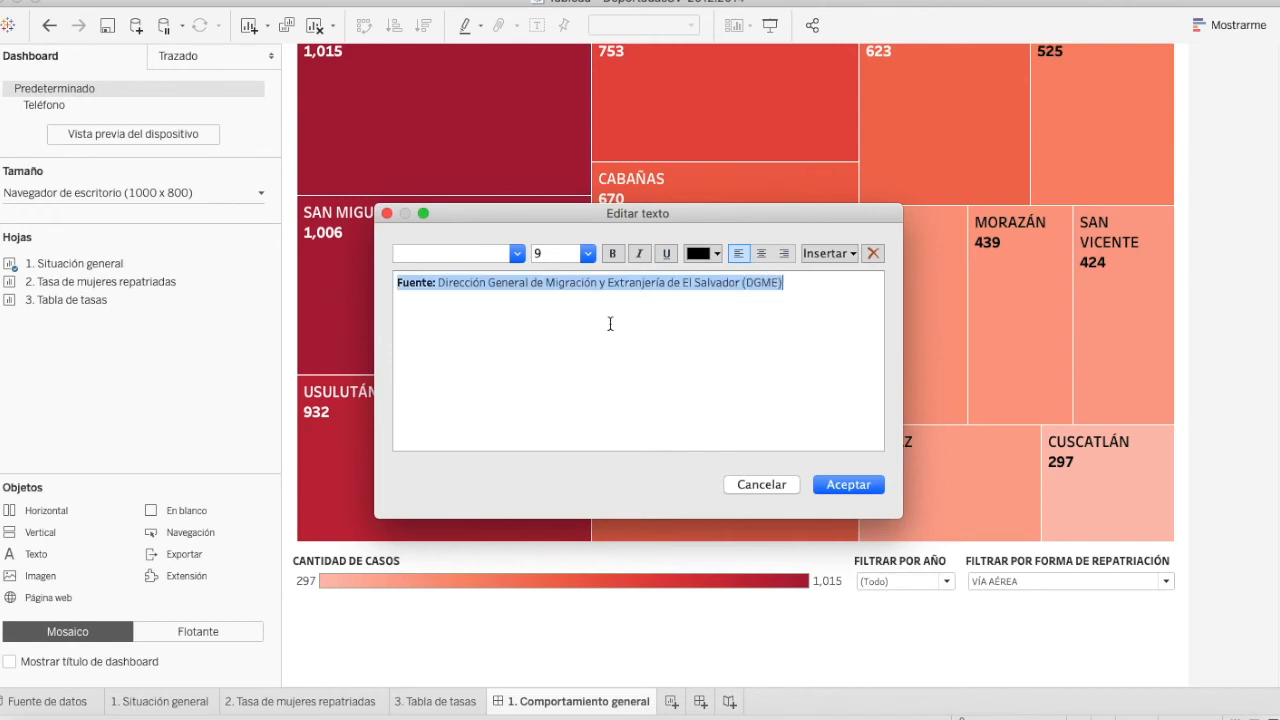
{"action": "double_click", "coordinate": [500, 283]}
{"action": "key", "text": "super+a"}
{"action": "double_click", "coordinate": [550, 253]}
{"action": "type", "text": "12"}
{"action": "key", "text": "Return"}
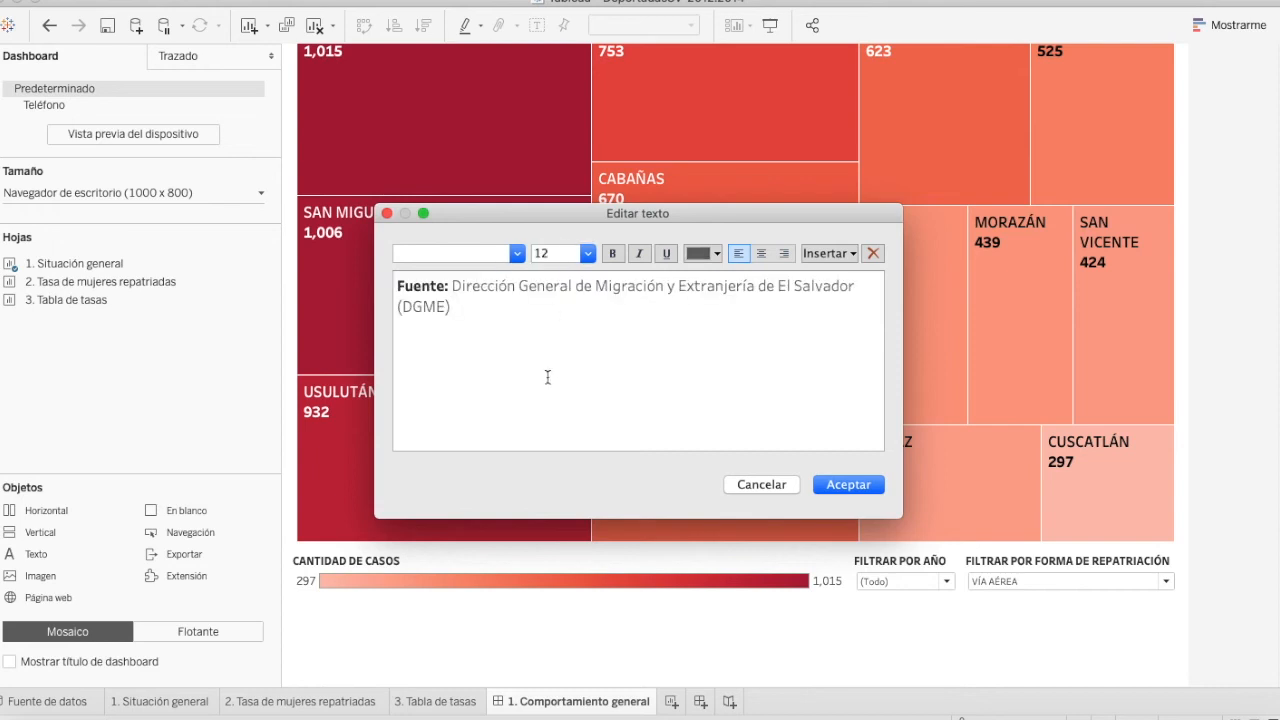
{"action": "left_click", "coordinate": [848, 485]}
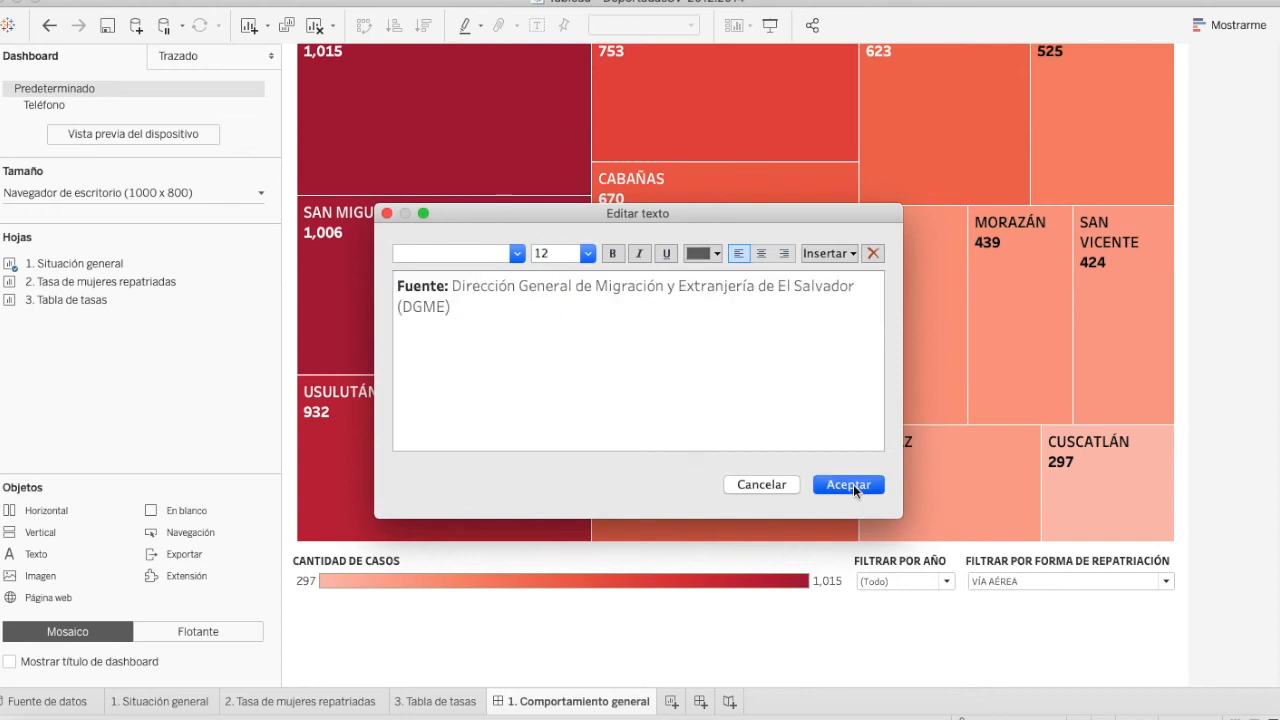
Position the source note below the legend and filter row, and reduce the height of both so the treemap gets more space.
{"action": "left_click_drag", "start_coordinate": [1109, 55], "coordinate": [643, 604]}
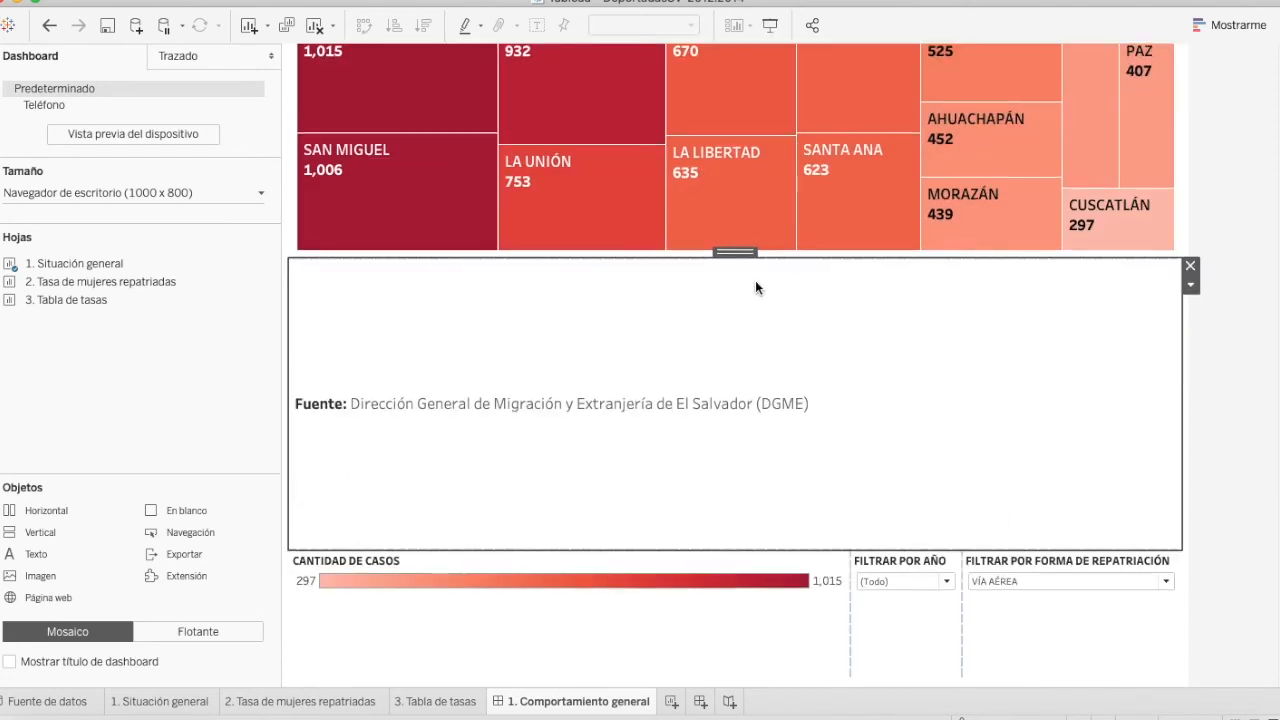
{"action": "left_click_drag", "start_coordinate": [736, 252], "coordinate": [737, 674]}
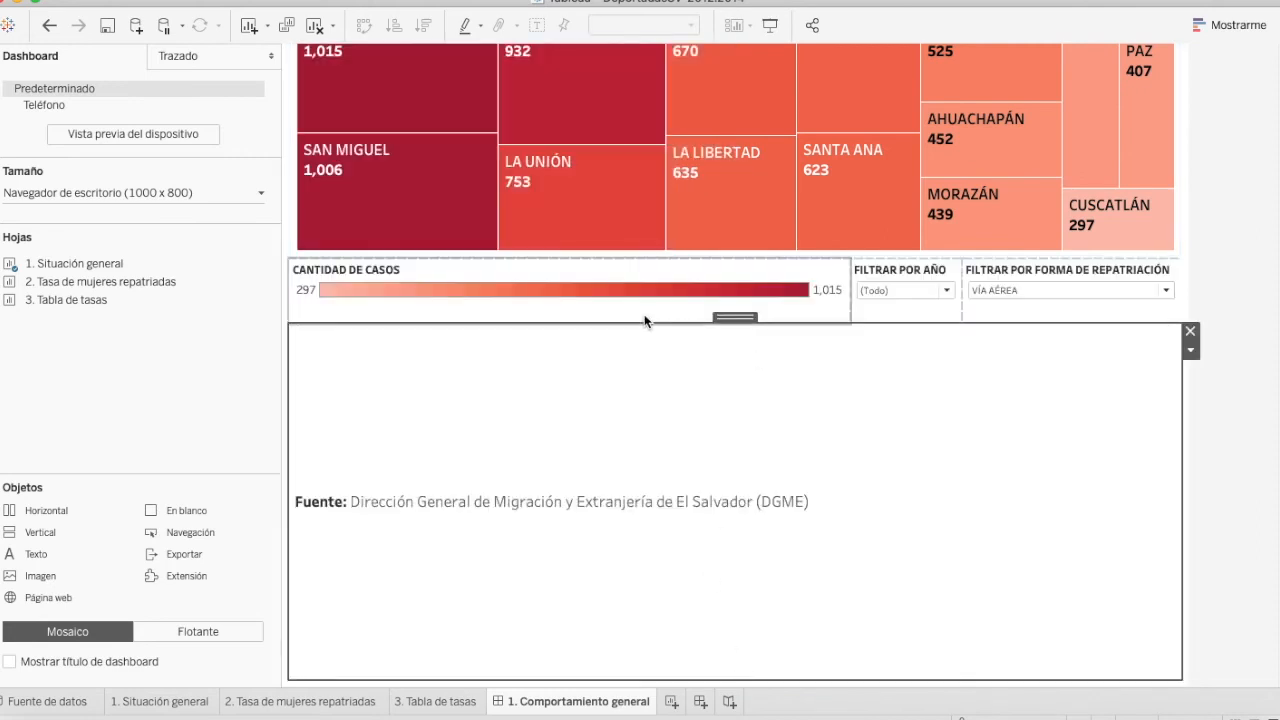
{"action": "left_click_drag", "start_coordinate": [640, 320], "coordinate": [638, 638]}
{"action": "left_click", "coordinate": [666, 516]}
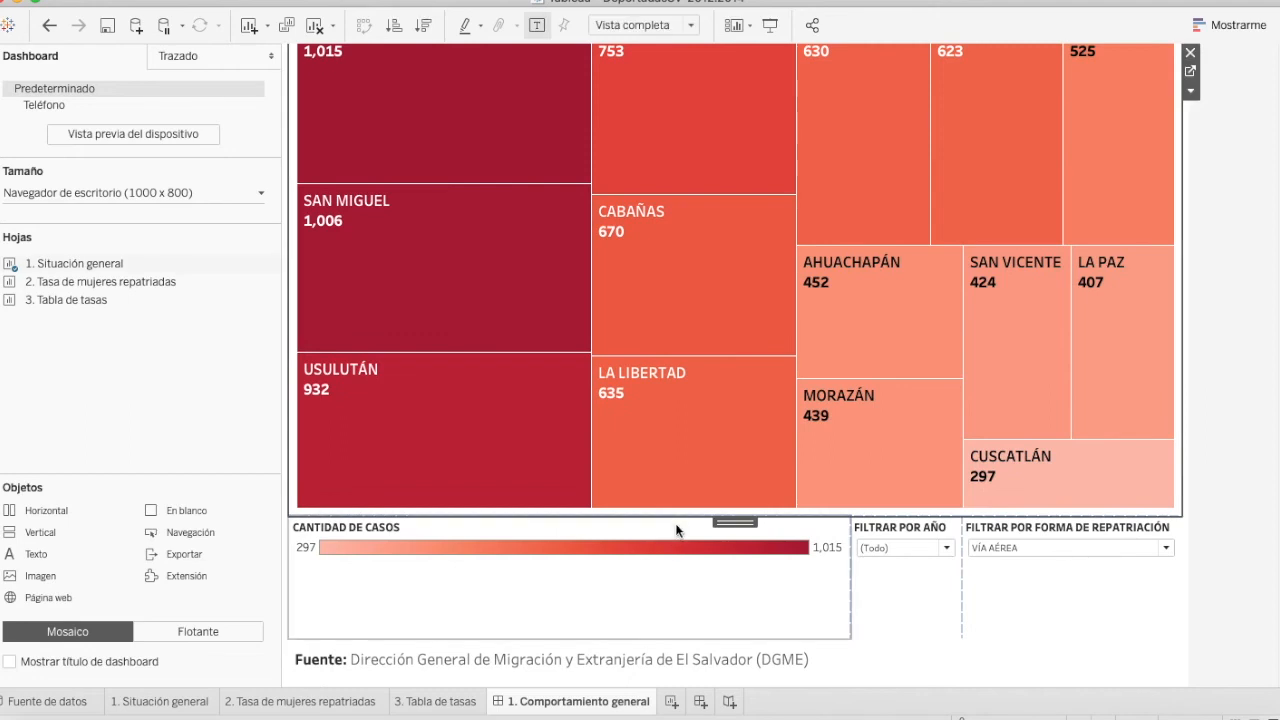
{"action": "left_click_drag", "start_coordinate": [674, 517], "coordinate": [675, 601]}
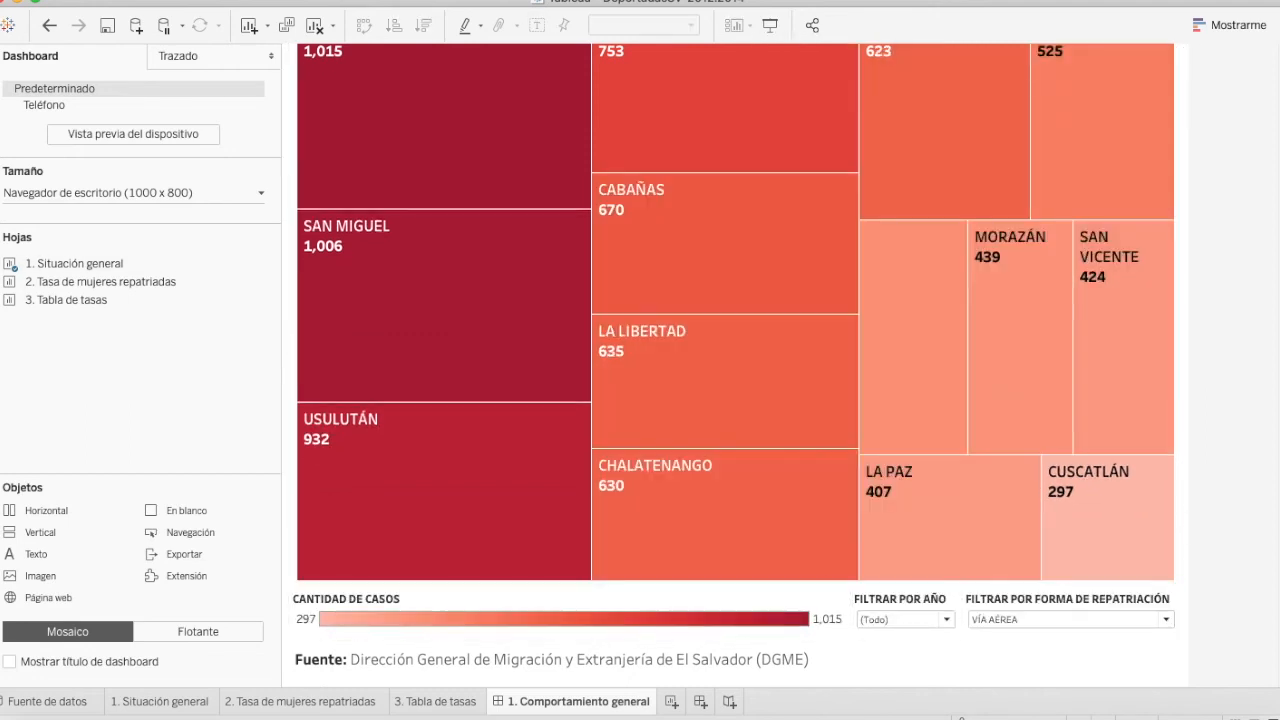
Reorder the row below the treemap to FILTRAR POR AÑO, FILTRAR POR FORMA DE REPATRIACIÓN and the CANTIDAD DE CASOS legend.
{"action": "scroll", "coordinate": [1266, 554], "scroll_direction": "up", "scroll_amount": 2}
{"action": "scroll", "coordinate": [1266, 560], "scroll_direction": "down", "scroll_amount": 2}
{"action": "left_click", "coordinate": [915, 605]}
{"action": "left_click_drag", "start_coordinate": [908, 587], "coordinate": [355, 607]}
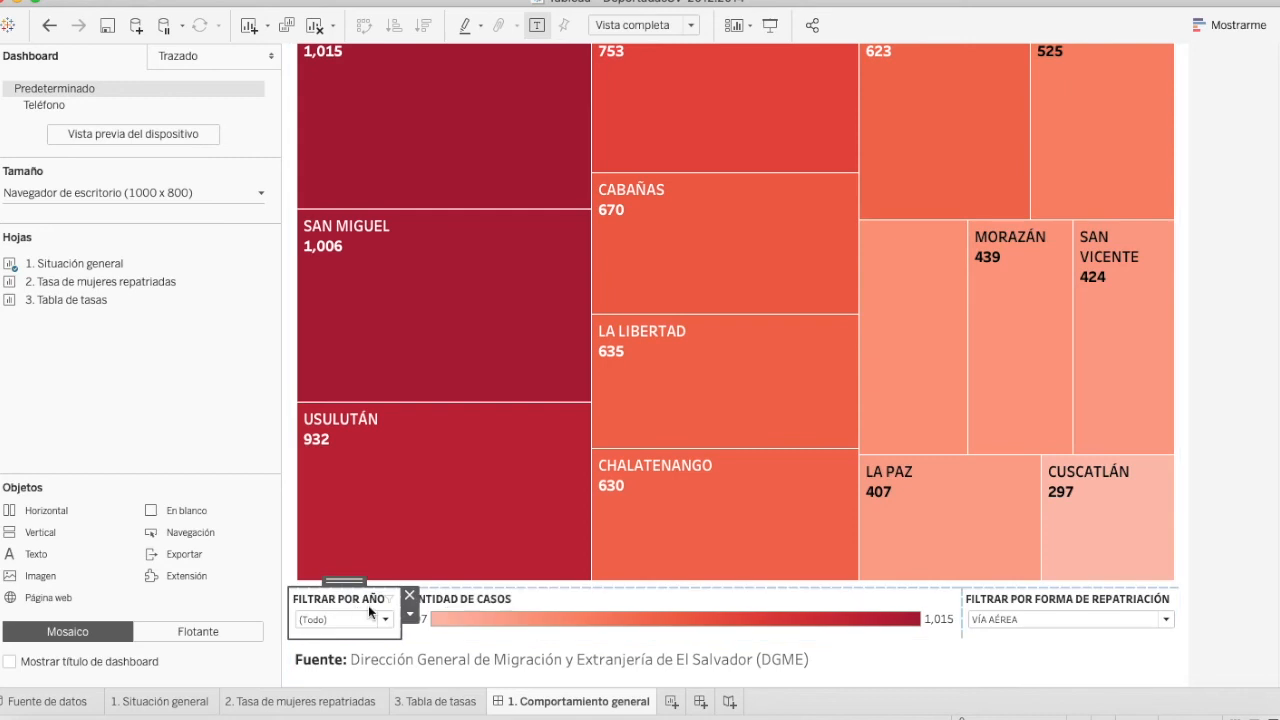
{"action": "left_click", "coordinate": [1016, 597]}
{"action": "left_click_drag", "start_coordinate": [1056, 582], "coordinate": [533, 607]}
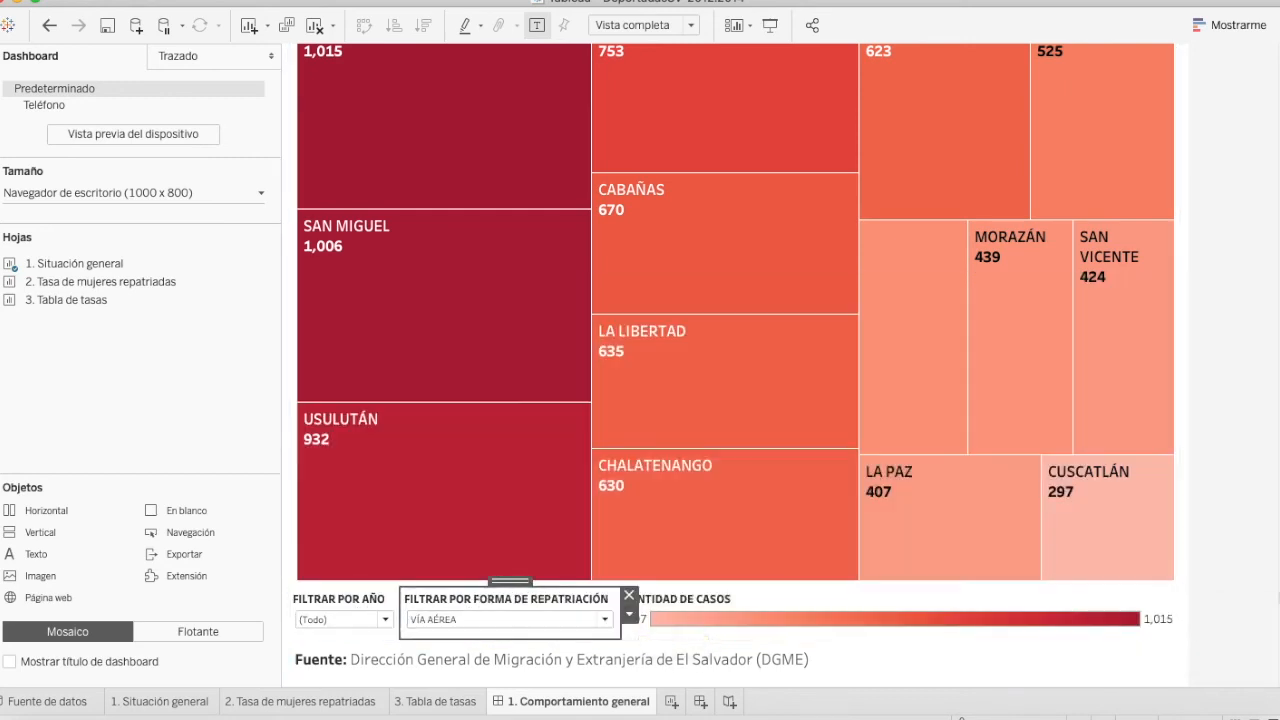
{"action": "left_click", "coordinate": [908, 637]}
{"action": "scroll", "coordinate": [1237, 589], "scroll_direction": "up", "scroll_amount": 3}
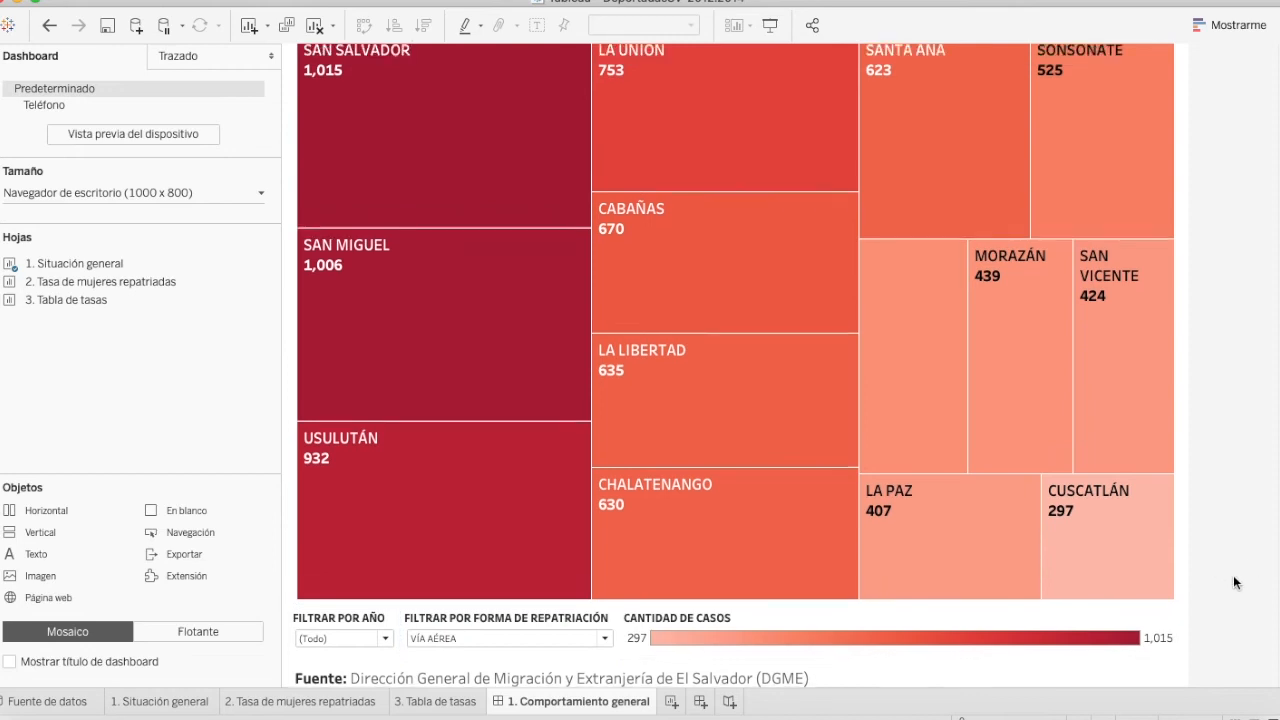
{"action": "scroll", "coordinate": [1237, 583], "scroll_direction": "down", "scroll_amount": 3}
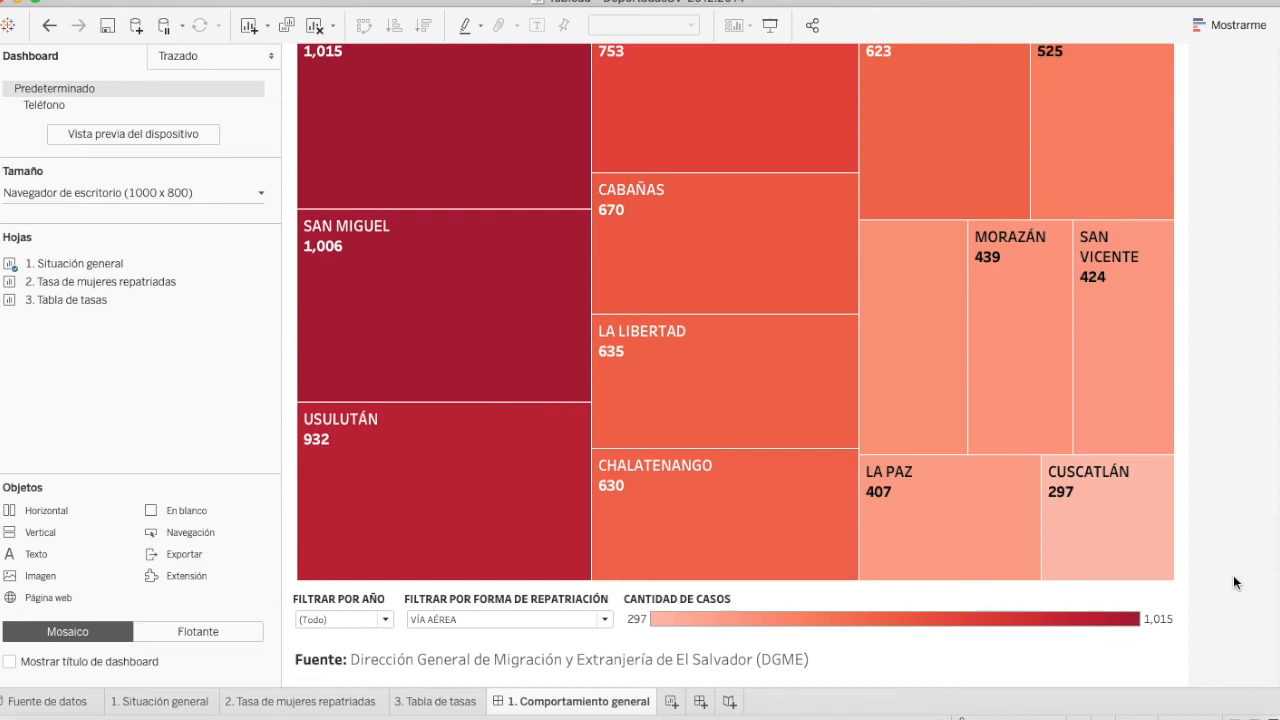
Create a new blank dashboard after 1. Comportamiento general.
{"action": "left_click", "coordinate": [700, 701]}
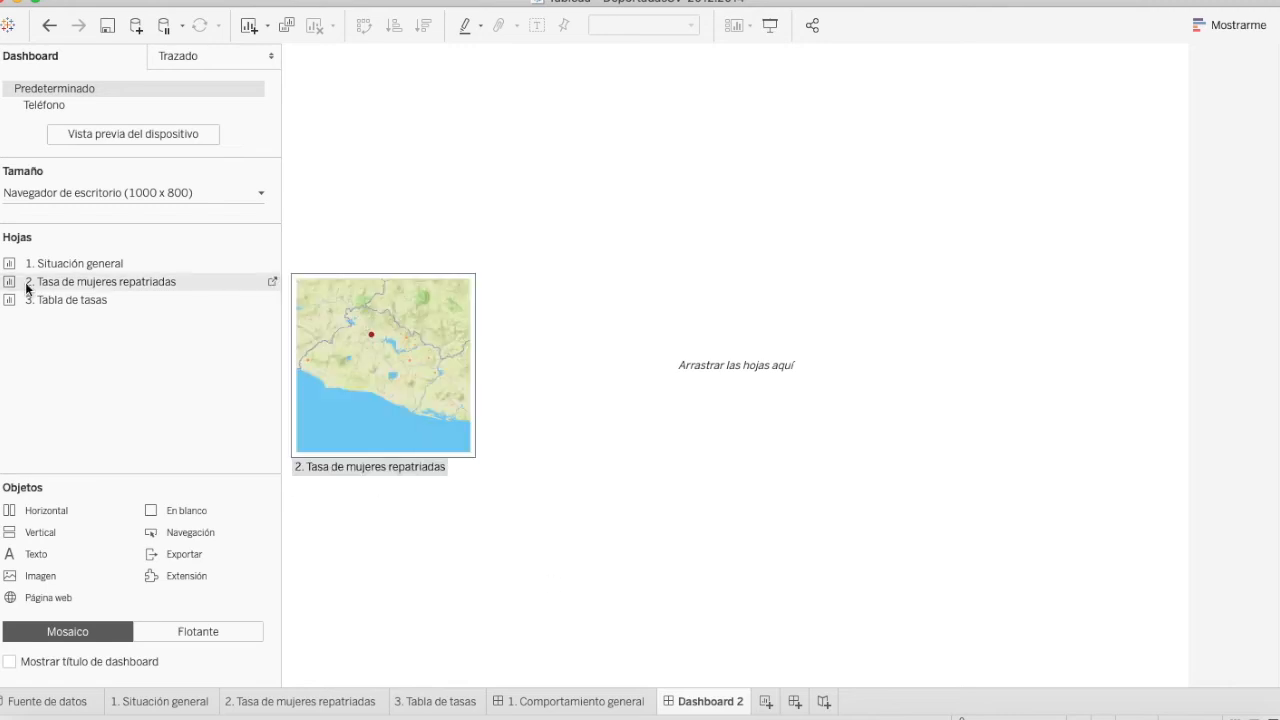
Place the 2. Tasa de mujeres repatriadas map on the dashboard and show its AÑO, DEPARTAMENTO and FORMA DE REPATRIACIÓN filters.
{"action": "mouse_move", "coordinate": [45, 291]}
{"action": "left_click_drag", "start_coordinate": [618, 345], "coordinate": [617, 347]}
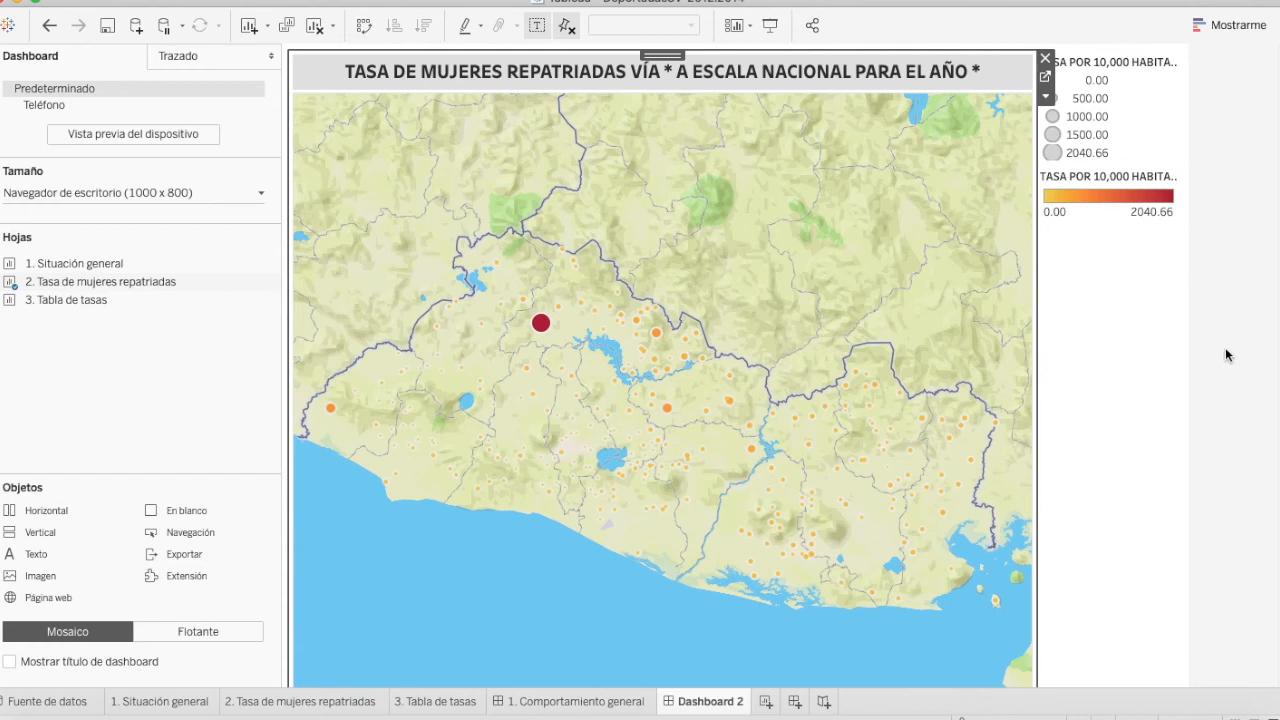
{"action": "left_click", "coordinate": [1046, 97]}
{"action": "mouse_move", "coordinate": [1000, 215]}
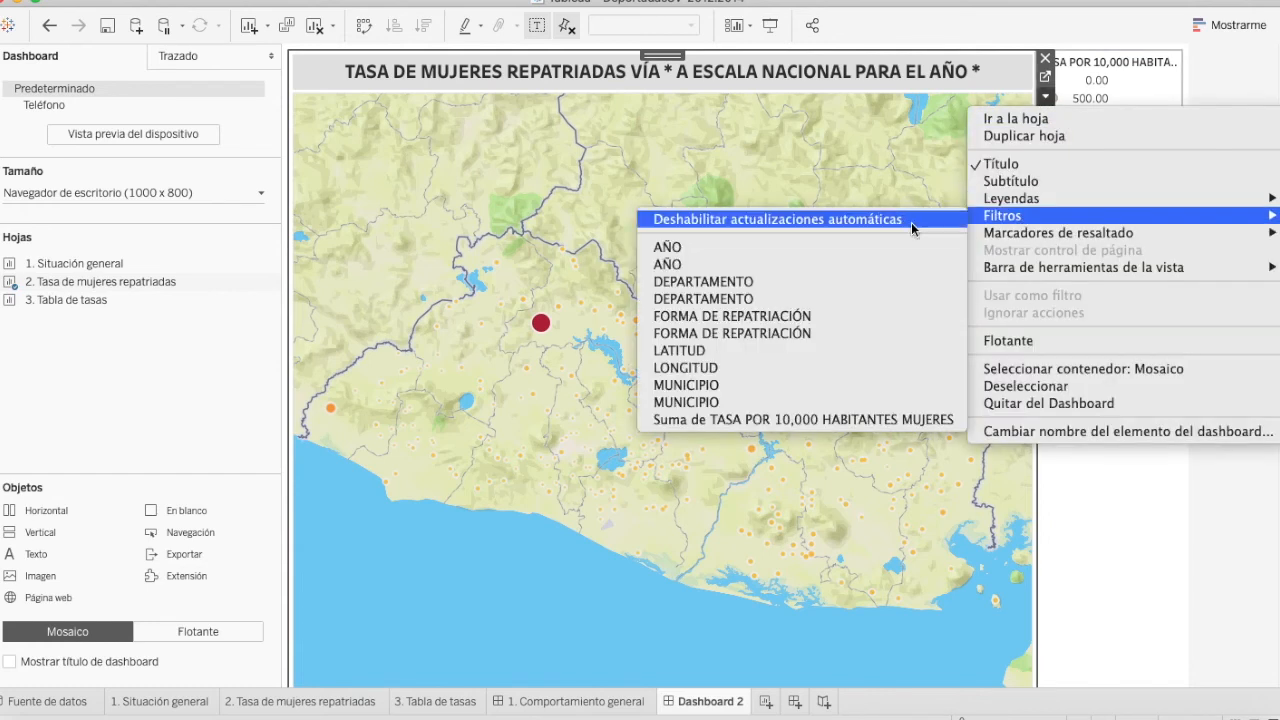
{"action": "left_click", "coordinate": [820, 264]}
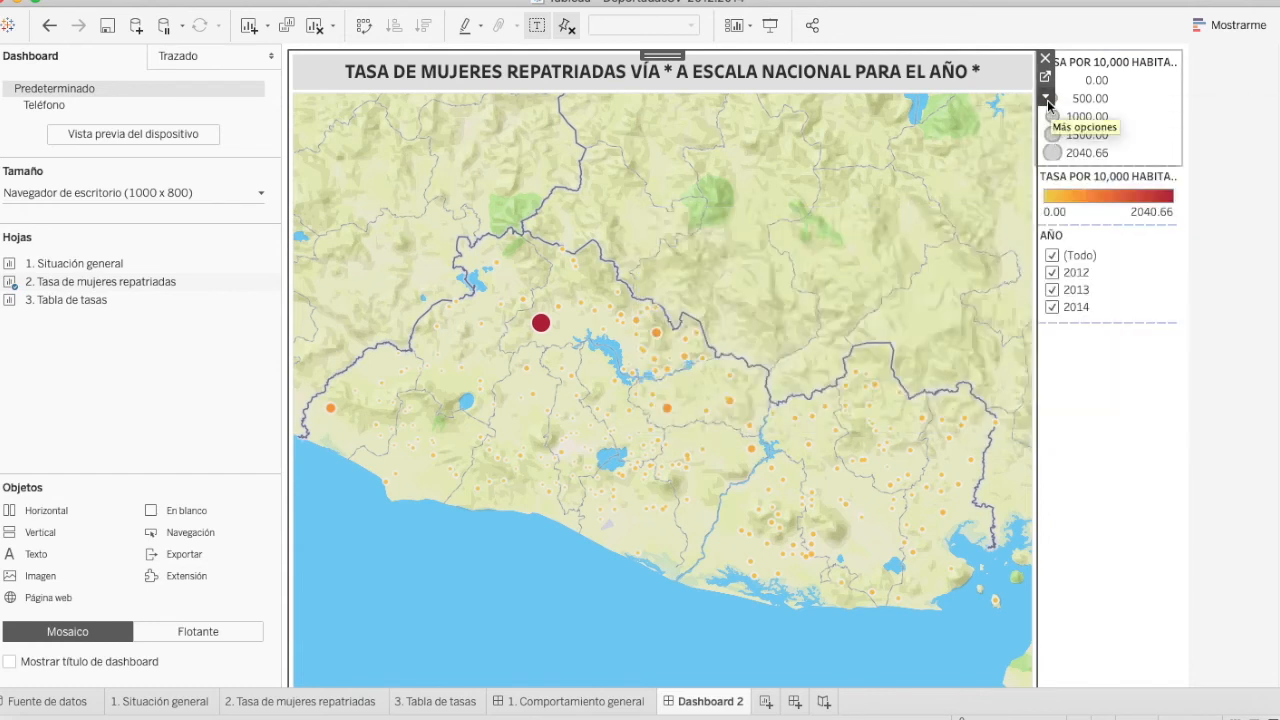
{"action": "left_click", "coordinate": [1047, 99]}
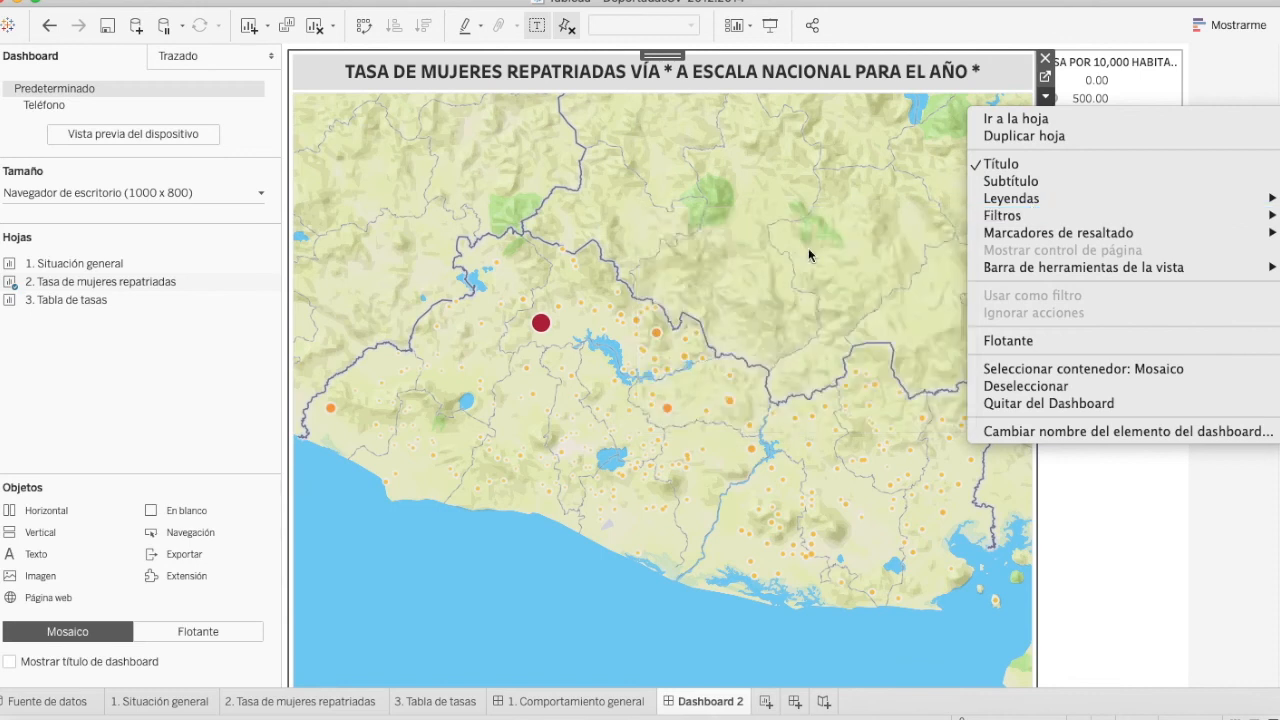
{"action": "mouse_move", "coordinate": [1005, 215]}
{"action": "left_click", "coordinate": [733, 299]}
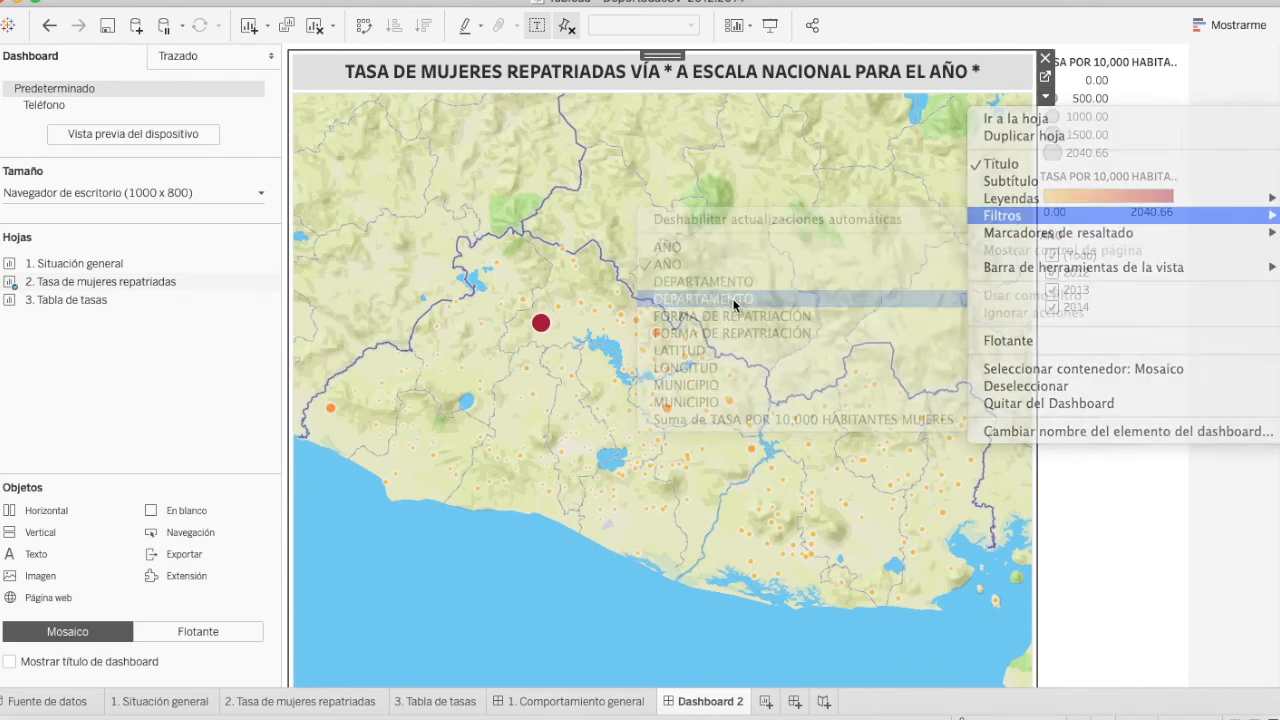
{"action": "left_click", "coordinate": [1047, 97]}
{"action": "mouse_move", "coordinate": [1022, 208]}
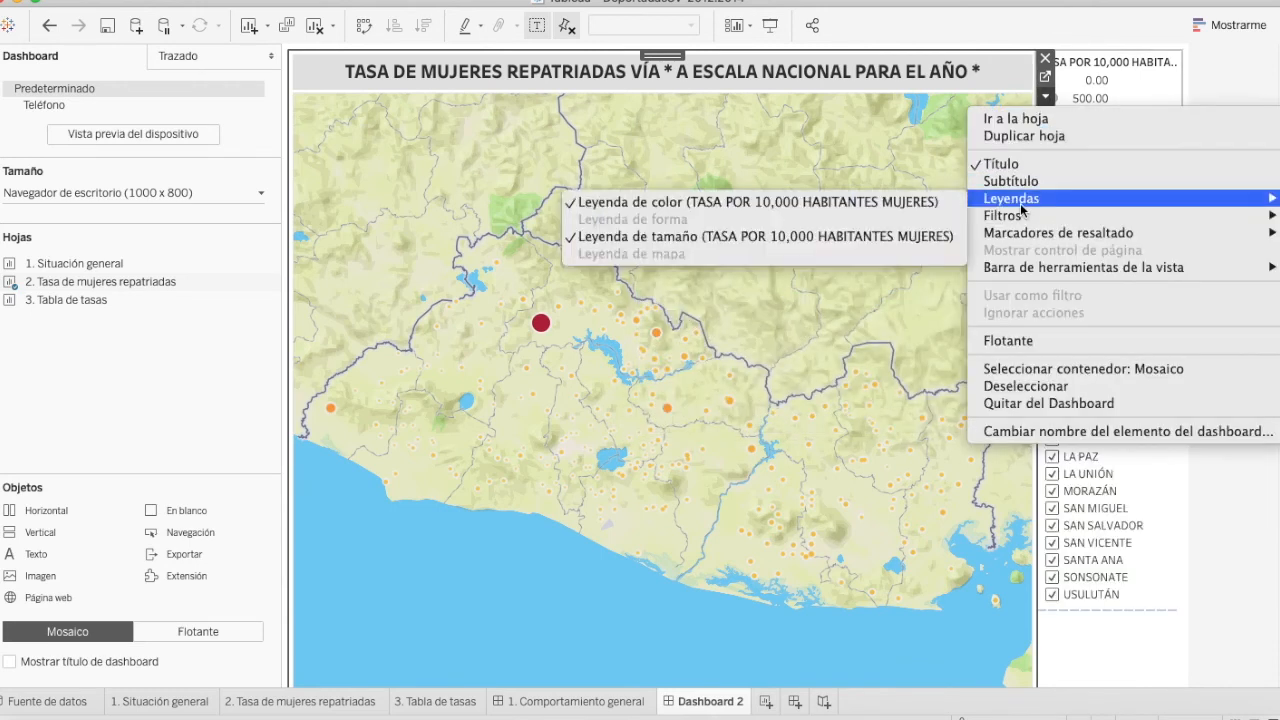
{"action": "left_click", "coordinate": [735, 333]}
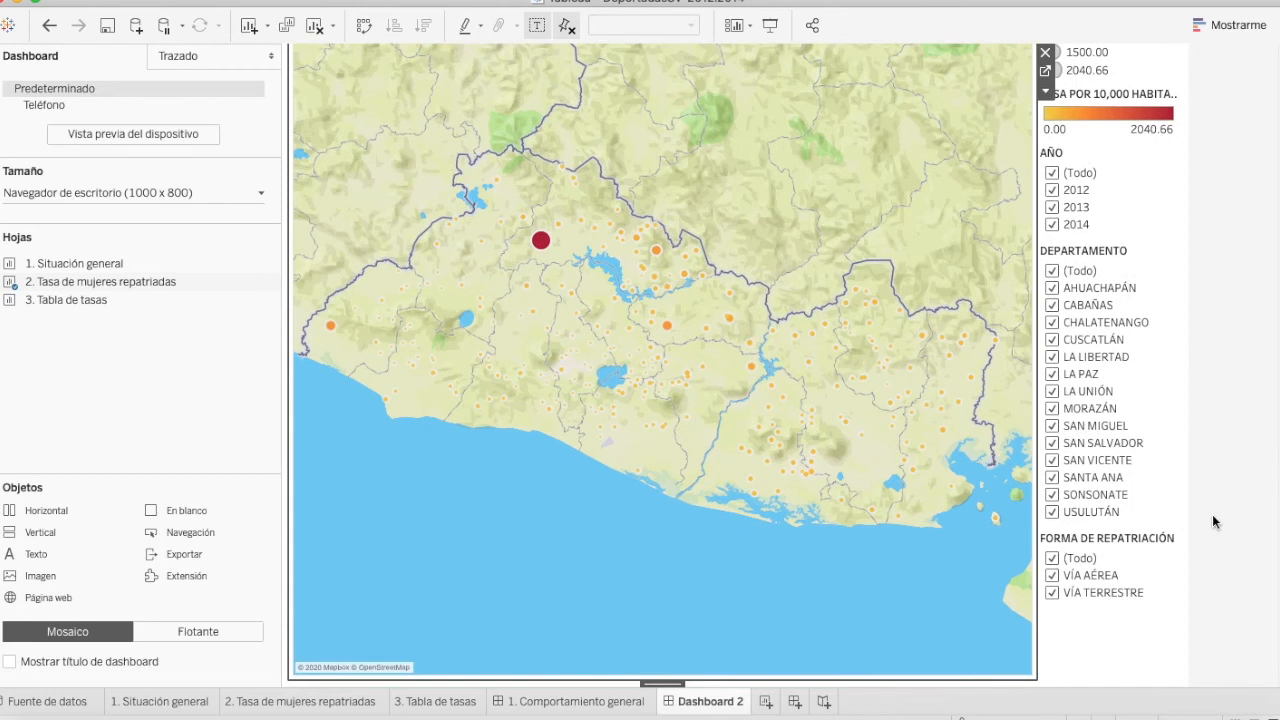
Display the AÑO, DEPARTAMENTO and FORMA DE REPATRIACIÓN filters as multiple-value dropdown lists (Valores múltiples, lista desplegable).
{"action": "left_click", "coordinate": [1118, 256]}
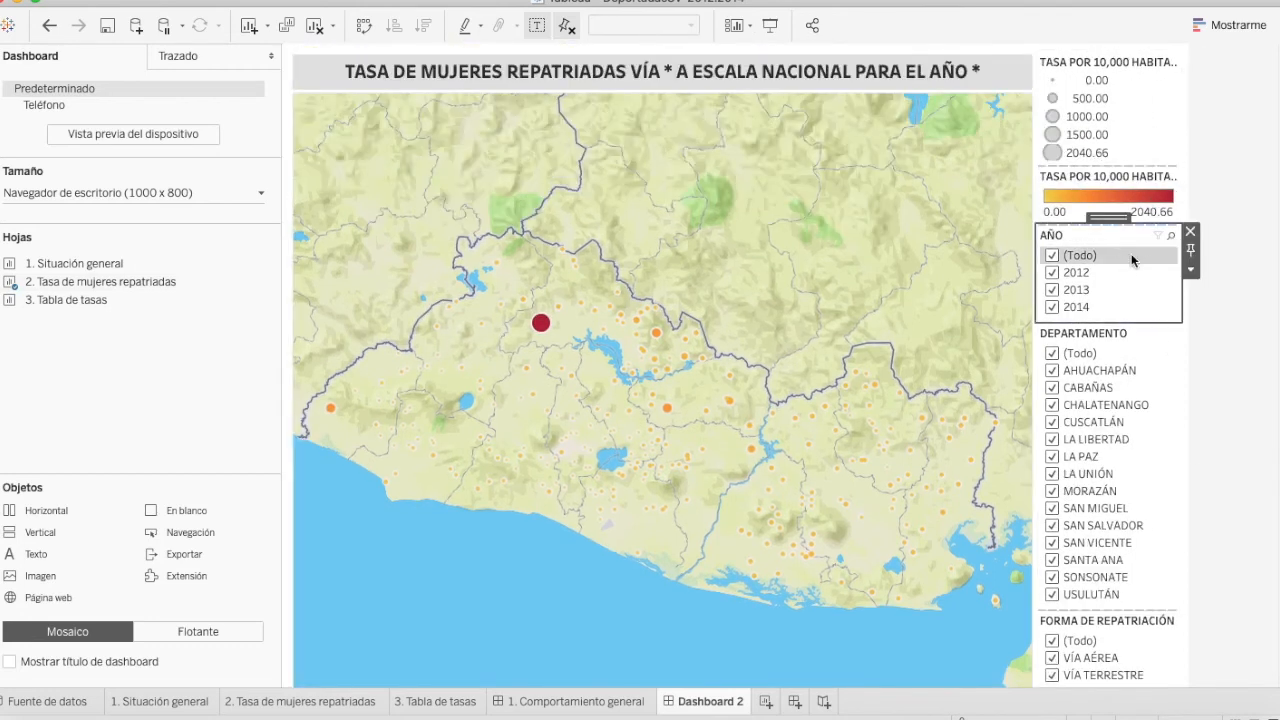
{"action": "left_click", "coordinate": [1190, 269]}
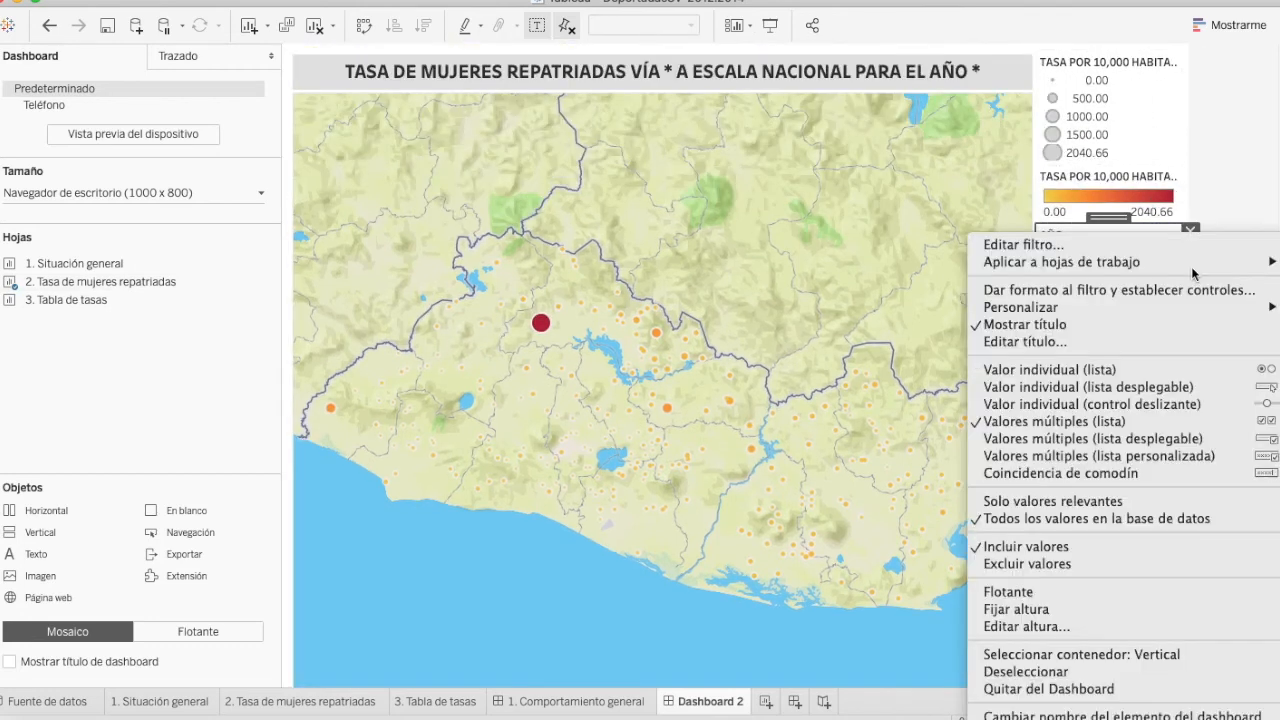
{"action": "left_click", "coordinate": [1184, 437]}
{"action": "left_click", "coordinate": [1073, 258]}
{"action": "left_click", "coordinate": [1074, 262]}
{"action": "left_click", "coordinate": [1142, 299]}
{"action": "left_click", "coordinate": [1190, 317]}
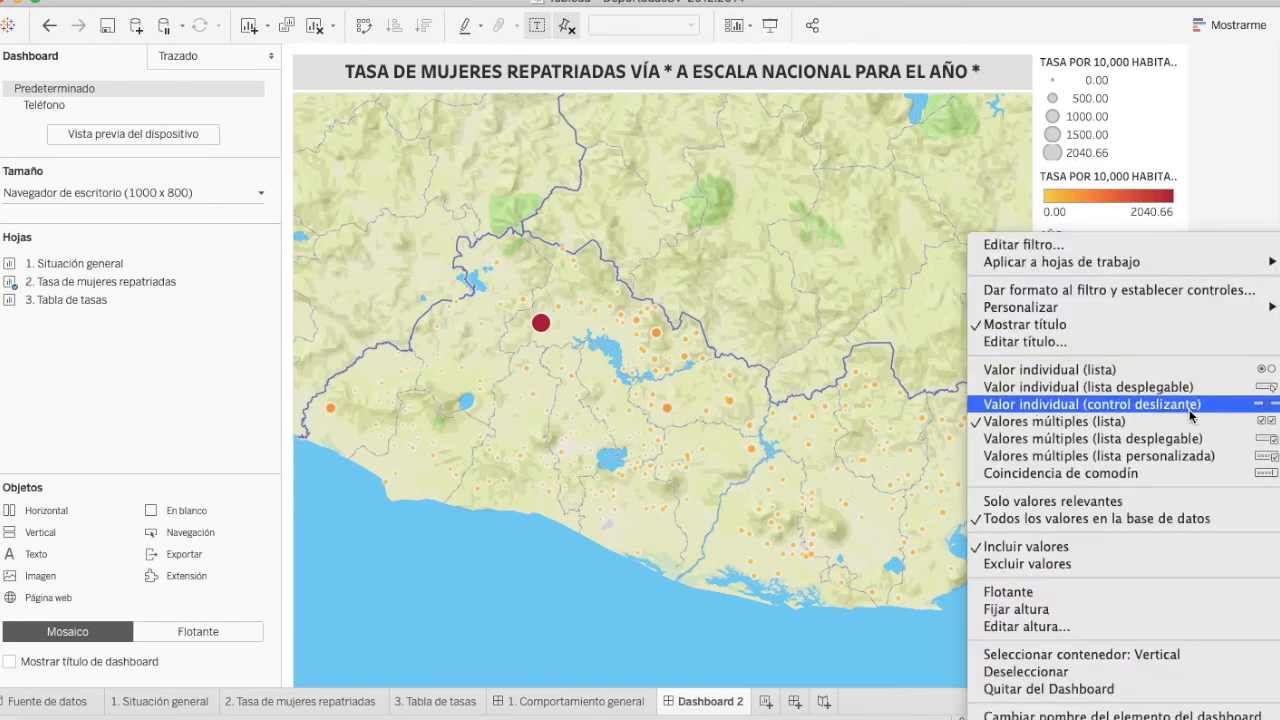
{"action": "left_click", "coordinate": [1175, 438]}
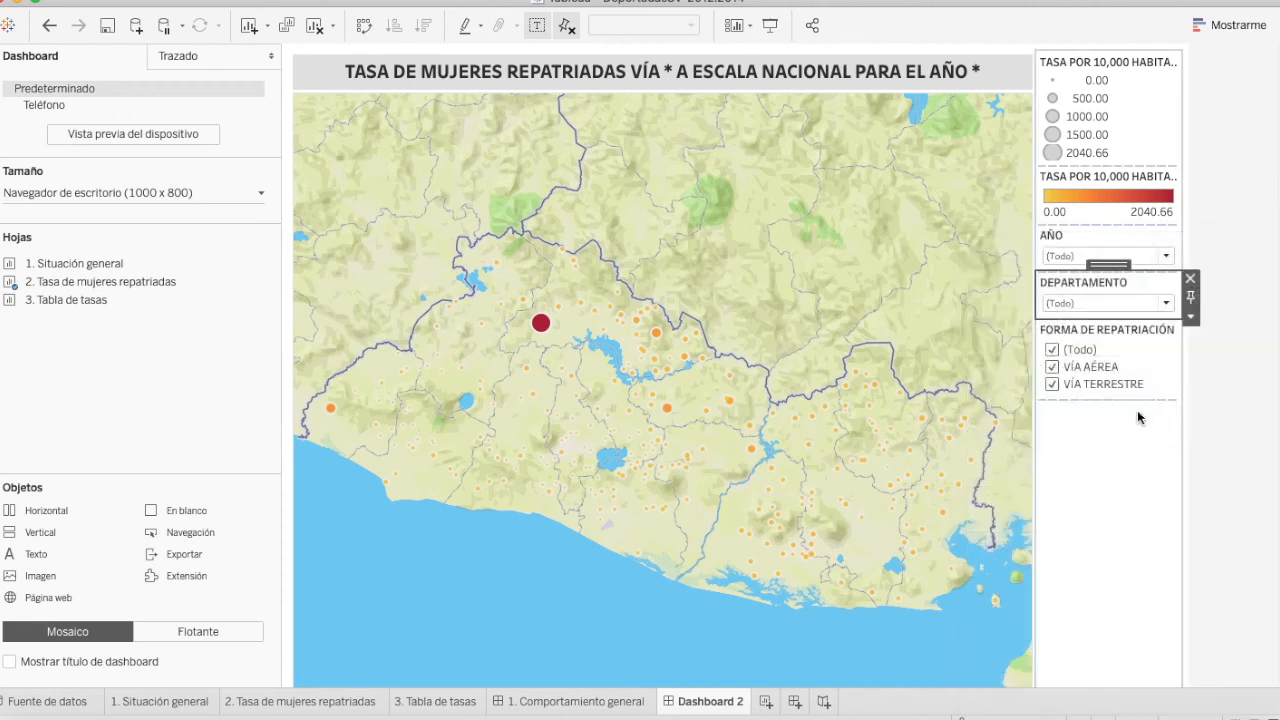
{"action": "left_click", "coordinate": [1190, 363]}
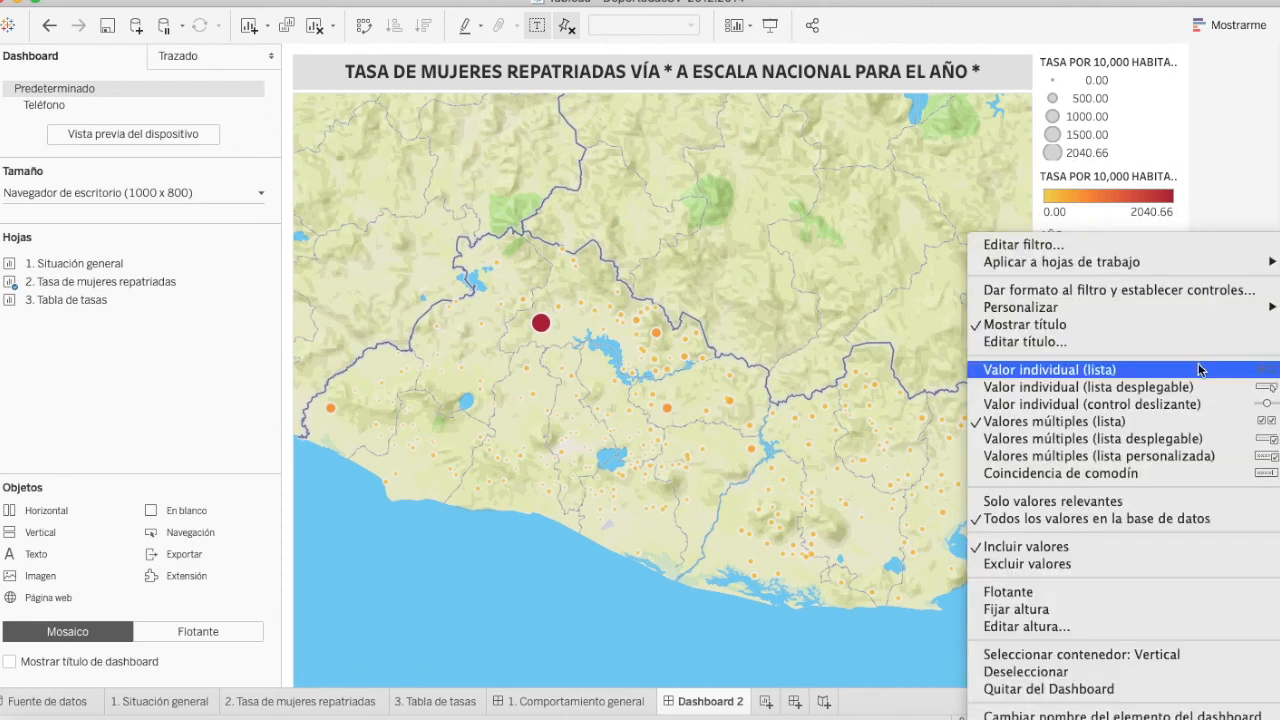
{"action": "left_click", "coordinate": [1188, 439]}
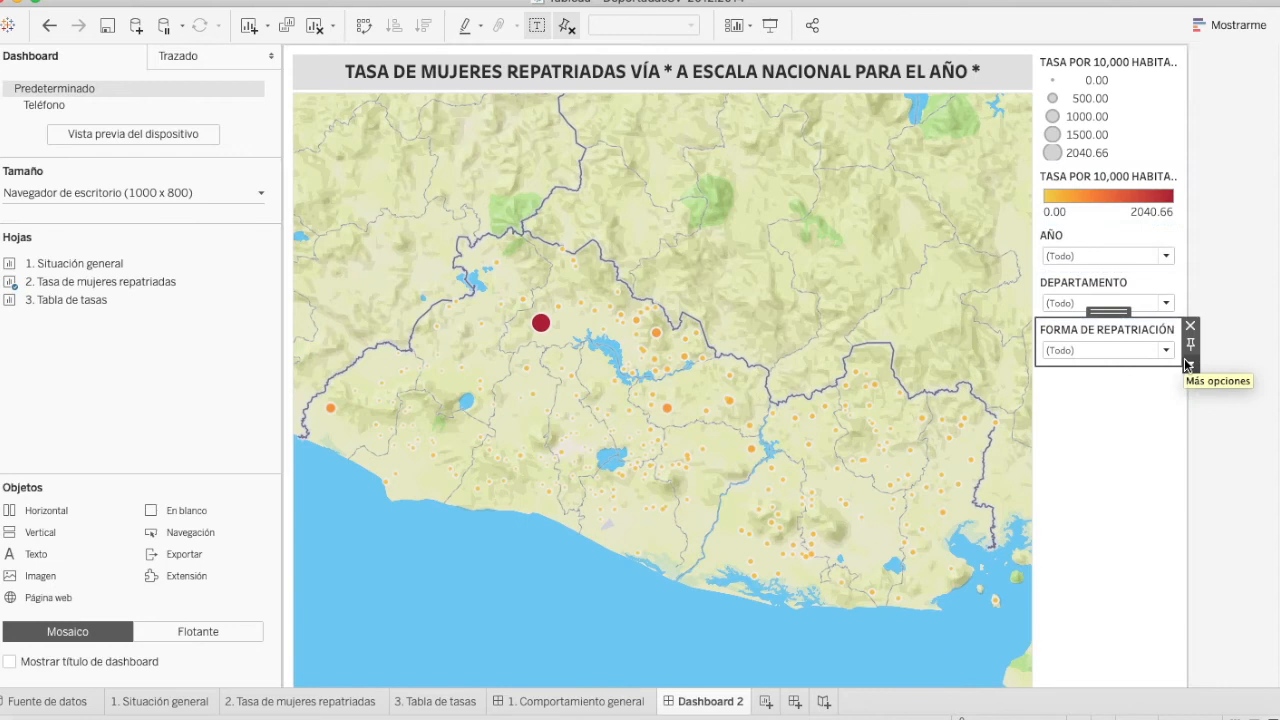
Remove the "todos los" values option from the FORMA DE REPATRIACIÓN filter and keep only VÍA AÉREA selected.
{"action": "left_click", "coordinate": [1190, 363]}
{"action": "mouse_move", "coordinate": [1146, 305]}
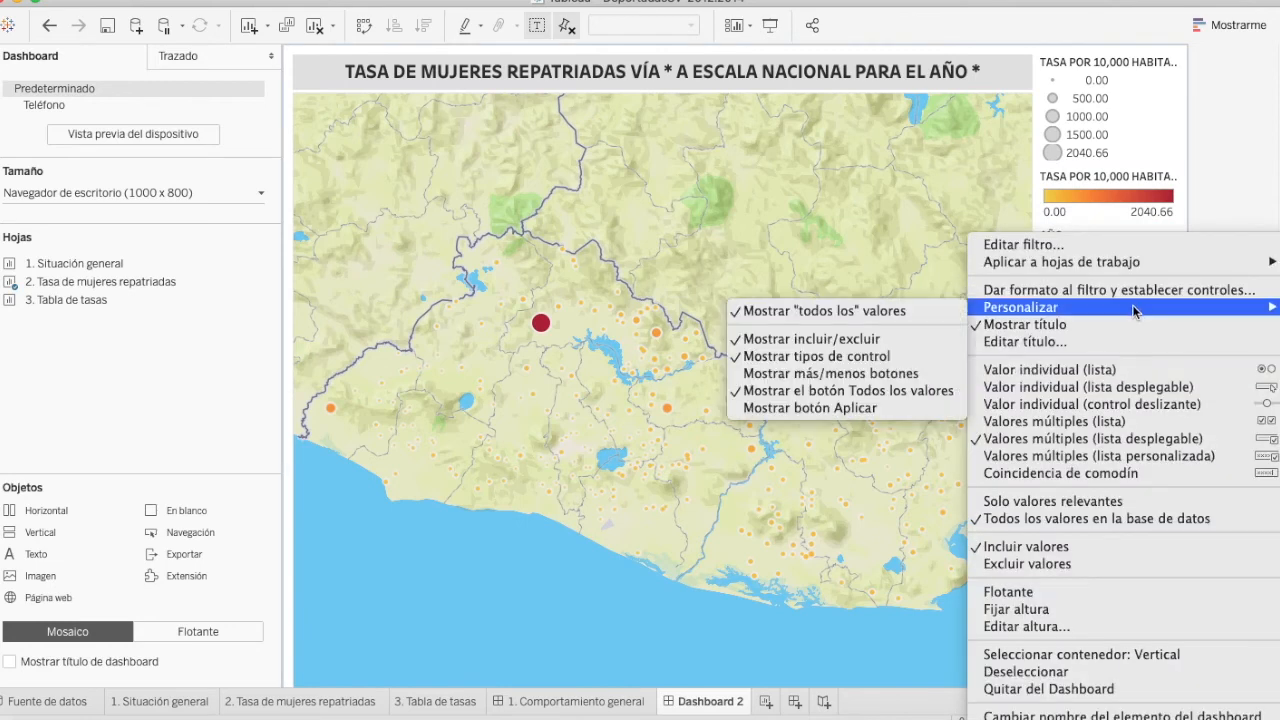
{"action": "left_click", "coordinate": [833, 310]}
{"action": "left_click", "coordinate": [1080, 349]}
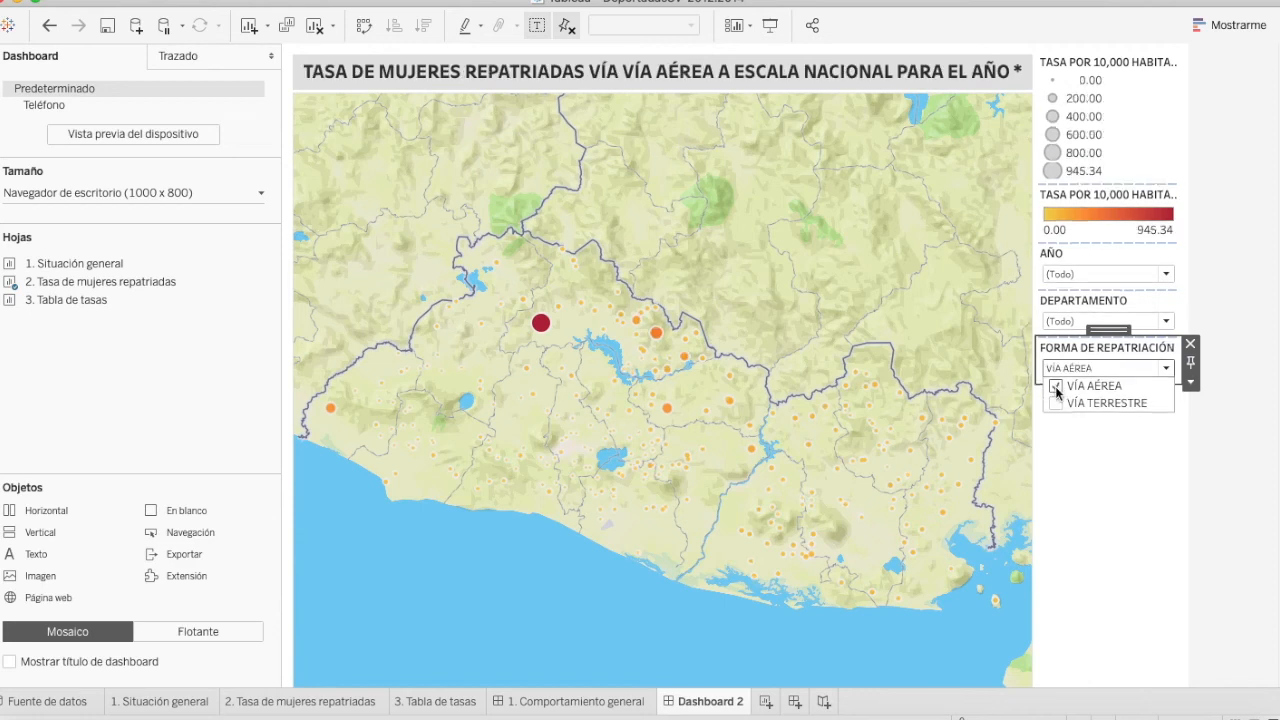
{"action": "left_click", "coordinate": [1255, 454]}
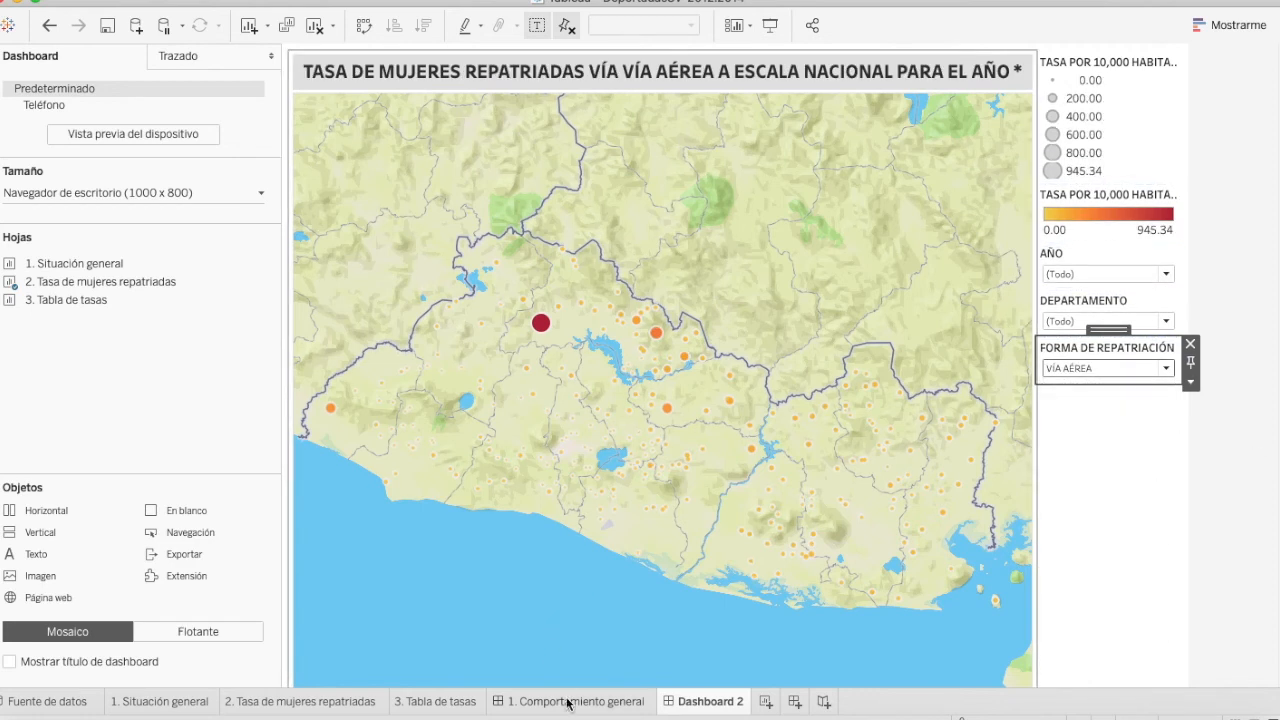
Copy the title FILTRAR POR FORMA DE REPATRIACIÓN from 1. Comportamiento general onto the FORMA DE REPATRIACIÓN filter in Dashboard 2.
{"action": "left_click", "coordinate": [567, 701]}
{"action": "left_click", "coordinate": [688, 701]}
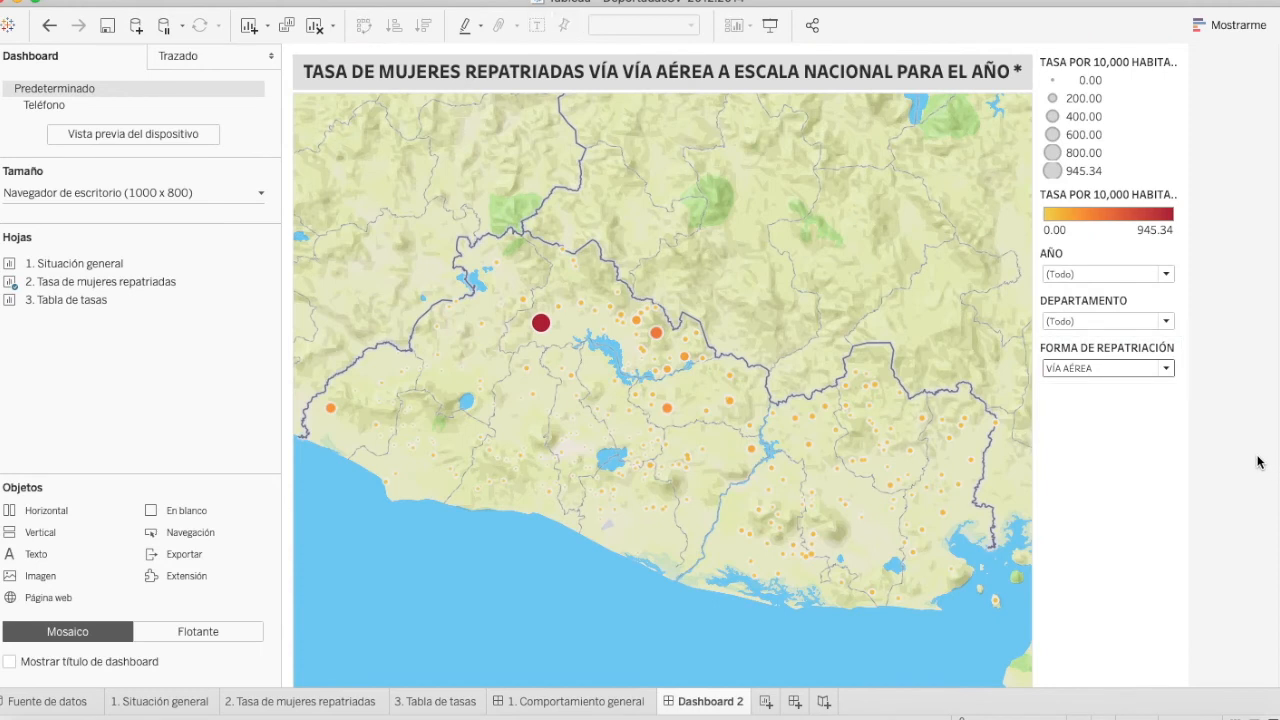
{"action": "left_click", "coordinate": [1063, 266]}
{"action": "left_click", "coordinate": [500, 701]}
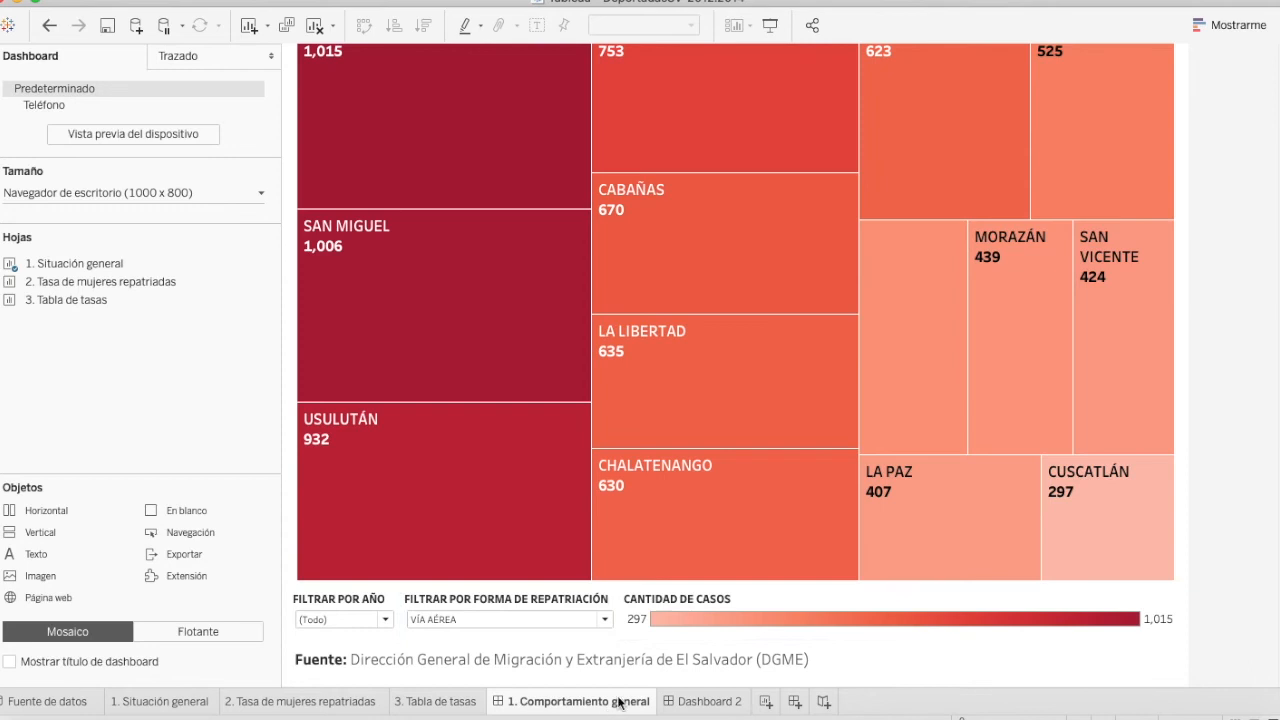
{"action": "double_click", "coordinate": [409, 601]}
{"action": "key", "text": "ctrl+c"}
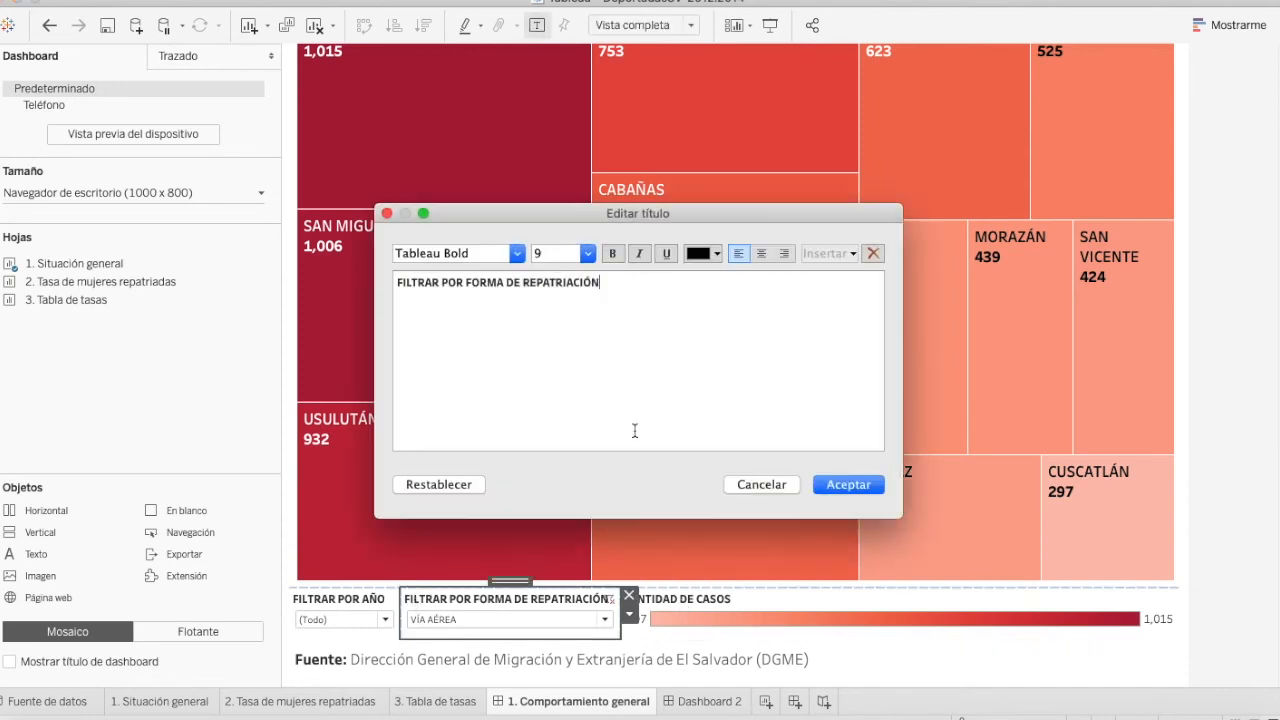
{"action": "left_click", "coordinate": [819, 482]}
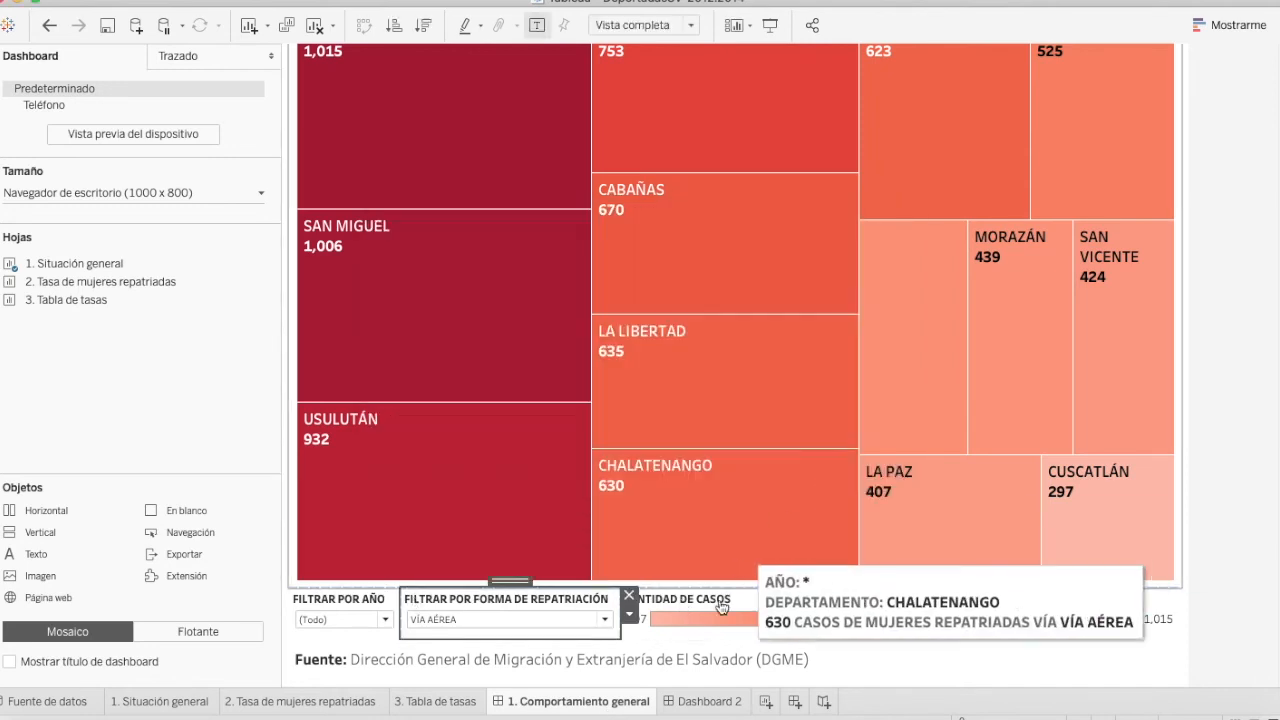
{"action": "left_click", "coordinate": [700, 701]}
{"action": "double_click", "coordinate": [1100, 349]}
{"action": "key", "text": "ctrl+a"}
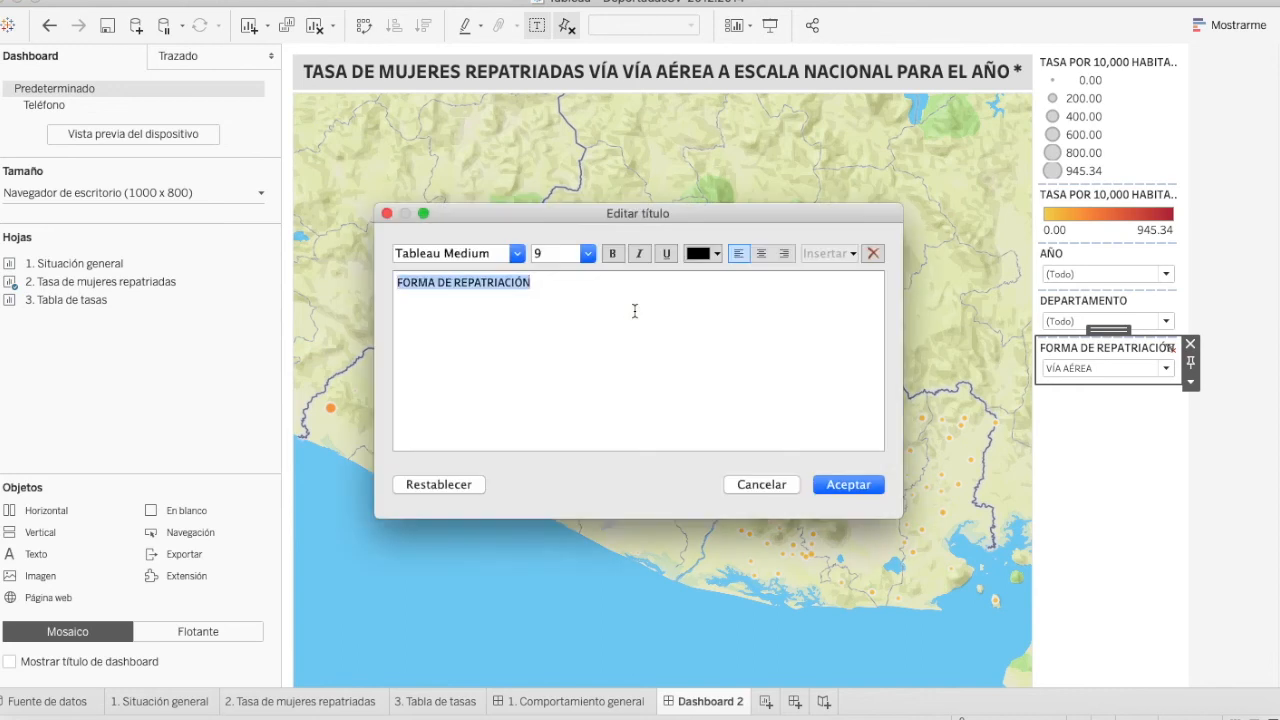
{"action": "key", "text": "ctrl+v"}
{"action": "left_click", "coordinate": [838, 483]}
Copy the title FILTRAR POR AÑO from 1. Comportamiento general onto the AÑO filter in Dashboard 2.
{"action": "left_click", "coordinate": [650, 701]}
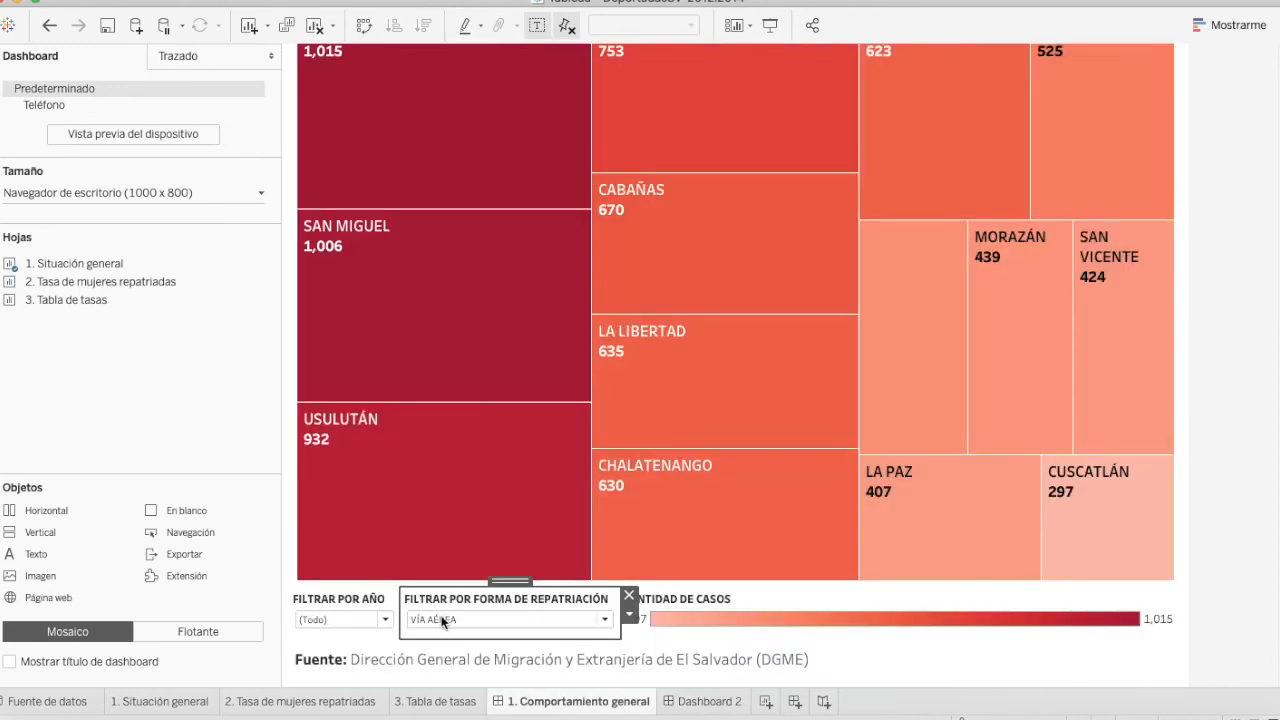
{"action": "left_click", "coordinate": [362, 600]}
{"action": "double_click", "coordinate": [362, 600]}
{"action": "key", "text": "ctrl+a"}
{"action": "key", "text": "super+c"}
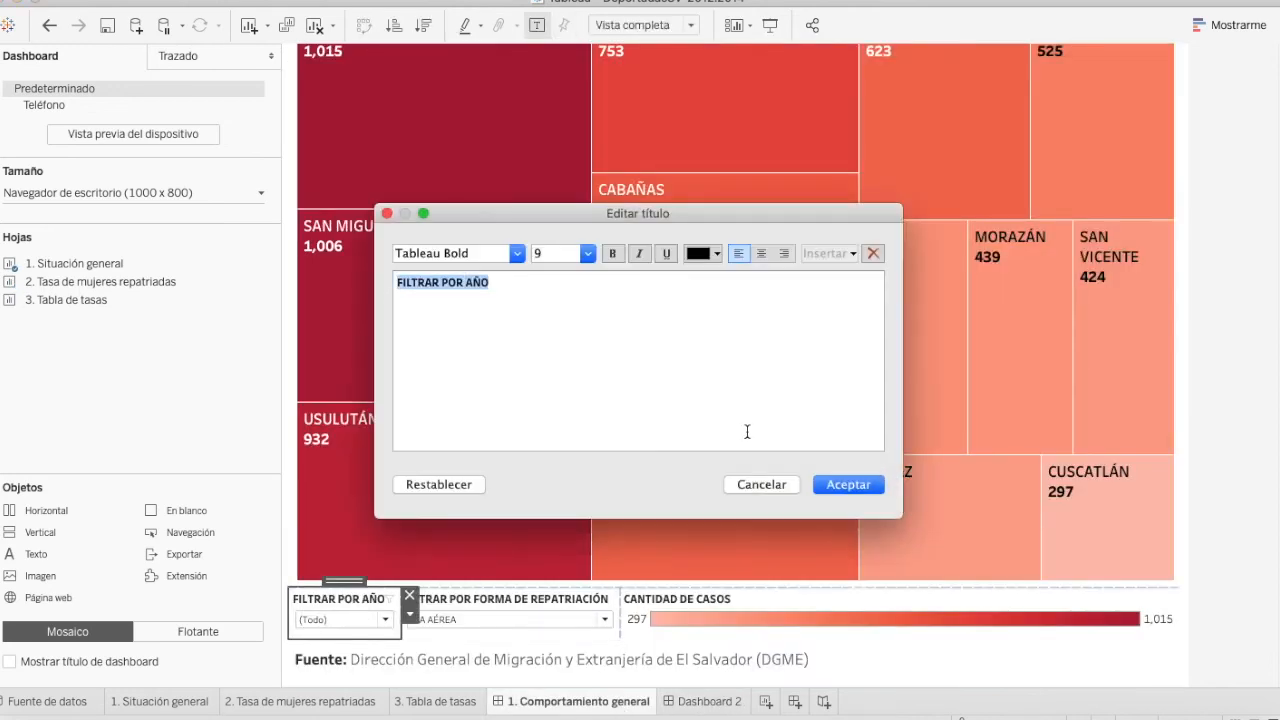
{"action": "left_click", "coordinate": [848, 484]}
{"action": "left_click", "coordinate": [712, 701]}
{"action": "left_click", "coordinate": [1095, 267]}
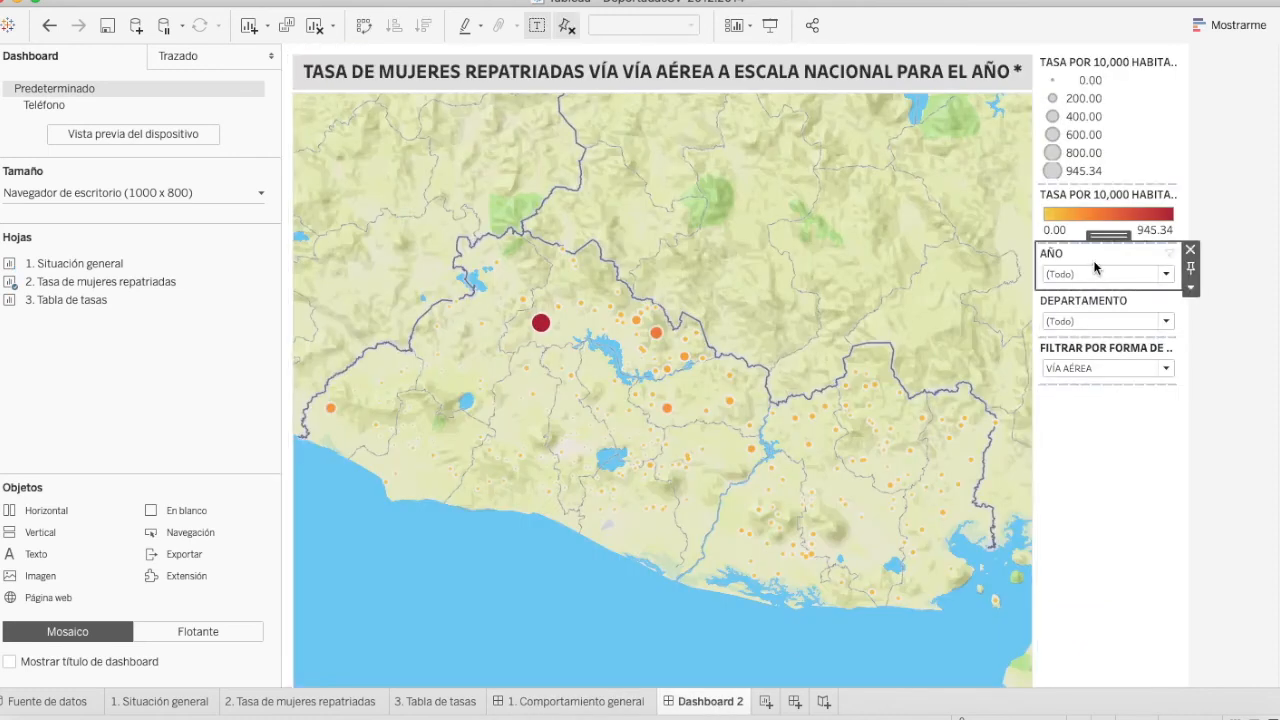
{"action": "double_click", "coordinate": [1095, 261]}
{"action": "key", "text": "super+v"}
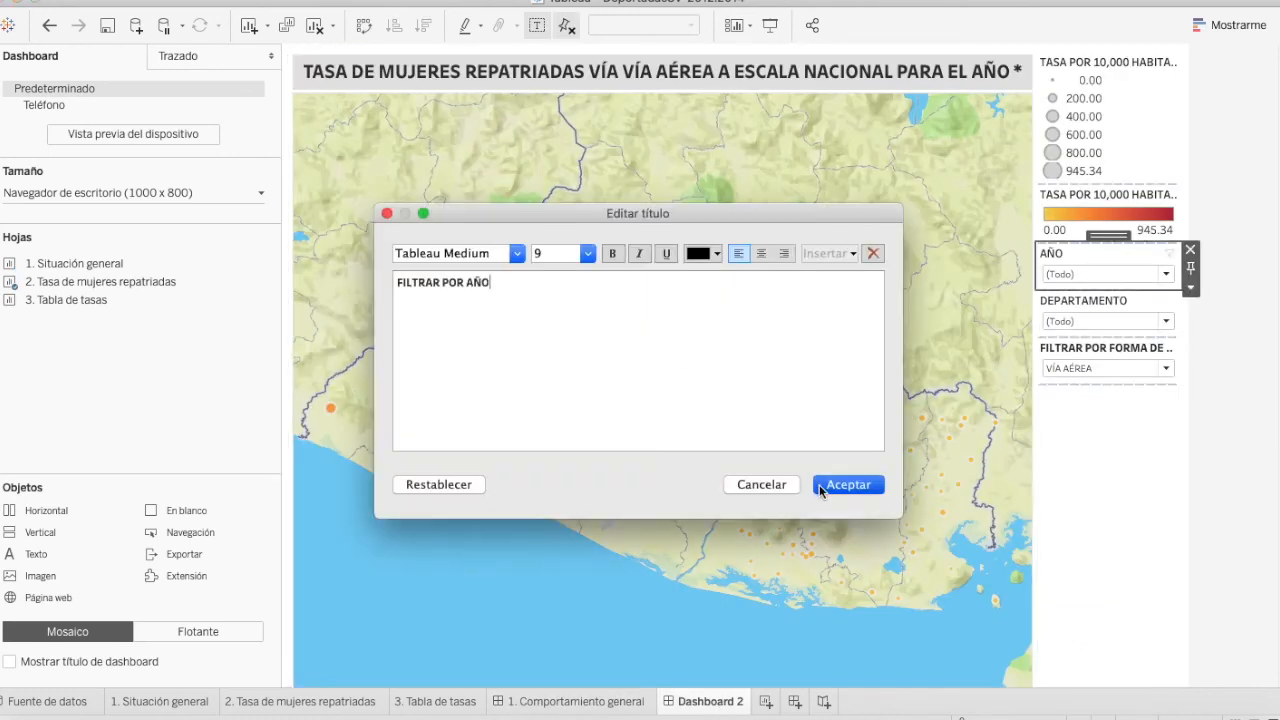
{"action": "left_click", "coordinate": [820, 485]}
Retitle the DEPARTAMENTO filter as FILTRAR POR DEPARTAMENTO in Tableau Bold.
{"action": "double_click", "coordinate": [1078, 310]}
{"action": "key", "text": "super+v"}
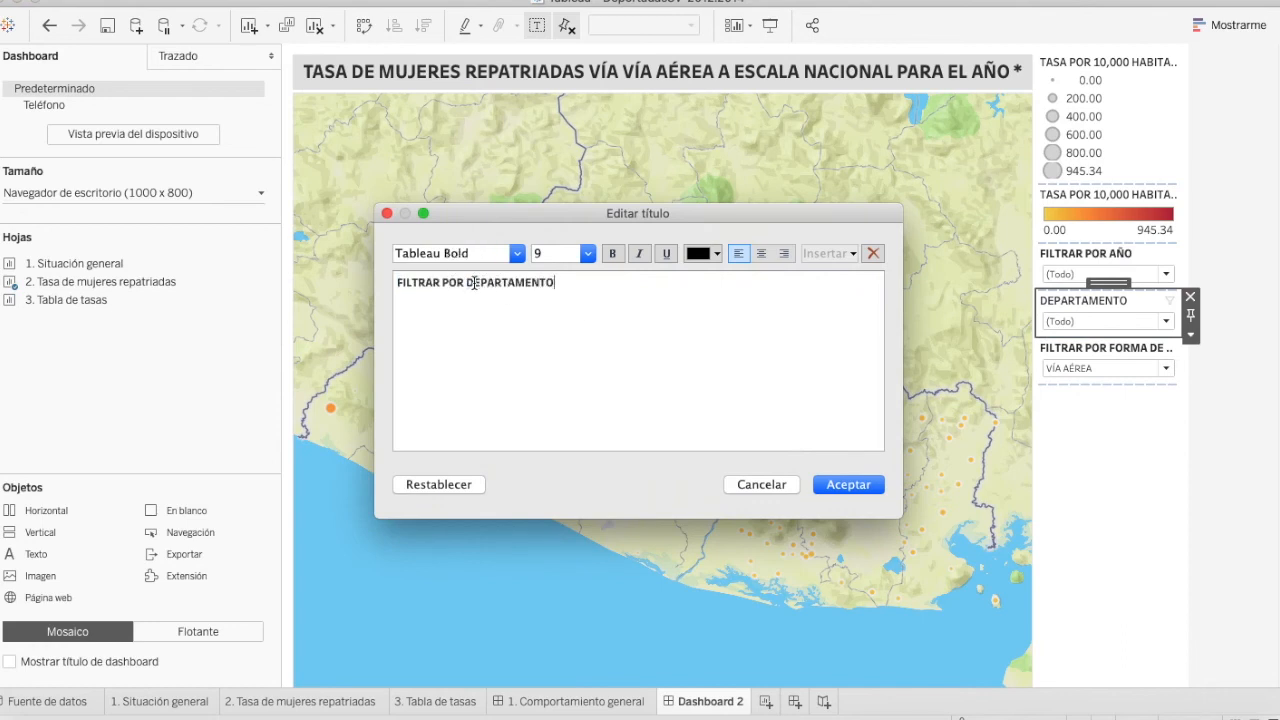
{"action": "left_click", "coordinate": [830, 485]}
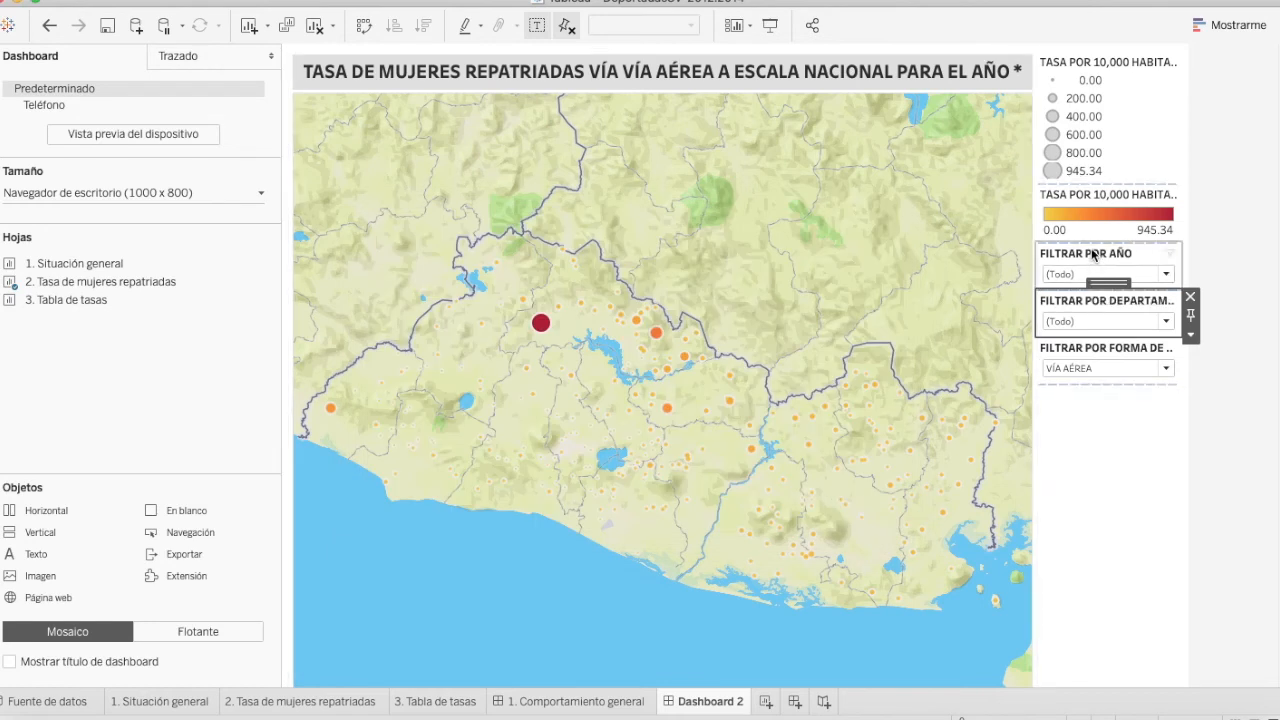
{"action": "left_click", "coordinate": [1101, 210]}
{"action": "double_click", "coordinate": [1101, 210]}
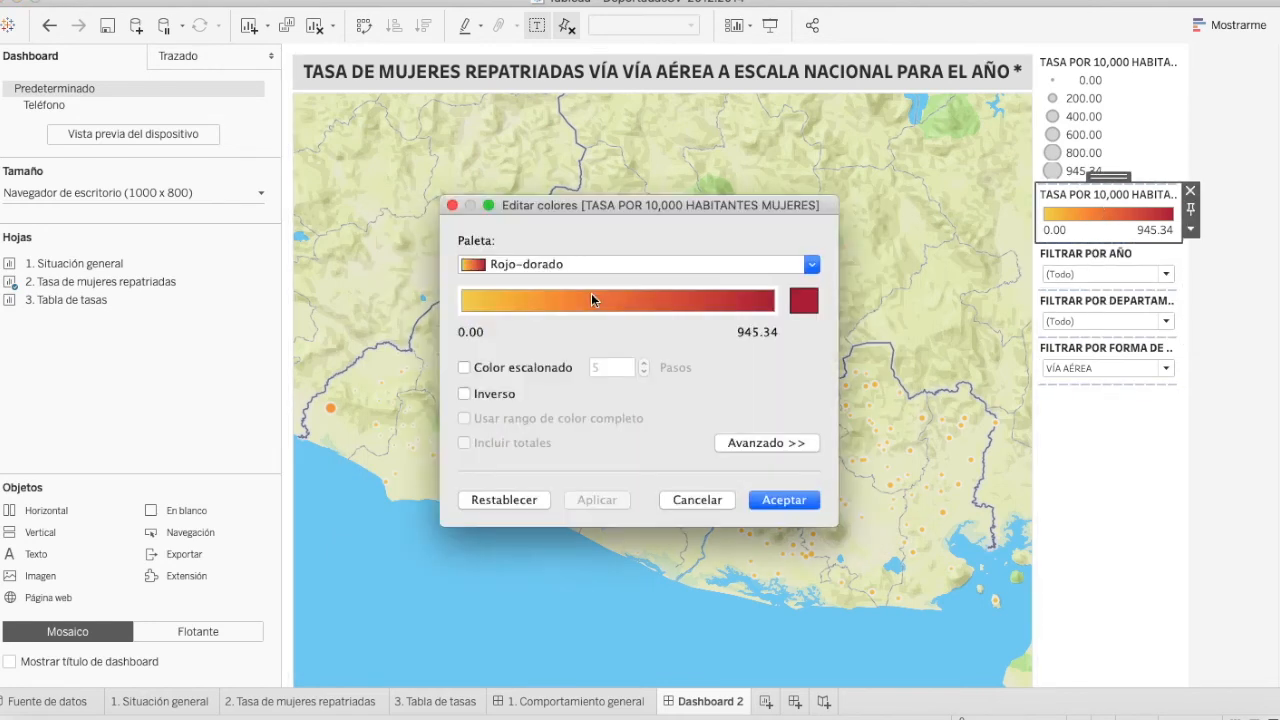
{"action": "left_click", "coordinate": [697, 499]}
Try to change the color legend's title font to Tableau Bold.
{"action": "double_click", "coordinate": [1079, 198]}
{"action": "triple_click", "coordinate": [632, 287]}
{"action": "left_click", "coordinate": [517, 254]}
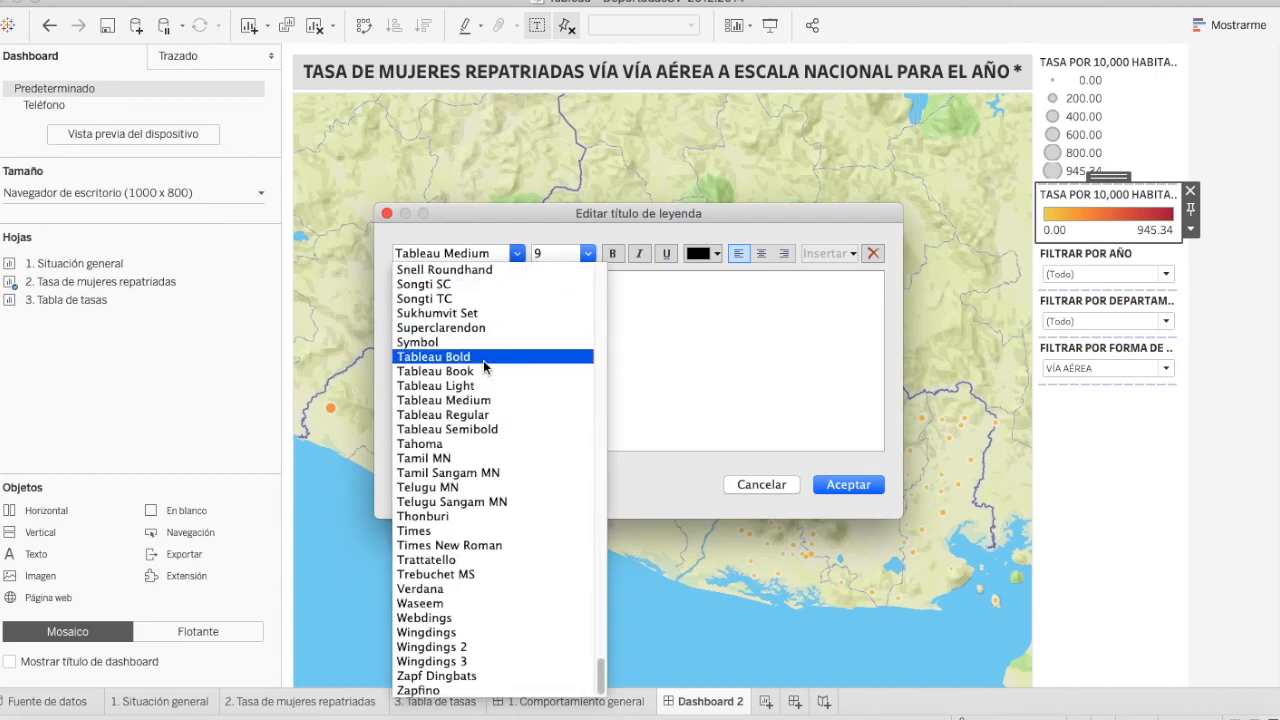
{"action": "left_click", "coordinate": [487, 358]}
{"action": "left_click", "coordinate": [848, 484]}
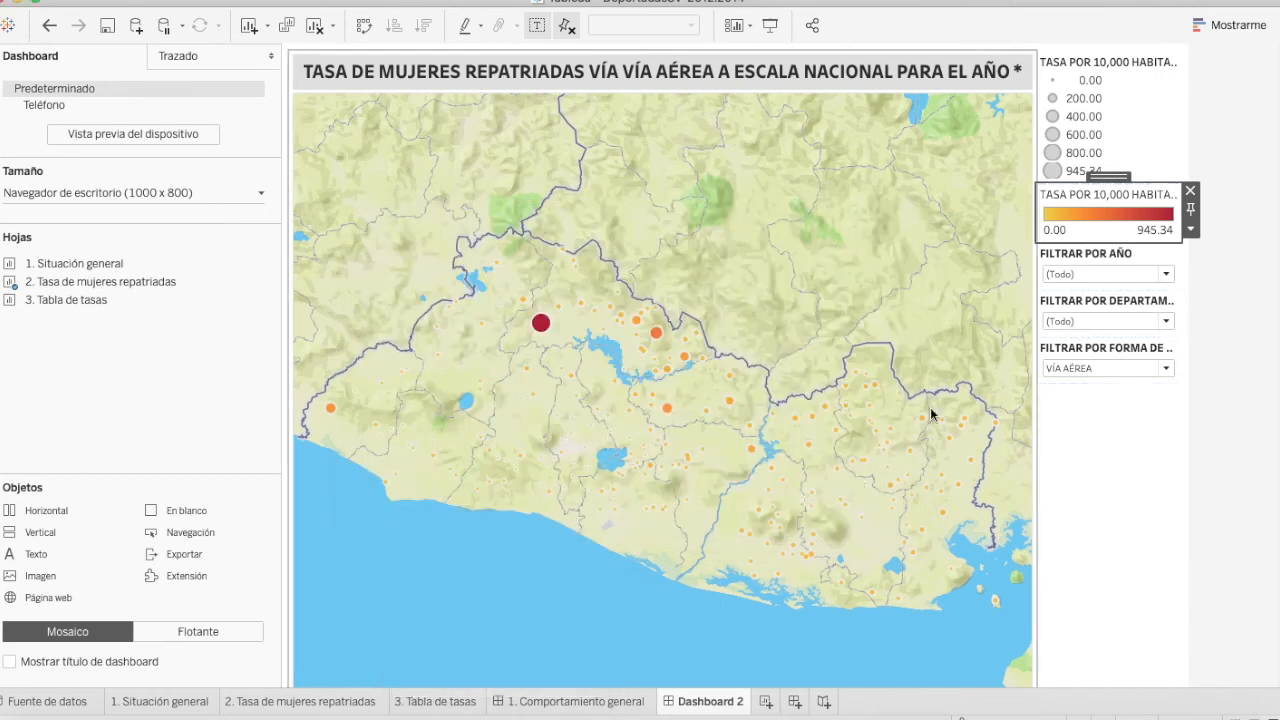
{"action": "double_click", "coordinate": [1086, 208]}
{"action": "left_click", "coordinate": [705, 502]}
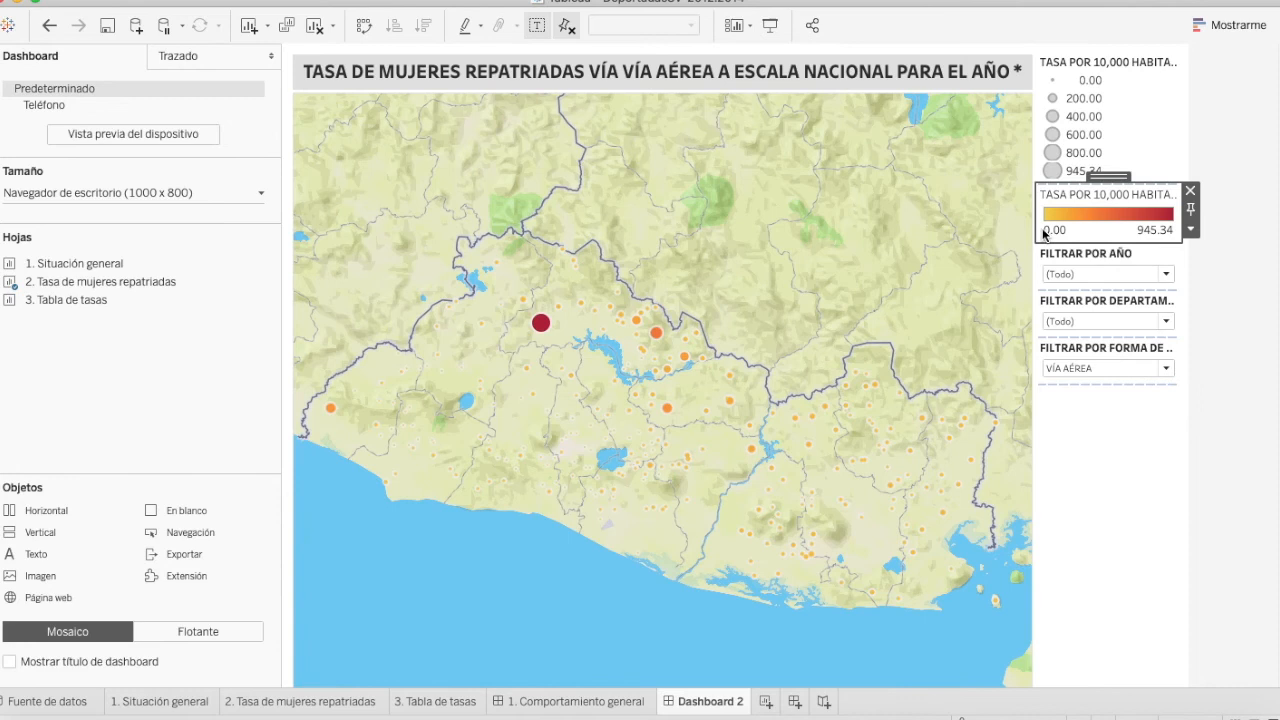
Format the color legend's title TASA POR 10,000 HABITANTES MUJERES in Tableau Bold with a dark grey text color.
{"action": "double_click", "coordinate": [1095, 196]}
{"action": "left_click_drag", "start_coordinate": [630, 324], "coordinate": [396, 282]}
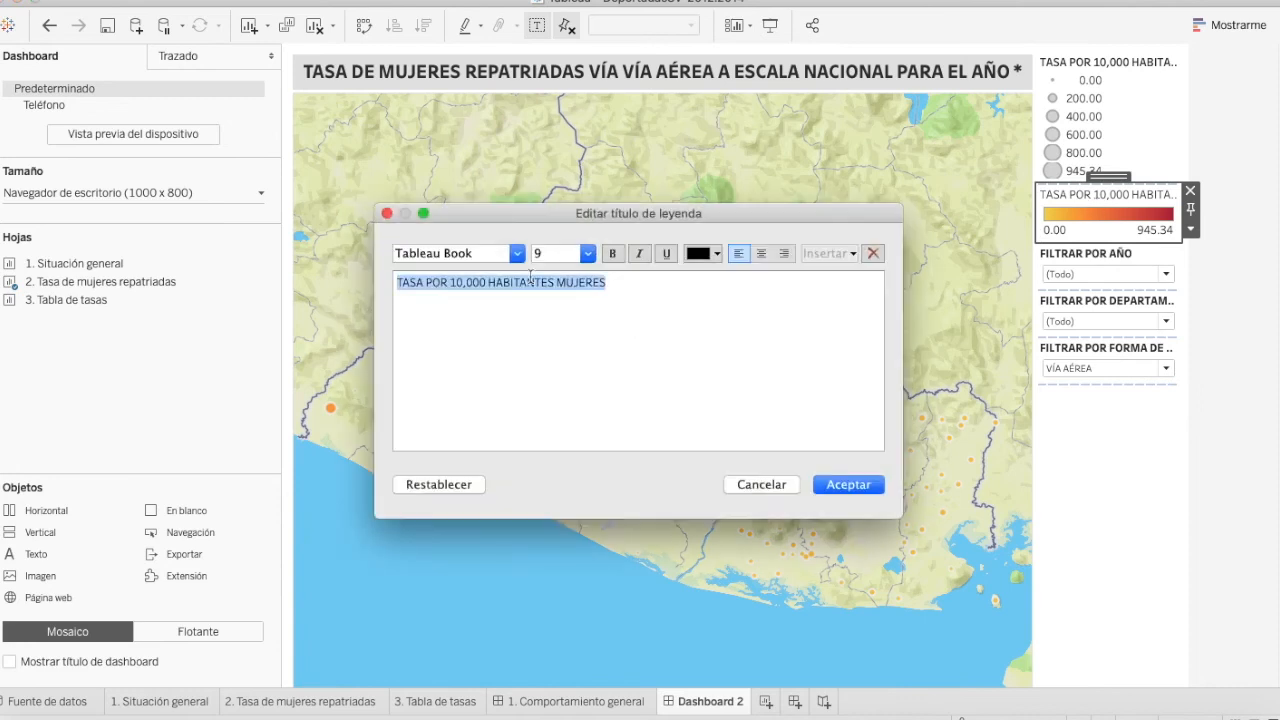
{"action": "left_click", "coordinate": [517, 253]}
{"action": "left_click", "coordinate": [440, 356]}
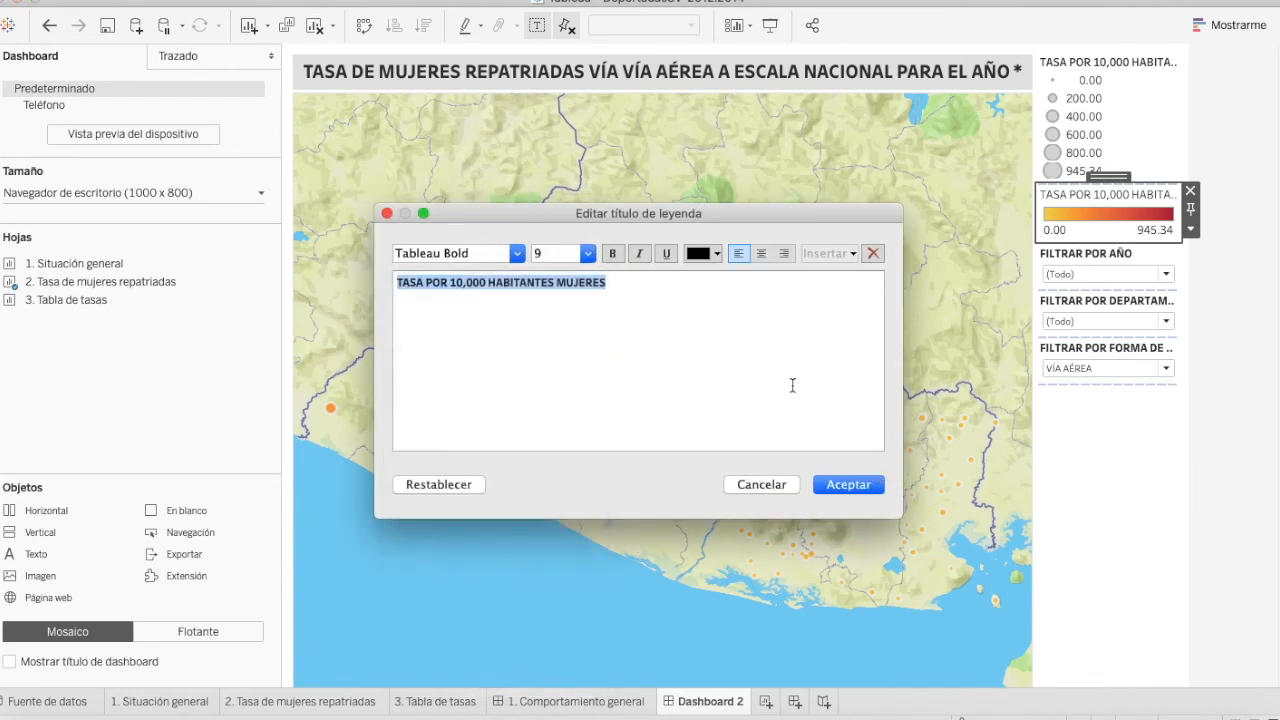
{"action": "left_click", "coordinate": [674, 257]}
{"action": "left_click", "coordinate": [667, 254]}
{"action": "left_click", "coordinate": [703, 253]}
{"action": "left_click", "coordinate": [697, 313]}
{"action": "left_click", "coordinate": [630, 373]}
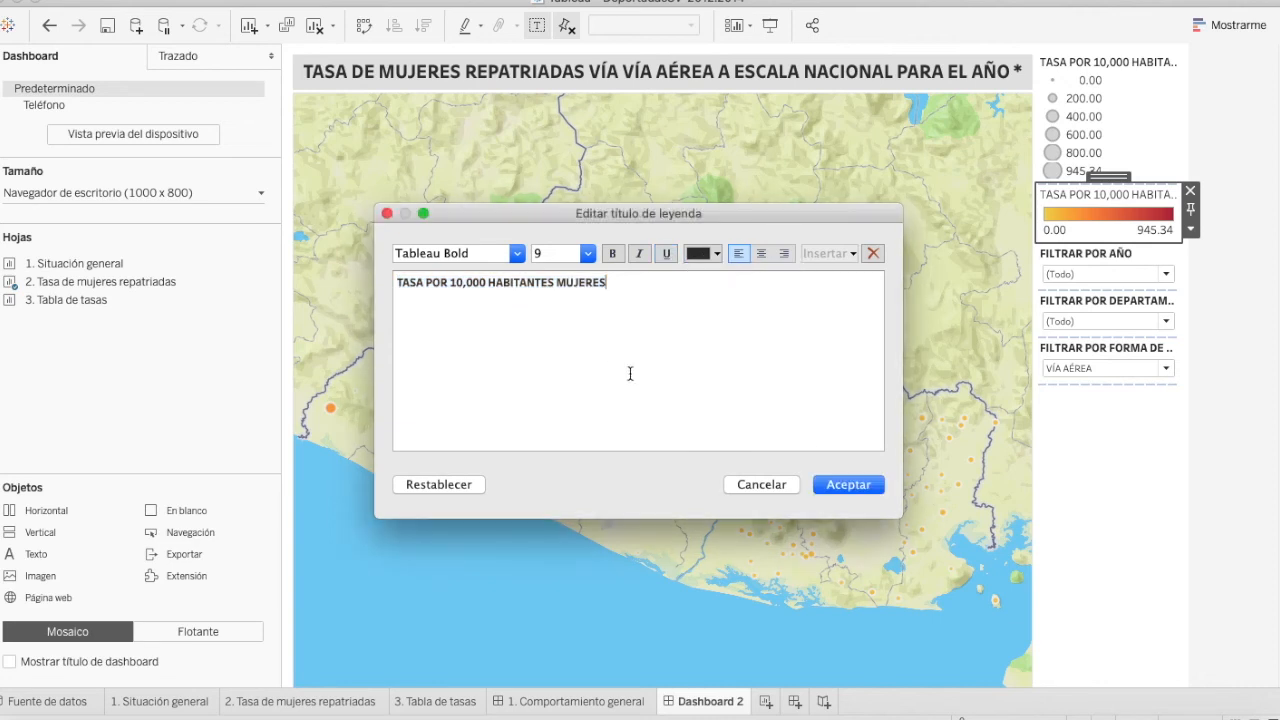
{"action": "left_click", "coordinate": [830, 485]}
Format the size legend's title TASA POR 10,000 HABITANTES MUJERES in Tableau Bold with a dark grey text color.
{"action": "double_click", "coordinate": [1058, 64]}
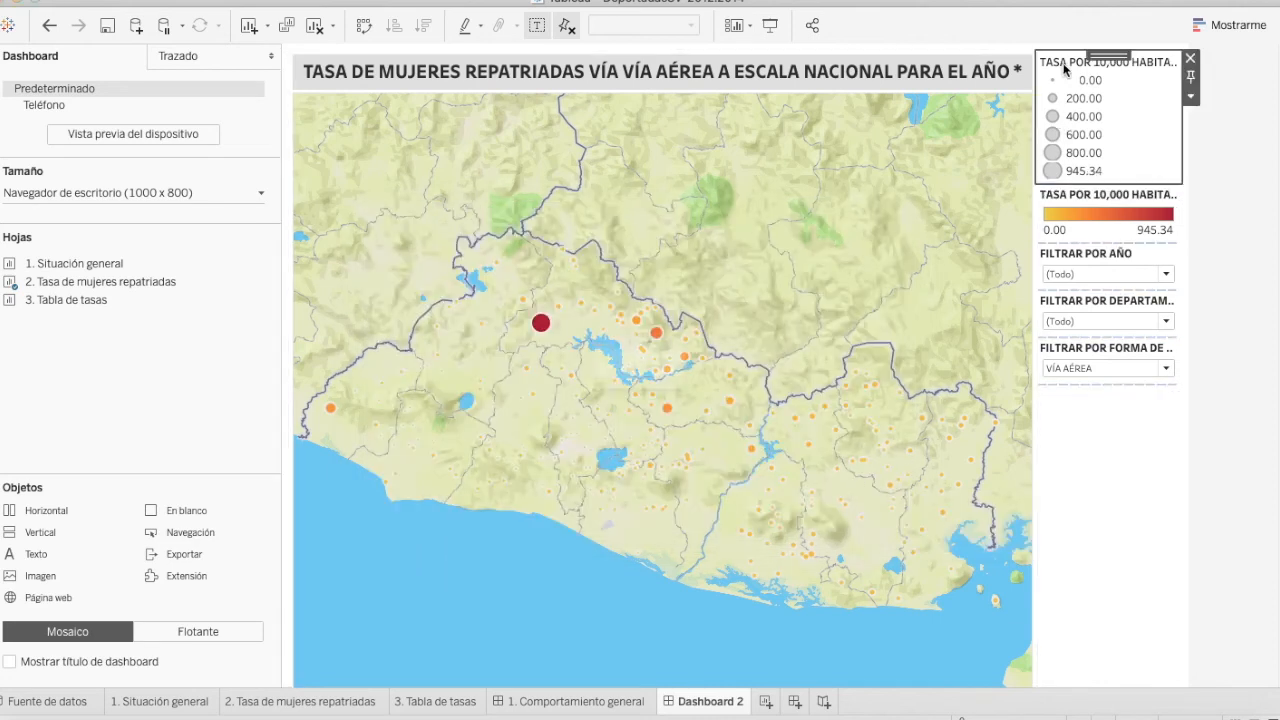
{"action": "key", "text": "super+a"}
{"action": "left_click", "coordinate": [608, 253]}
{"action": "left_click", "coordinate": [588, 253]}
{"action": "left_click", "coordinate": [533, 259]}
{"action": "left_click", "coordinate": [519, 259]}
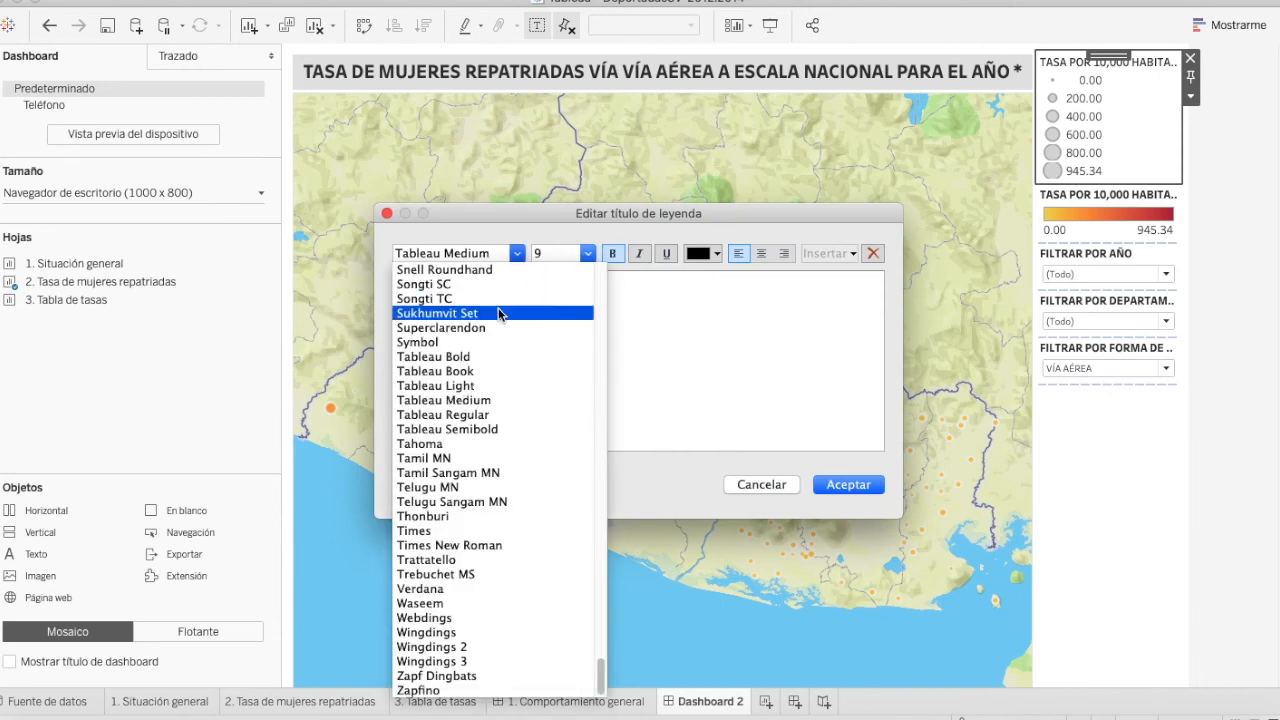
{"action": "left_click", "coordinate": [492, 362]}
{"action": "left_click", "coordinate": [692, 256]}
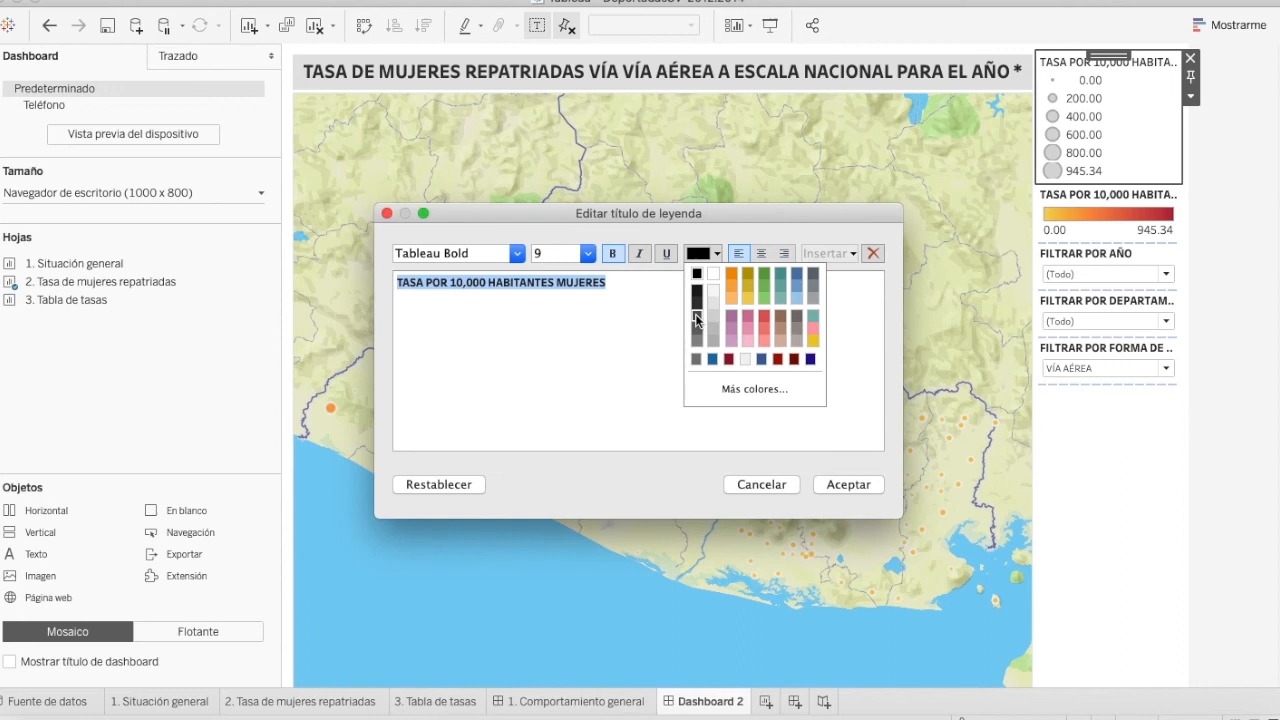
{"action": "left_click", "coordinate": [696, 306]}
{"action": "left_click", "coordinate": [848, 484]}
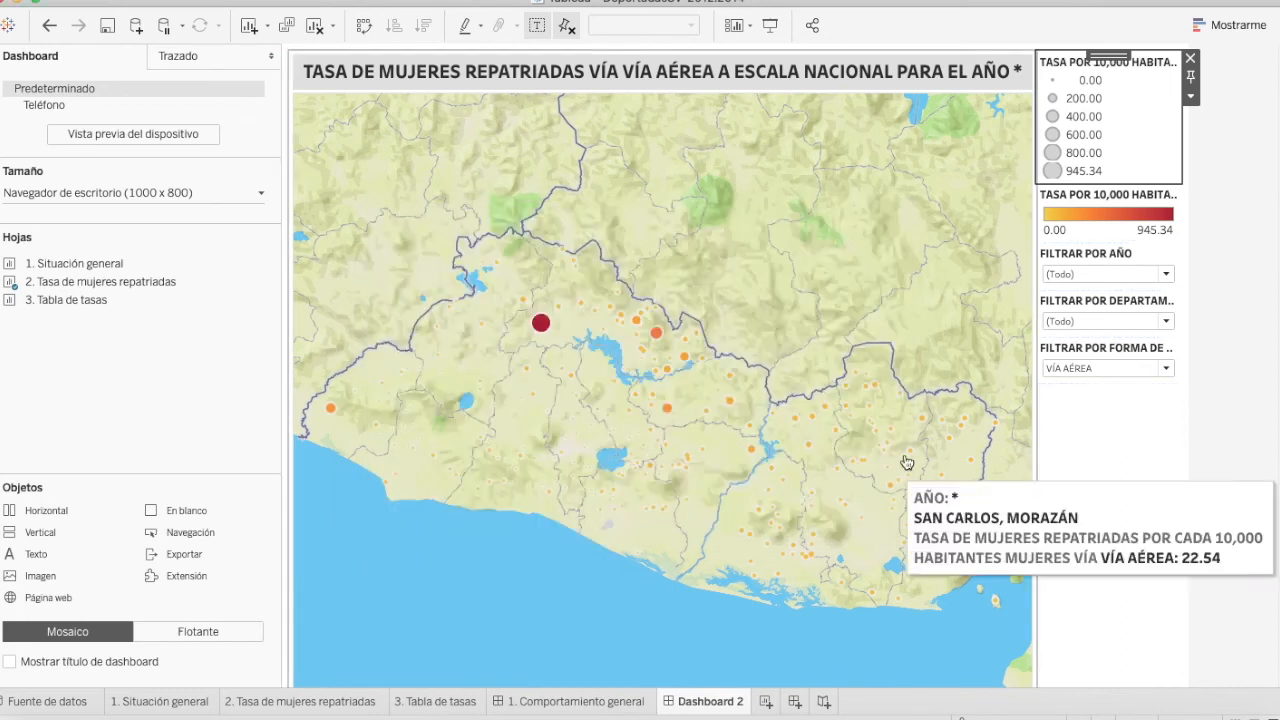
{"action": "left_click", "coordinate": [1235, 248]}
Move the color legend TASA POR 10,000 HABITANTES MUJERES below the map in Dashboard 2.
{"action": "scroll", "coordinate": [1235, 248], "scroll_direction": "down", "scroll_amount": 3}
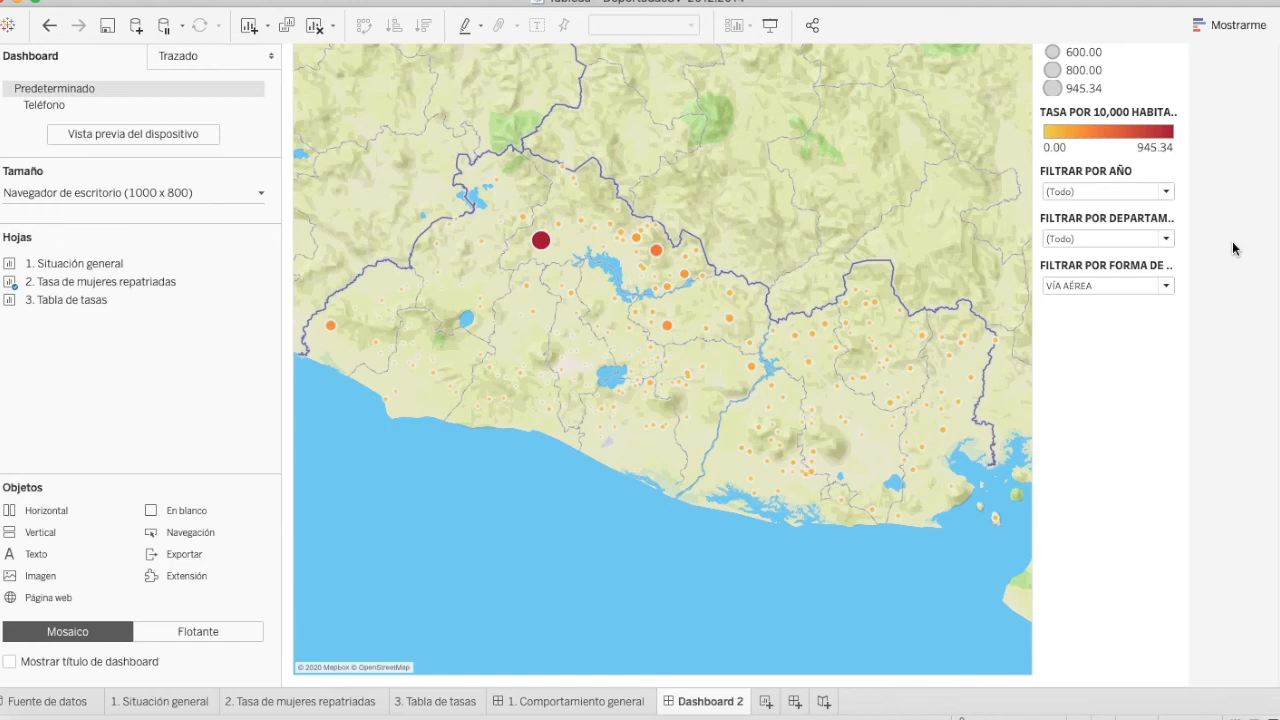
{"action": "left_click", "coordinate": [1116, 120]}
{"action": "left_click_drag", "start_coordinate": [1116, 120], "coordinate": [576, 628]}
{"action": "scroll", "coordinate": [1233, 452], "scroll_direction": "up", "scroll_amount": 3}
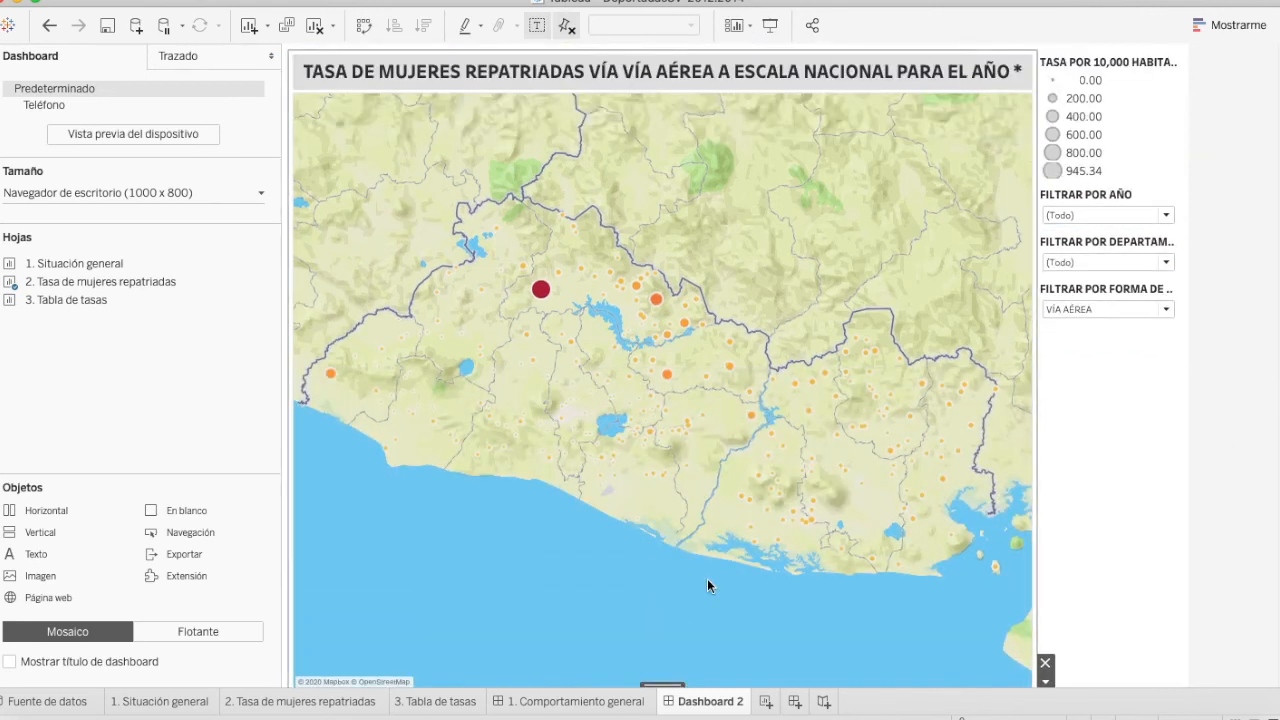
Place the FILTRAR POR AÑO filter beside the color legend below the map and narrow the legend to just fit its title.
{"action": "left_click", "coordinate": [1121, 66]}
{"action": "left_click", "coordinate": [1120, 205]}
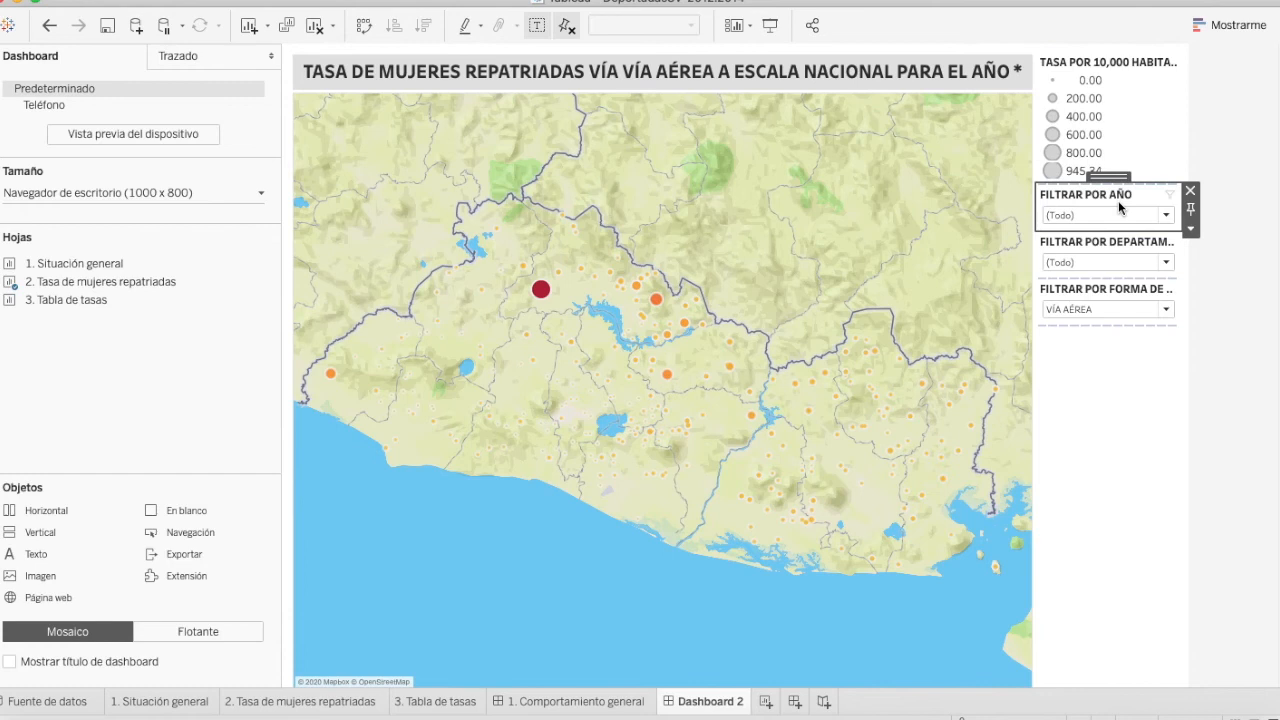
{"action": "scroll", "coordinate": [1256, 276], "scroll_direction": "down", "scroll_amount": 3}
{"action": "left_click", "coordinate": [1190, 103]}
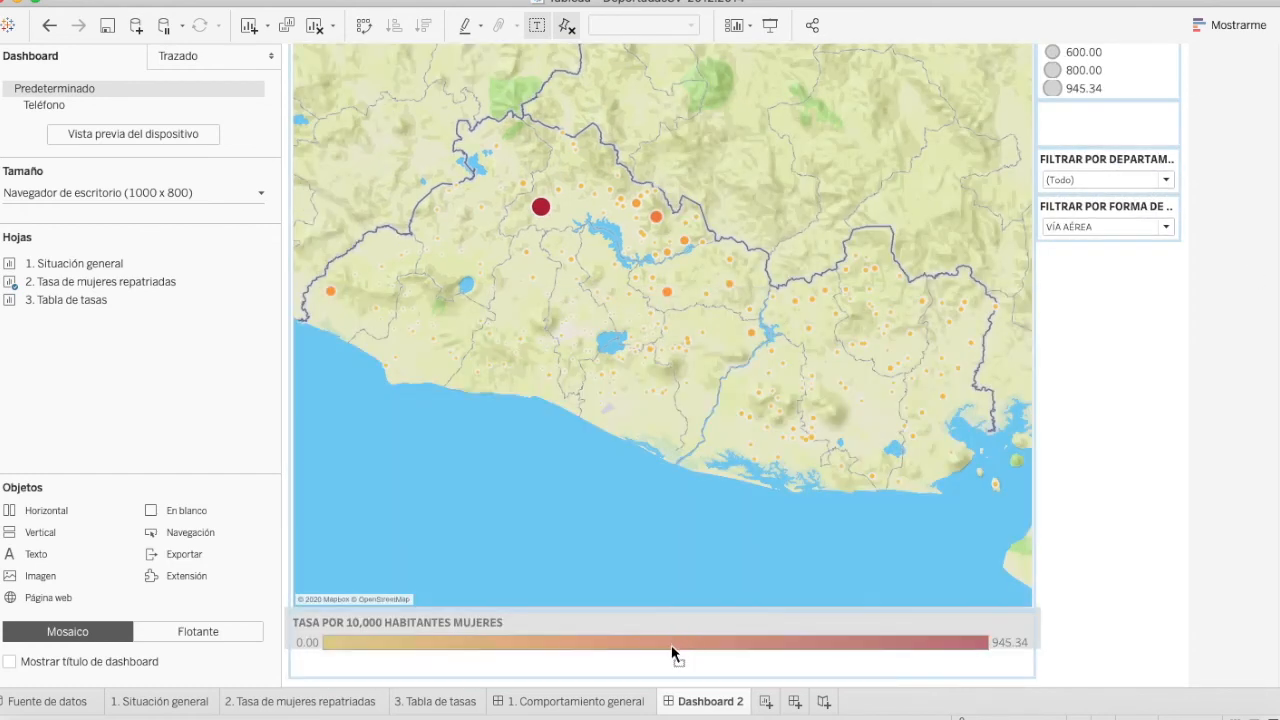
{"action": "left_click_drag", "start_coordinate": [666, 648], "coordinate": [676, 652]}
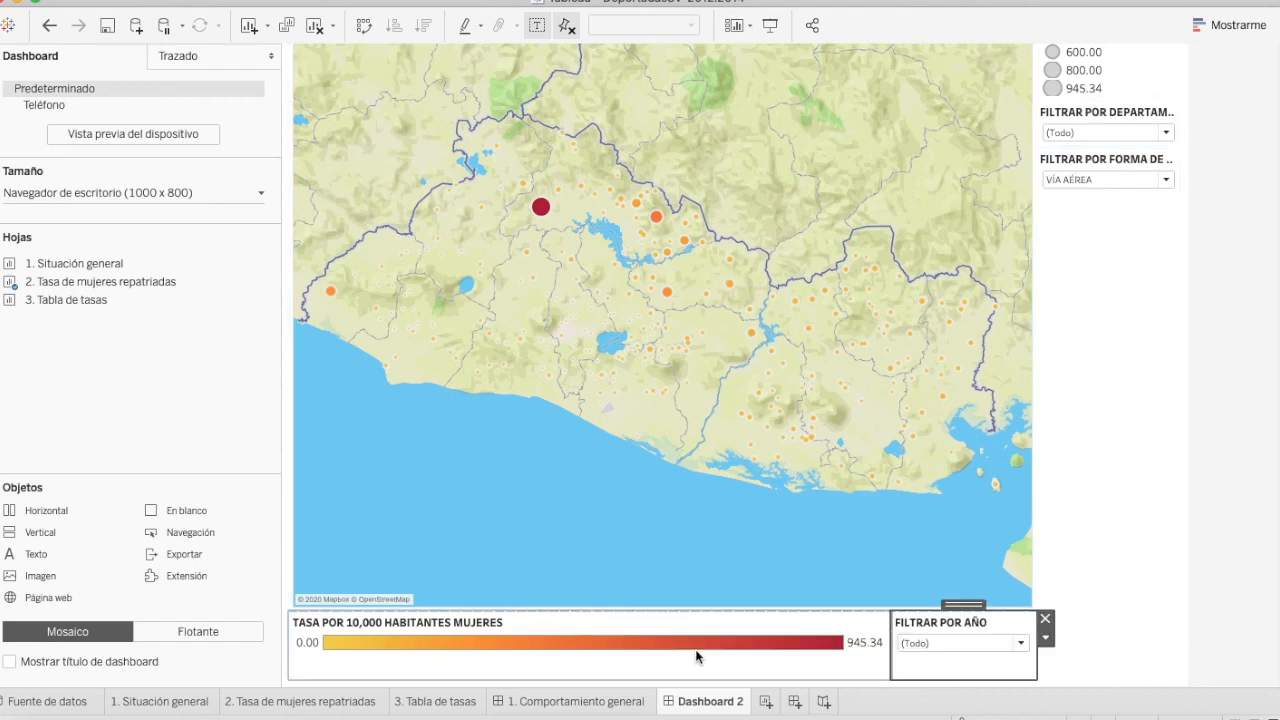
{"action": "left_click_drag", "start_coordinate": [891, 647], "coordinate": [889, 647]}
{"action": "left_click_drag", "start_coordinate": [536, 650], "coordinate": [530, 650]}
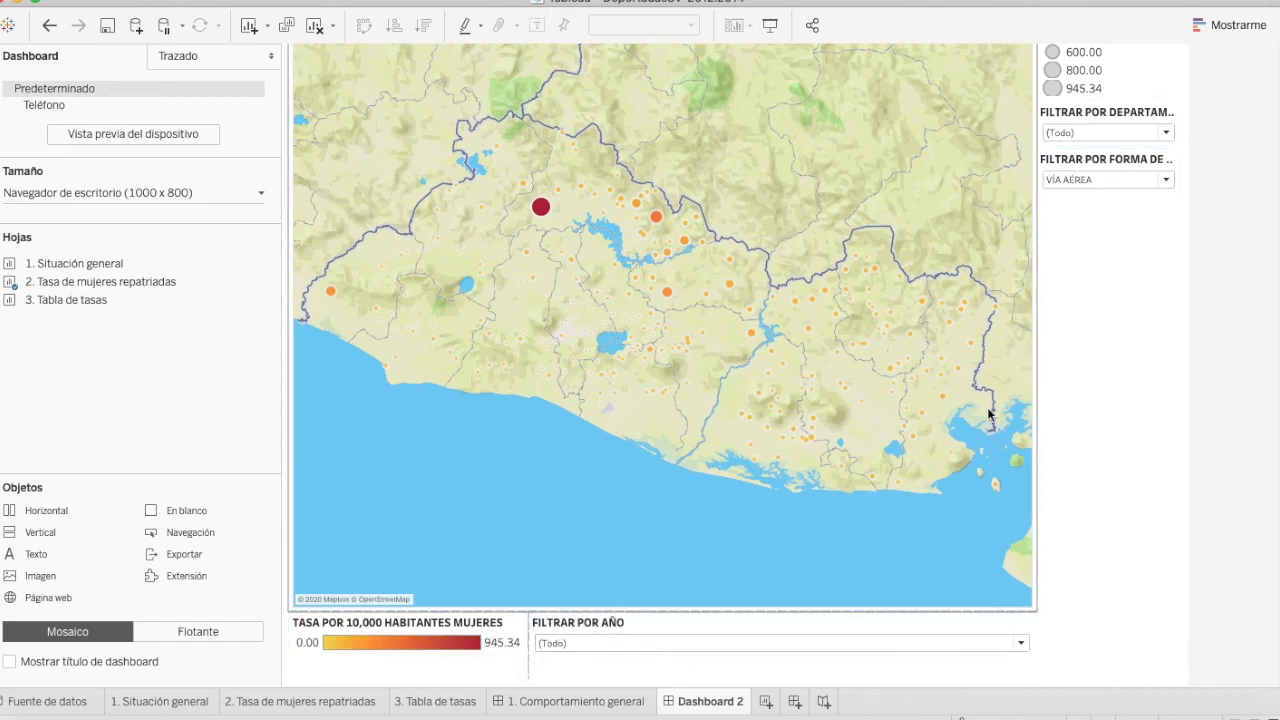
Place the FILTRAR POR DEPARTAMENTO filter beside FILTRAR POR AÑO below the map and narrow the AÑO filter.
{"action": "left_click", "coordinate": [1116, 122]}
{"action": "left_click_drag", "start_coordinate": [1112, 98], "coordinate": [877, 643]}
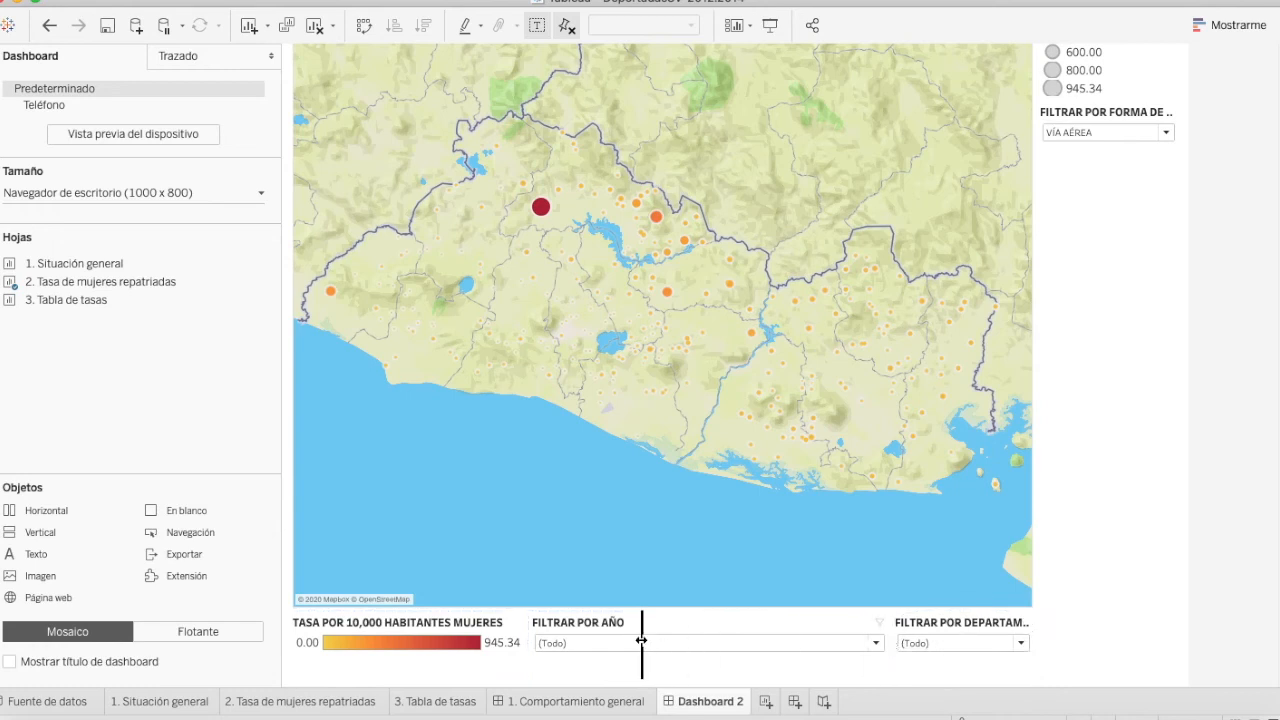
{"action": "left_click_drag", "start_coordinate": [641, 640], "coordinate": [645, 641]}
Place the FILTRAR POR FORMA DE REPATRIACIÓN filter at the end of the filter row below the map, with its full title showing.
{"action": "left_click", "coordinate": [1090, 112]}
{"action": "left_click_drag", "start_coordinate": [1108, 93], "coordinate": [815, 645]}
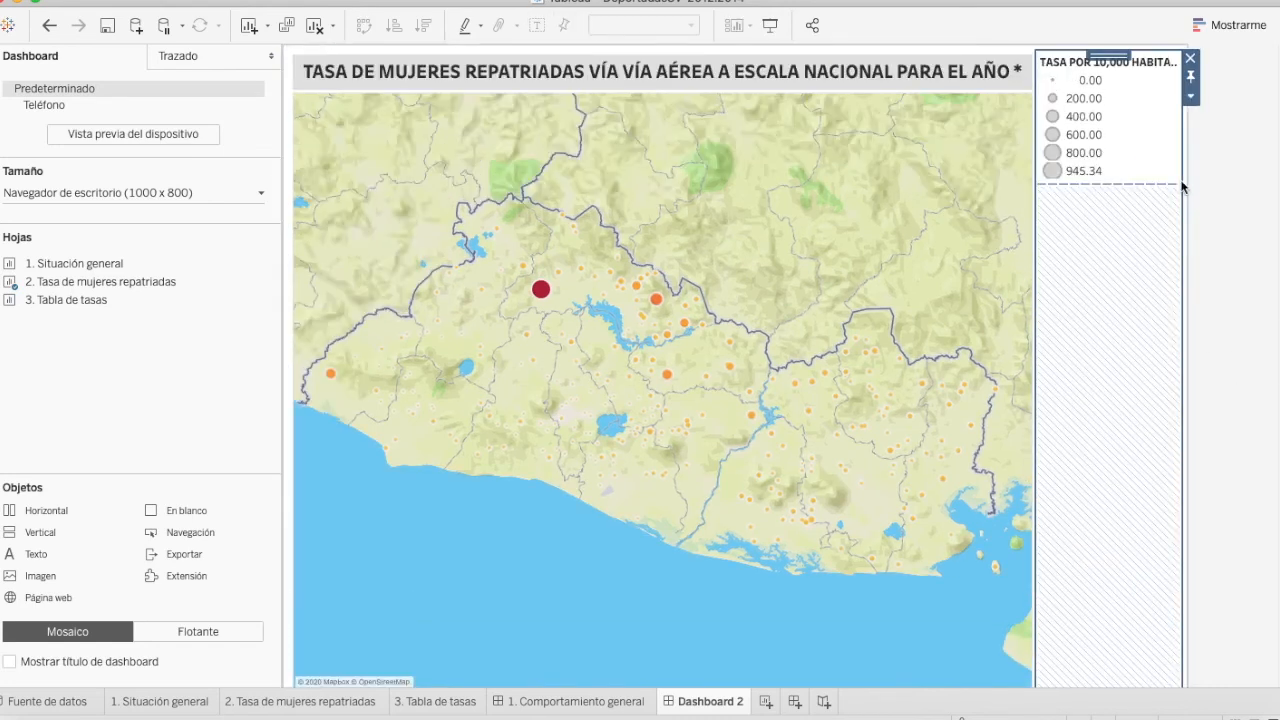
{"action": "left_click", "coordinate": [1170, 170]}
{"action": "scroll", "coordinate": [1230, 349], "scroll_direction": "down", "scroll_amount": 2}
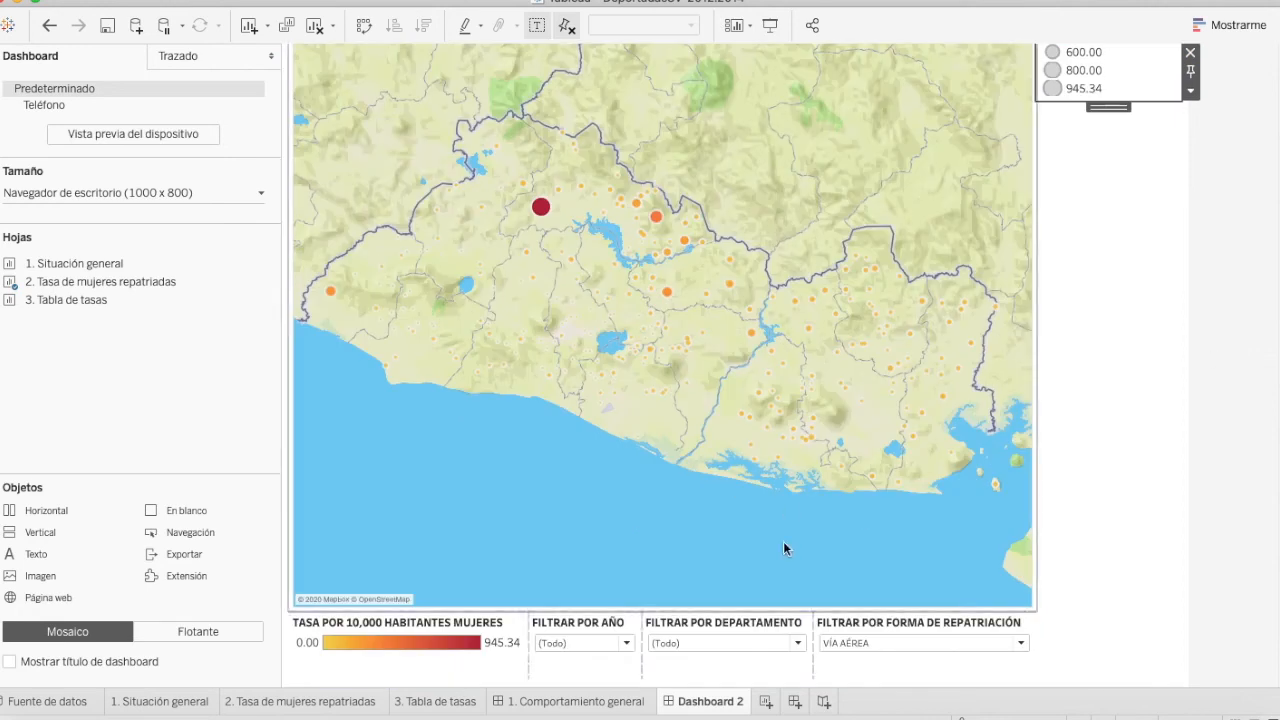
Copy the Fuente source note from 1. Comportamiento general into a new text object in Dashboard 2.
{"action": "left_click", "coordinate": [612, 701]}
{"action": "double_click", "coordinate": [464, 658]}
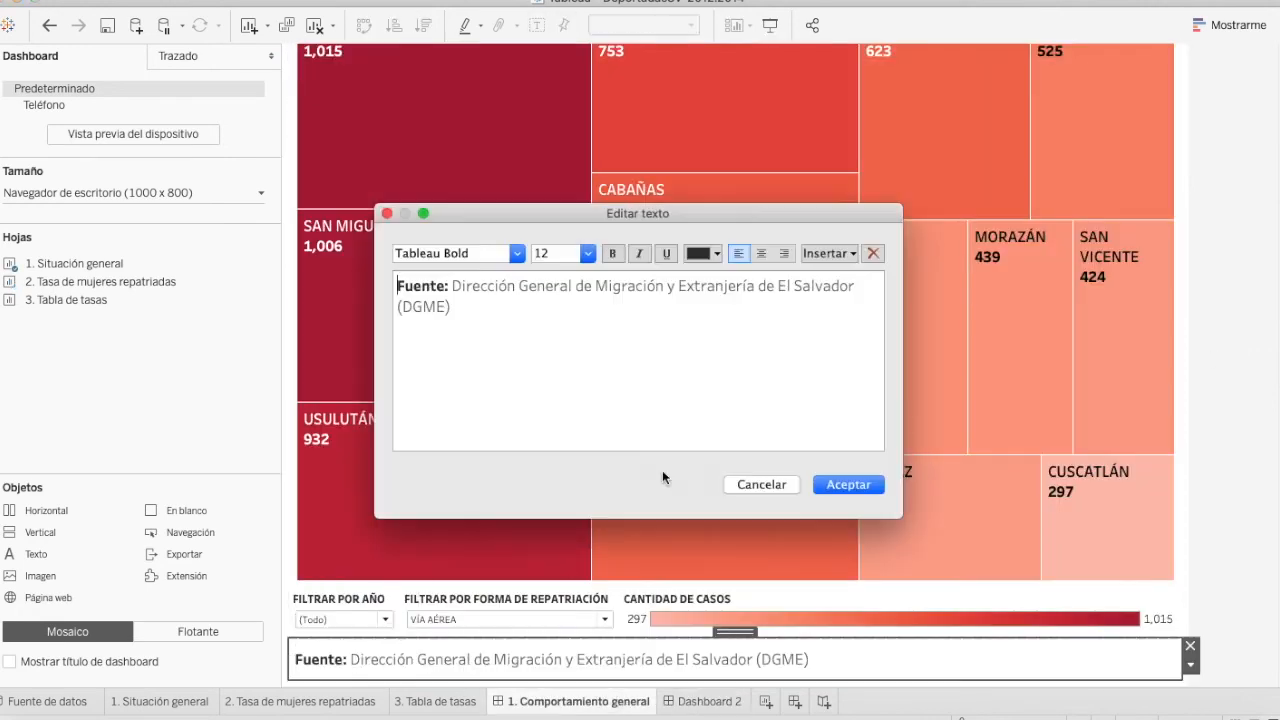
{"action": "key", "text": "super+a"}
{"action": "key", "text": "super+c"}
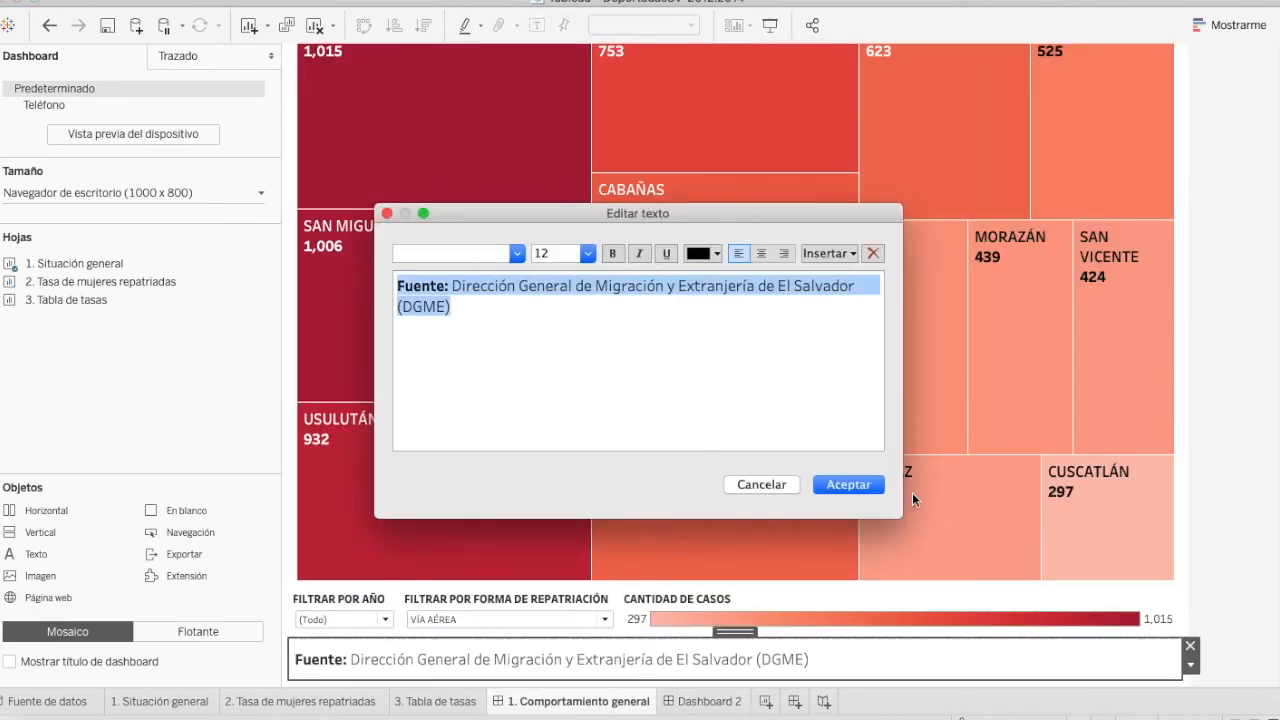
{"action": "left_click", "coordinate": [848, 484]}
{"action": "left_click", "coordinate": [687, 704]}
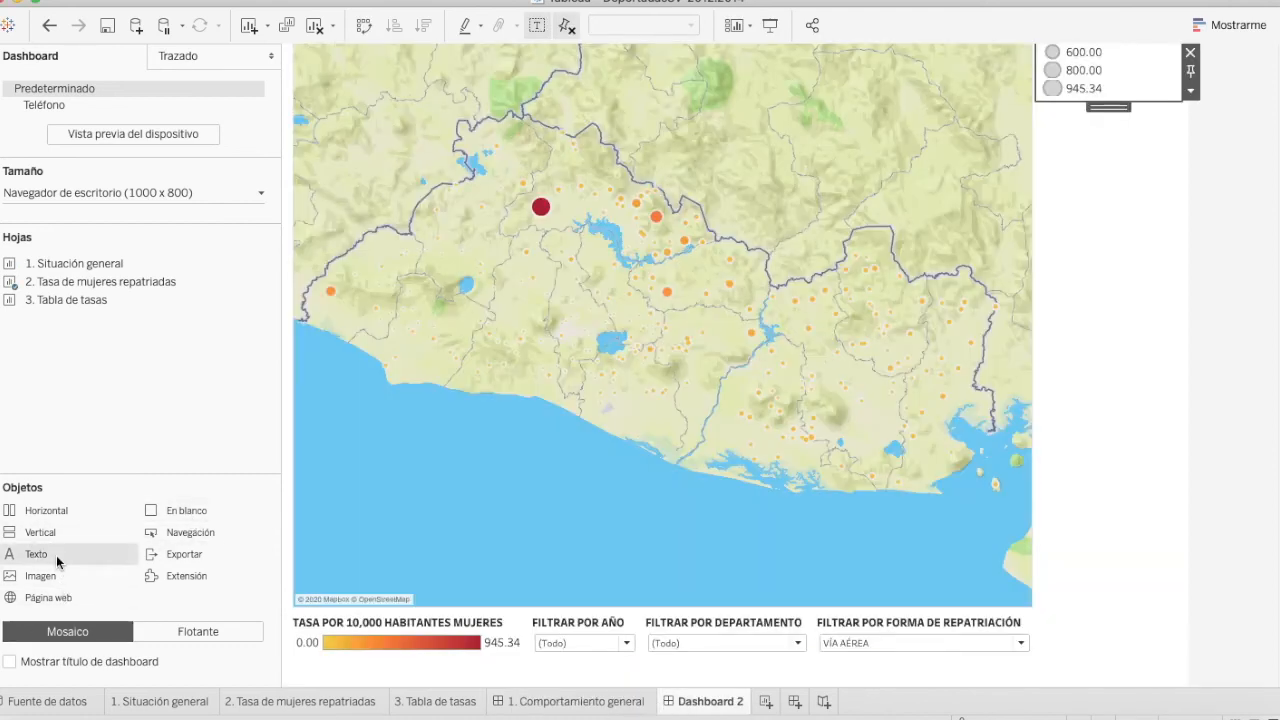
{"action": "left_click_drag", "start_coordinate": [57, 562], "coordinate": [346, 437]}
{"action": "key", "text": "super+v"}
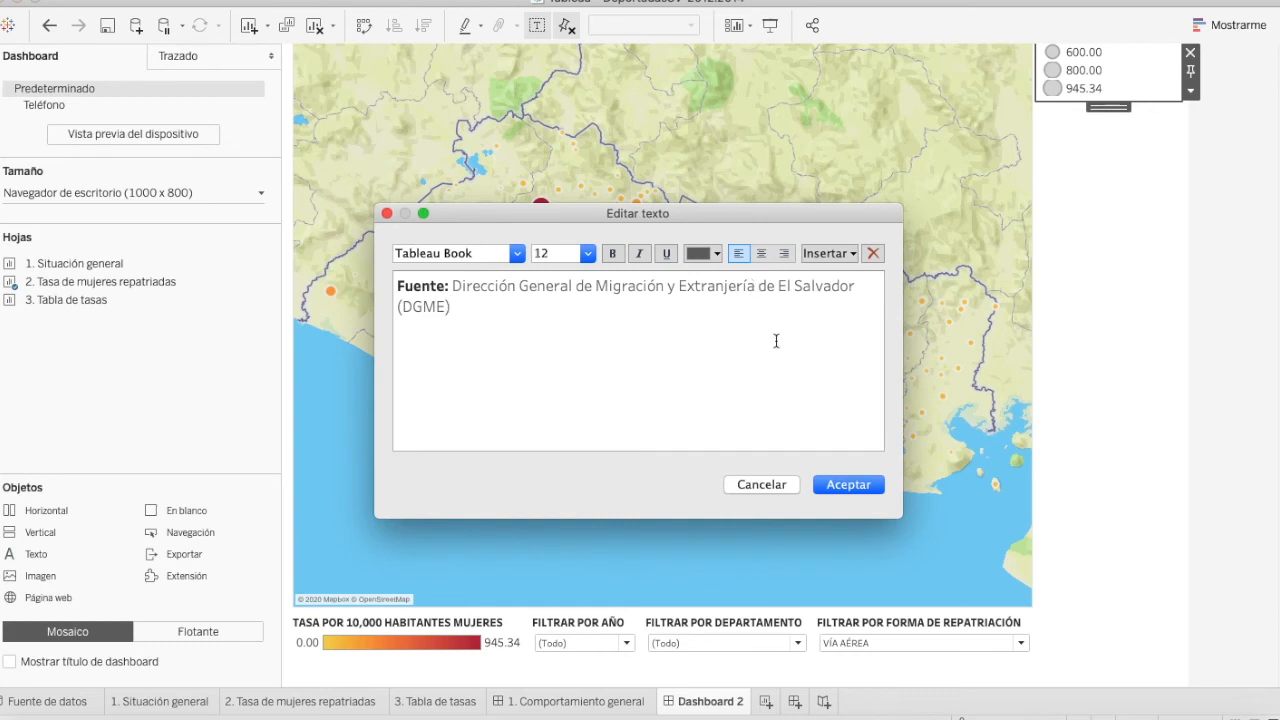
Insert "con proyecciones poblacionales de la Dirección General de Estadísticas y Censos (Digestyc)" before "de El Salvador" and replace the trailing (DGME) with a period.
{"action": "type", "text": "CON"}
{"action": "key", "text": "BackSpace"}
{"action": "key", "text": "BackSpace"}
{"action": "key", "text": "BackSpace"}
{"action": "type", "text": "con proyecciones poblacionales de la Dirección General de Estagís"}
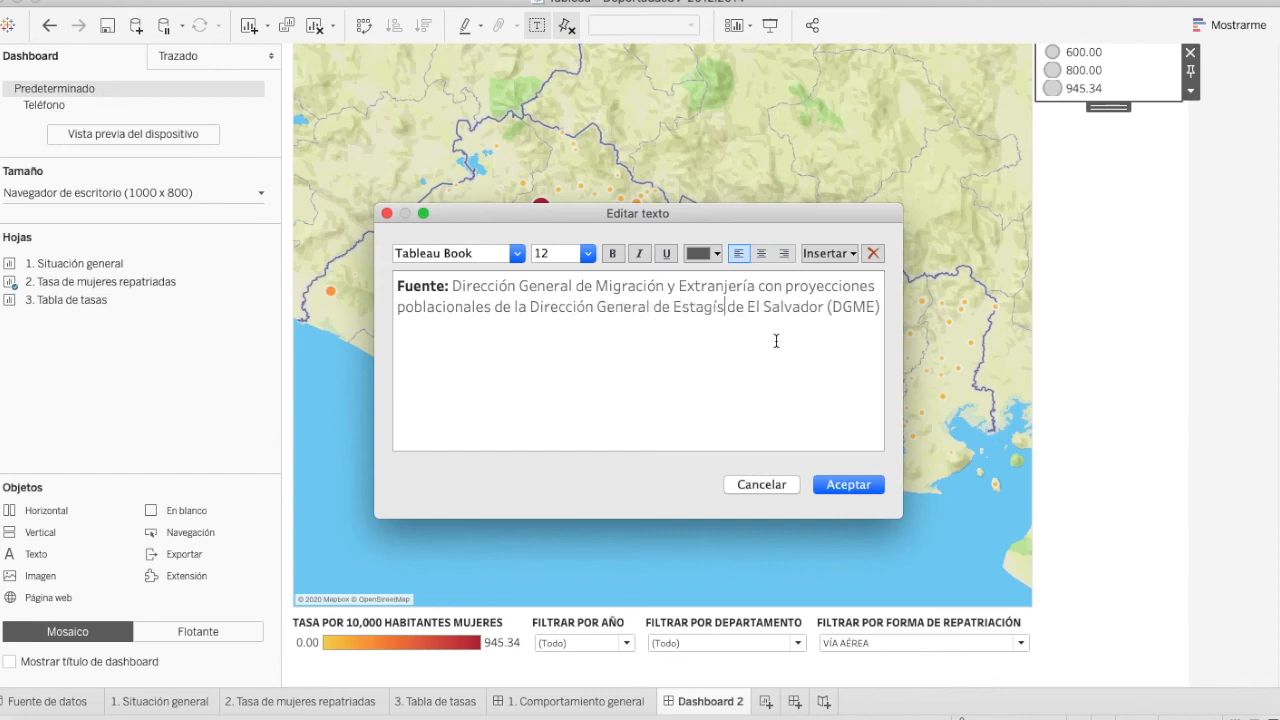
{"action": "key", "text": "BackSpace"}
{"action": "type", "text": "dísticas y Censos"}
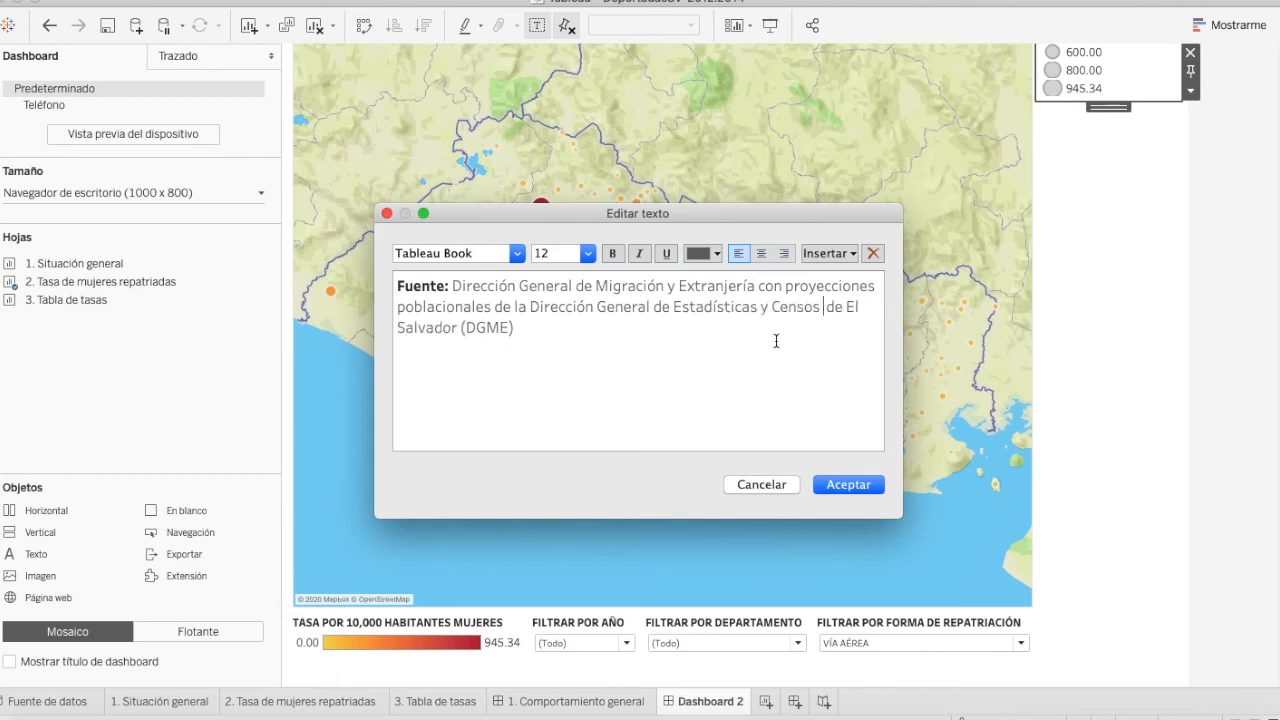
{"action": "type", "text": " (Digest"}
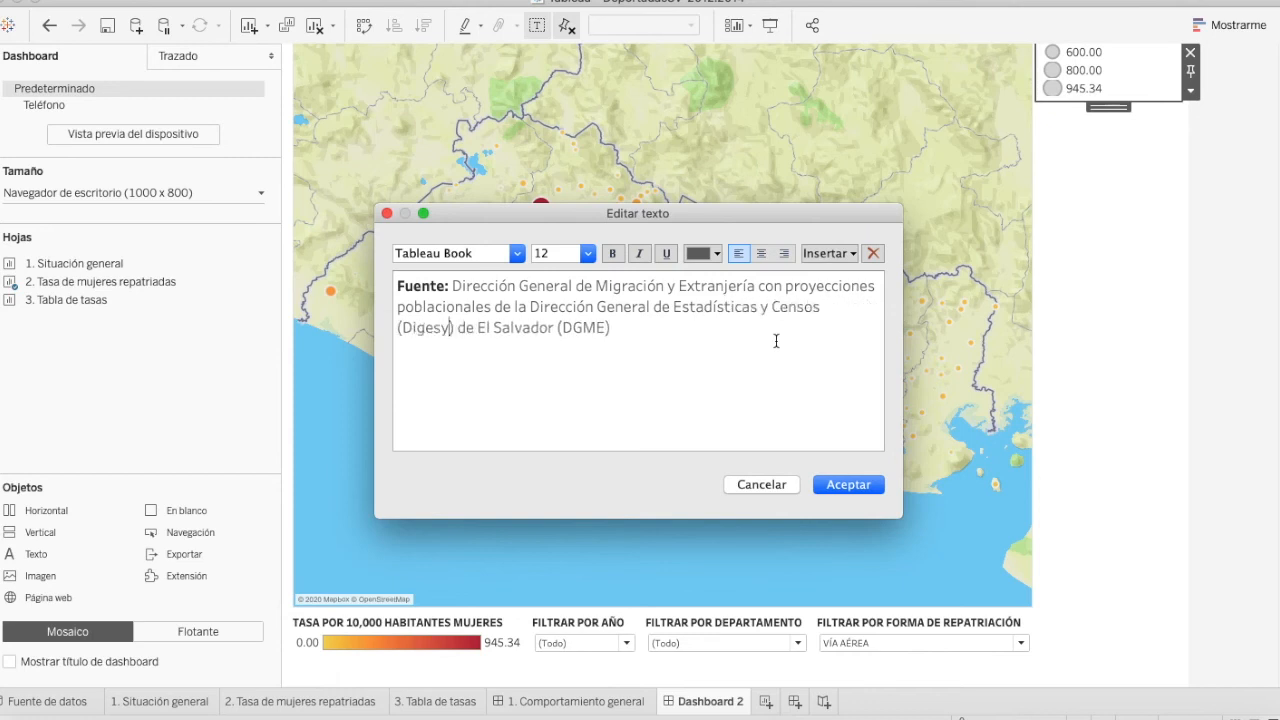
{"action": "type", "text": "yc"}
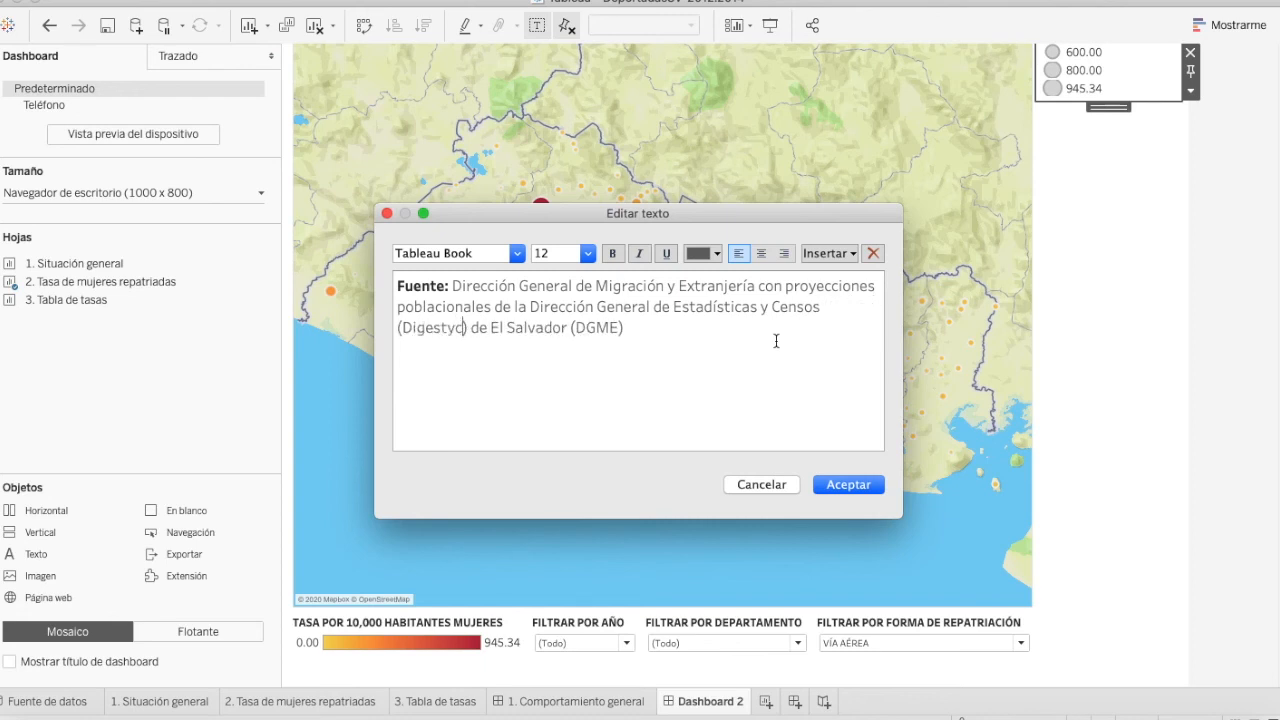
{"action": "left_click_drag", "start_coordinate": [623, 328], "coordinate": [569, 329]}
{"action": "key", "text": "BackSpace"}
{"action": "left_click", "coordinate": [846, 484]}
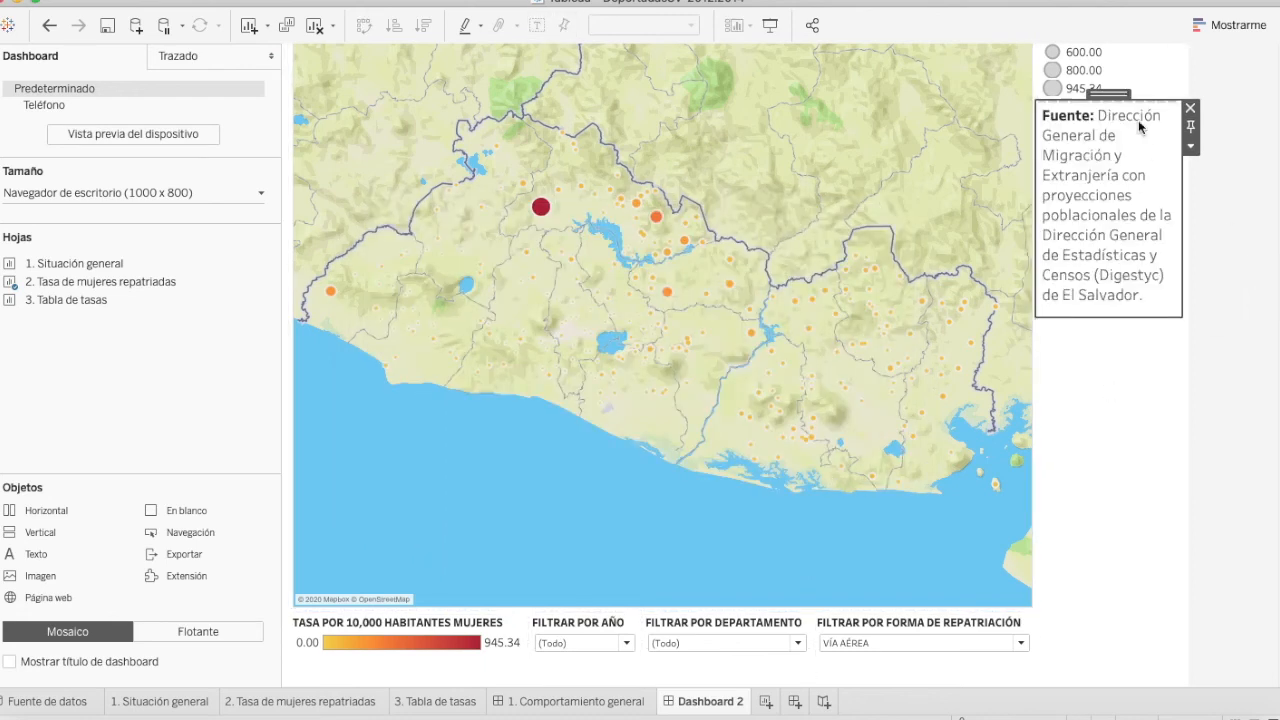
Move the Fuente note to the full-width bottom of the dashboard and reduce its height to about two text lines.
{"action": "mouse_move", "coordinate": [1110, 97]}
{"action": "left_mouse_down"}
{"action": "mouse_move", "coordinate": [553, 603]}
{"action": "mouse_move", "coordinate": [540, 693]}
{"action": "mouse_move", "coordinate": [543, 680]}
{"action": "left_mouse_up"}
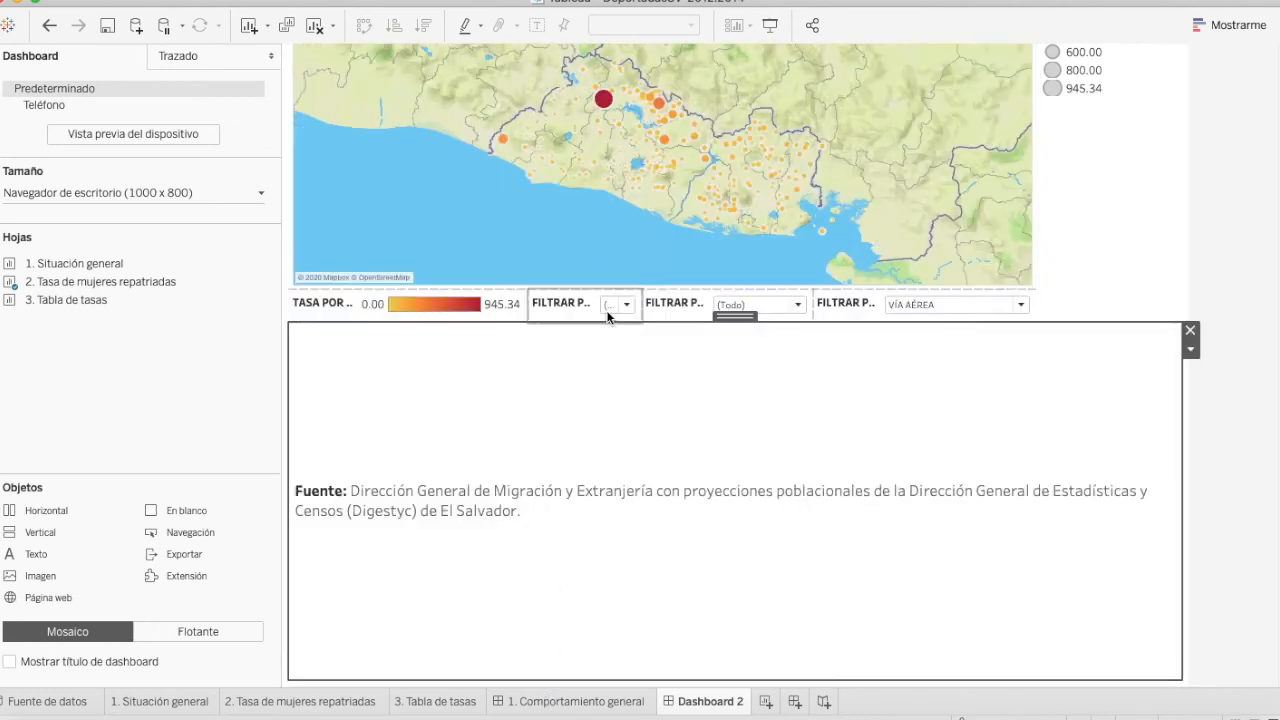
{"action": "left_click_drag", "start_coordinate": [603, 323], "coordinate": [537, 615]}
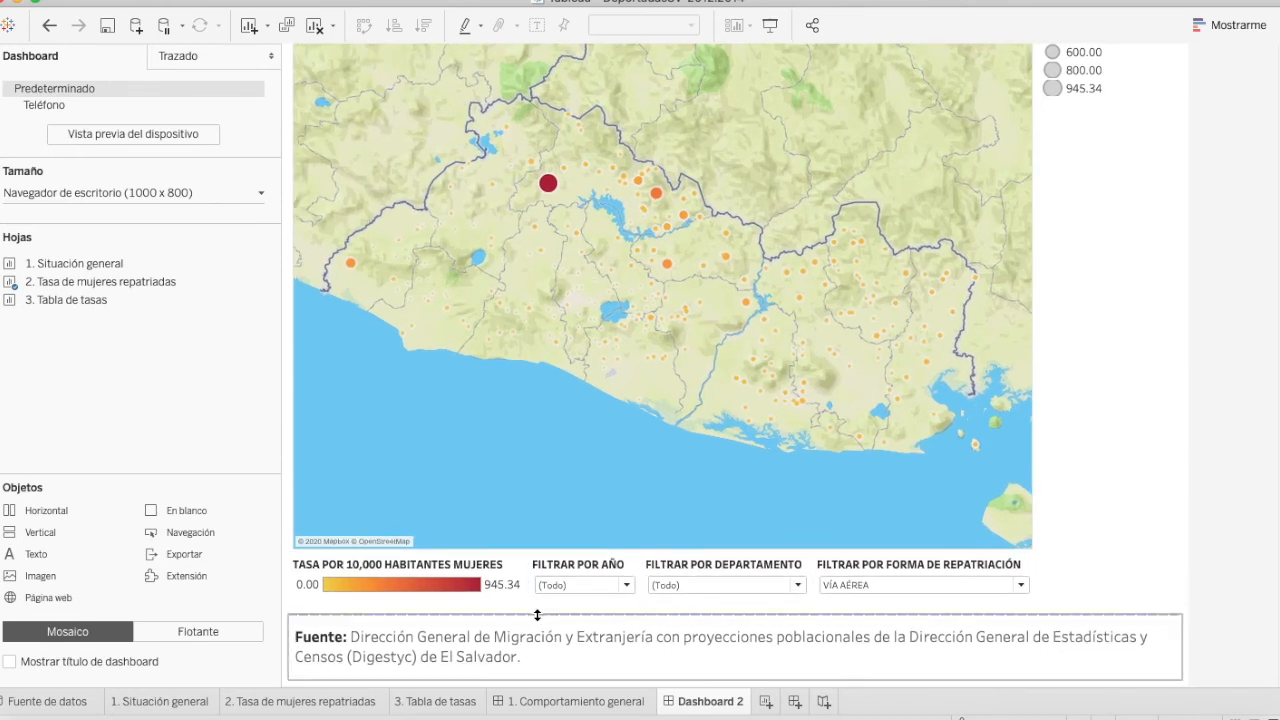
Try font size 10 for the whole Fuente note.
{"action": "double_click", "coordinate": [525, 645]}
{"action": "key", "text": "super+a"}
{"action": "double_click", "coordinate": [549, 255]}
{"action": "type", "text": "10"}
{"action": "key", "text": "Return"}
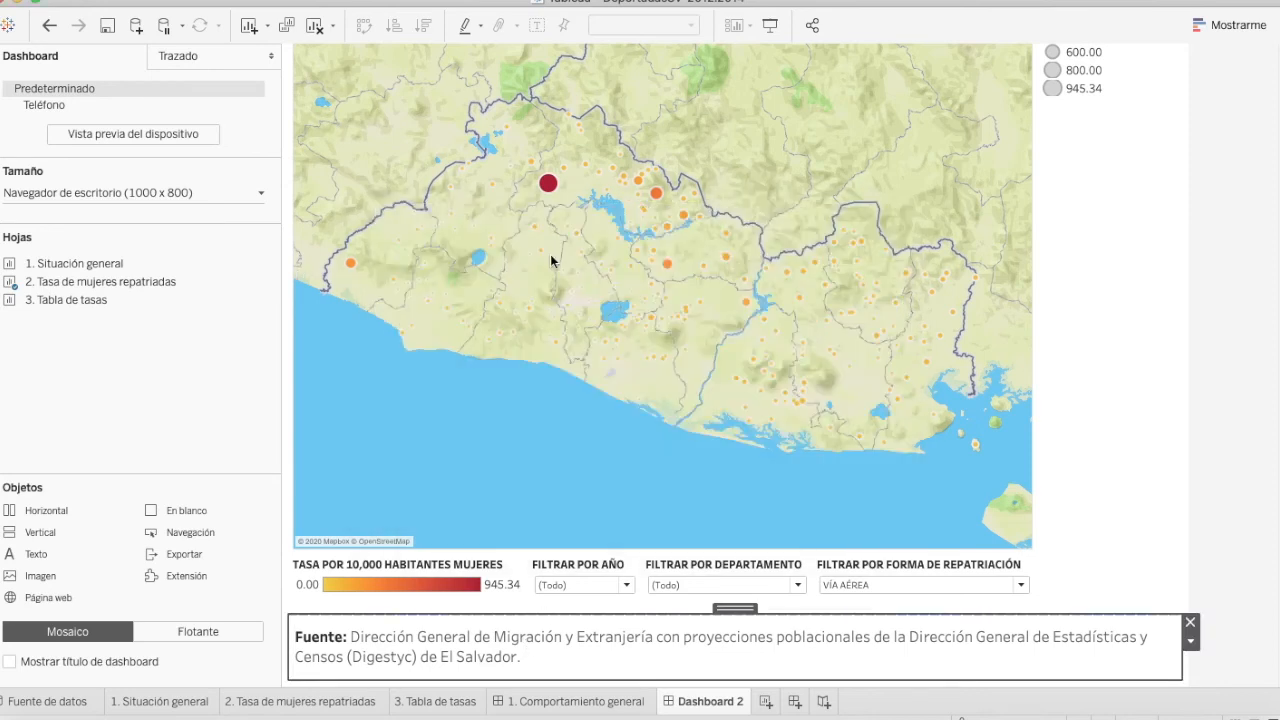
{"action": "left_click", "coordinate": [595, 644]}
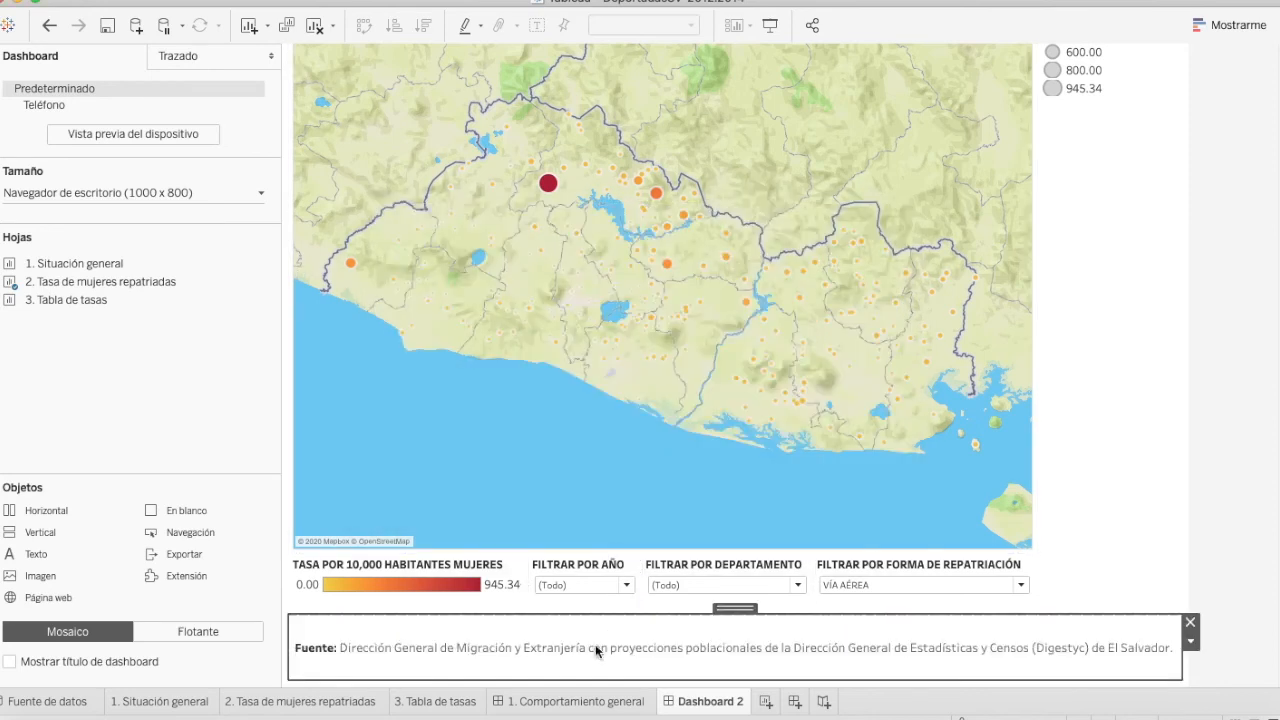
Try font size 11 for the whole Fuente note, and set it back to 12.
{"action": "double_click", "coordinate": [593, 642]}
{"action": "key", "text": "super+a"}
{"action": "double_click", "coordinate": [565, 254]}
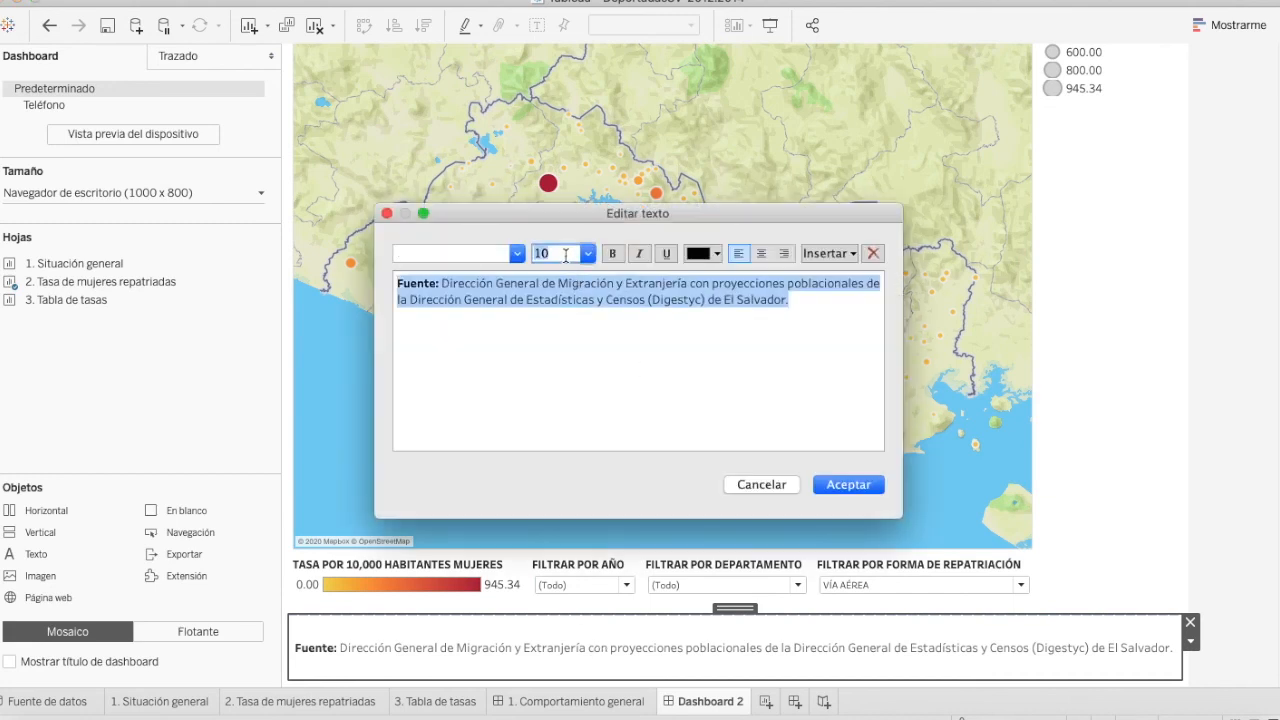
{"action": "type", "text": "11"}
{"action": "key", "text": "Return"}
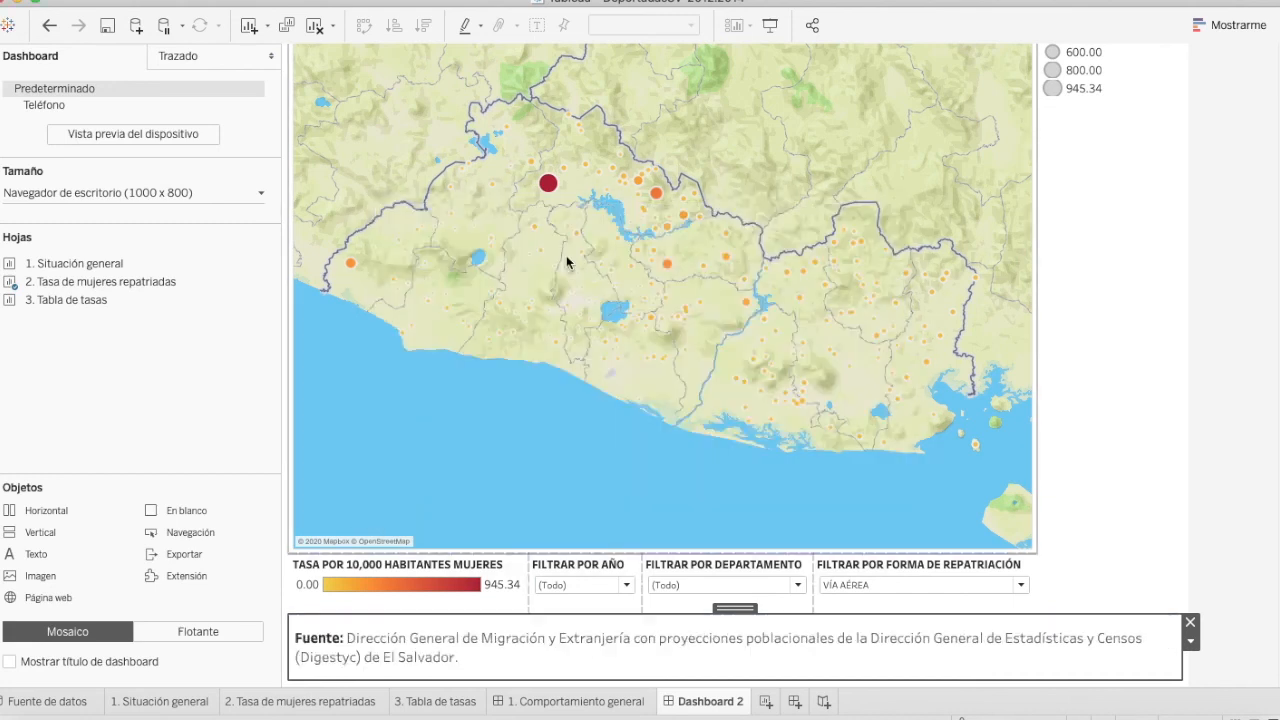
{"action": "double_click", "coordinate": [466, 648]}
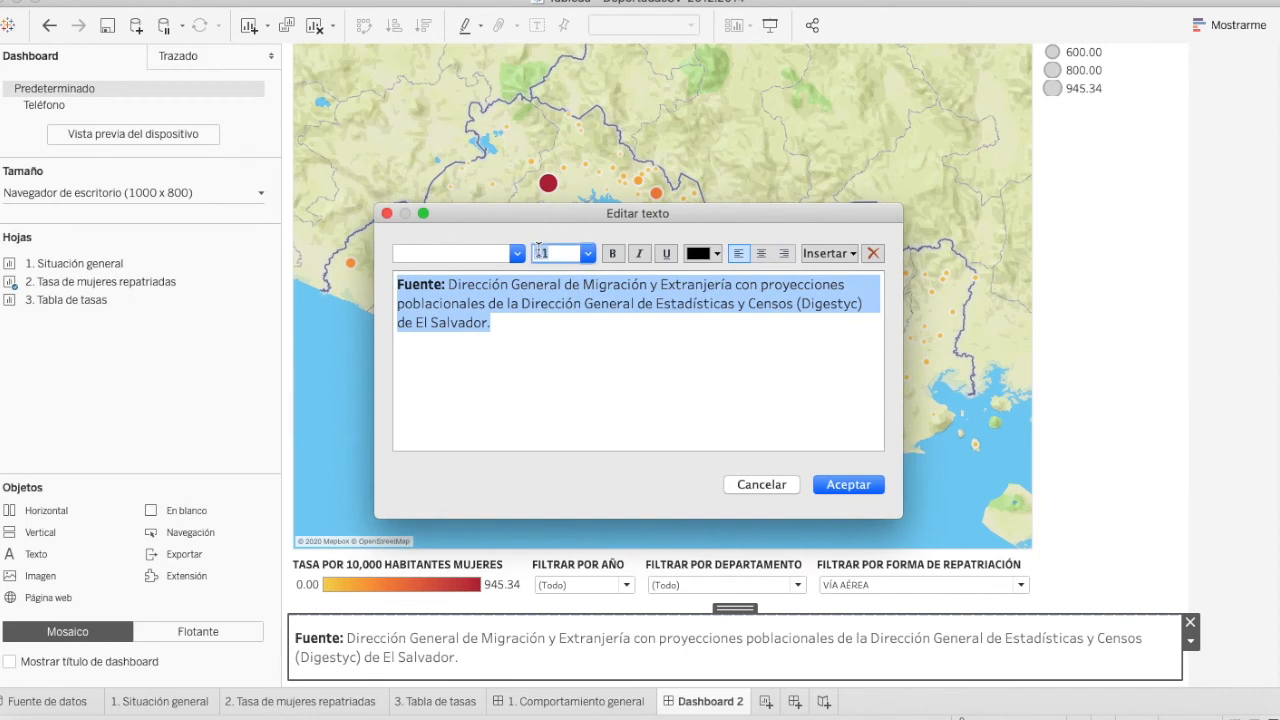
{"action": "key", "text": "Return"}
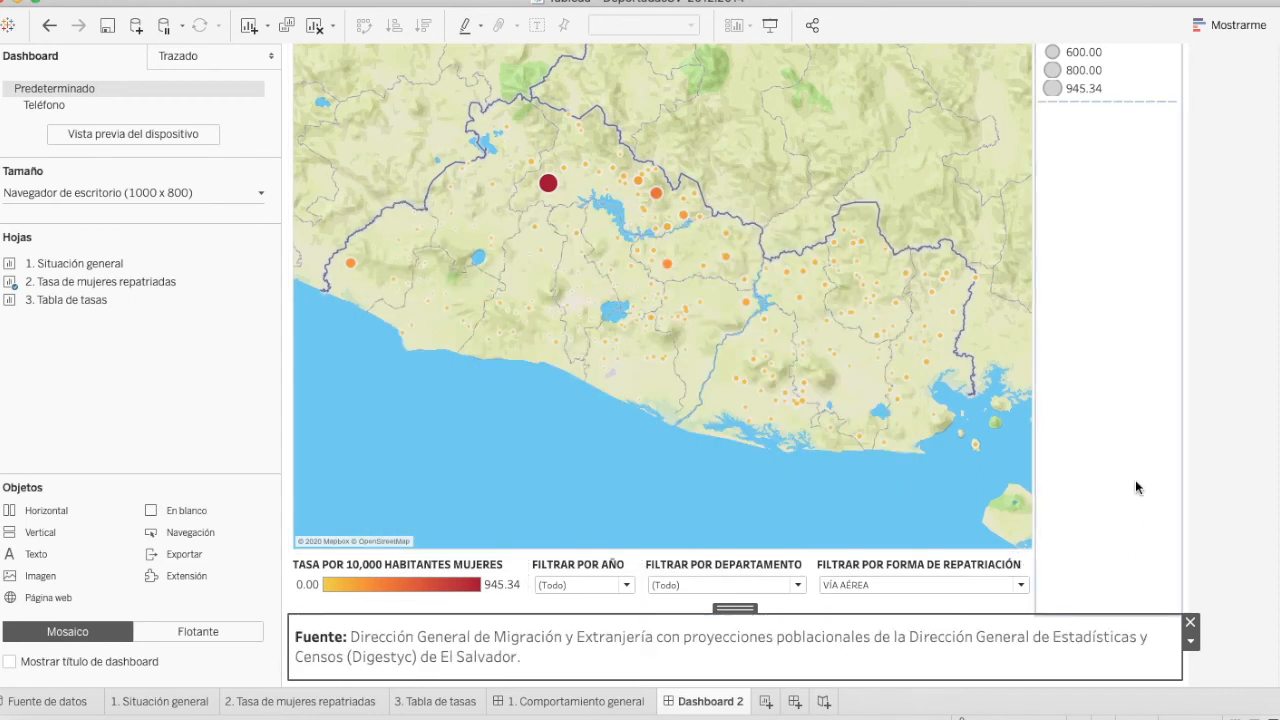
{"action": "scroll", "coordinate": [1212, 399], "scroll_direction": "up", "scroll_amount": 1}
{"action": "scroll", "coordinate": [1213, 399], "scroll_direction": "down", "scroll_amount": 1}
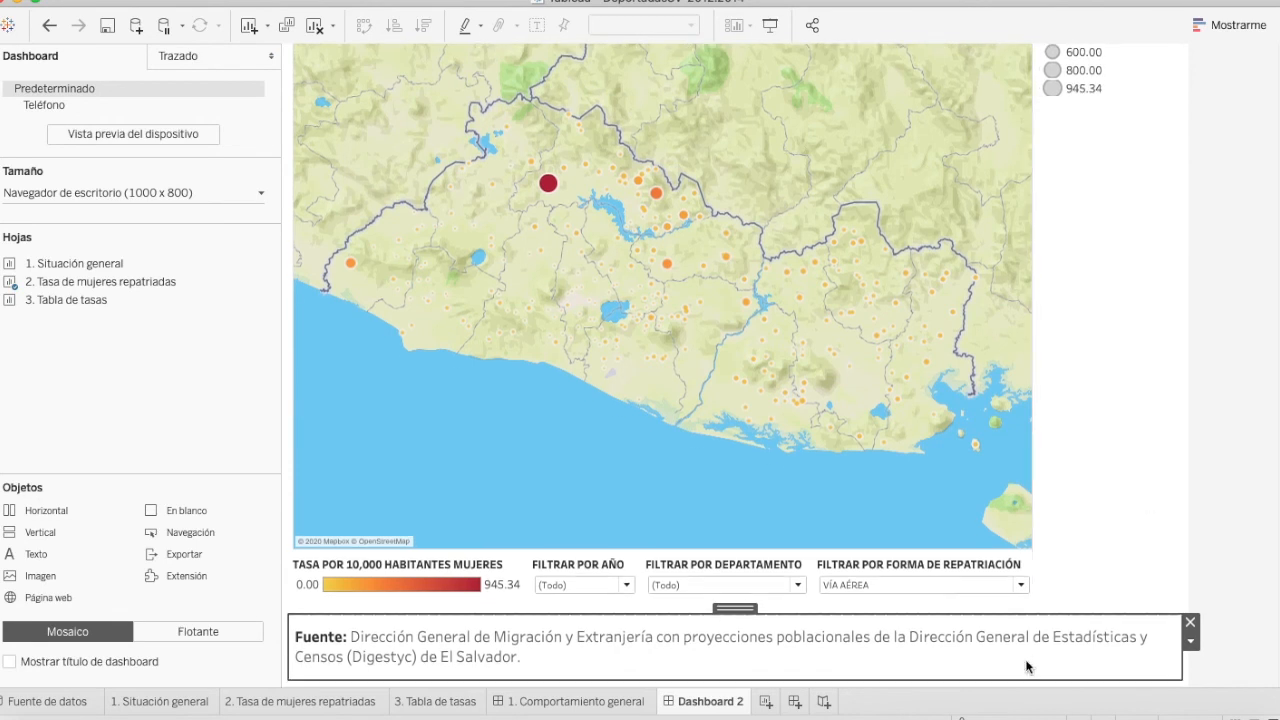
Insert a line break in the Fuente note before "y Censos (Digestyc)".
{"action": "double_click", "coordinate": [1050, 650]}
{"action": "left_click", "coordinate": [762, 306]}
{"action": "key", "text": "Return"}
{"action": "left_click", "coordinate": [797, 489]}
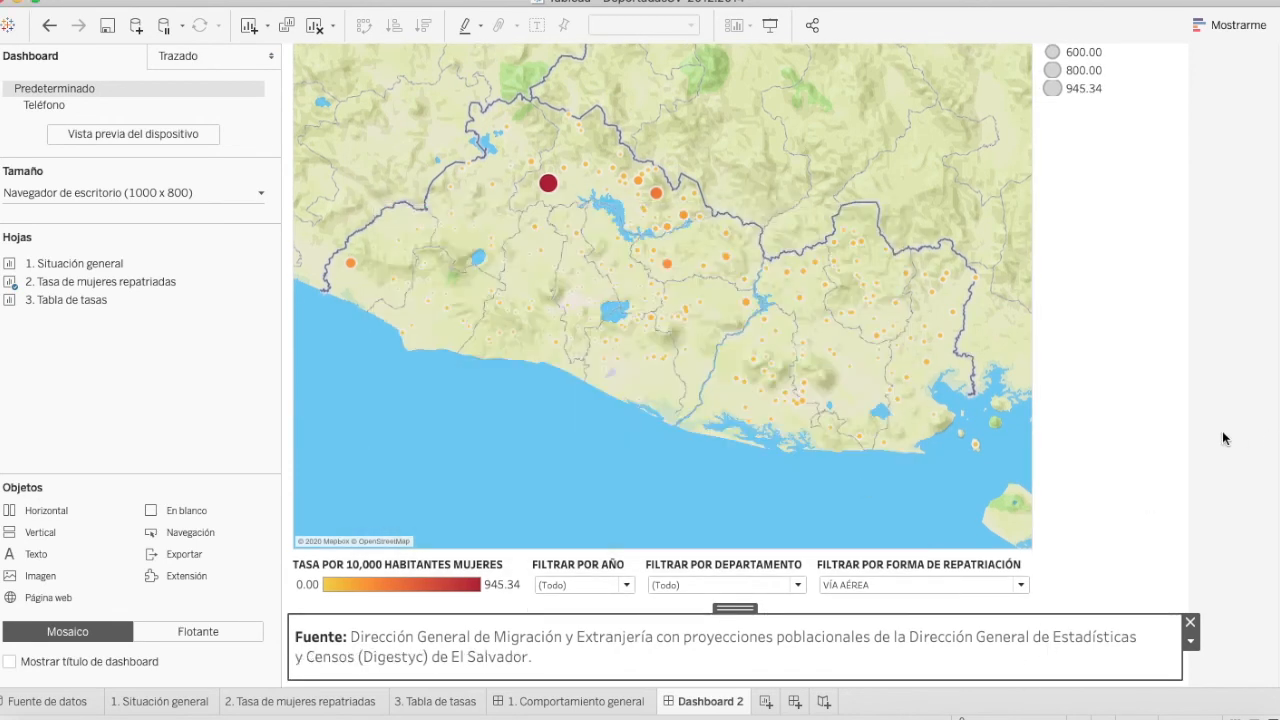
Float the size legend over the map's lower-left corner, widened to show its full title.
{"action": "scroll", "coordinate": [1222, 432], "scroll_direction": "up", "scroll_amount": 3}
{"action": "left_click", "coordinate": [1127, 66]}
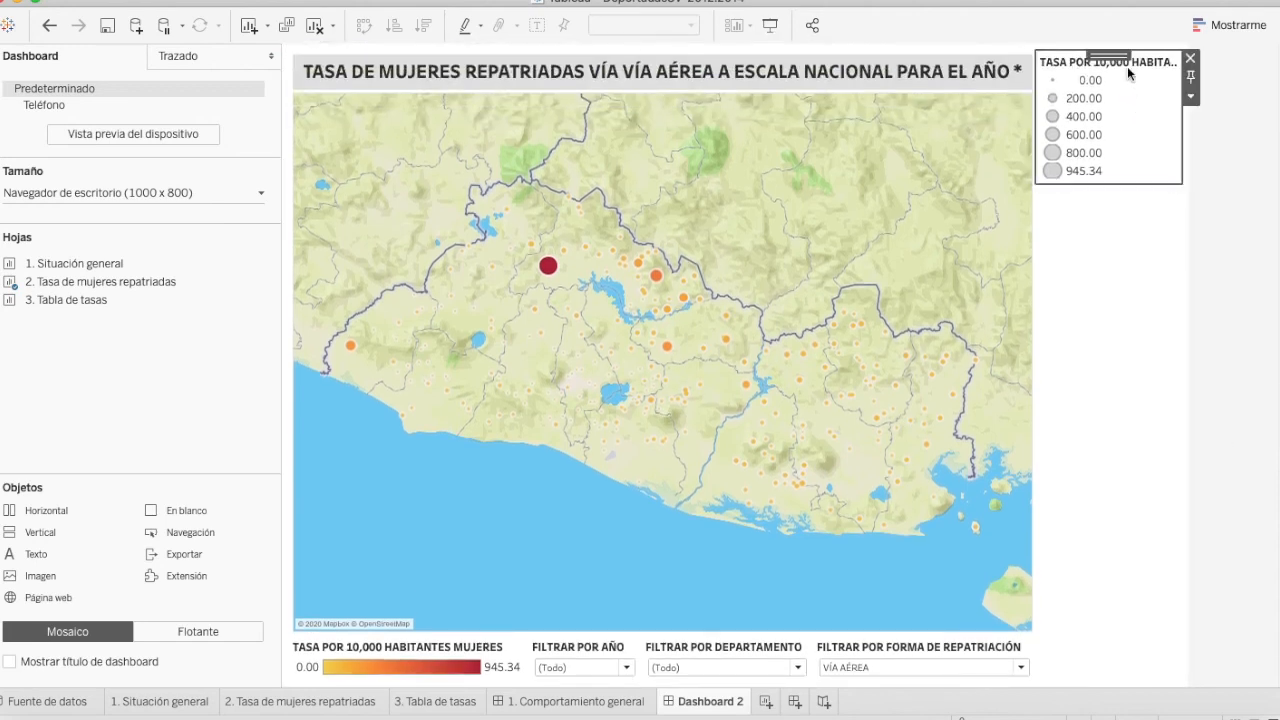
{"action": "left_click", "coordinate": [1194, 99]}
{"action": "left_click", "coordinate": [1060, 198]}
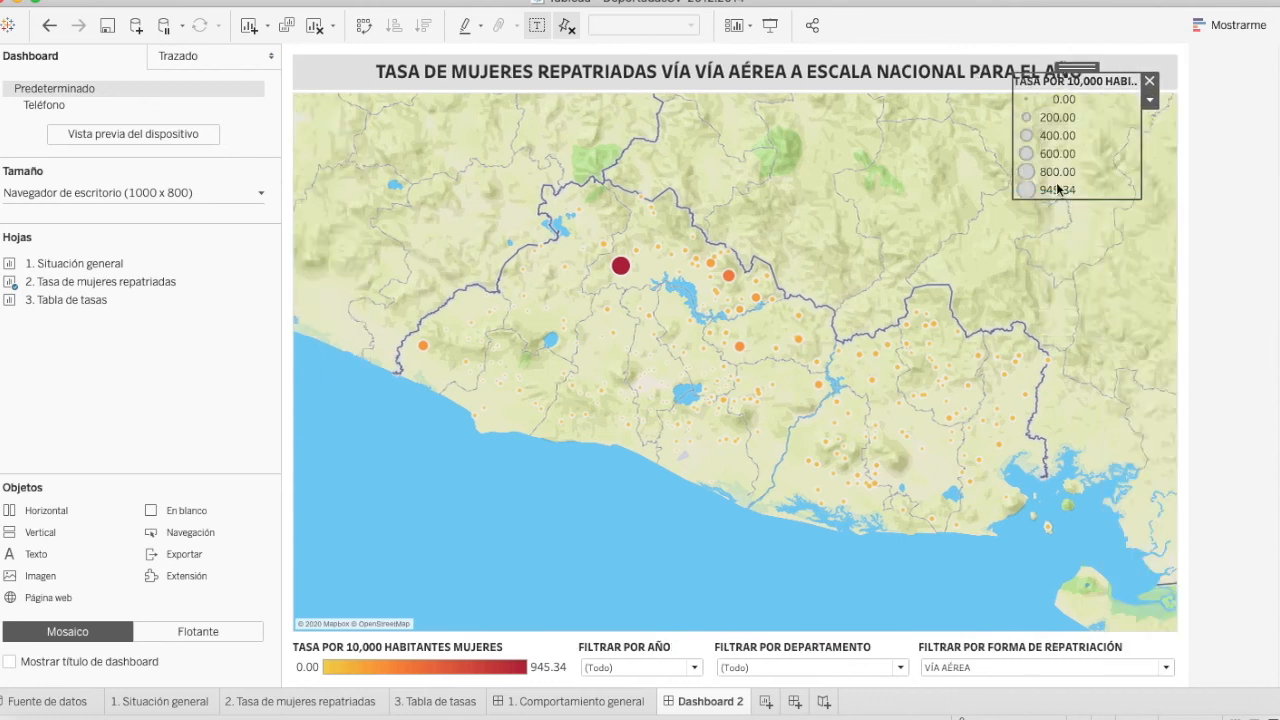
{"action": "left_click_drag", "start_coordinate": [1088, 68], "coordinate": [370, 485]}
{"action": "left_click_drag", "start_coordinate": [423, 542], "coordinate": [509, 541]}
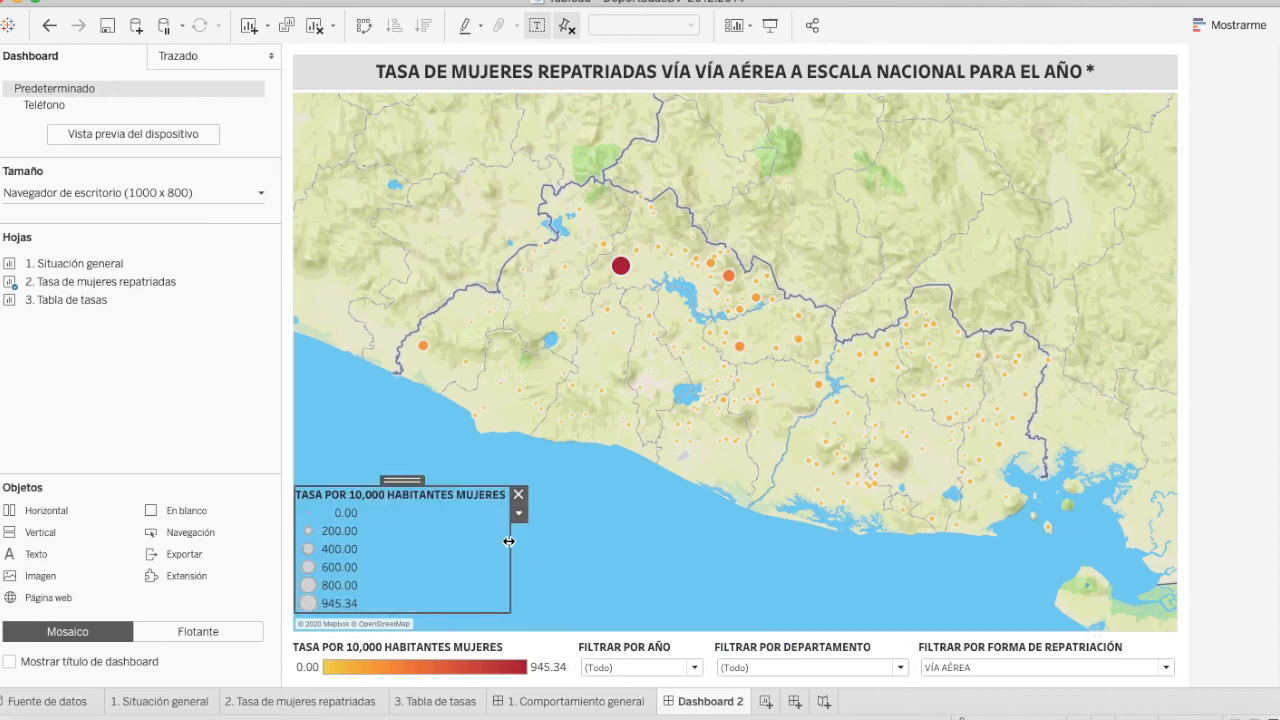
Extend the map downward so the row of legend and filters sits closer to the Fuente note.
{"action": "left_click", "coordinate": [1247, 456]}
{"action": "scroll", "coordinate": [1260, 518], "scroll_direction": "down", "scroll_amount": 3}
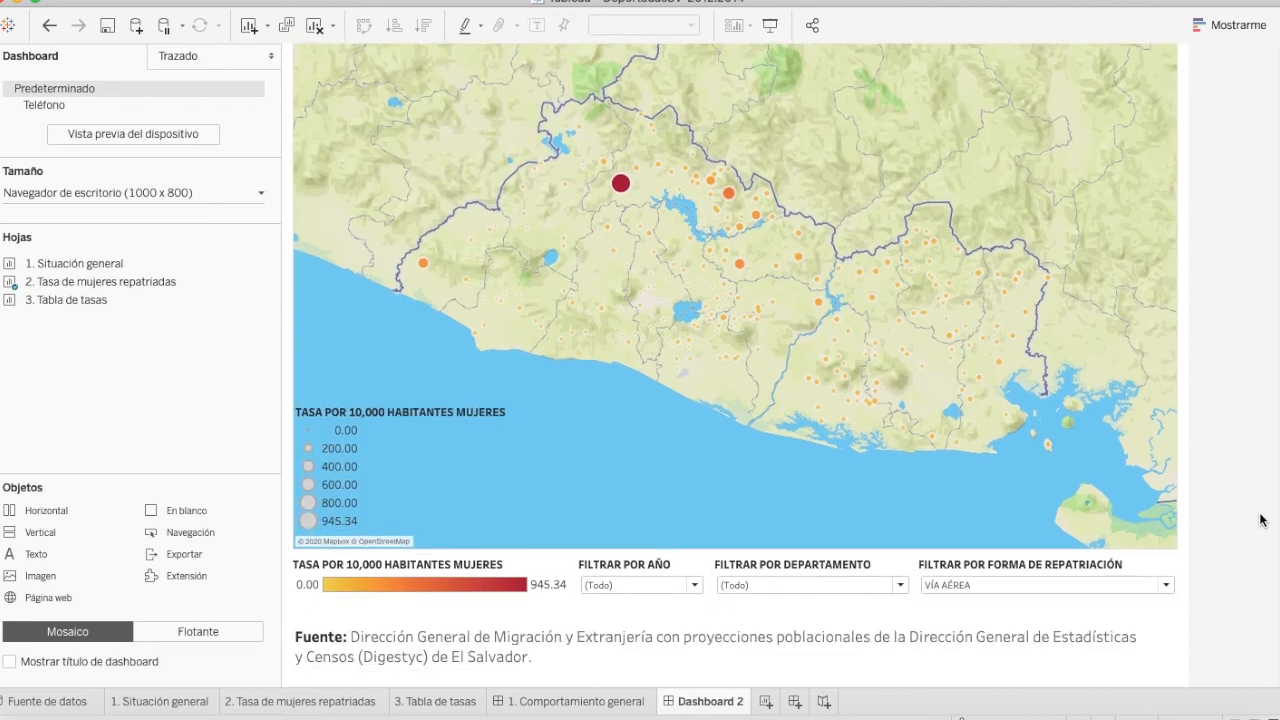
{"action": "left_click", "coordinate": [522, 565]}
{"action": "left_click_drag", "start_coordinate": [518, 553], "coordinate": [518, 570]}
Move the floating size legend slightly down into the enlarged map's lower-left corner.
{"action": "left_click", "coordinate": [428, 472]}
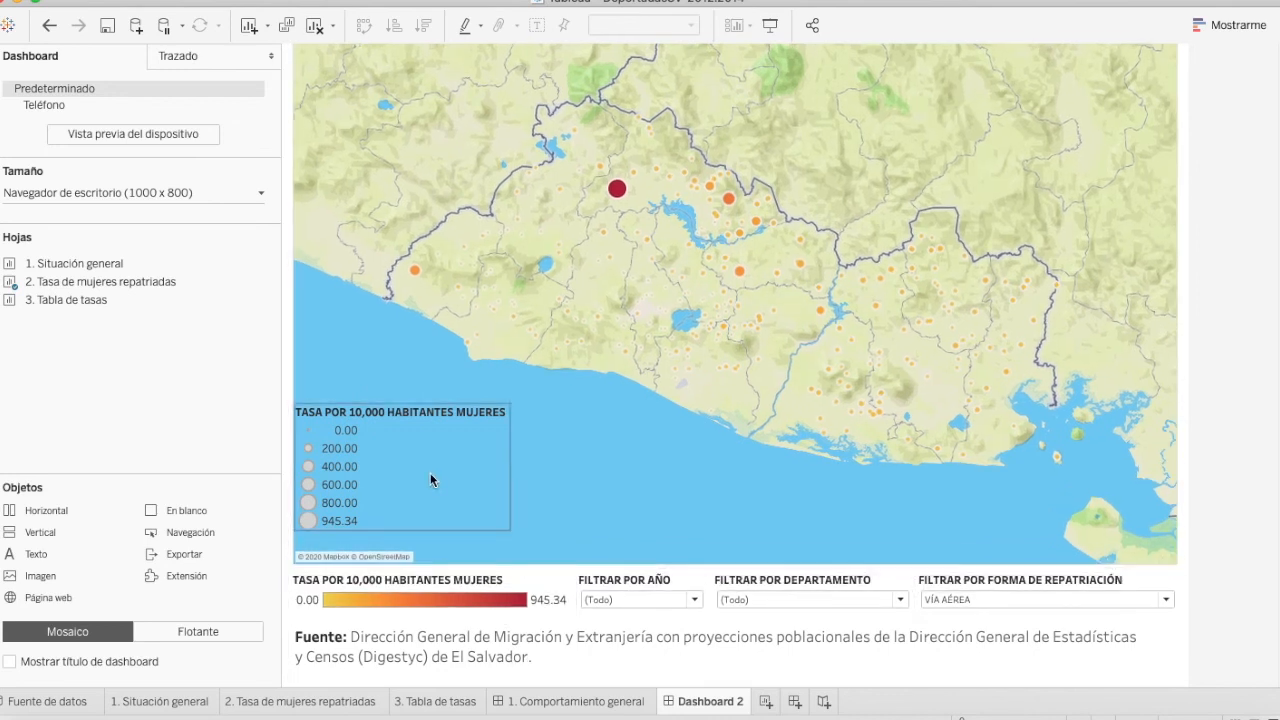
{"action": "left_click_drag", "start_coordinate": [405, 399], "coordinate": [411, 423]}
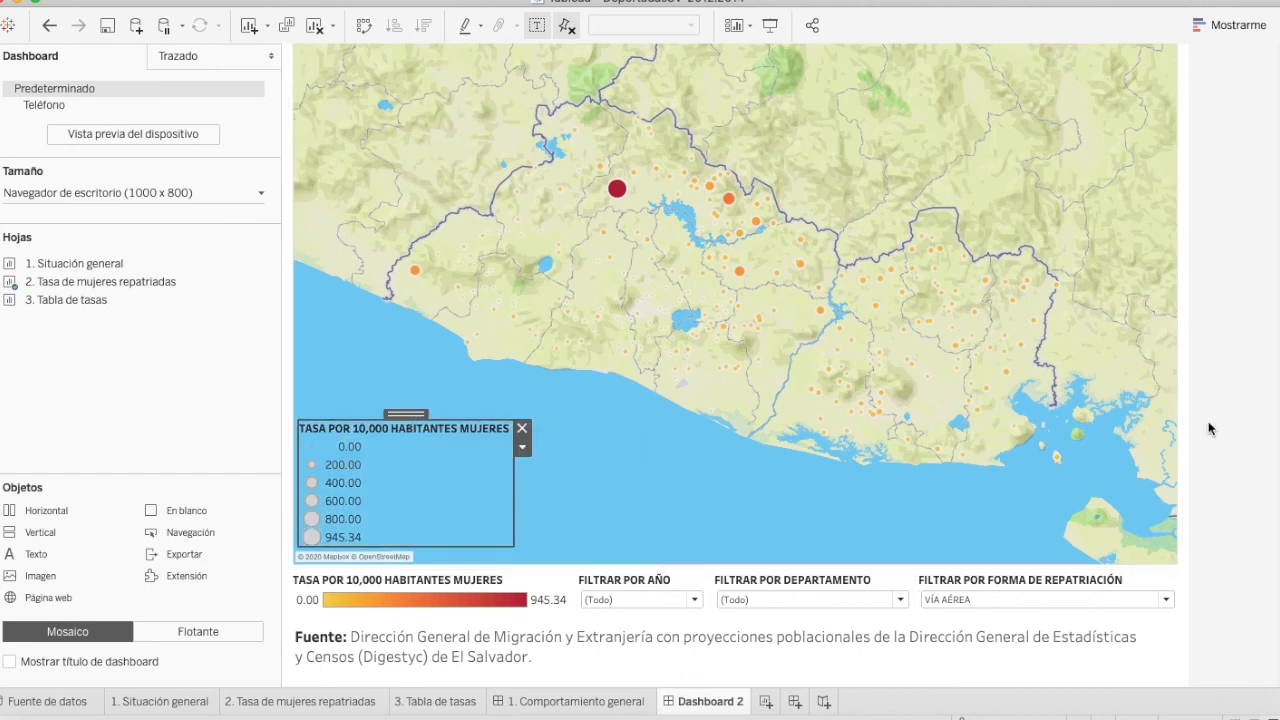
{"action": "left_click", "coordinate": [1250, 566]}
{"action": "left_click", "coordinate": [599, 640]}
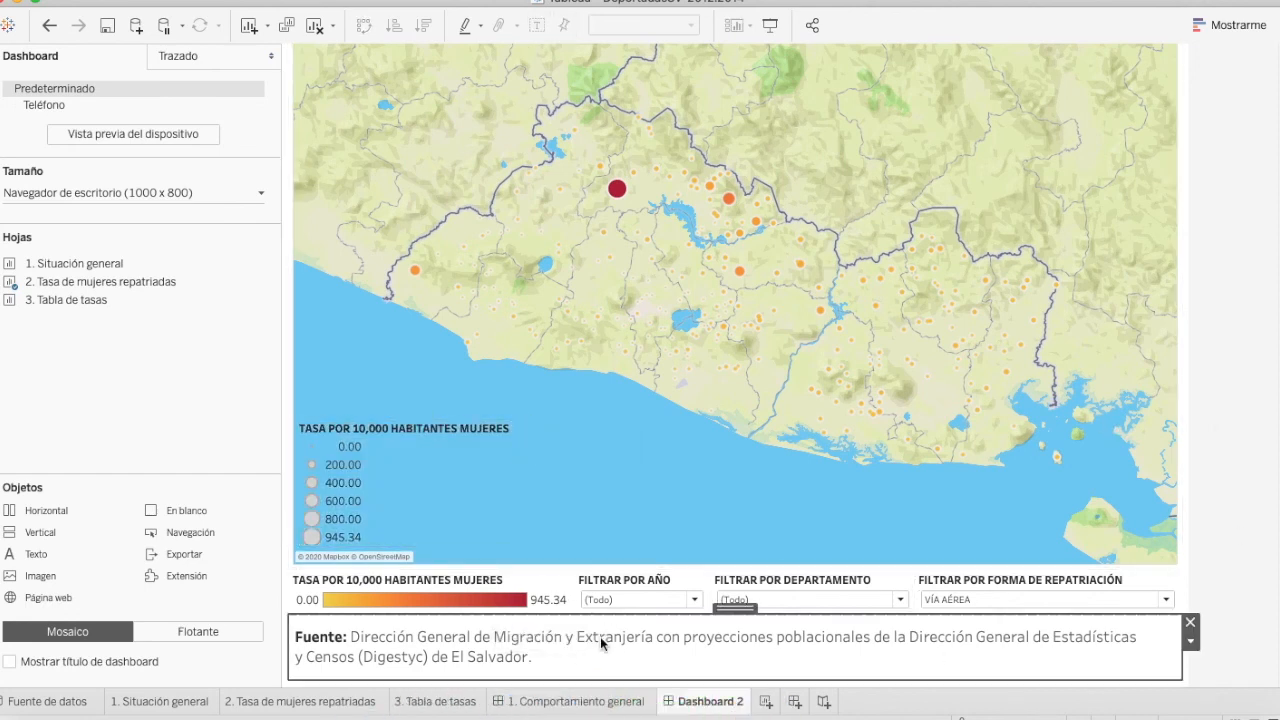
{"action": "left_click", "coordinate": [581, 701]}
{"action": "left_click", "coordinate": [710, 701]}
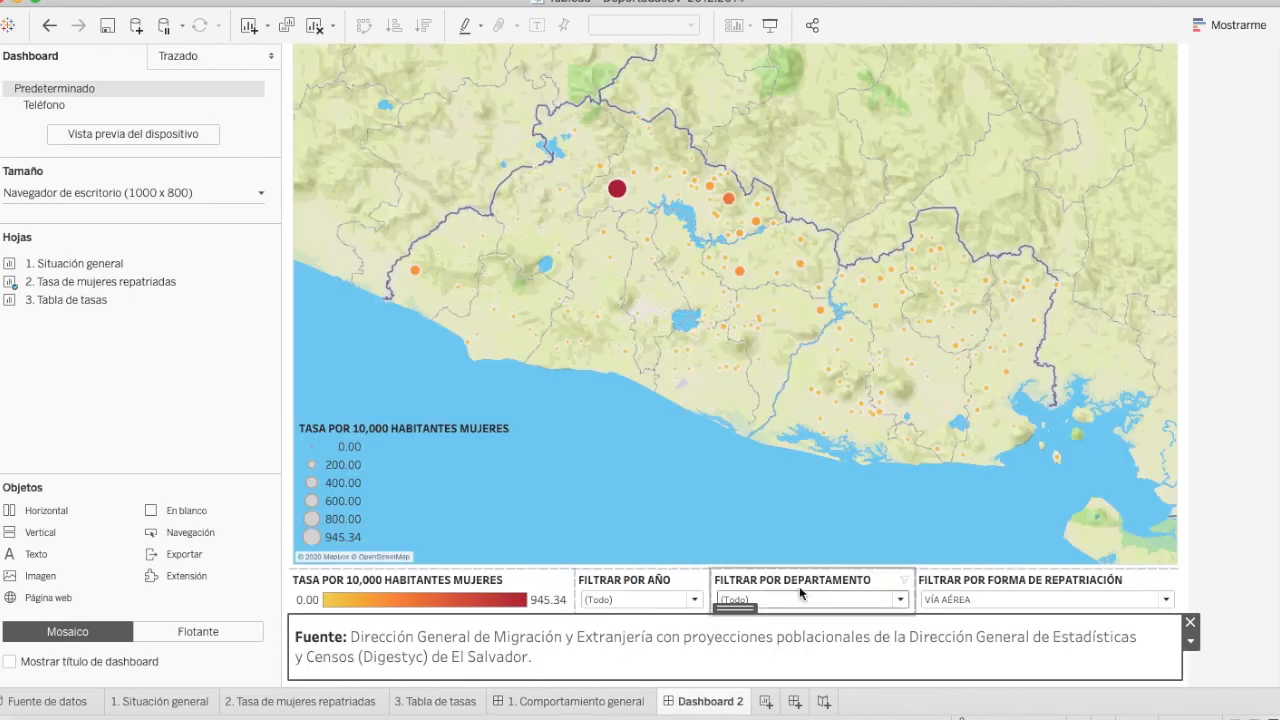
{"action": "left_click", "coordinate": [490, 445]}
{"action": "left_click", "coordinate": [1258, 447]}
Rename Dashboard 2 as "2. Mapa de mujeres repatriadas", correcting the misspelled last word.
{"action": "scroll", "coordinate": [1270, 480], "scroll_direction": "up", "scroll_amount": 2}
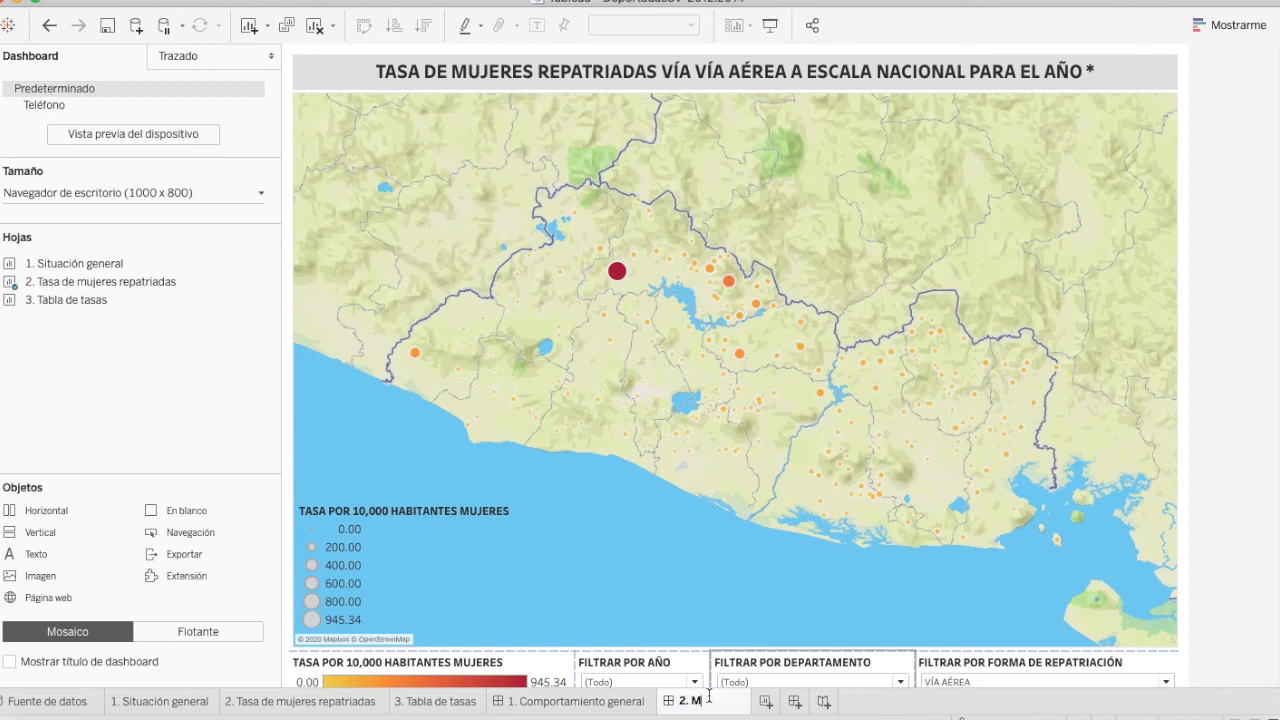
{"action": "type", "text": "mujeres"}
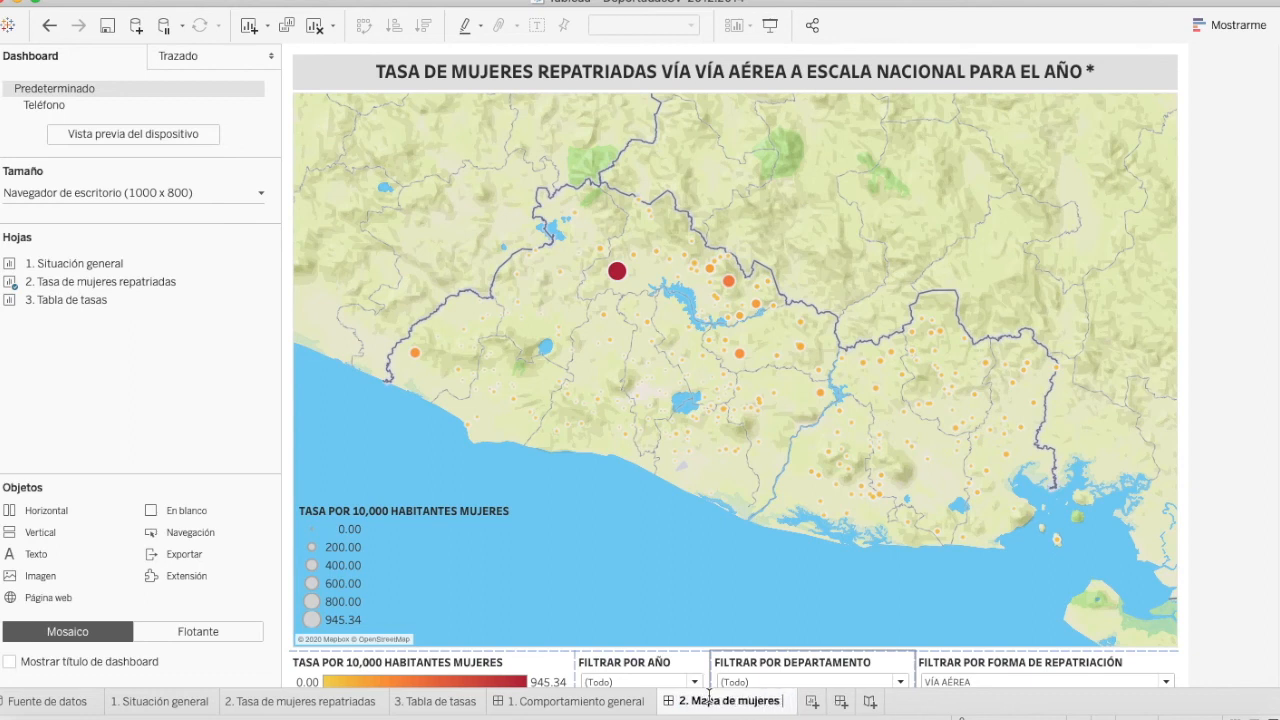
{"action": "type", "text": " repatraidas"}
{"action": "key", "text": "Return"}
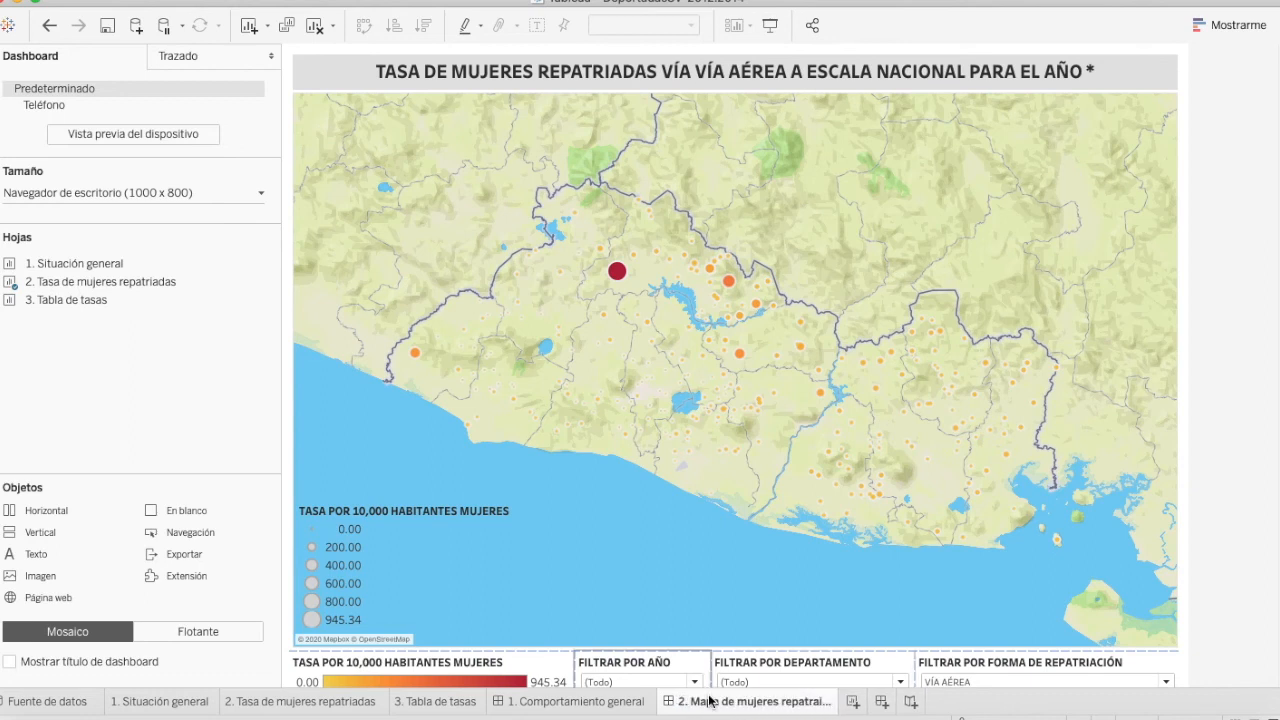
{"action": "double_click", "coordinate": [803, 702]}
{"action": "left_click", "coordinate": [802, 704]}
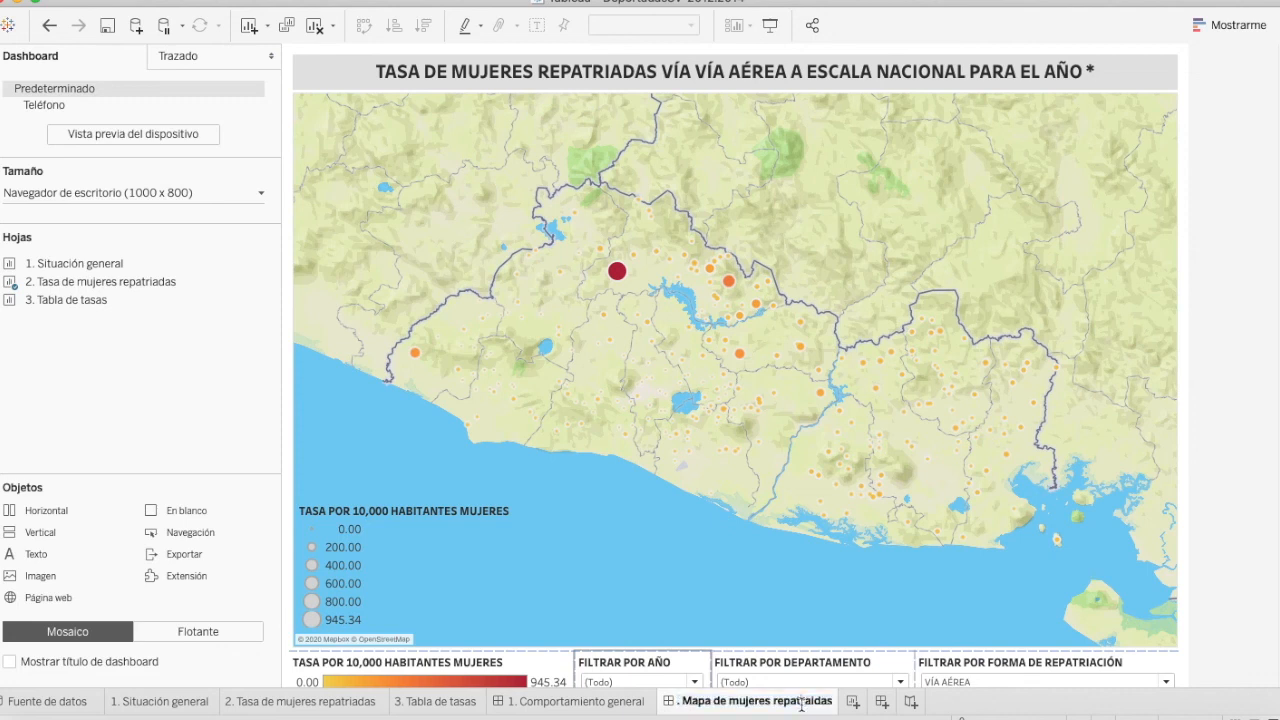
{"action": "key", "text": "Delete"}
{"action": "type", "text": "a"}
{"action": "key", "text": "Return"}
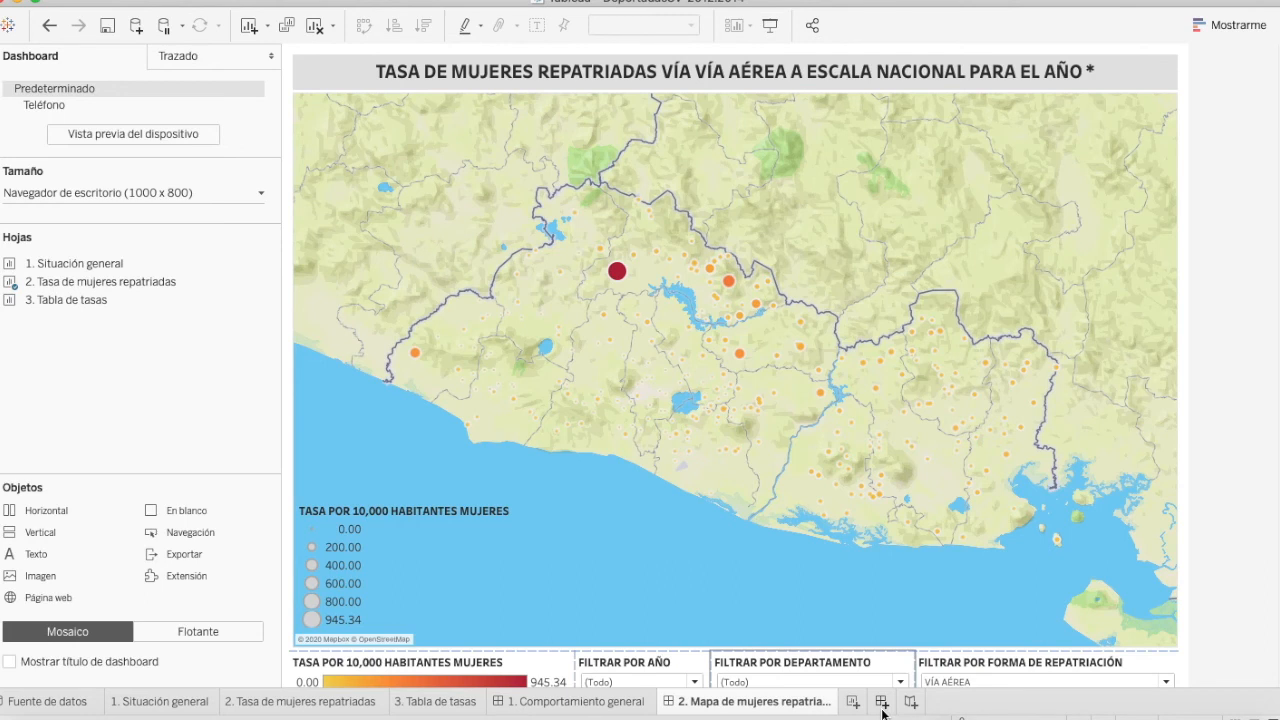
Create a new dashboard with the 3. Tabla de tasas sheet and place its color legend in a low strip below the table.
{"action": "left_click", "coordinate": [881, 701]}
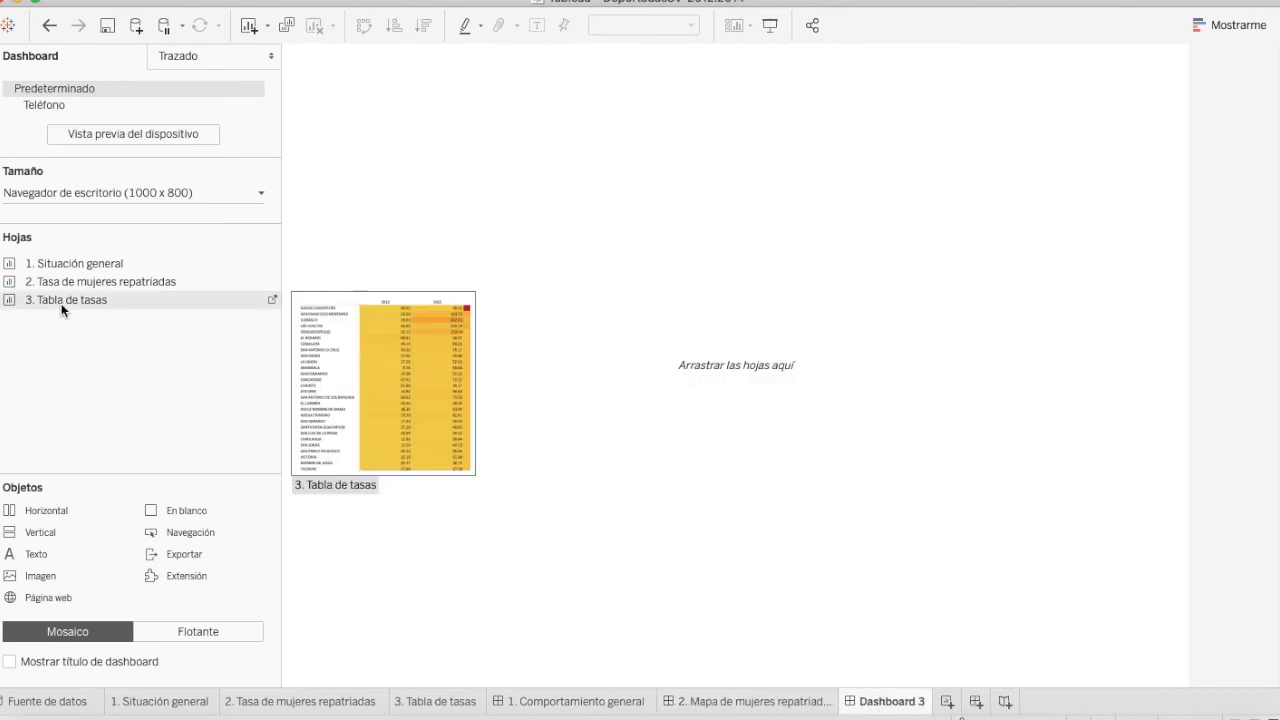
{"action": "left_click_drag", "start_coordinate": [63, 300], "coordinate": [470, 334]}
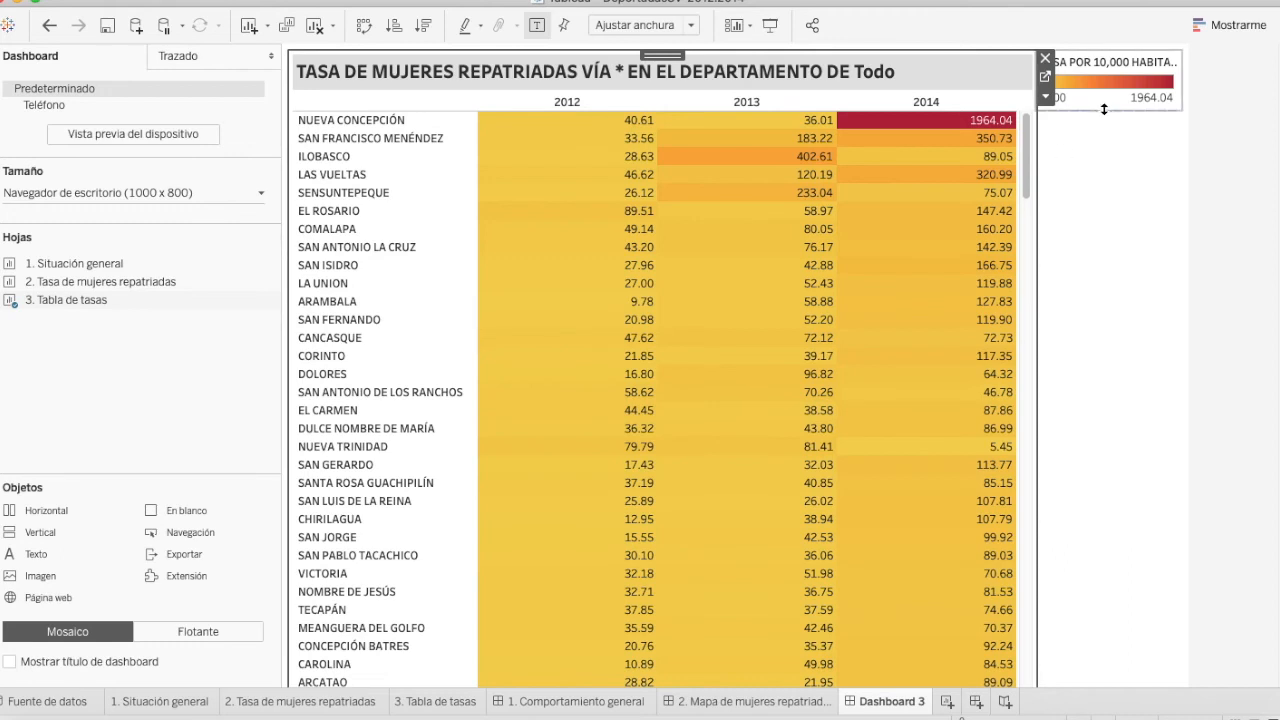
{"action": "left_click_drag", "start_coordinate": [1112, 55], "coordinate": [626, 560]}
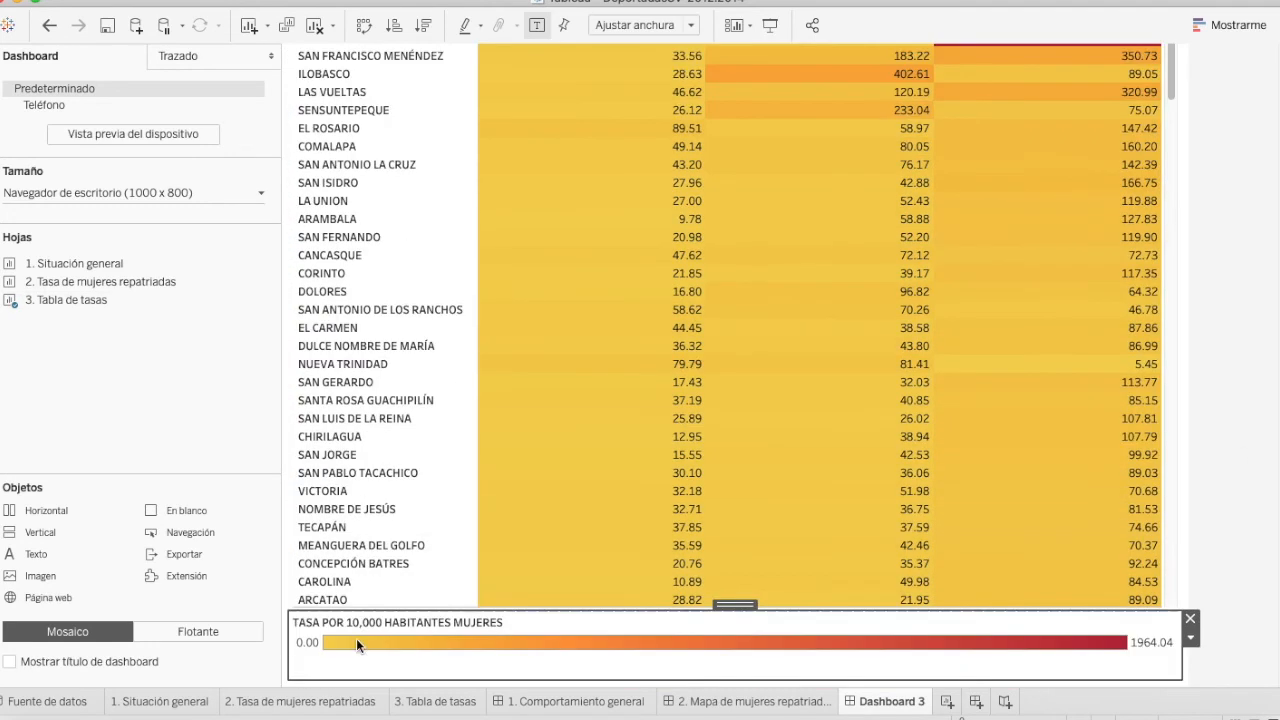
{"action": "left_click_drag", "start_coordinate": [400, 610], "coordinate": [397, 632]}
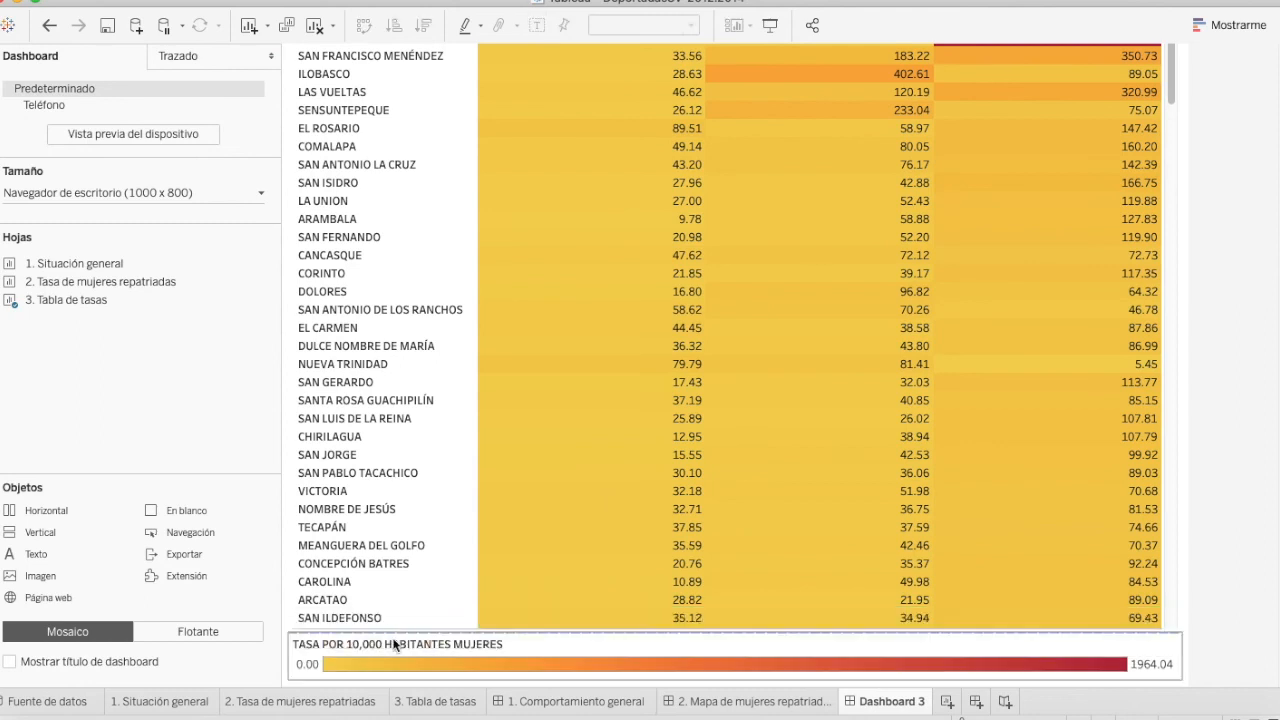
{"action": "scroll", "coordinate": [1212, 507], "scroll_direction": "up", "scroll_amount": 2}
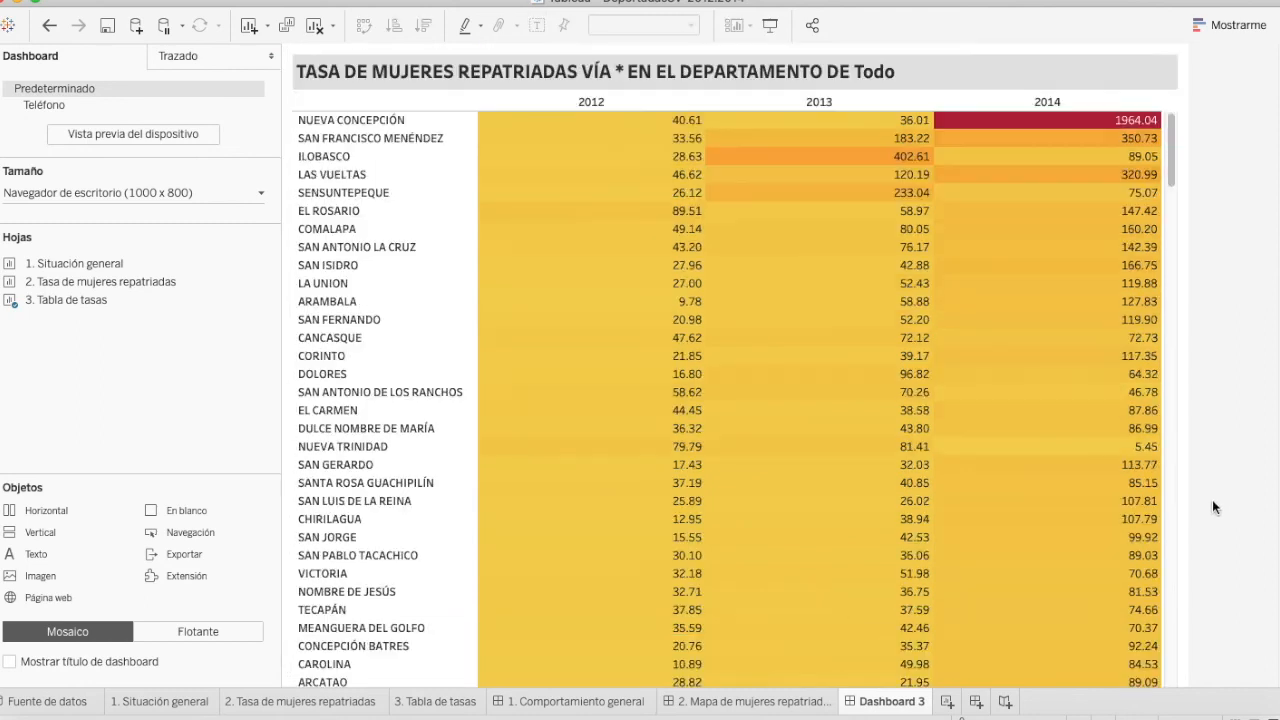
Center the table's title on the new dashboard.
{"action": "left_click", "coordinate": [1047, 78]}
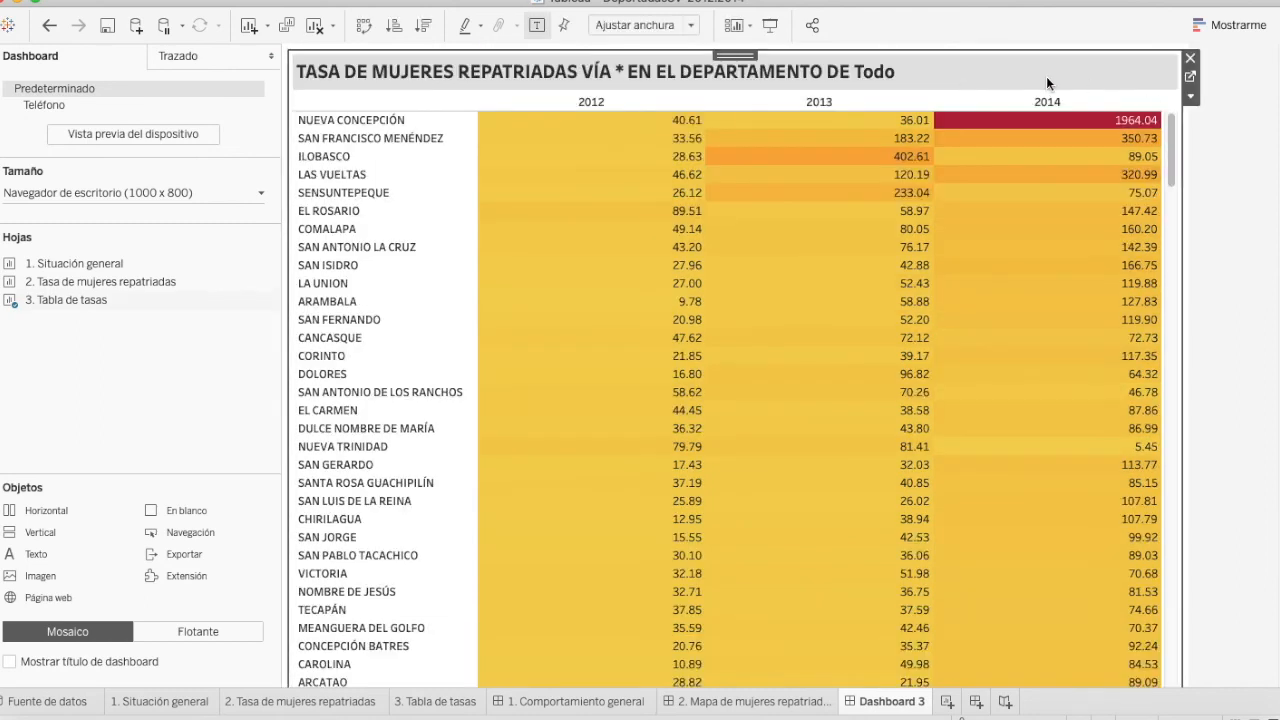
{"action": "double_click", "coordinate": [948, 83]}
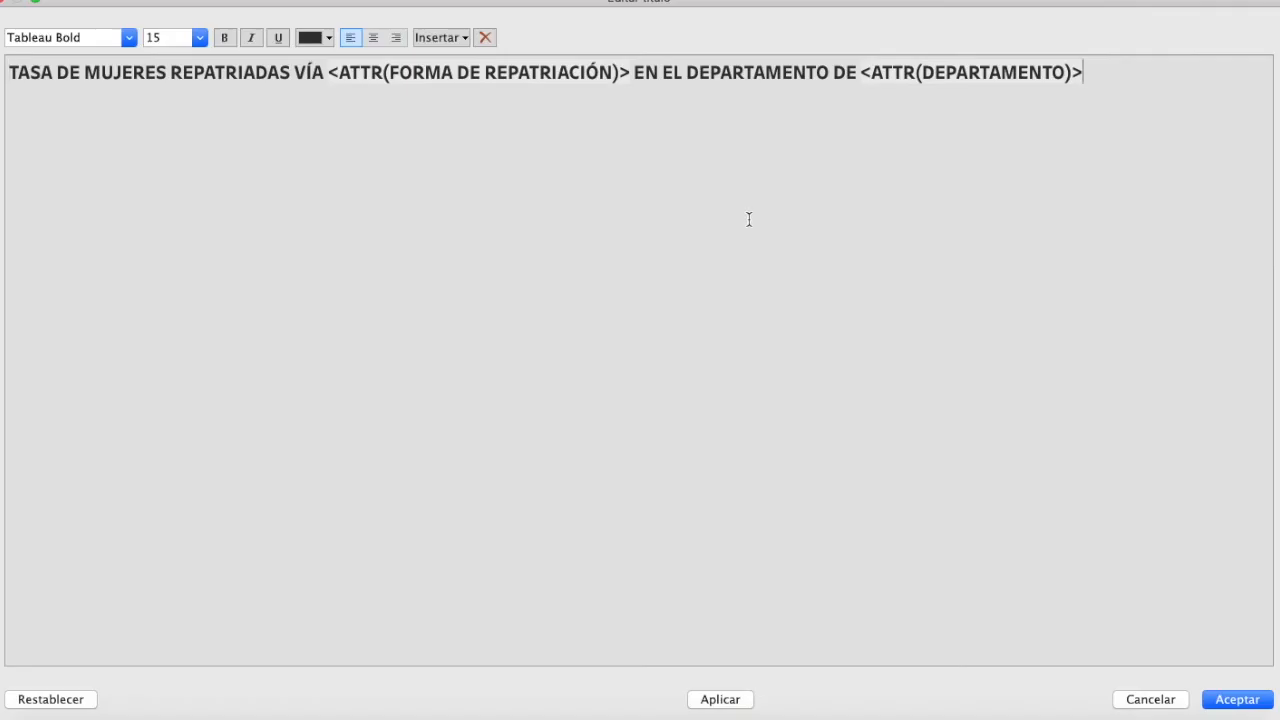
{"action": "left_click", "coordinate": [373, 38]}
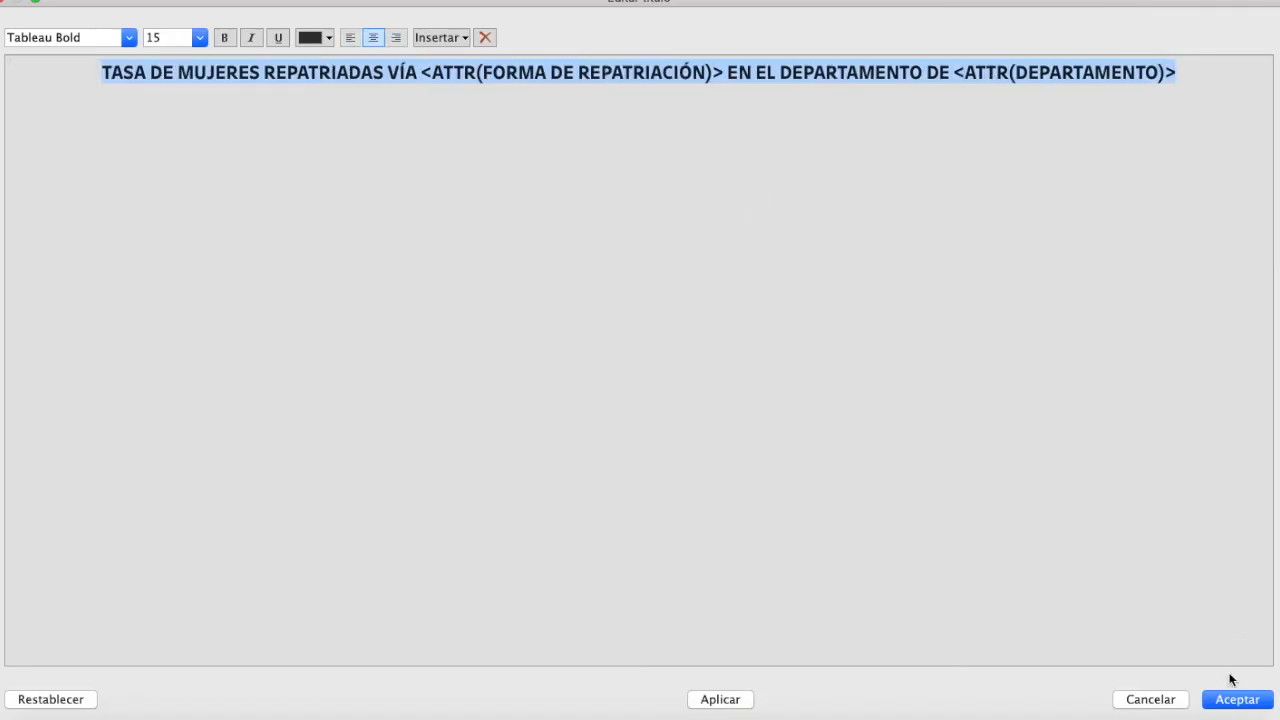
{"action": "left_click", "coordinate": [1237, 699]}
Show the table's DEPARTAMENTO and FORMA DE REPATRIACIÓN filters on Dashboard 3.
{"action": "left_click", "coordinate": [755, 701]}
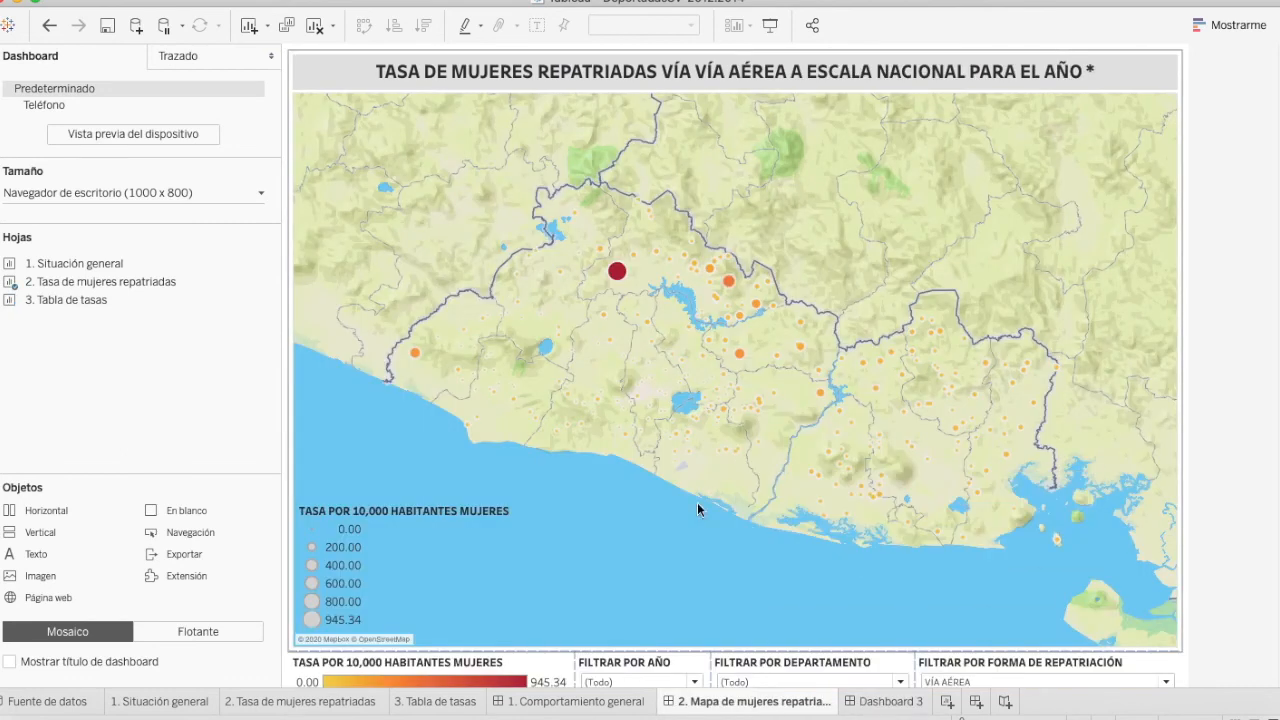
{"action": "left_click", "coordinate": [880, 705]}
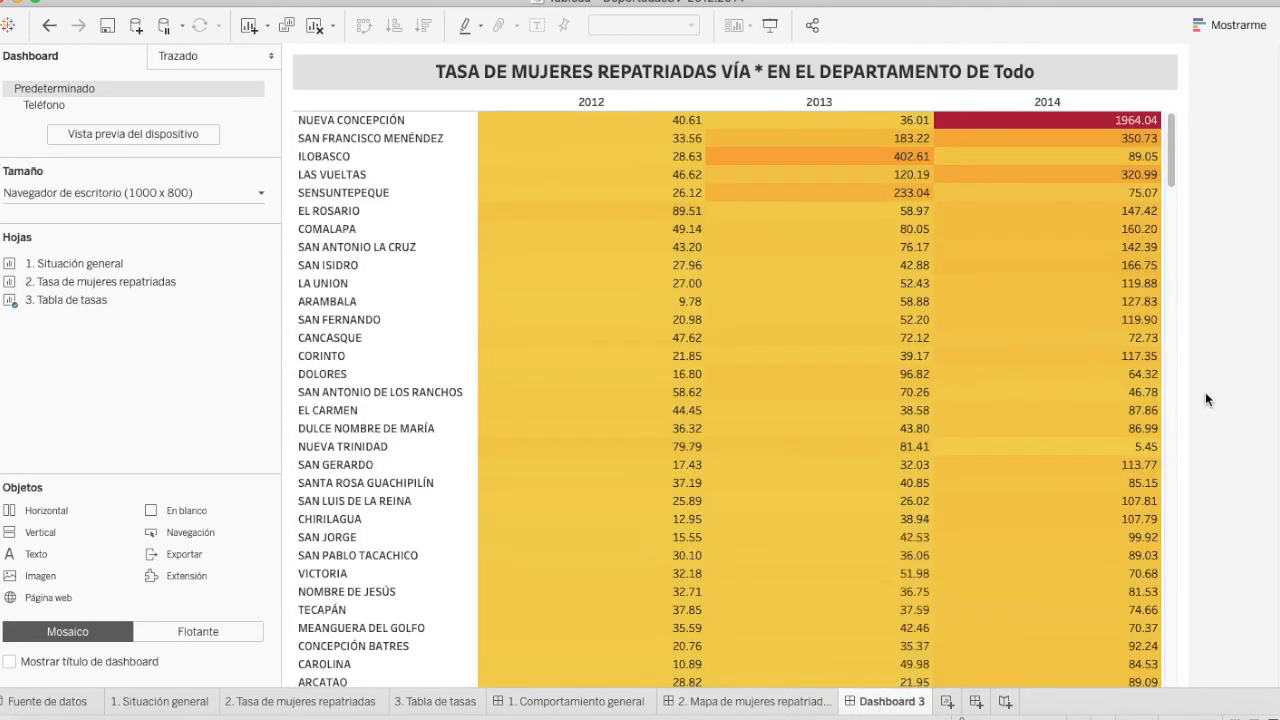
{"action": "left_click", "coordinate": [410, 700]}
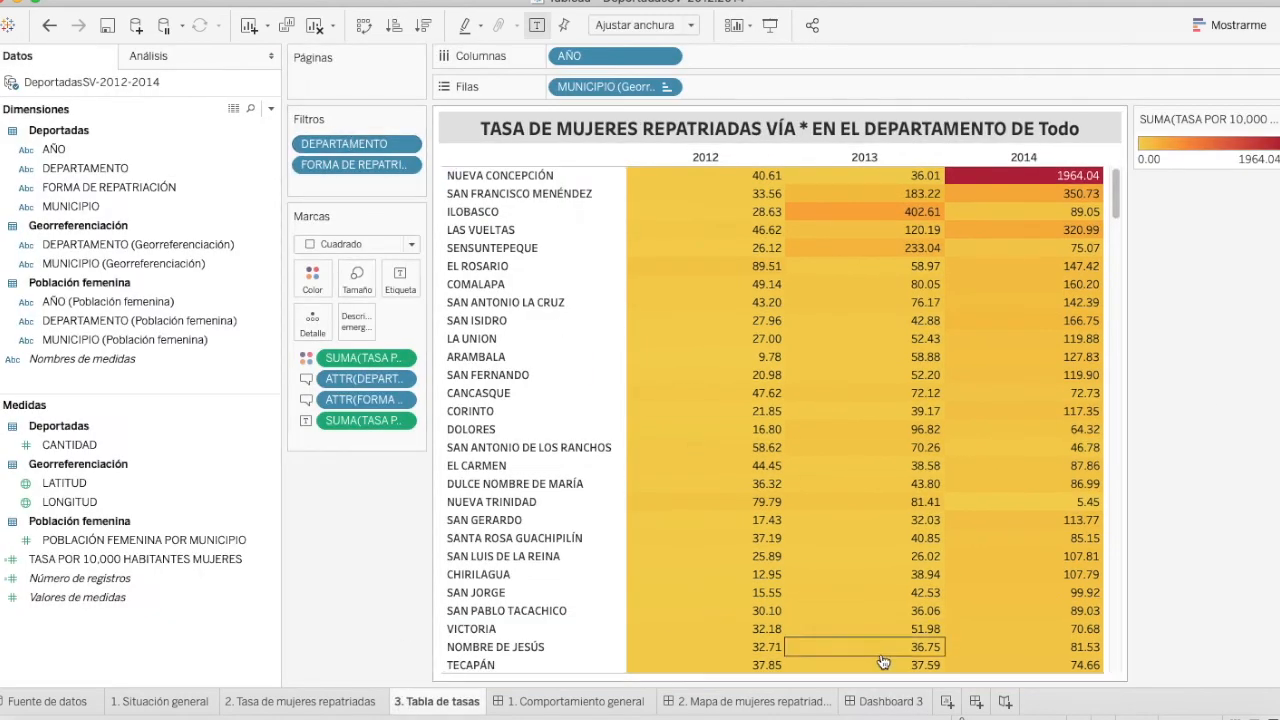
{"action": "left_click", "coordinate": [886, 701]}
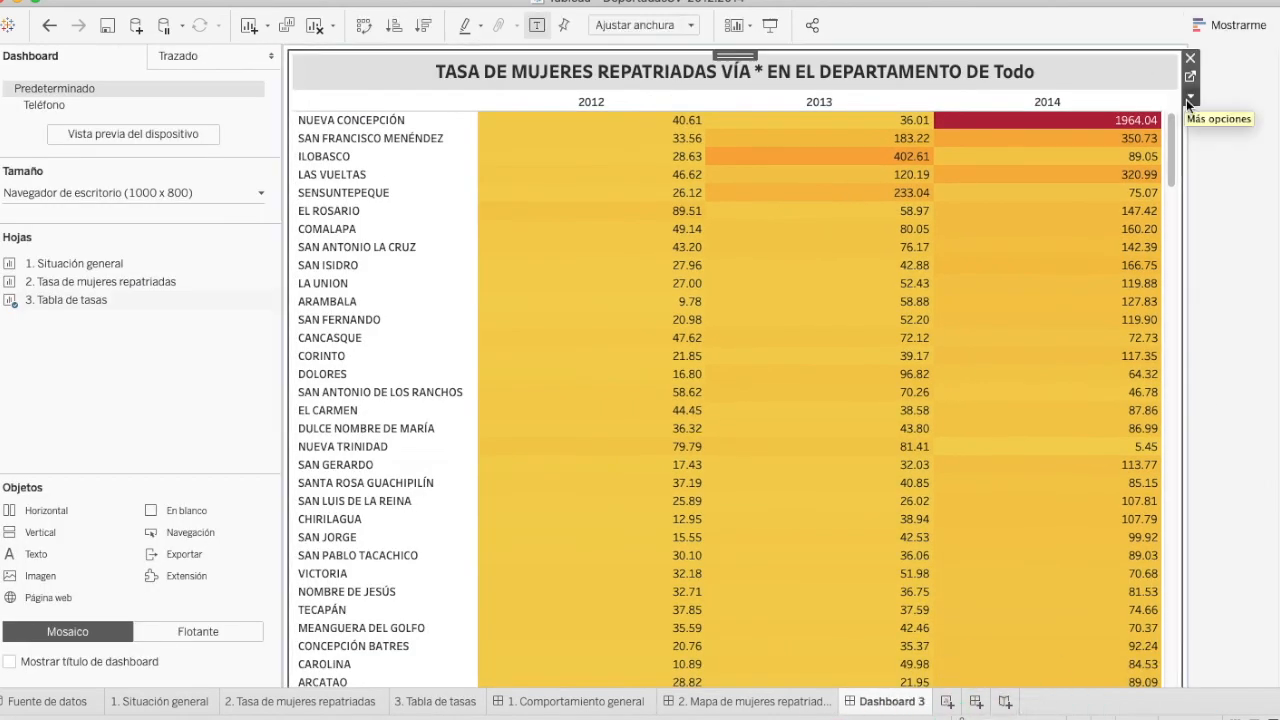
{"action": "left_click", "coordinate": [1189, 97]}
{"action": "mouse_move", "coordinate": [1058, 238]}
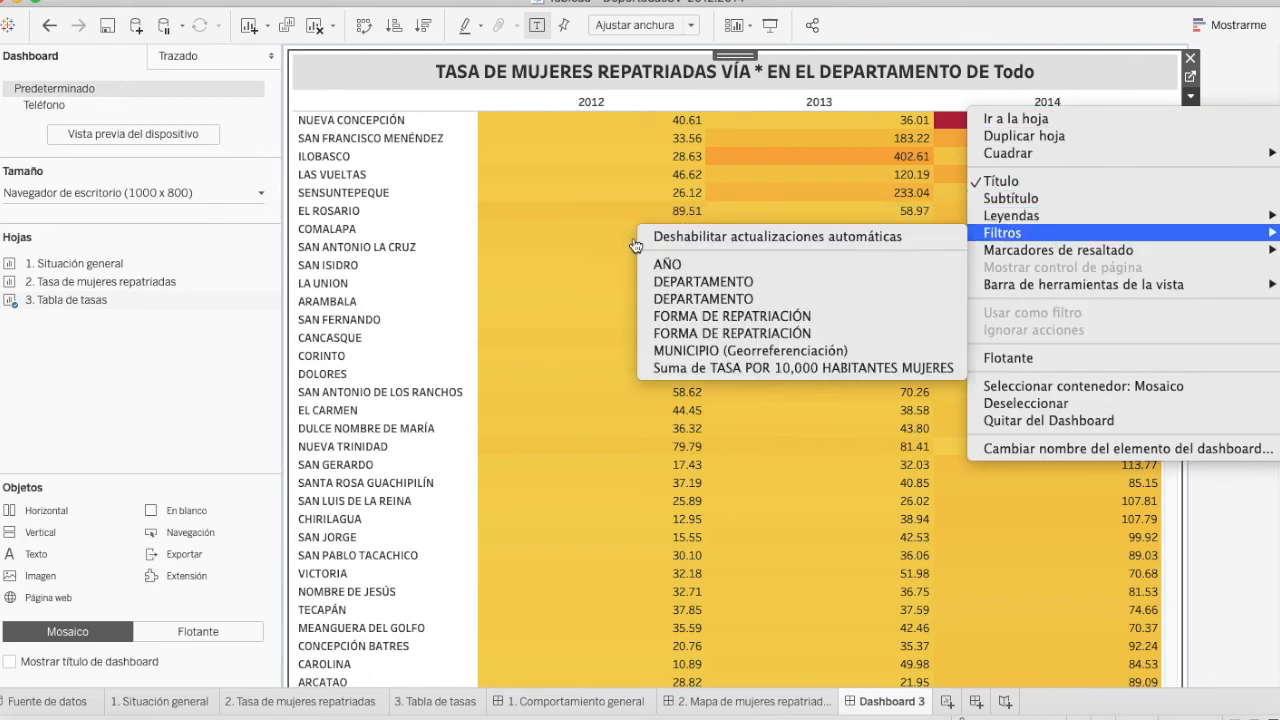
{"action": "left_click", "coordinate": [670, 283]}
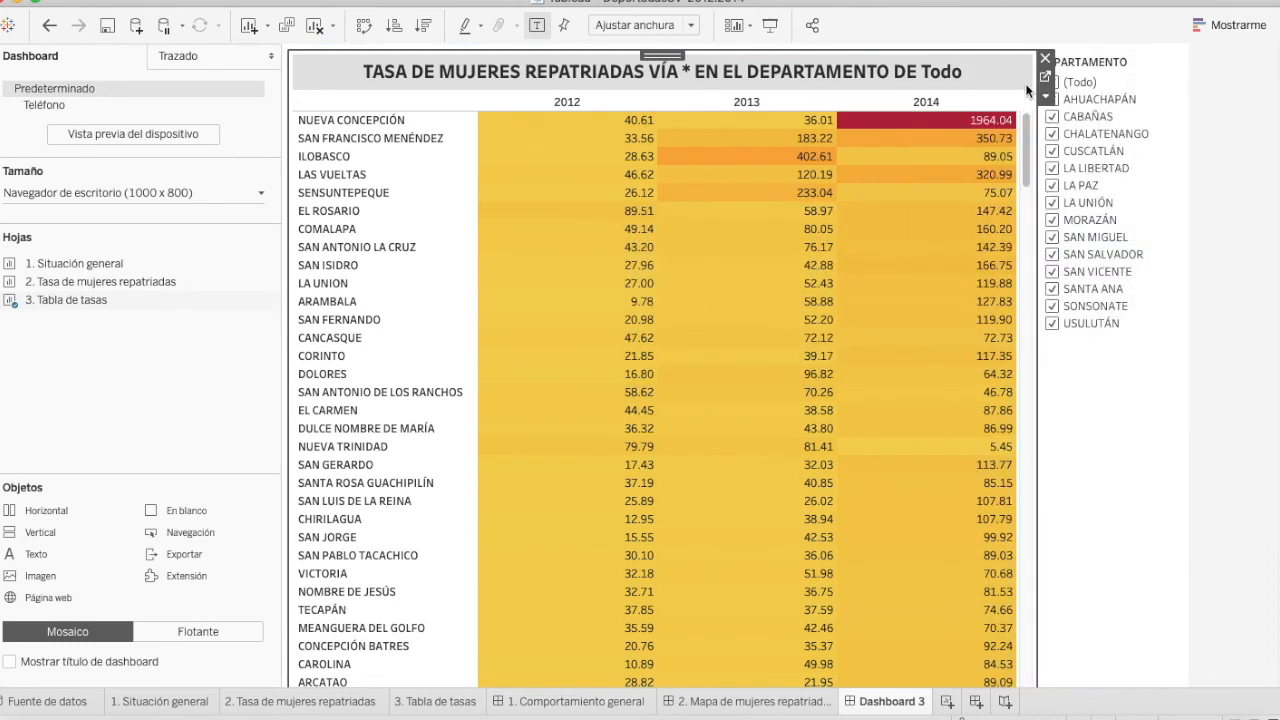
{"action": "left_click", "coordinate": [1045, 96]}
{"action": "mouse_move", "coordinate": [1010, 232]}
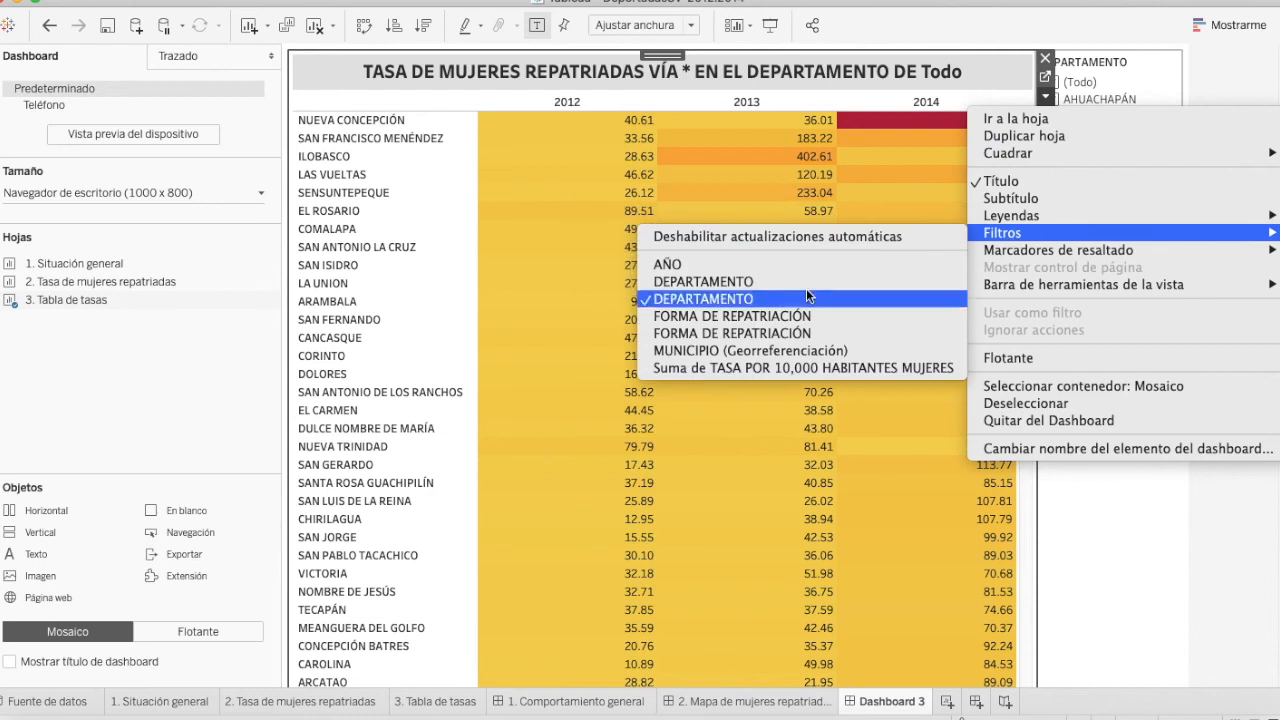
{"action": "left_click", "coordinate": [788, 333]}
{"action": "left_click", "coordinate": [1108, 352]}
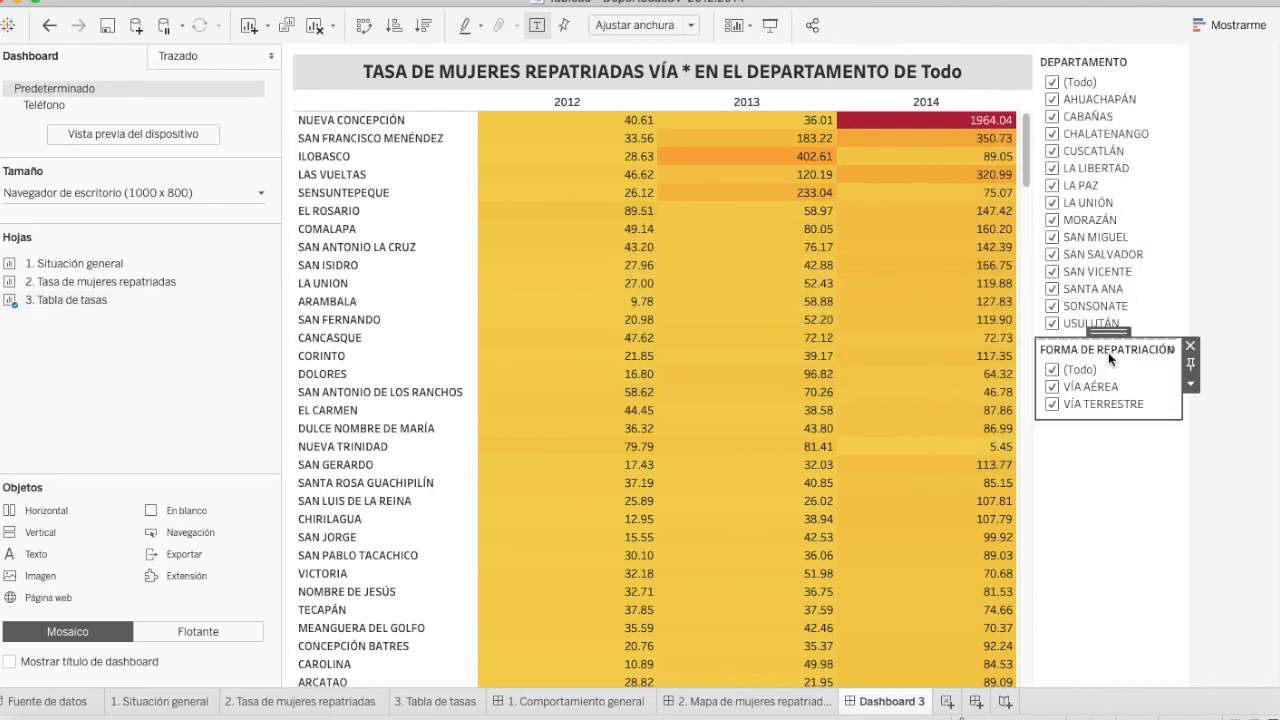
Retitle Dashboard 3's DEPARTAMENTO filter "FILTRAR POR DEPARTAMENTO" with the bold title copied from the map dashboard's filter.
{"action": "left_click", "coordinate": [715, 701]}
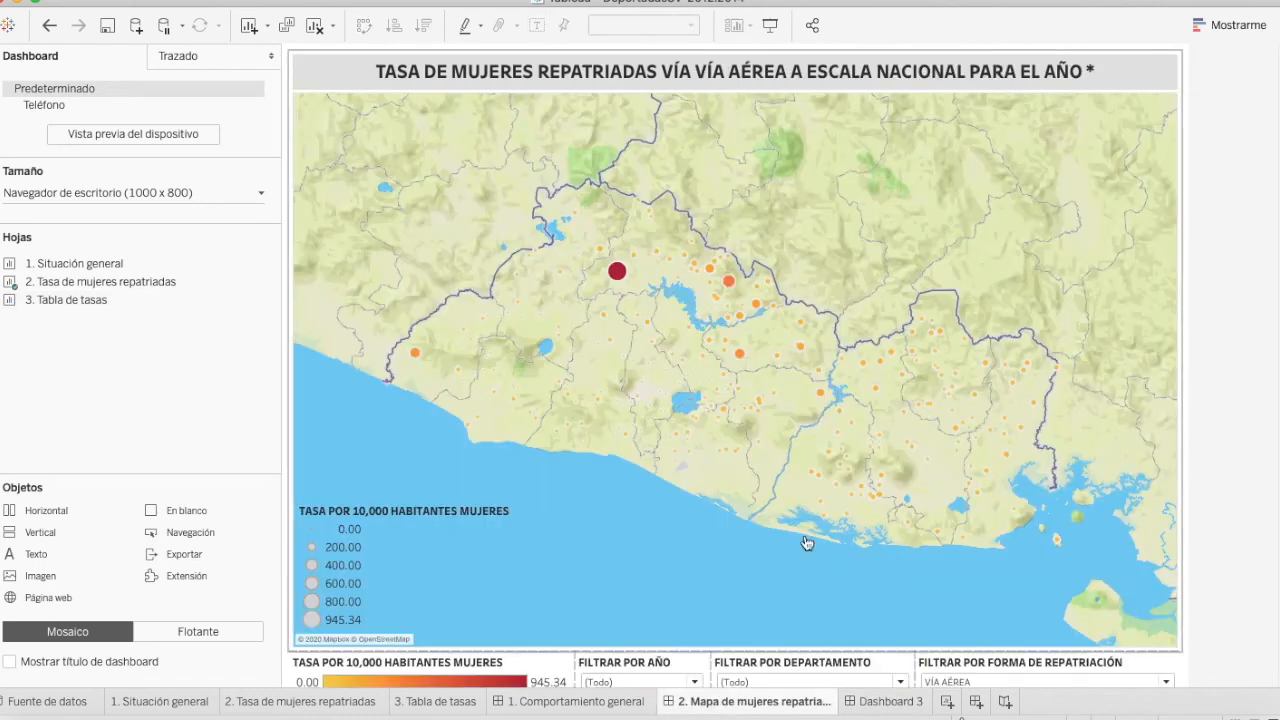
{"action": "double_click", "coordinate": [801, 664]}
{"action": "triple_click", "coordinate": [713, 406]}
{"action": "key", "text": "super+c"}
{"action": "left_click", "coordinate": [845, 486]}
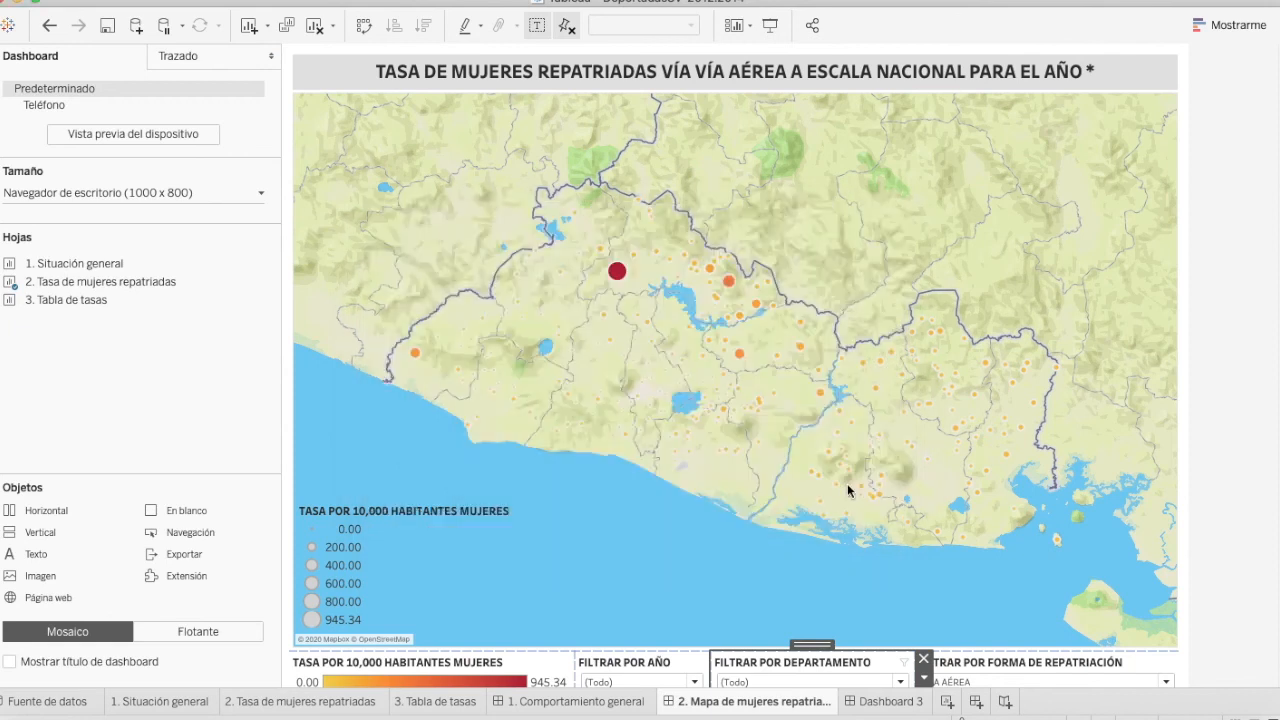
{"action": "left_click", "coordinate": [885, 701]}
{"action": "left_click", "coordinate": [1097, 66]}
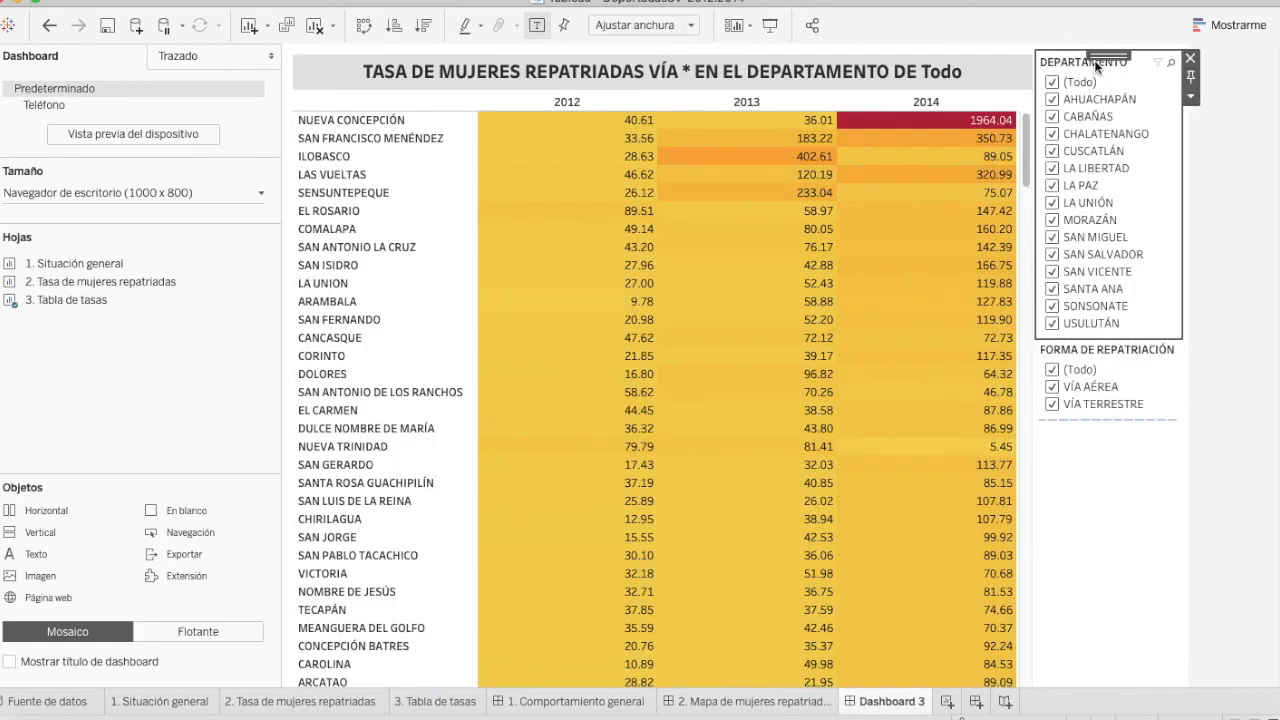
{"action": "double_click", "coordinate": [1097, 66]}
{"action": "triple_click", "coordinate": [729, 323]}
{"action": "type", "text": "FILTRAR POR DEPARTAMENTO"}
{"action": "left_click", "coordinate": [848, 484]}
Retitle the FORMA DE REPATRIACIÓN filter "FILTRAR POR FORMA DE REPATRIACIÓN" in the same bold style.
{"action": "left_click", "coordinate": [1105, 349]}
{"action": "double_click", "coordinate": [1105, 349]}
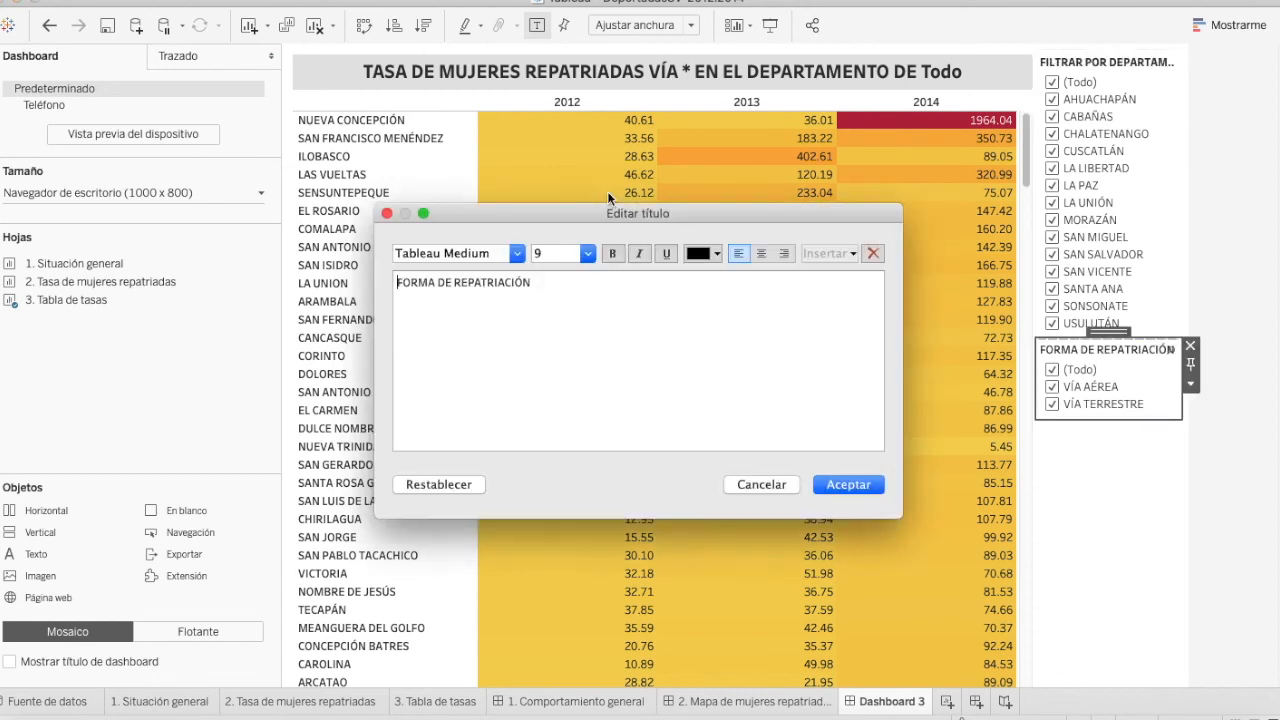
{"action": "triple_click", "coordinate": [551, 283]}
{"action": "key", "text": "super+v"}
{"action": "double_click", "coordinate": [524, 282]}
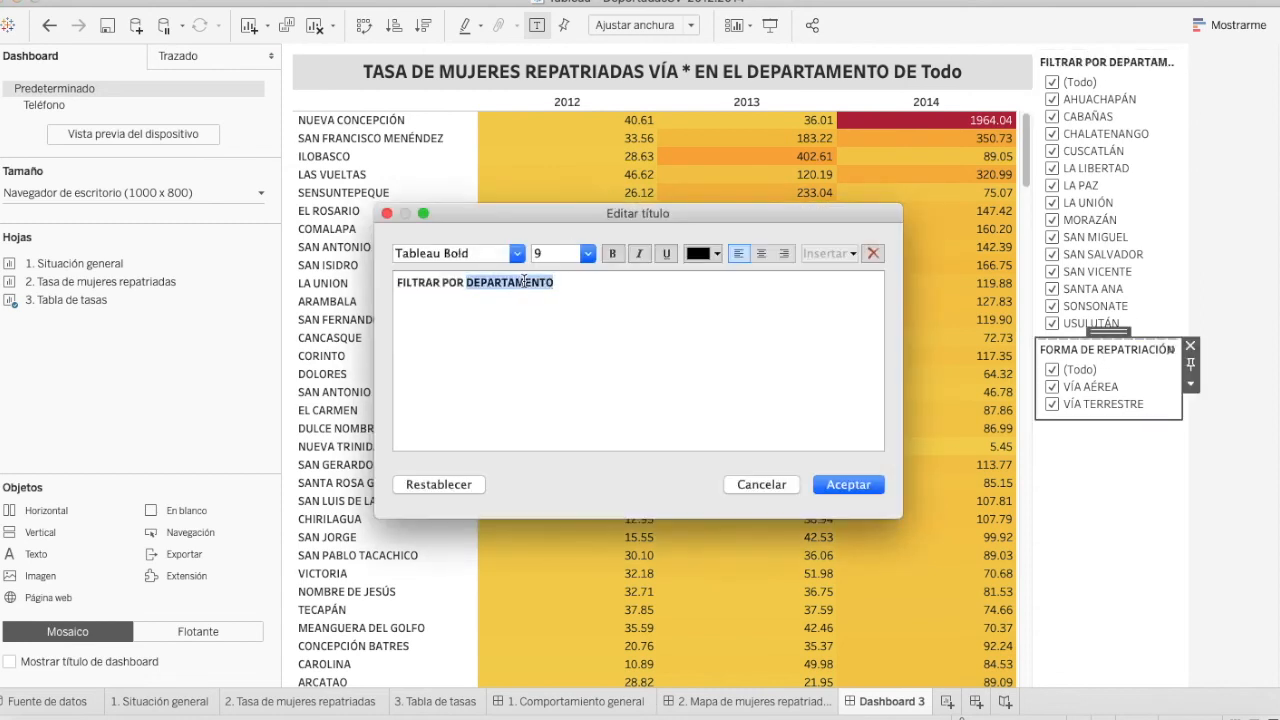
{"action": "type", "text": "FORMA DE R"}
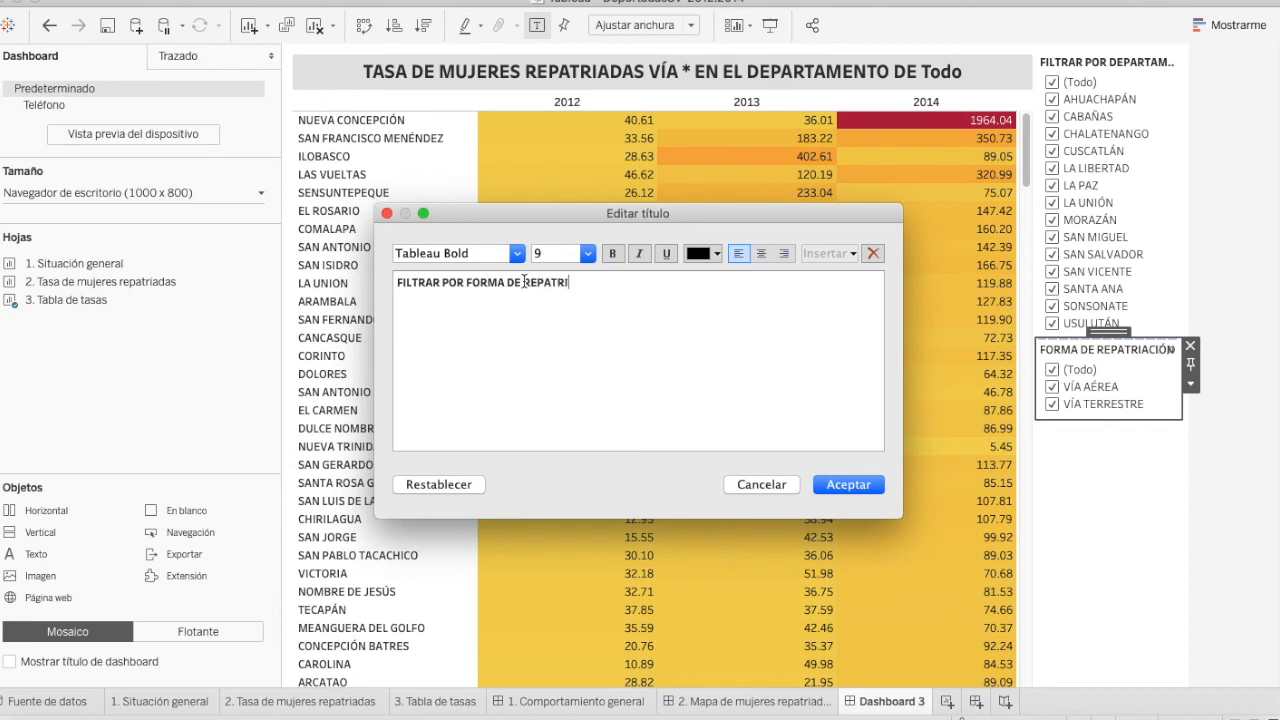
{"action": "left_click", "coordinate": [866, 485]}
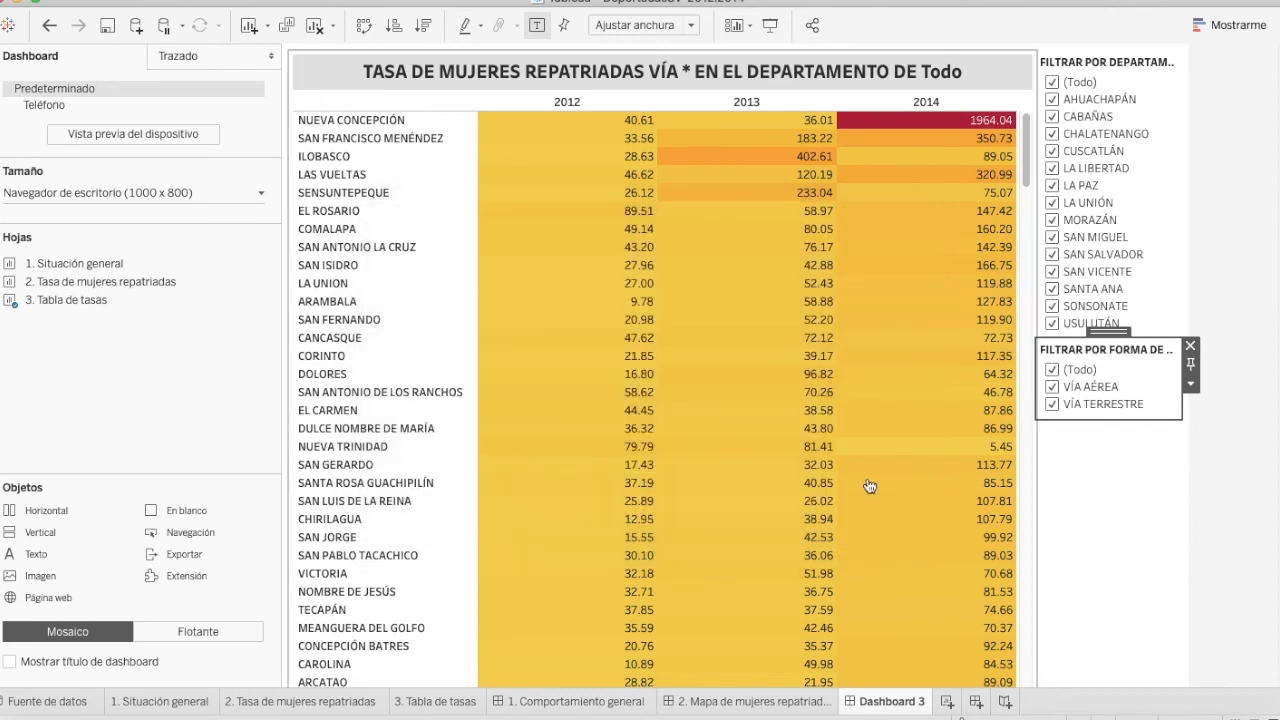
Change the department filter's display from a checkbox list to a drop-down list.
{"action": "left_click", "coordinate": [1105, 64]}
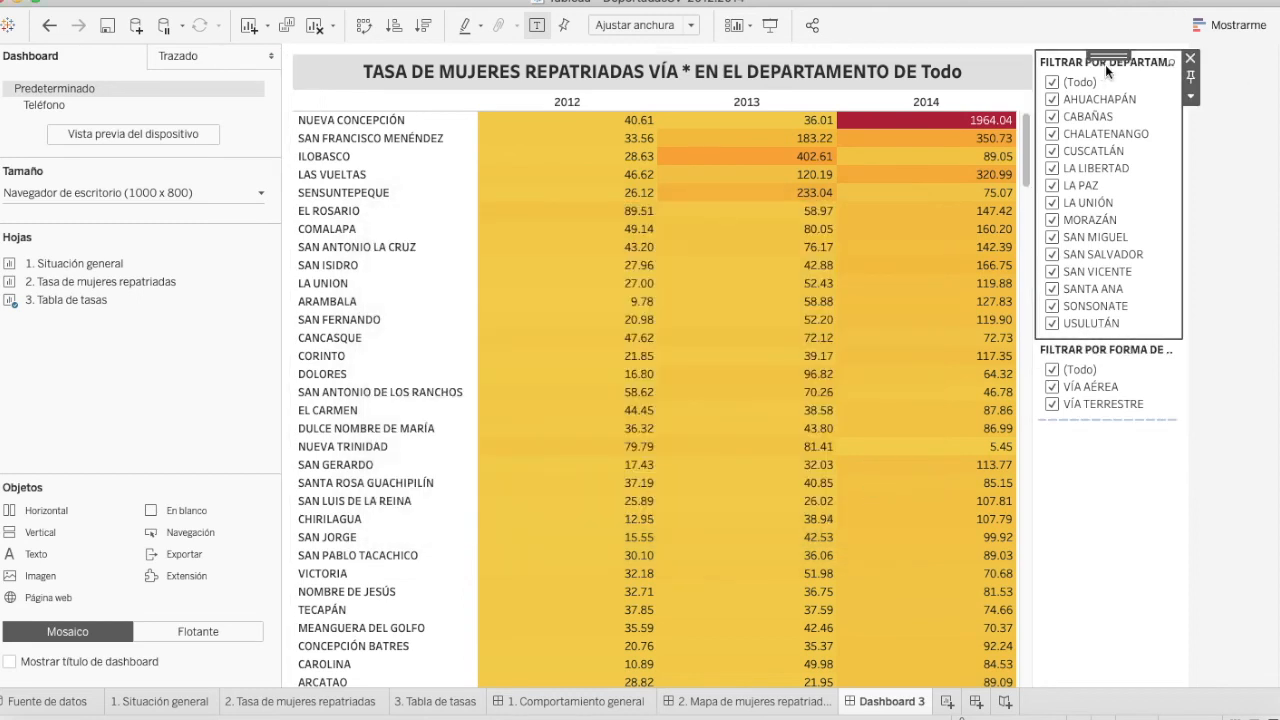
{"action": "left_click", "coordinate": [1190, 96]}
{"action": "left_click", "coordinate": [1198, 312]}
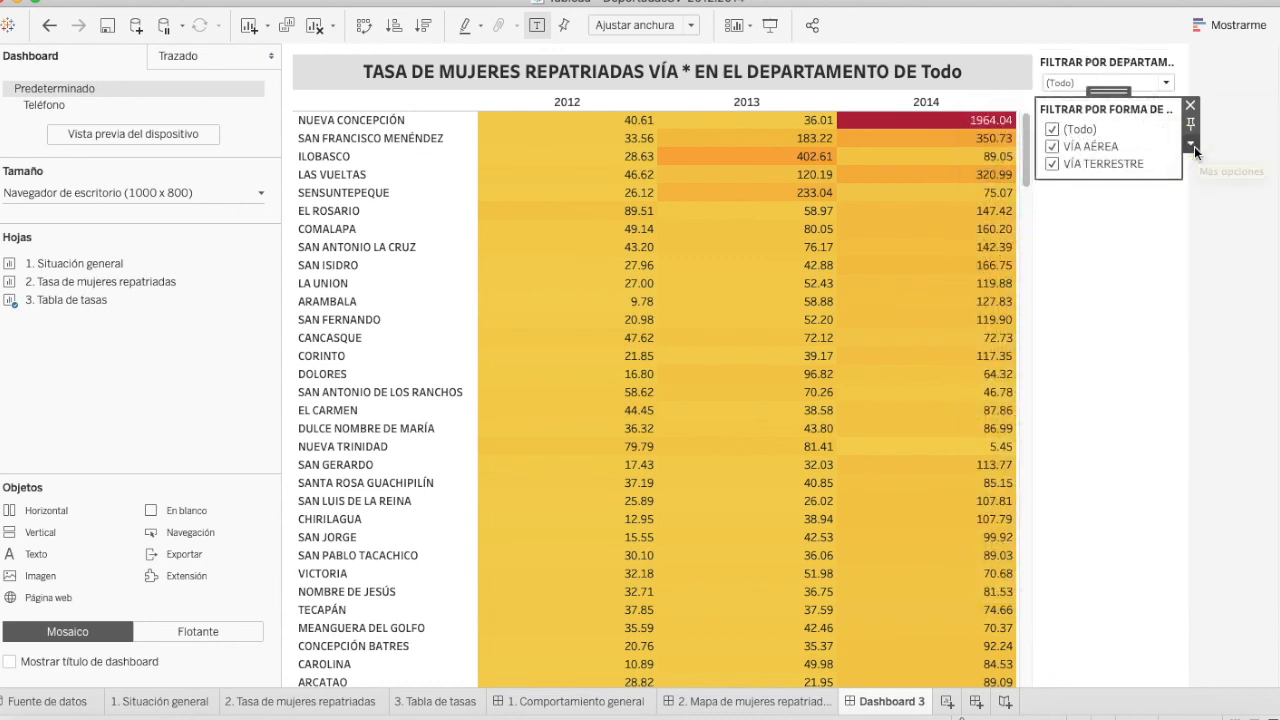
Hide the "todos los" value in the repatriation-form filter and display it as a single-value drop-down list.
{"action": "left_click", "coordinate": [1191, 145]}
{"action": "mouse_move", "coordinate": [1020, 228]}
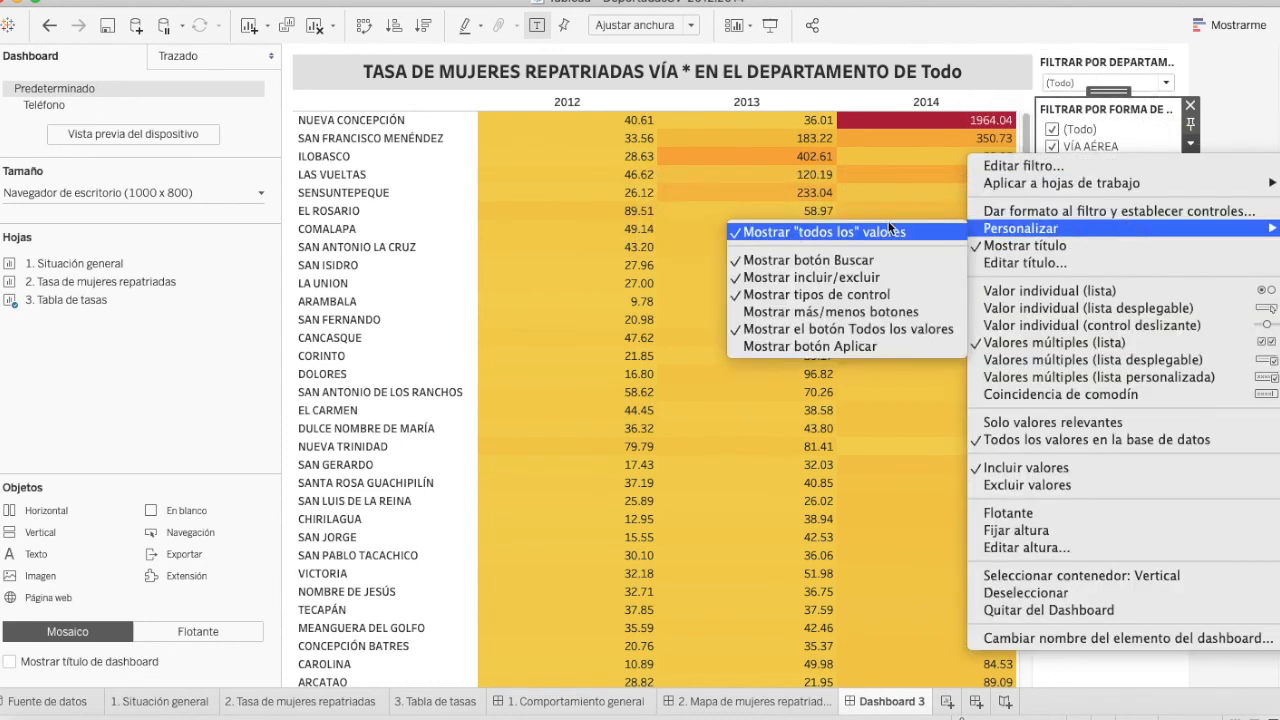
{"action": "left_click", "coordinate": [817, 229]}
{"action": "left_click", "coordinate": [1189, 144]}
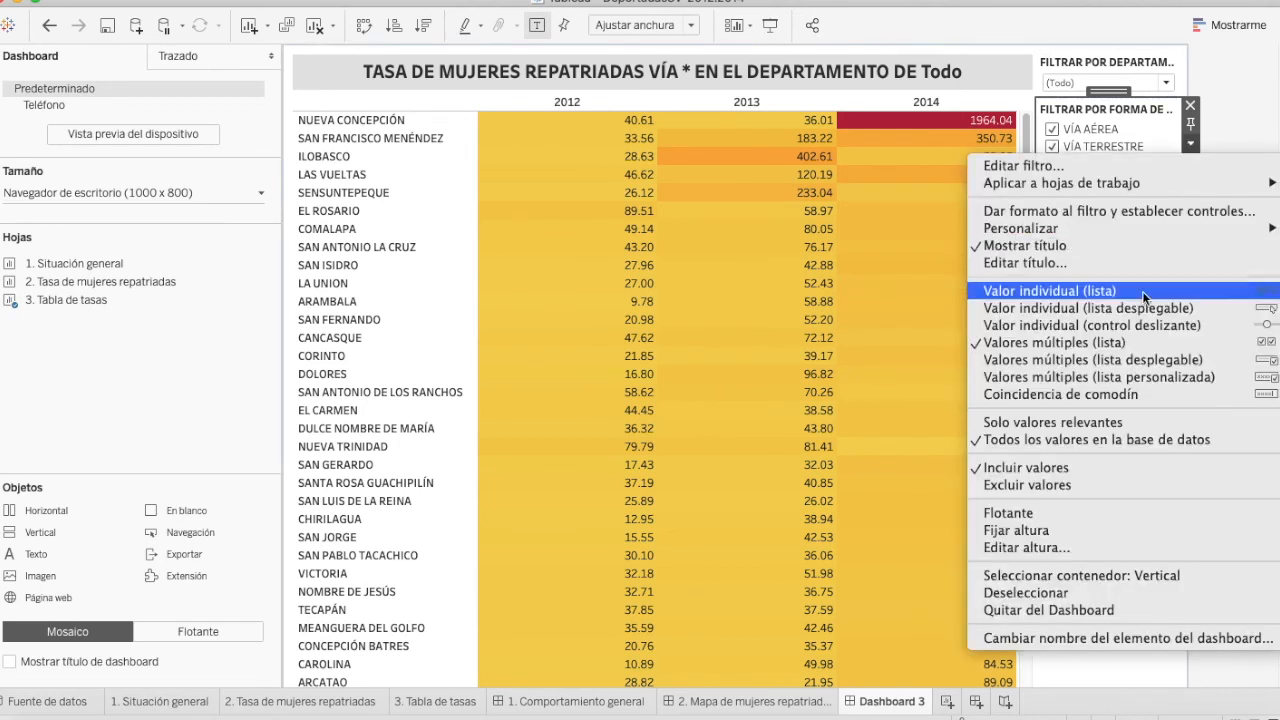
{"action": "left_click", "coordinate": [1138, 308]}
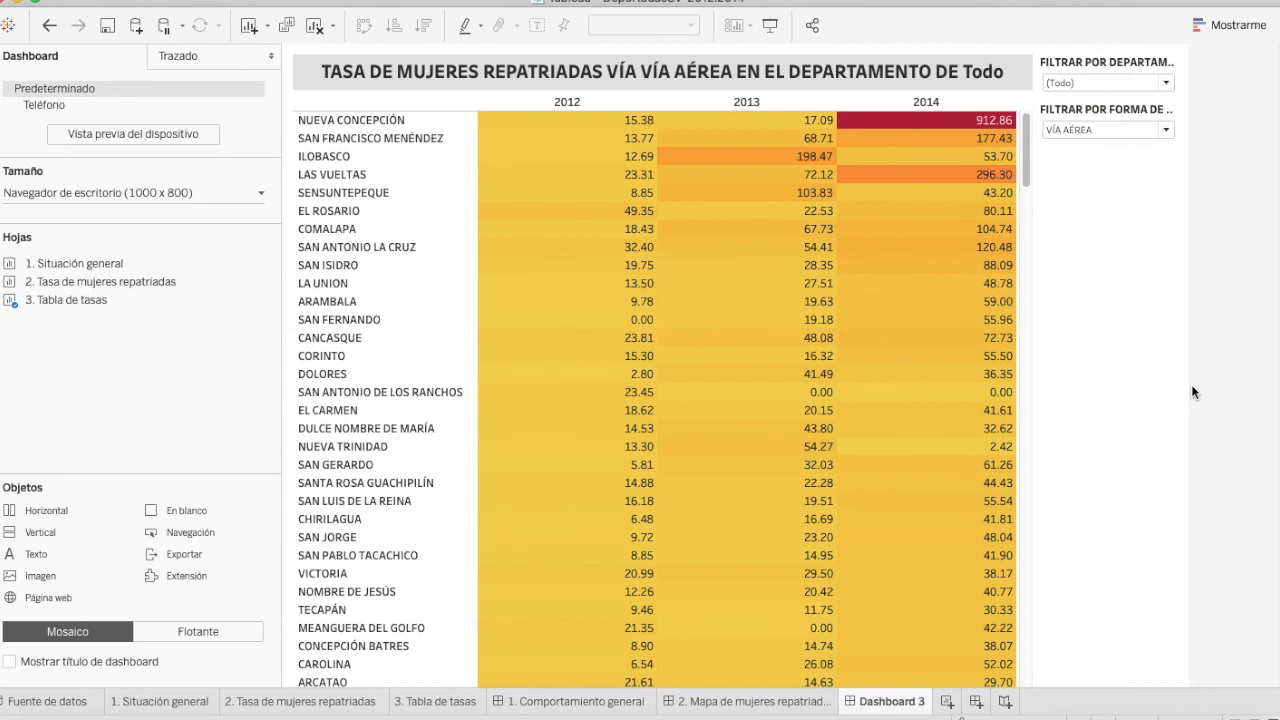
Move the department and repatriation-form filters below the table, and place the colour legend before them in the same row.
{"action": "scroll", "coordinate": [1191, 390], "scroll_direction": "down", "scroll_amount": 3}
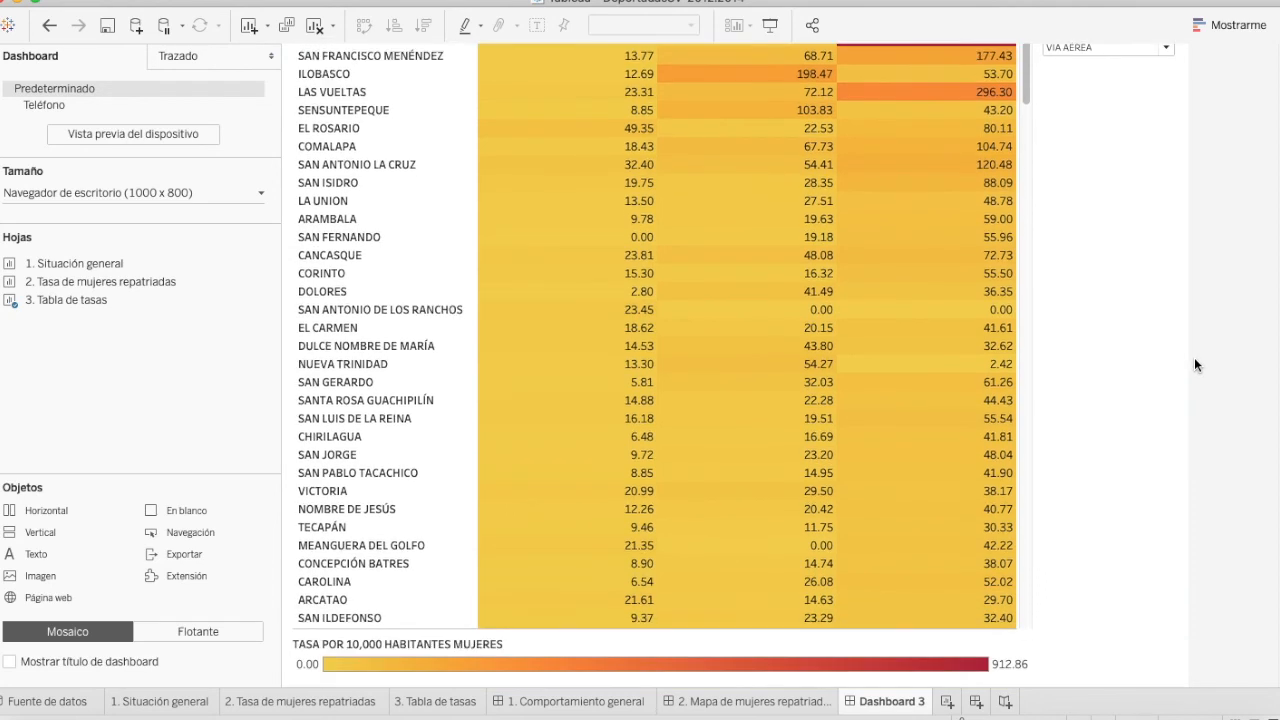
{"action": "scroll", "coordinate": [1194, 358], "scroll_direction": "up", "scroll_amount": 3}
{"action": "left_click", "coordinate": [1110, 78]}
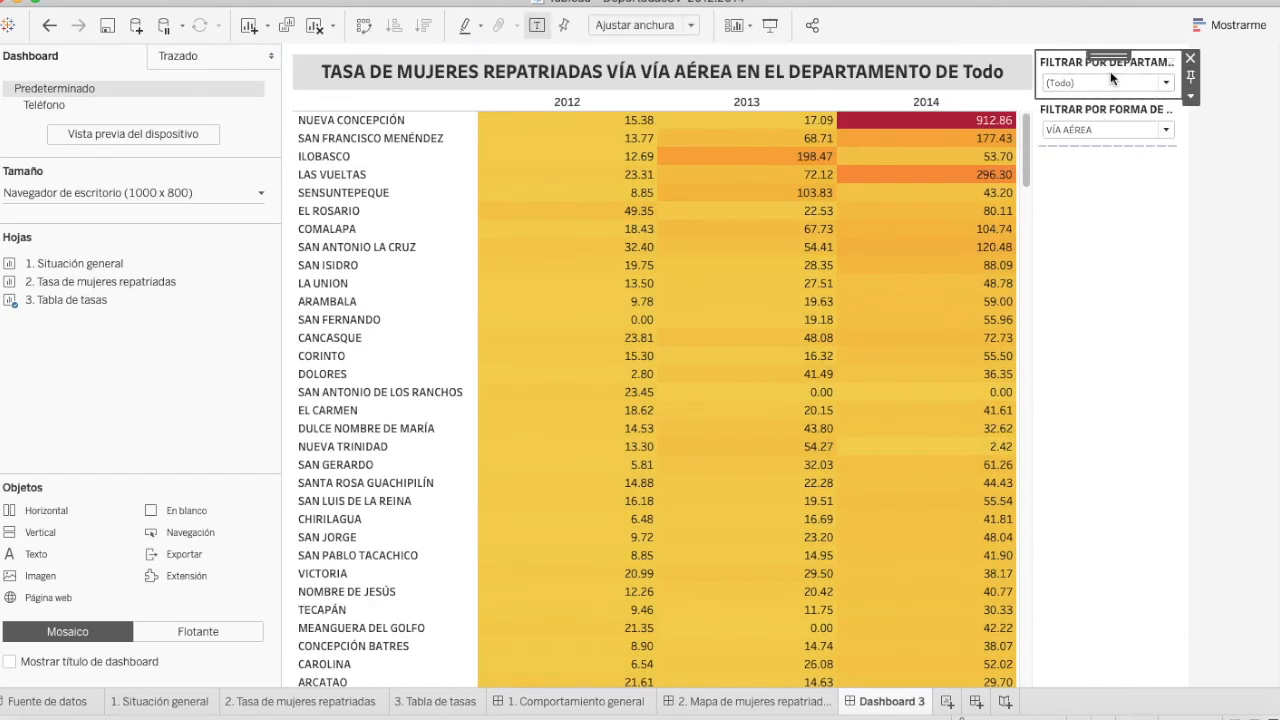
{"action": "left_click_drag", "start_coordinate": [1110, 55], "coordinate": [860, 665]}
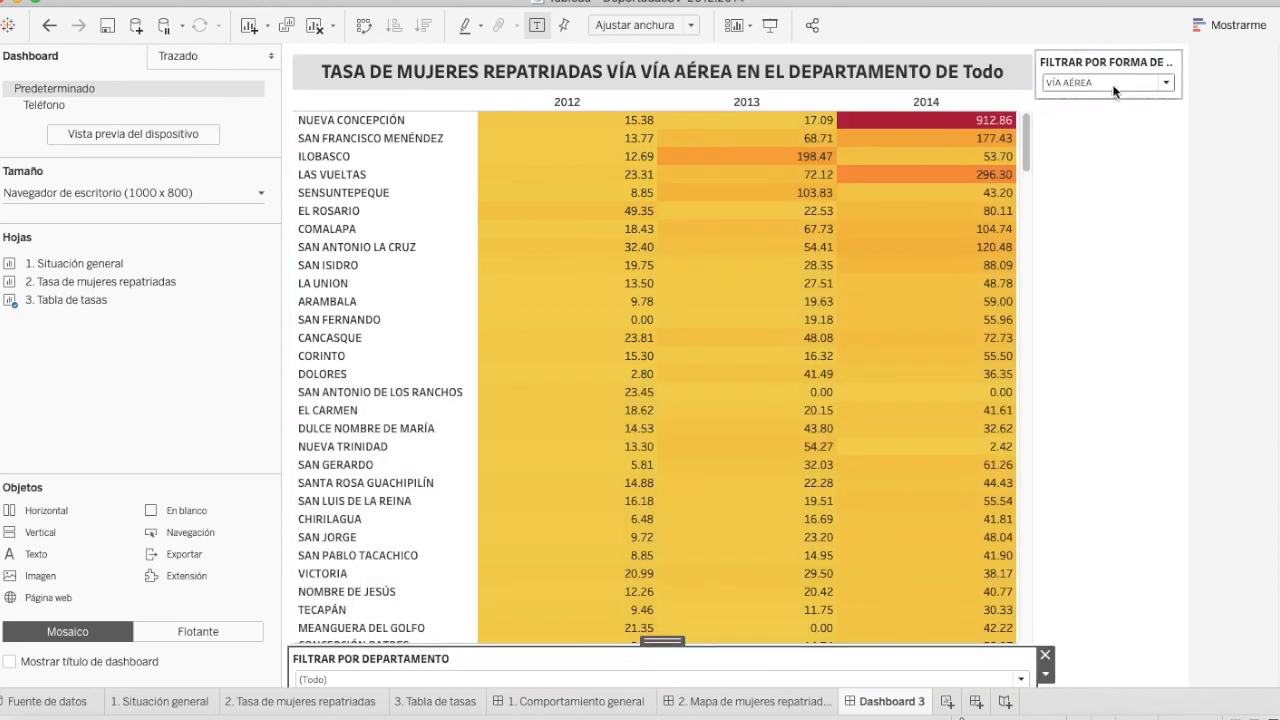
{"action": "mouse_move", "coordinate": [1108, 52]}
{"action": "left_mouse_down"}
{"action": "mouse_move", "coordinate": [903, 640]}
{"action": "mouse_move", "coordinate": [905, 680]}
{"action": "left_mouse_up"}
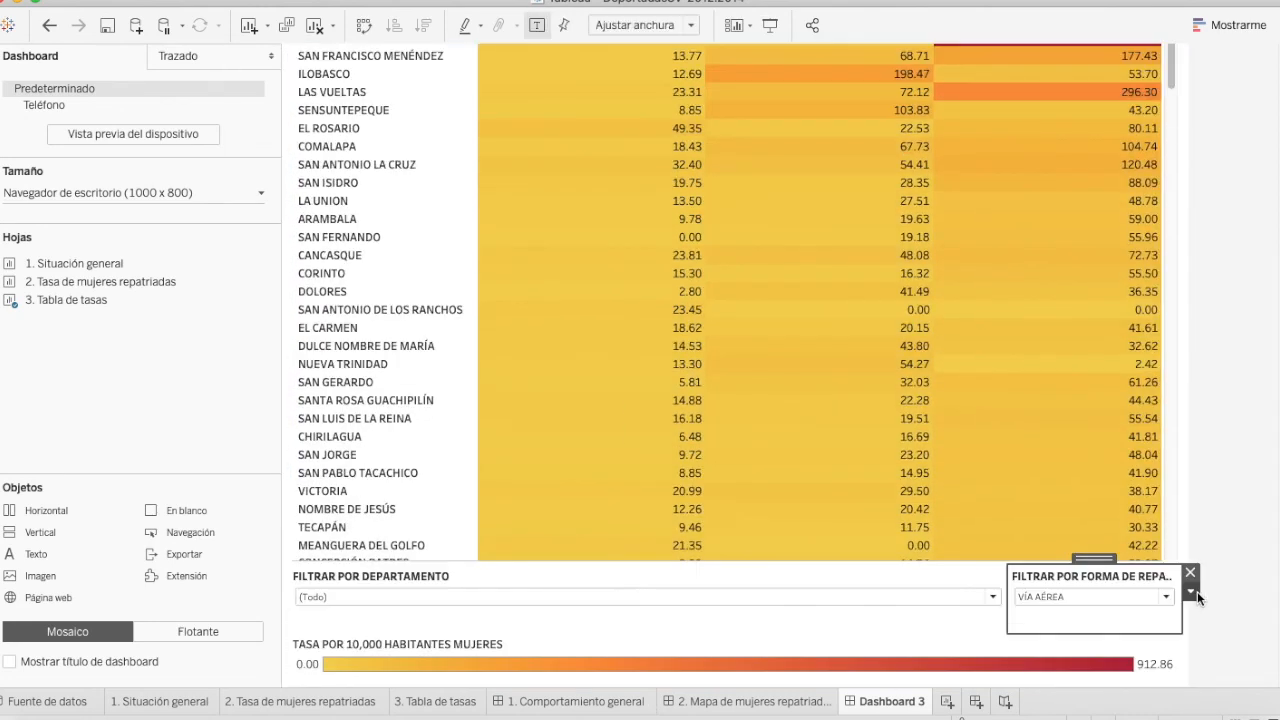
{"action": "mouse_move", "coordinate": [651, 563]}
{"action": "left_mouse_down"}
{"action": "mouse_move", "coordinate": [674, 603]}
{"action": "mouse_move", "coordinate": [784, 667]}
{"action": "mouse_move", "coordinate": [739, 663]}
{"action": "mouse_move", "coordinate": [743, 603]}
{"action": "mouse_move", "coordinate": [700, 646]}
{"action": "mouse_move", "coordinate": [718, 628]}
{"action": "mouse_move", "coordinate": [510, 620]}
{"action": "mouse_move", "coordinate": [495, 601]}
{"action": "left_mouse_up"}
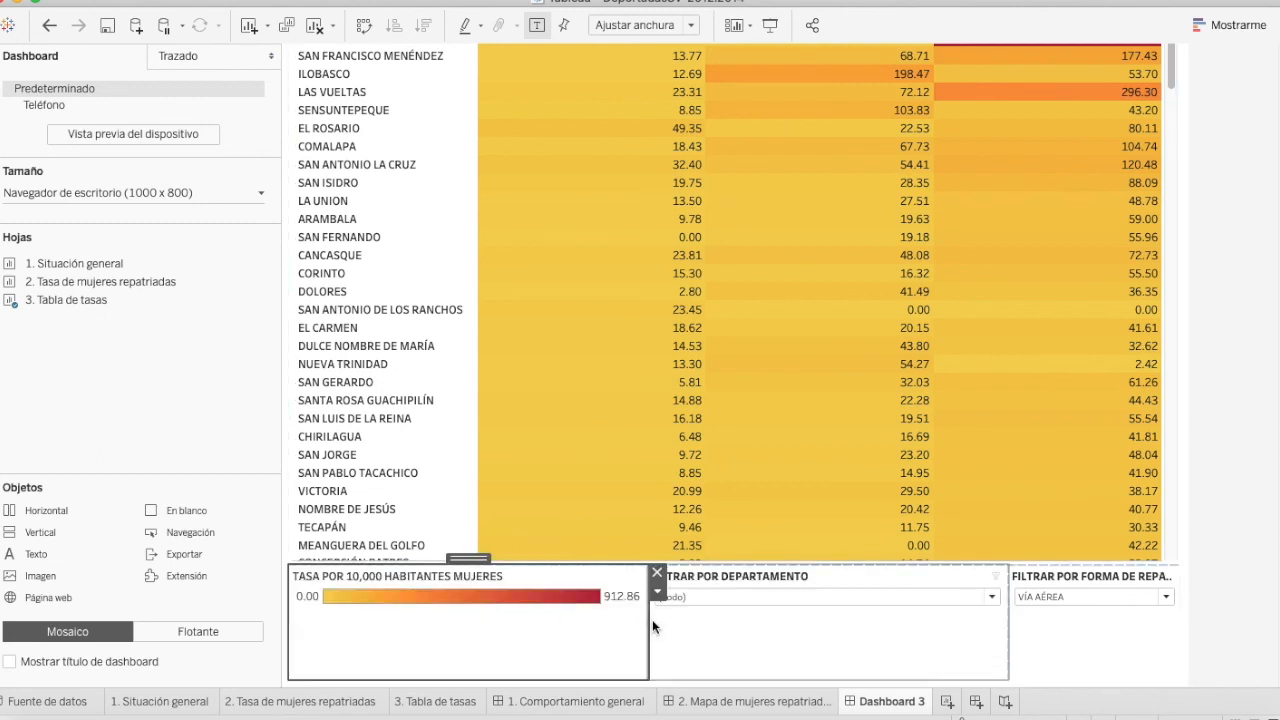
Widen the colour legend and narrow the department filter so the repatriation-form filter's full title fits.
{"action": "left_click", "coordinate": [1031, 578]}
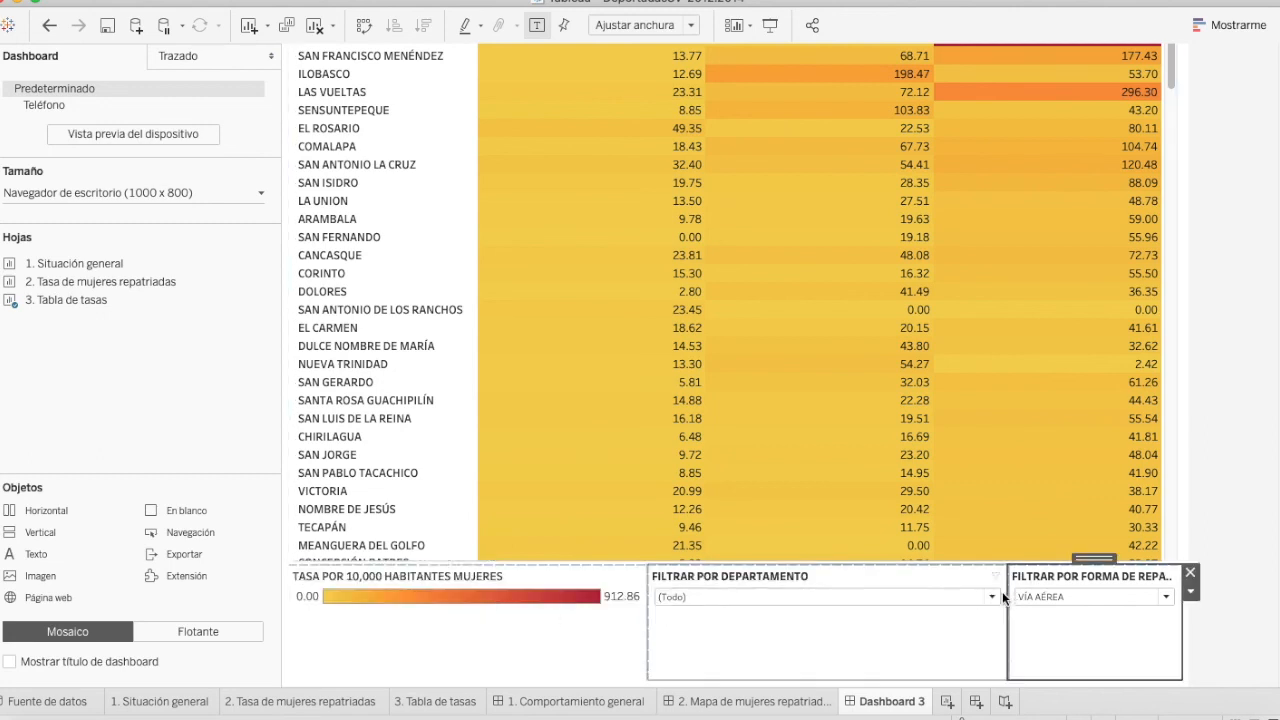
{"action": "left_click", "coordinate": [1006, 592]}
{"action": "left_click_drag", "start_coordinate": [647, 632], "coordinate": [707, 632]}
{"action": "left_click_drag", "start_coordinate": [795, 635], "coordinate": [795, 634]}
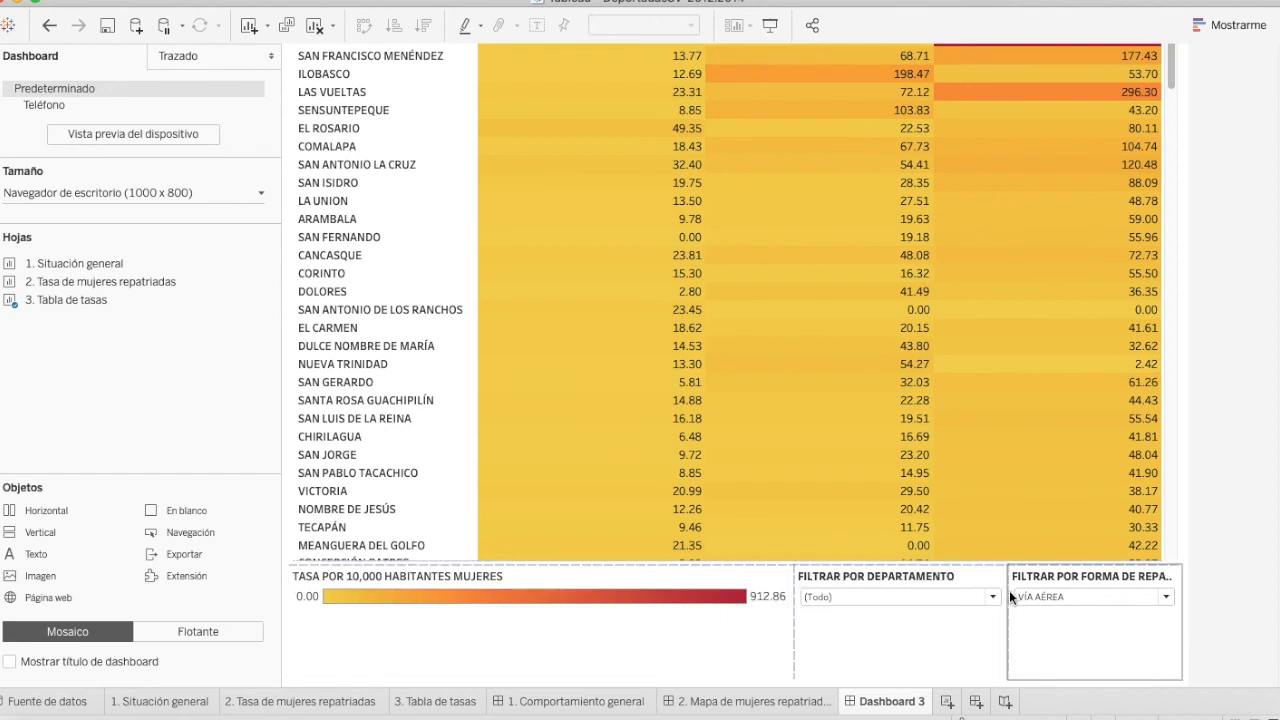
{"action": "left_click", "coordinate": [991, 617]}
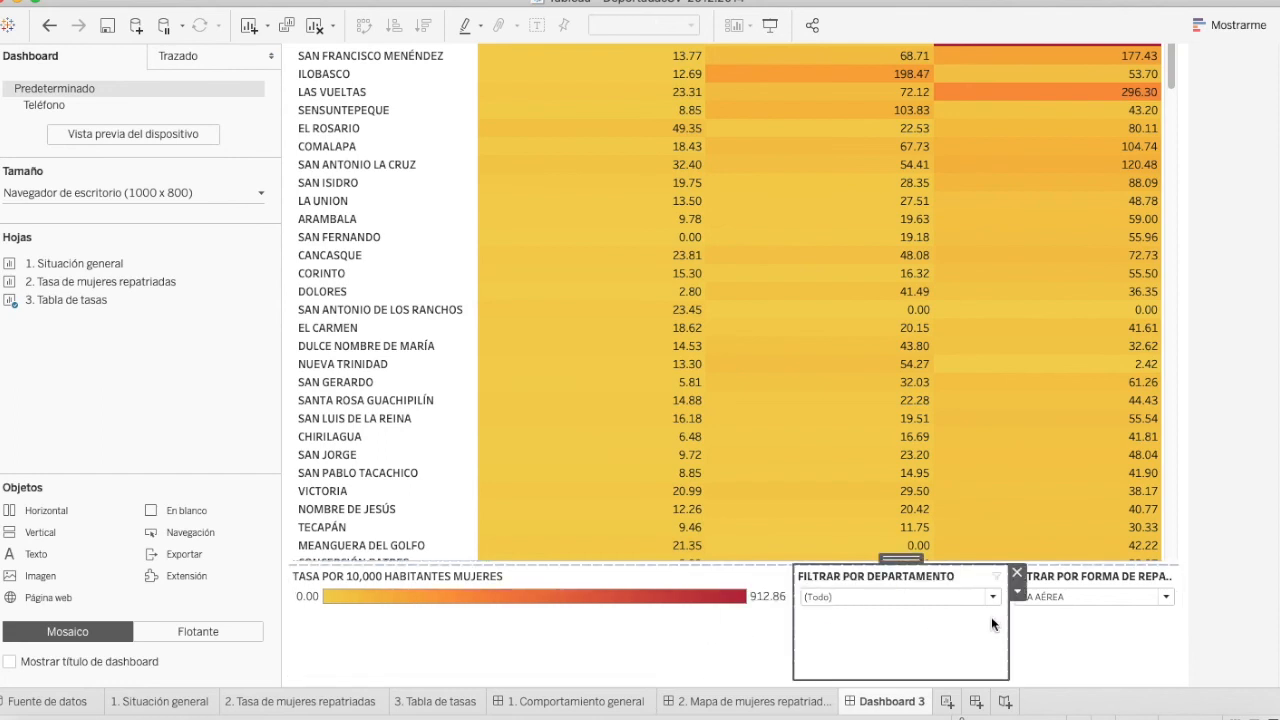
{"action": "left_click", "coordinate": [1017, 630]}
{"action": "left_click_drag", "start_coordinate": [1010, 633], "coordinate": [953, 630]}
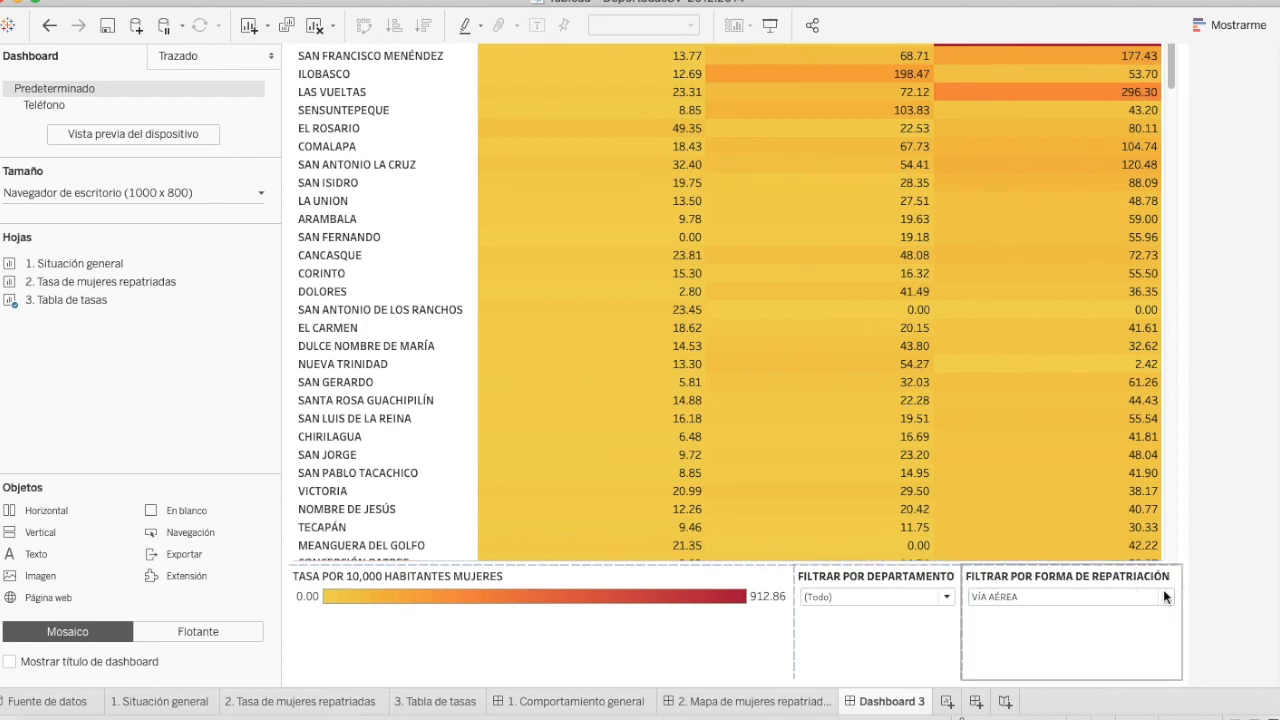
Copy the full "Fuente" source note from the "2. Mapa de mujeres repatriadas" dashboard.
{"action": "left_click", "coordinate": [770, 700]}
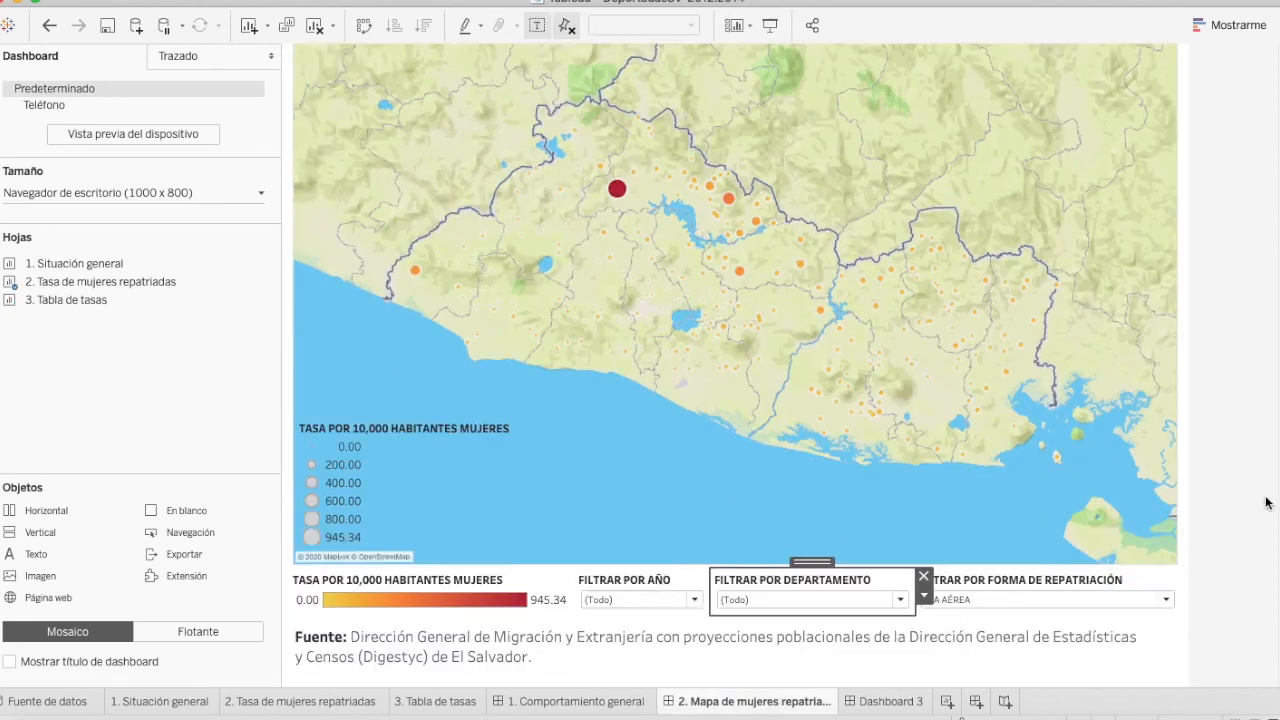
{"action": "double_click", "coordinate": [663, 640]}
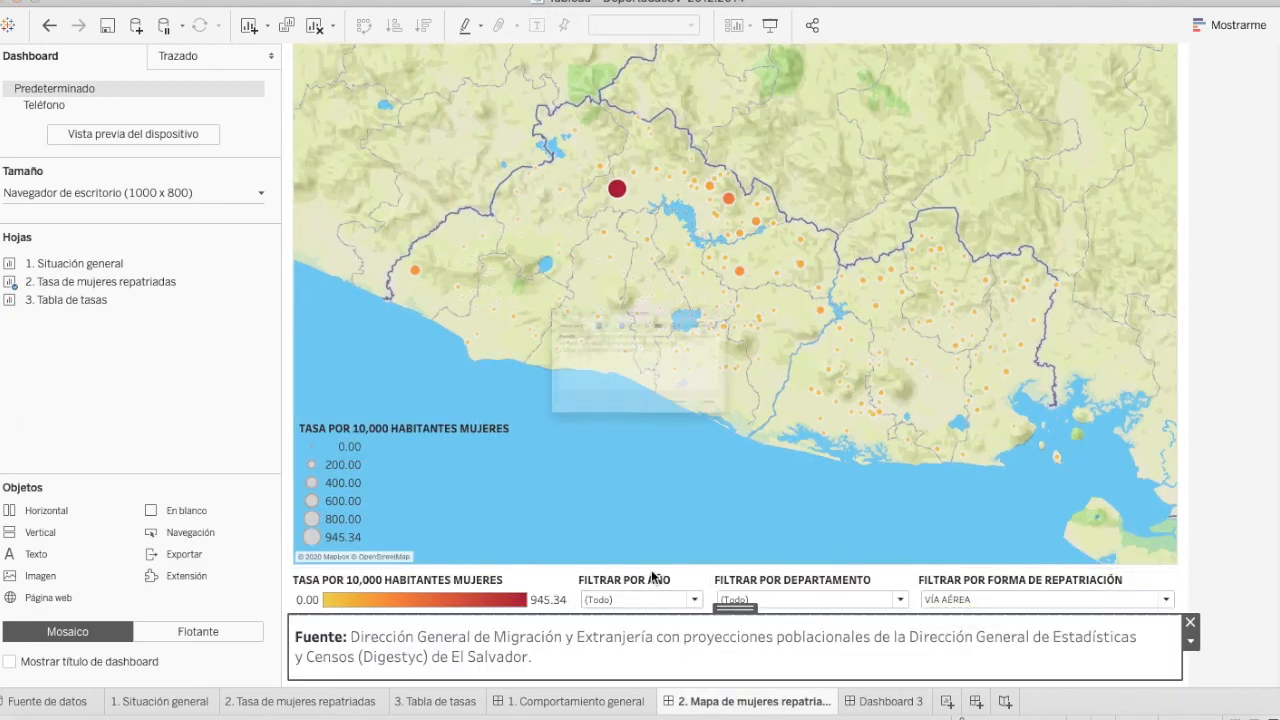
{"action": "triple_click", "coordinate": [663, 424]}
{"action": "key", "text": "super+a"}
{"action": "key", "text": "super+c"}
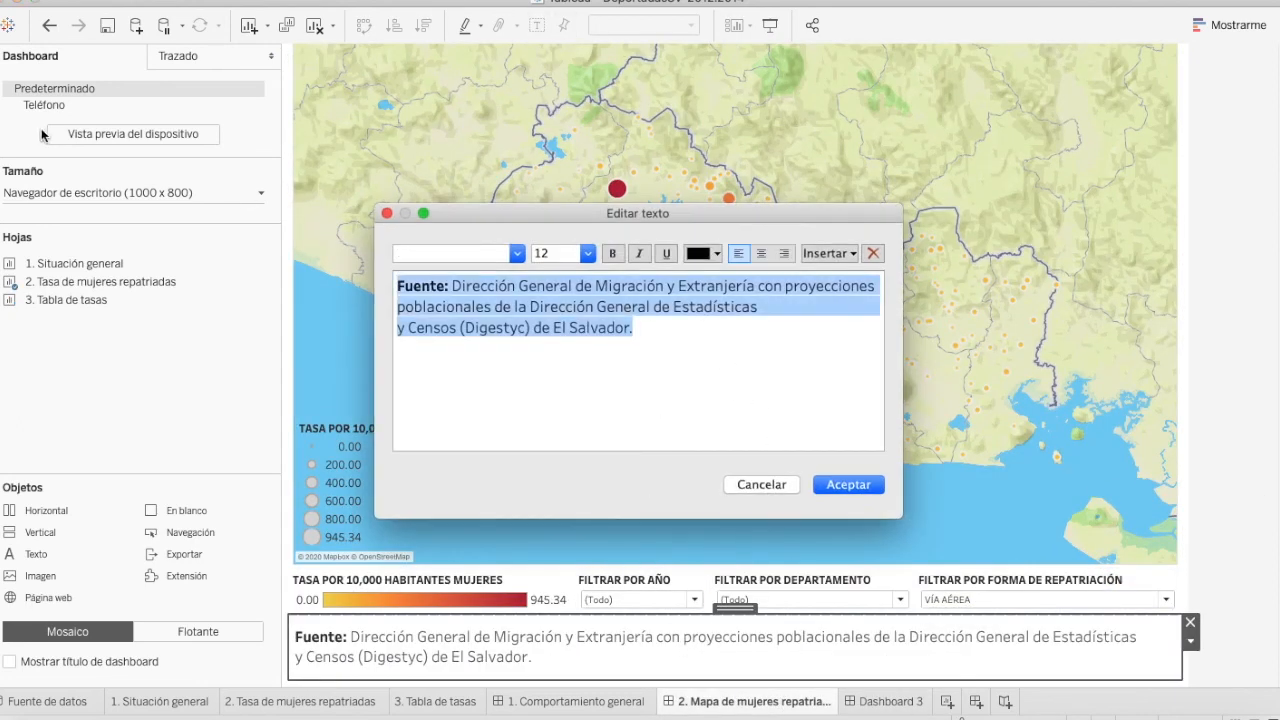
{"action": "left_click", "coordinate": [848, 485]}
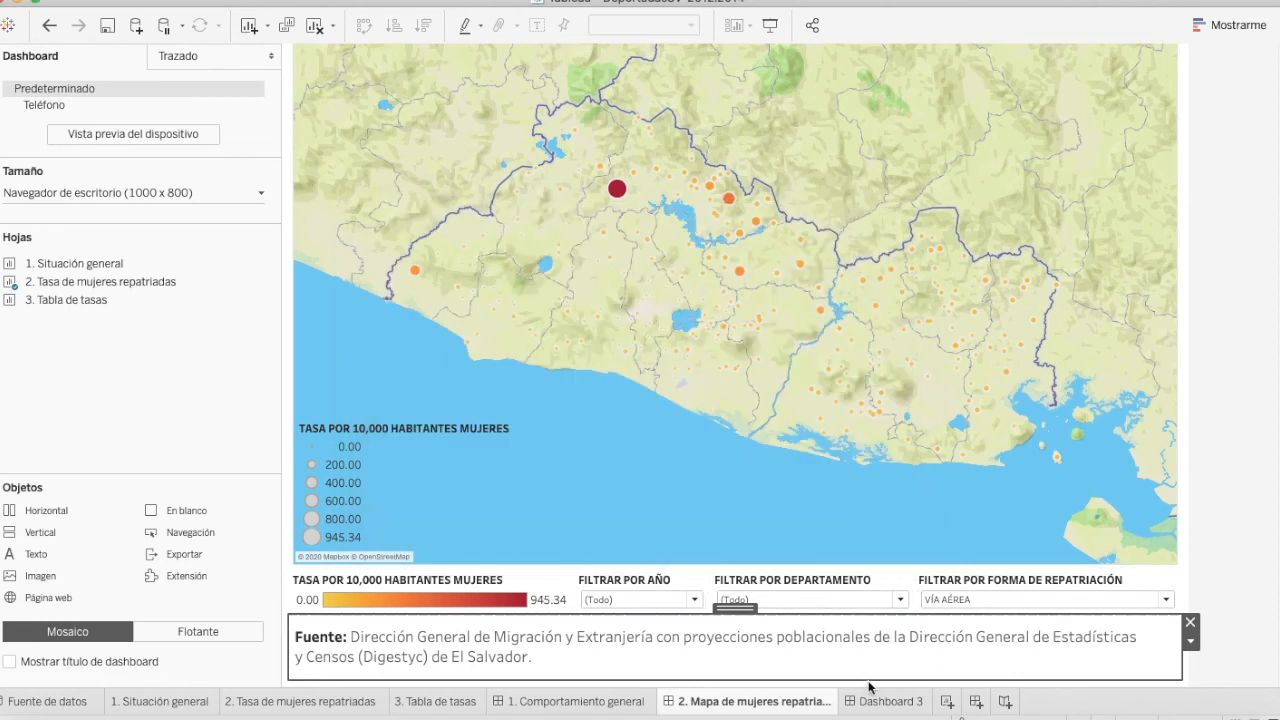
Add a text object to Dashboard 3 containing the copied "Fuente" source note.
{"action": "left_click", "coordinate": [885, 701]}
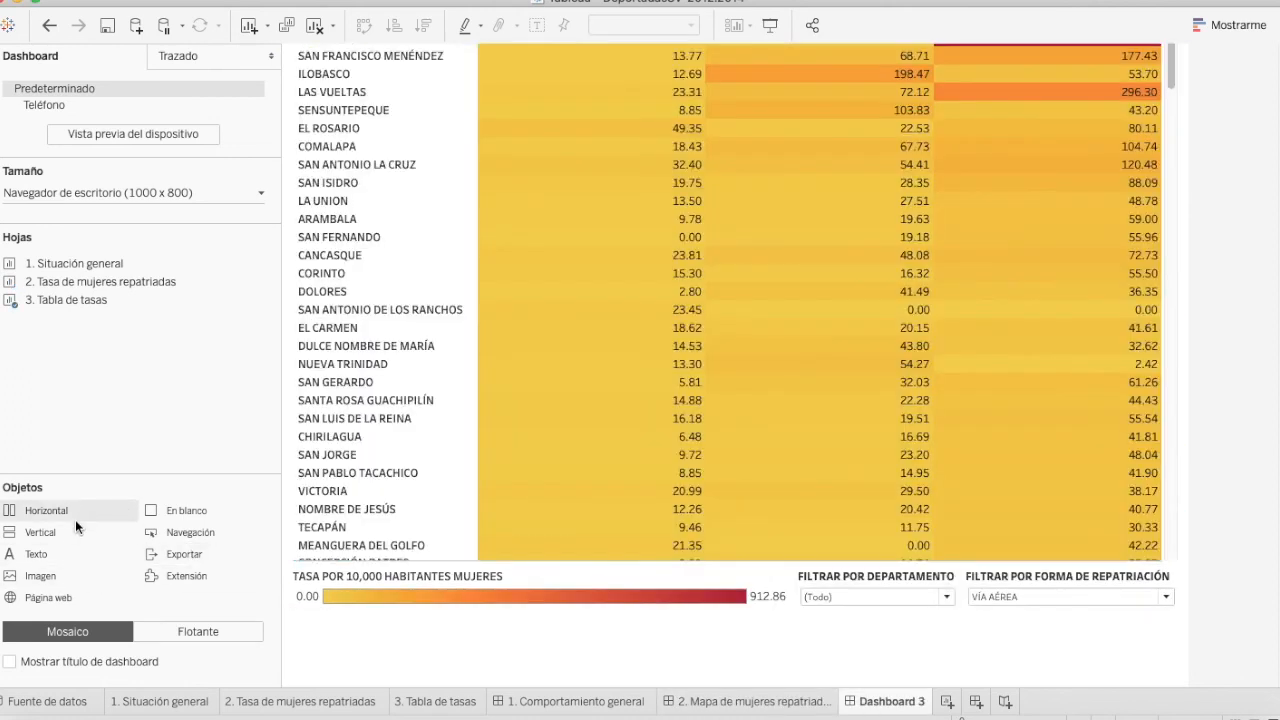
{"action": "double_click", "coordinate": [62, 553]}
{"action": "key", "text": "super+v"}
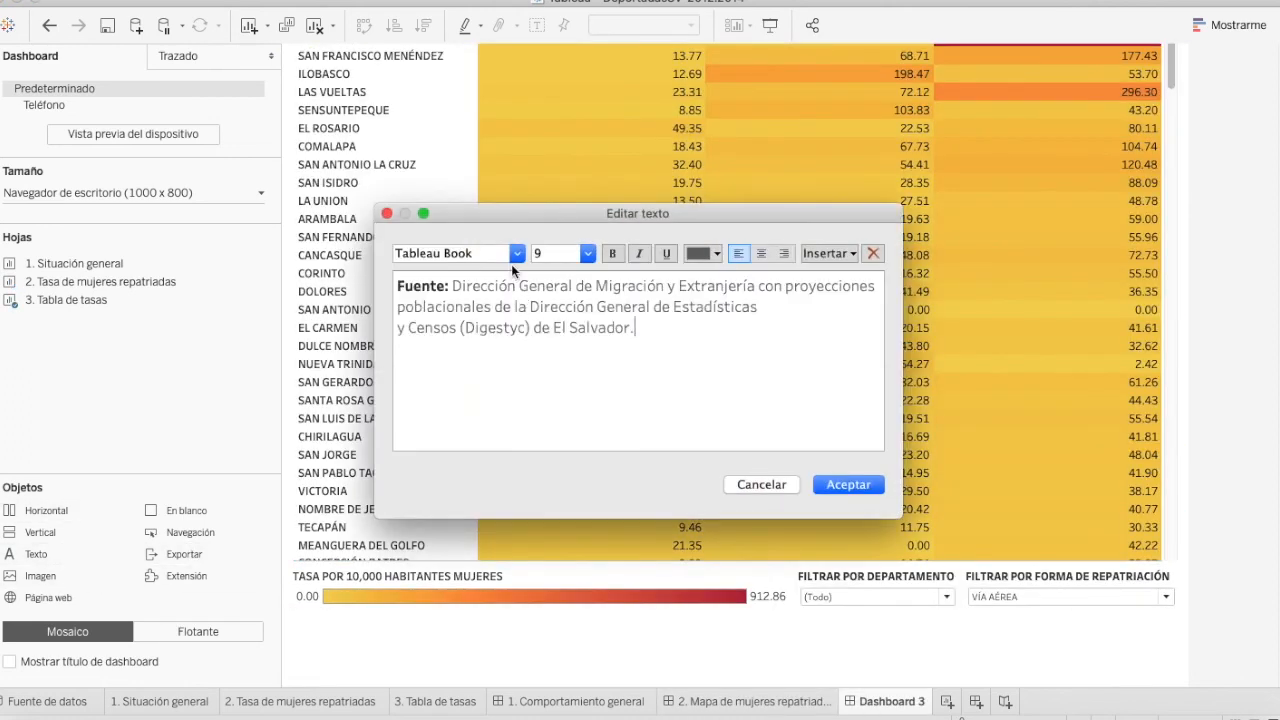
{"action": "left_click", "coordinate": [820, 484]}
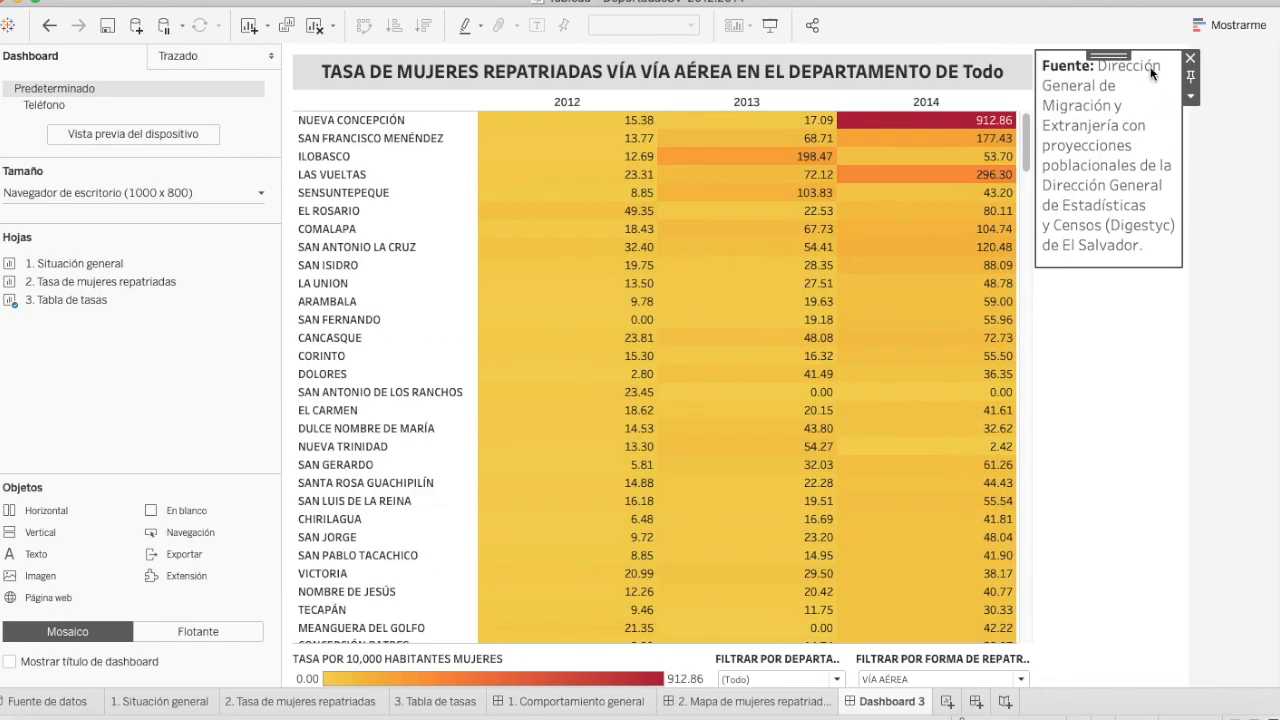
Place the source note full width beneath the legend and filters, and reduce the height of both rows to enlarge the table.
{"action": "left_click_drag", "start_coordinate": [1108, 40], "coordinate": [580, 560]}
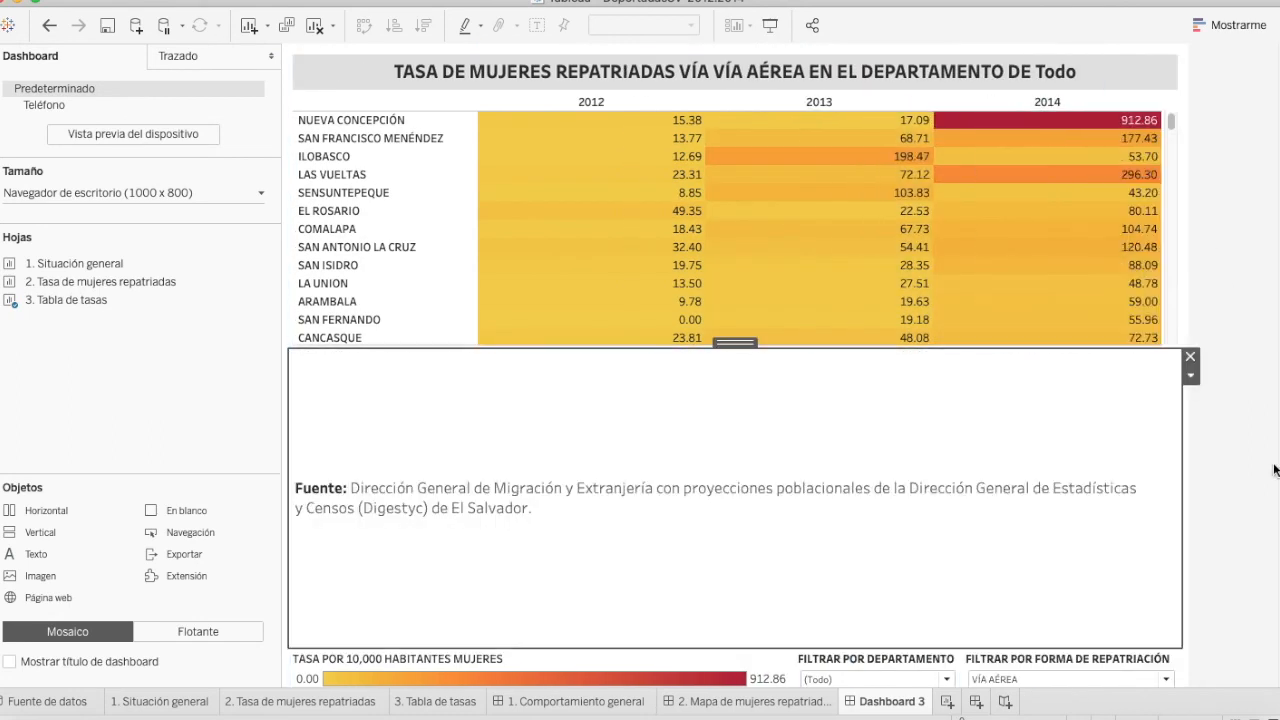
{"action": "mouse_move", "coordinate": [728, 260]}
{"action": "left_mouse_down"}
{"action": "mouse_move", "coordinate": [677, 628]}
{"action": "mouse_move", "coordinate": [645, 692]}
{"action": "mouse_move", "coordinate": [640, 680]}
{"action": "left_mouse_up"}
{"action": "left_click_drag", "start_coordinate": [615, 323], "coordinate": [613, 626]}
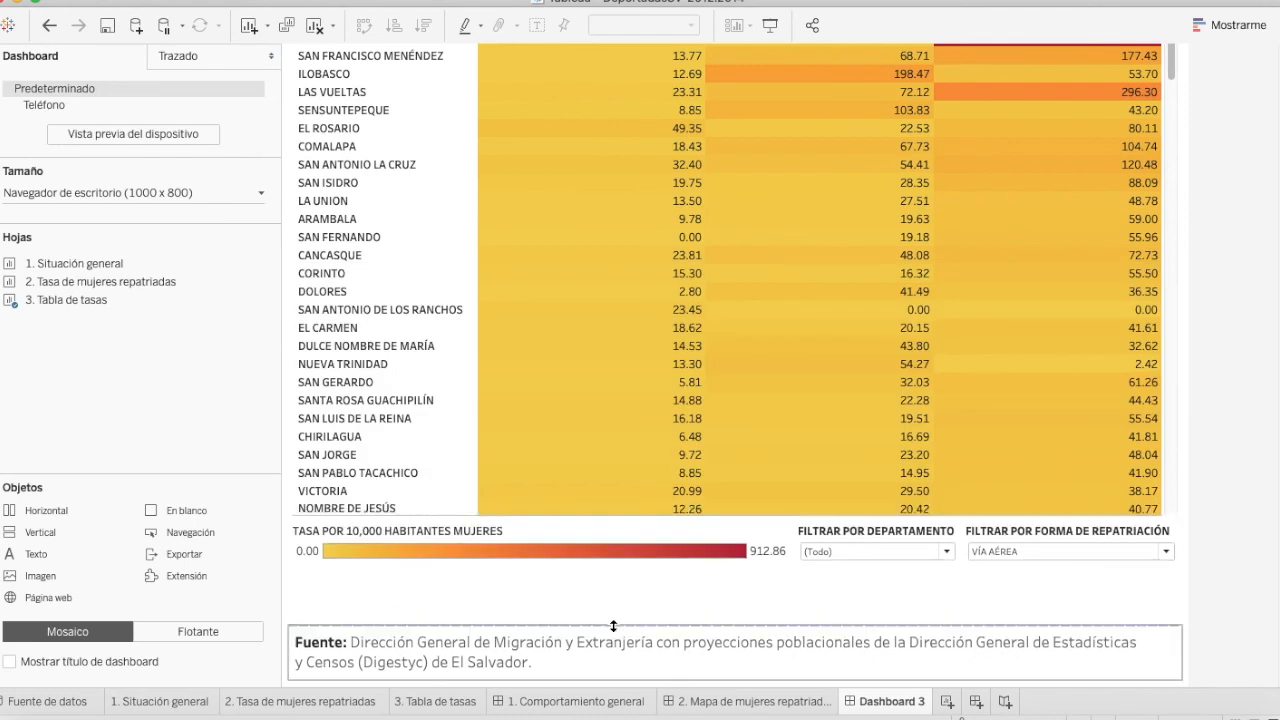
{"action": "left_click_drag", "start_coordinate": [594, 519], "coordinate": [593, 572]}
Set the font of the legend title "TASA POR 10,000 HABITANTES MUJERES" to Tableau Bold.
{"action": "double_click", "coordinate": [568, 583]}
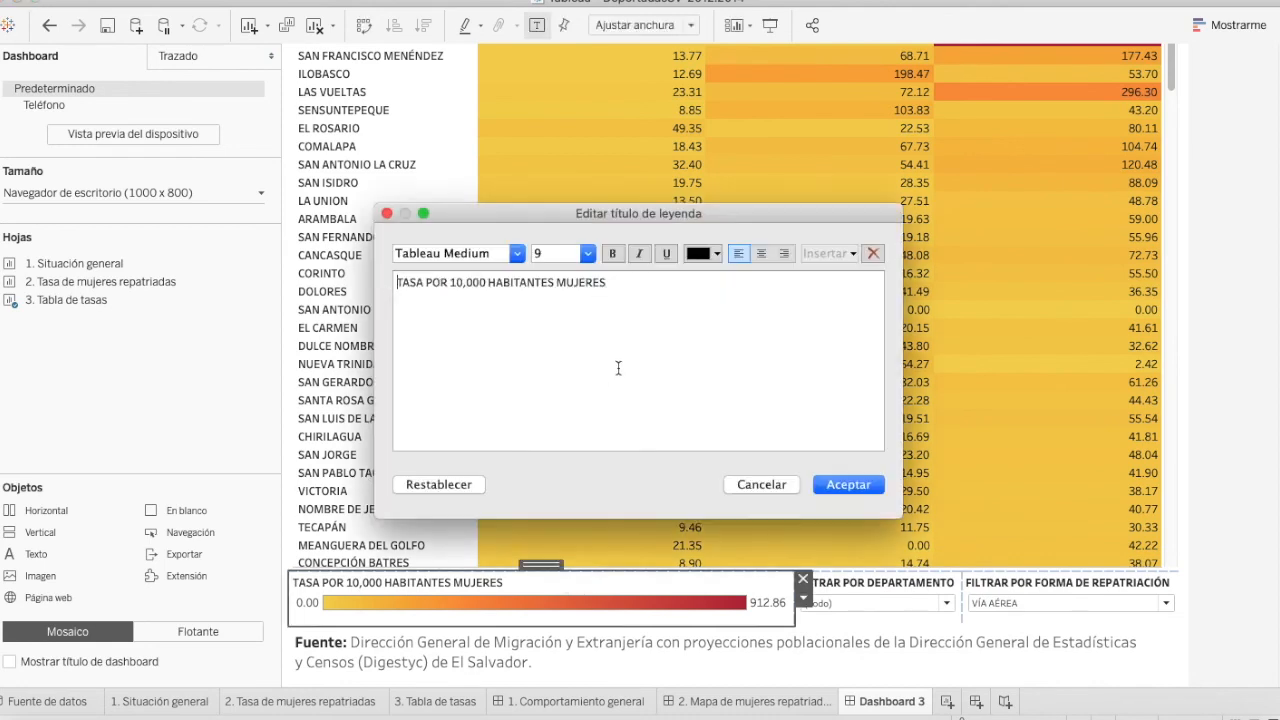
{"action": "left_click", "coordinate": [521, 254]}
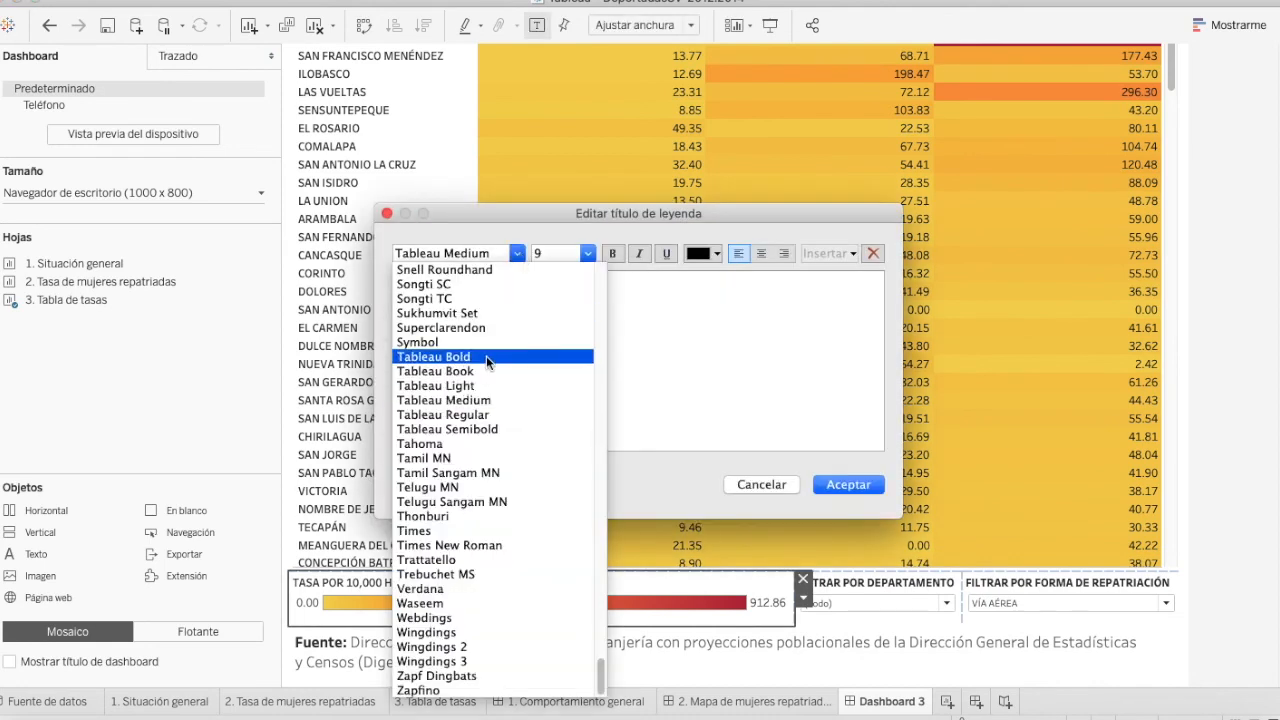
{"action": "left_click", "coordinate": [475, 357]}
{"action": "left_click", "coordinate": [855, 487]}
{"action": "left_click", "coordinate": [1183, 471]}
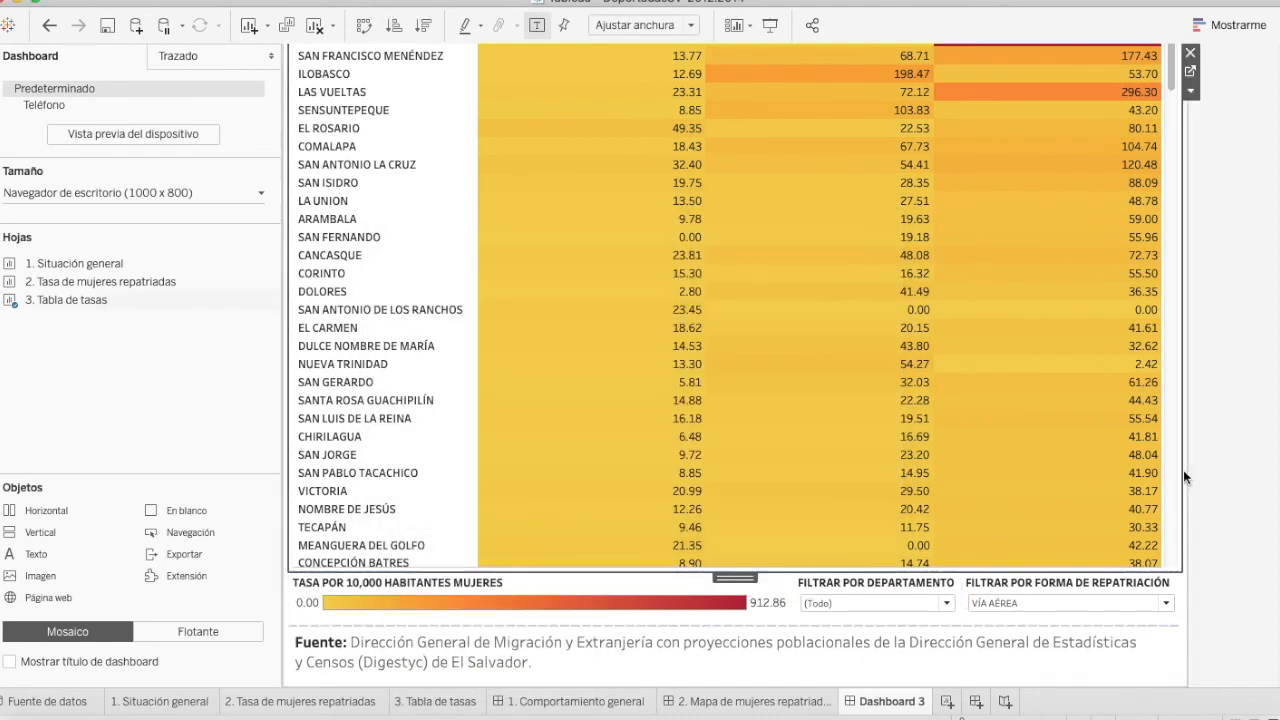
{"action": "left_click", "coordinate": [1237, 531]}
{"action": "scroll", "coordinate": [1237, 536], "scroll_direction": "up", "scroll_amount": 3}
{"action": "scroll", "coordinate": [1237, 538], "scroll_direction": "down", "scroll_amount": 3}
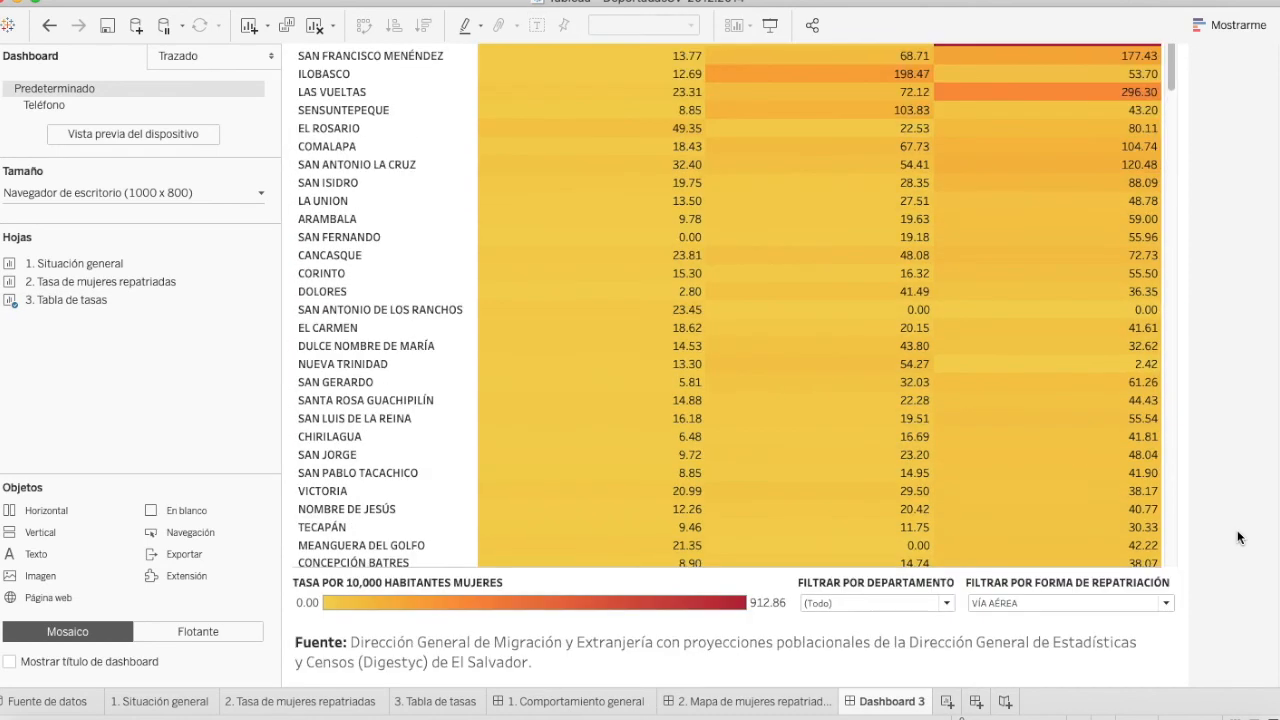
{"action": "left_click", "coordinate": [873, 602]}
{"action": "left_click", "coordinate": [873, 602]}
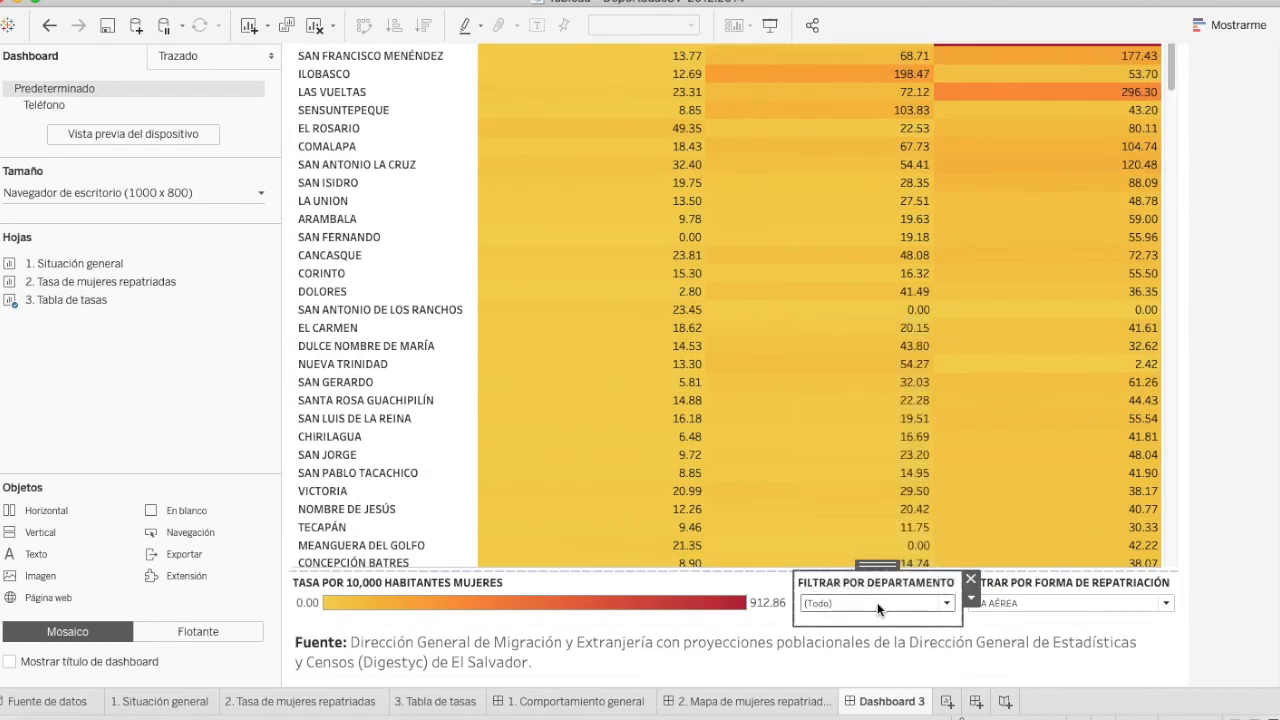
{"action": "left_click", "coordinate": [1236, 536]}
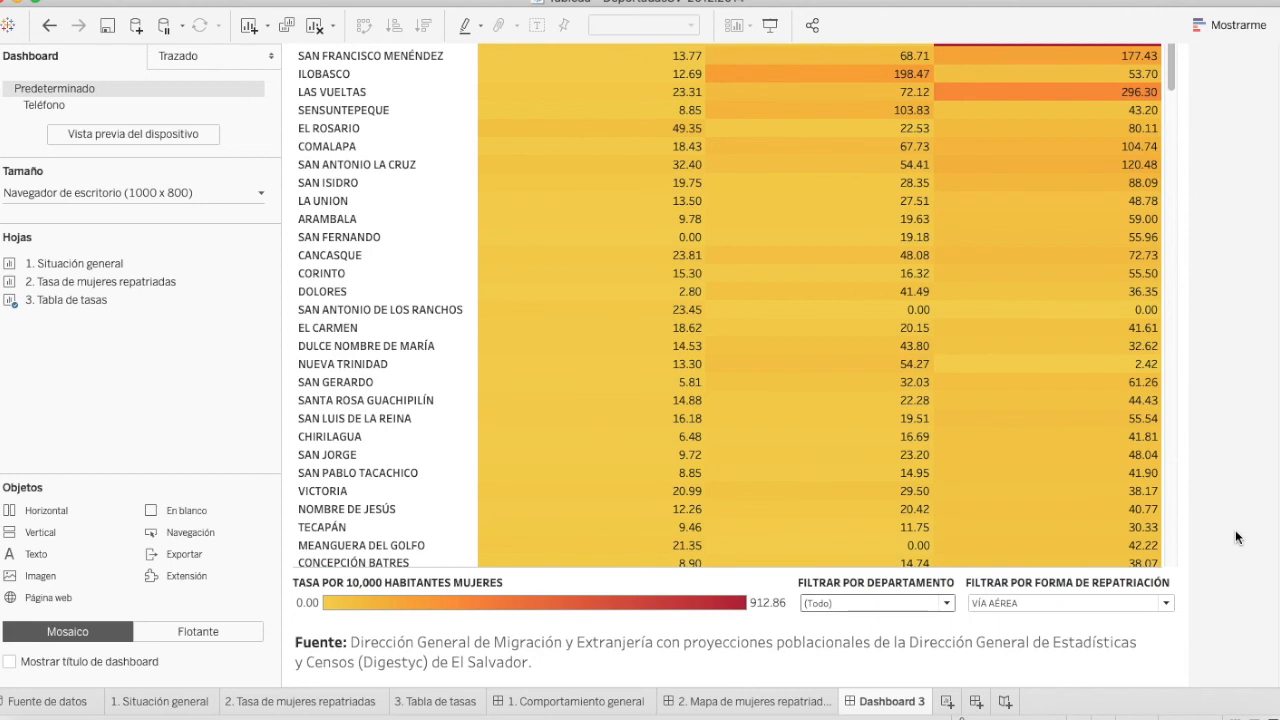
Rename Dashboard 3 as "3. Tabla de tasas de mujeres repatriadas".
{"action": "double_click", "coordinate": [911, 700]}
{"action": "type", "text": "3. Tabla de ta"}
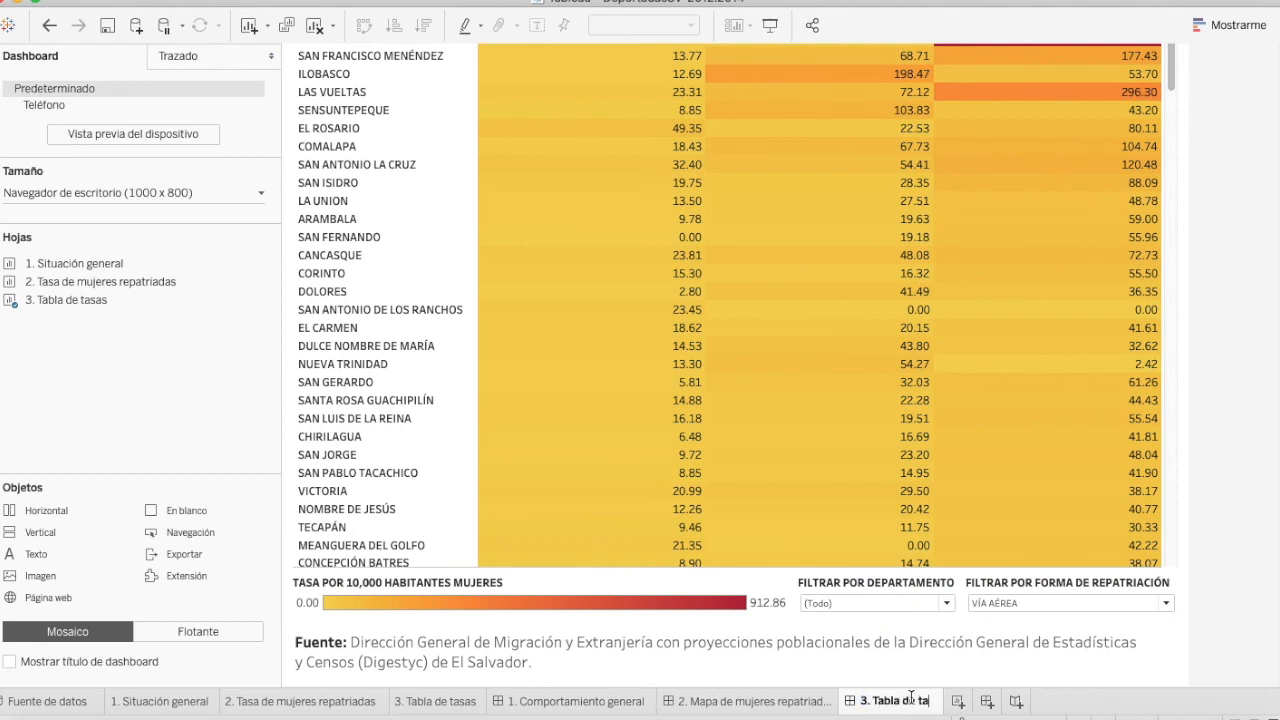
{"action": "type", "text": "sas"}
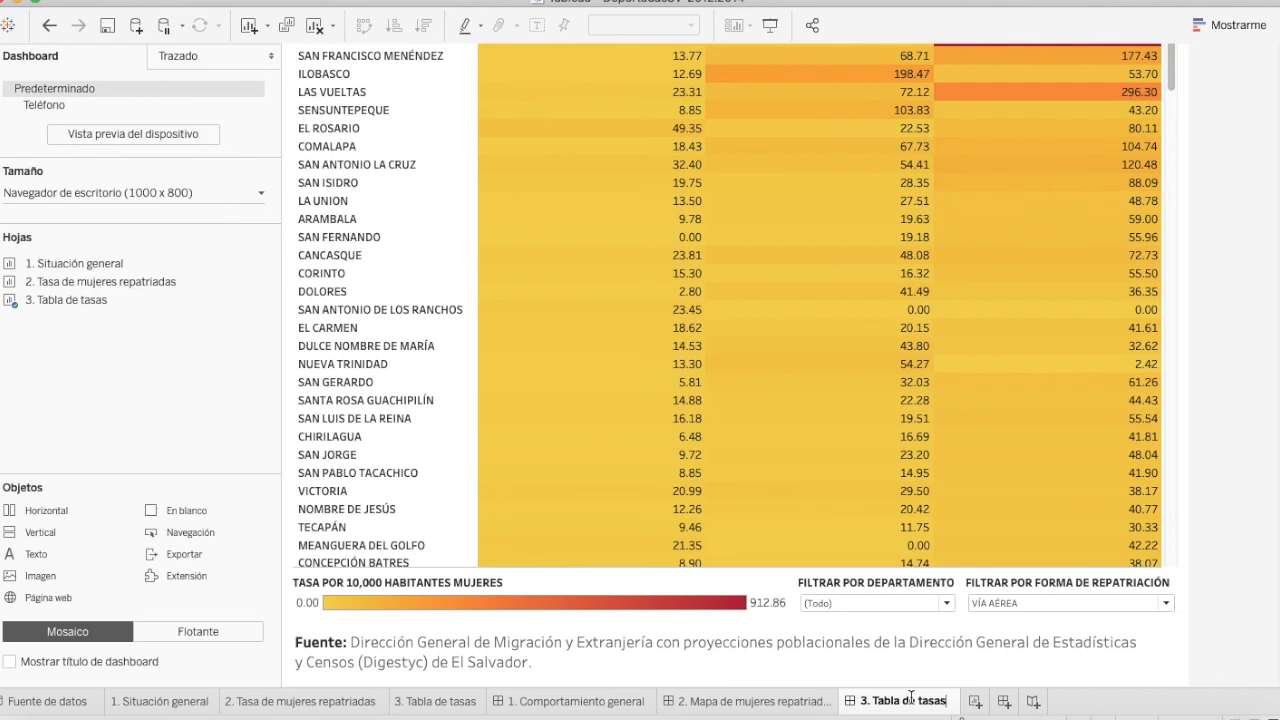
{"action": "type", "text": " de mu"}
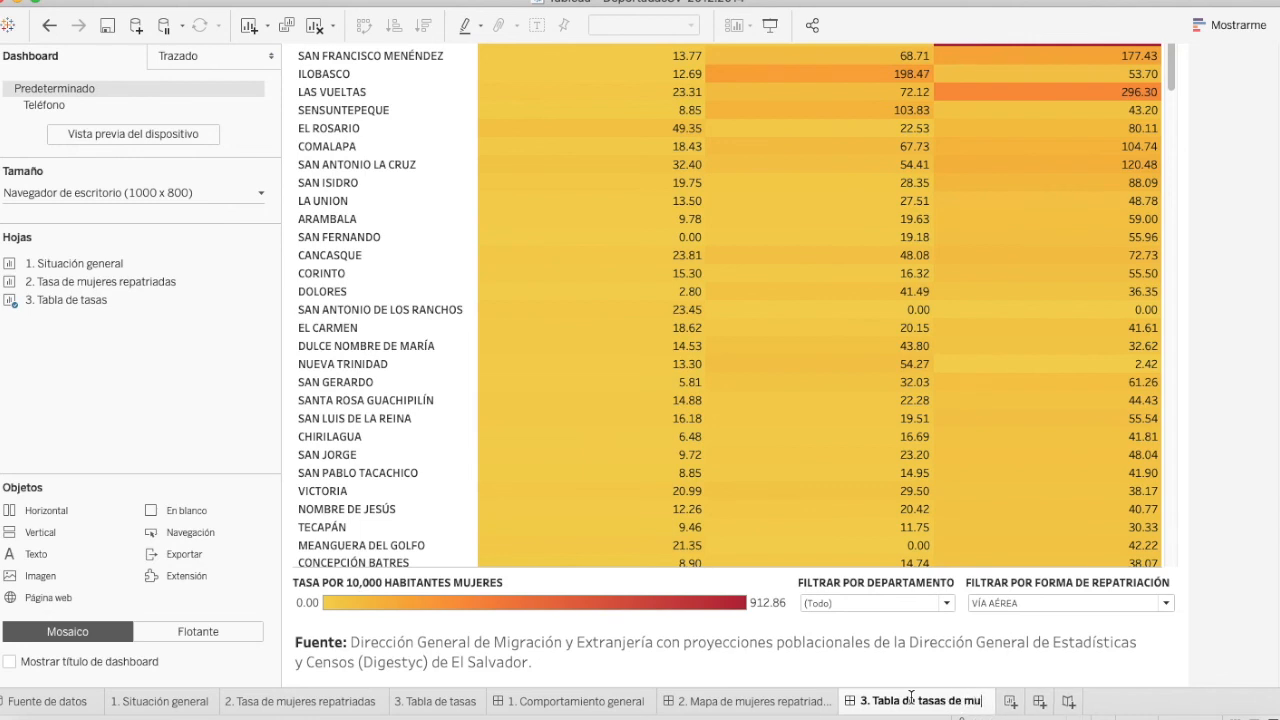
{"action": "type", "text": "jeres repatriadas"}
{"action": "key", "text": "Return"}
{"action": "scroll", "coordinate": [1200, 340], "scroll_direction": "up", "scroll_amount": 3}
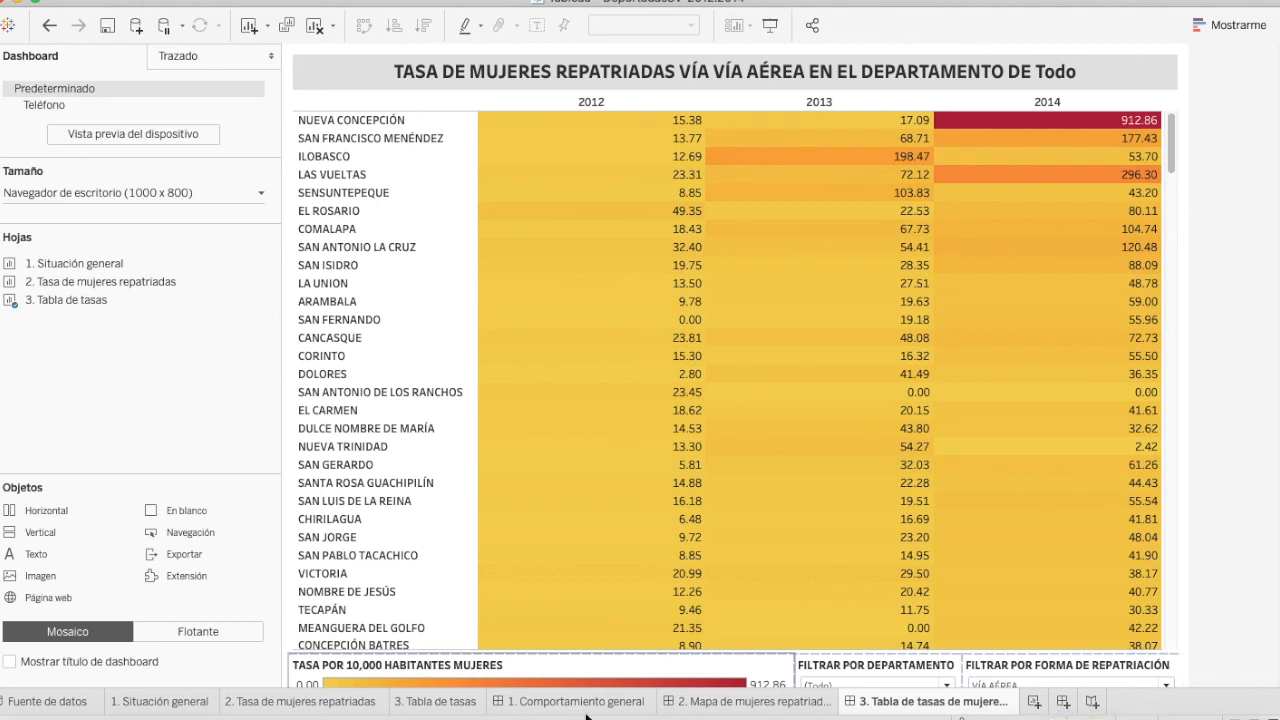
{"action": "left_click", "coordinate": [578, 702]}
{"action": "left_click", "coordinate": [880, 709]}
{"action": "left_click", "coordinate": [632, 706]}
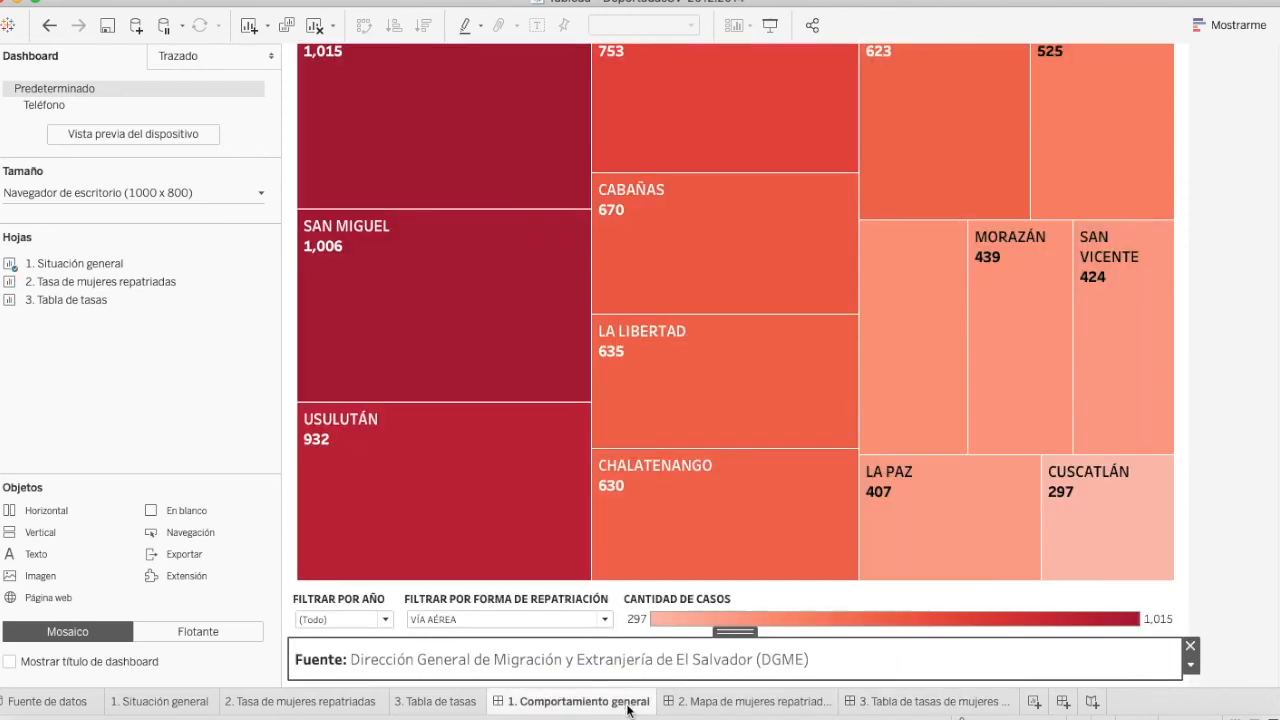
{"action": "left_click", "coordinate": [911, 710]}
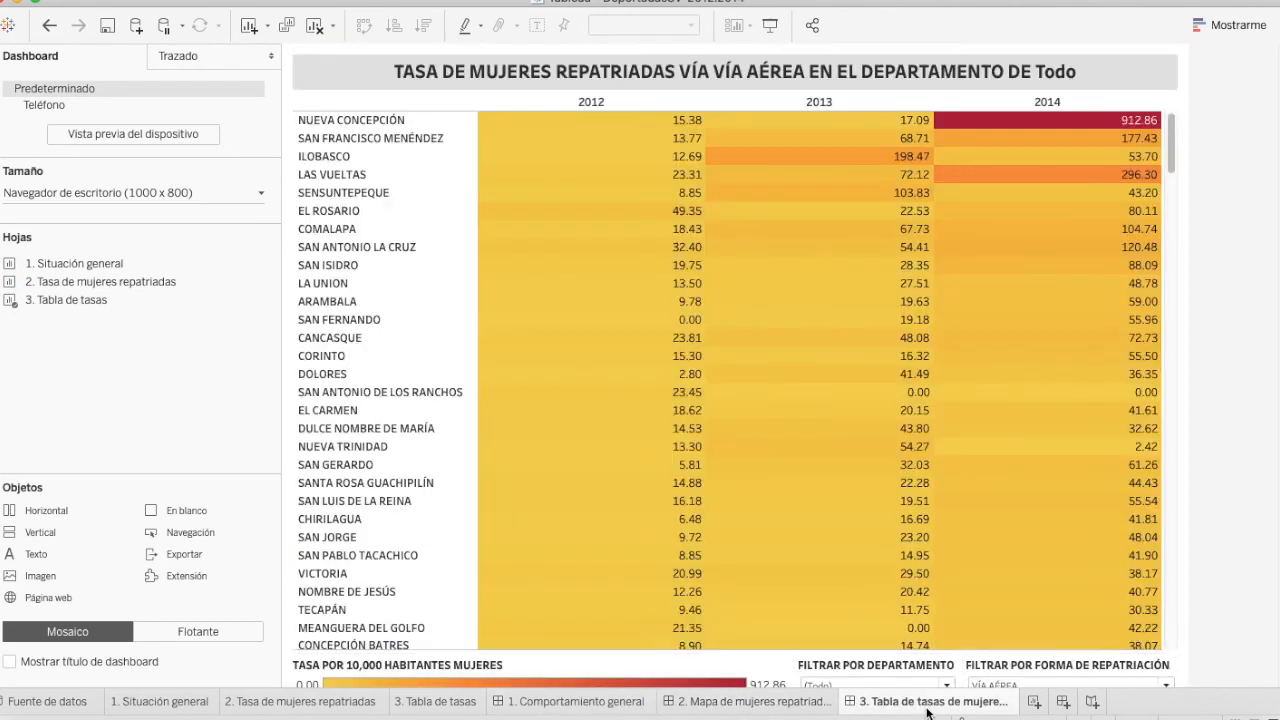
Add a new dashboard, place it before "1. Comportamiento general" and name it "0. Introducción".
{"action": "left_click", "coordinate": [1062, 704]}
{"action": "left_click_drag", "start_coordinate": [1061, 708], "coordinate": [492, 712]}
{"action": "double_click", "coordinate": [537, 700]}
{"action": "type", "text": "0. Situació"}
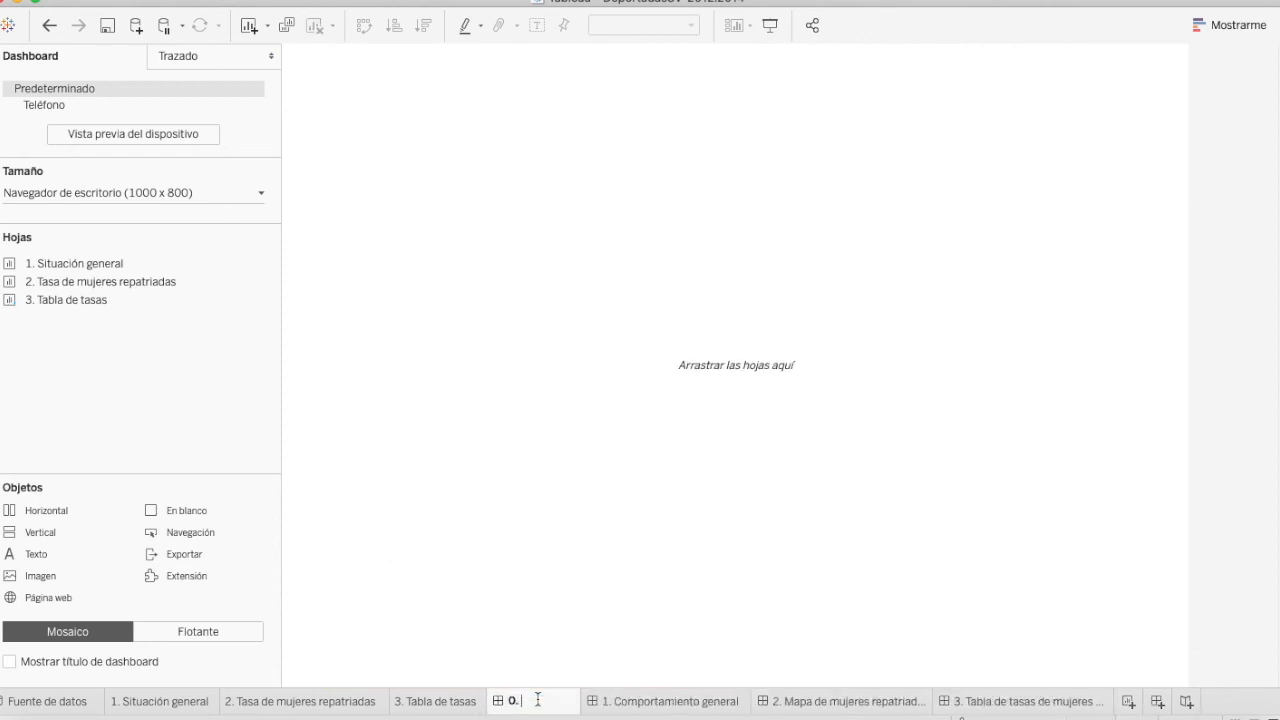
{"action": "key", "text": "BackSpace"}
{"action": "key", "text": "BackSpace"}
{"action": "key", "text": "BackSpace"}
{"action": "key", "text": "BackSpace"}
{"action": "key", "text": "BackSpace"}
{"action": "key", "text": "BackSpace"}
{"action": "key", "text": "BackSpace"}
{"action": "key", "text": "BackSpace"}
{"action": "type", "text": "Introducción"}
{"action": "key", "text": "Return"}
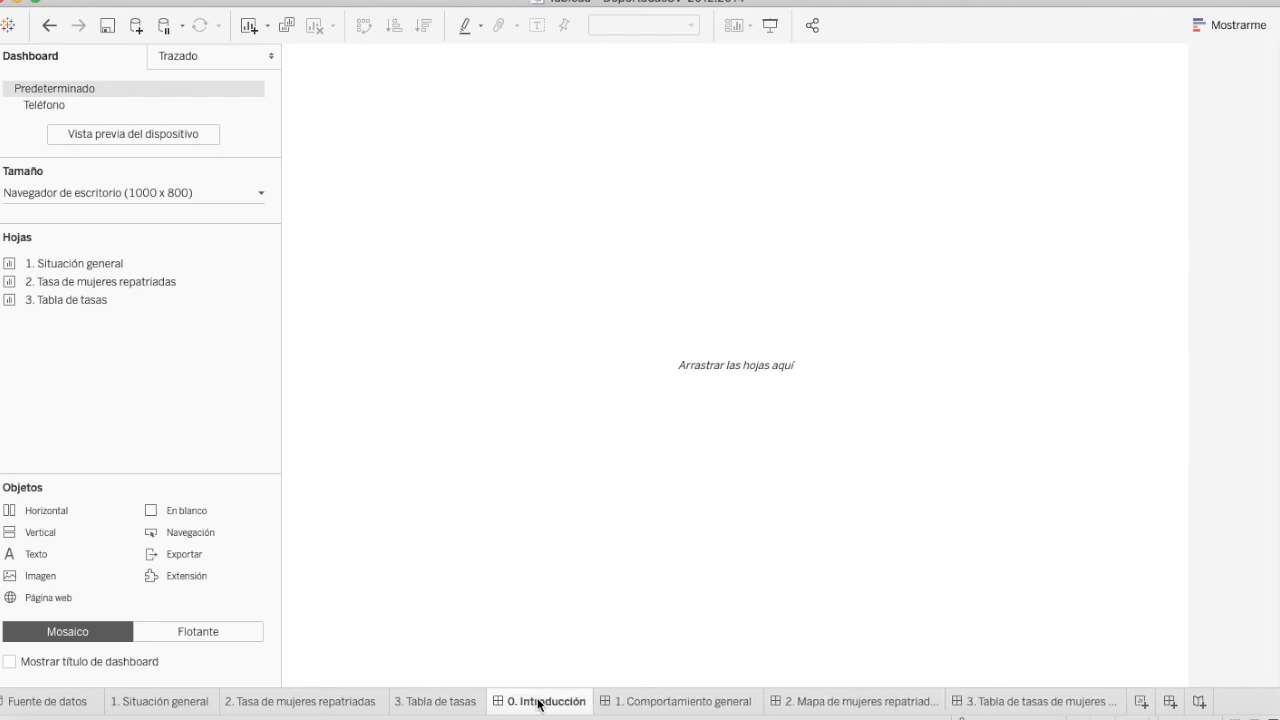
Add a text object to the introduction dashboard and paste into it the full "Consideraciones generales" note copied from Simplenote.
{"action": "left_click_drag", "start_coordinate": [50, 554], "coordinate": [617, 409]}
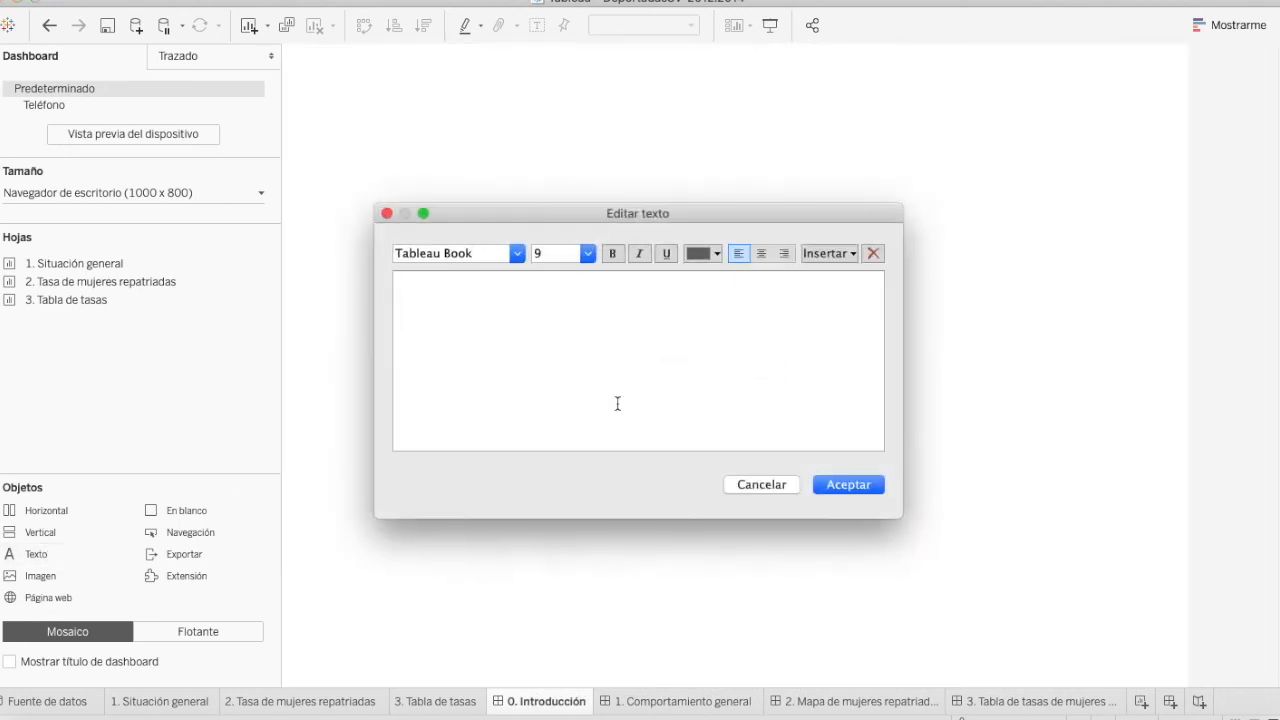
{"action": "double_click", "coordinate": [745, 213]}
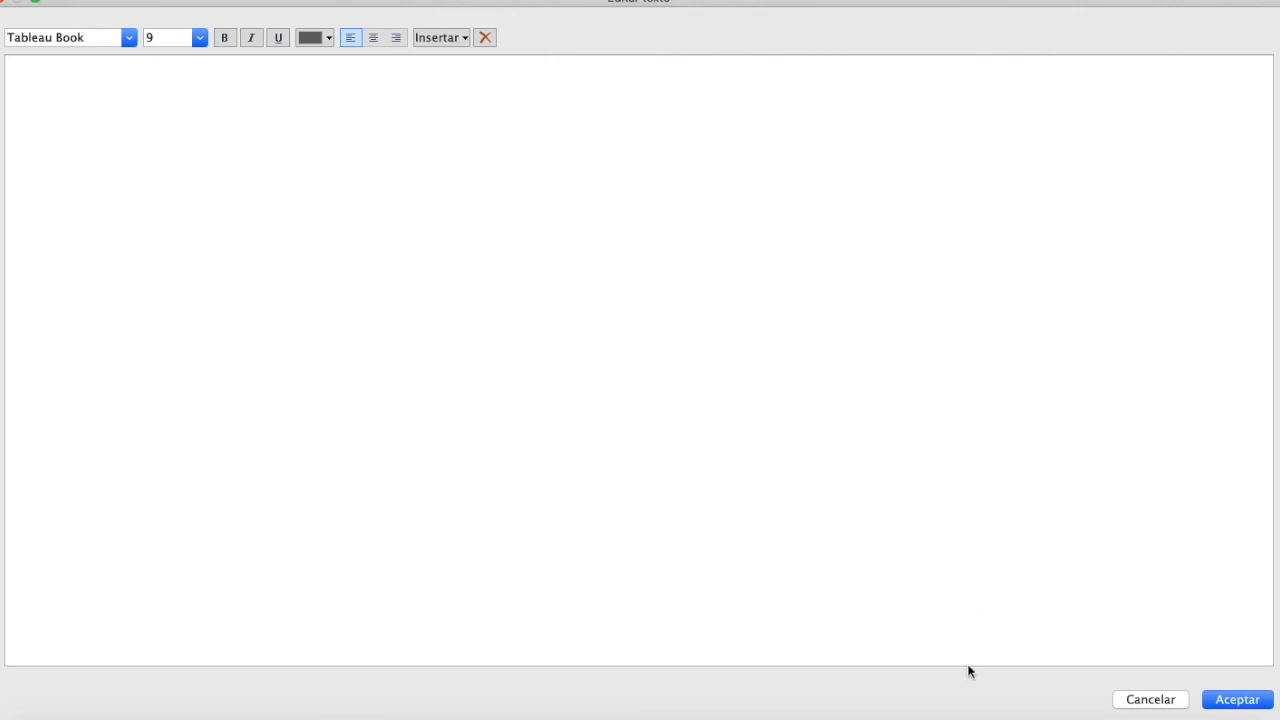
{"action": "left_click", "coordinate": [826, 662]}
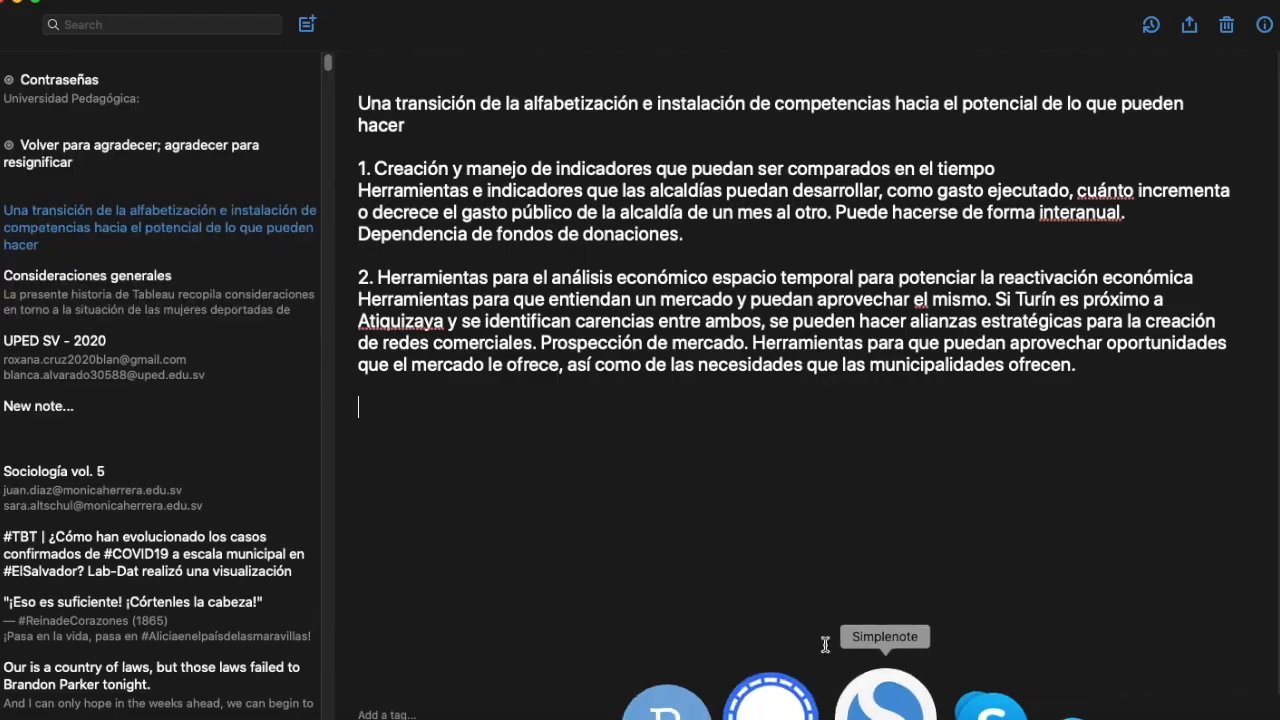
{"action": "left_click", "coordinate": [126, 163]}
{"action": "left_click", "coordinate": [178, 289]}
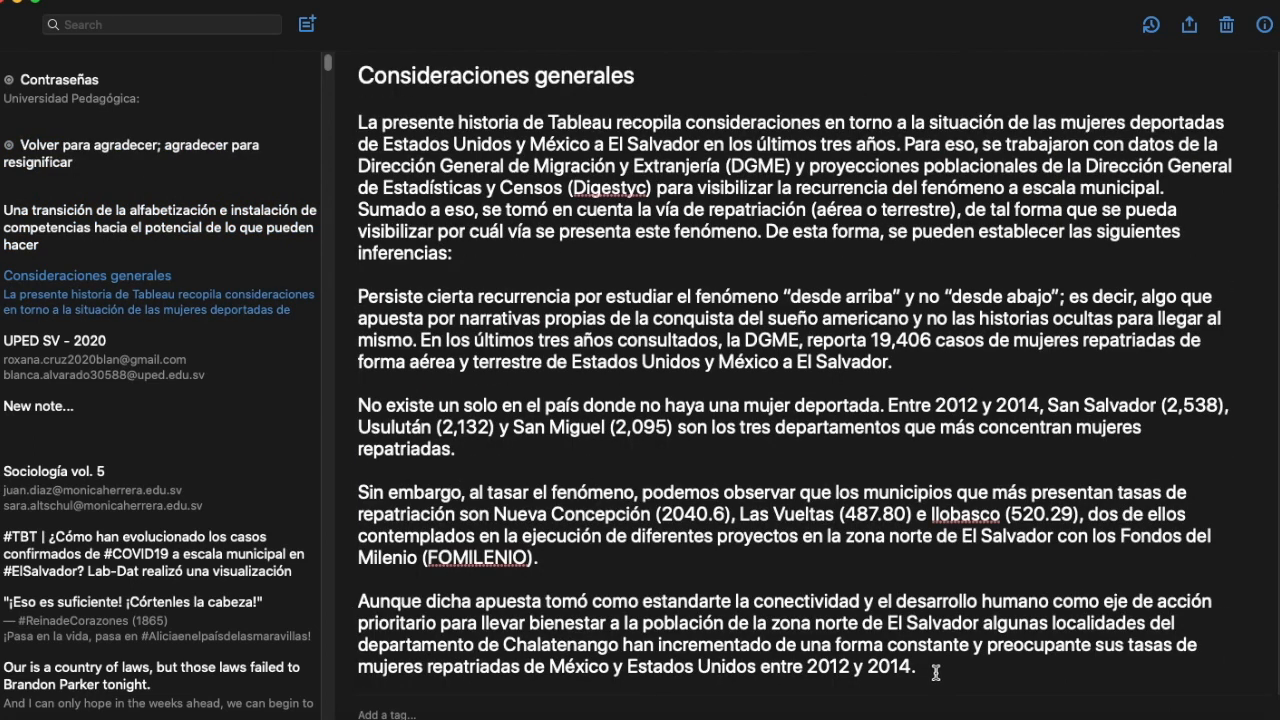
{"action": "left_click_drag", "start_coordinate": [933, 672], "coordinate": [770, 545]}
{"action": "left_click_drag", "start_coordinate": [938, 666], "coordinate": [355, 80]}
{"action": "key", "text": "super+c"}
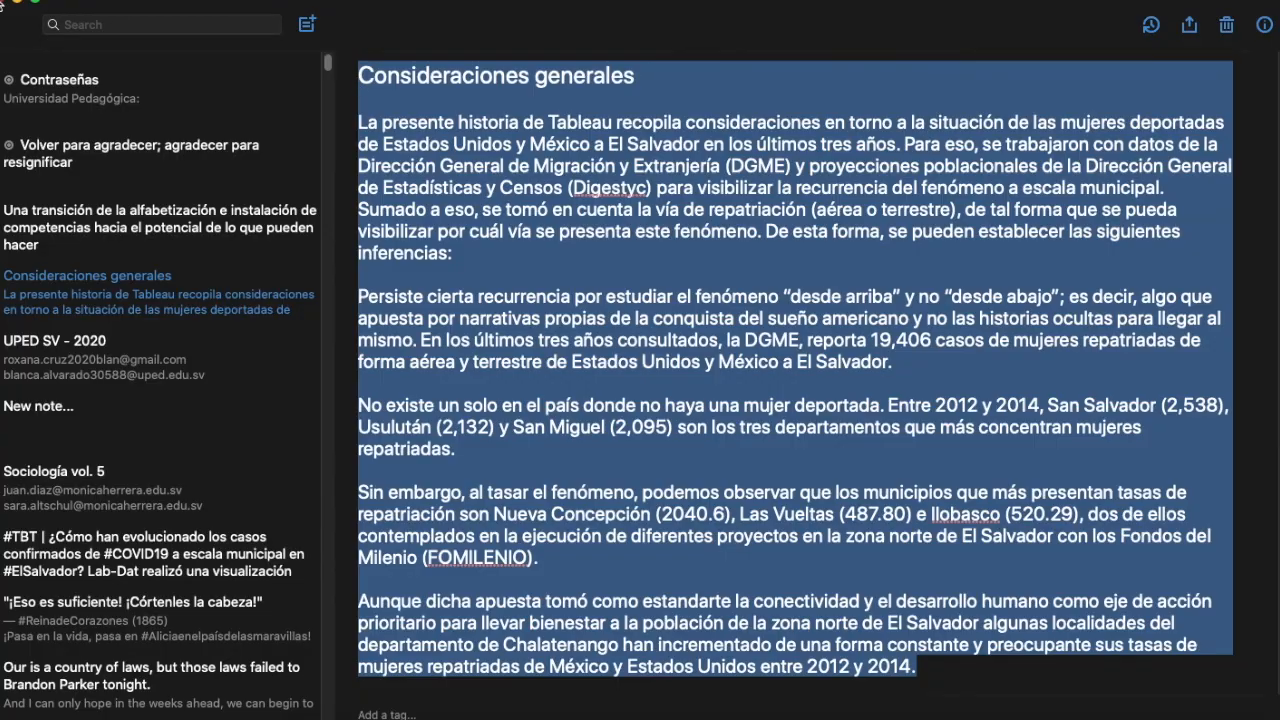
{"action": "left_click", "coordinate": [2, 4]}
{"action": "left_click", "coordinate": [190, 167]}
{"action": "key", "text": "super+v"}
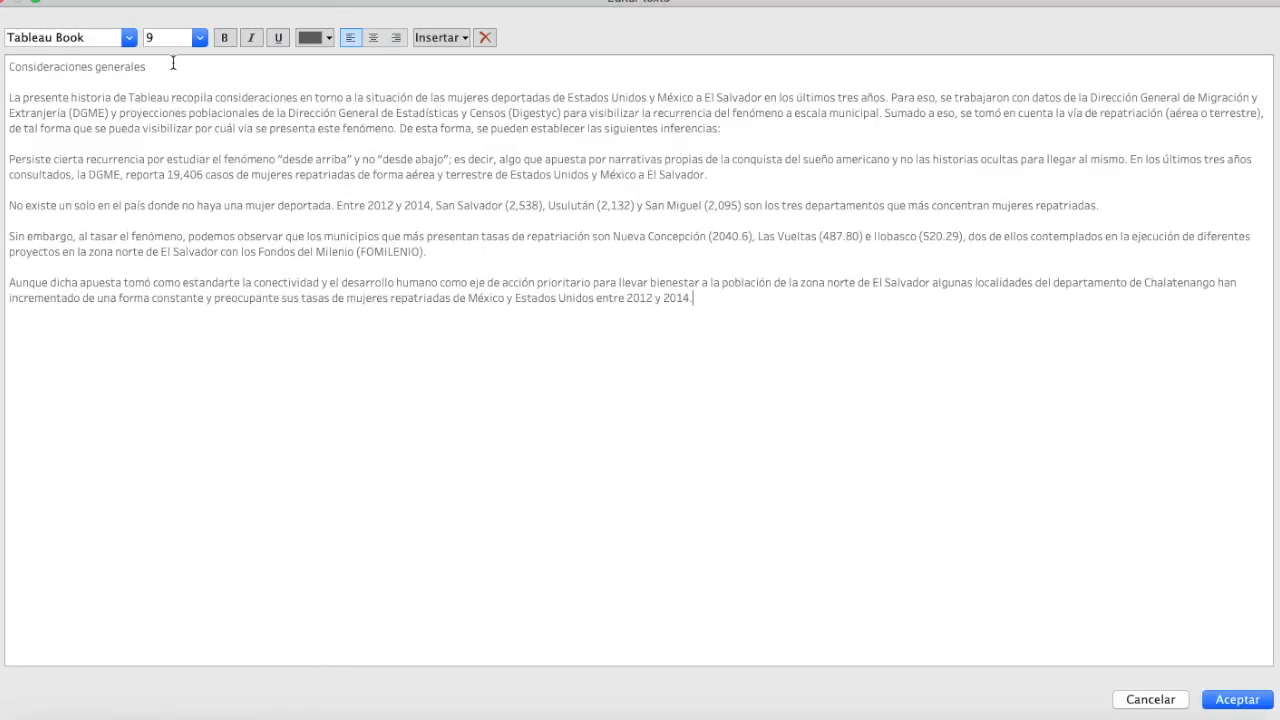
Format the heading "Consideraciones generales" in Tableau Bold at size 14.
{"action": "left_click_drag", "start_coordinate": [173, 63], "coordinate": [8, 66]}
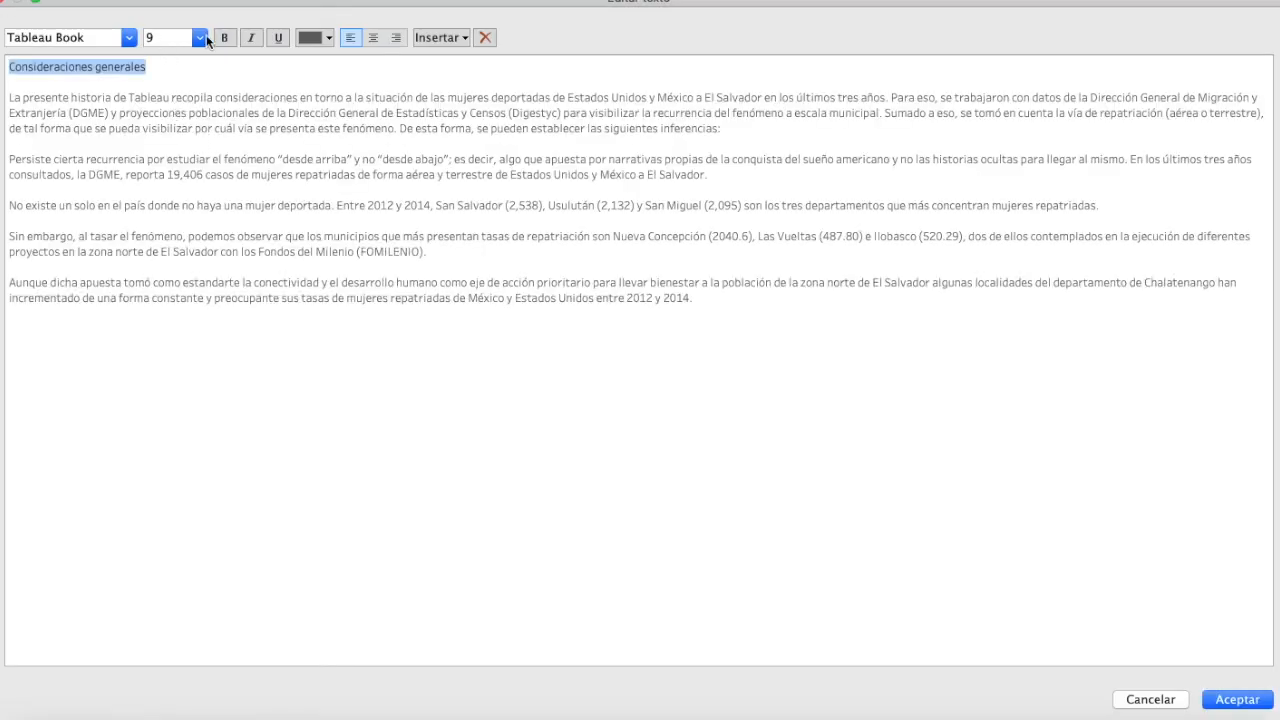
{"action": "left_click", "coordinate": [200, 38]}
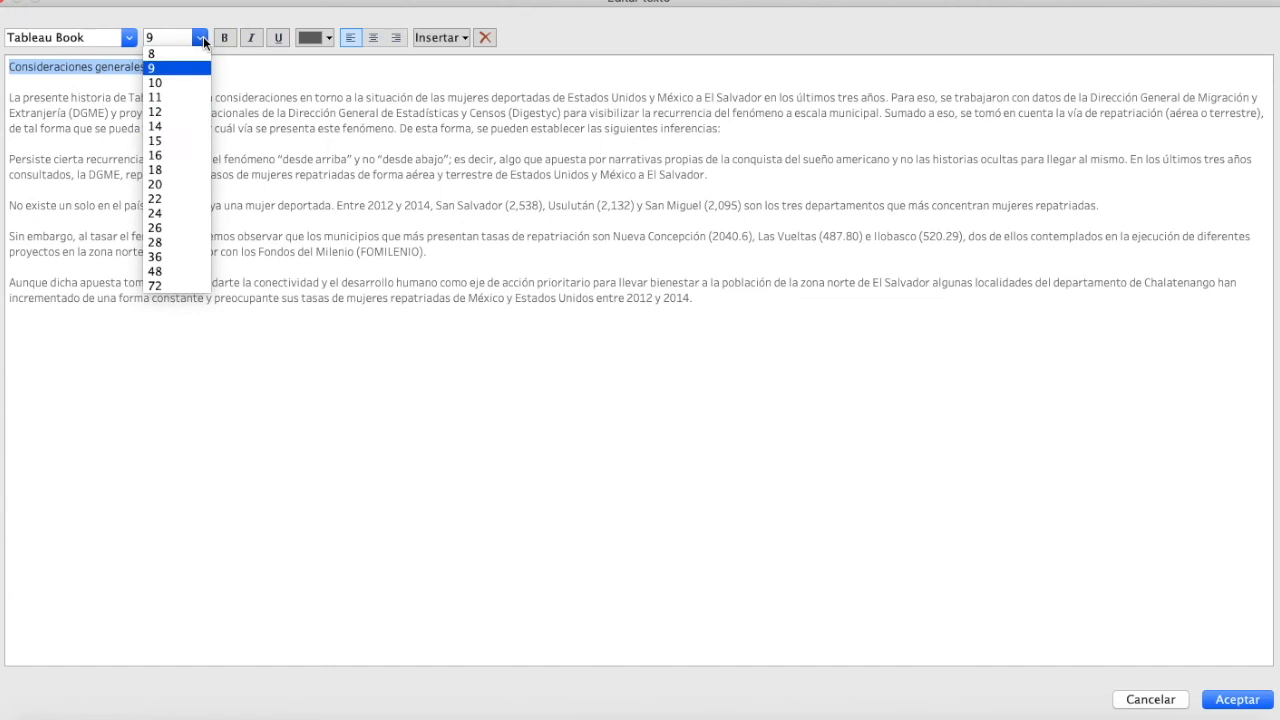
{"action": "left_click", "coordinate": [197, 129]}
{"action": "left_click", "coordinate": [128, 38]}
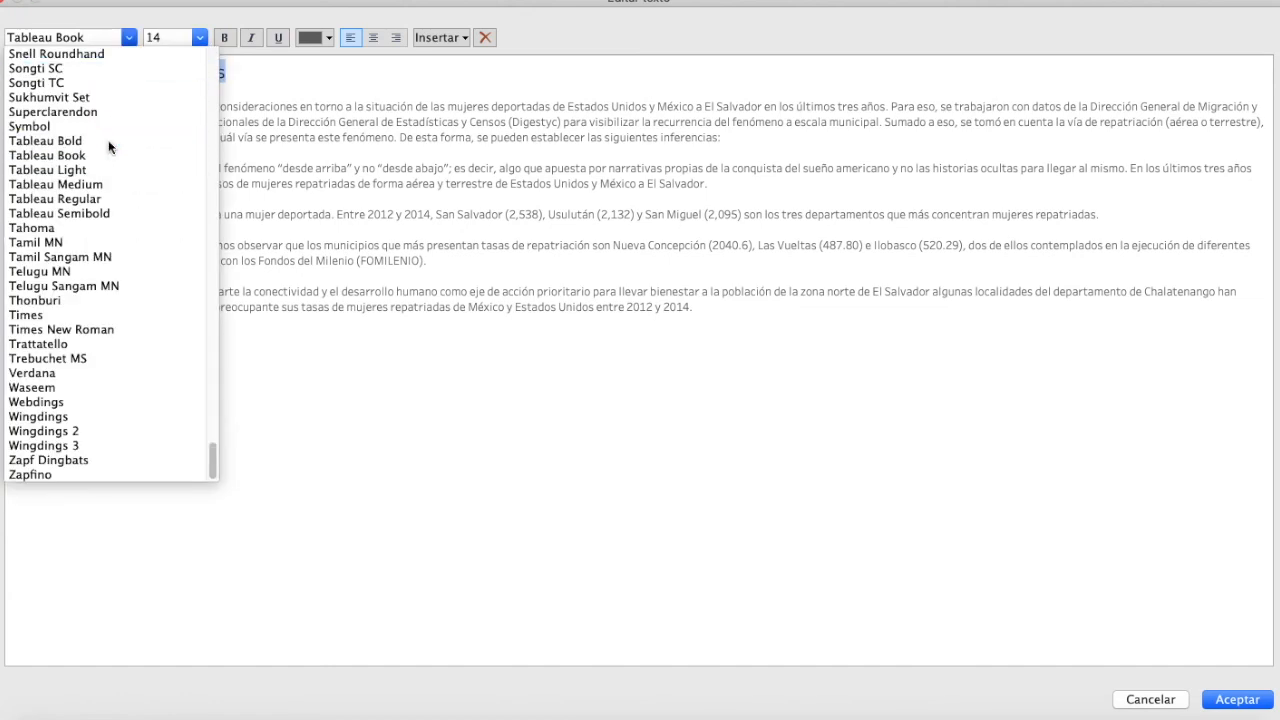
{"action": "left_click", "coordinate": [29, 143]}
{"action": "left_click", "coordinate": [391, 260]}
Set all body paragraphs below the heading to font size 14.
{"action": "left_click_drag", "start_coordinate": [702, 313], "coordinate": [30, 105]}
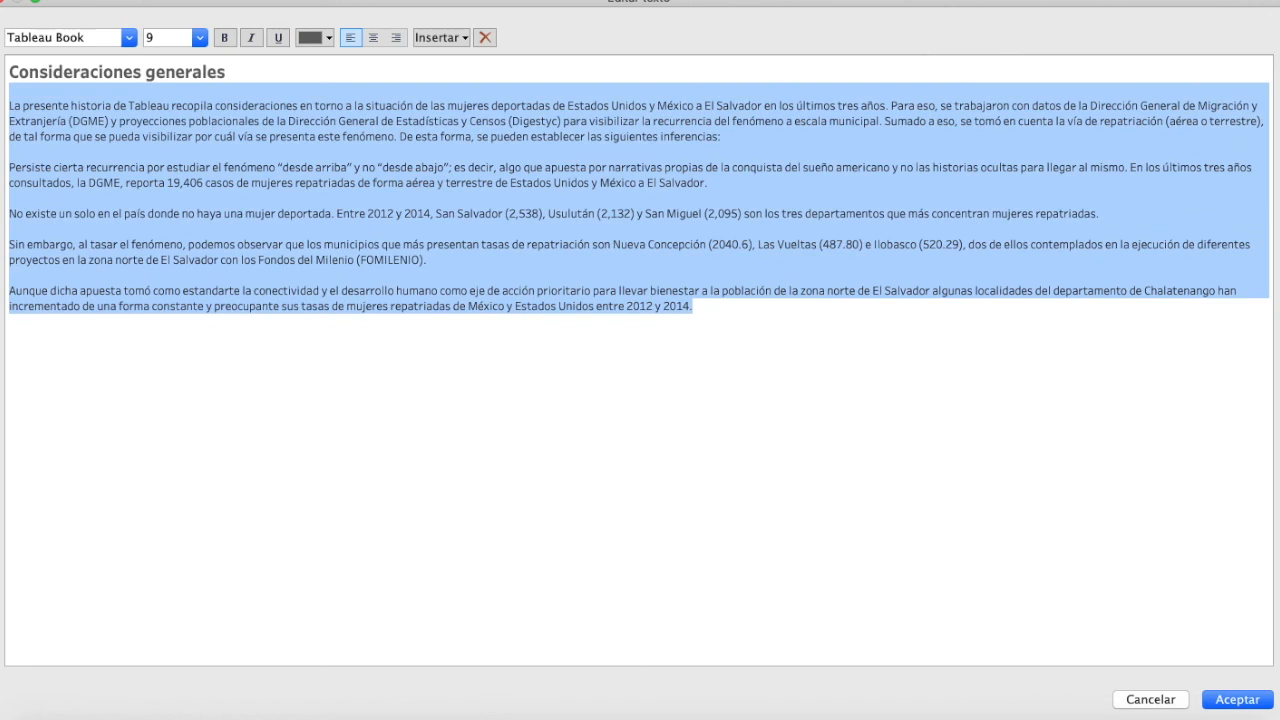
{"action": "left_click", "coordinate": [715, 307]}
{"action": "left_click_drag", "start_coordinate": [715, 307], "coordinate": [108, 98]}
{"action": "left_click", "coordinate": [200, 38]}
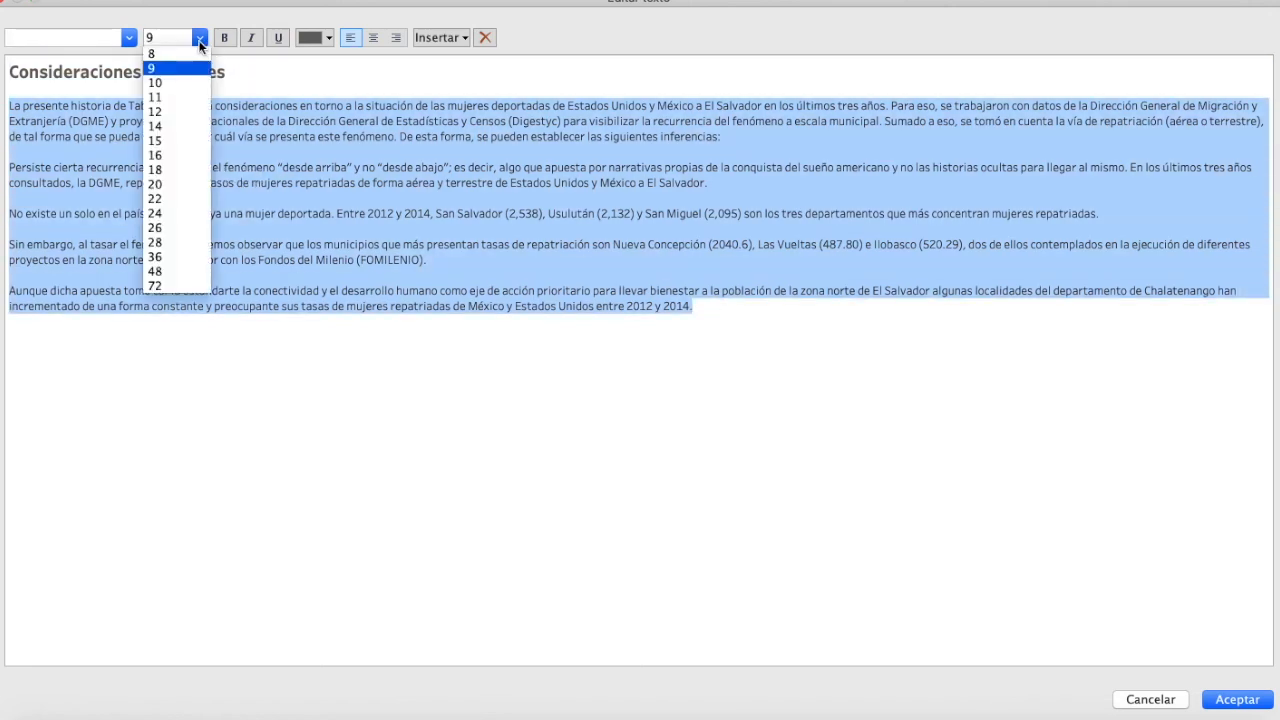
{"action": "left_click", "coordinate": [184, 126]}
{"action": "left_click", "coordinate": [271, 241]}
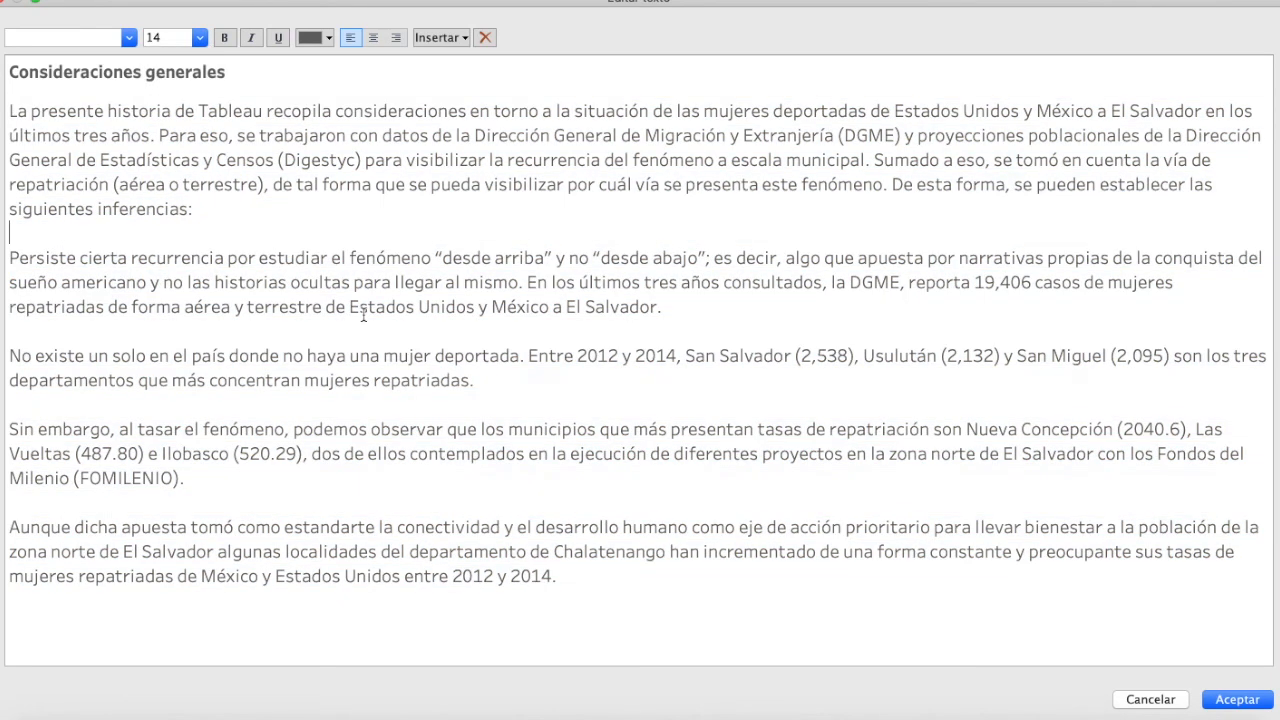
Change the colour of the body paragraphs to a darker, near-black grey.
{"action": "left_click_drag", "start_coordinate": [591, 570], "coordinate": [306, 80]}
{"action": "left_click", "coordinate": [313, 37]}
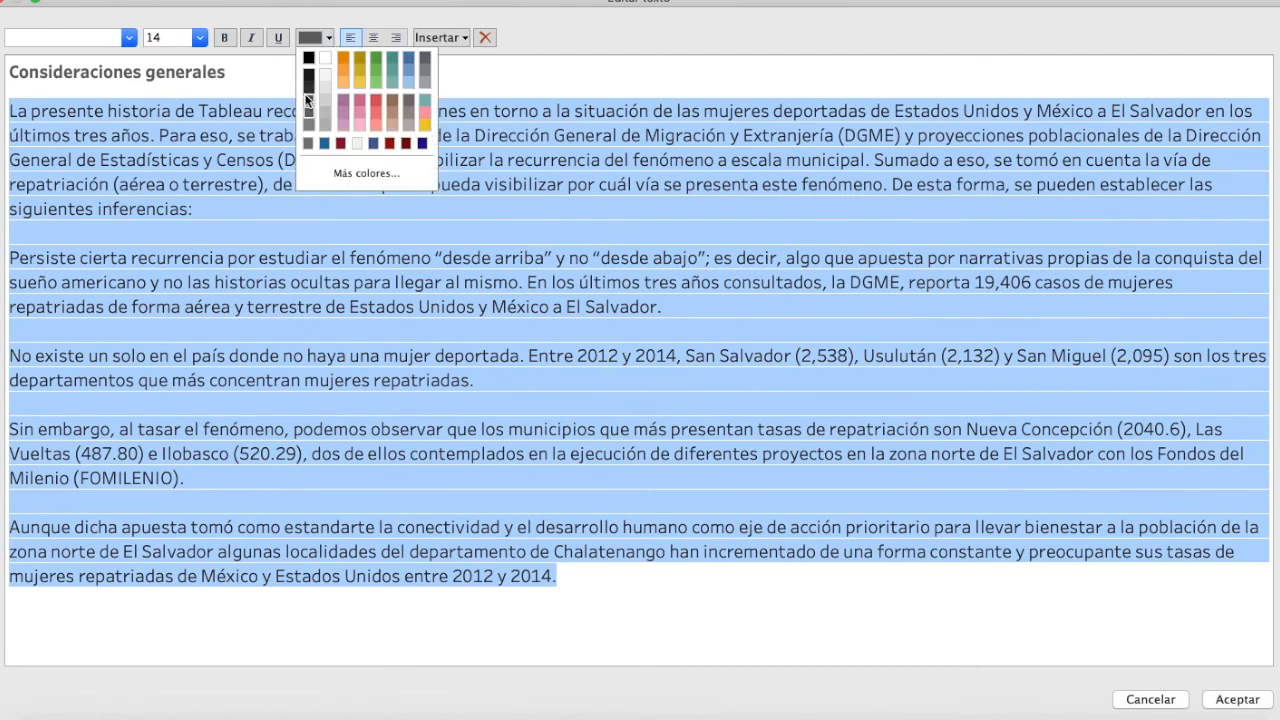
{"action": "left_click", "coordinate": [308, 79]}
{"action": "left_click", "coordinate": [355, 288]}
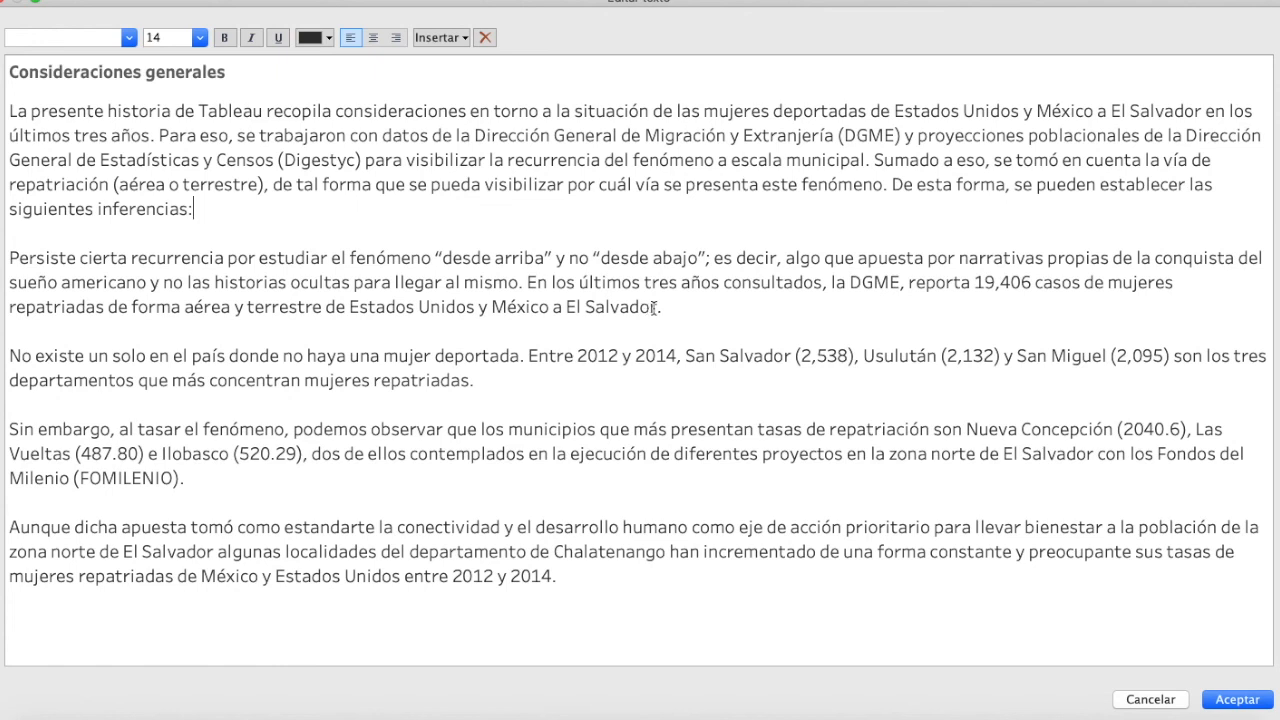
Bold and underline the phrase from "la DGME" to "El Salvador." in the second paragraph and remove the comma after "DGME".
{"action": "left_click_drag", "start_coordinate": [718, 310], "coordinate": [828, 286]}
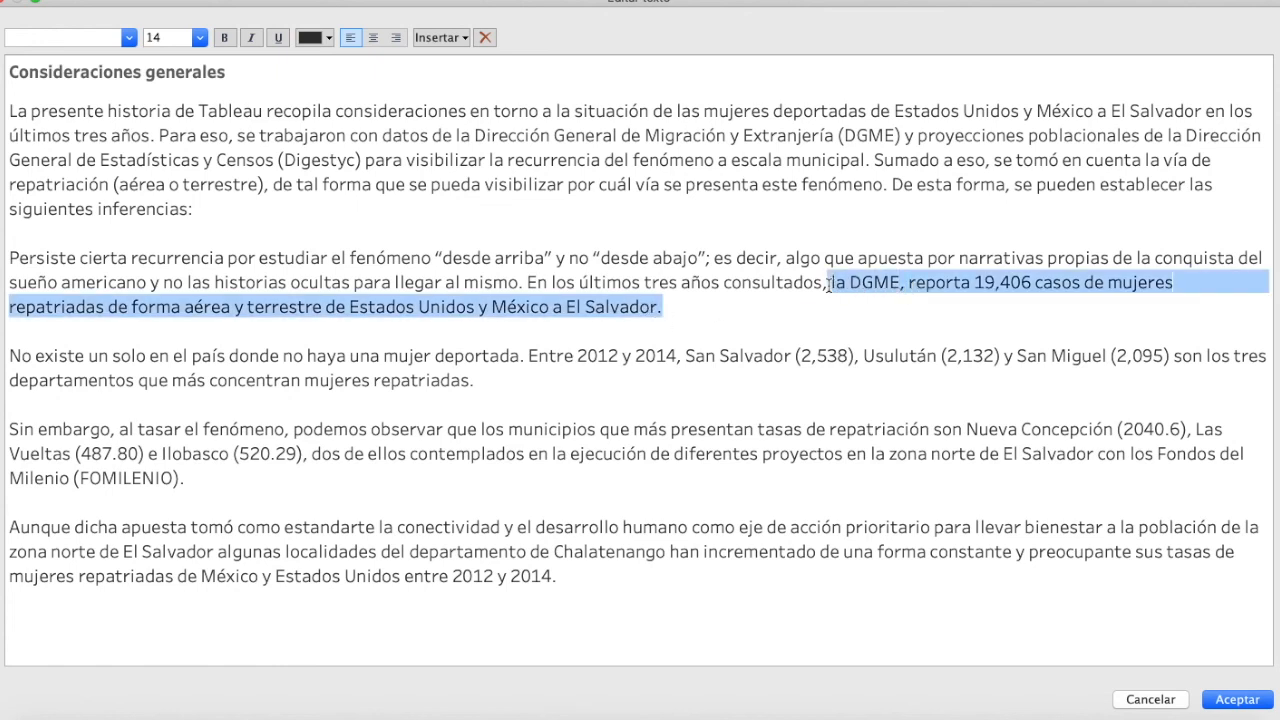
{"action": "left_click", "coordinate": [877, 330]}
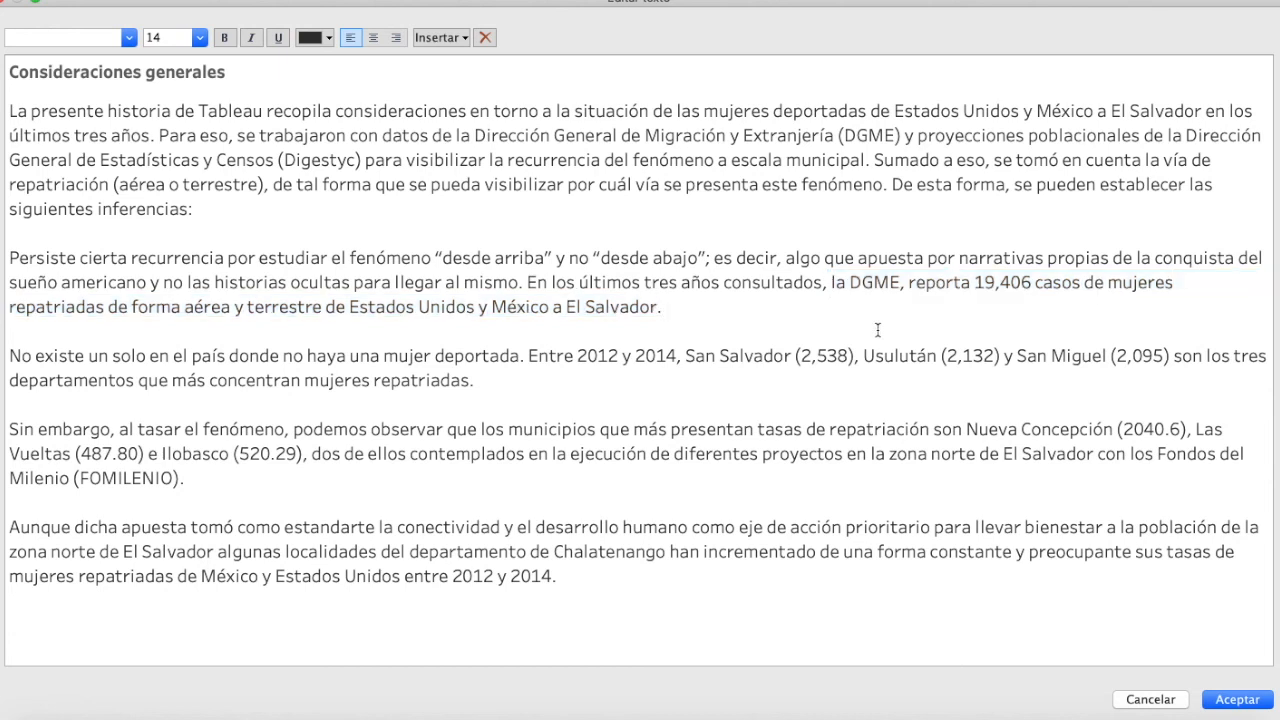
{"action": "left_click", "coordinate": [831, 284], "text": "shift"}
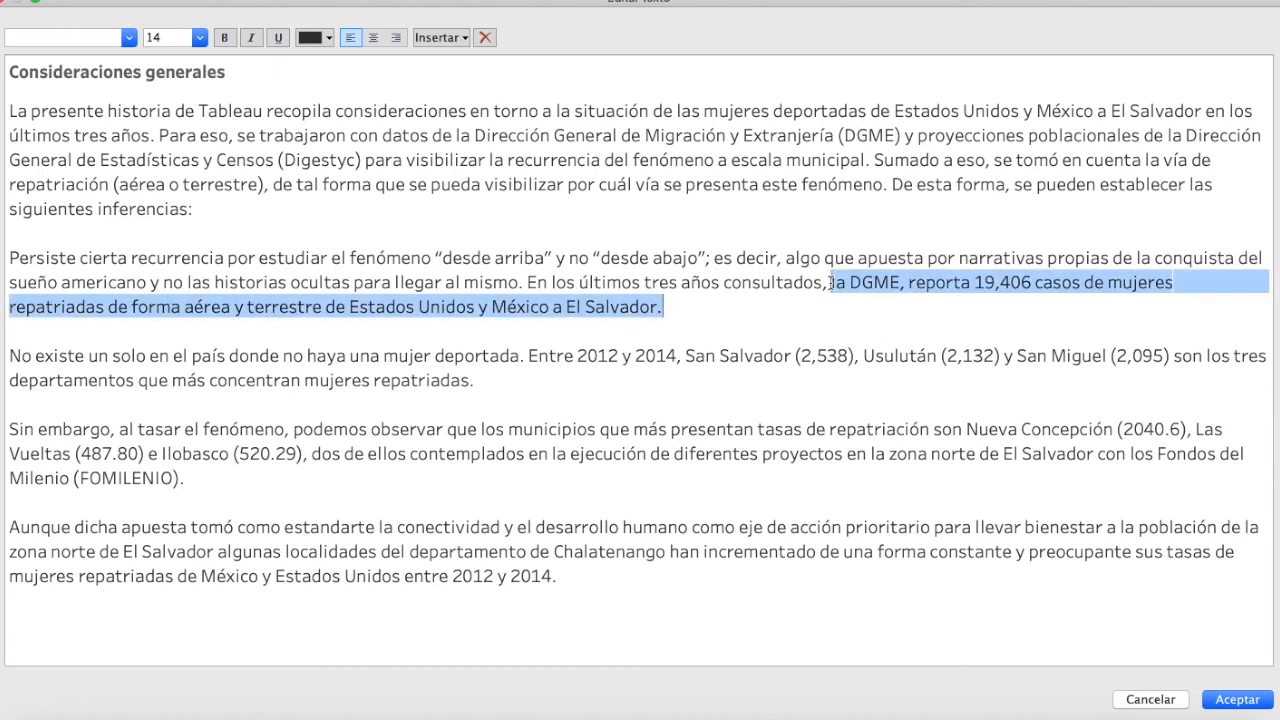
{"action": "key", "text": "super+b"}
{"action": "key", "text": "super+u"}
{"action": "left_click", "coordinate": [904, 288]}
{"action": "key", "text": "BackSpace"}
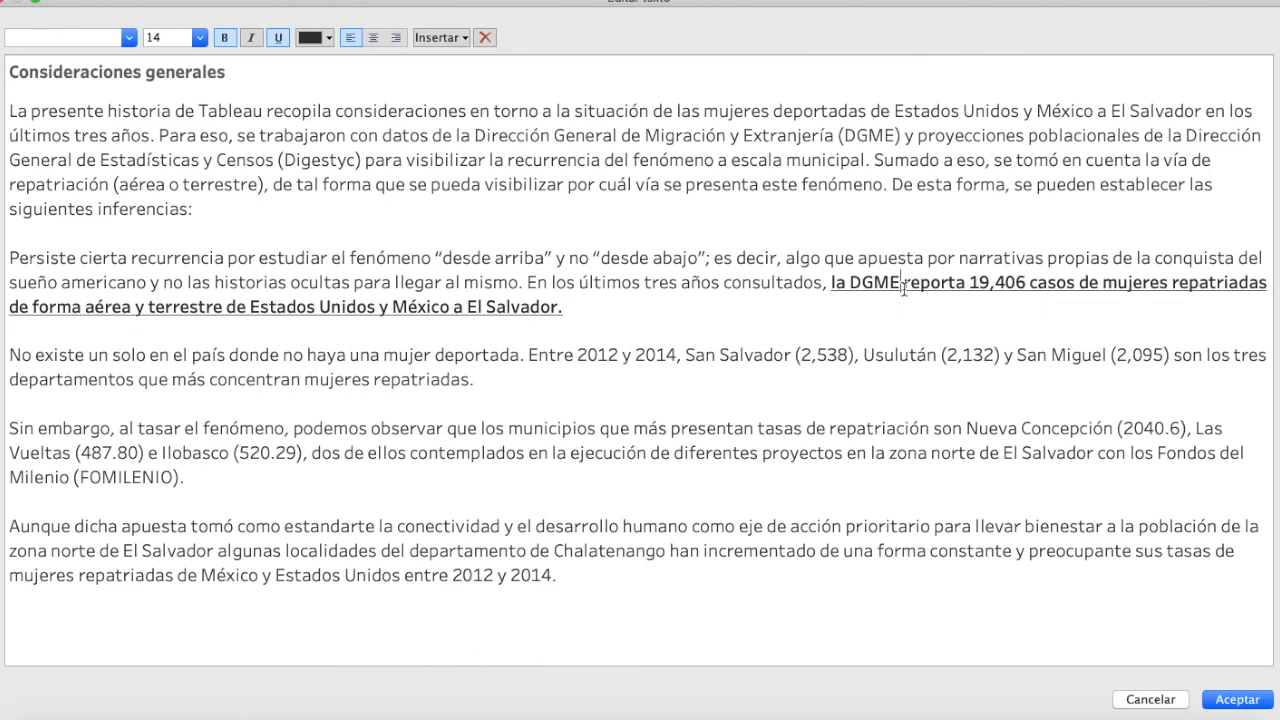
Bold and underline "Entre 2012 y 2014, San Salvador (2,538), Usulután (2,132) y San Miguel (2,095)".
{"action": "left_click_drag", "start_coordinate": [528, 355], "coordinate": [1170, 362]}
{"action": "key", "text": "super+b"}
{"action": "key", "text": "super+u"}
{"action": "left_click", "coordinate": [606, 432]}
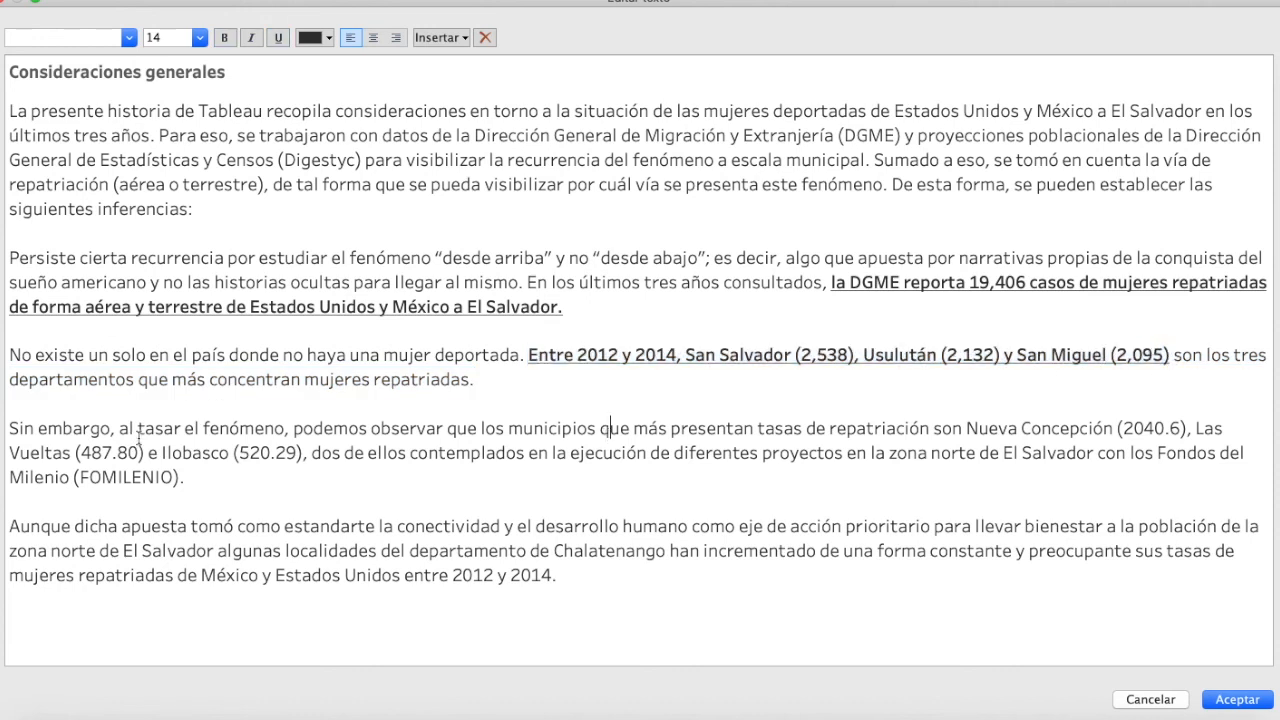
Bold and underline "Nueva Concepción (2040.6), Las Vueltas (487.80) e Ilobasco (520.29)," in the paragraph on municipal rates.
{"action": "left_click_drag", "start_coordinate": [966, 428], "coordinate": [307, 452]}
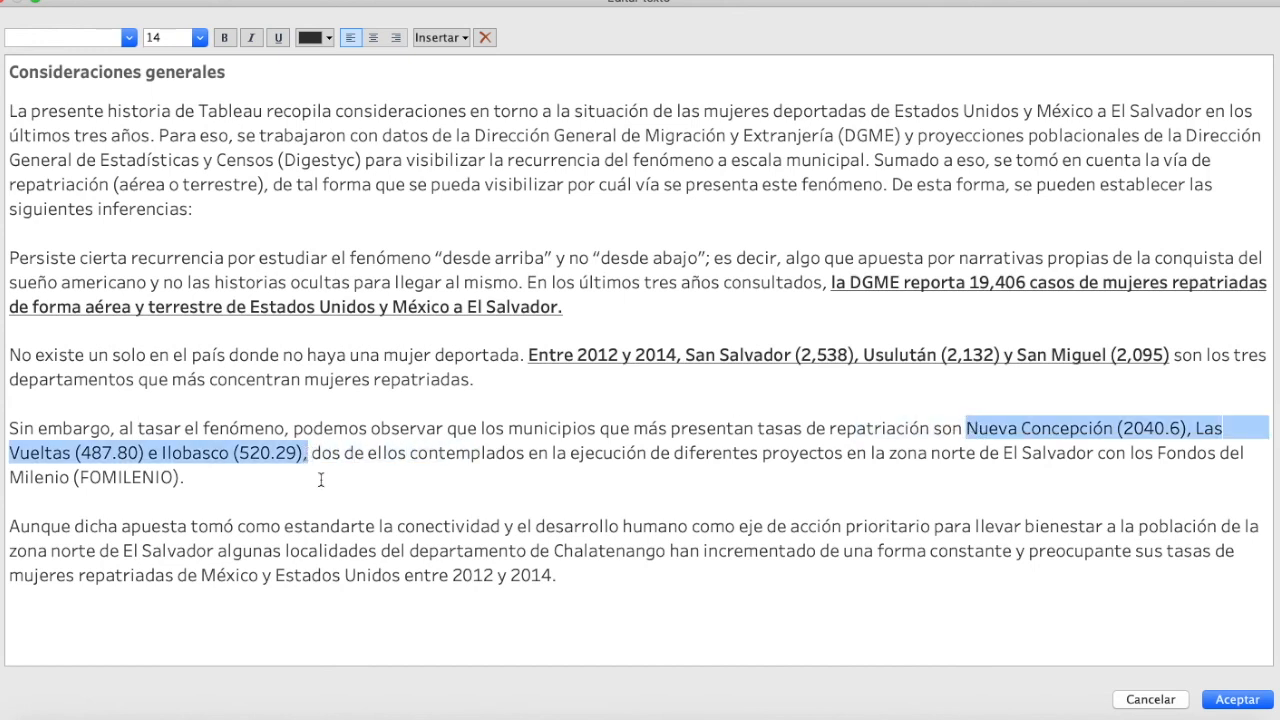
{"action": "key", "text": "super+b"}
{"action": "key", "text": "super+u"}
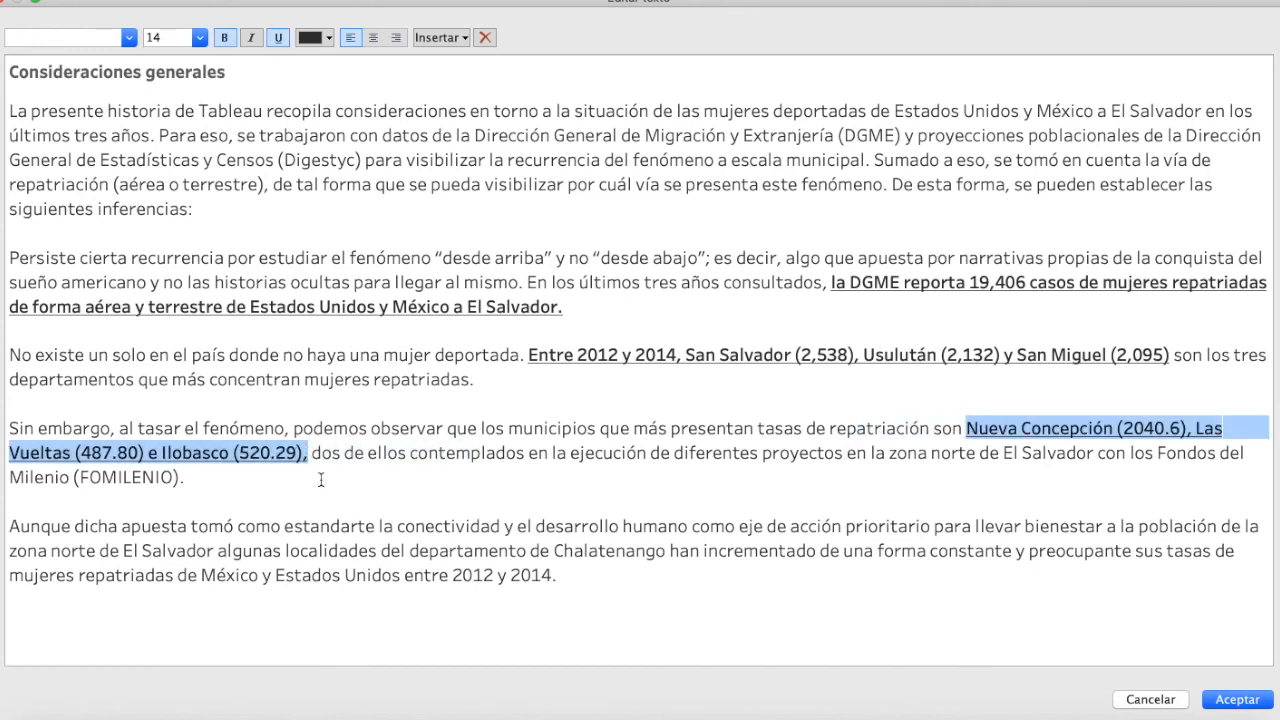
{"action": "left_click", "coordinate": [529, 508]}
{"action": "left_click", "coordinate": [72, 428]}
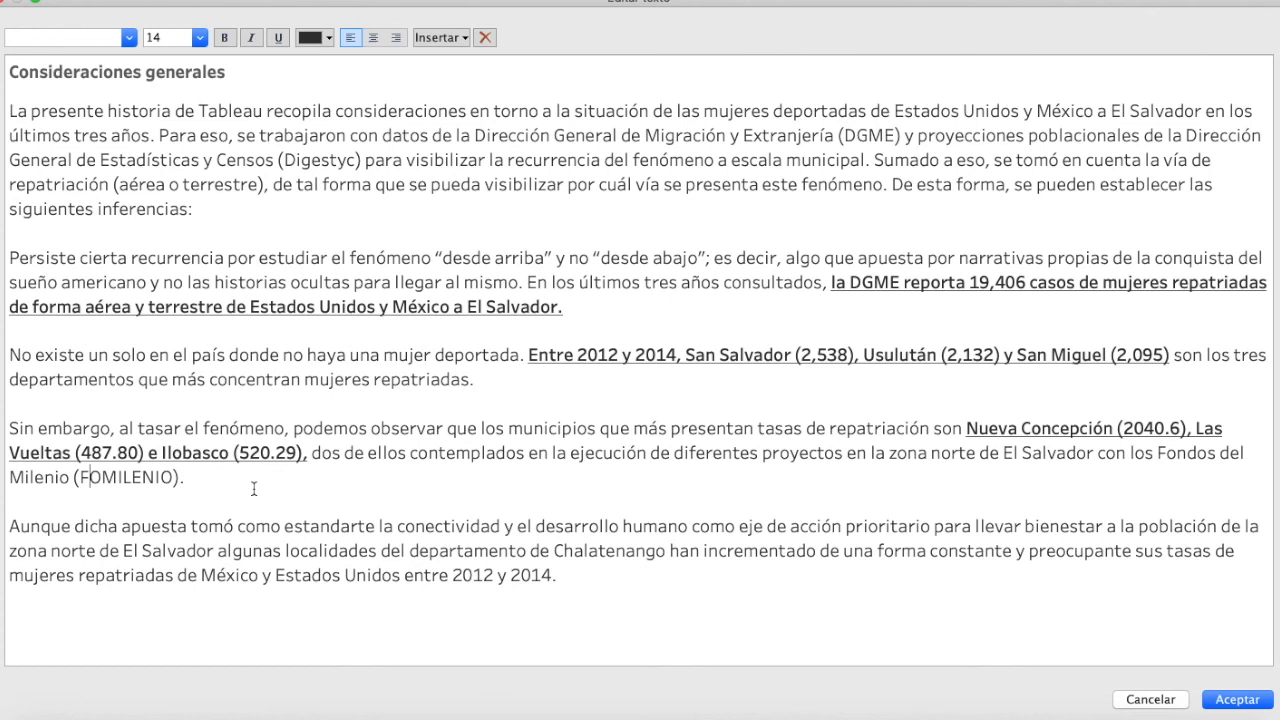
Bold and underline "Fondos del Milenio (FOMILENIO)." and apply the finished text to the introduction dashboard.
{"action": "left_click_drag", "start_coordinate": [206, 477], "coordinate": [1157, 454]}
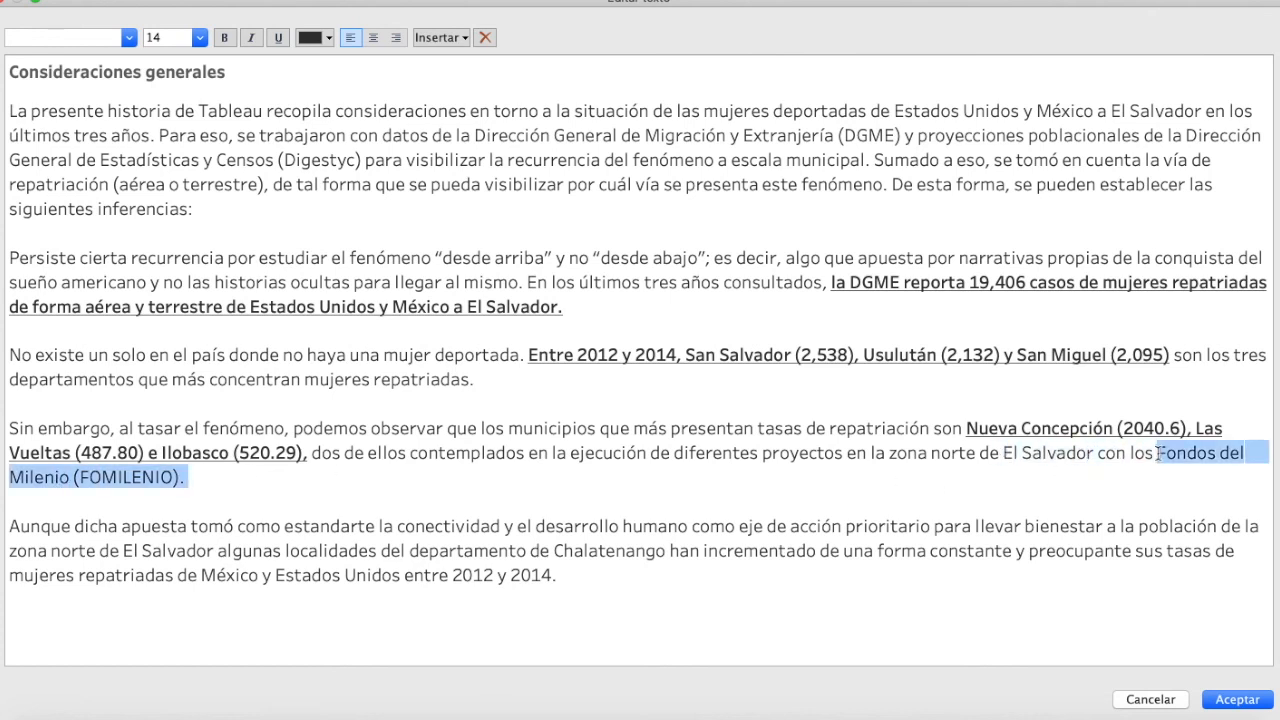
{"action": "key", "text": "super+b"}
{"action": "key", "text": "super+u"}
{"action": "left_click", "coordinate": [446, 530]}
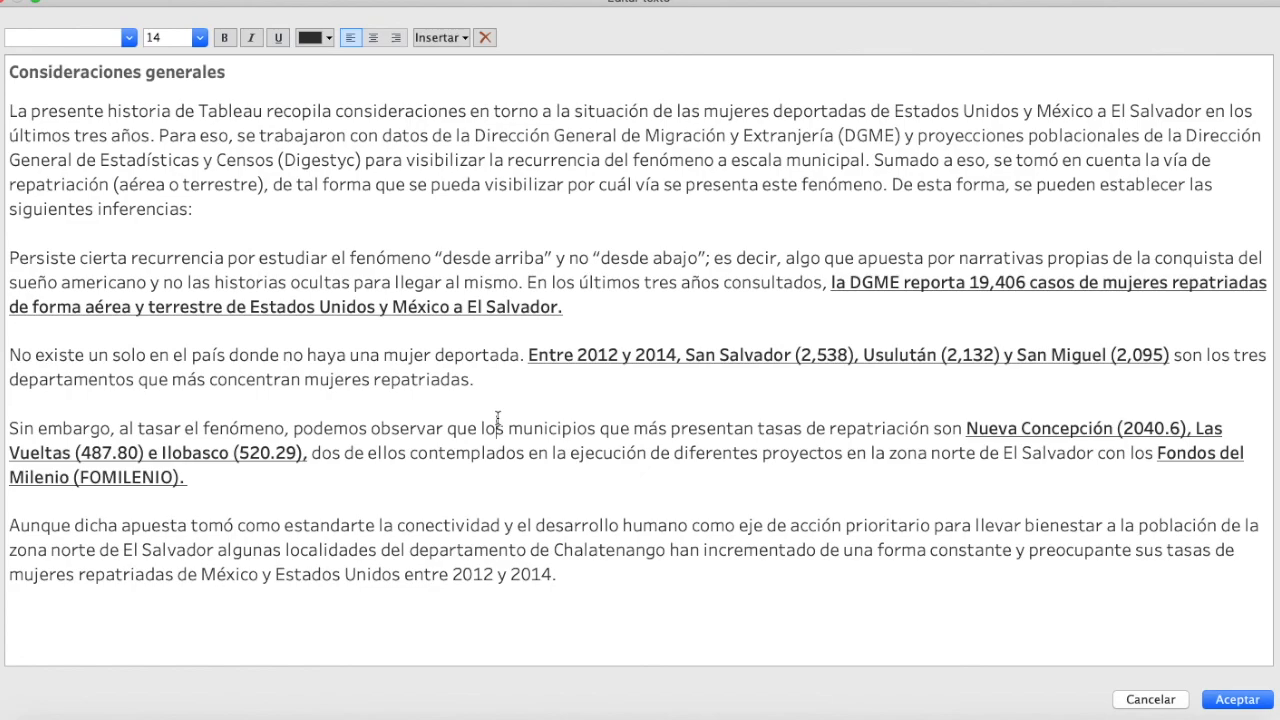
{"action": "left_click", "coordinate": [1237, 699]}
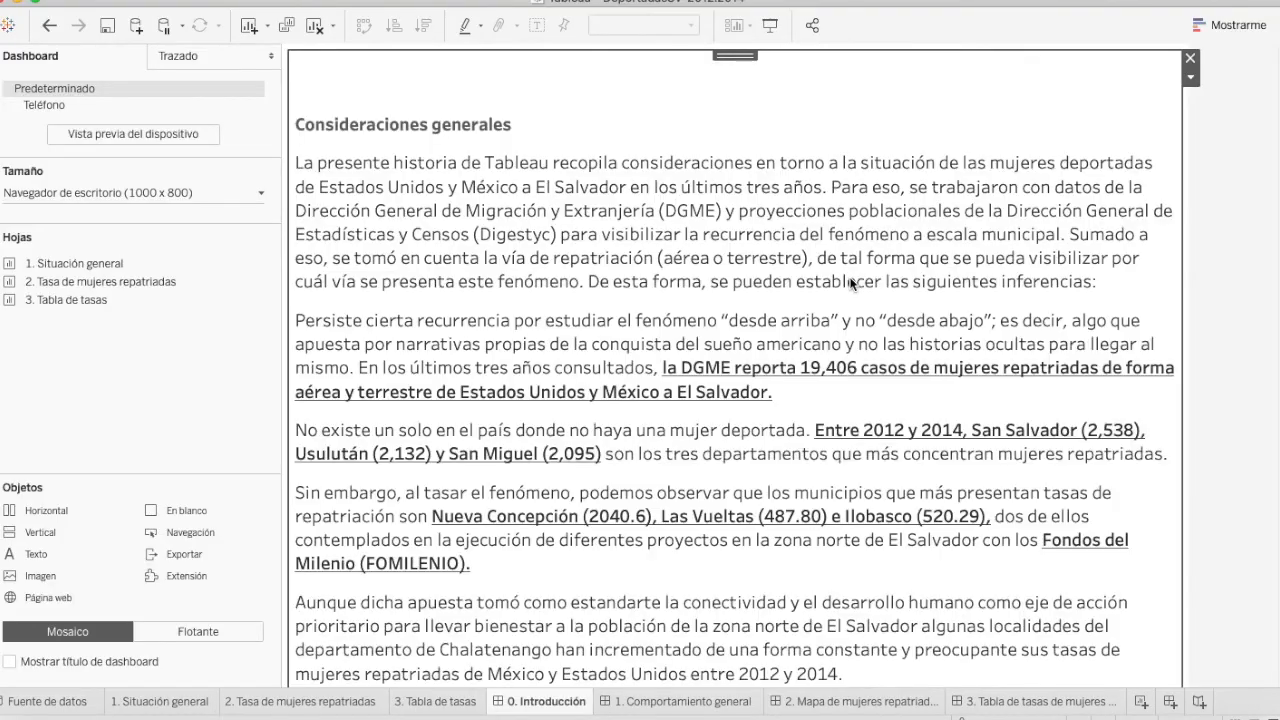
Review the introduction text's layout and compare it with the dashboard "2. Mapa de mujeres repatriadas".
{"action": "scroll", "coordinate": [1168, 371], "scroll_direction": "down", "scroll_amount": 3}
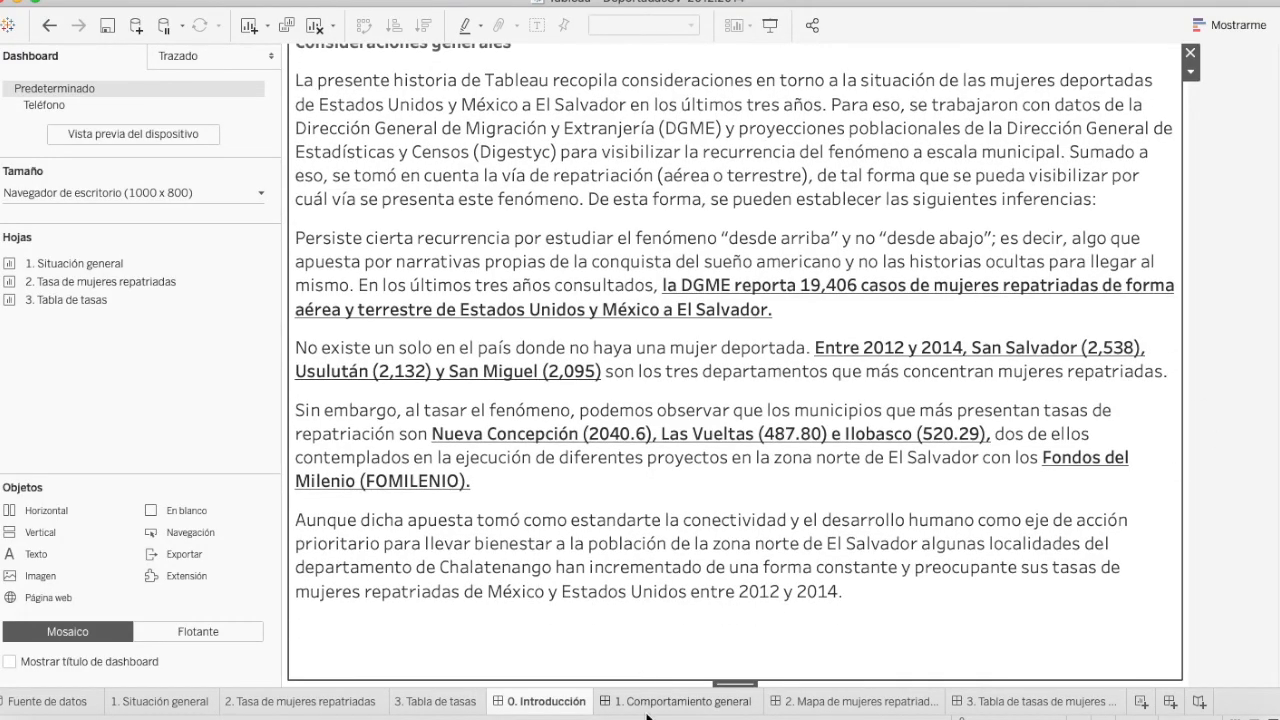
{"action": "left_click", "coordinate": [660, 702]}
{"action": "left_click", "coordinate": [808, 700]}
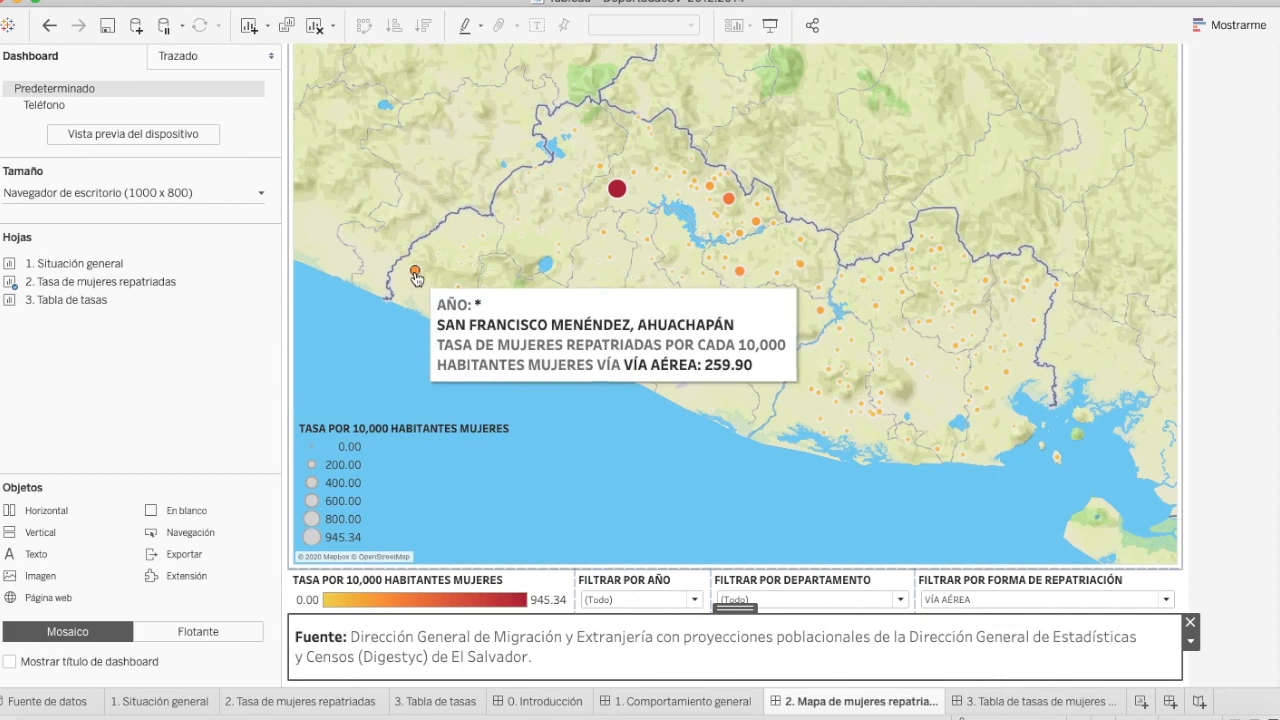
{"action": "scroll", "coordinate": [1238, 391], "scroll_direction": "up", "scroll_amount": 2}
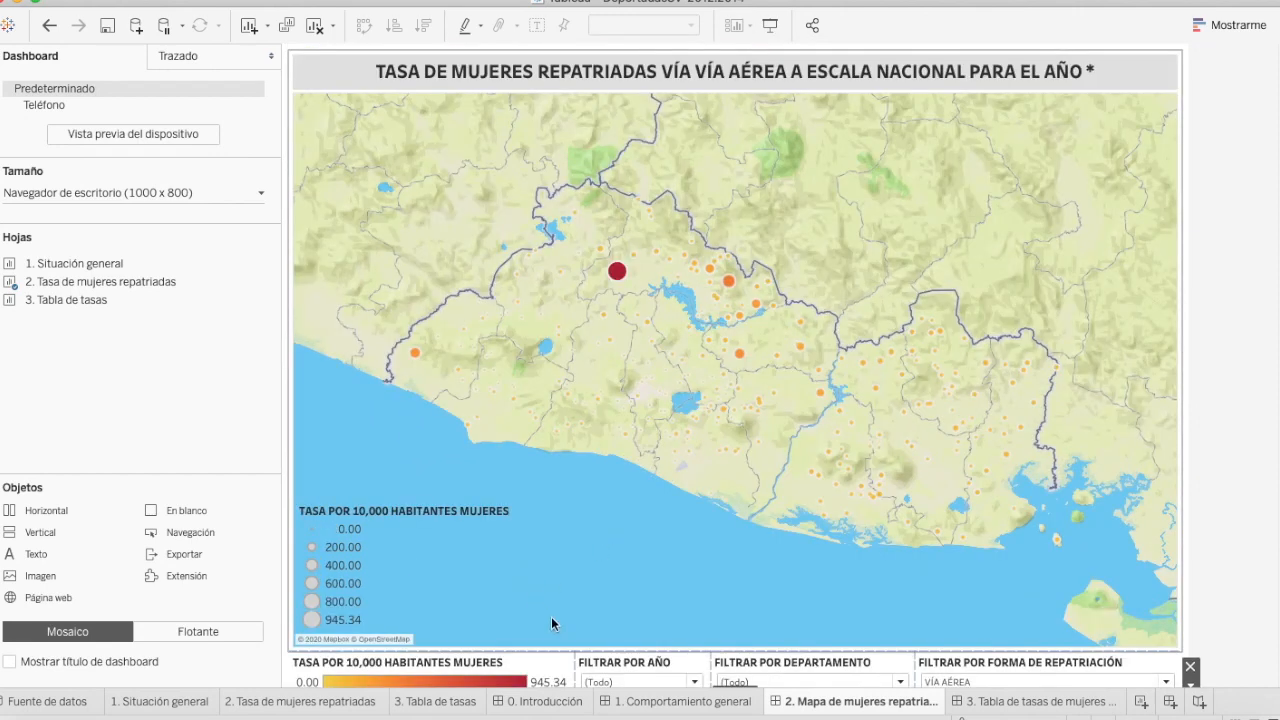
{"action": "left_click", "coordinate": [546, 701]}
{"action": "scroll", "coordinate": [1262, 375], "scroll_direction": "up", "scroll_amount": 2}
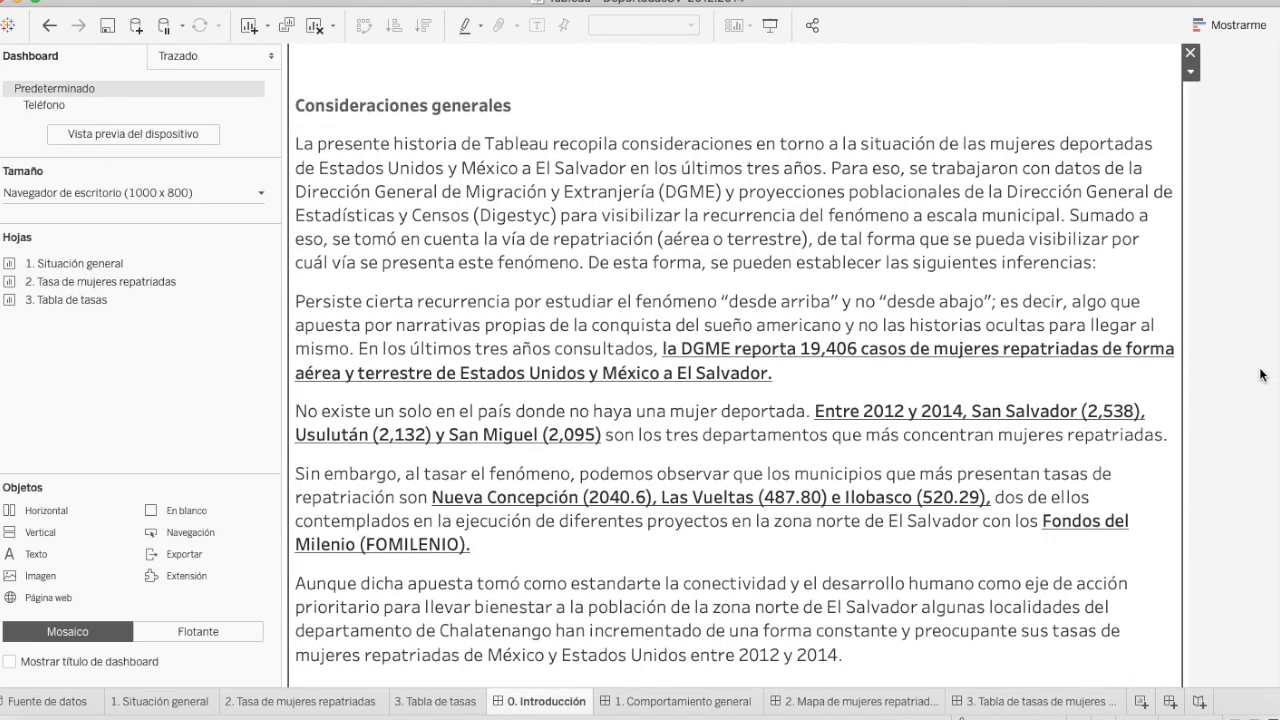
{"action": "left_click", "coordinate": [1262, 375]}
{"action": "left_click", "coordinate": [992, 411]}
{"action": "scroll", "coordinate": [1226, 340], "scroll_direction": "up", "scroll_amount": 2}
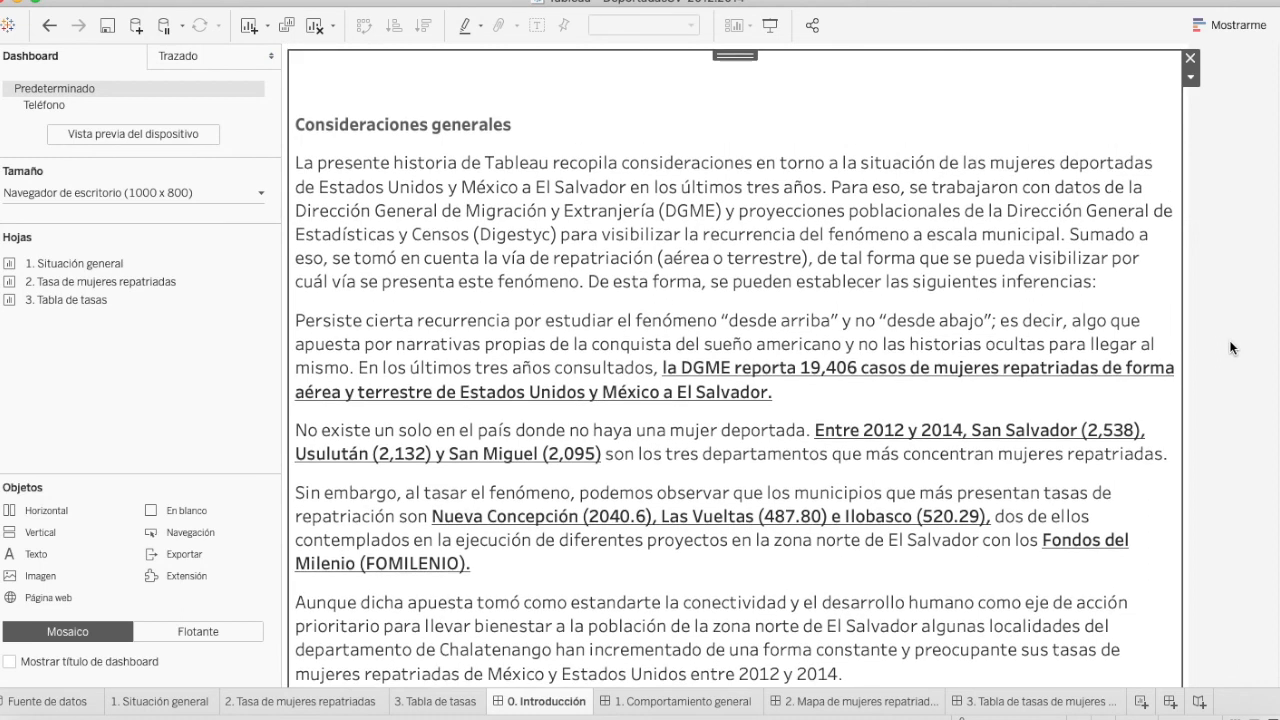
{"action": "double_click", "coordinate": [372, 148]}
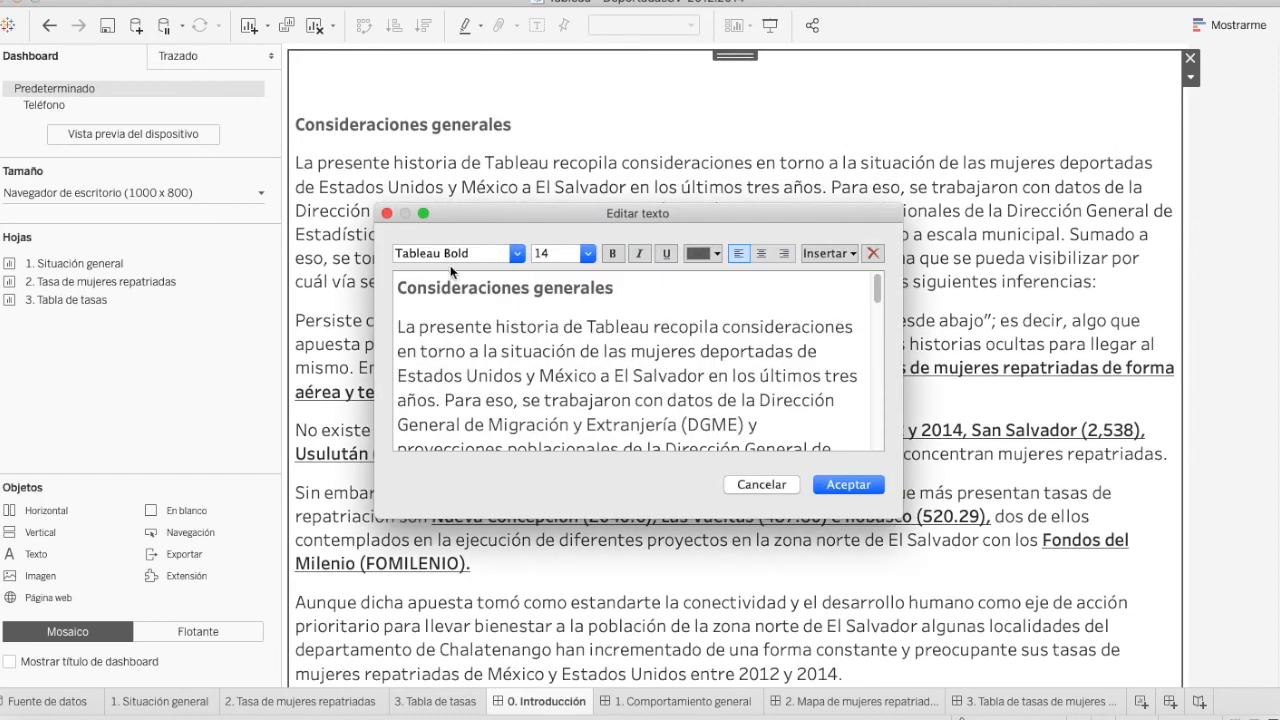
{"action": "triple_click", "coordinate": [651, 287]}
{"action": "left_click", "coordinate": [661, 326]}
{"action": "left_click", "coordinate": [848, 484]}
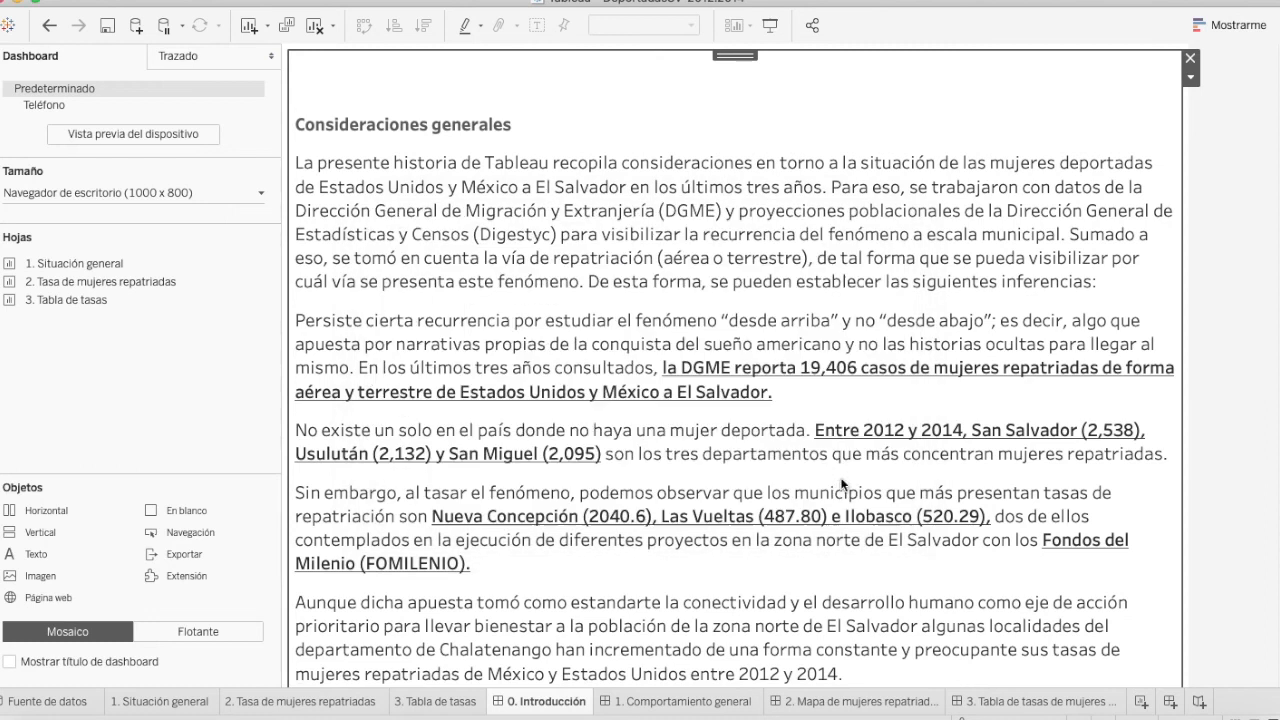
Check the introduction text from heading to last paragraph and add a new story to the workbook.
{"action": "left_click", "coordinate": [1213, 297]}
{"action": "scroll", "coordinate": [1200, 406], "scroll_direction": "down", "scroll_amount": 5}
{"action": "left_click", "coordinate": [594, 523]}
{"action": "scroll", "coordinate": [1249, 451], "scroll_direction": "up", "scroll_amount": 5}
{"action": "scroll", "coordinate": [1205, 390], "scroll_direction": "down", "scroll_amount": 5}
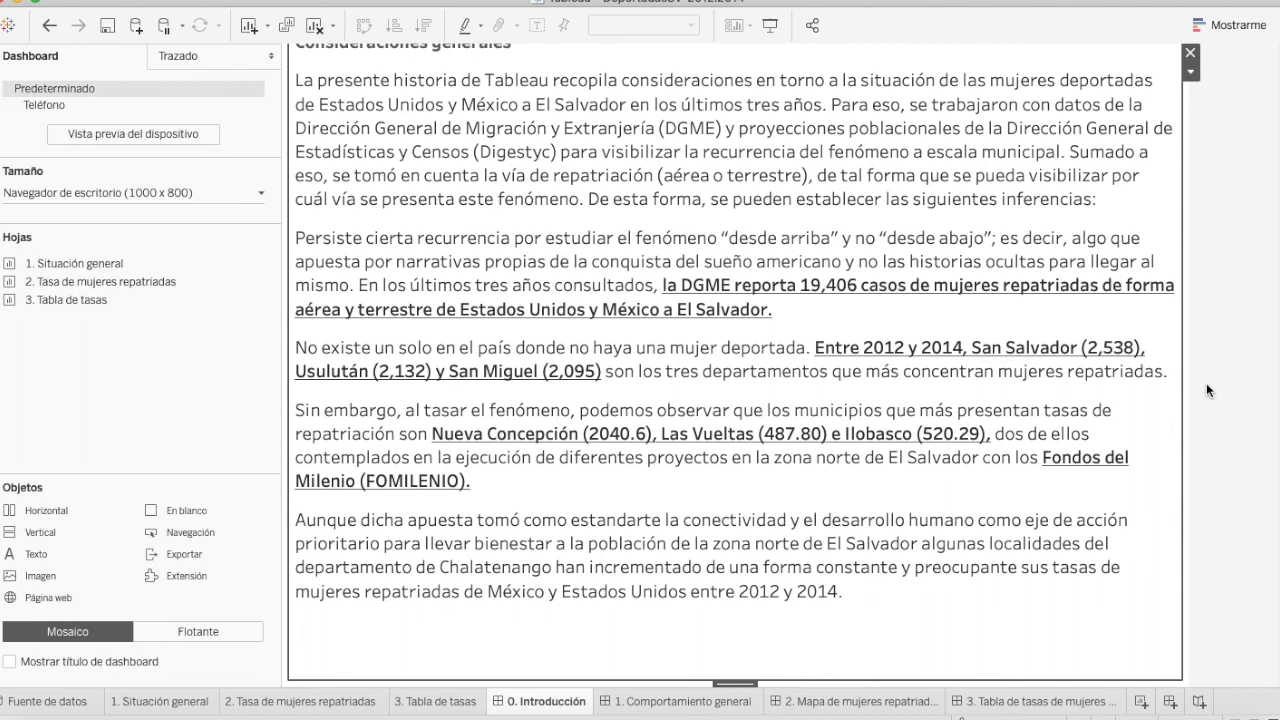
{"action": "scroll", "coordinate": [1203, 383], "scroll_direction": "up", "scroll_amount": 5}
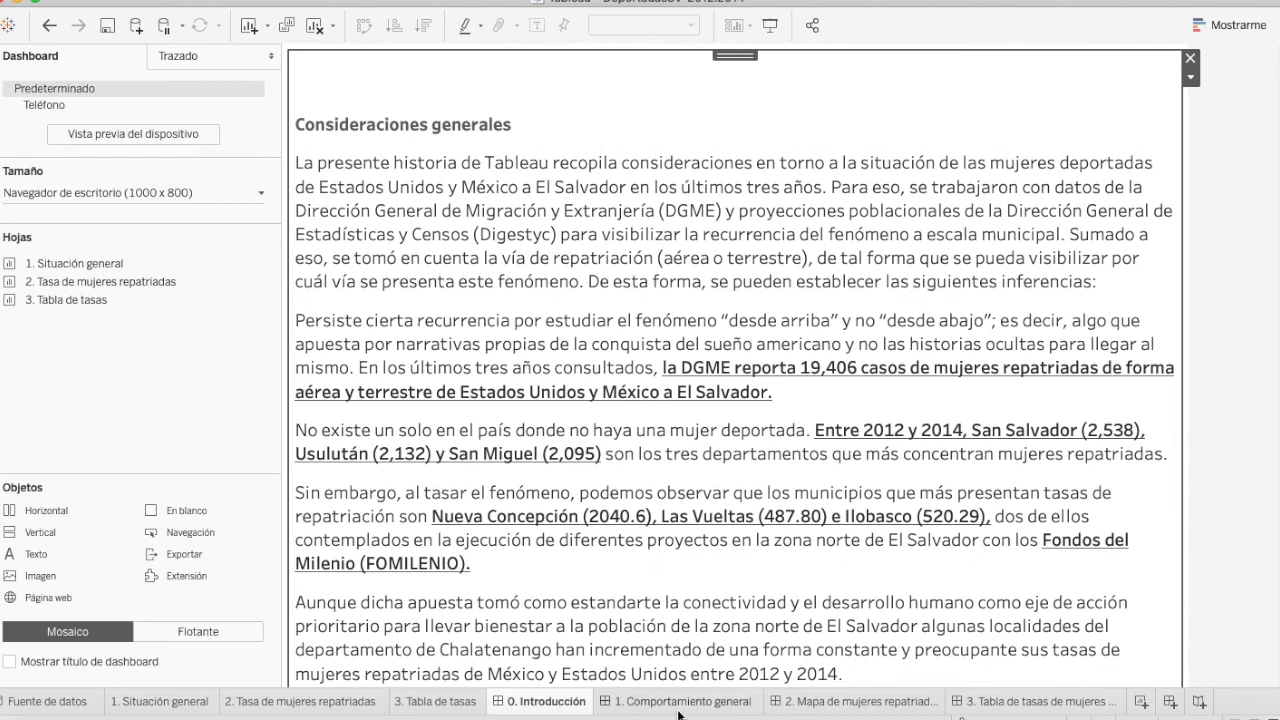
{"action": "left_click", "coordinate": [1198, 707]}
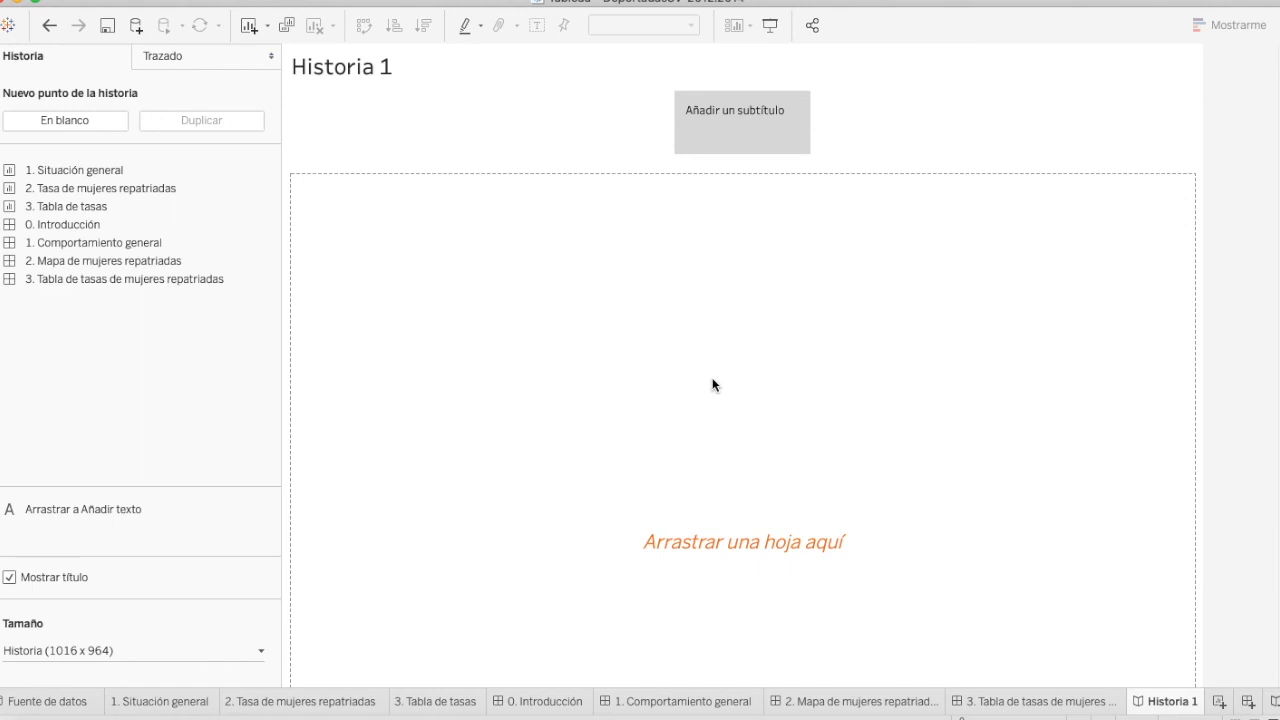
Place the "0. Introducción" dashboard in the first story point and caption it "I. Introducción".
{"action": "left_click_drag", "start_coordinate": [98, 222], "coordinate": [629, 319]}
{"action": "scroll", "coordinate": [1212, 433], "scroll_direction": "down", "scroll_amount": 5}
{"action": "scroll", "coordinate": [1212, 437], "scroll_direction": "up", "scroll_amount": 5}
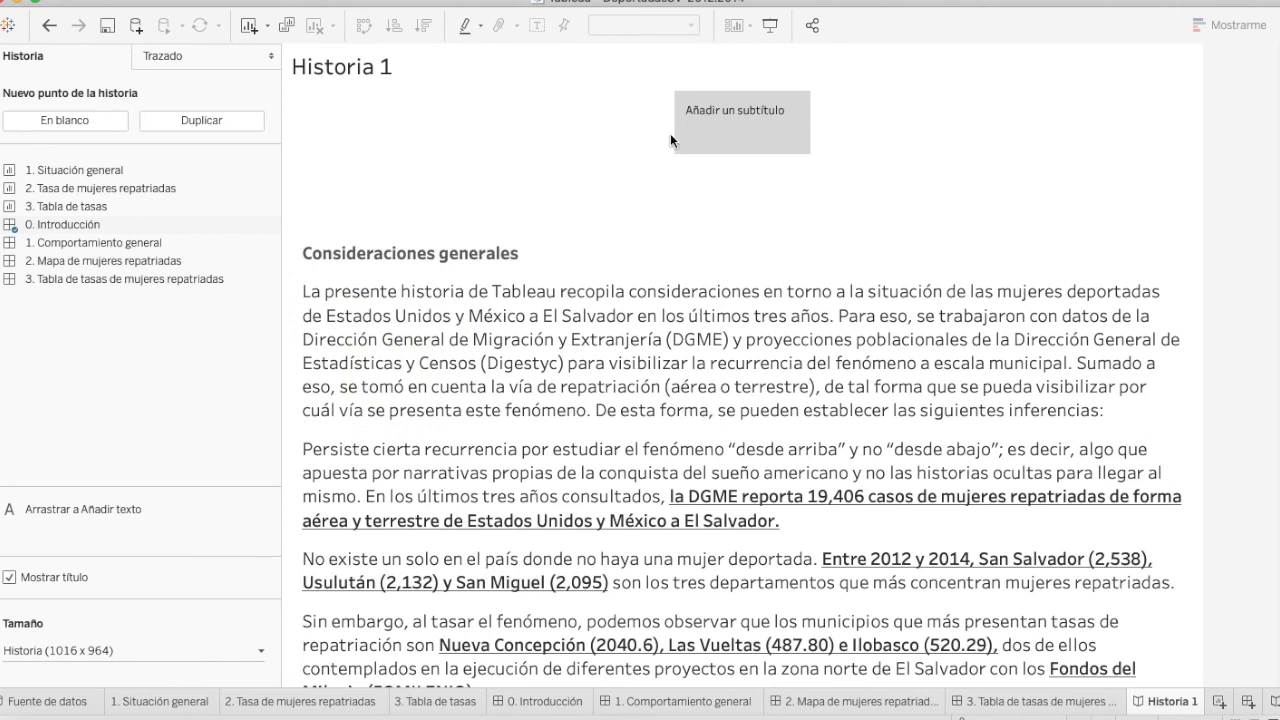
{"action": "left_click", "coordinate": [740, 135]}
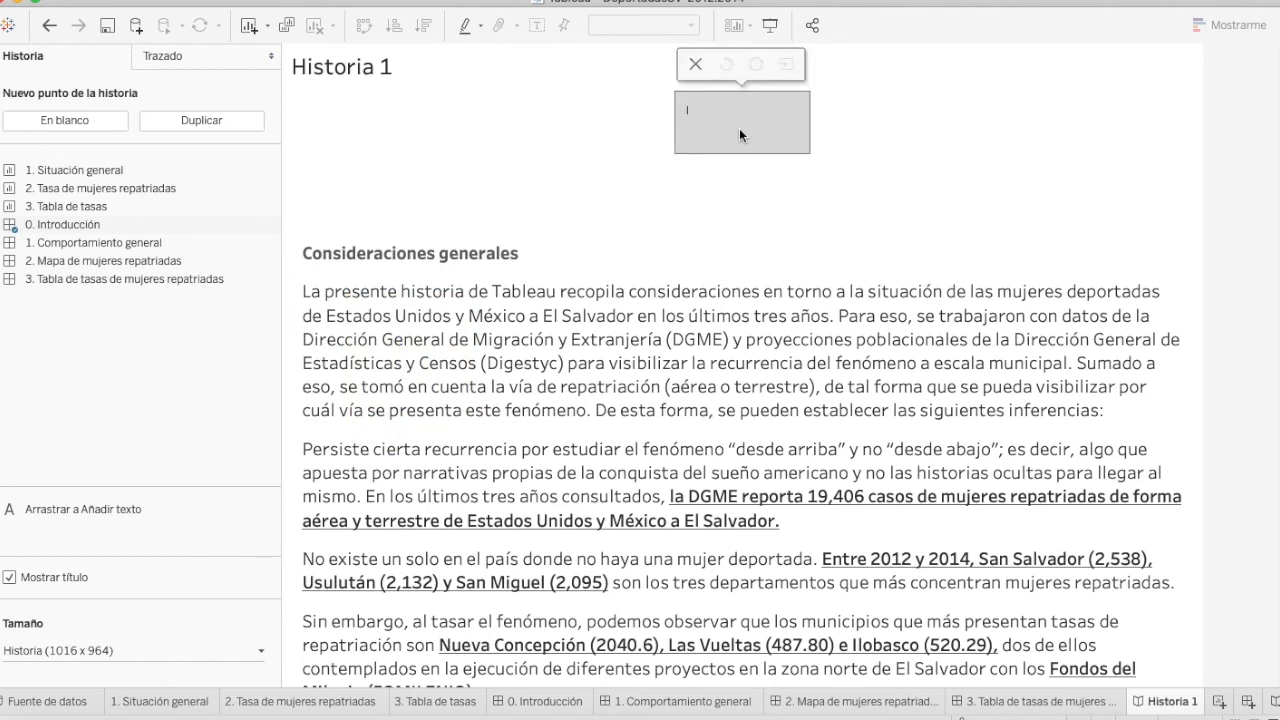
{"action": "type", "text": "I. Introducción"}
{"action": "key", "text": "Return"}
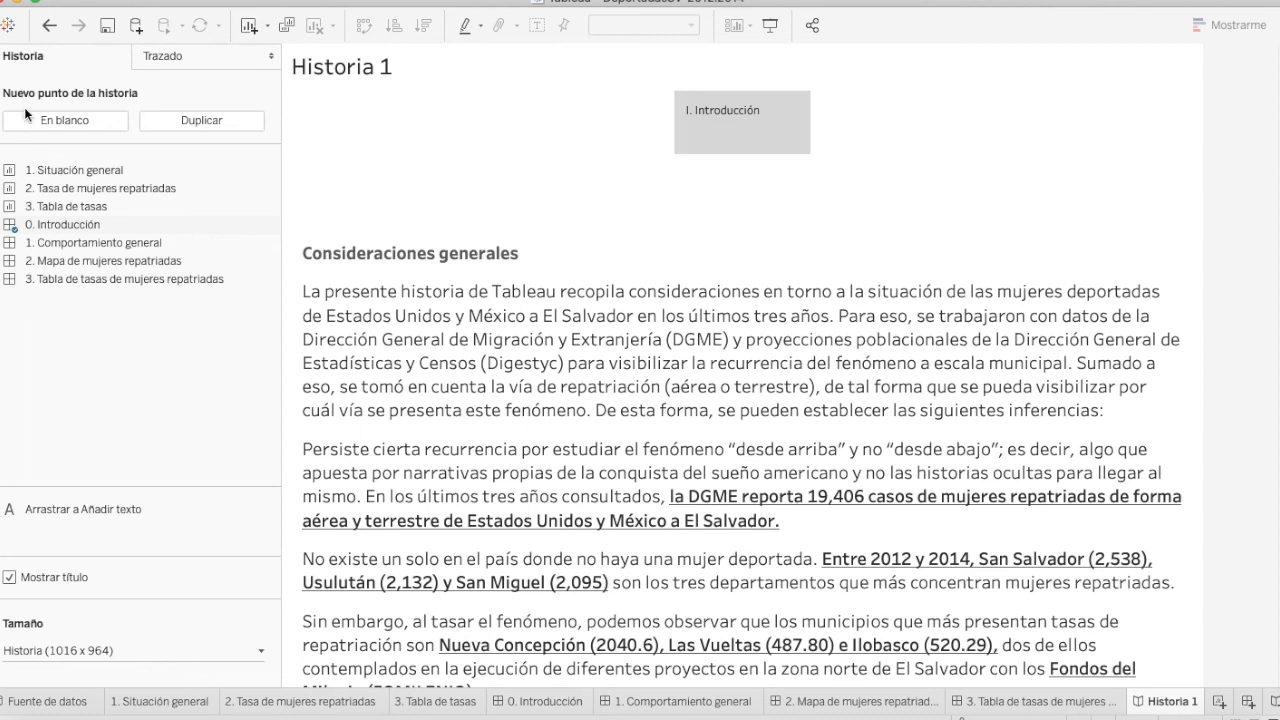
Add three more story points holding, in order, the dashboards "1. Comportamiento general", "2. Mapa de mujeres repatriadas" and "3. Tabla de tasas de mujeres repatriadas".
{"action": "left_click", "coordinate": [76, 124]}
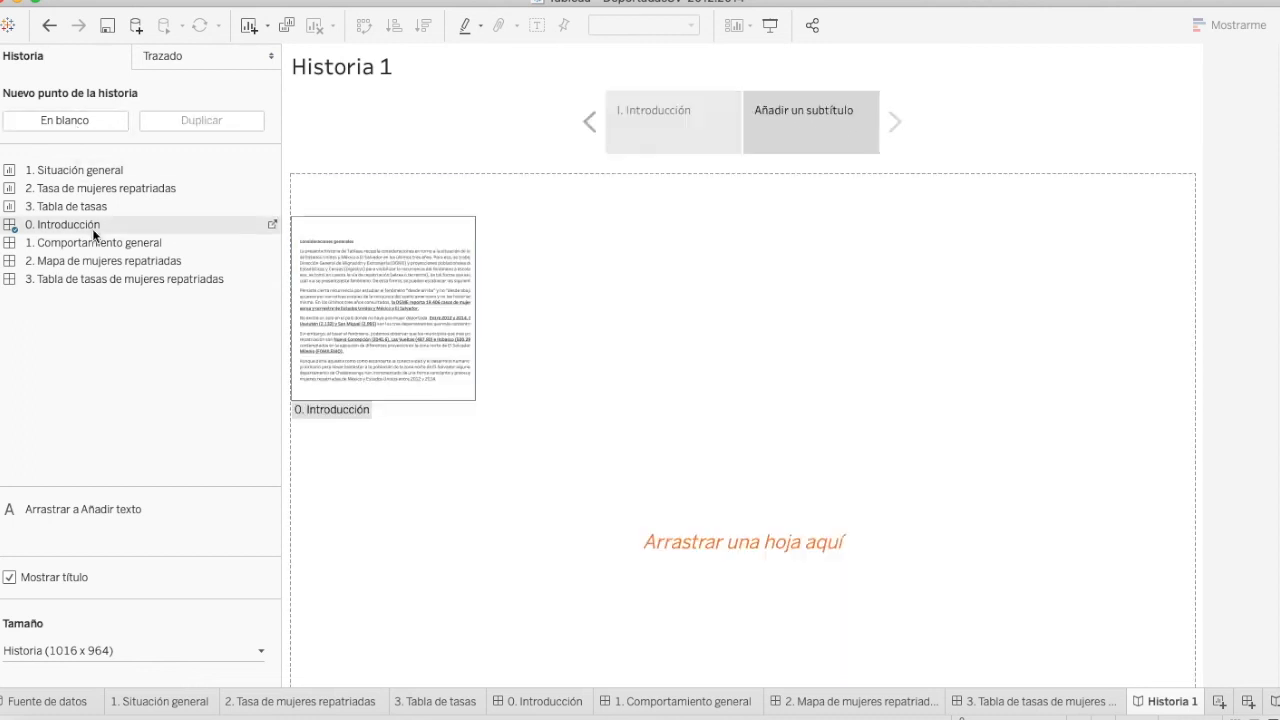
{"action": "left_click_drag", "start_coordinate": [87, 243], "coordinate": [640, 297]}
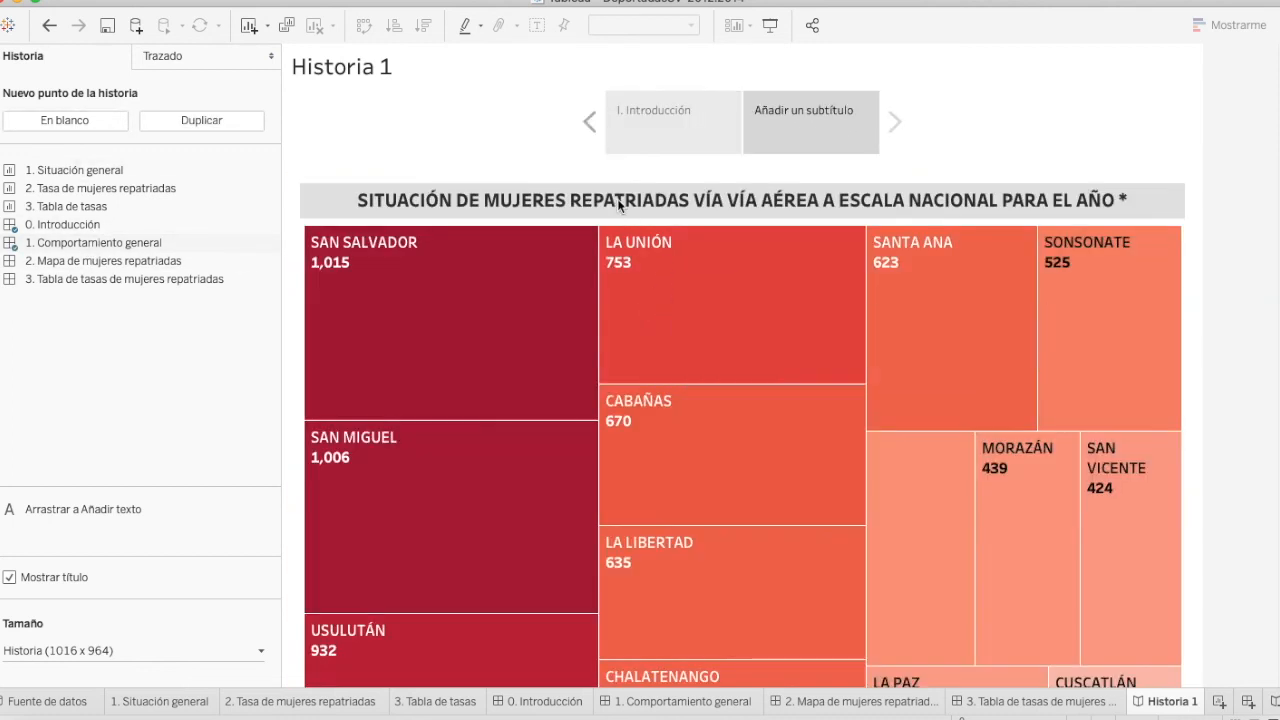
{"action": "left_click", "coordinate": [68, 120]}
{"action": "left_click_drag", "start_coordinate": [66, 258], "coordinate": [528, 316]}
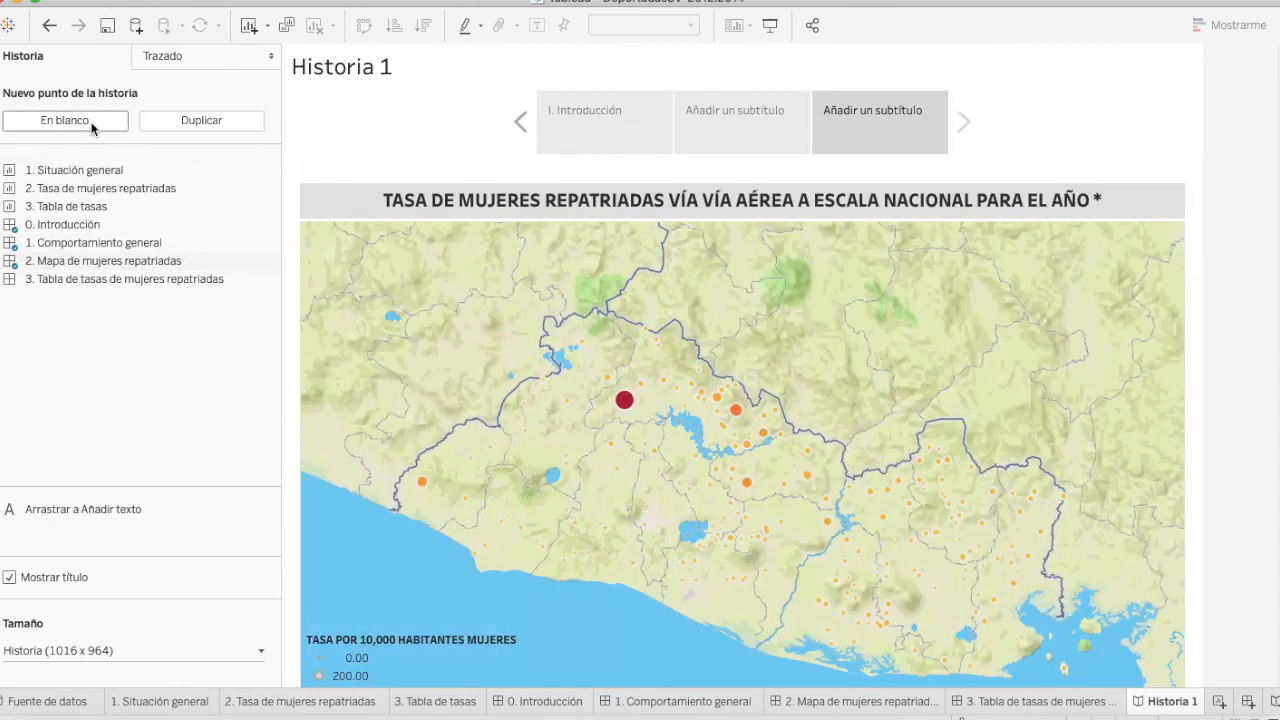
{"action": "left_click", "coordinate": [91, 126]}
{"action": "left_click_drag", "start_coordinate": [75, 279], "coordinate": [727, 316]}
Caption the second story point "II. Casos de mujeres repatriadas por departamento".
{"action": "left_click", "coordinate": [676, 156]}
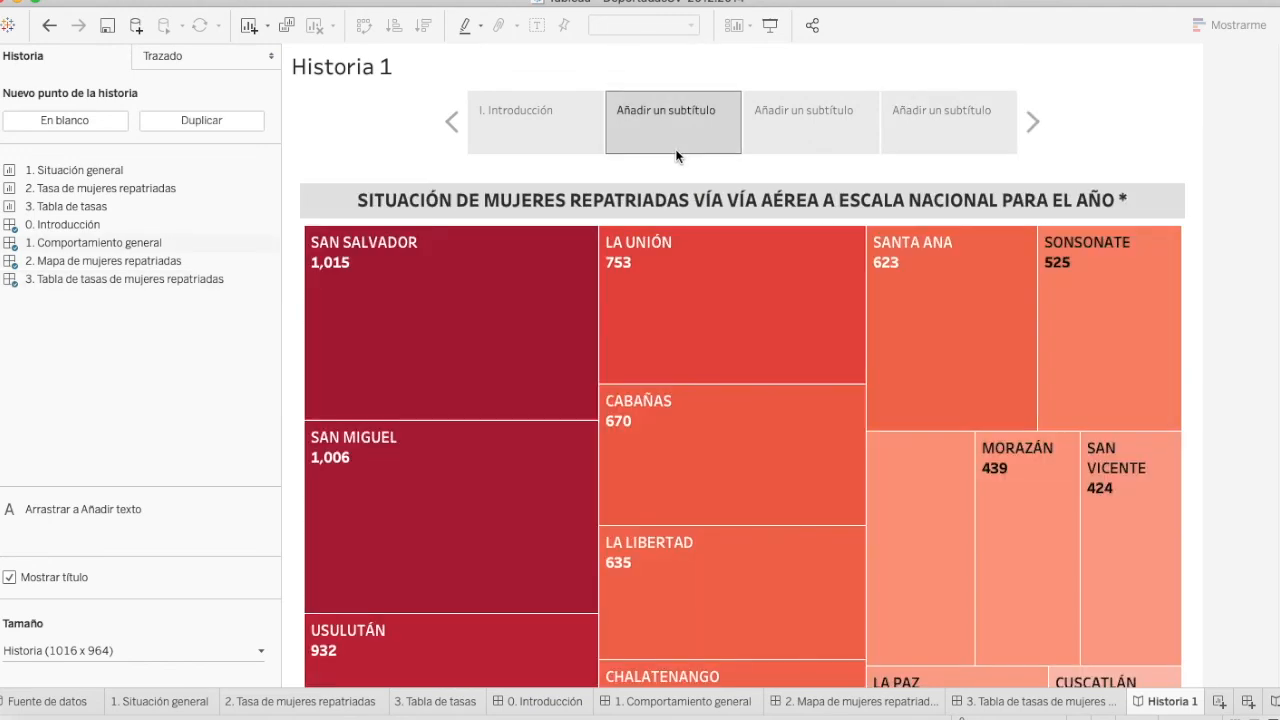
{"action": "left_click", "coordinate": [658, 130]}
{"action": "type", "text": "II."}
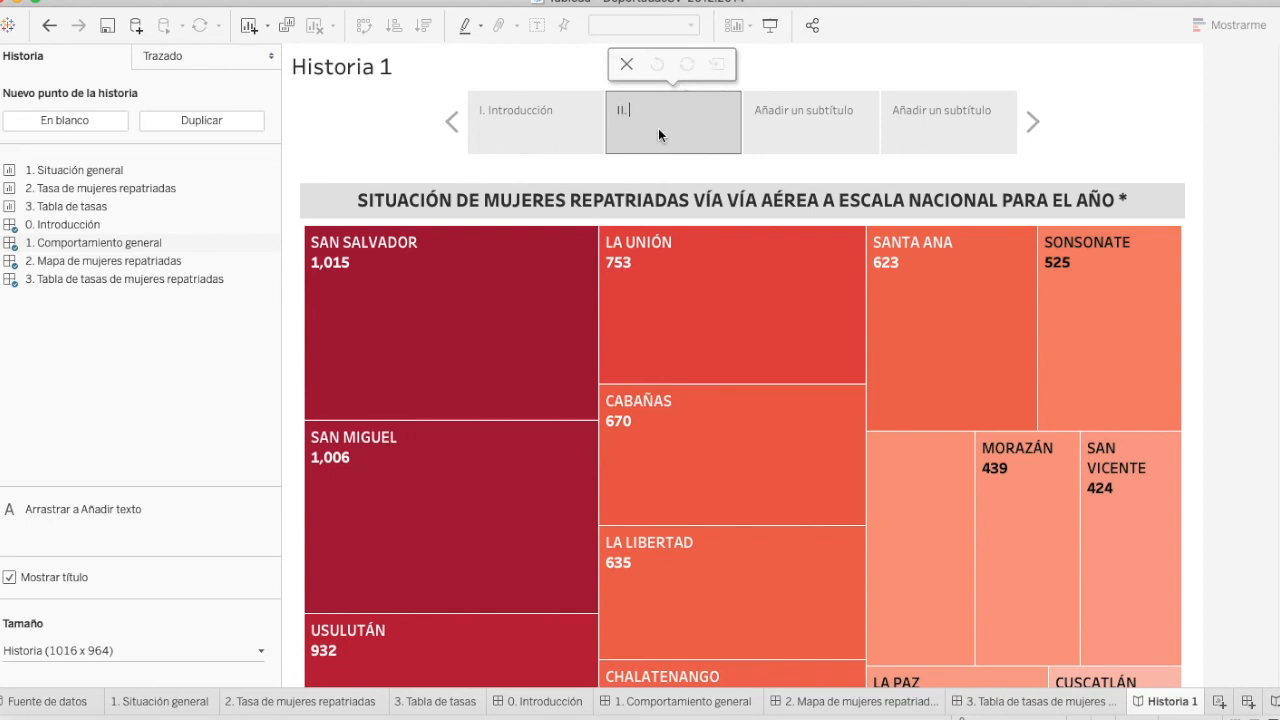
{"action": "type", "text": " Casos de mujeres repatriadas por departamento"}
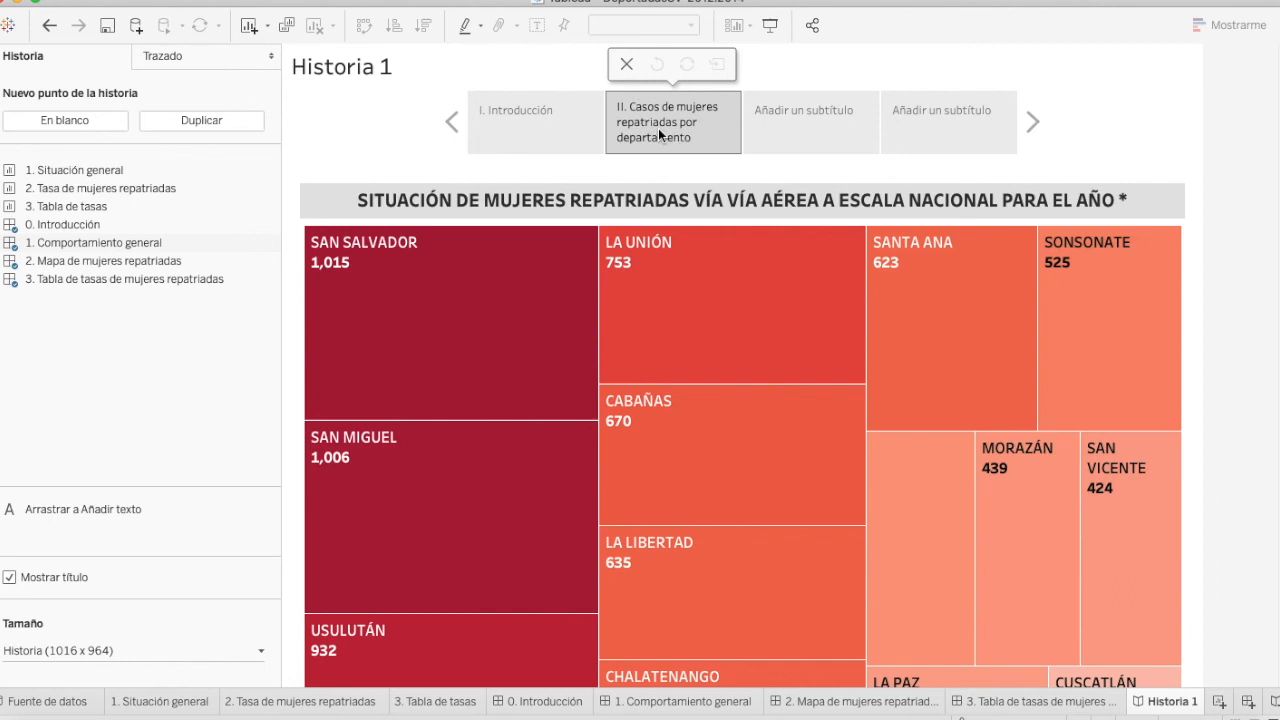
Caption the third story point, which holds the map, "III. Tasas de mujeres repatriadas por municipio".
{"action": "left_click", "coordinate": [816, 128]}
{"action": "left_click", "coordinate": [816, 128]}
{"action": "type", "text": "III"}
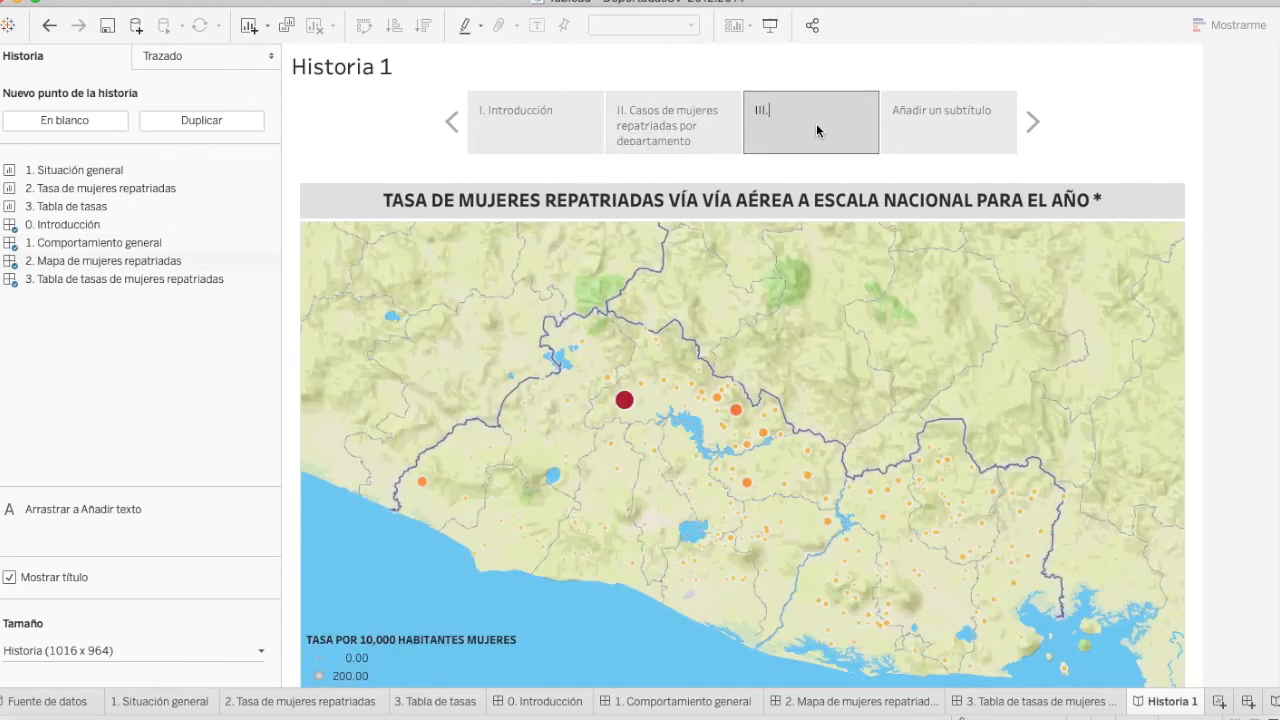
{"action": "type", "text": ". tA"}
{"action": "key", "text": "BackSpace"}
{"action": "key", "text": "BackSpace"}
{"action": "key", "text": "BackSpace"}
{"action": "key", "text": "BackSpace"}
{"action": "key", "text": "BackSpace"}
{"action": "type", "text": "Tasas de mujeres repatriadas por municipio"}
Caption the fourth story point "IV. Tabla de tasas de mujeres repatriadas por municipio", reusing the third point's caption text.
{"action": "left_click", "coordinate": [899, 132]}
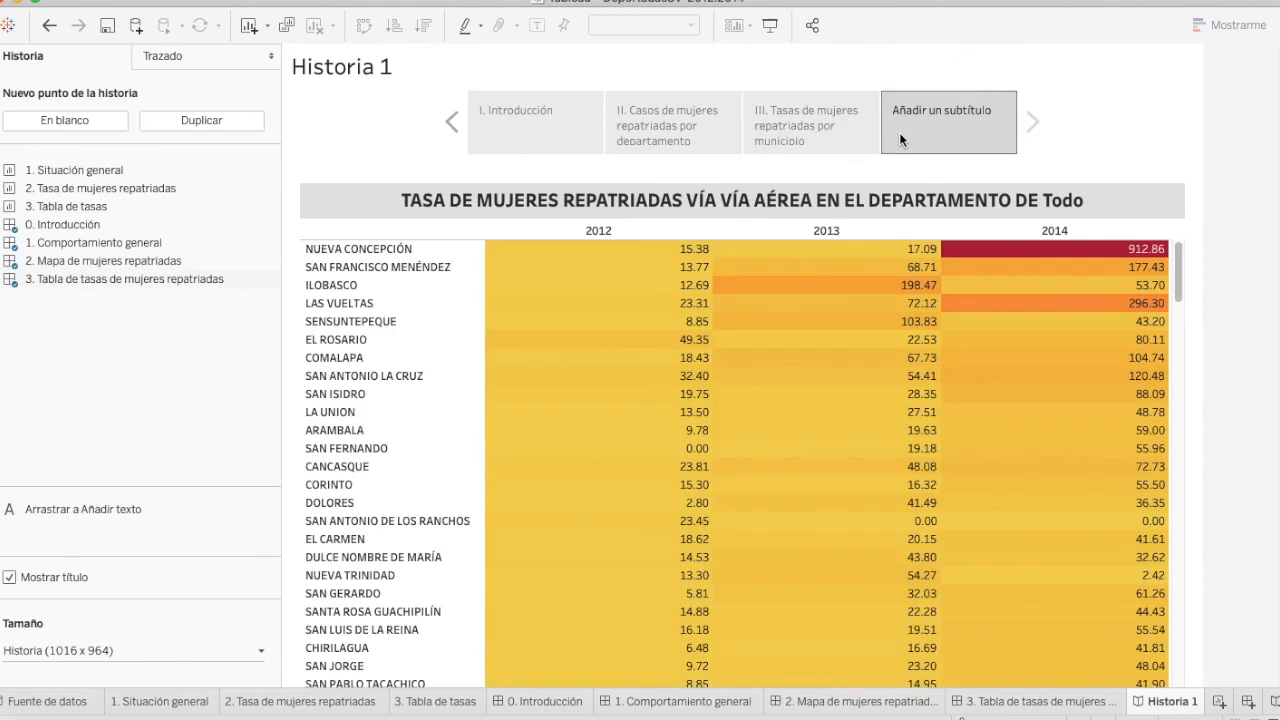
{"action": "left_click", "coordinate": [891, 131]}
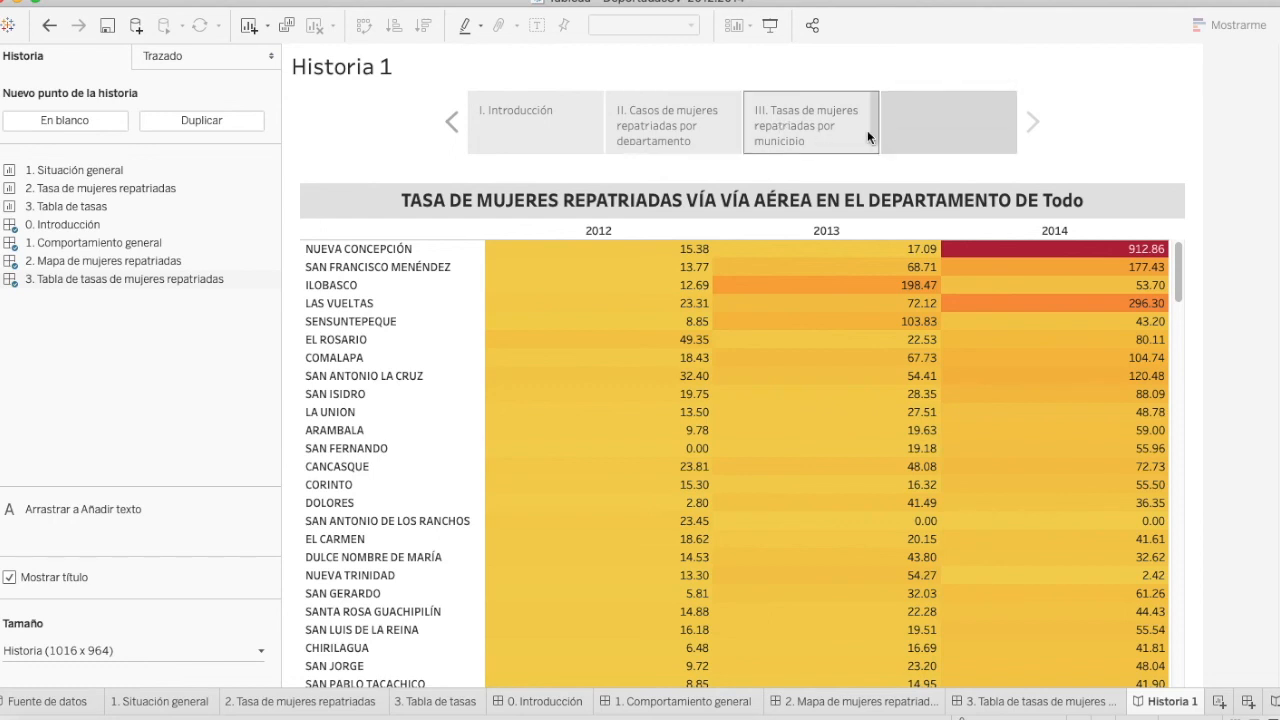
{"action": "left_click", "coordinate": [818, 139]}
{"action": "key", "text": "ctrl+a"}
{"action": "key", "text": "ctrl+c"}
{"action": "left_click", "coordinate": [931, 119]}
{"action": "key", "text": "ctrl+v"}
{"action": "double_click", "coordinate": [916, 106]}
{"action": "type", "text": "Tabla de tasas"}
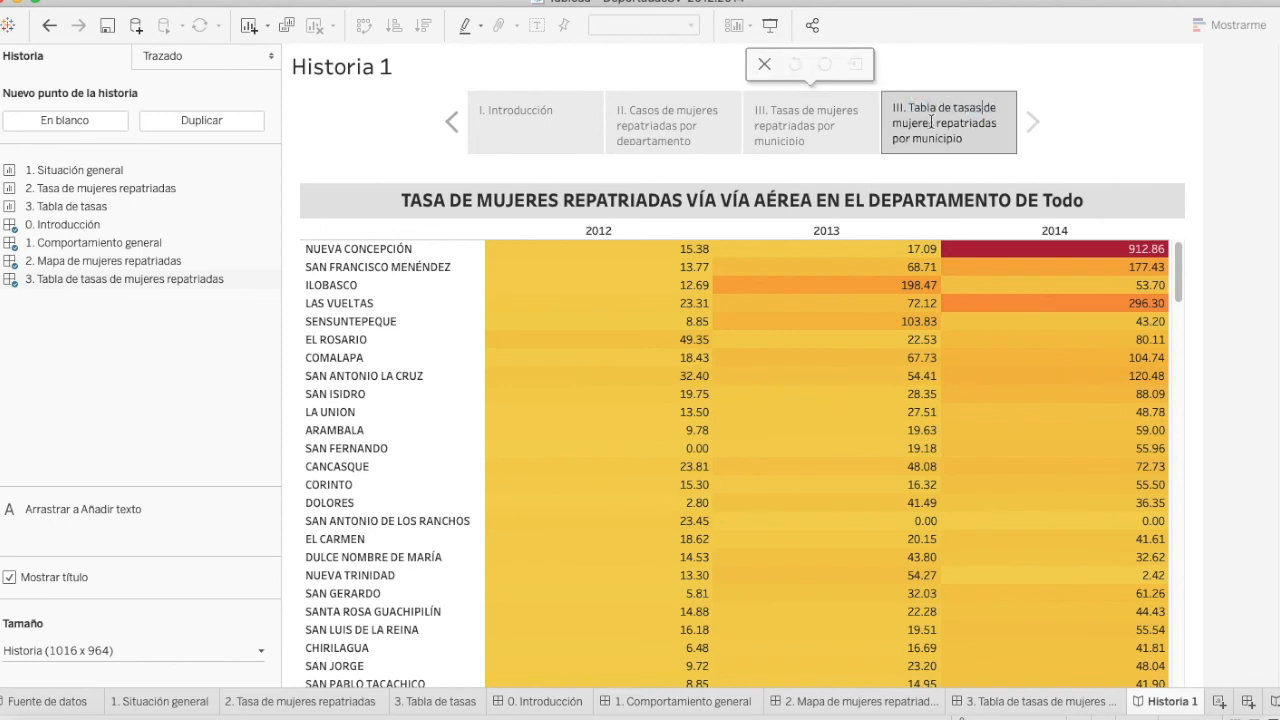
{"action": "left_click", "coordinate": [904, 107]}
{"action": "key", "text": "BackSpace"}
{"action": "key", "text": "BackSpace"}
{"action": "type", "text": "V"}
{"action": "left_click", "coordinate": [1143, 157]}
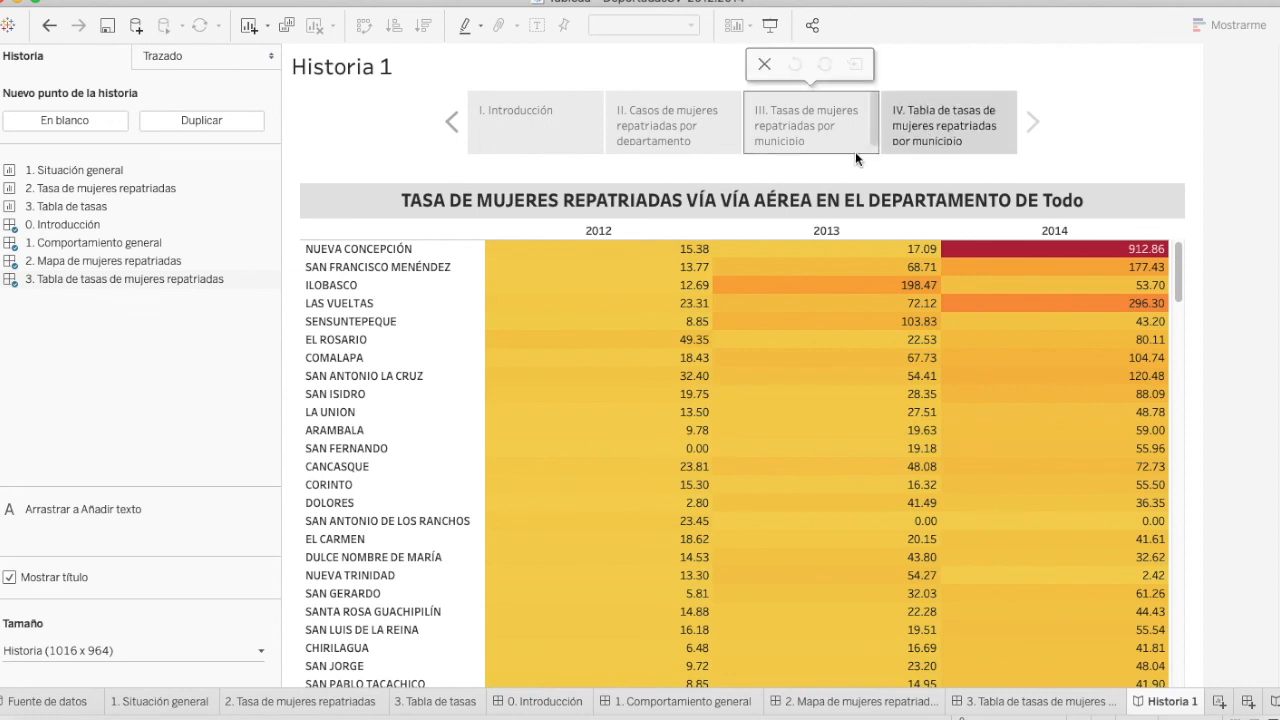
Make the story point caption boxes slightly taller so their three-line captions fit.
{"action": "left_click", "coordinate": [631, 139]}
{"action": "mouse_move", "coordinate": [737, 133]}
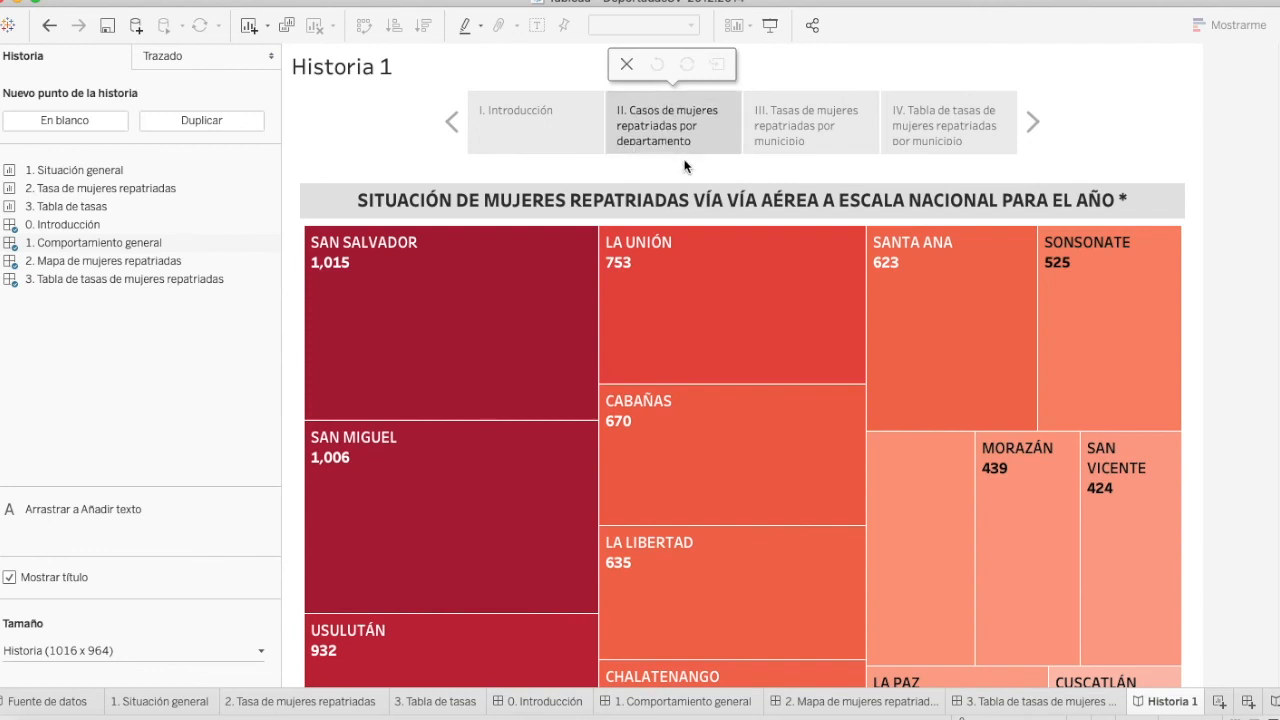
{"action": "left_click_drag", "start_coordinate": [686, 161], "coordinate": [686, 162]}
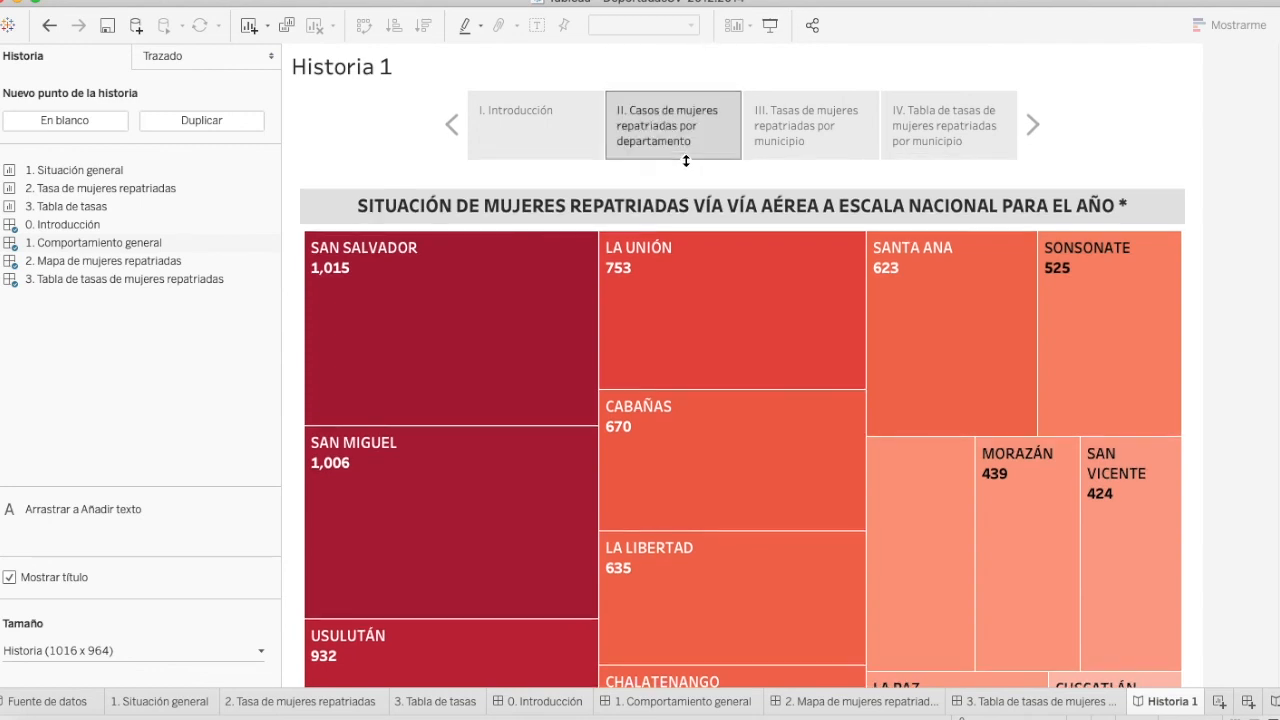
{"action": "left_click", "coordinate": [813, 139]}
{"action": "left_click", "coordinate": [711, 158]}
{"action": "left_click", "coordinate": [578, 158]}
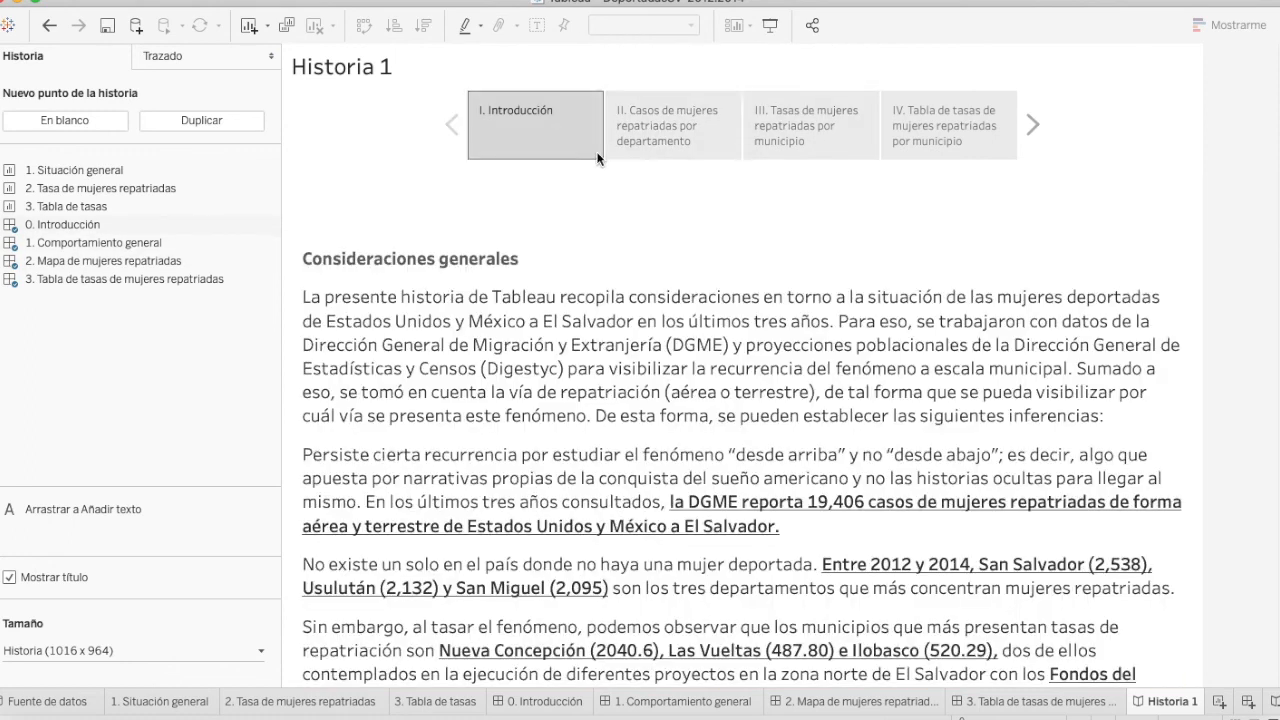
{"action": "left_click", "coordinate": [647, 155]}
{"action": "left_click_drag", "start_coordinate": [649, 160], "coordinate": [648, 157]}
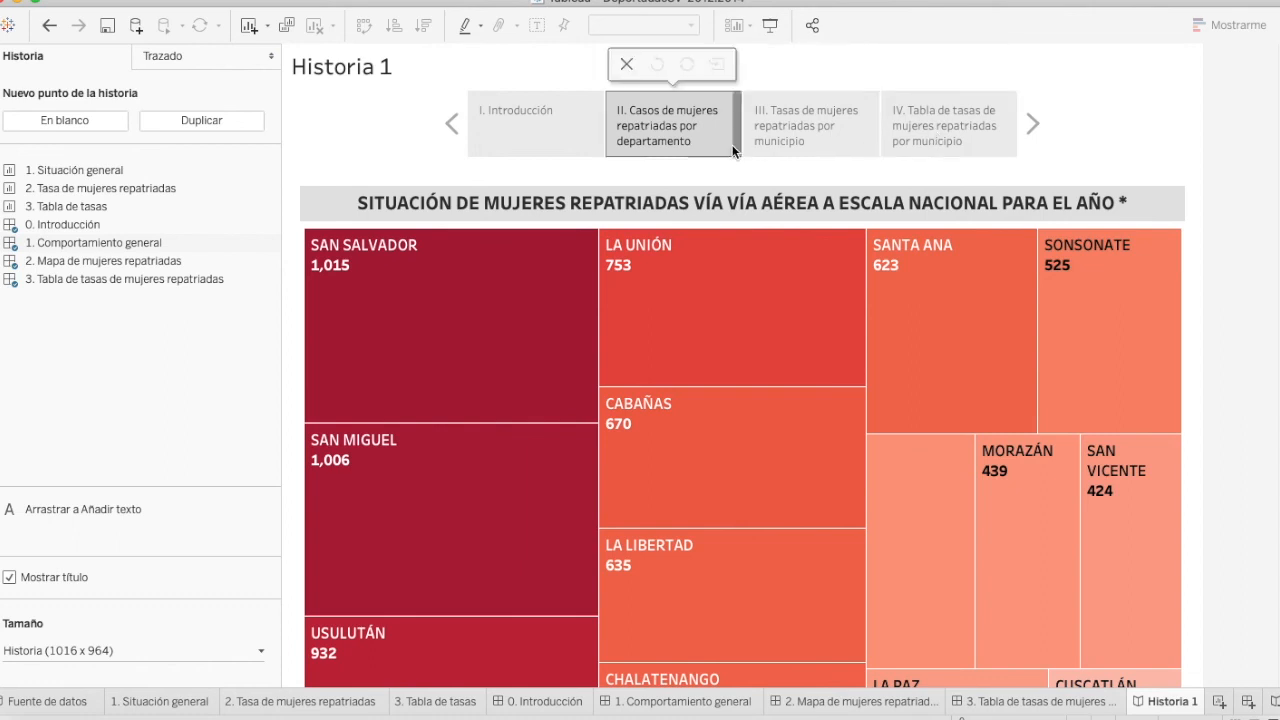
{"action": "left_click_drag", "start_coordinate": [721, 157], "coordinate": [721, 161]}
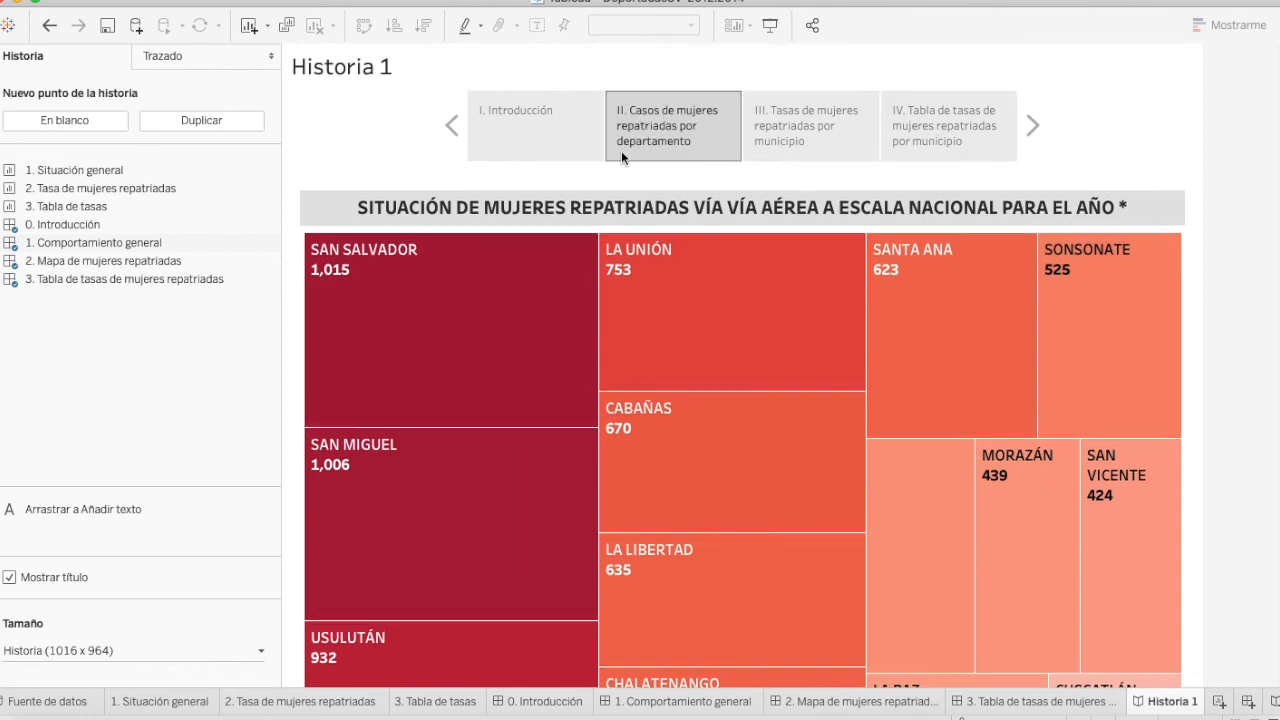
Go through all four story points to check their captions and dashboards, return to the introduction and save the workbook.
{"action": "left_click", "coordinate": [568, 144]}
{"action": "scroll", "coordinate": [1214, 277], "scroll_direction": "down", "scroll_amount": 3}
{"action": "scroll", "coordinate": [1233, 300], "scroll_direction": "up", "scroll_amount": 3}
{"action": "left_click", "coordinate": [697, 137]}
{"action": "left_click", "coordinate": [822, 138]}
{"action": "left_click", "coordinate": [974, 137]}
{"action": "left_click", "coordinate": [797, 141]}
{"action": "left_click", "coordinate": [666, 146]}
{"action": "left_click", "coordinate": [544, 139]}
{"action": "left_click", "coordinate": [882, 132]}
{"action": "left_click", "coordinate": [584, 129]}
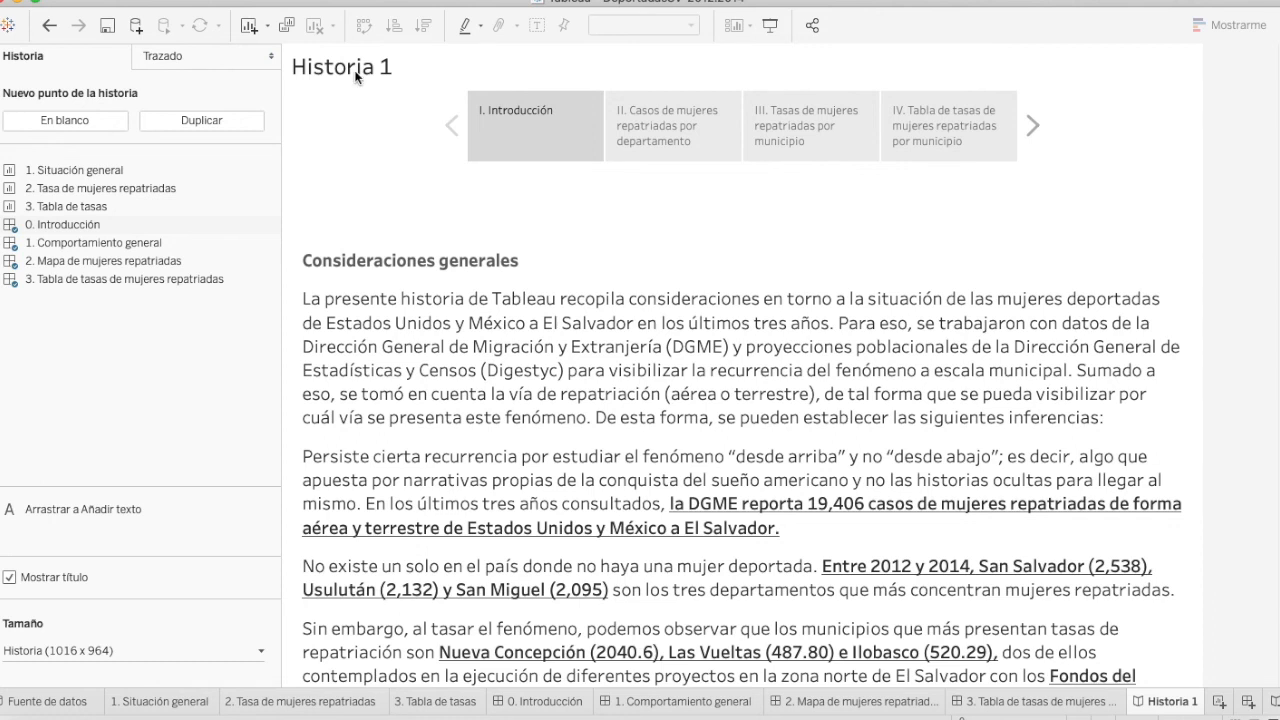
{"action": "left_click", "coordinate": [107, 26]}
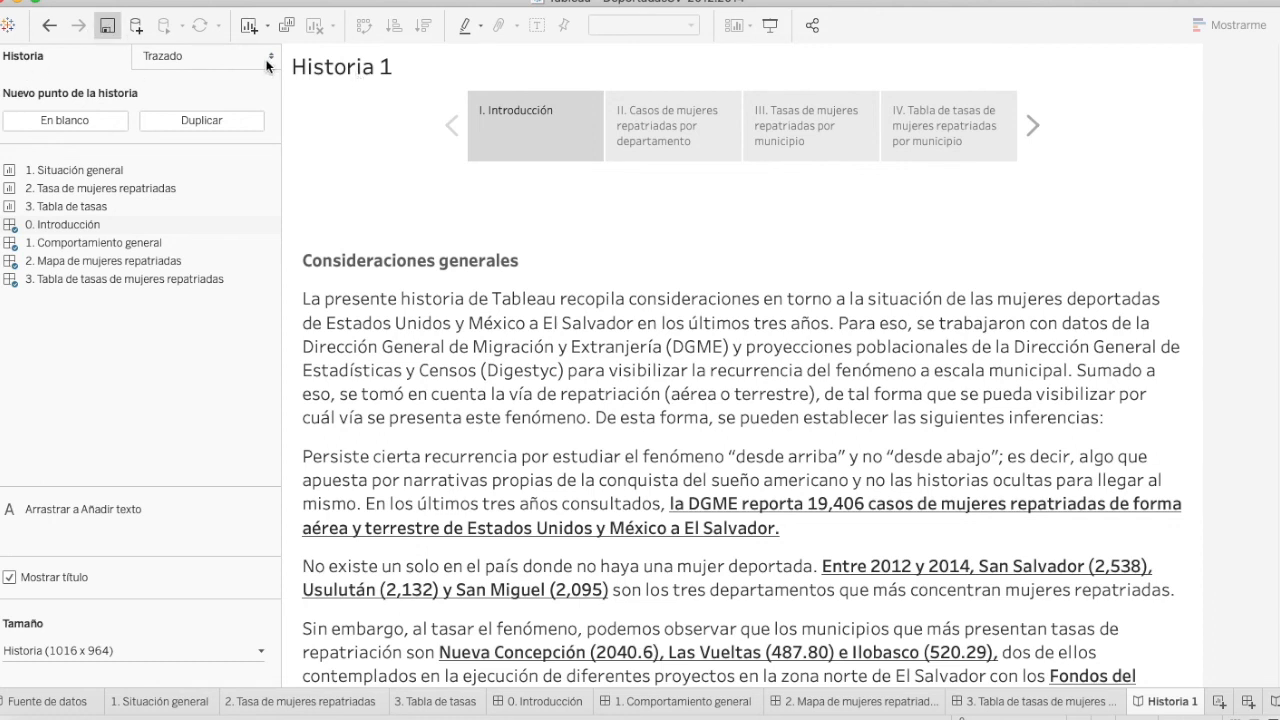
Replace the story's title text with "EL DESOLADOR PANORAMA DE LAS MUJERES REPATRIADAS EN EL SALVADOR - 2012-2014".
{"action": "double_click", "coordinate": [369, 73]}
{"action": "key", "text": "ctrl+a"}
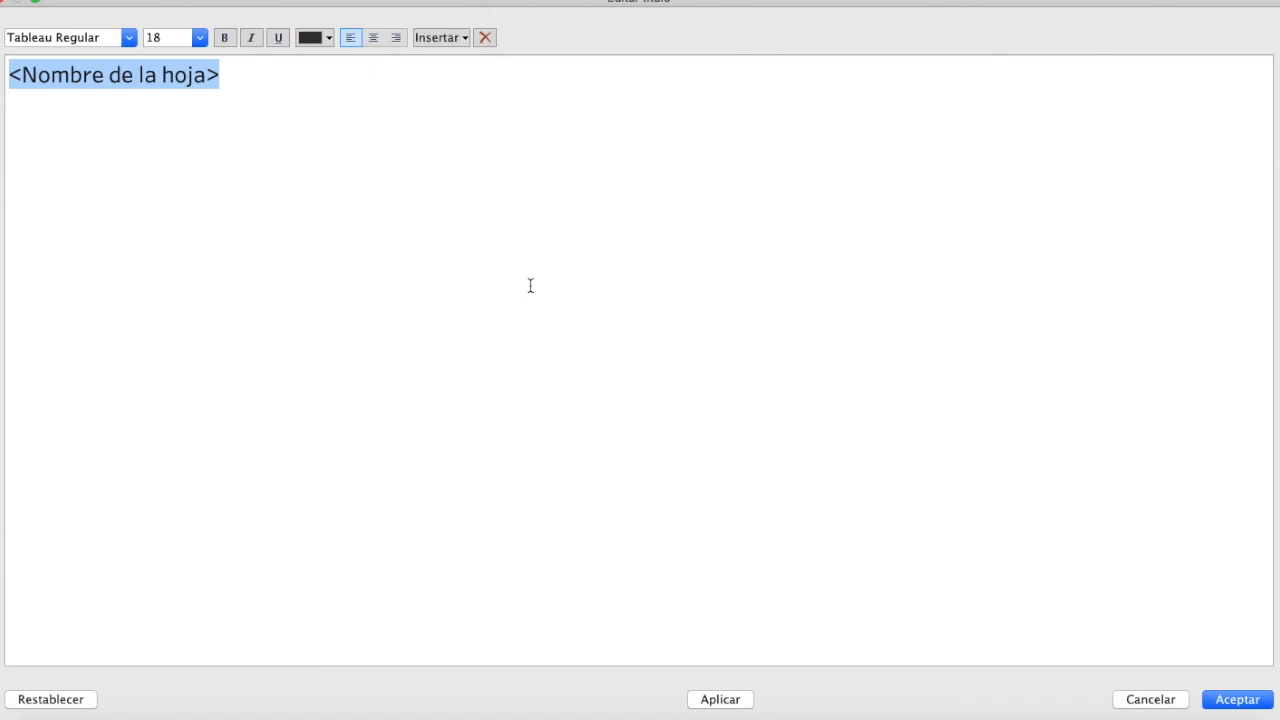
{"action": "type", "text": "EL SE"}
{"action": "key", "text": "BackSpace"}
{"action": "key", "text": "BackSpace"}
{"action": "type", "text": "DESOLADOR "}
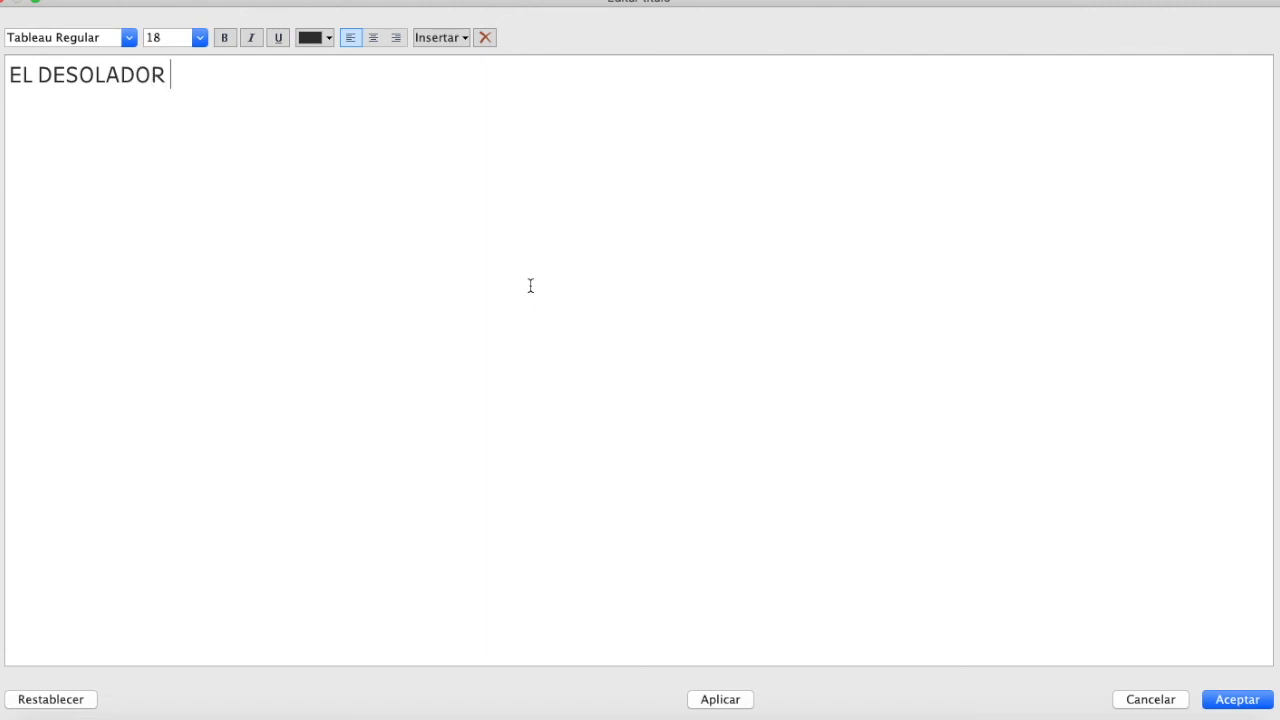
{"action": "type", "text": "PANORAM"}
{"action": "key", "text": "BackSpace"}
{"action": "key", "text": "BackSpace"}
{"action": "type", "text": "AMA"}
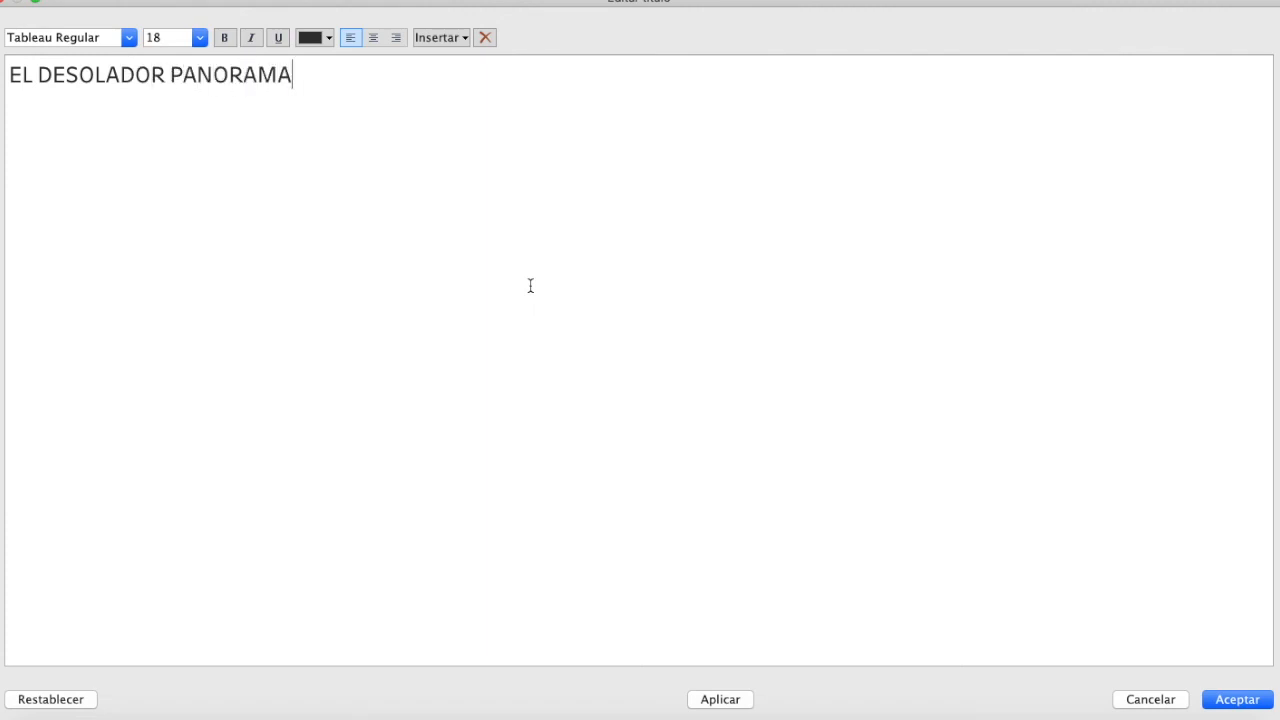
{"action": "type", "text": " DE LAS MUJERES RE"}
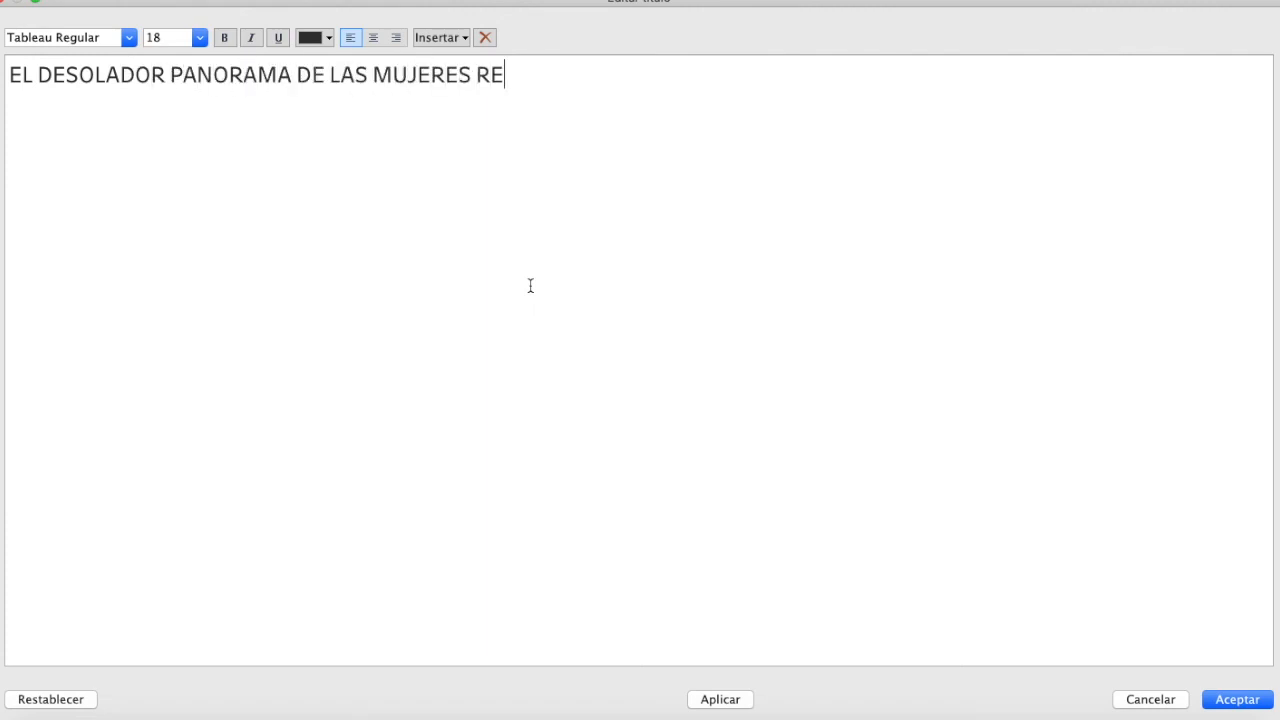
{"action": "type", "text": "PATRIADAS EN EL"}
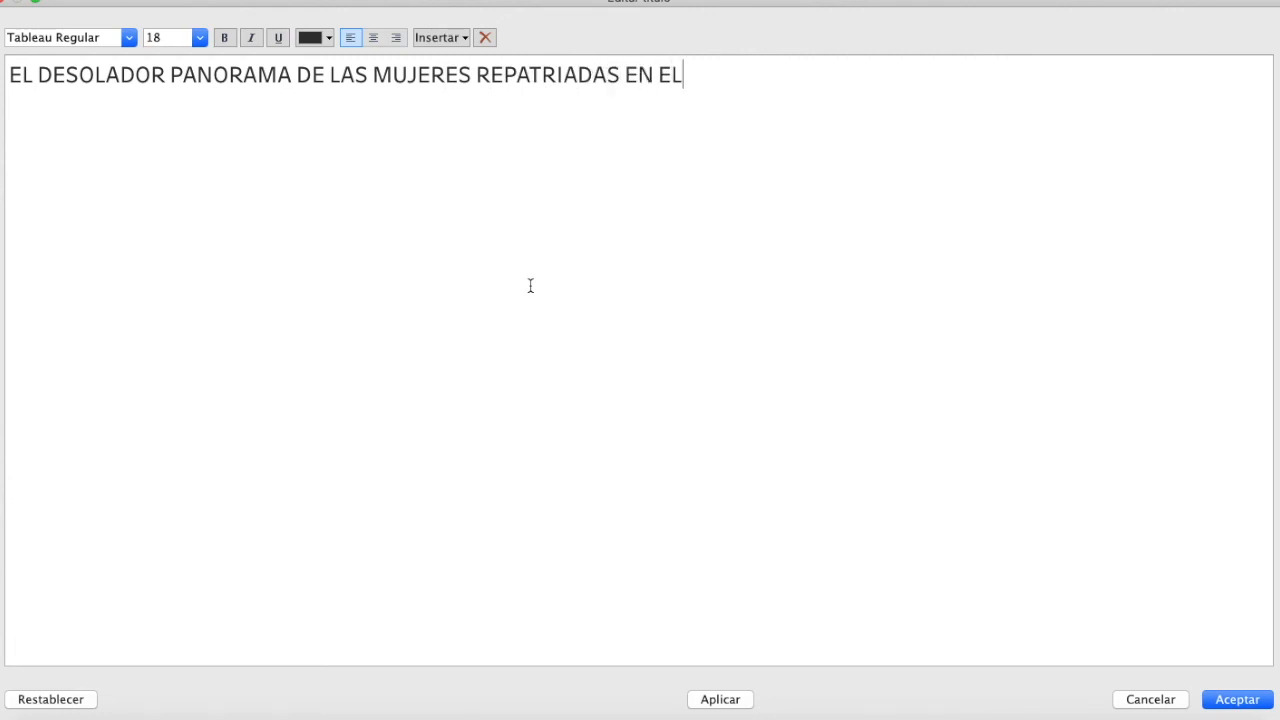
{"action": "type", "text": " SALVADOR PARA"}
{"action": "key", "text": "BackSpace"}
{"action": "key", "text": "BackSpace"}
{"action": "key", "text": "BackSpace"}
{"action": "key", "text": "BackSpace"}
{"action": "key", "text": "BackSpace"}
{"action": "type", "text": "- "}
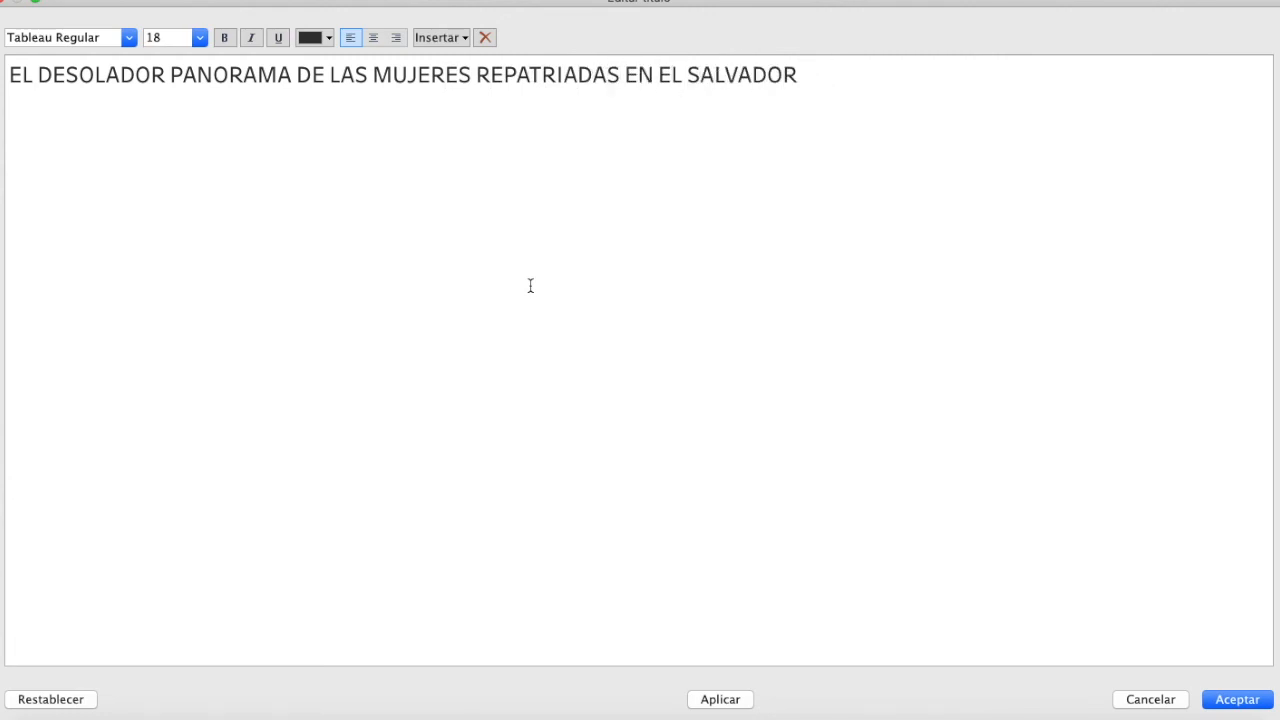
{"action": "type", "text": "201"}
{"action": "key", "text": "BackSpace"}
{"action": "type", "text": "02"}
{"action": "key", "text": "BackSpace"}
{"action": "type", "text": "12-201"}
{"action": "key", "text": "BackSpace"}
{"action": "type", "text": "014"}
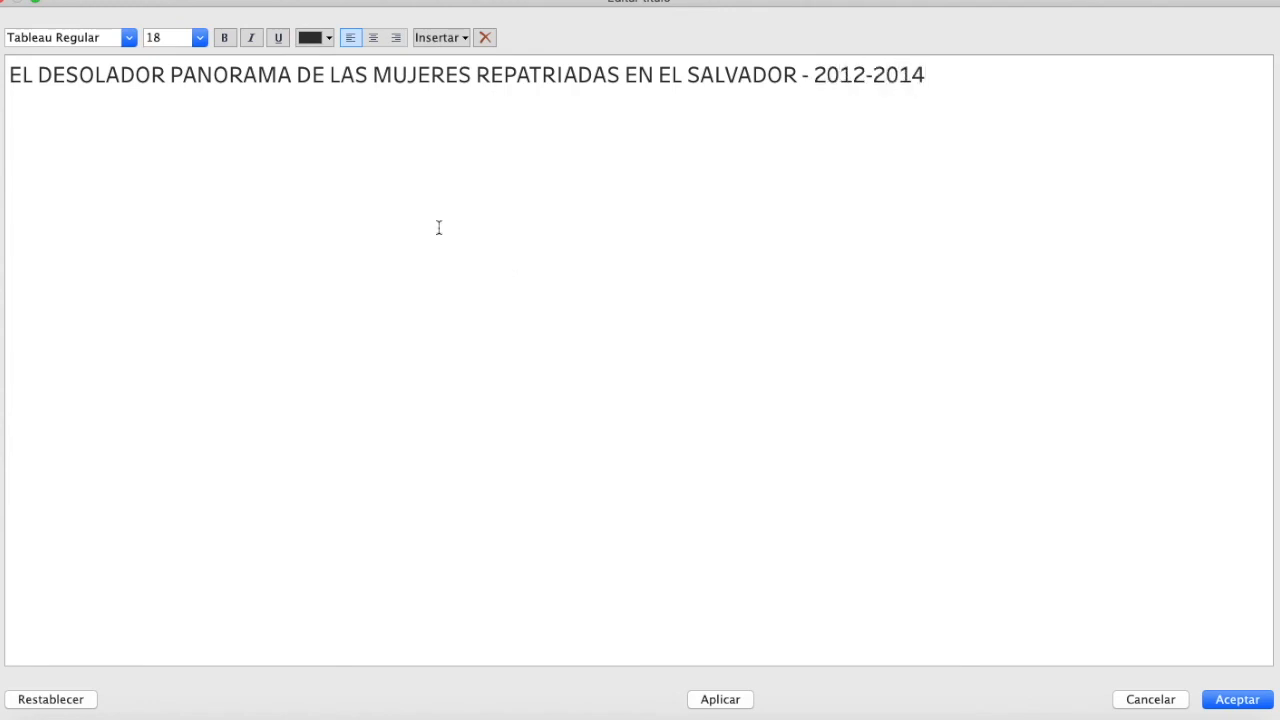
Center the whole story title, give it a bold font and apply the new title.
{"action": "triple_click", "coordinate": [341, 75]}
{"action": "left_click", "coordinate": [373, 37]}
{"action": "left_click", "coordinate": [128, 37]}
{"action": "left_click", "coordinate": [107, 147]}
{"action": "left_click", "coordinate": [1237, 699]}
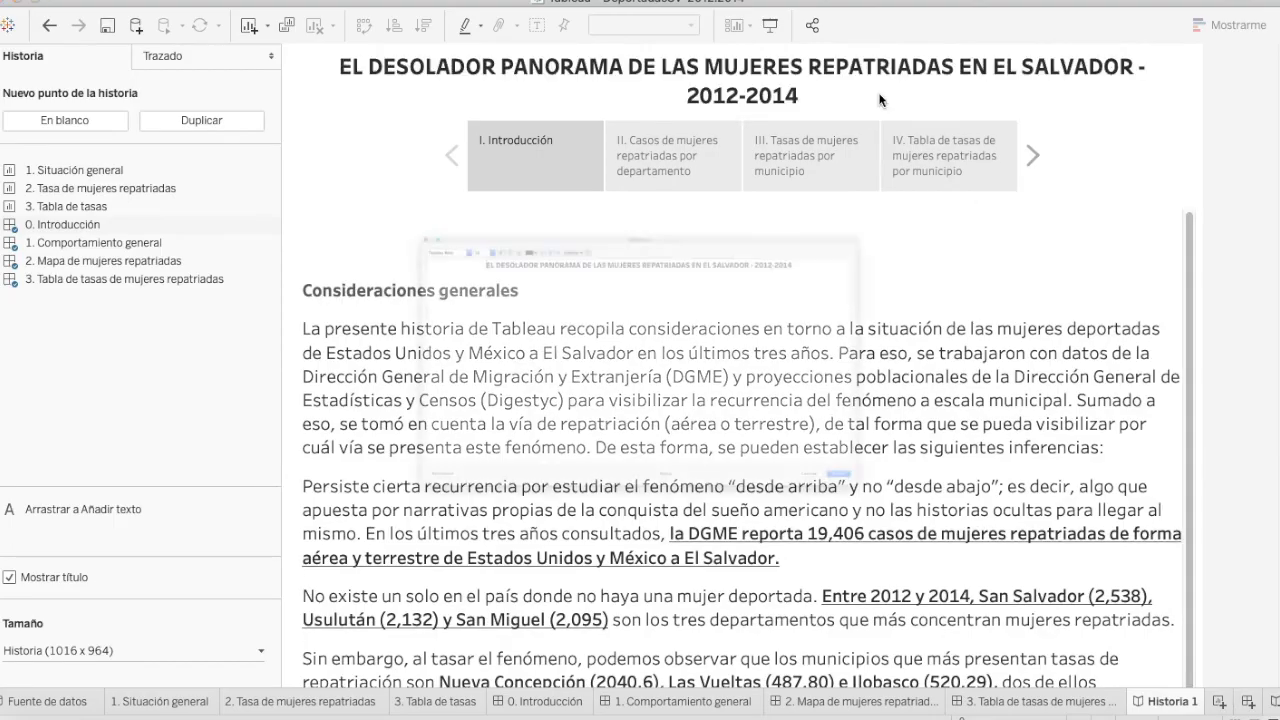
Try font size 15 for the story title so it fits on one line.
{"action": "double_click", "coordinate": [880, 100]}
{"action": "left_click", "coordinate": [789, 75]}
{"action": "triple_click", "coordinate": [789, 75]}
{"action": "double_click", "coordinate": [176, 39]}
{"action": "type", "text": "15"}
{"action": "key", "text": "Return"}
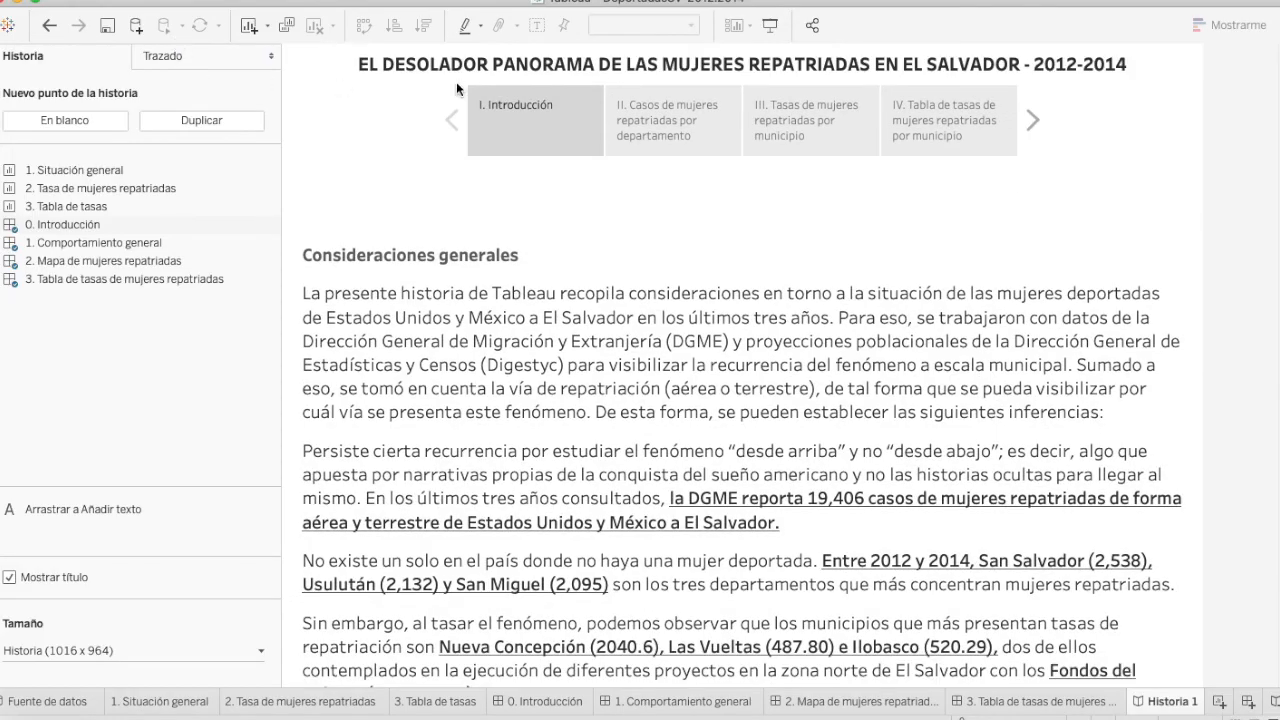
Try font size 16 for the story title.
{"action": "double_click", "coordinate": [476, 72]}
{"action": "triple_click", "coordinate": [390, 157]}
{"action": "double_click", "coordinate": [168, 39]}
{"action": "type", "text": "16"}
{"action": "key", "text": "Return"}
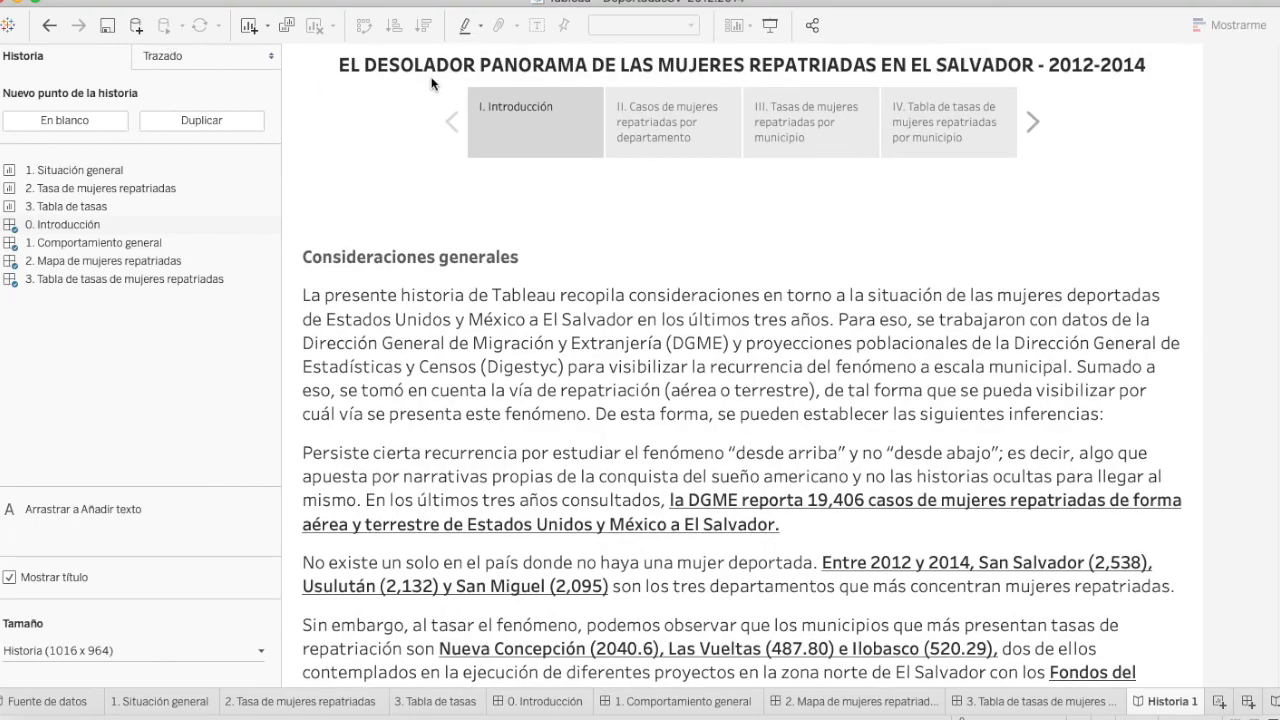
Set the story title's font size to 17.
{"action": "double_click", "coordinate": [433, 73]}
{"action": "triple_click", "coordinate": [426, 183]}
{"action": "double_click", "coordinate": [161, 37]}
{"action": "type", "text": "17"}
{"action": "key", "text": "Return"}
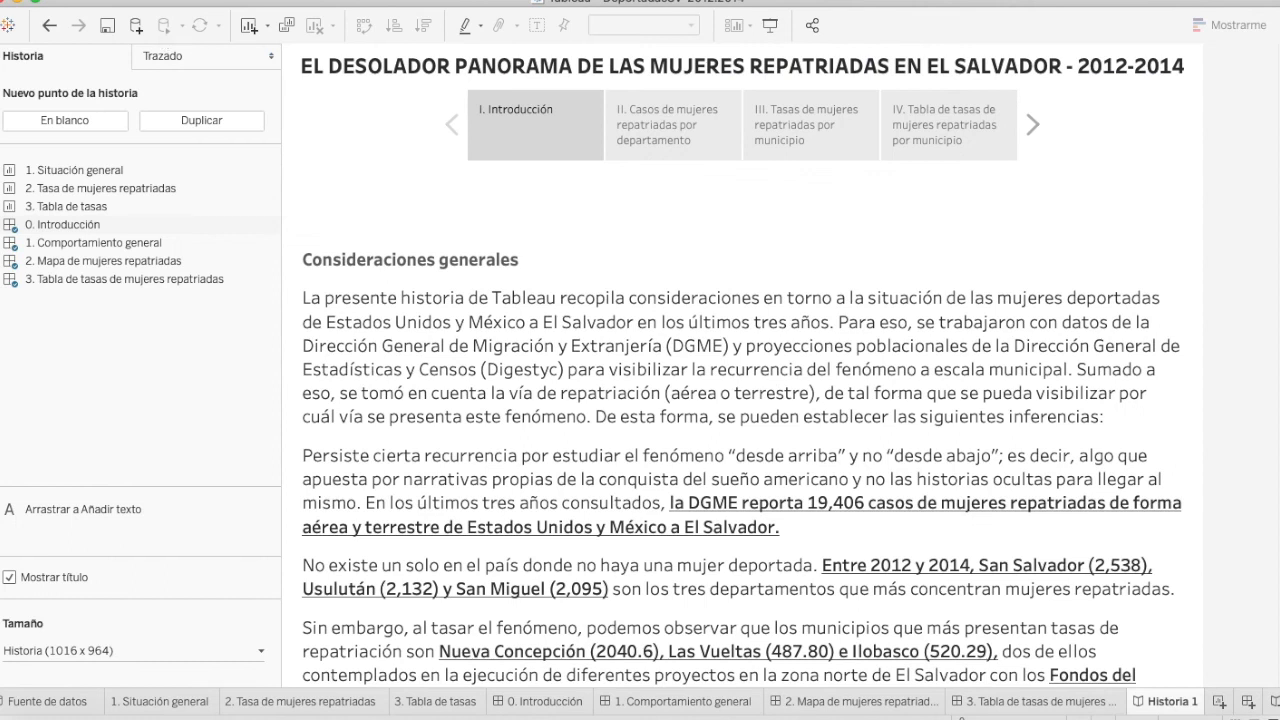
Review the introduction text and each of the other story points beneath the new title.
{"action": "scroll", "coordinate": [1216, 467], "scroll_direction": "down", "scroll_amount": 5}
{"action": "scroll", "coordinate": [1216, 467], "scroll_direction": "up", "scroll_amount": 5}
{"action": "left_click", "coordinate": [652, 126]}
{"action": "left_click", "coordinate": [520, 139]}
{"action": "left_click", "coordinate": [715, 133]}
{"action": "left_click", "coordinate": [825, 137]}
{"action": "left_click", "coordinate": [944, 142]}
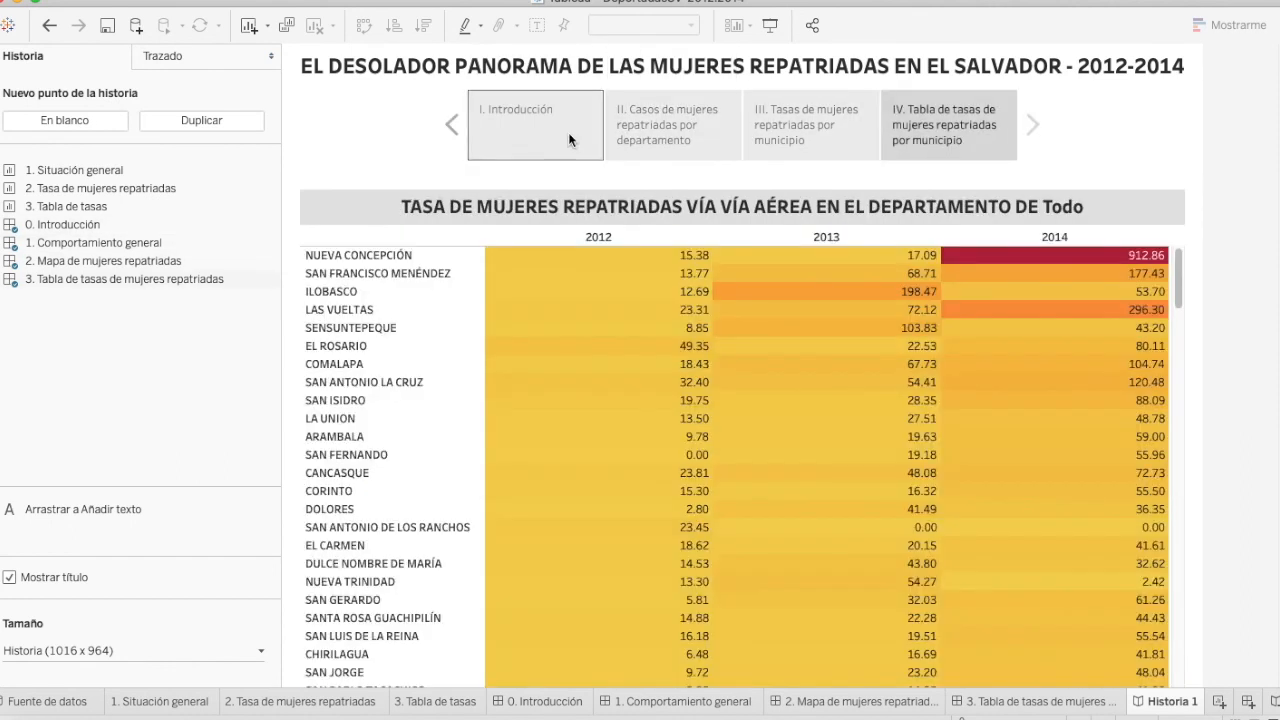
{"action": "left_click", "coordinate": [569, 138]}
Rename the story sheet Historia 1 as RepatriadasSV2012-2014.
{"action": "double_click", "coordinate": [1174, 709]}
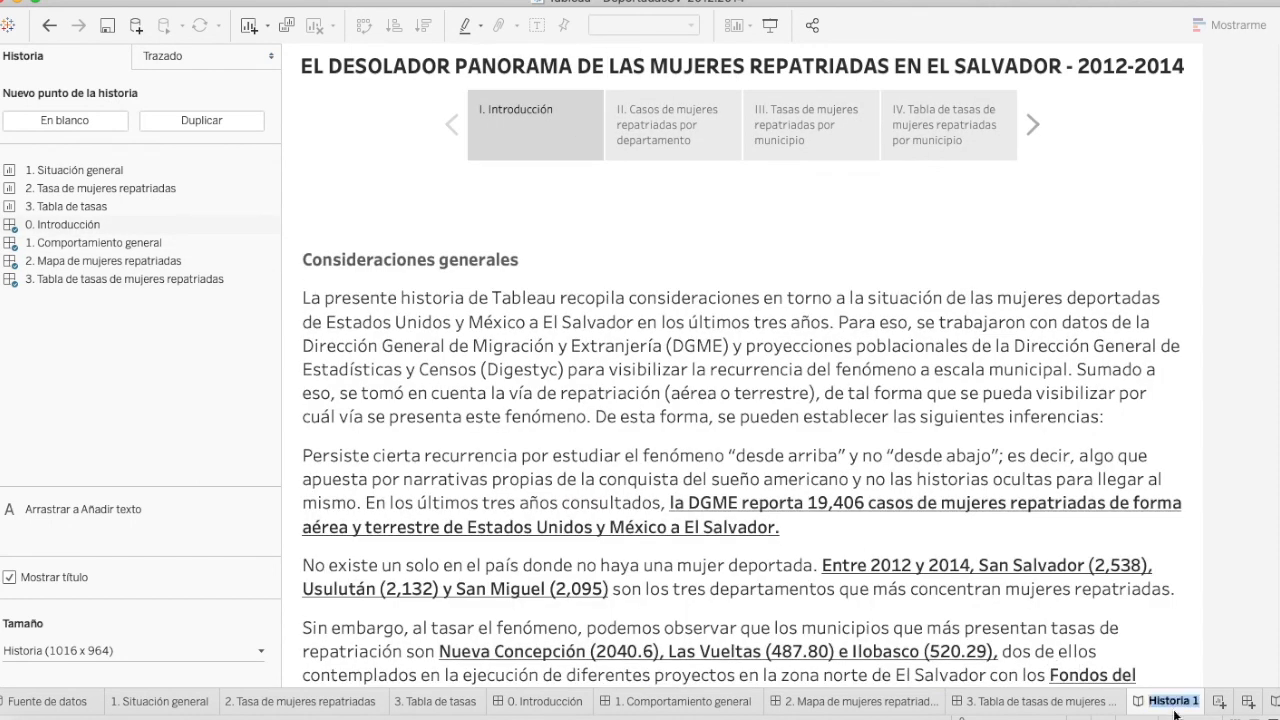
{"action": "mouse_move", "coordinate": [1176, 712]}
{"action": "type", "text": "d"}
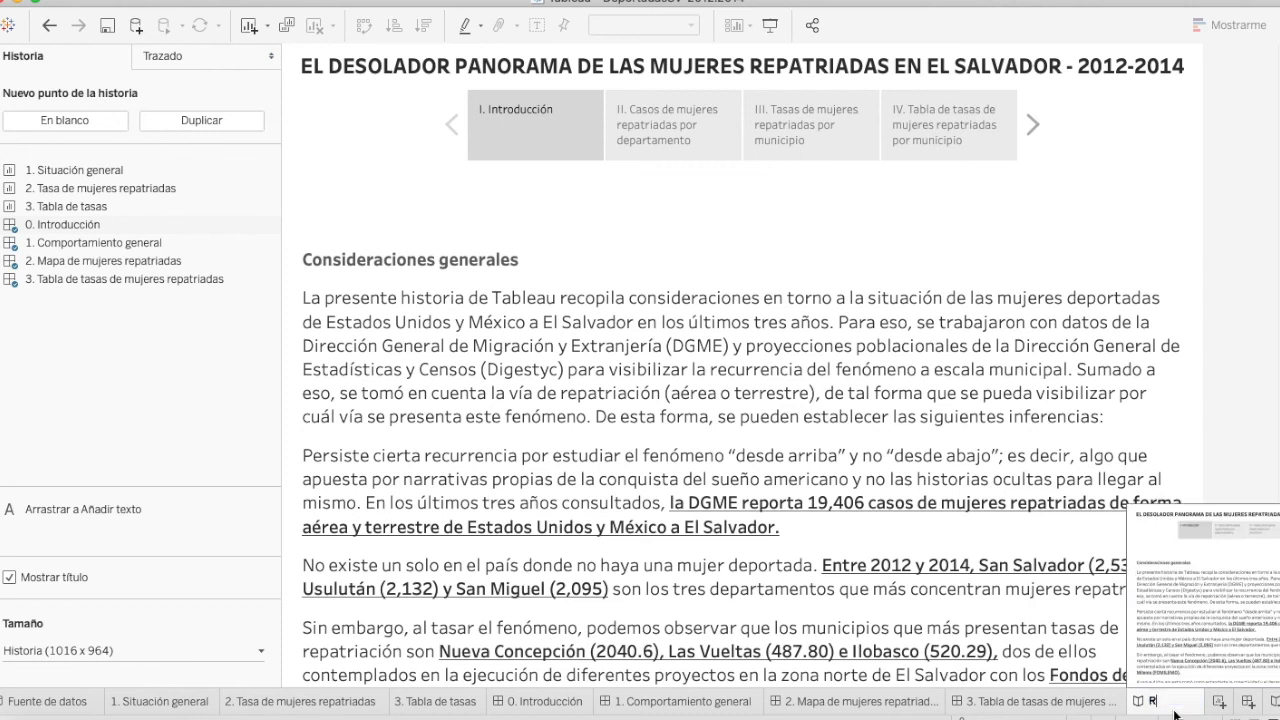
{"action": "type", "text": "epatriadasS"}
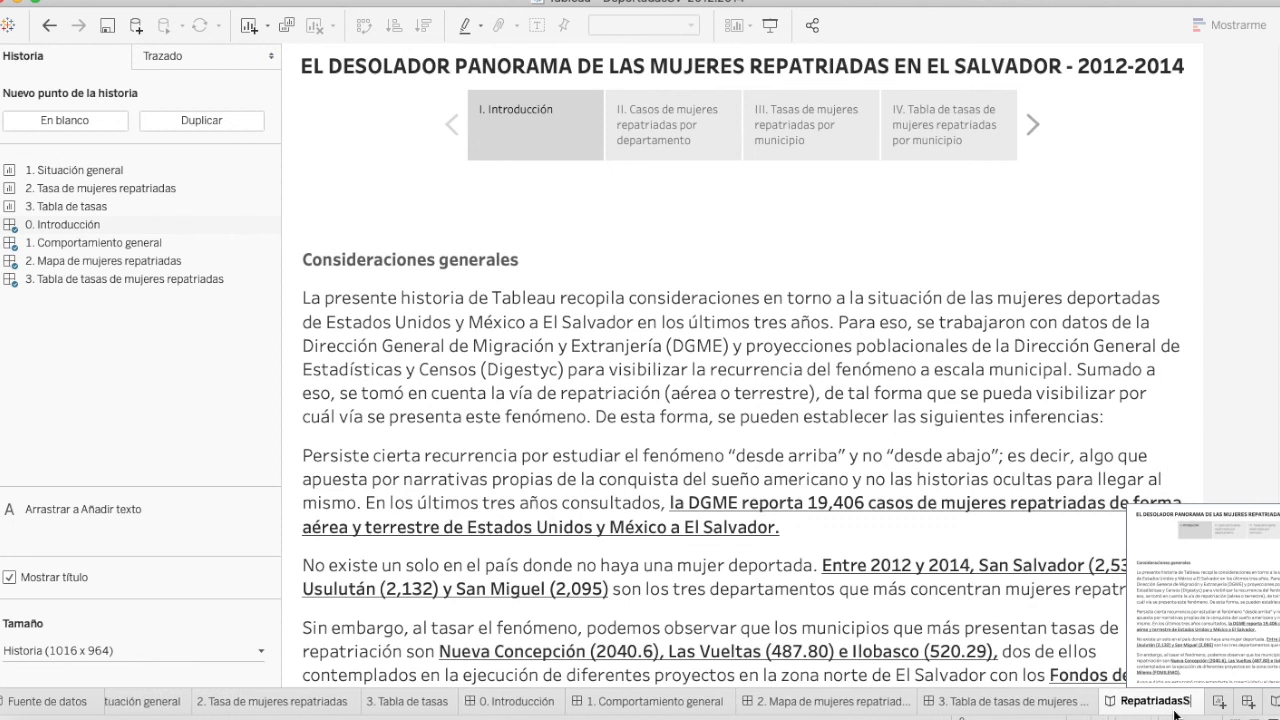
{"action": "type", "text": "V2012-2014"}
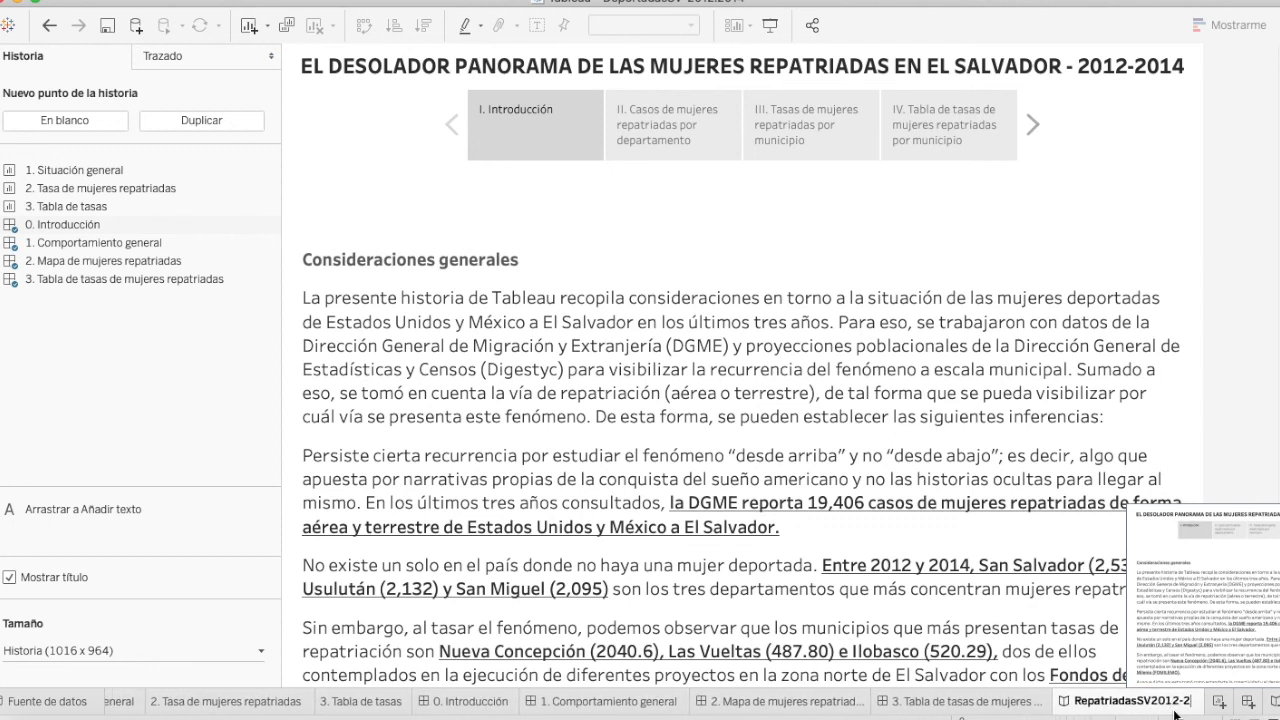
{"action": "key", "text": "Return"}
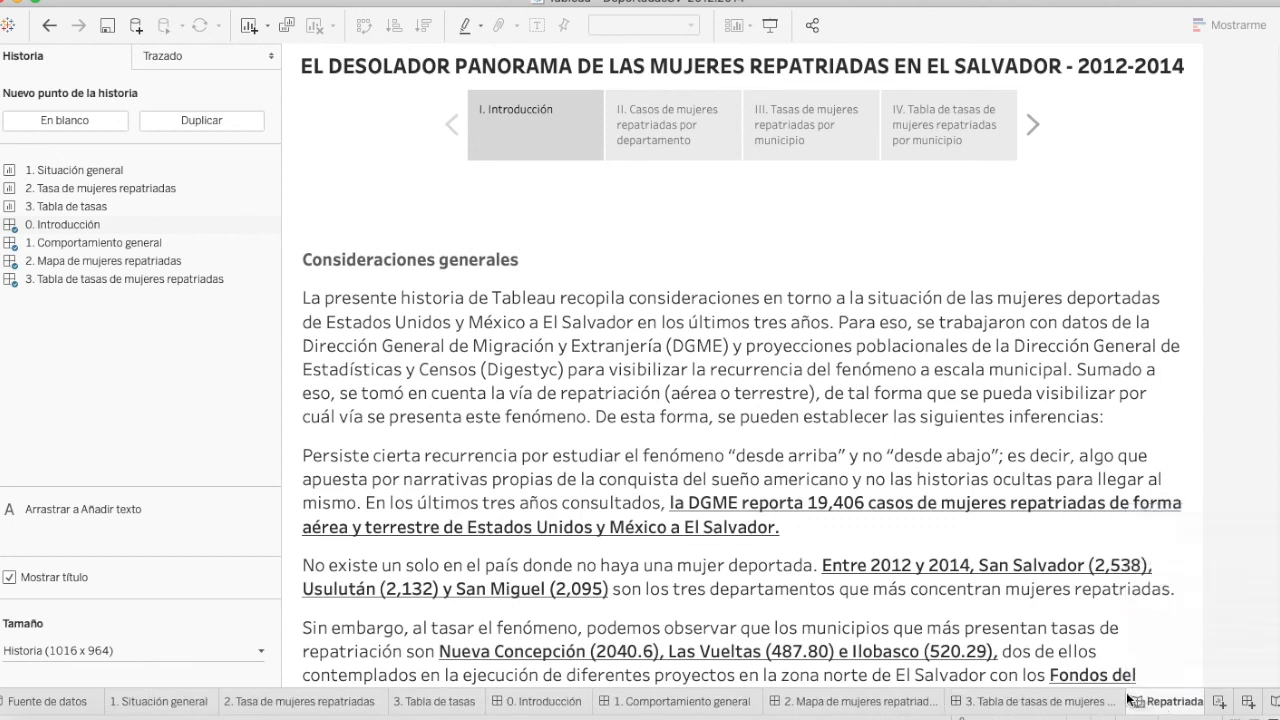
Move the story ahead of all other sheets, place the four dashboards from 0. Introducción onward directly after it, and reopen the story.
{"action": "left_click_drag", "start_coordinate": [155, 712], "coordinate": [110, 712]}
{"action": "left_click", "coordinate": [718, 701]}
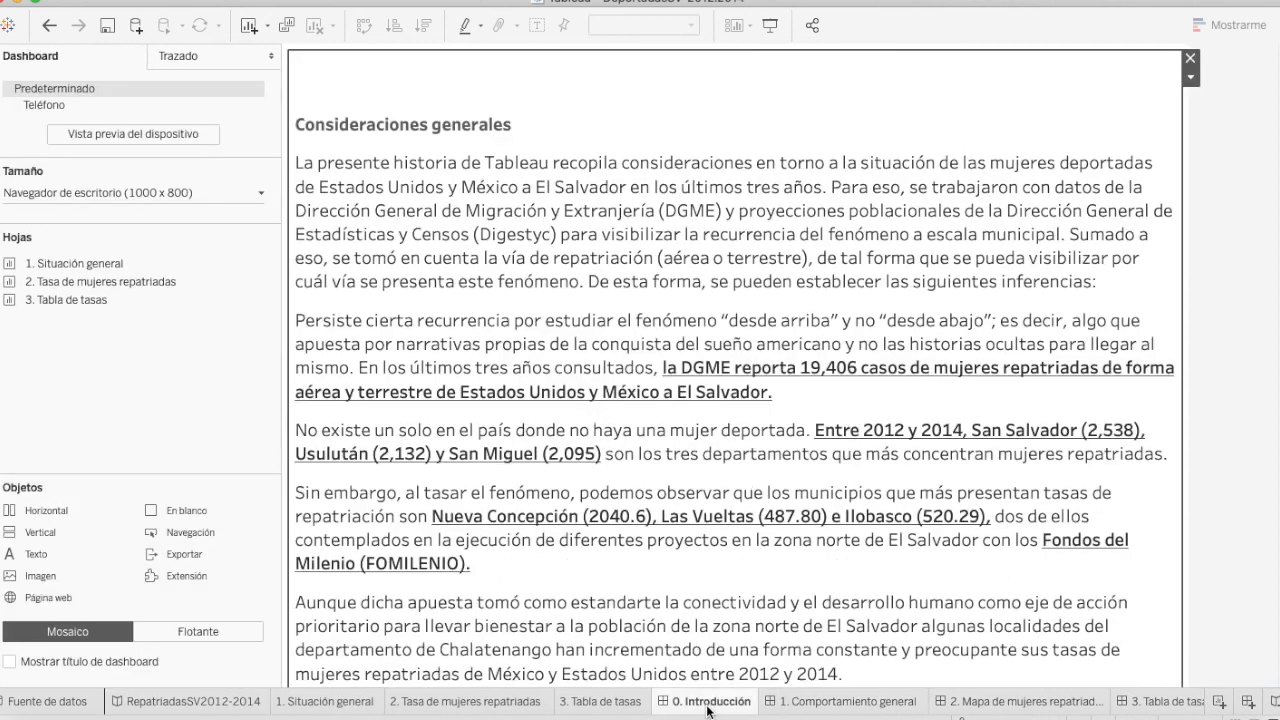
{"action": "left_click", "coordinate": [1165, 701]}
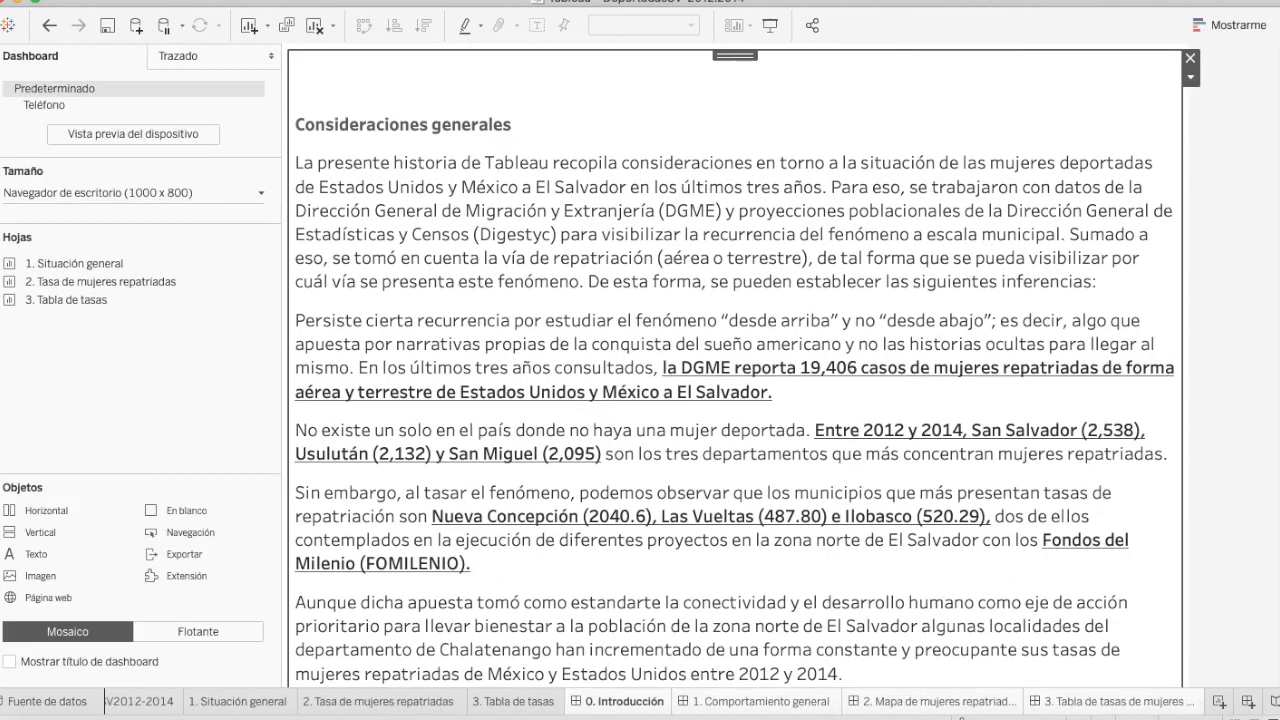
{"action": "left_click_drag", "start_coordinate": [580, 698], "coordinate": [252, 700]}
{"action": "left_click", "coordinate": [252, 701]}
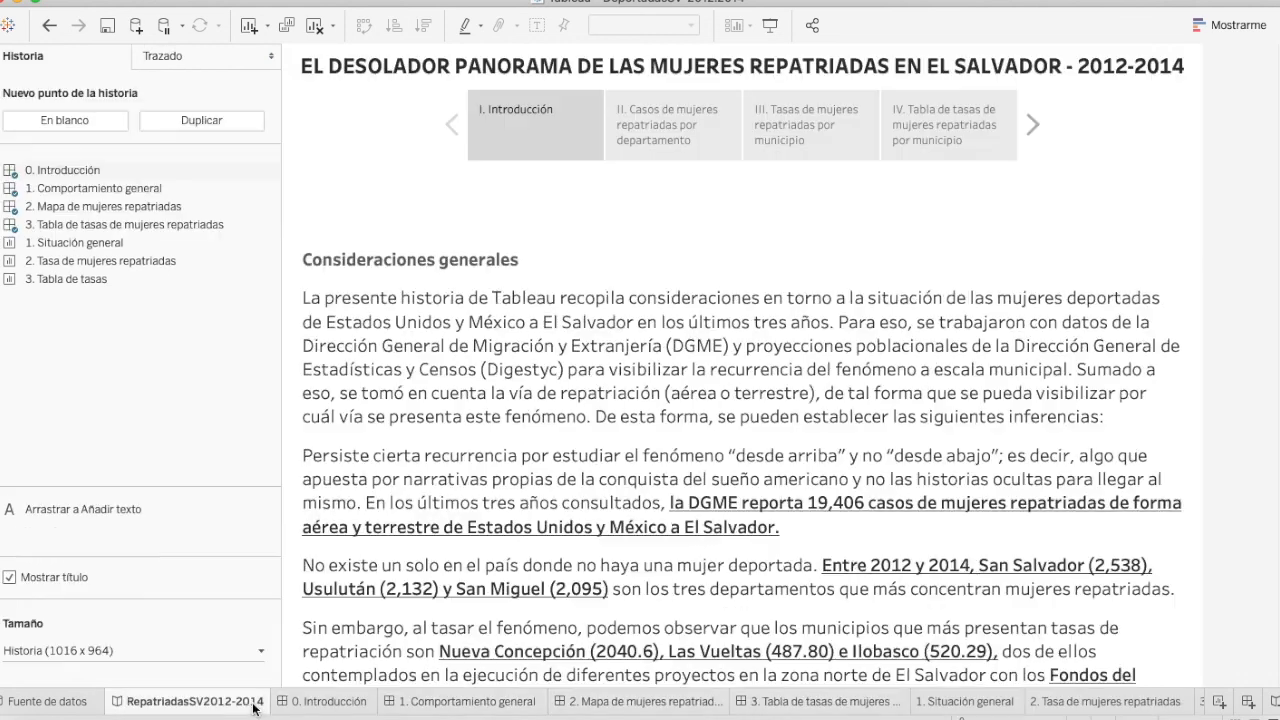